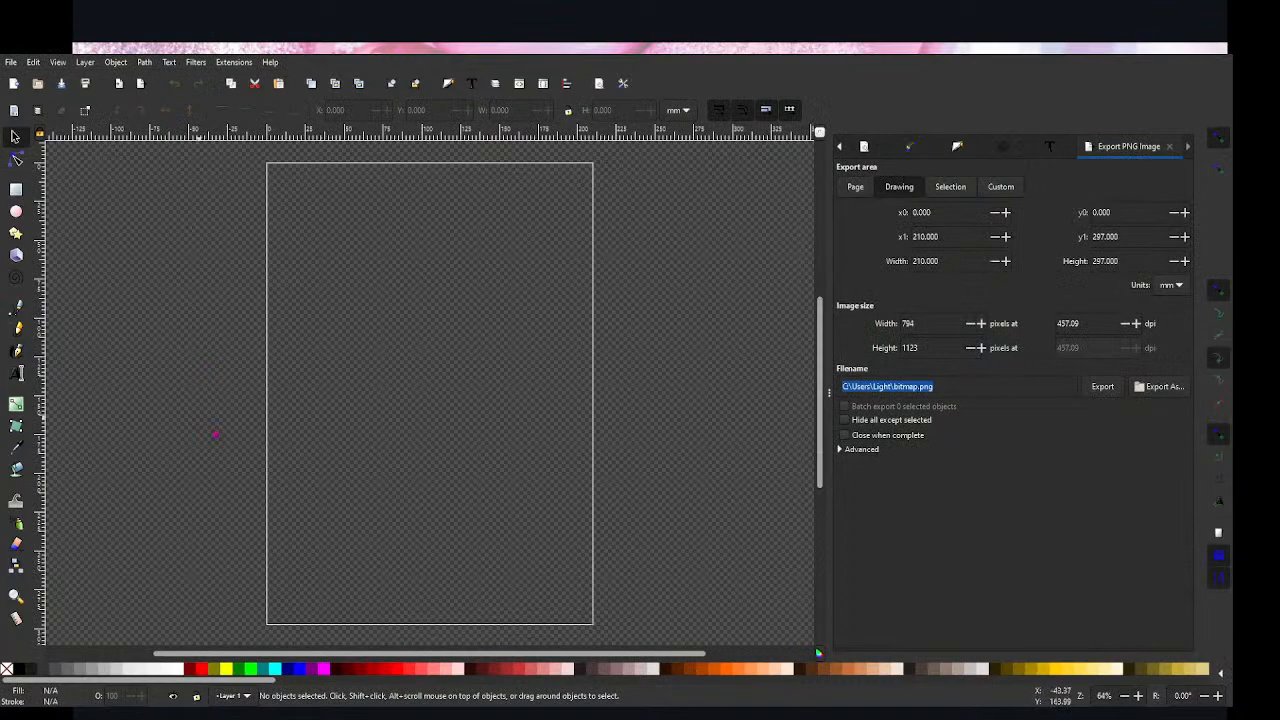
# Step: Set the document's custom page size to 11 in wide by 11 in high, using inches as the unit
pyautogui.click(10, 64)
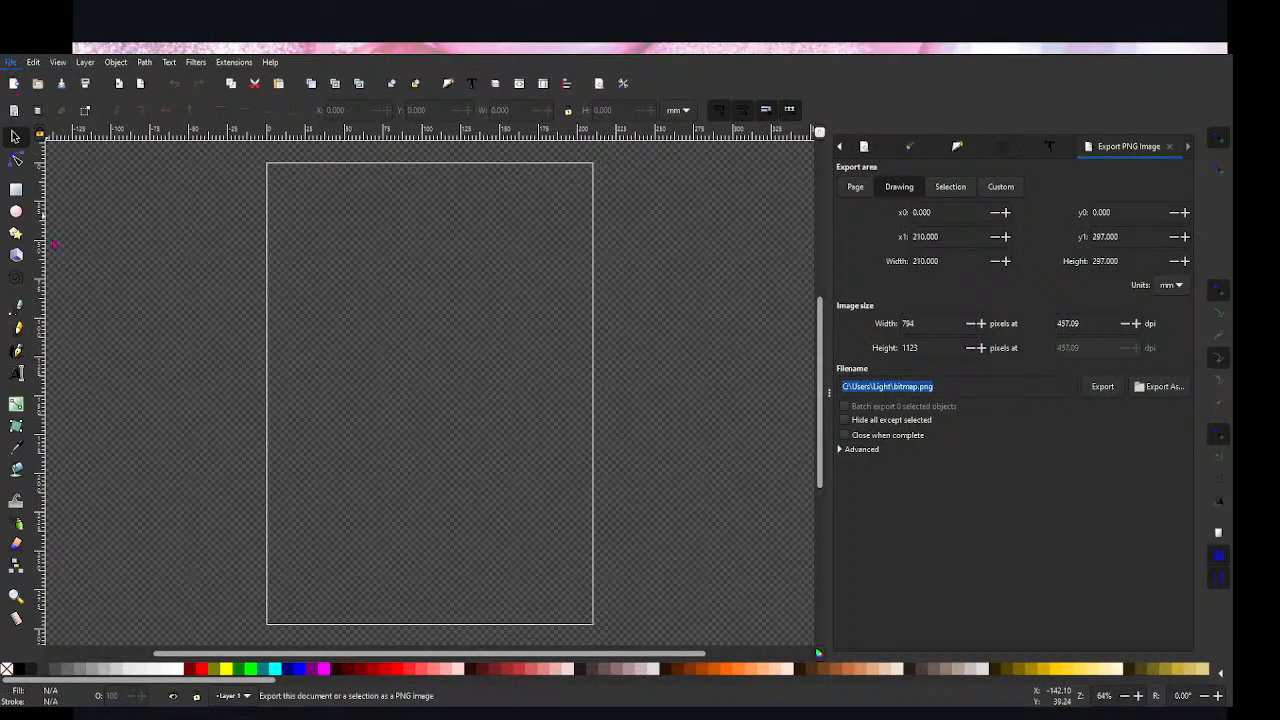
pyautogui.click(62, 297)
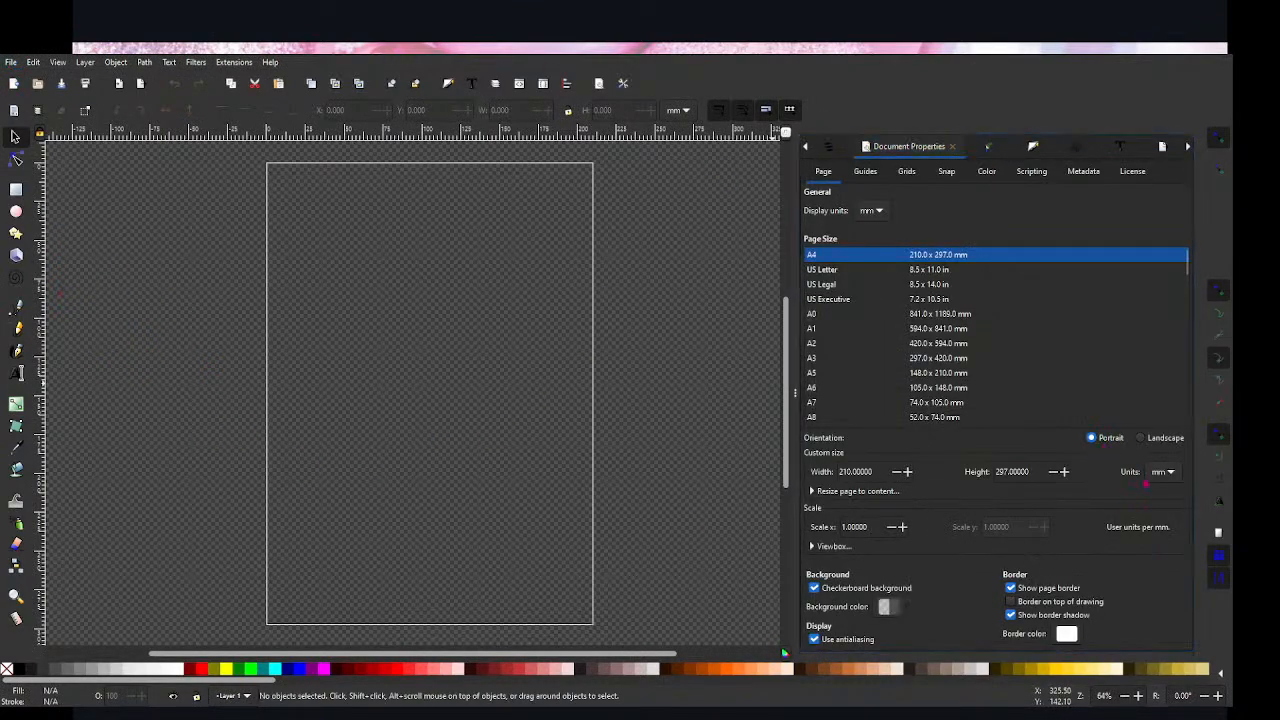
pyautogui.click(1162, 425)
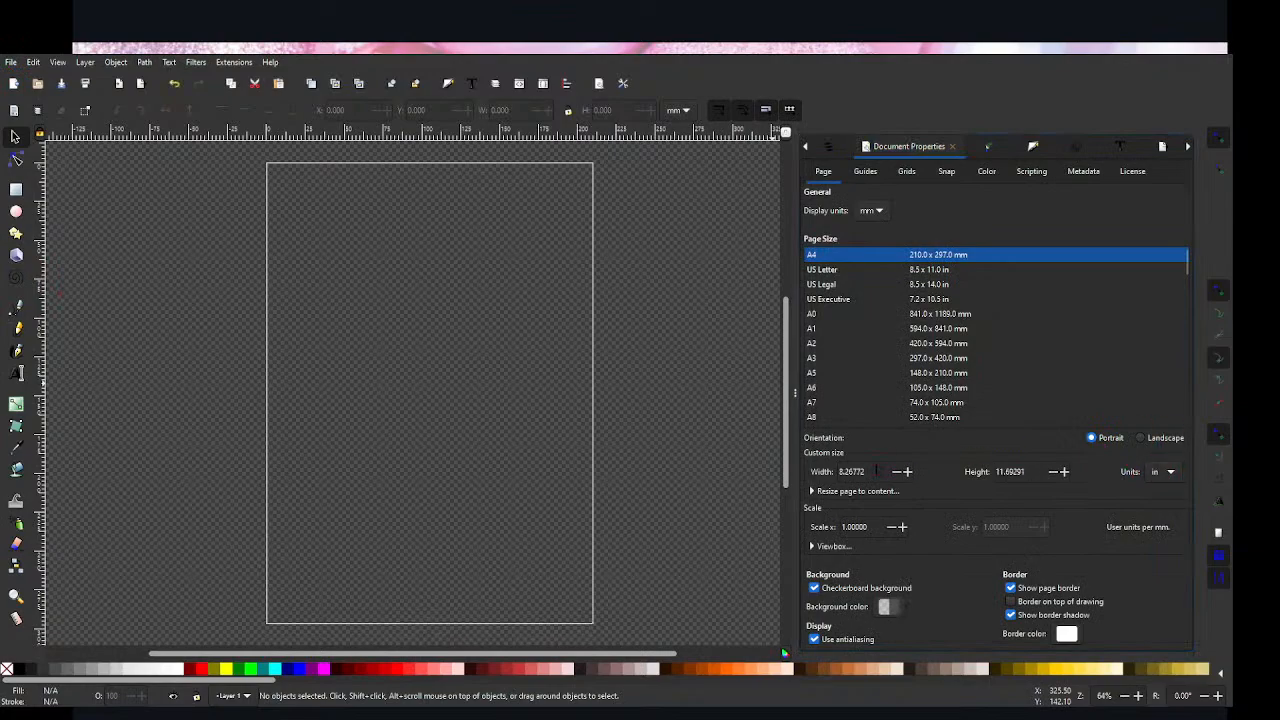
pyautogui.write('11')
pyautogui.press('Tab')
pyautogui.write('11')
pyautogui.press('Tab')
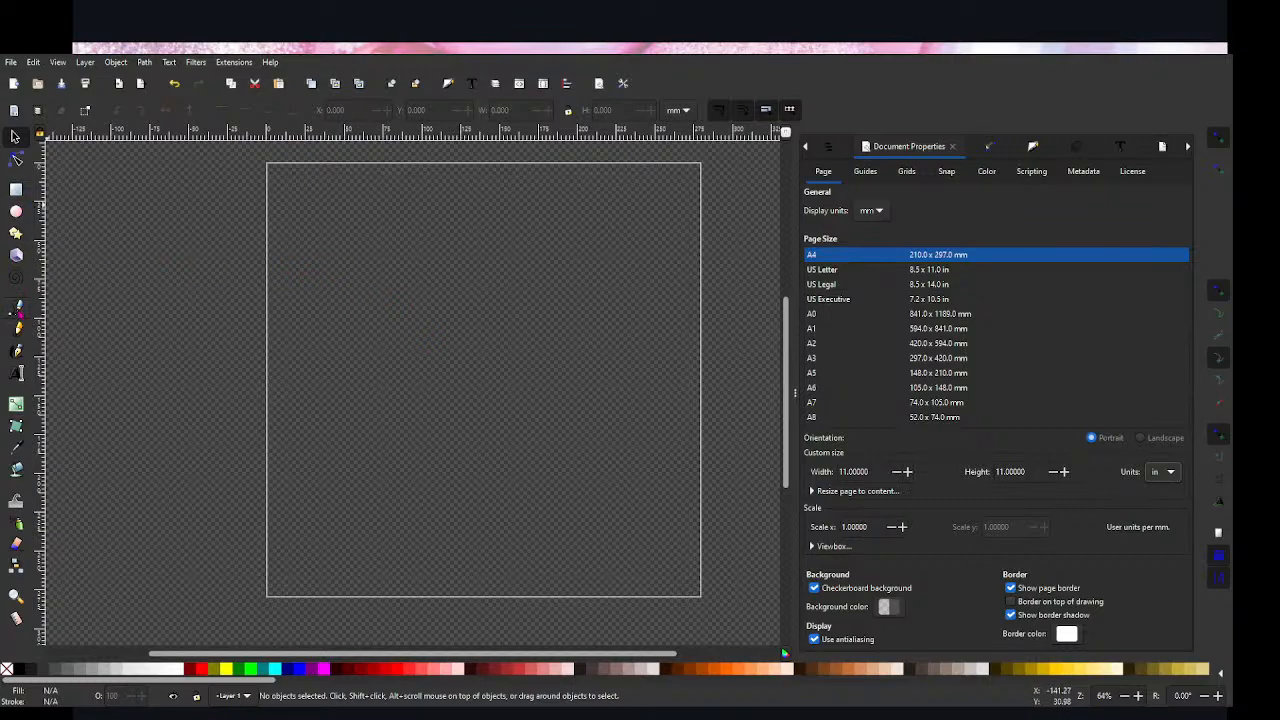
# Step: Draw a straight line near the page's upper-left corner with the Pen tool, sloping down to the right at about 60°
pyautogui.click(18, 307)
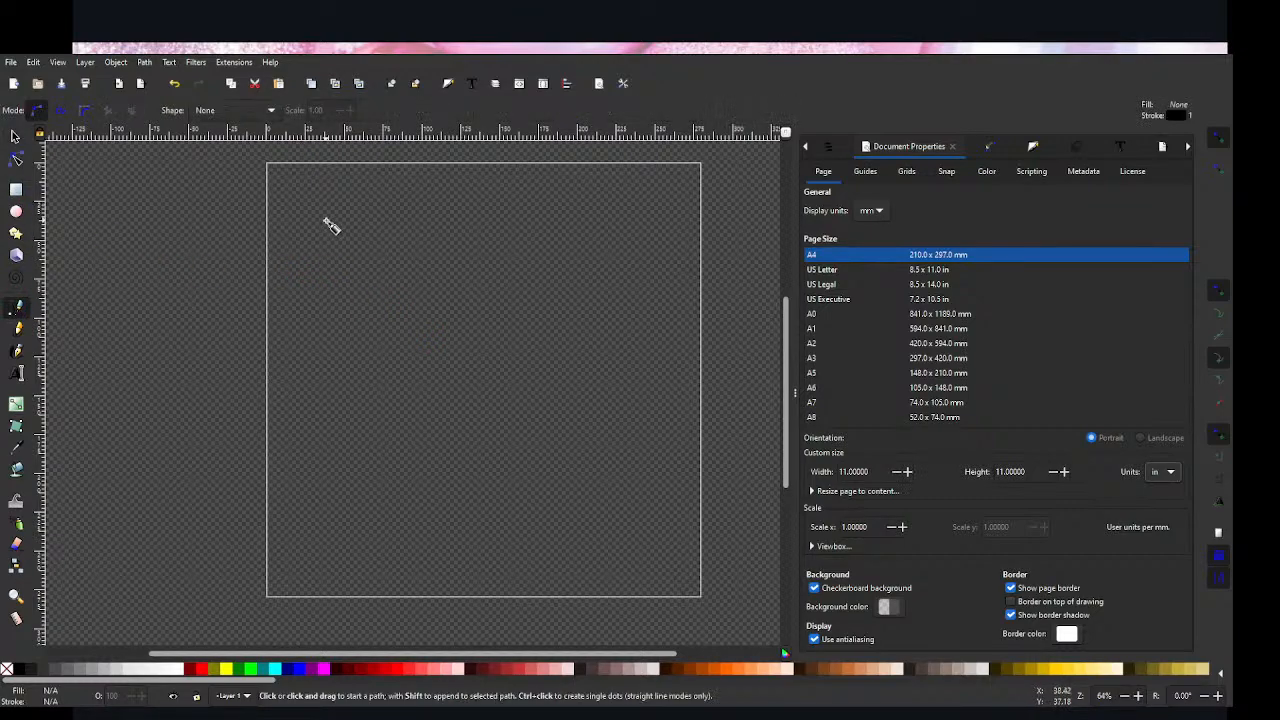
pyautogui.click(329, 223)
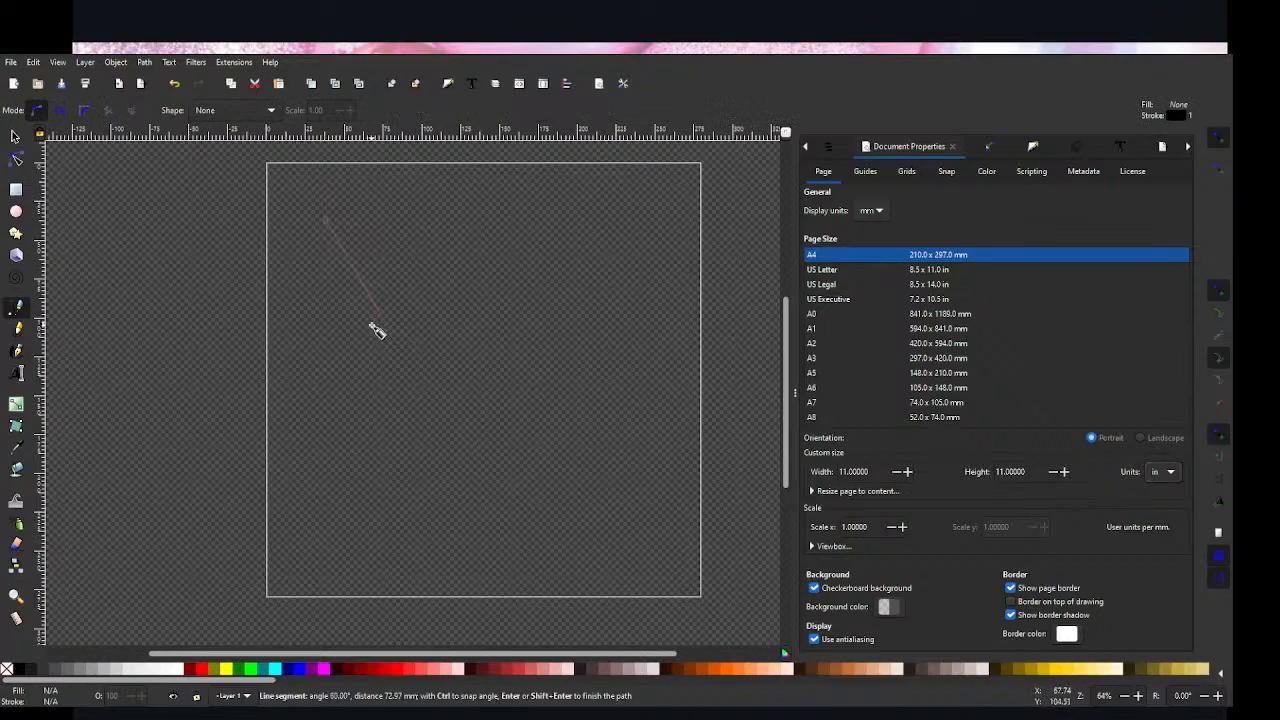
pyautogui.click(380, 320)
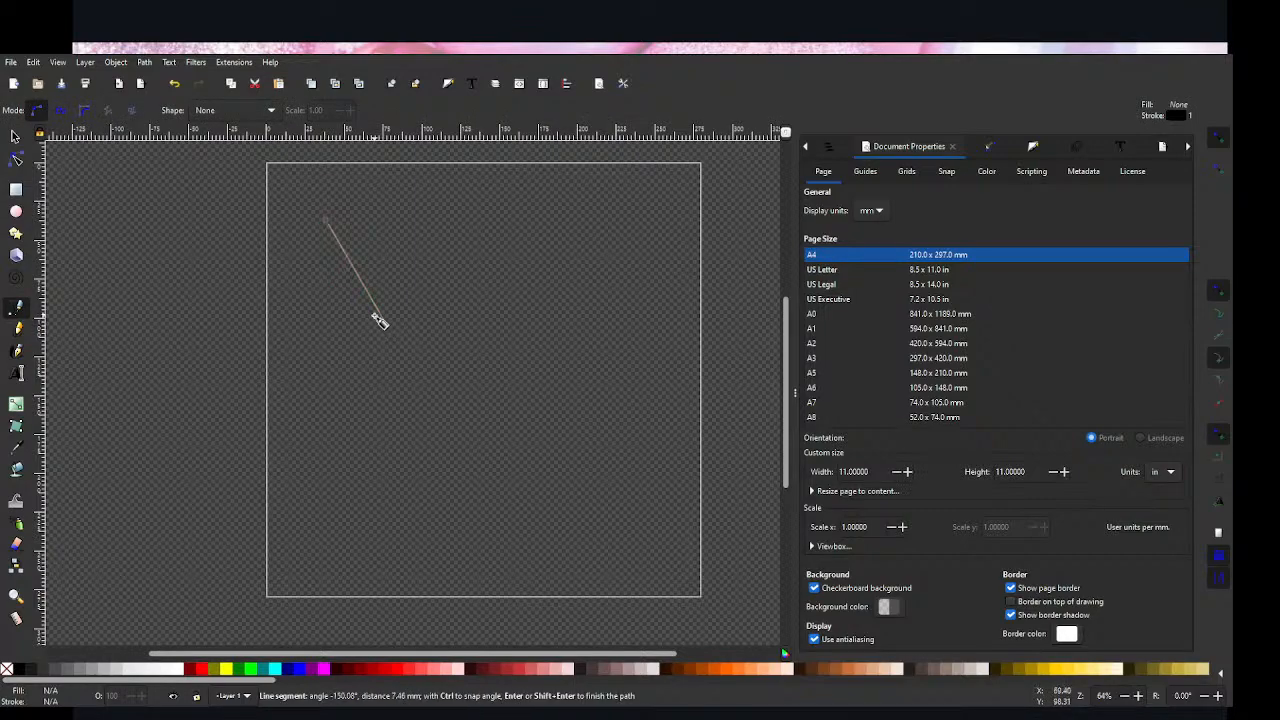
pyautogui.press('Return')
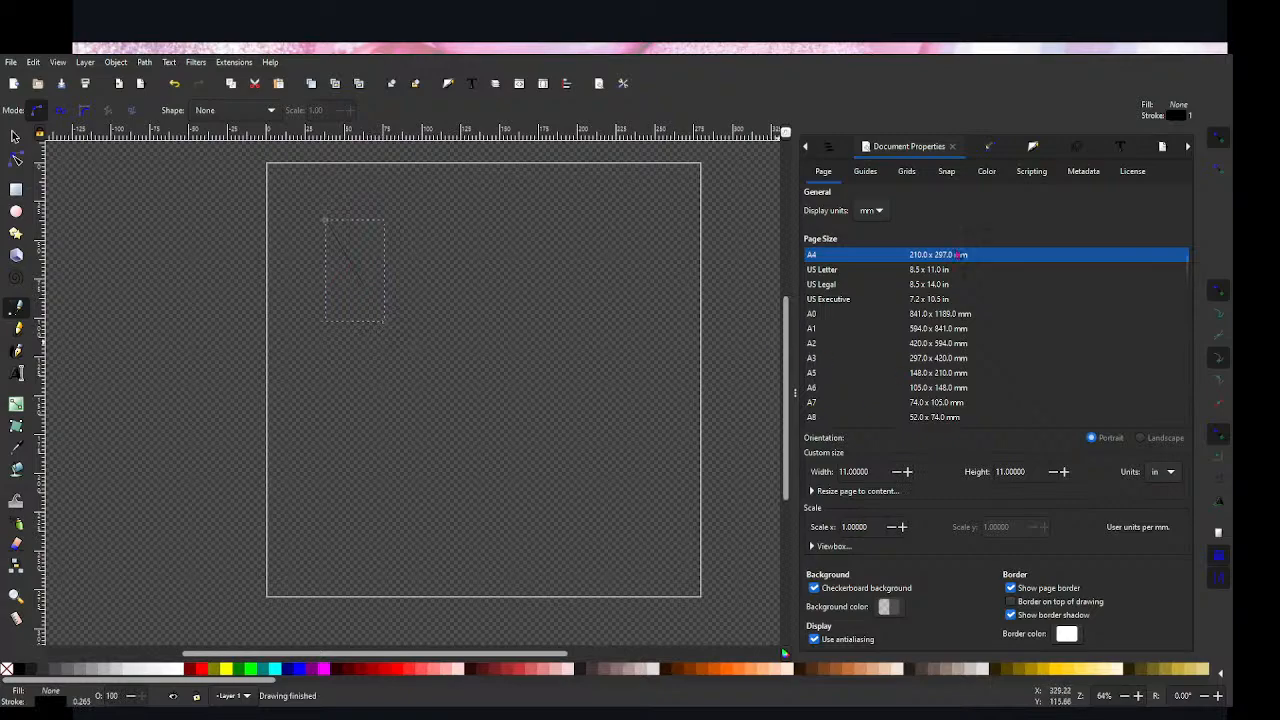
# Step: Give the diagonal line a 0.410 in wide stroke with round caps and colour the stroke dark brown
pyautogui.click(1033, 146)
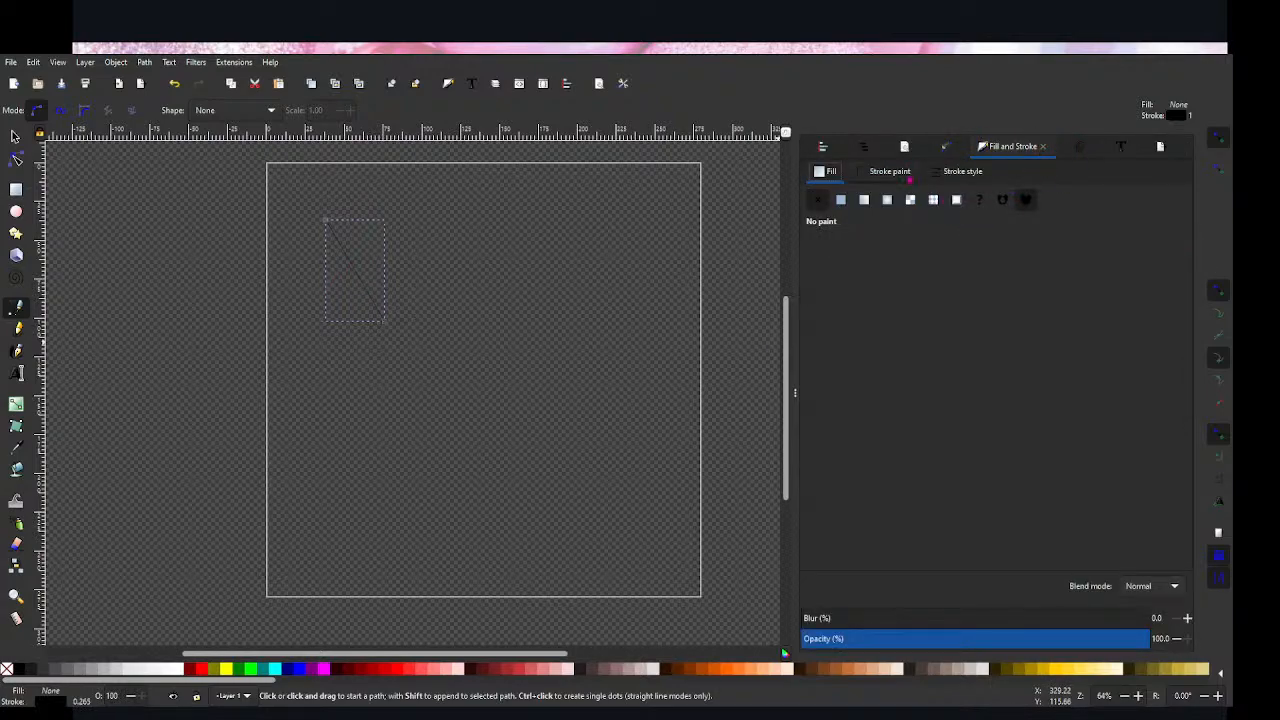
pyautogui.click(940, 171)
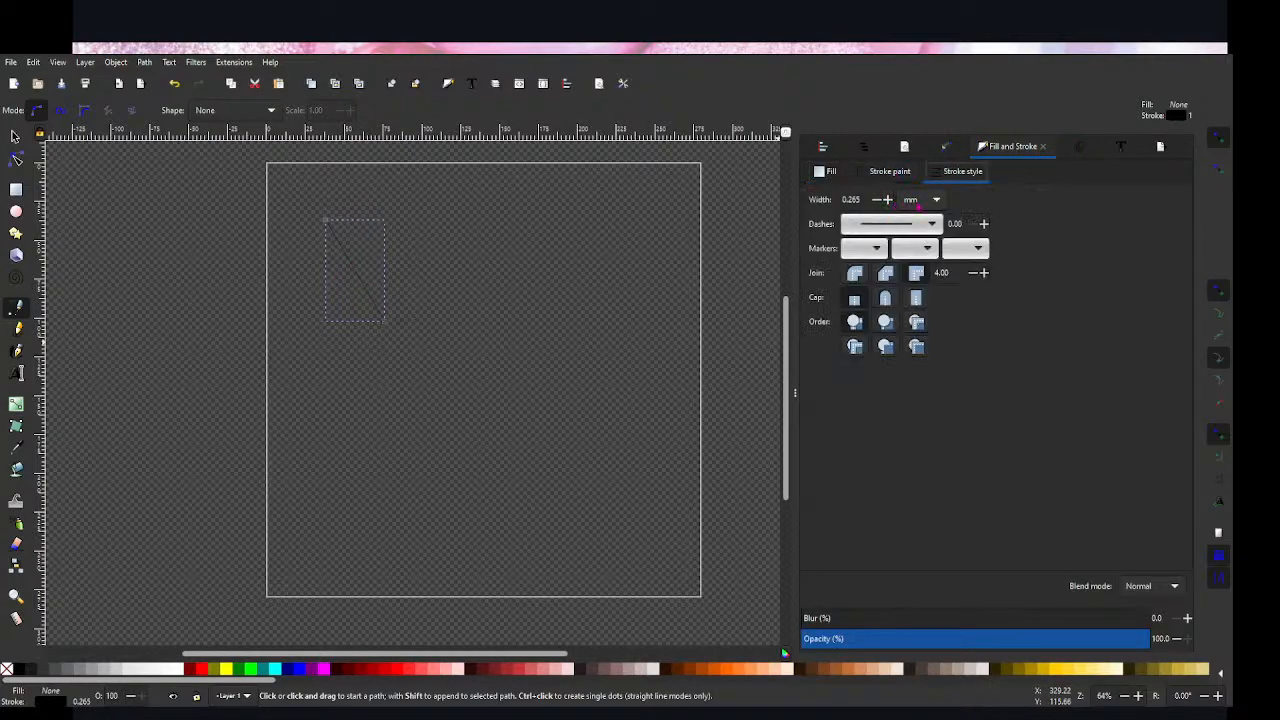
pyautogui.click(911, 153)
pyautogui.click(887, 200)
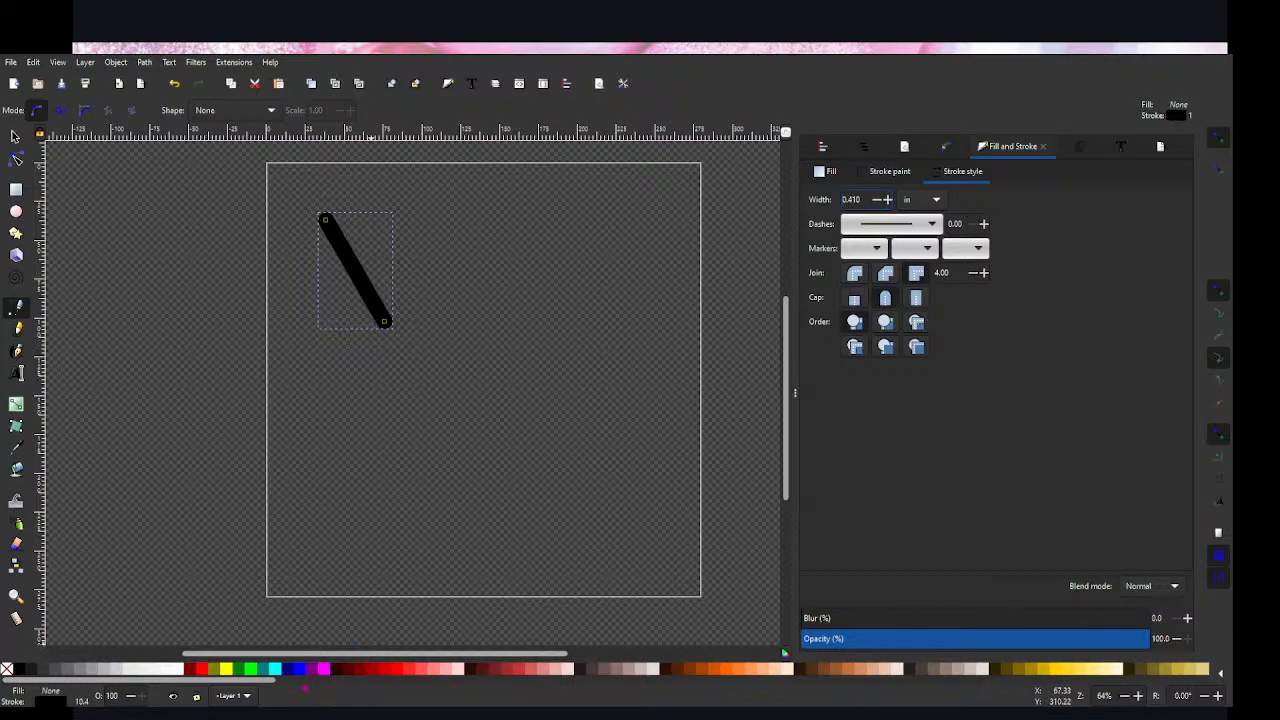
pyautogui.moveTo(263, 681); pyautogui.dragTo(320, 682)
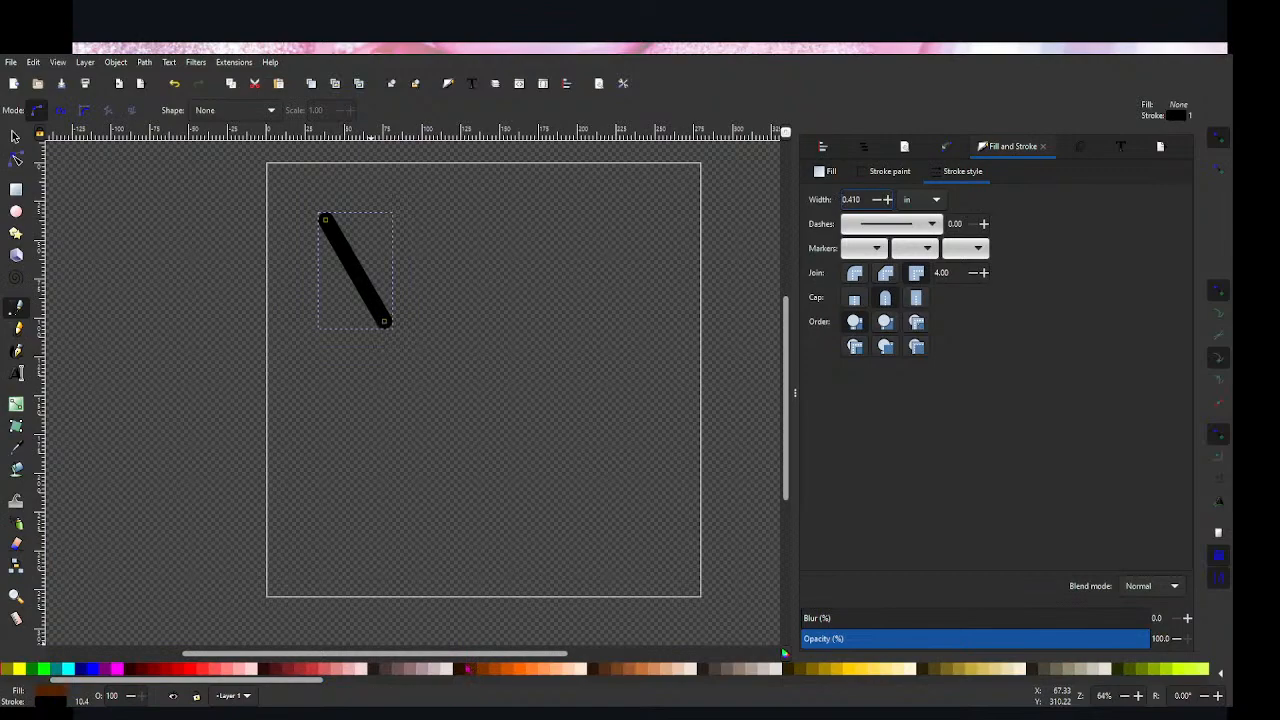
pyautogui.keyDown('shift'); pyautogui.click(471, 673); pyautogui.keyUp('shift')
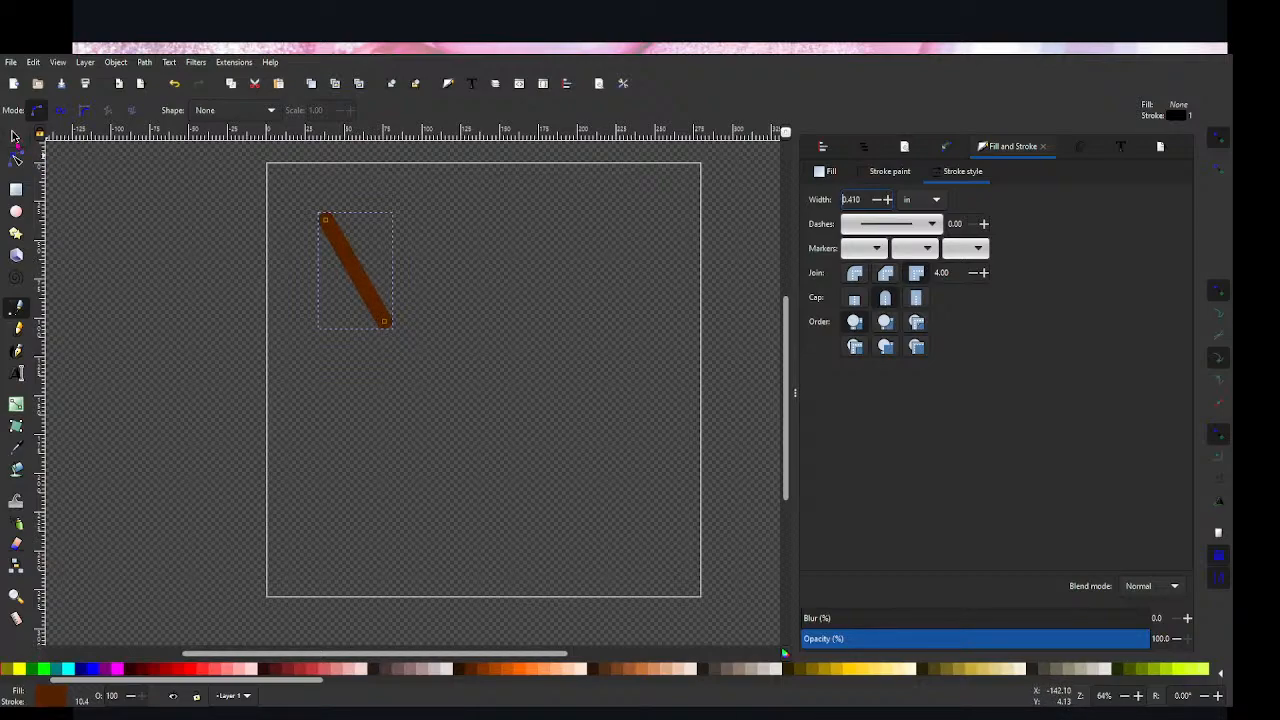
pyautogui.click(15, 136)
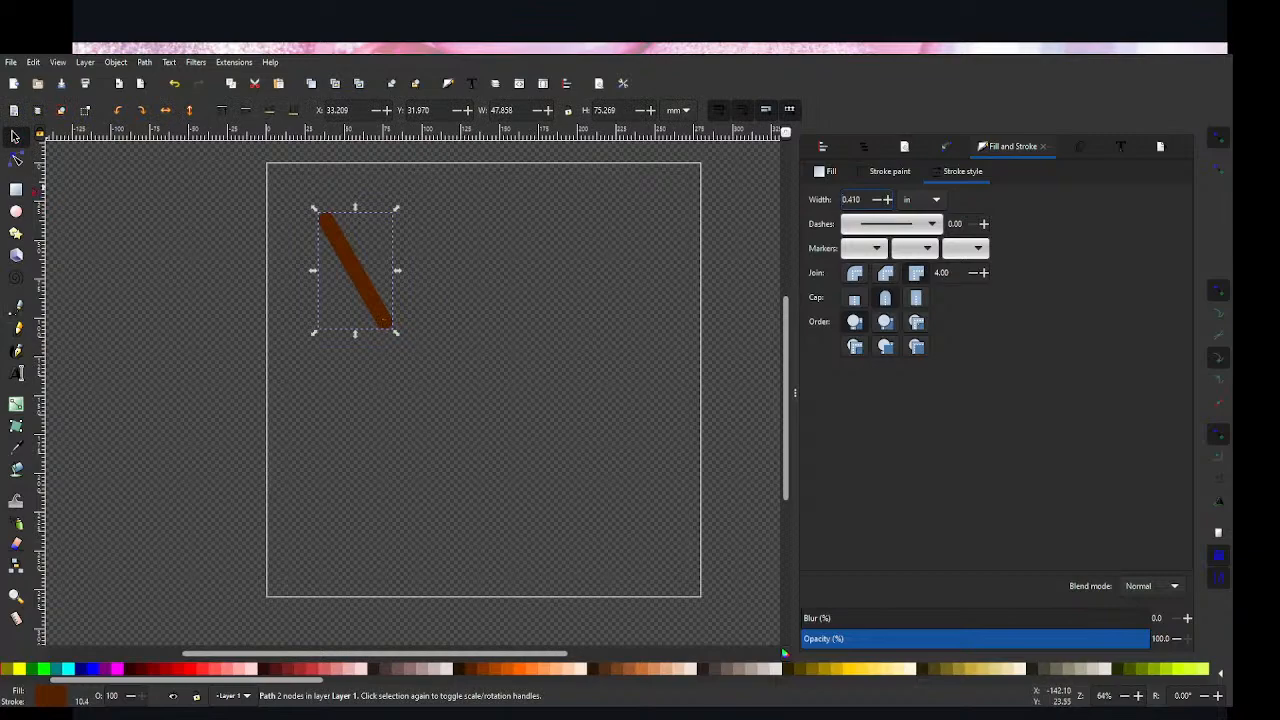
pyautogui.click(16, 160)
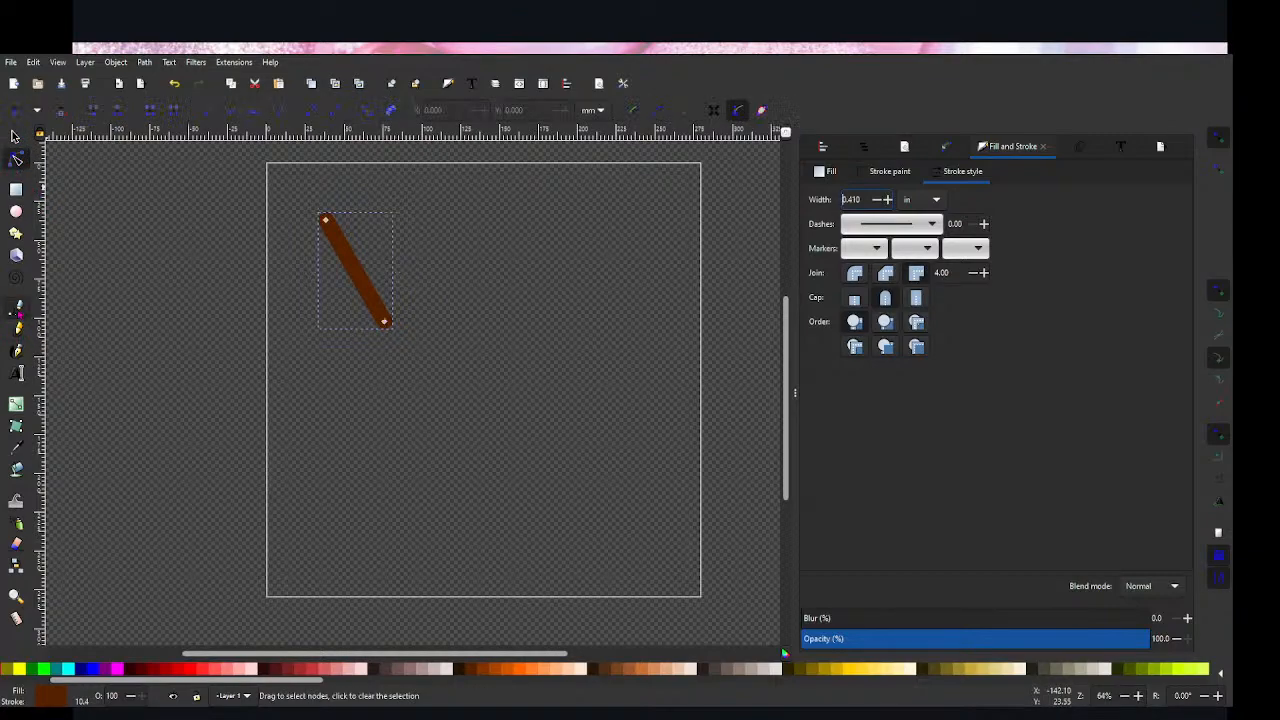
pyautogui.click(16, 306)
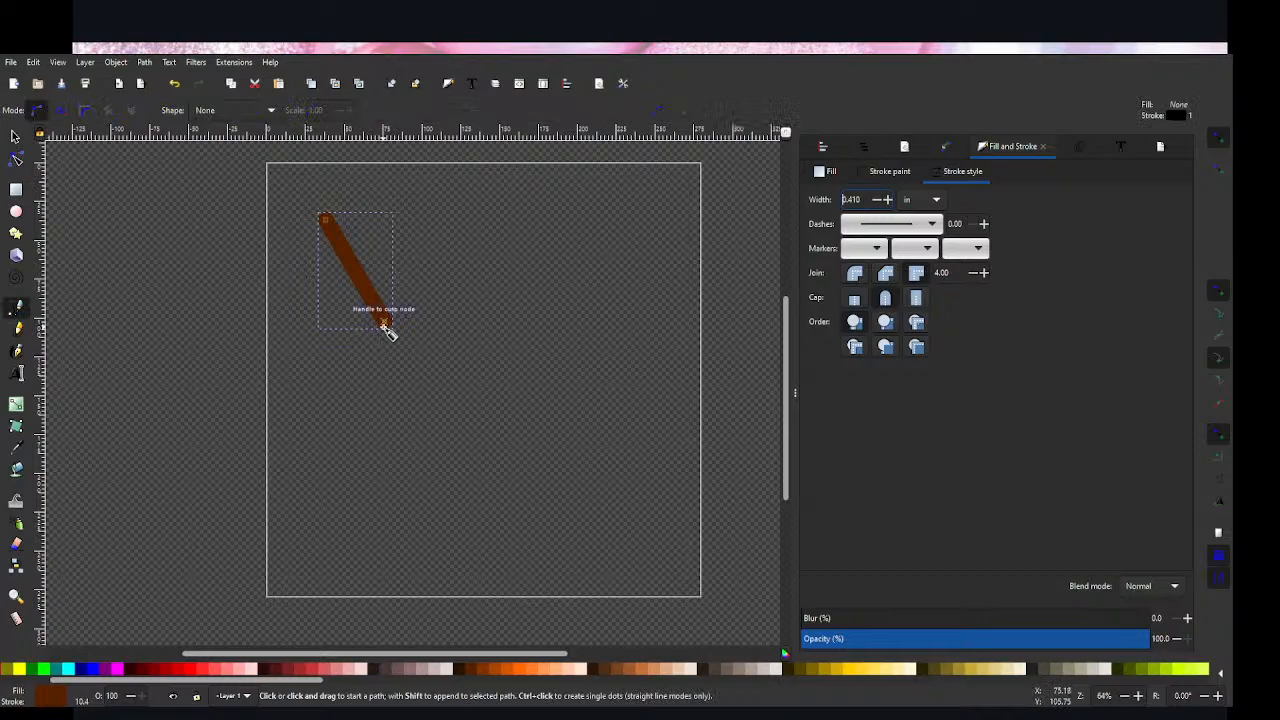
pyautogui.click(385, 327)
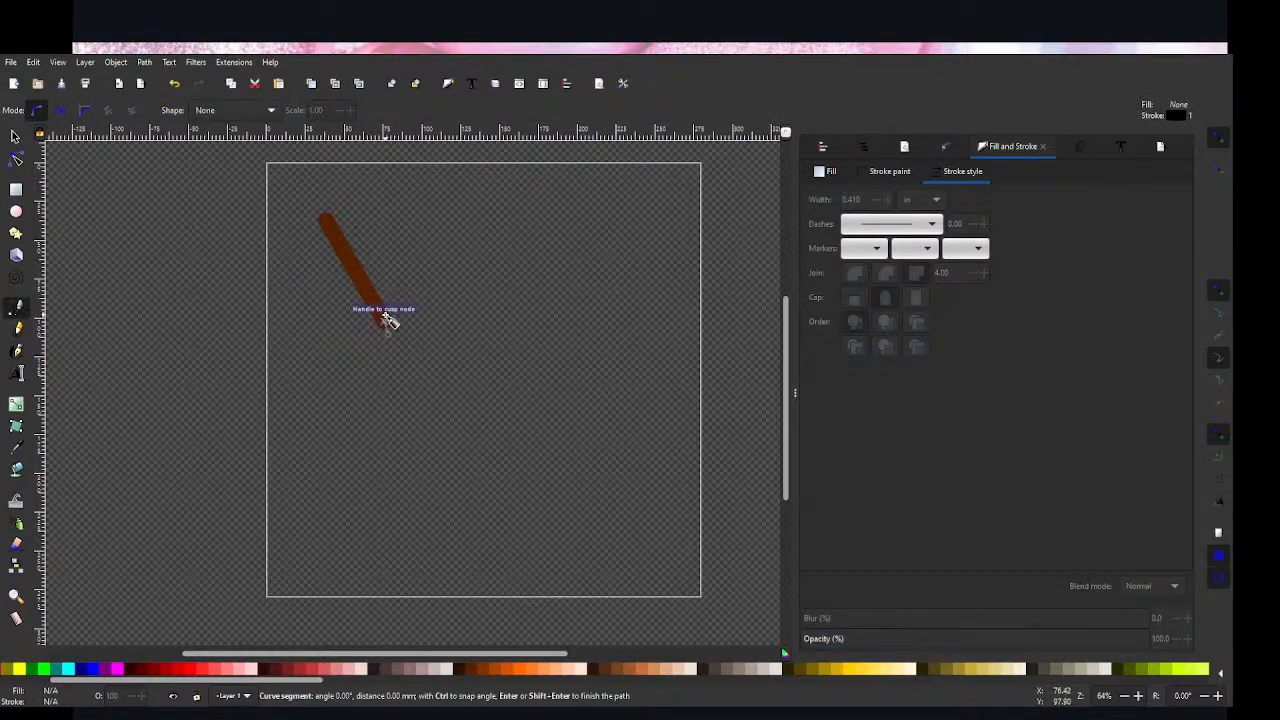
pyautogui.press('Return')
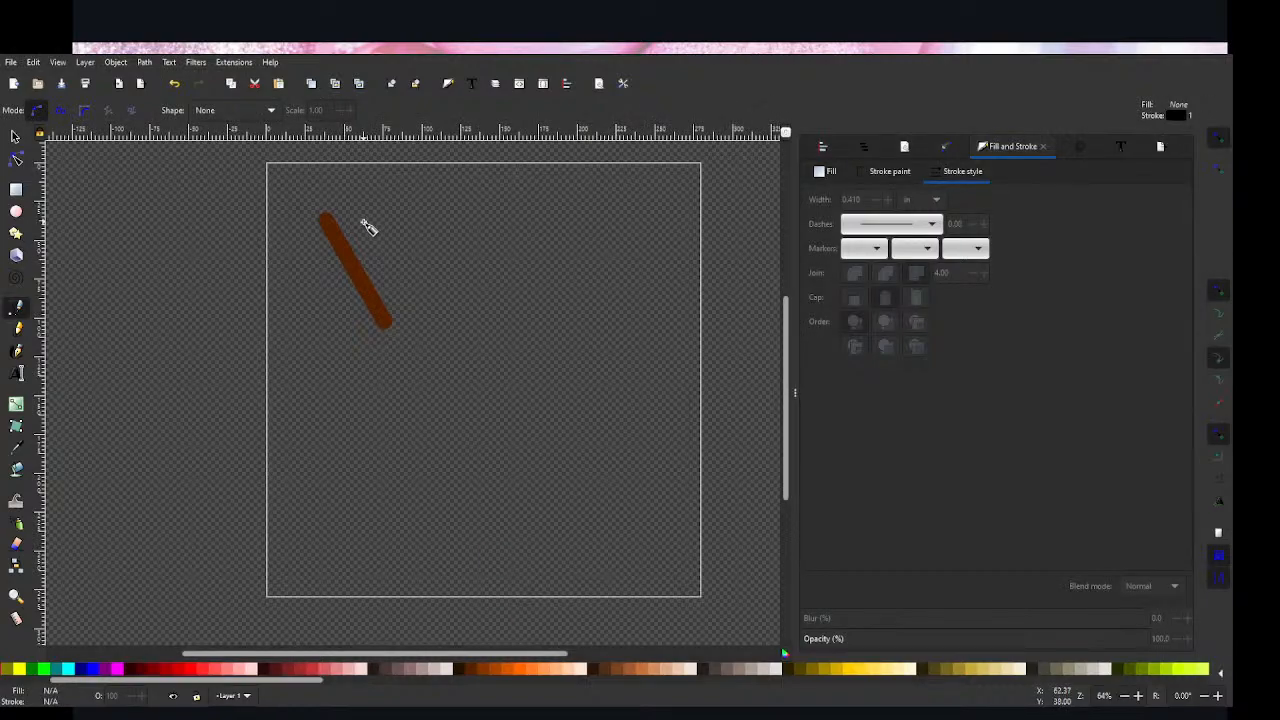
# Step: Draw a short branch line about 24 mm long down to the middle of the brown line and set its stroke width to 0.210 in
pyautogui.click(366, 226)
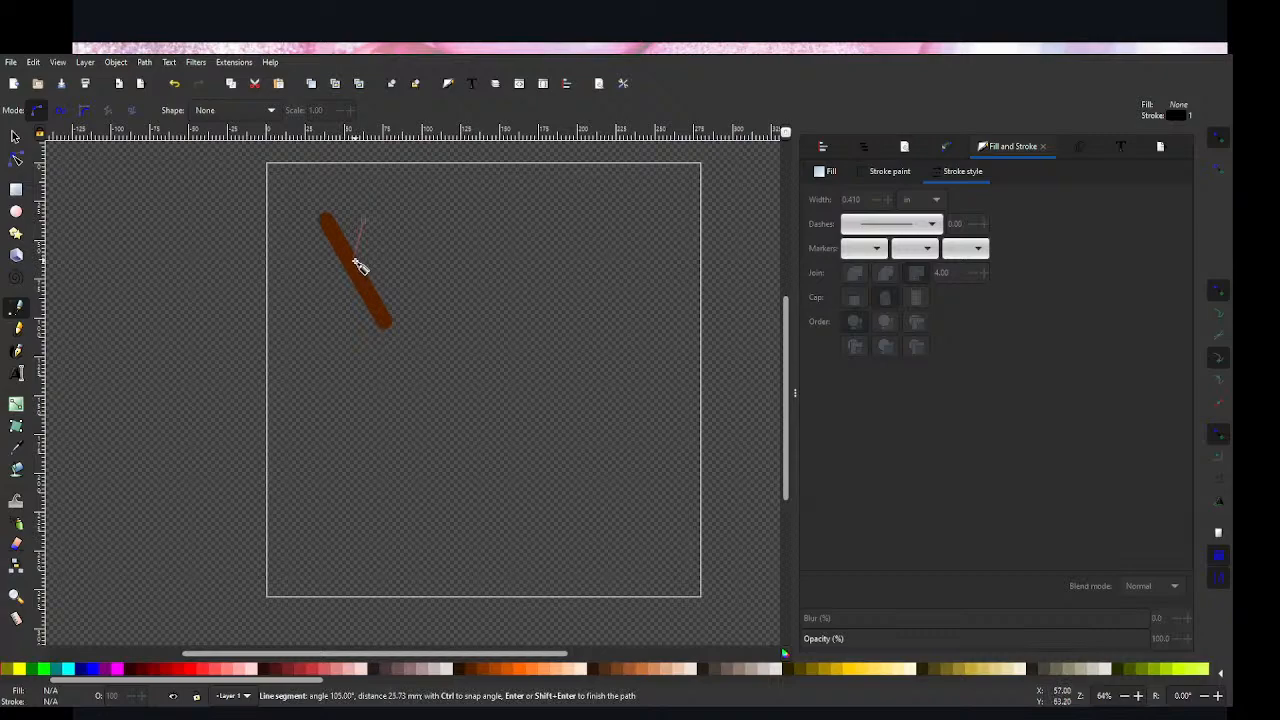
pyautogui.click(354, 262)
pyautogui.press('Return')
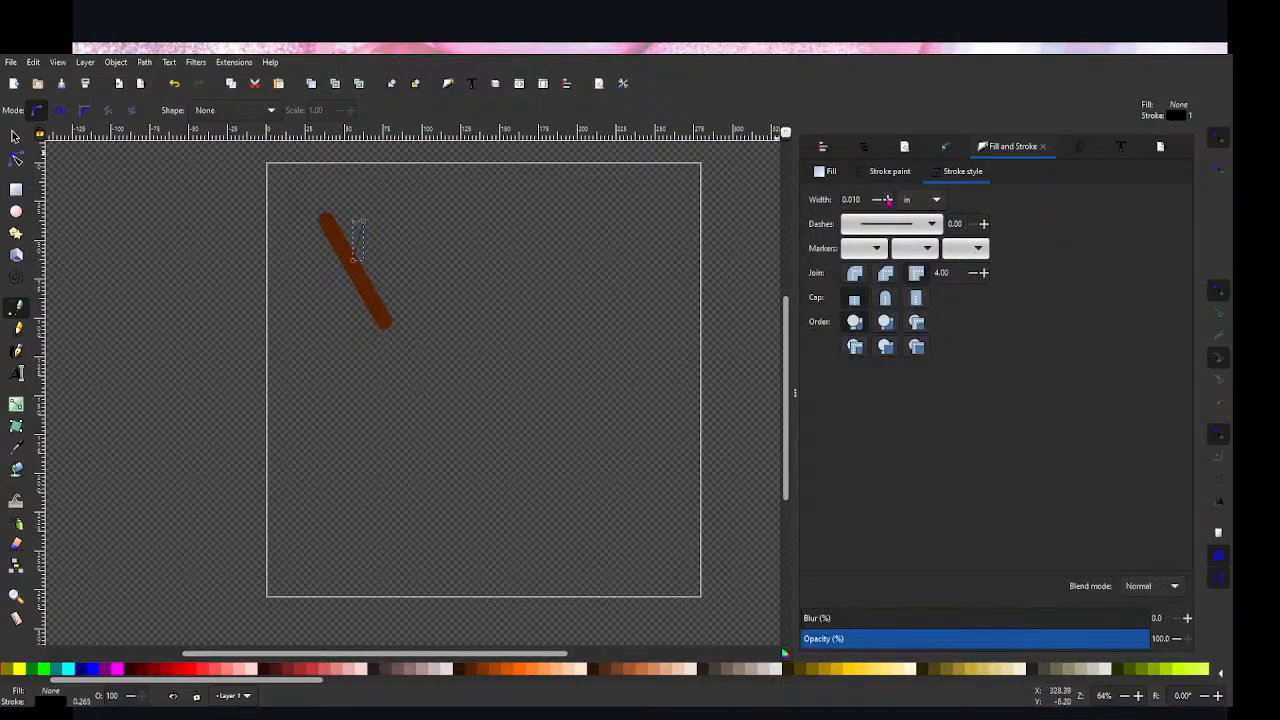
pyautogui.click(888, 201)
pyautogui.click(888, 201)
pyautogui.click(888, 201)
pyautogui.click(876, 199)
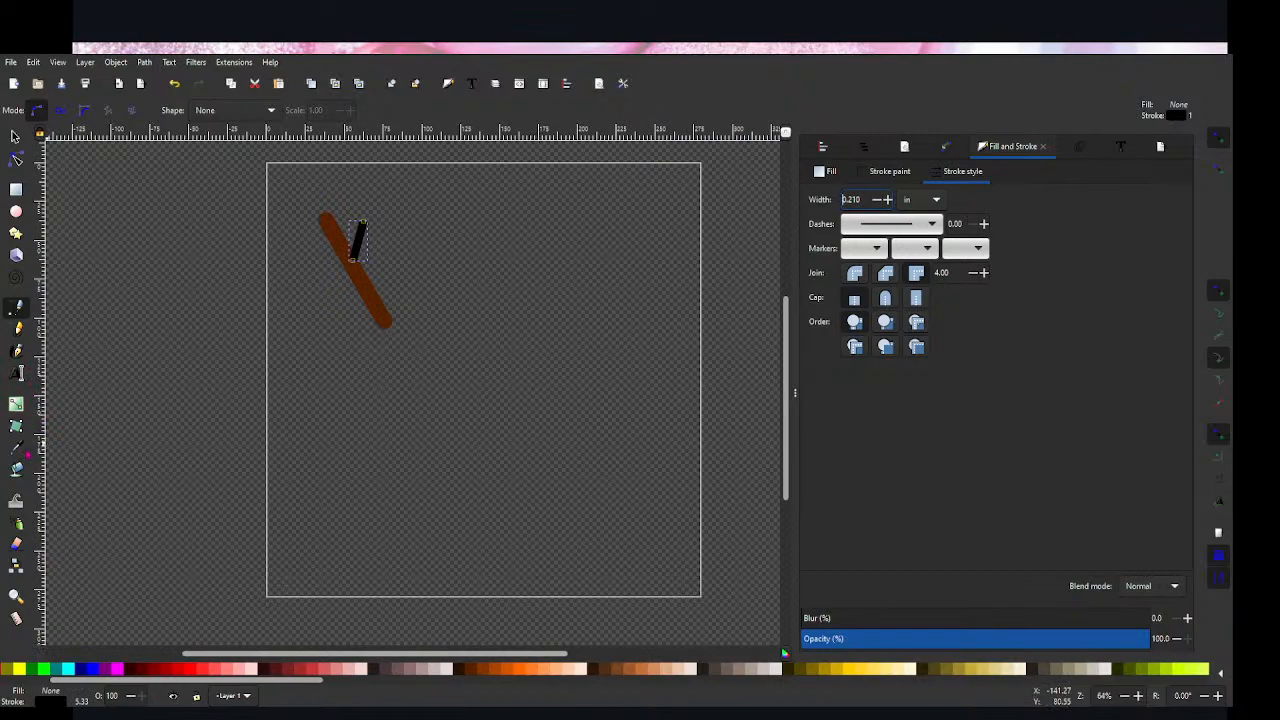
# Step: Match the short branch's stroke colour to the thick brown line by sampling it with the colour picker
pyautogui.press('d')
pyautogui.click(357, 238)
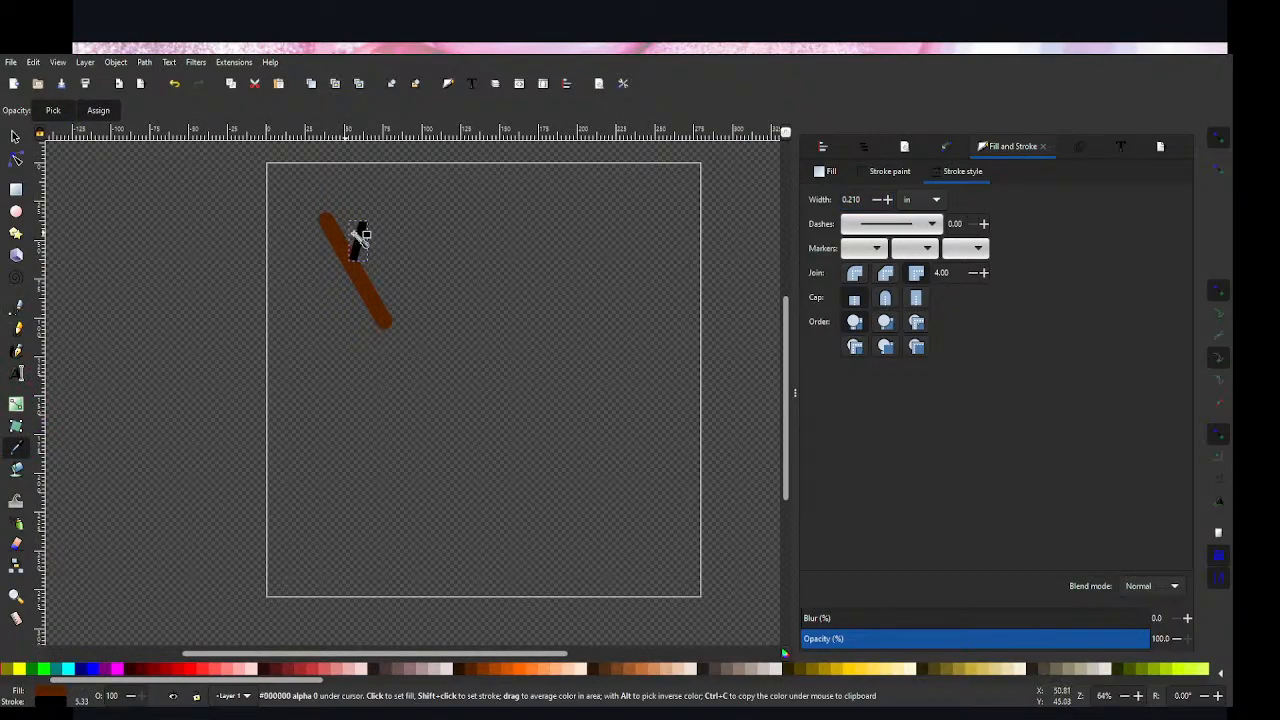
pyautogui.click(15, 137)
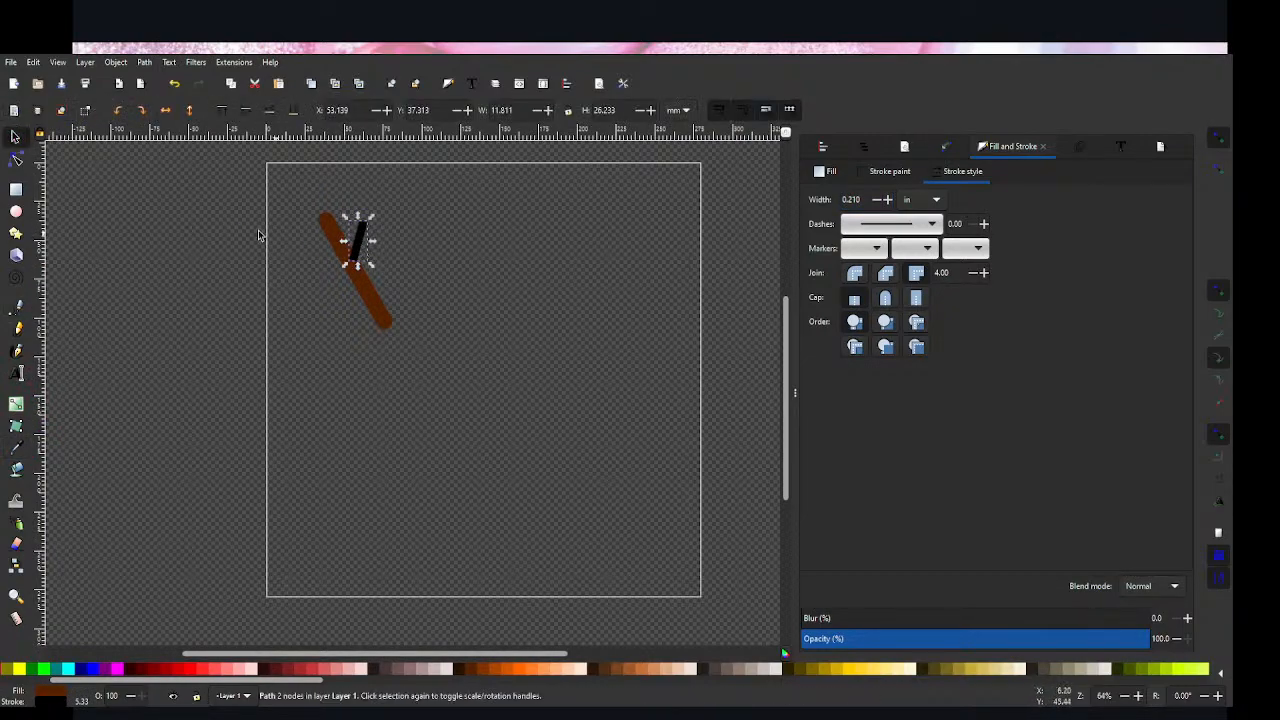
pyautogui.press('d')
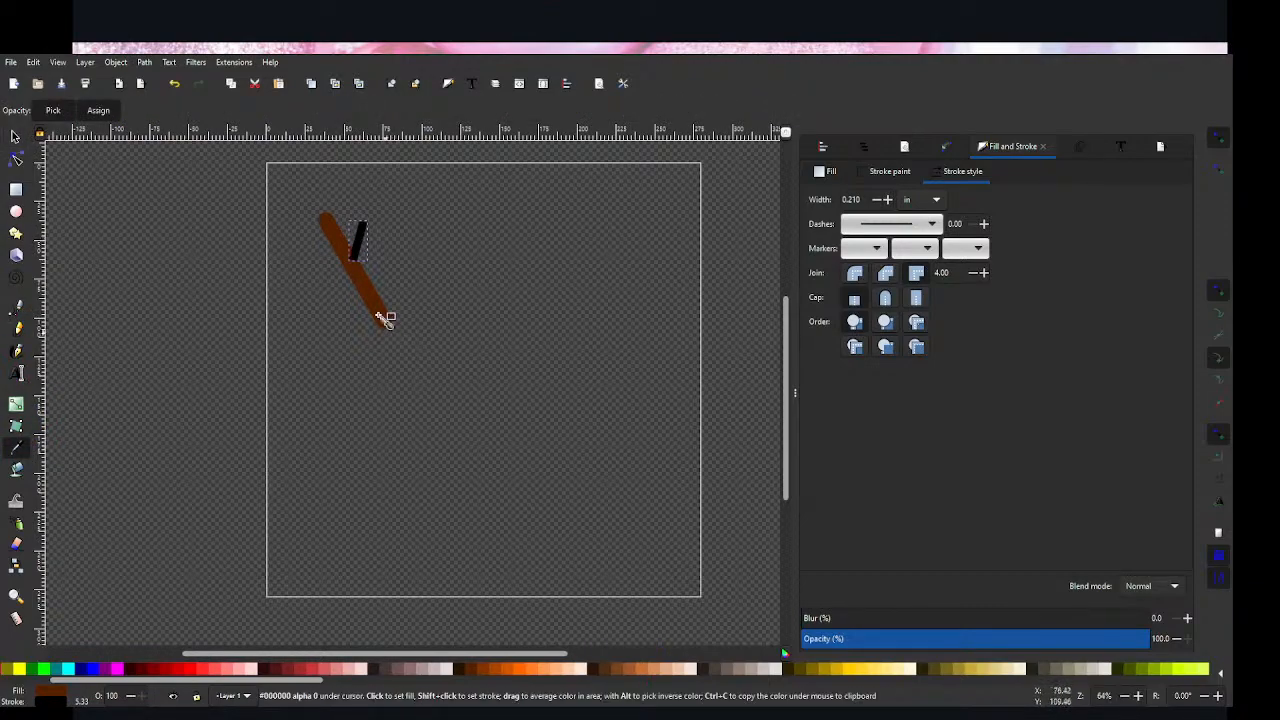
pyautogui.click(345, 252)
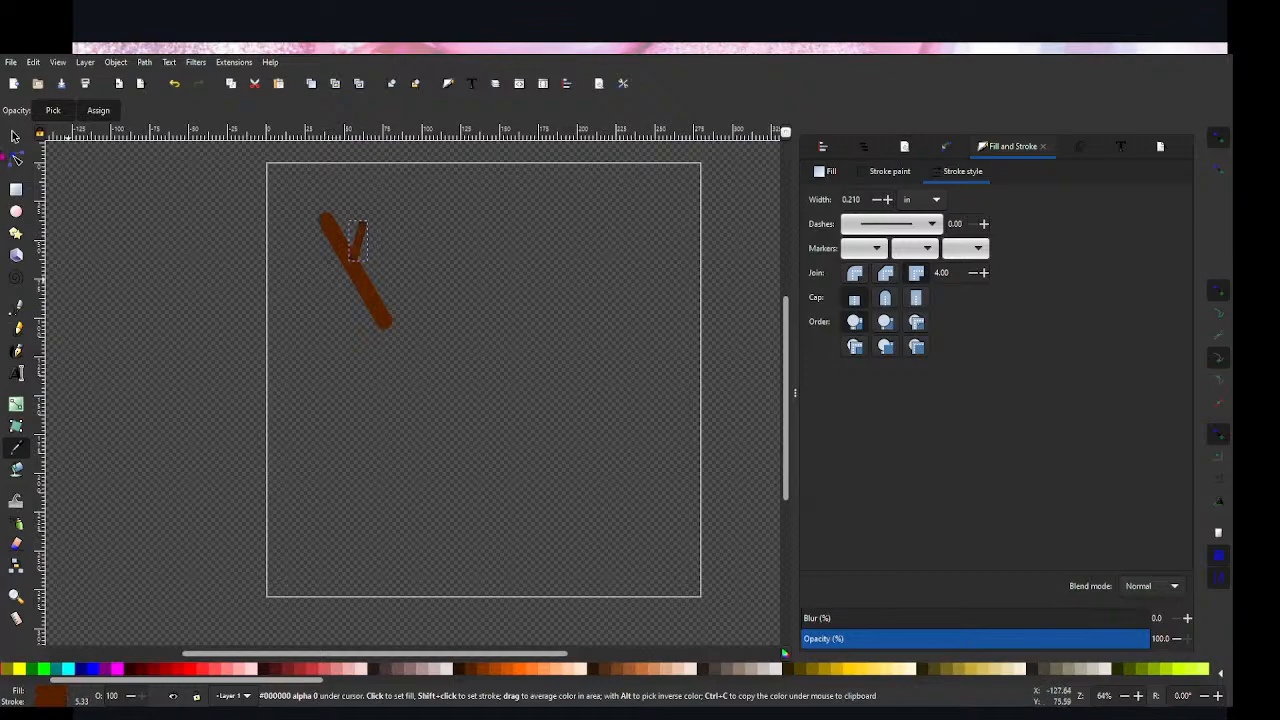
pyautogui.click(423, 278)
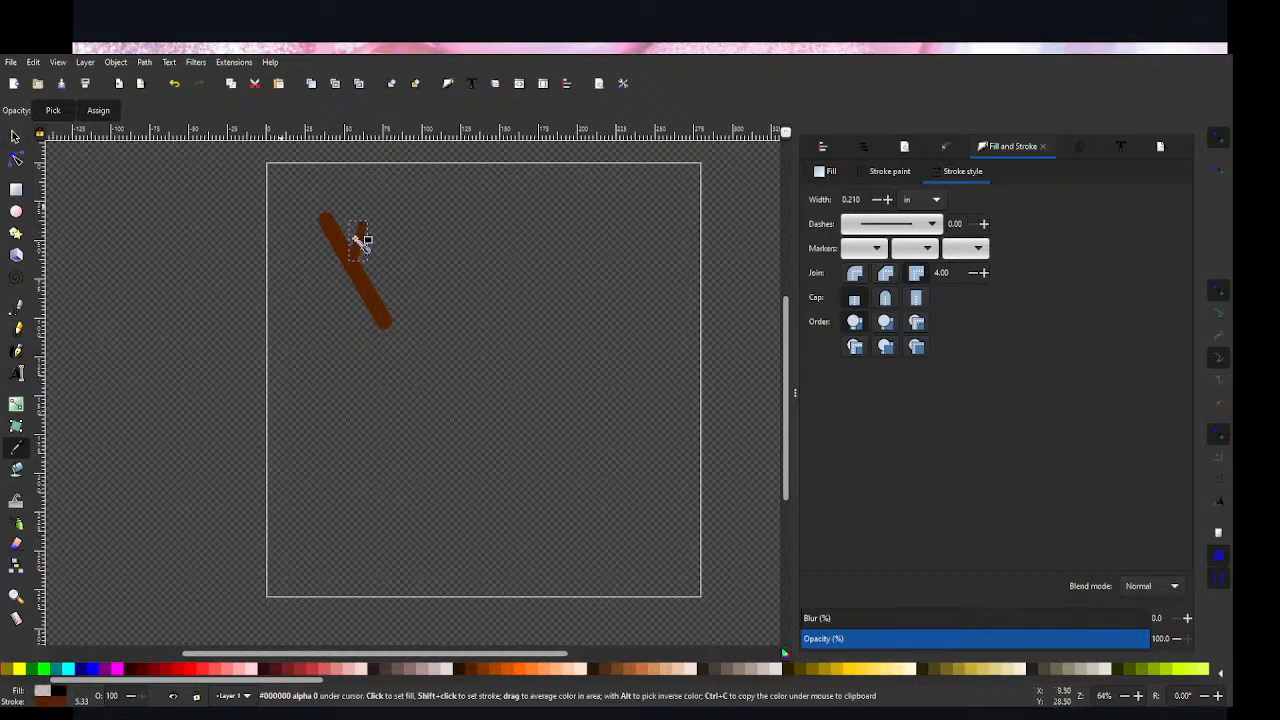
pyautogui.click(13, 135)
pyautogui.click(366, 251)
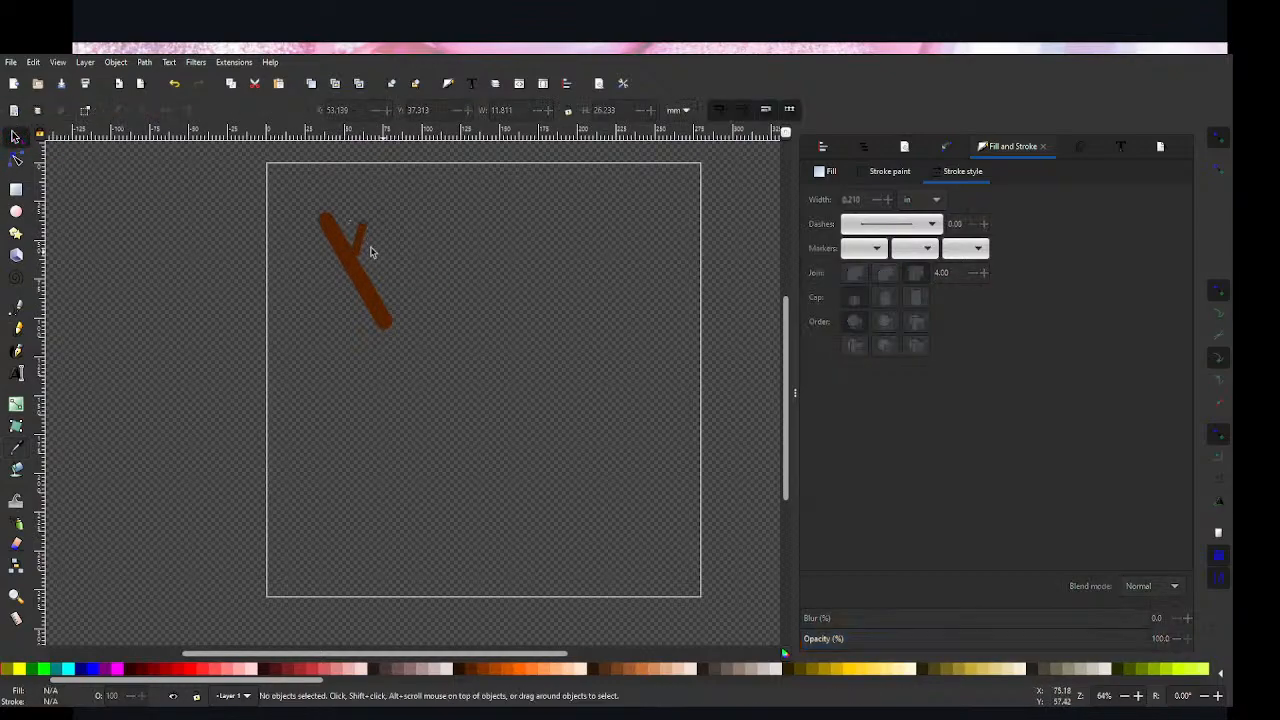
# Step: Place a duplicate of the short branch further down the thick line and combine both branches into one path
pyautogui.click(362, 246)
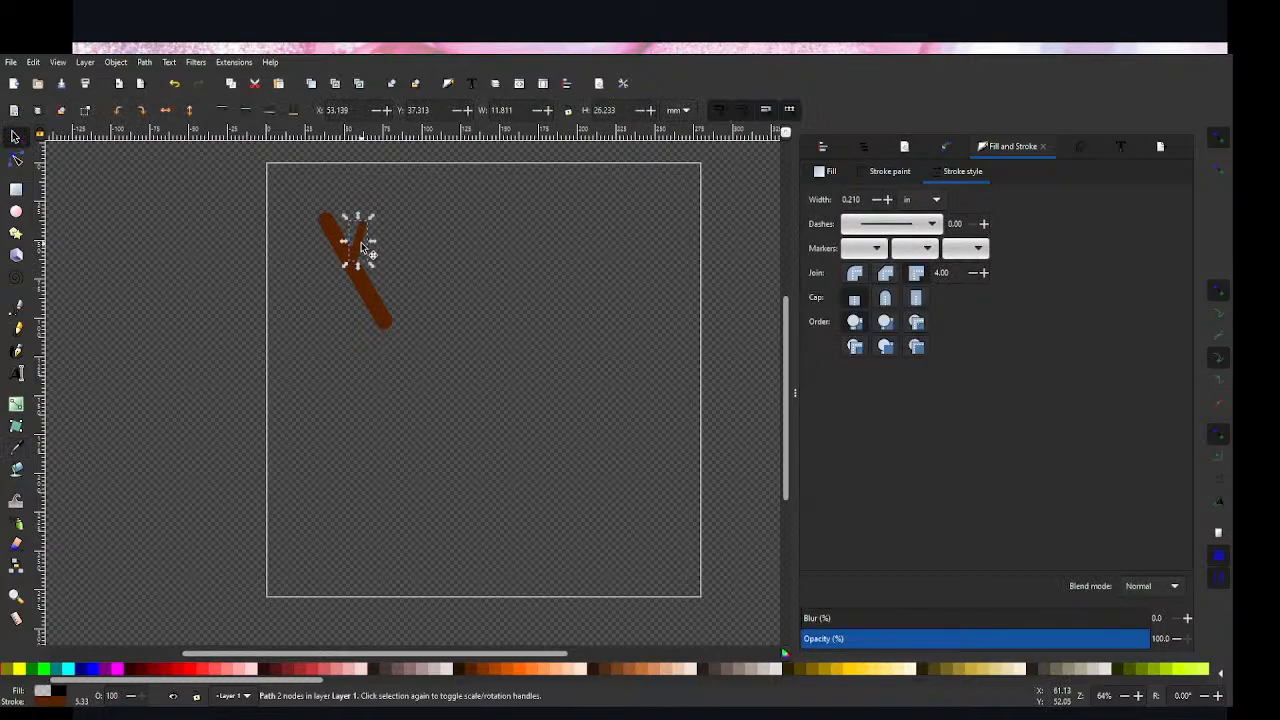
pyautogui.moveTo(363, 249)
pyautogui.mouseDown()
pyautogui.moveTo(381, 286)
pyautogui.moveTo(360, 234)
pyautogui.moveTo(365, 245)
pyautogui.mouseUp()
pyautogui.keyDown('shift'); pyautogui.click(377, 280); pyautogui.keyUp('shift')
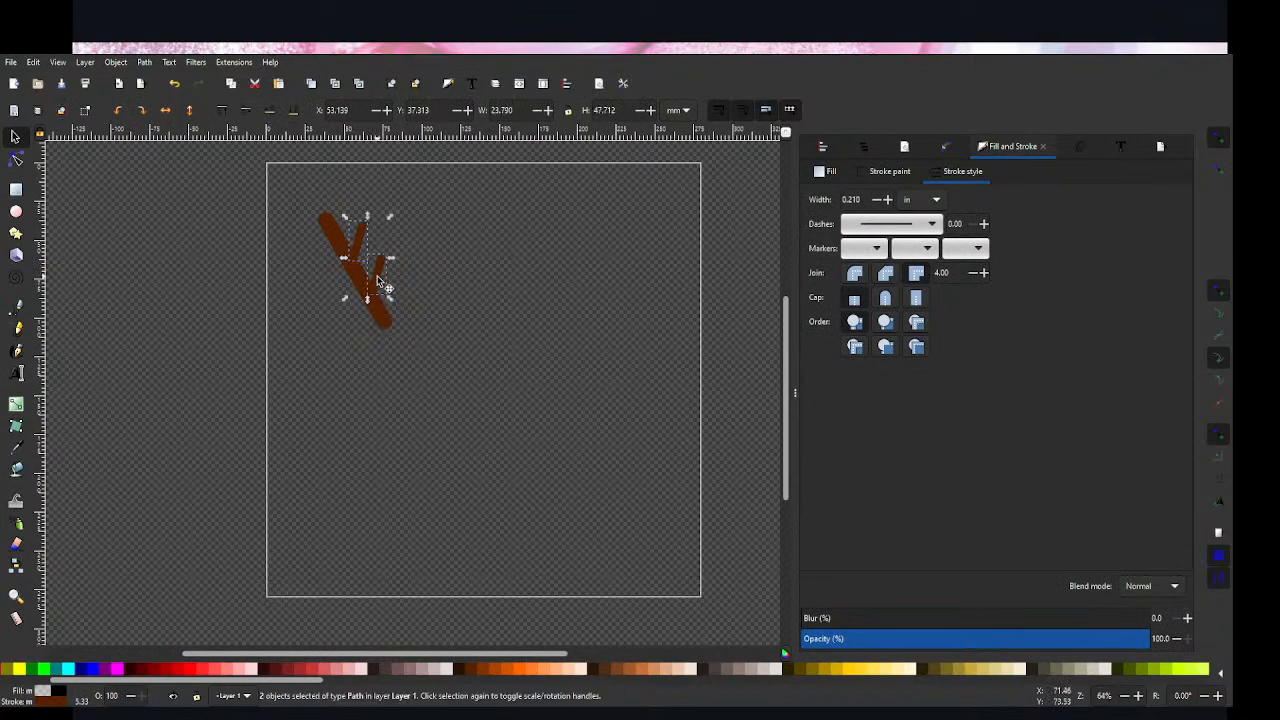
pyautogui.hotkey('ctrl', 'k')
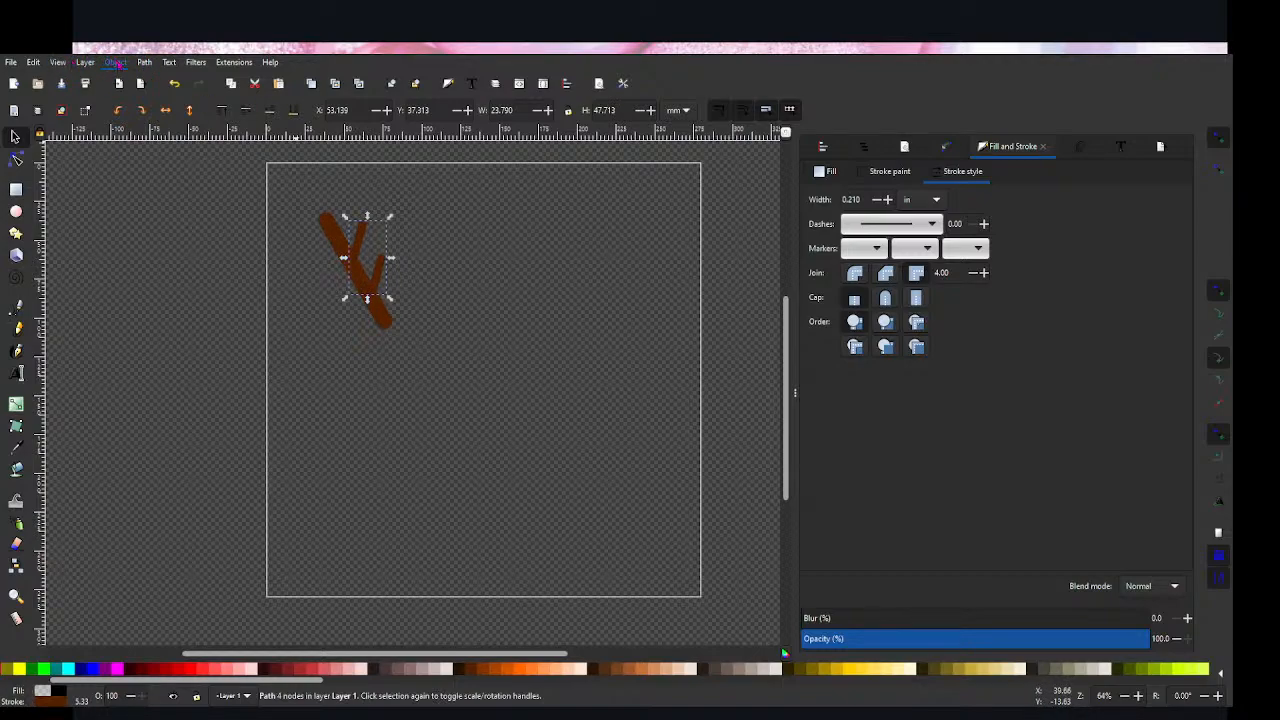
# Step: Try to flip a copy of the combined branches horizontally in place and move it to the thick line's other side
pyautogui.click(119, 64)
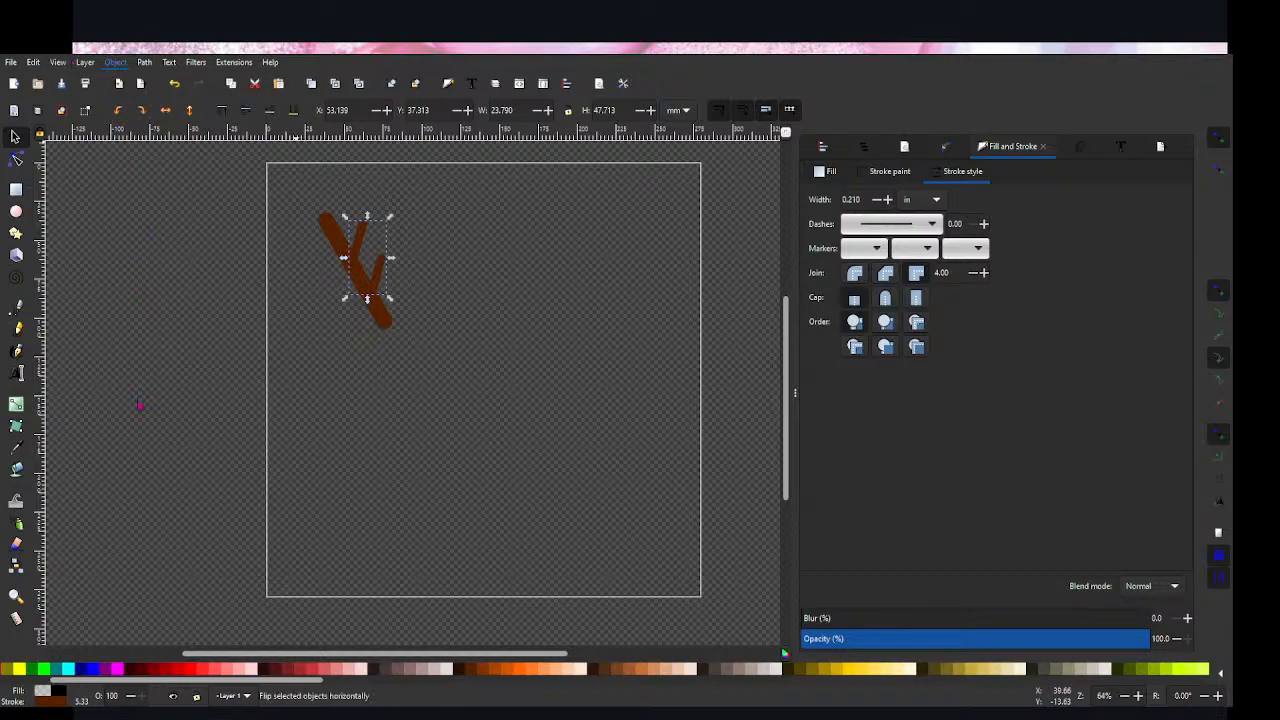
pyautogui.click(139, 404)
pyautogui.click(209, 257)
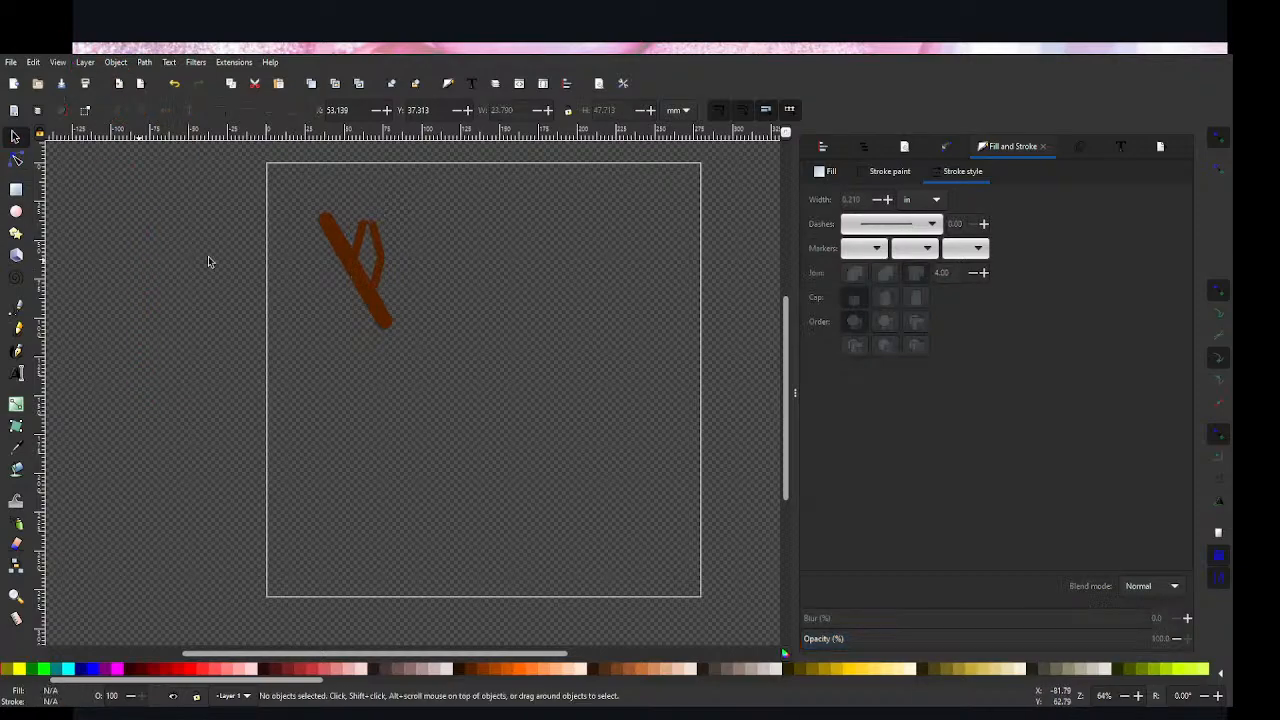
pyautogui.moveTo(391, 271); pyautogui.dragTo(318, 293)
pyautogui.hotkey('ctrl', 'z')
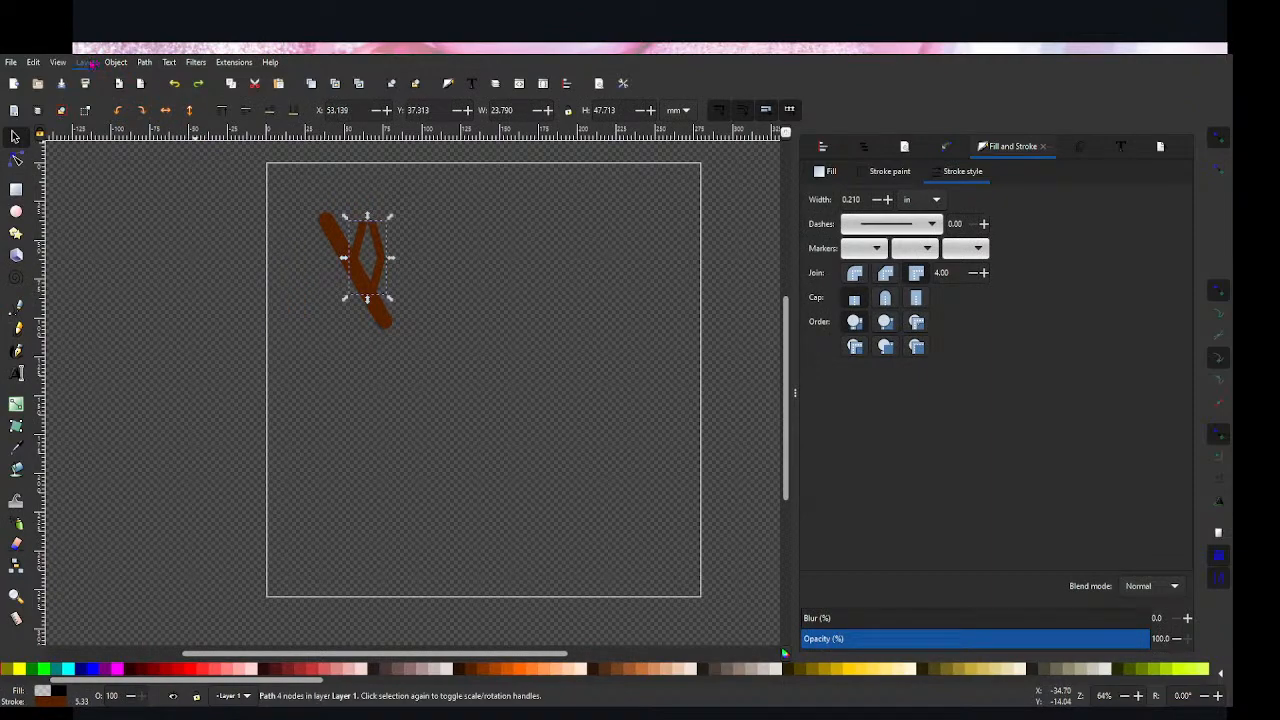
pyautogui.click(114, 63)
pyautogui.click(163, 421)
pyautogui.click(386, 360)
pyautogui.moveTo(371, 286); pyautogui.dragTo(335, 316)
pyautogui.hotkey('ctrl', 'z')
# Step: Place a copy of the combined branches on the thick line's left side and try flipping it
pyautogui.click(411, 254)
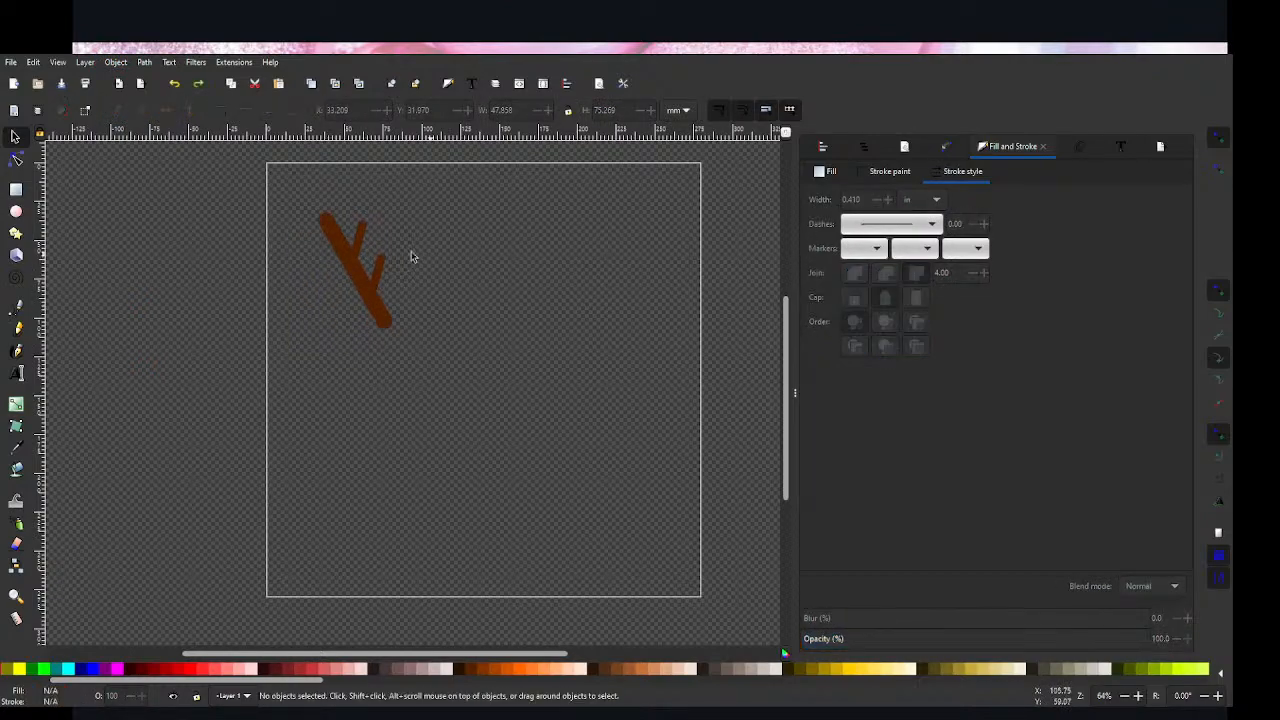
pyautogui.moveTo(360, 244); pyautogui.dragTo(307, 279)
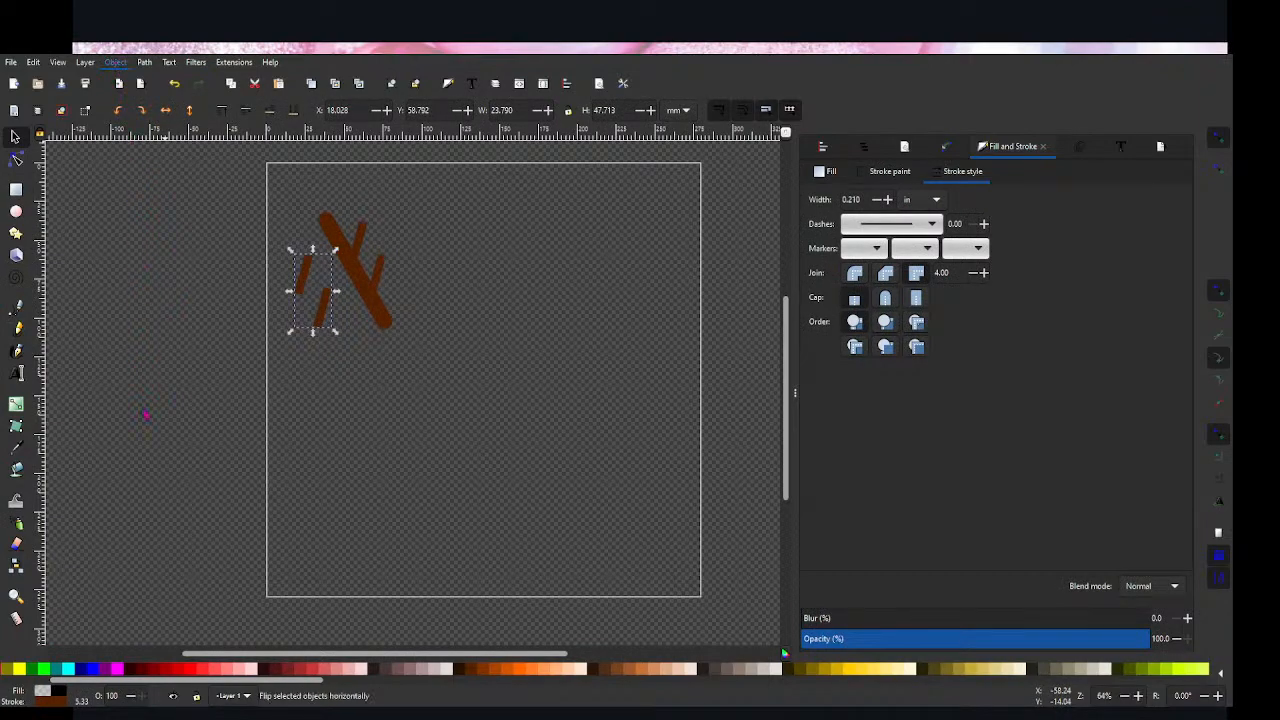
pyautogui.click(115, 63)
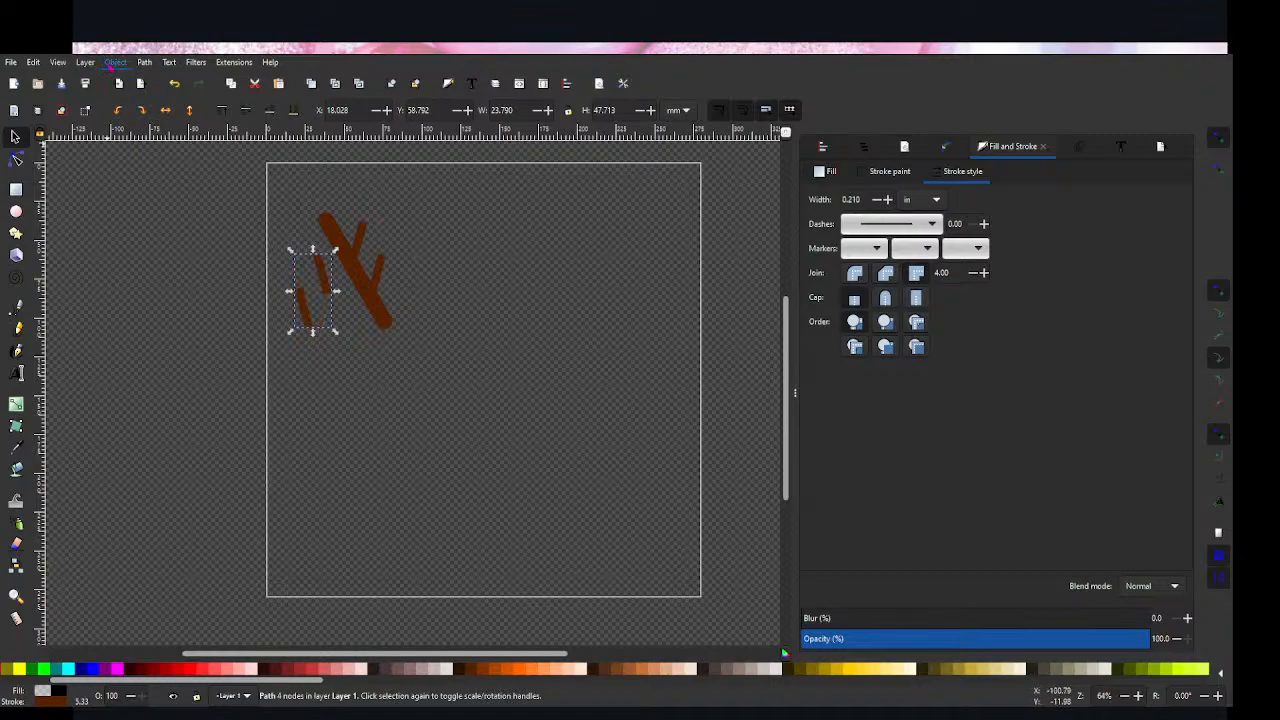
pyautogui.click(138, 400)
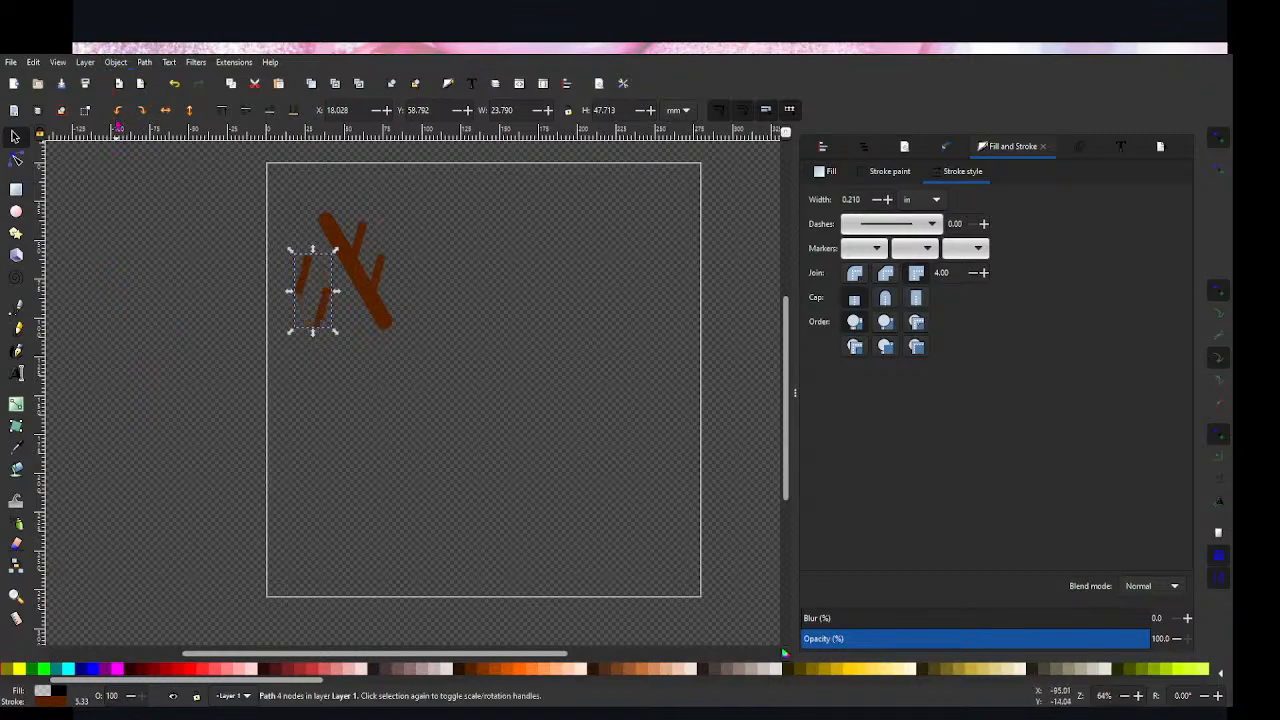
pyautogui.click(141, 418)
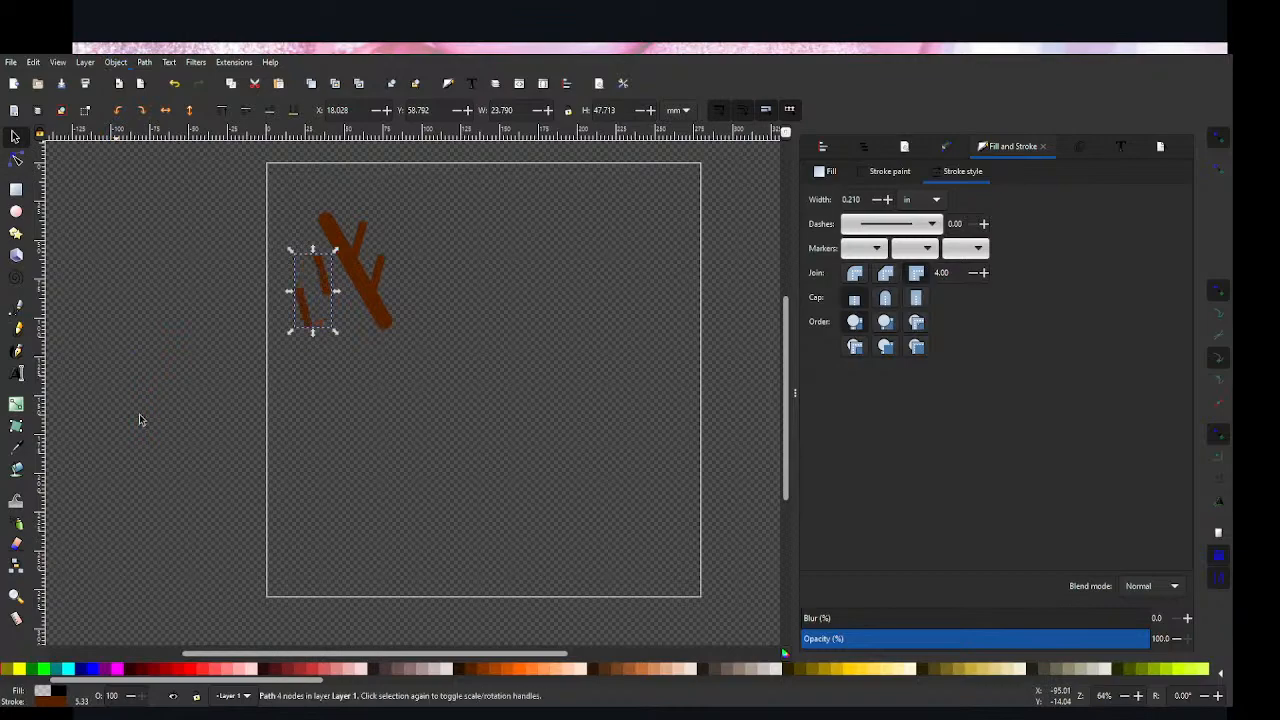
pyautogui.hotkey('ctrl', 'z')
pyautogui.click(340, 354)
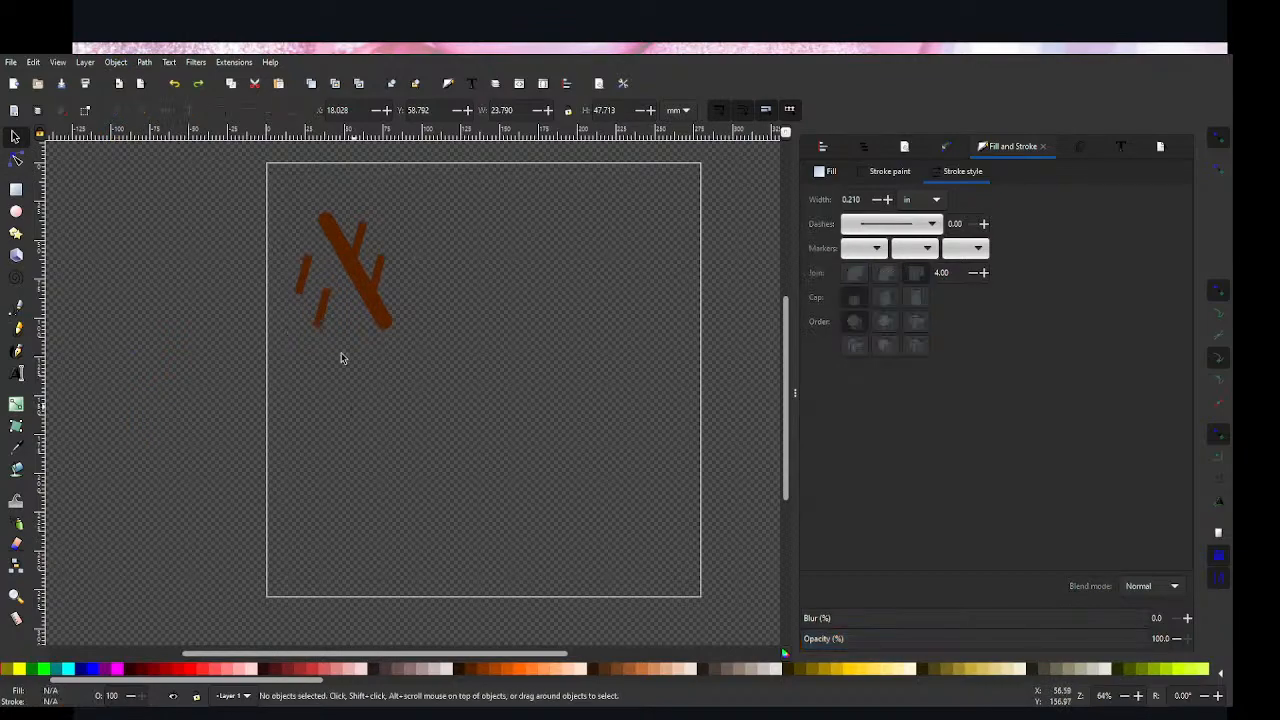
# Step: Try rotating the copied branches to fit the thick line's left side, and delete that copy
pyautogui.click(323, 320)
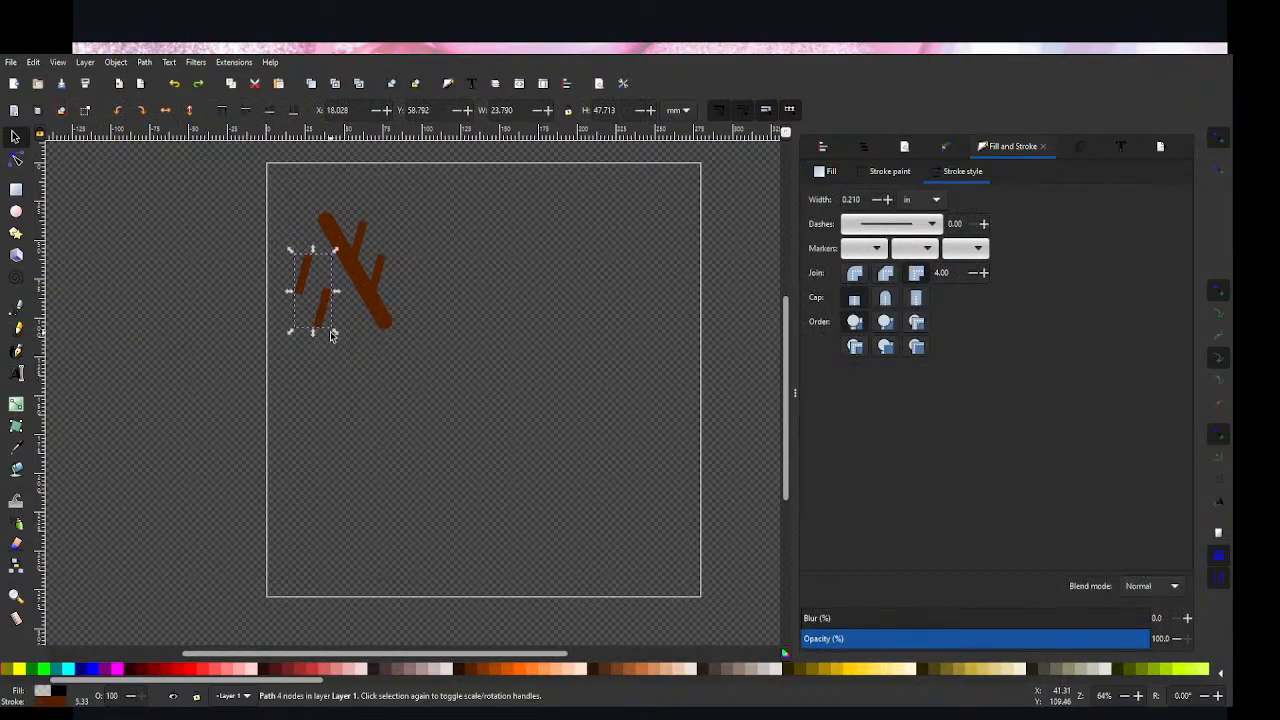
pyautogui.click(323, 330)
pyautogui.moveTo(334, 334)
pyautogui.mouseDown()
pyautogui.moveTo(362, 272)
pyautogui.moveTo(355, 259)
pyautogui.moveTo(271, 249)
pyautogui.moveTo(257, 323)
pyautogui.moveTo(329, 294)
pyautogui.moveTo(331, 259)
pyautogui.mouseUp()
pyautogui.click(333, 414)
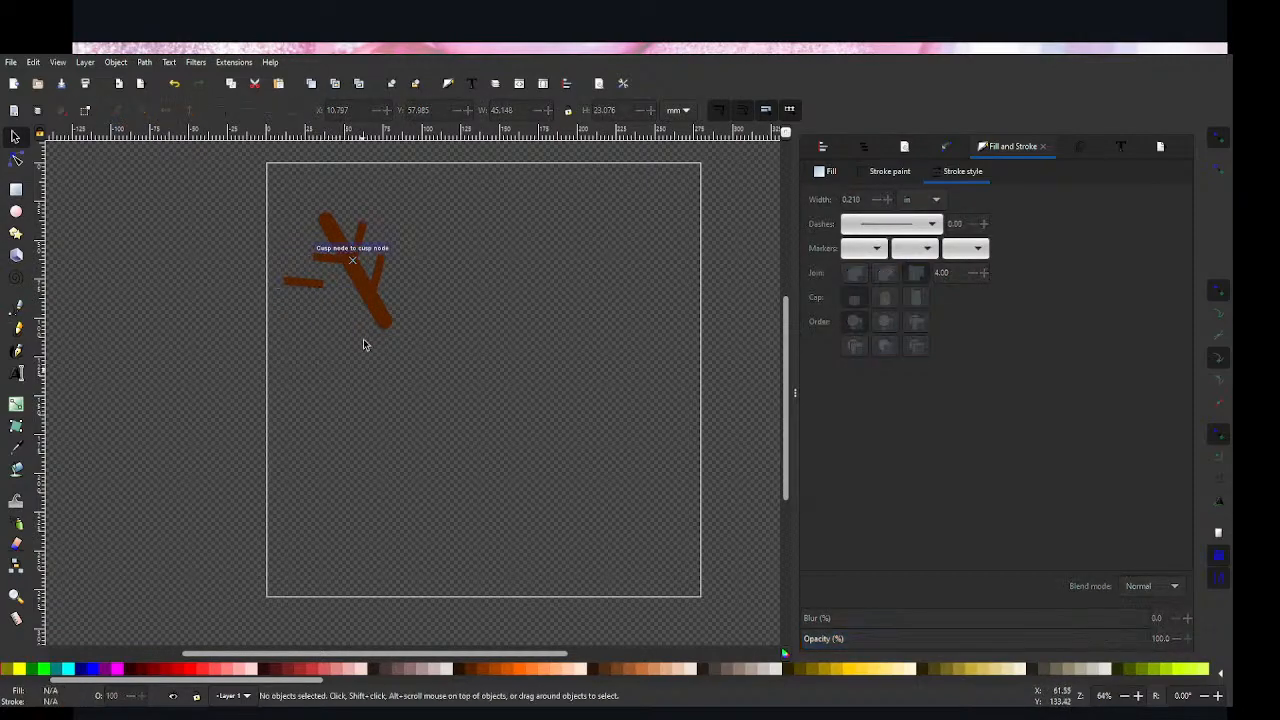
pyautogui.click(336, 270)
pyautogui.press('Delete')
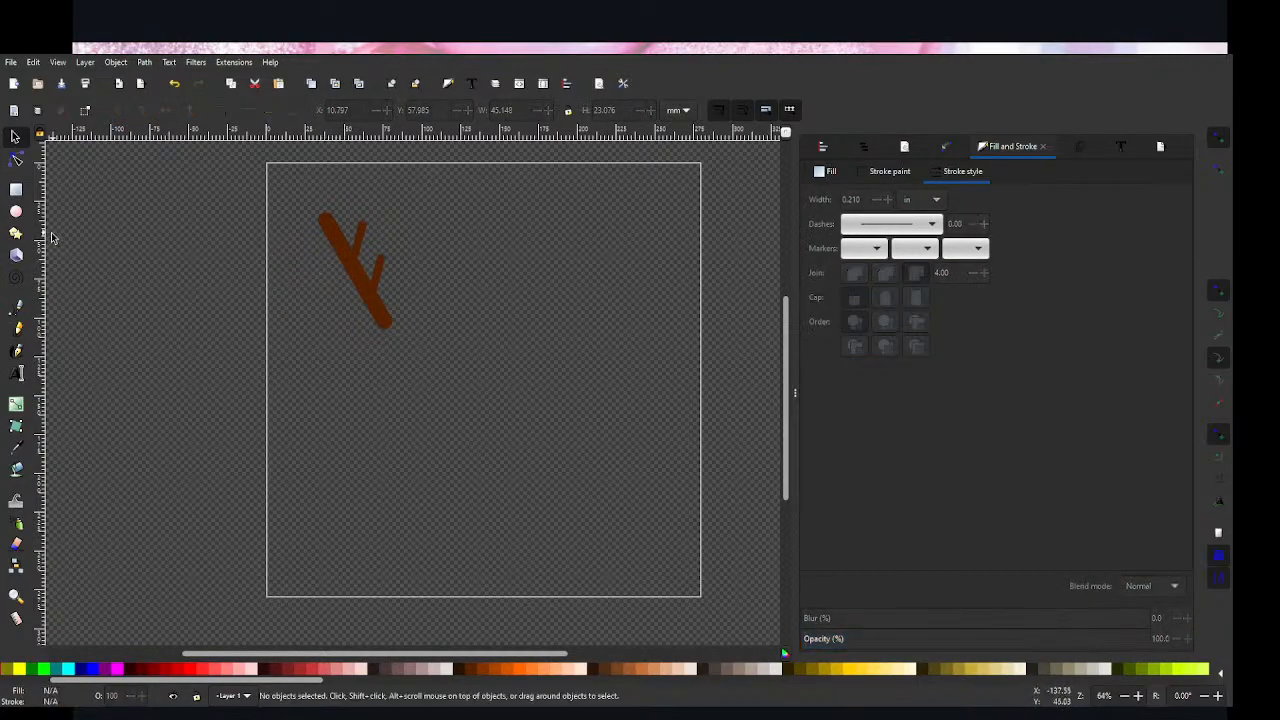
# Step: Draw a horizontal branch line about 23 mm long into the thick line's left side and set its stroke width to 0.210 in
pyautogui.press('b')
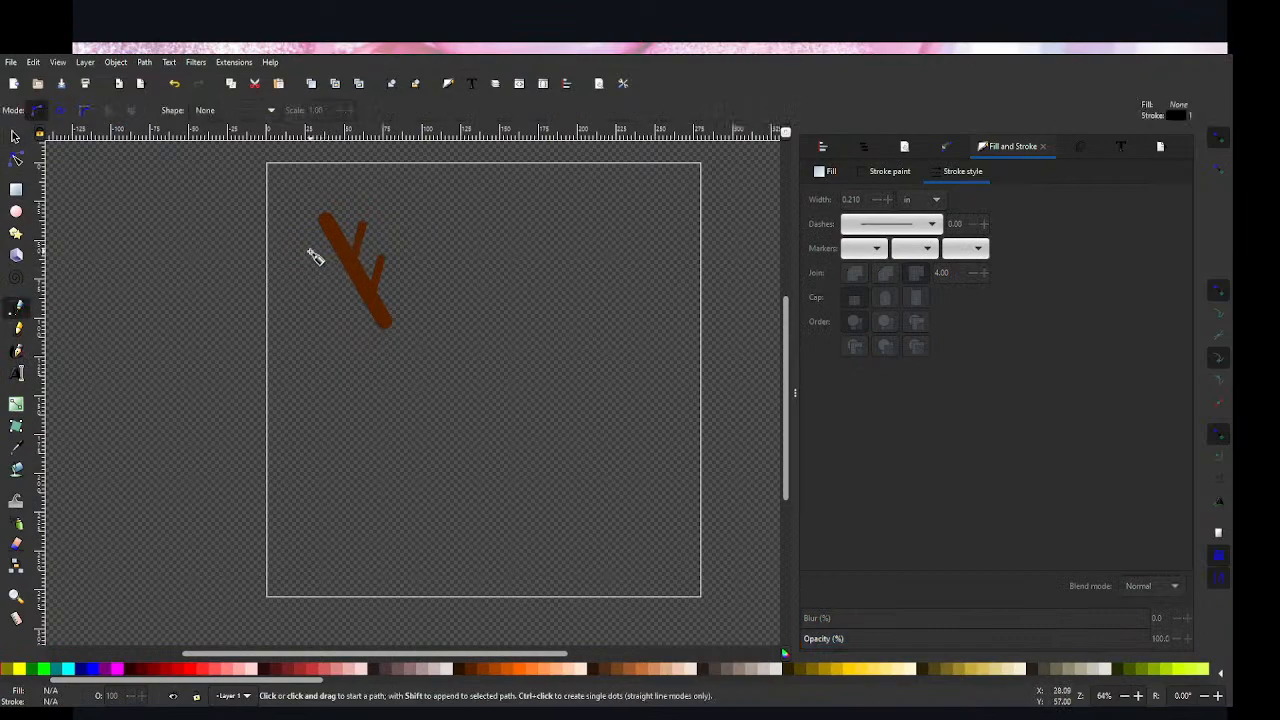
pyautogui.click(312, 259)
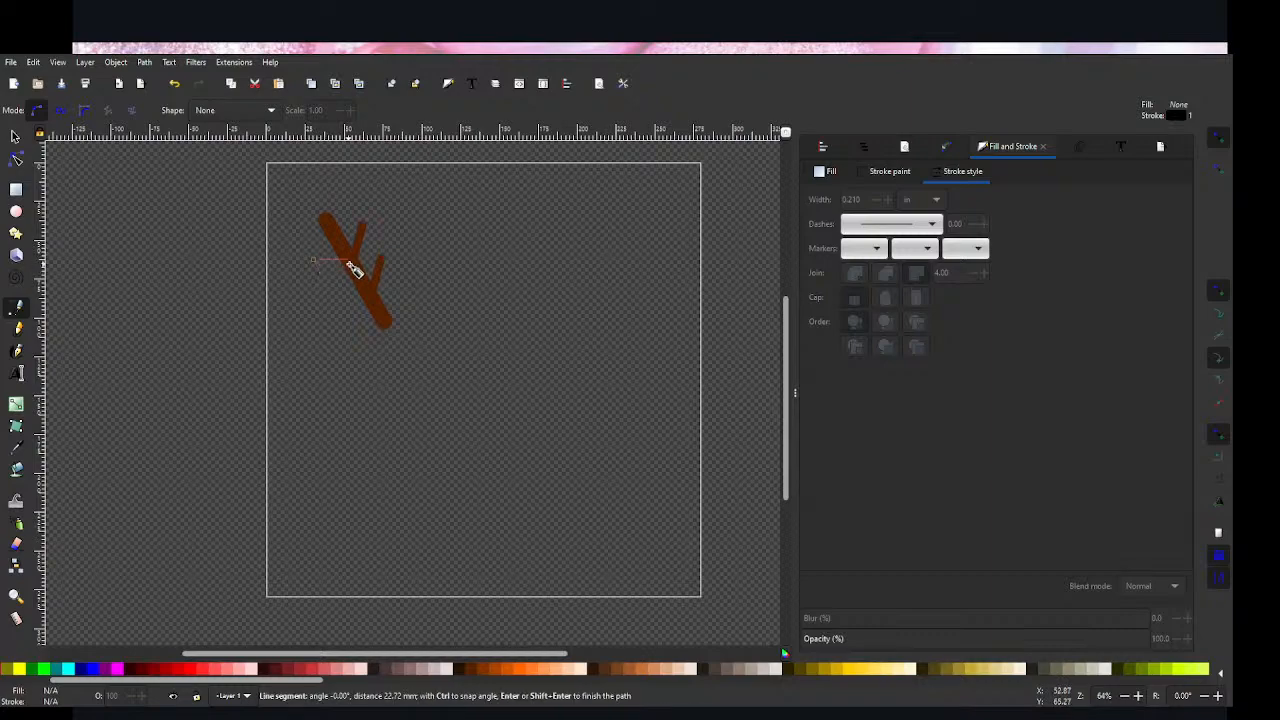
pyautogui.click(352, 259)
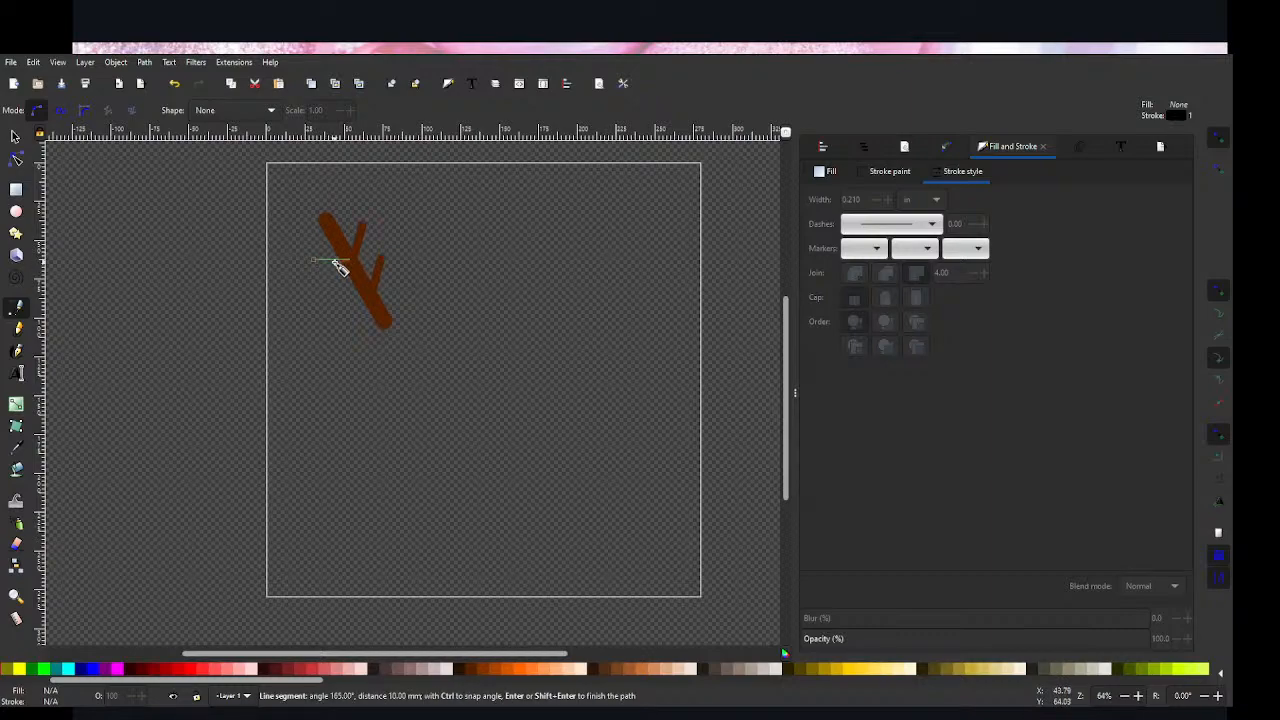
pyautogui.press('Return')
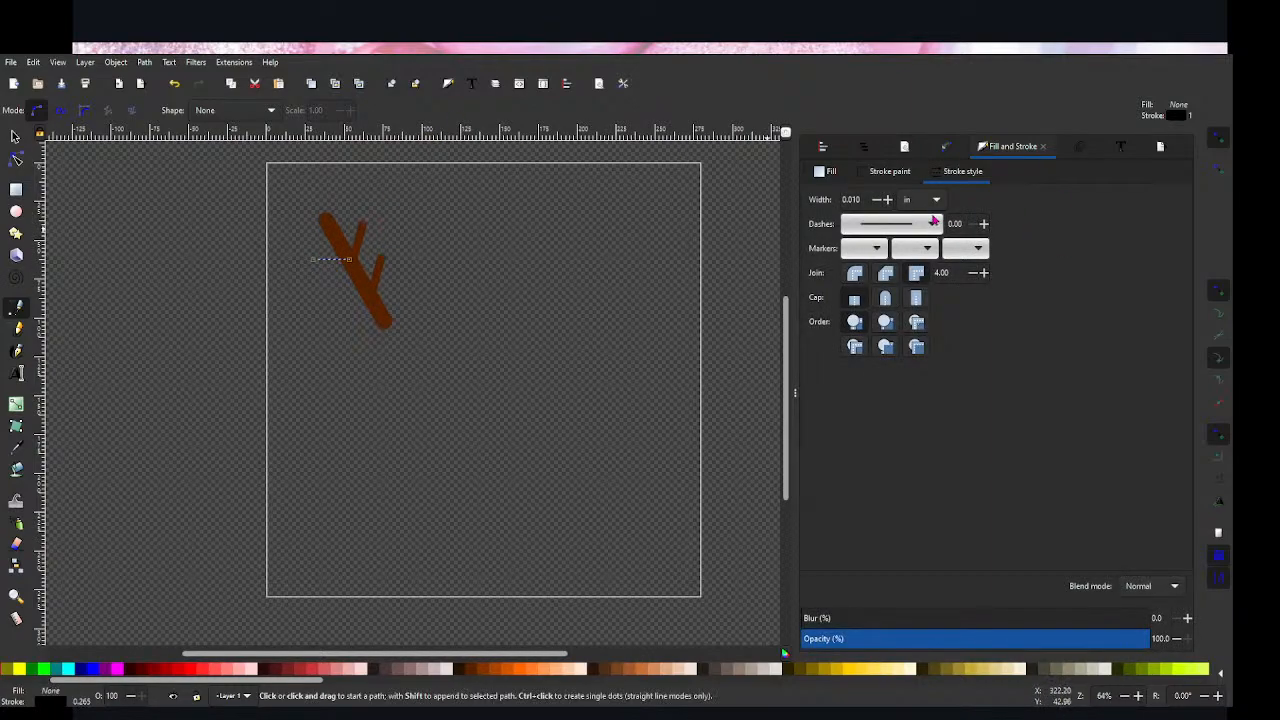
pyautogui.click(886, 199)
pyautogui.click(886, 199)
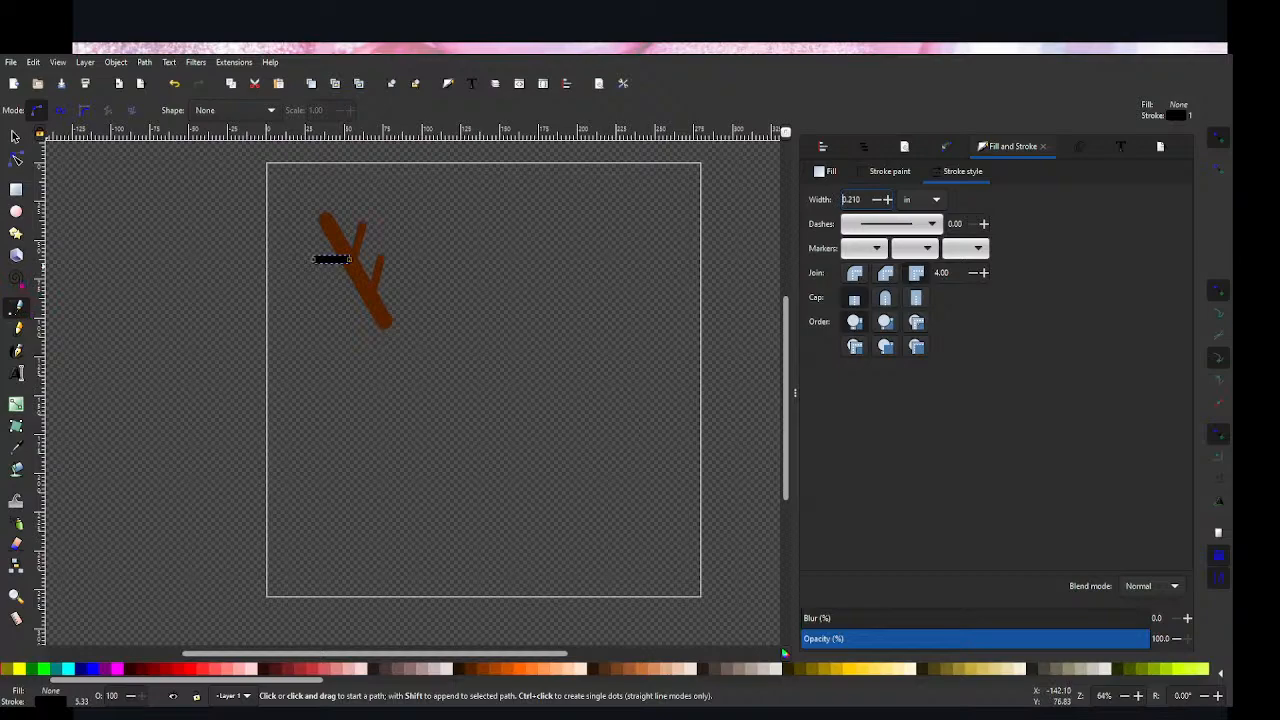
# Step: Try to colour the horizontal branch by sampling the thick line's brown, and undo the sampled colour
pyautogui.press('d')
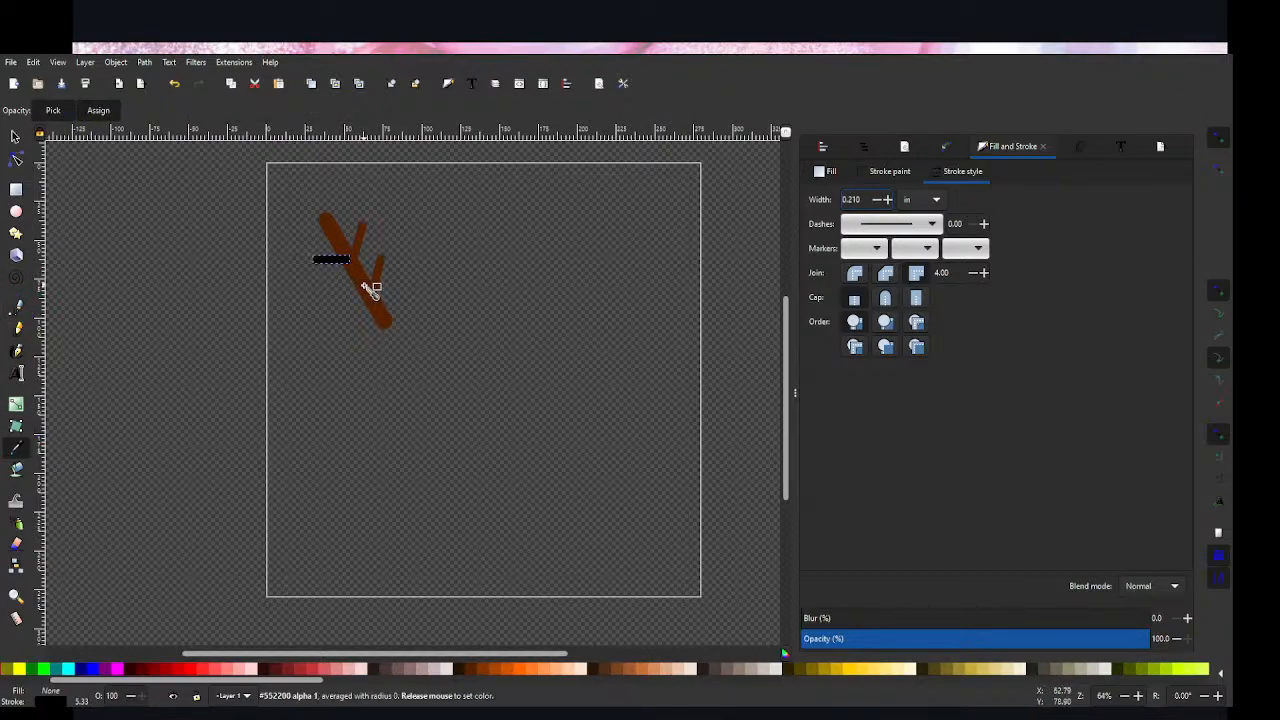
pyautogui.keyDown('shift'); pyautogui.click(367, 289); pyautogui.keyUp('shift')
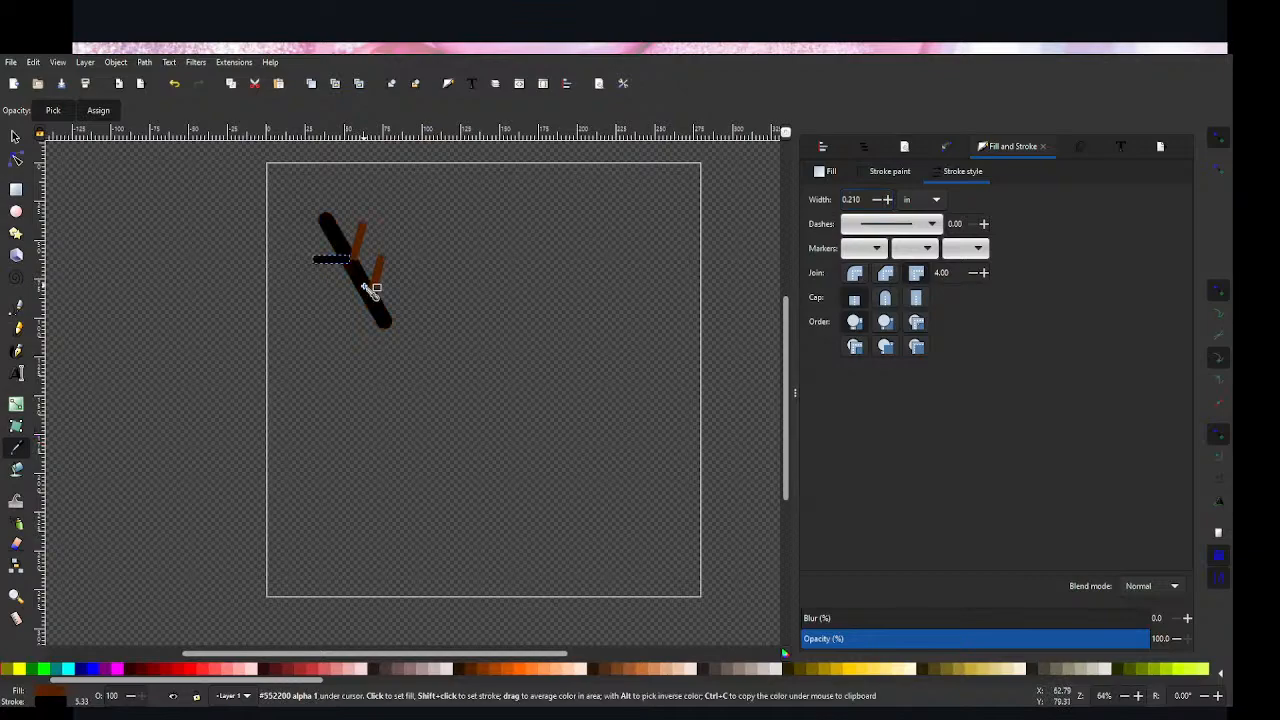
pyautogui.hotkey('ctrl', 'z')
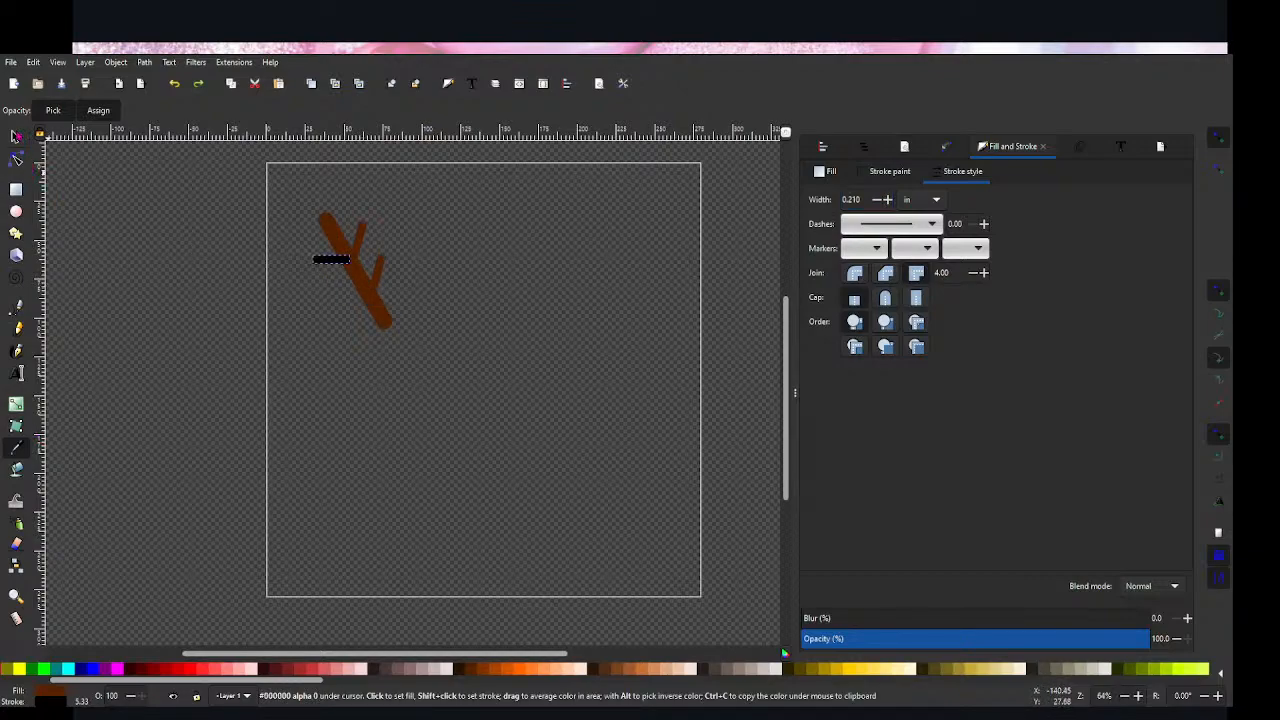
# Step: Set the horizontal branch's stroke colour to the brown palette swatch #552200
pyautogui.press('s')
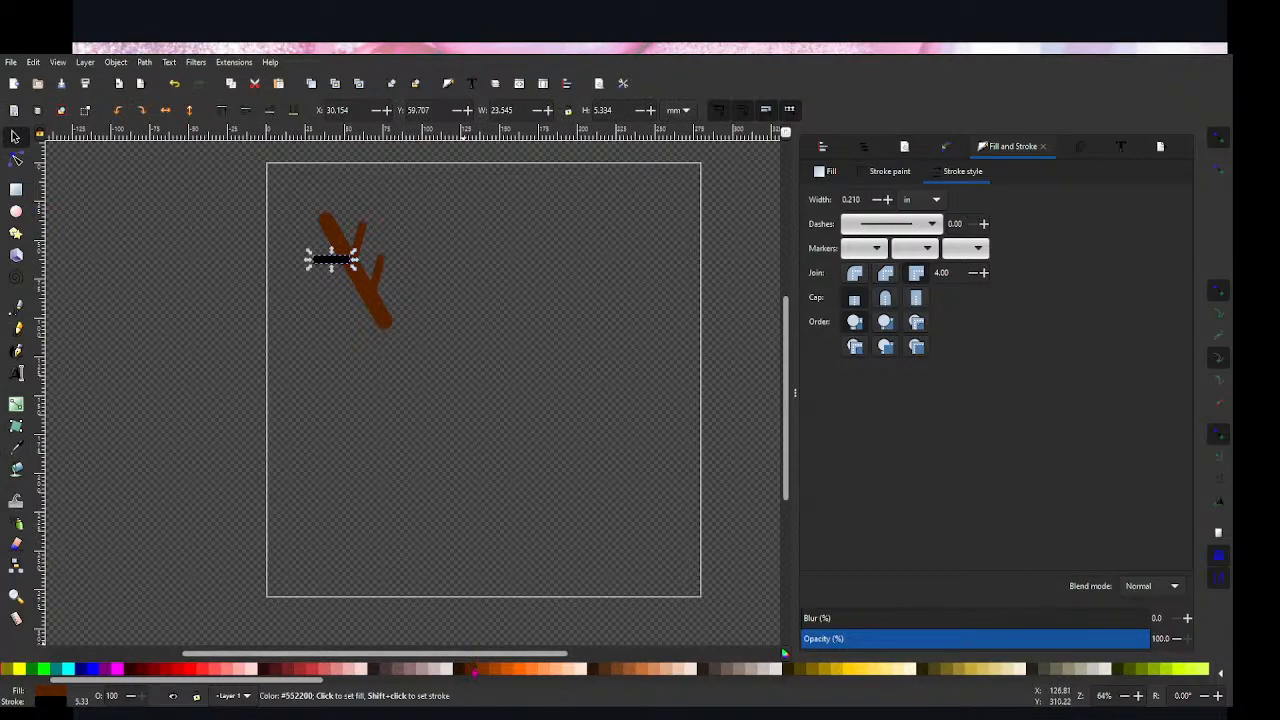
pyautogui.keyDown('shift'); pyautogui.click(474, 672); pyautogui.keyUp('shift')
pyautogui.click(320, 340)
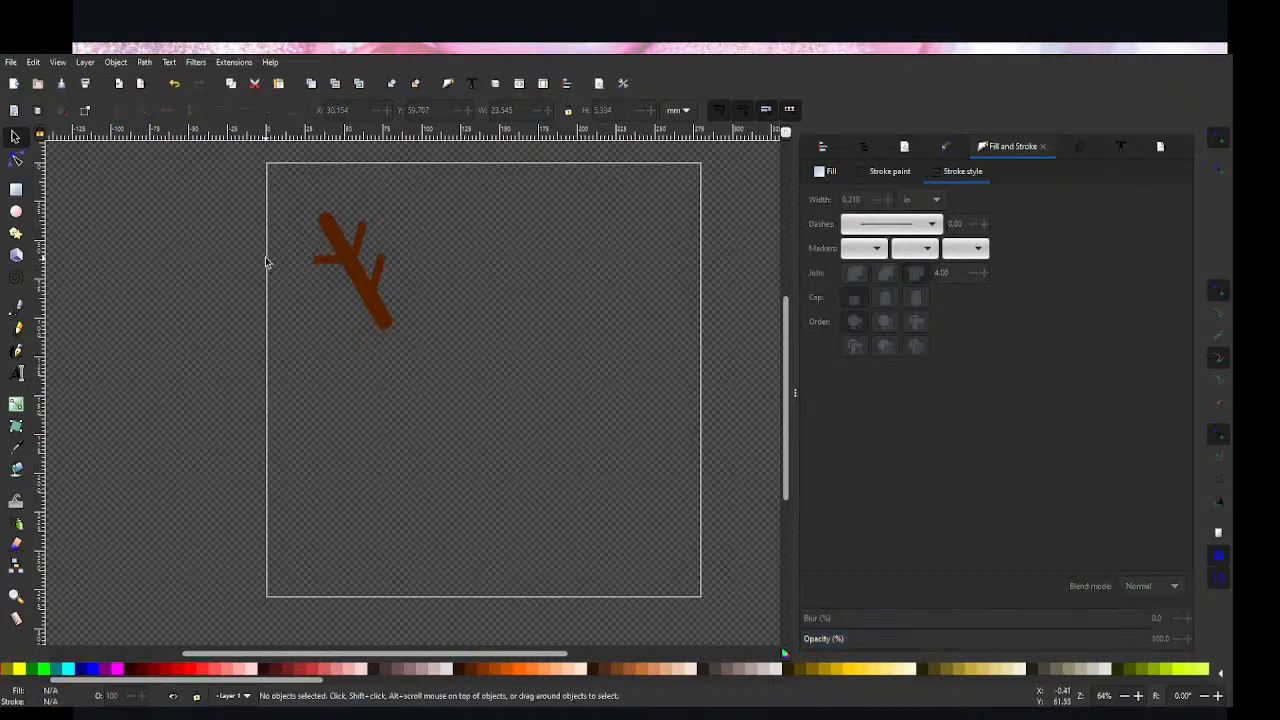
# Step: Give the horizontal branch and the combined branches round line caps, and delete the combined branches on the thick line's right side
pyautogui.click(333, 264)
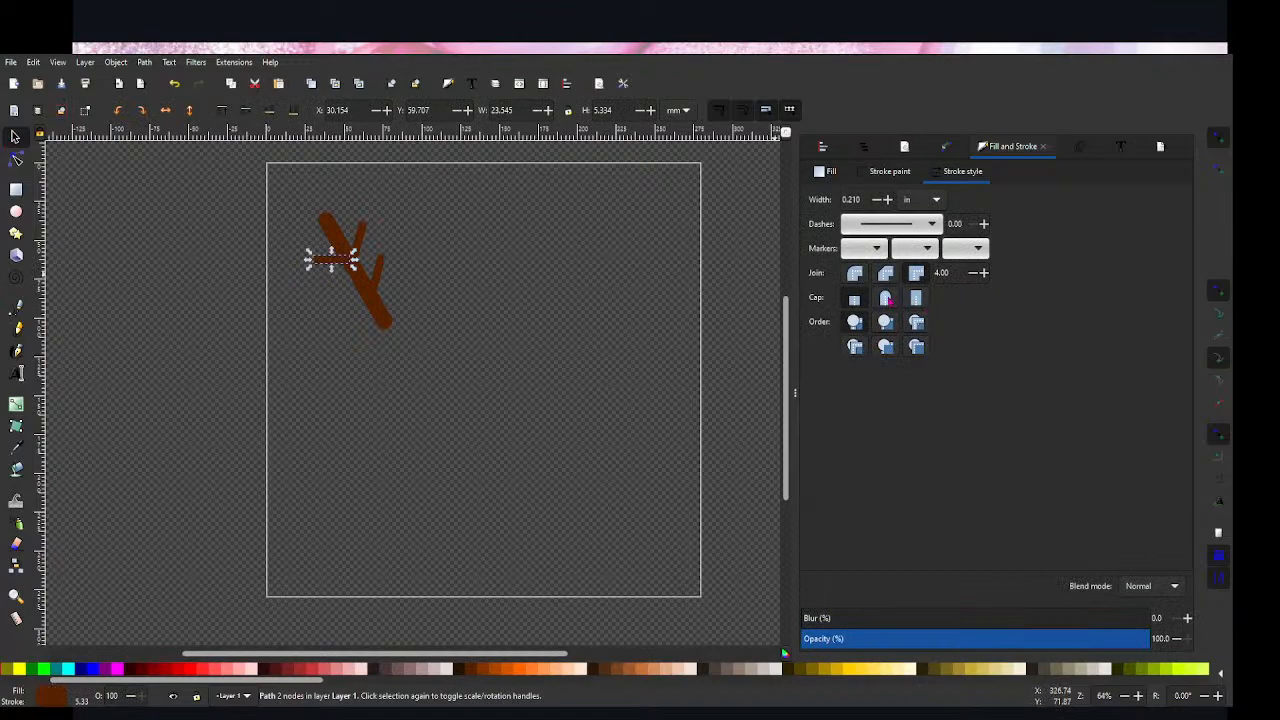
pyautogui.click(885, 297)
pyautogui.click(362, 236)
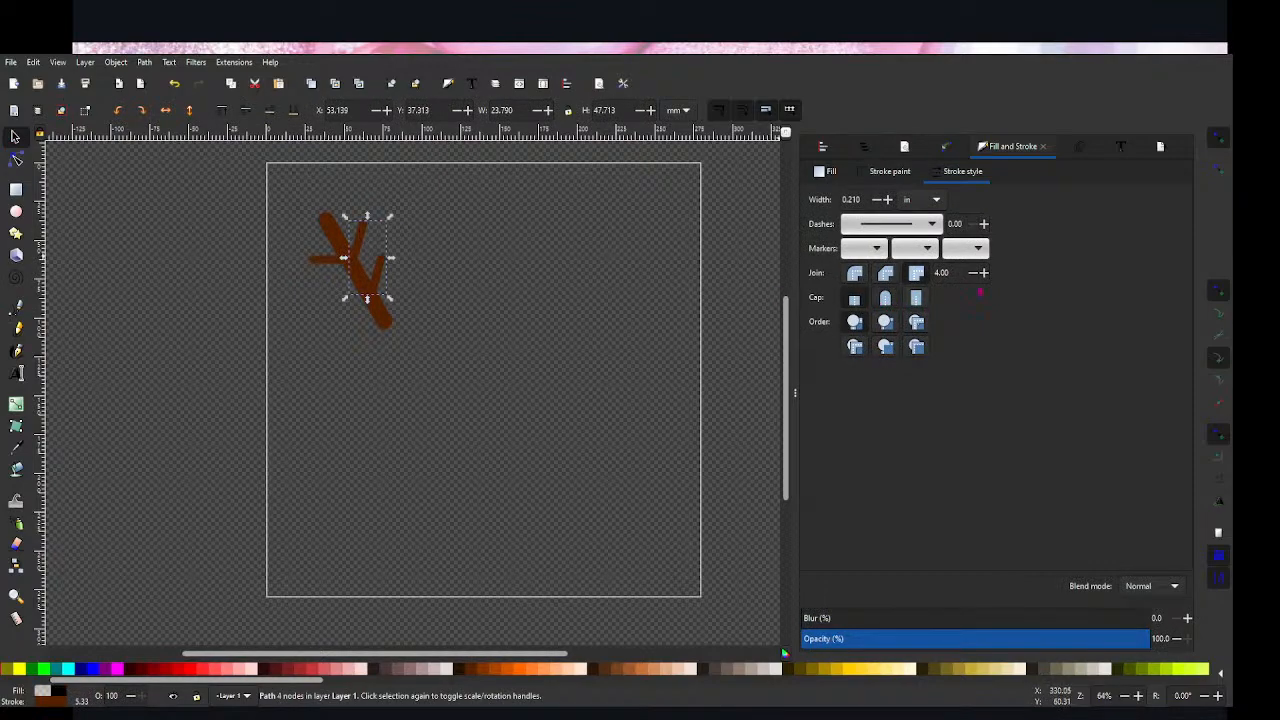
pyautogui.click(500, 297)
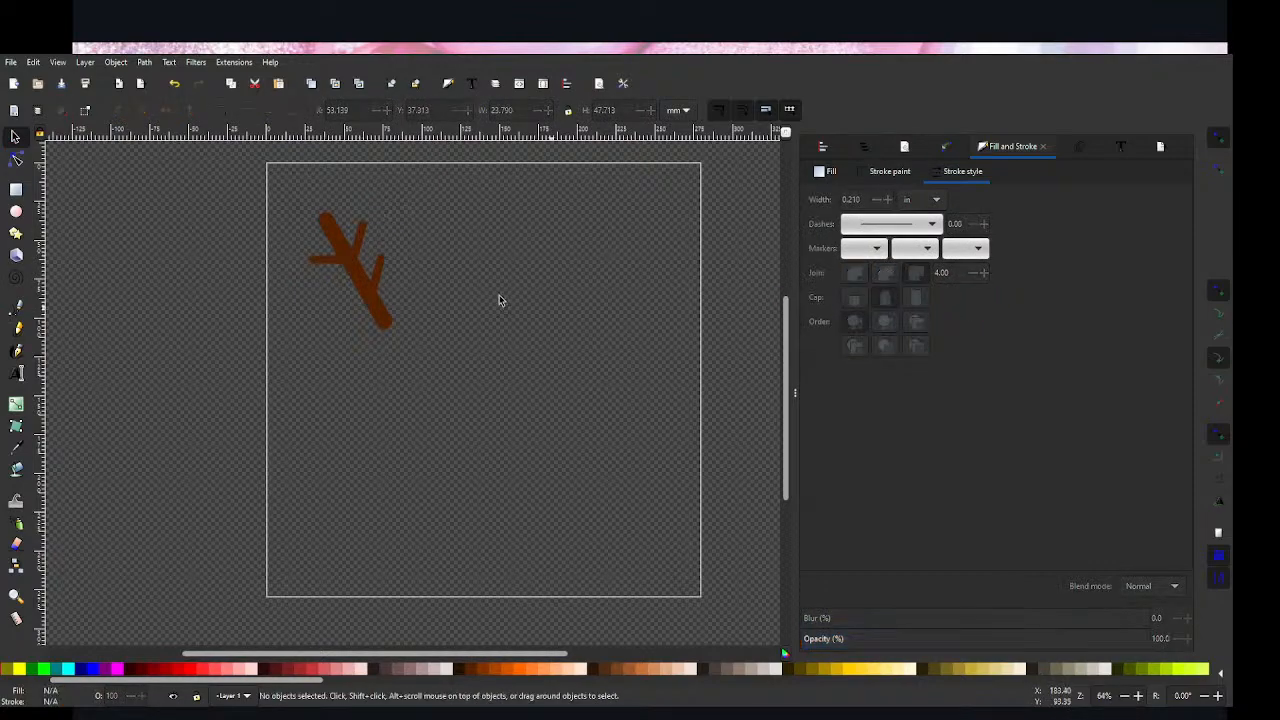
pyautogui.click(359, 249)
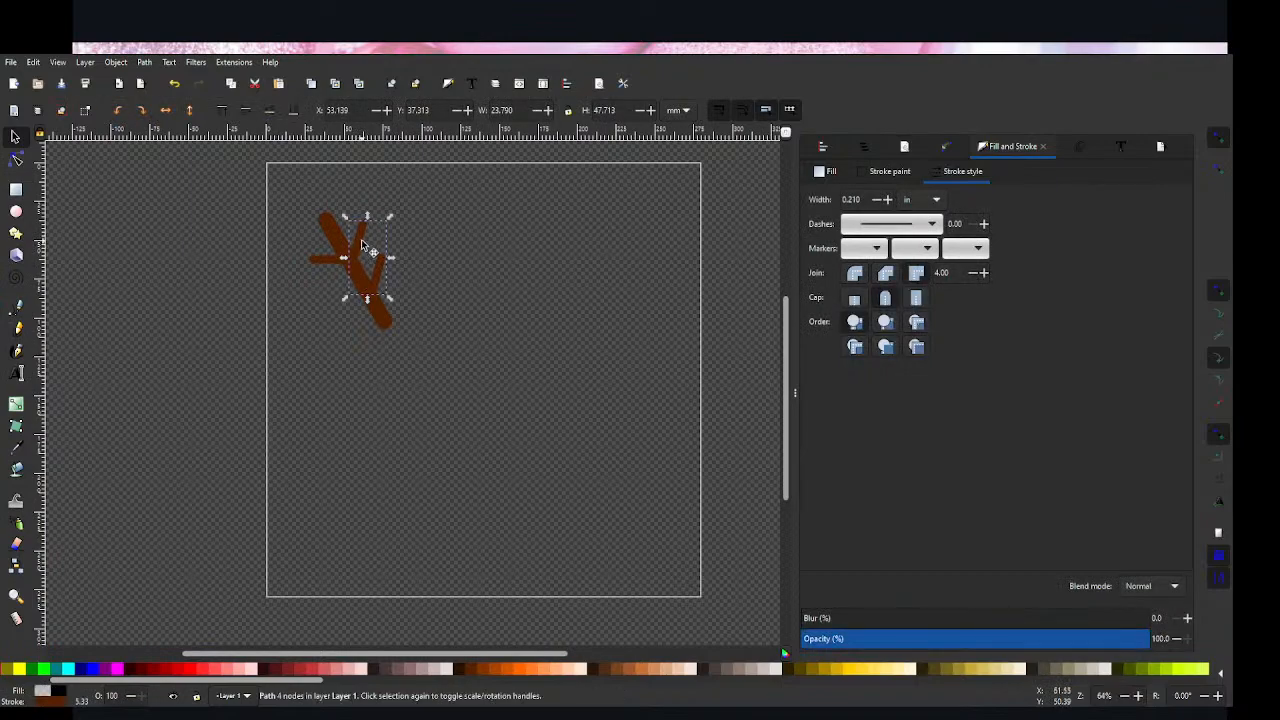
pyautogui.click(500, 290)
# Step: Place a duplicate of the horizontal branch further down the thick line and try rotating the duplicate slightly
pyautogui.click(336, 263)
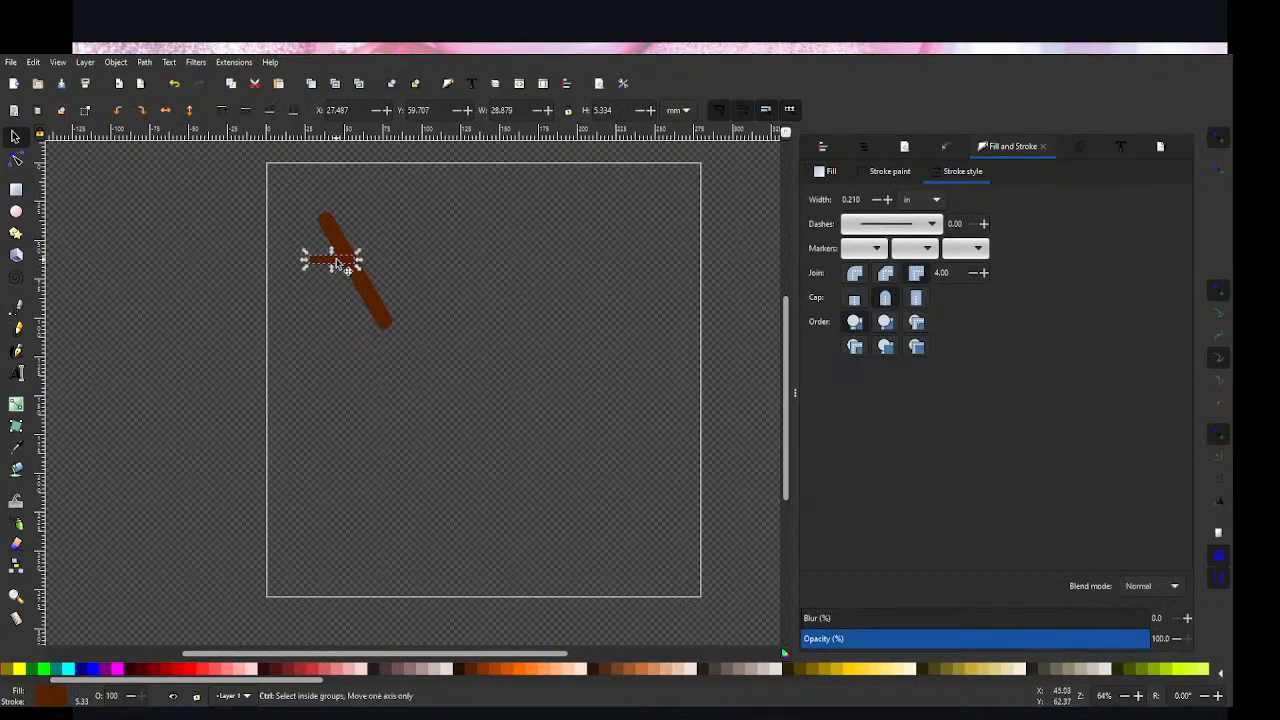
pyautogui.moveTo(339, 269); pyautogui.dragTo(351, 291)
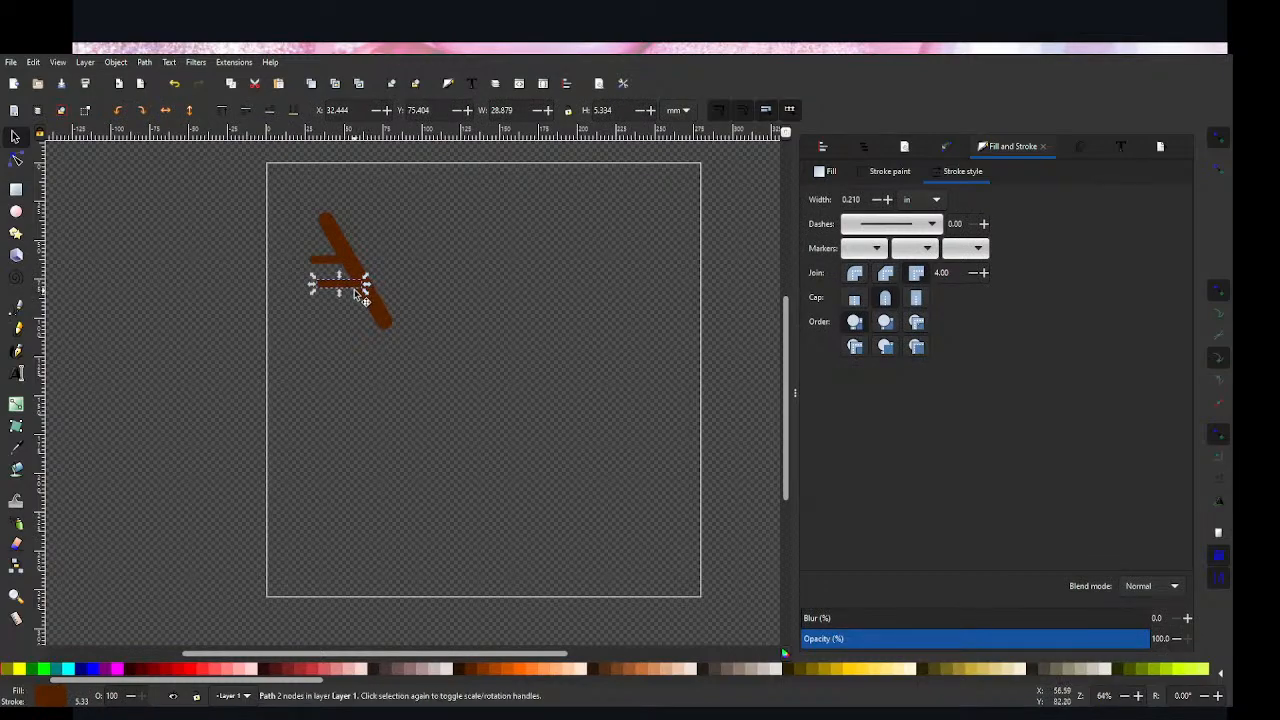
pyautogui.click(355, 293)
pyautogui.moveTo(362, 296); pyautogui.dragTo(349, 289)
pyautogui.click(340, 305)
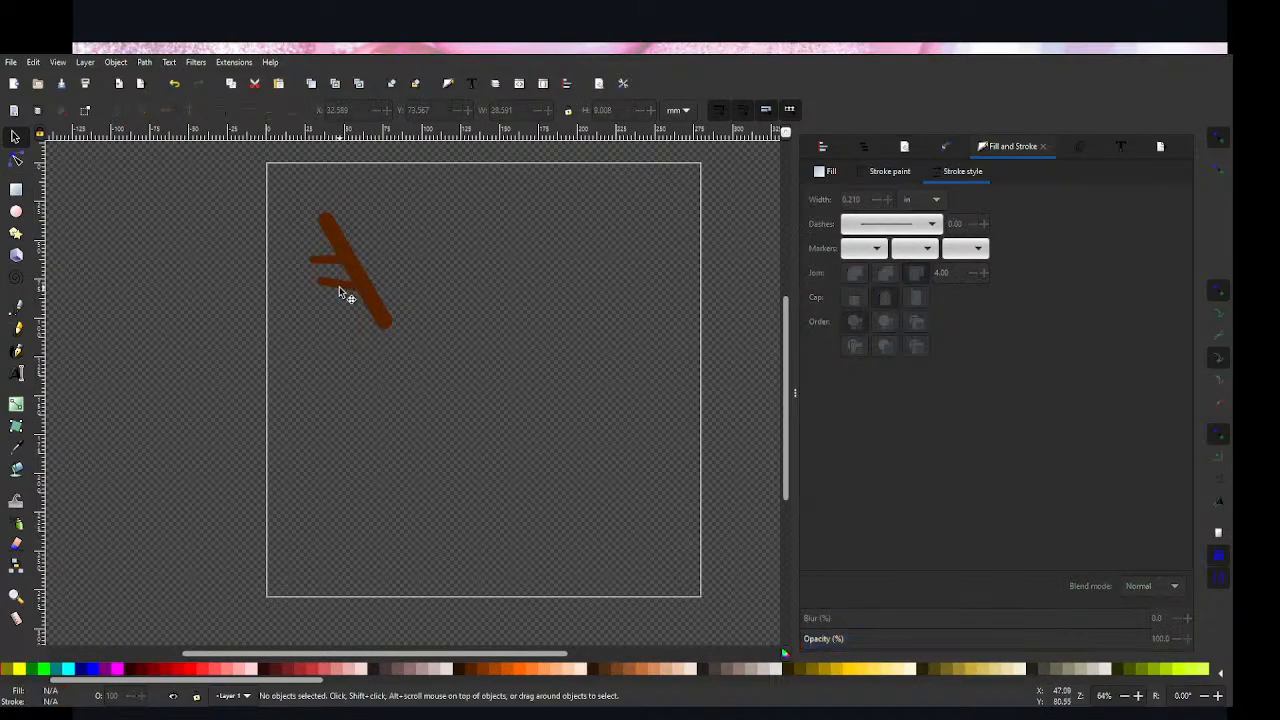
# Step: Restore the duplicate branch to horizontal and move it further down along the thick line
pyautogui.moveTo(346, 292); pyautogui.dragTo(348, 301)
pyautogui.click(365, 382)
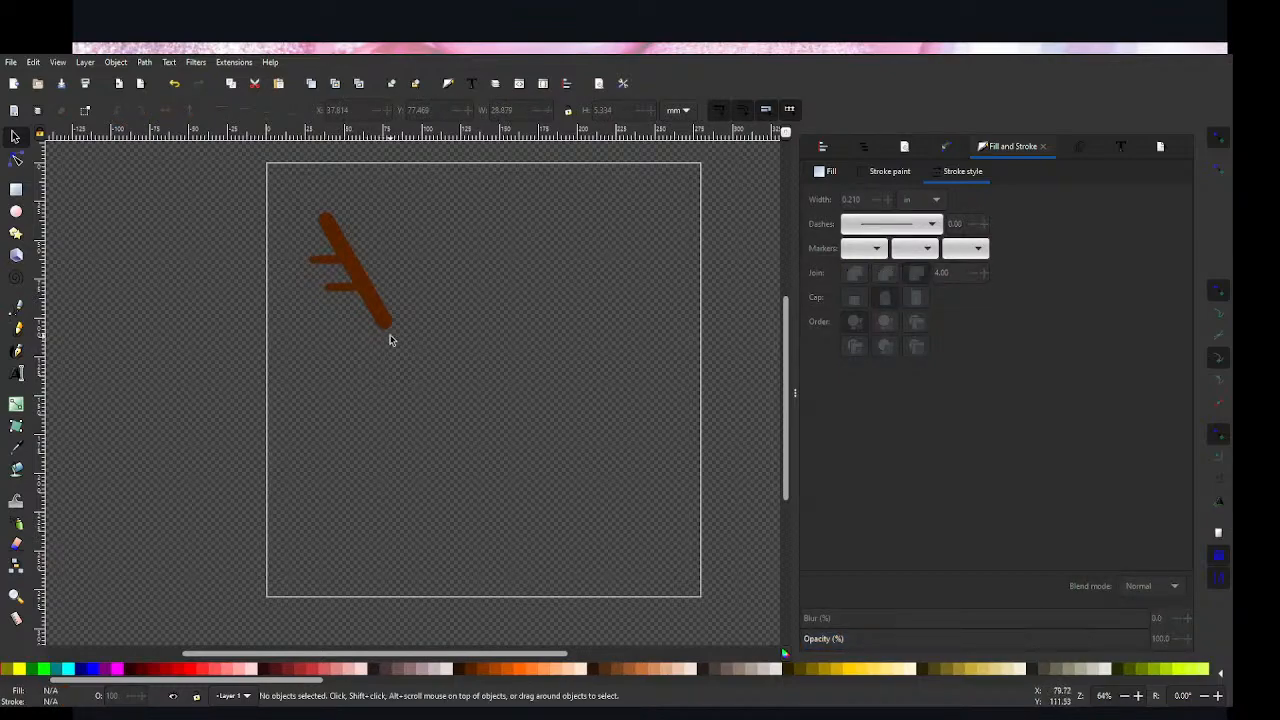
pyautogui.moveTo(350, 297); pyautogui.dragTo(350, 305)
pyautogui.click(376, 390)
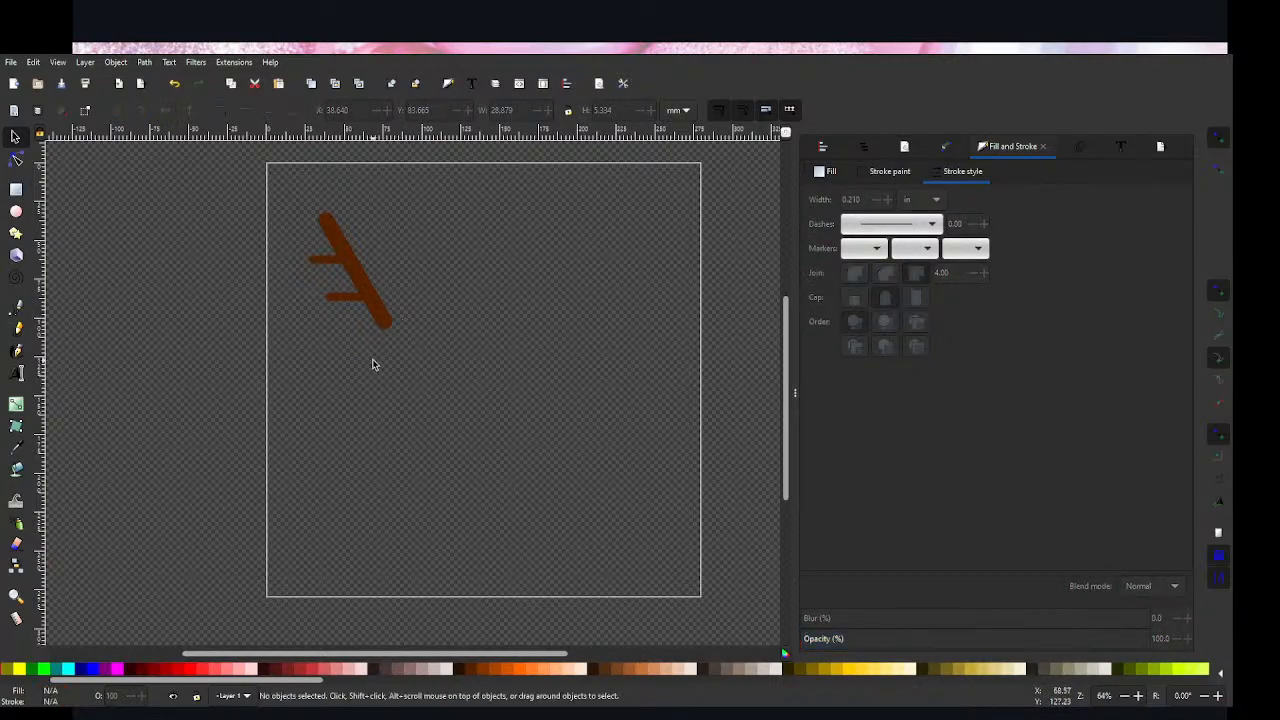
# Step: Rotate the upper left branch slightly clockwise so that it slopes down into the thick line
pyautogui.click(340, 262)
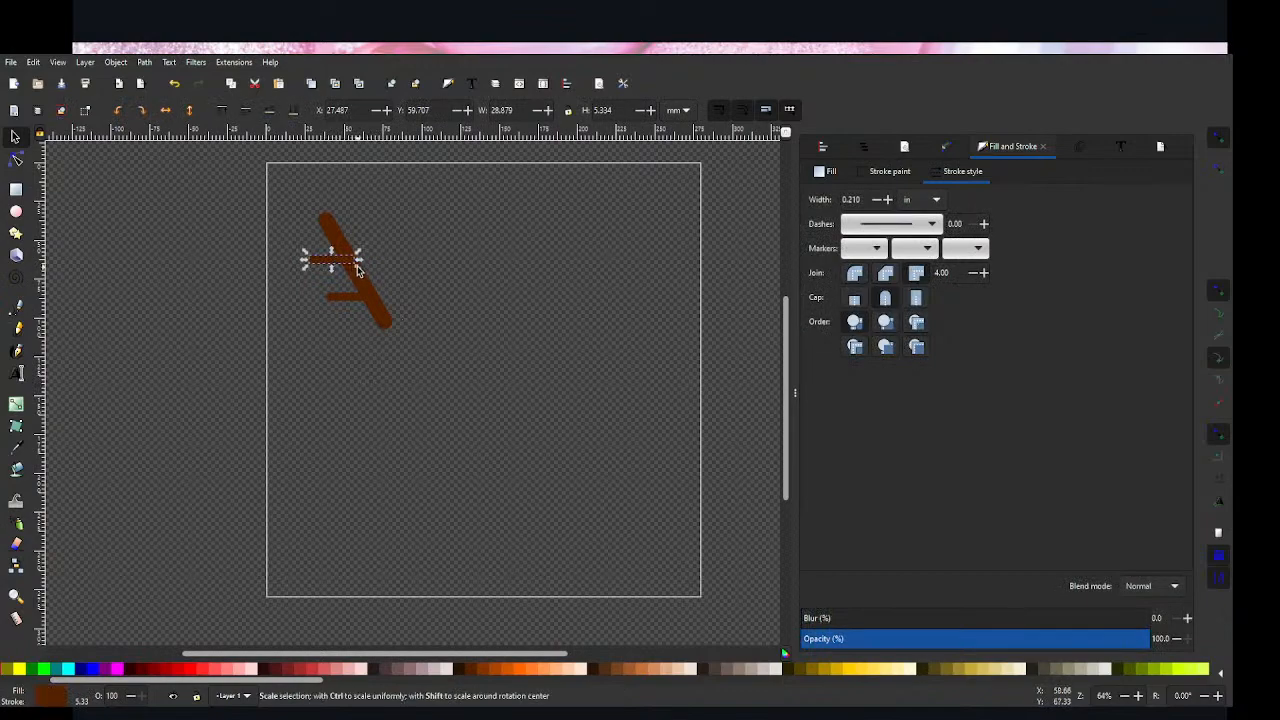
pyautogui.click(357, 272)
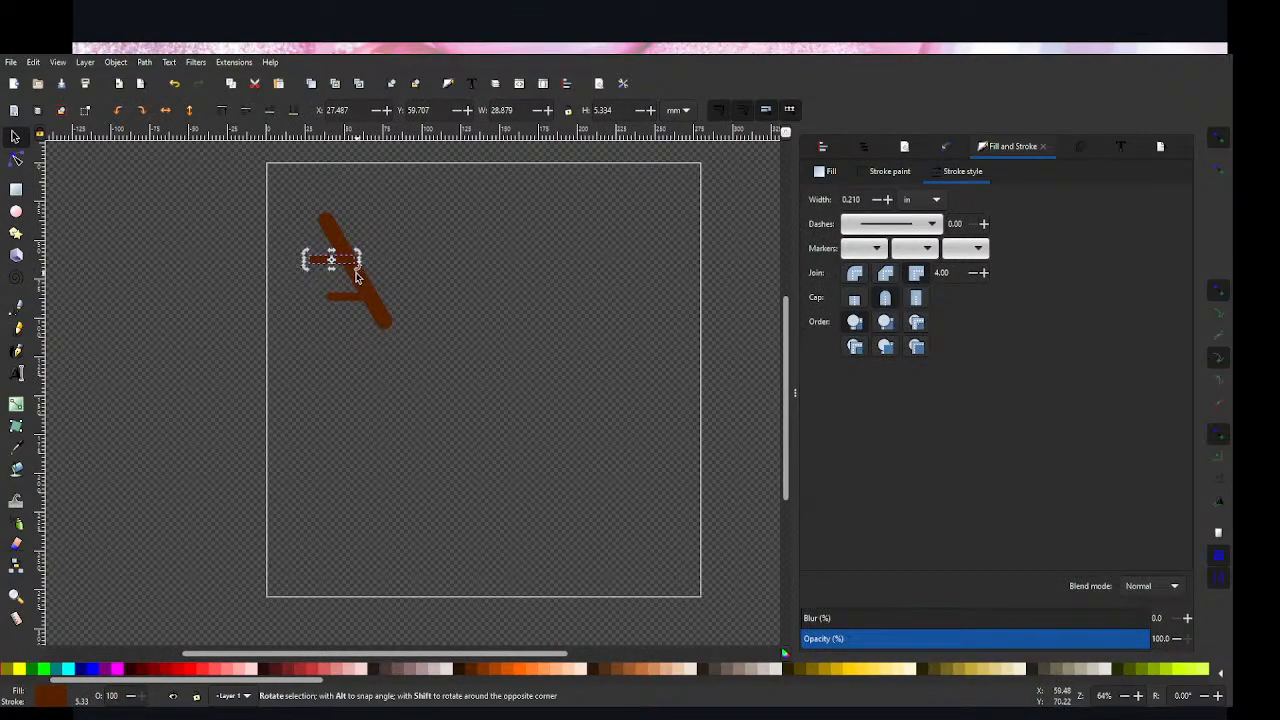
pyautogui.moveTo(357, 275); pyautogui.dragTo(354, 283)
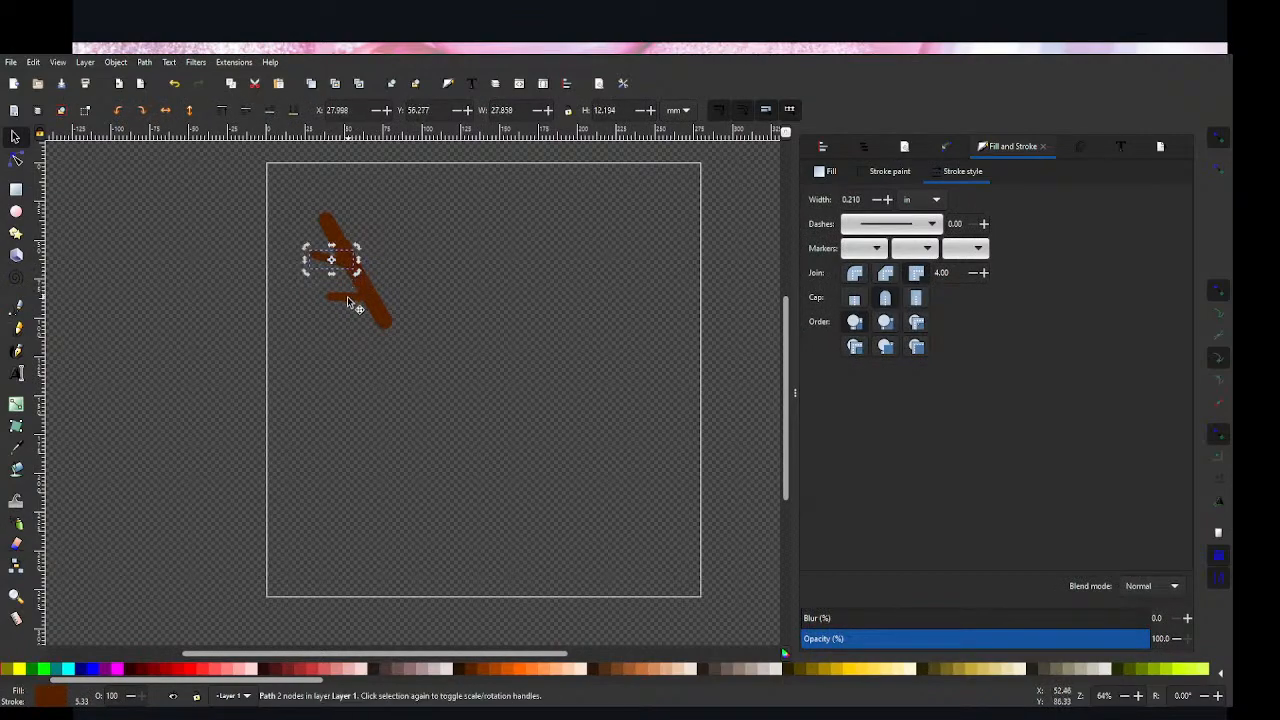
# Step: Replace the lower horizontal branch with a duplicate of the tilted upper branch, placed further down the thick line
pyautogui.click(349, 299)
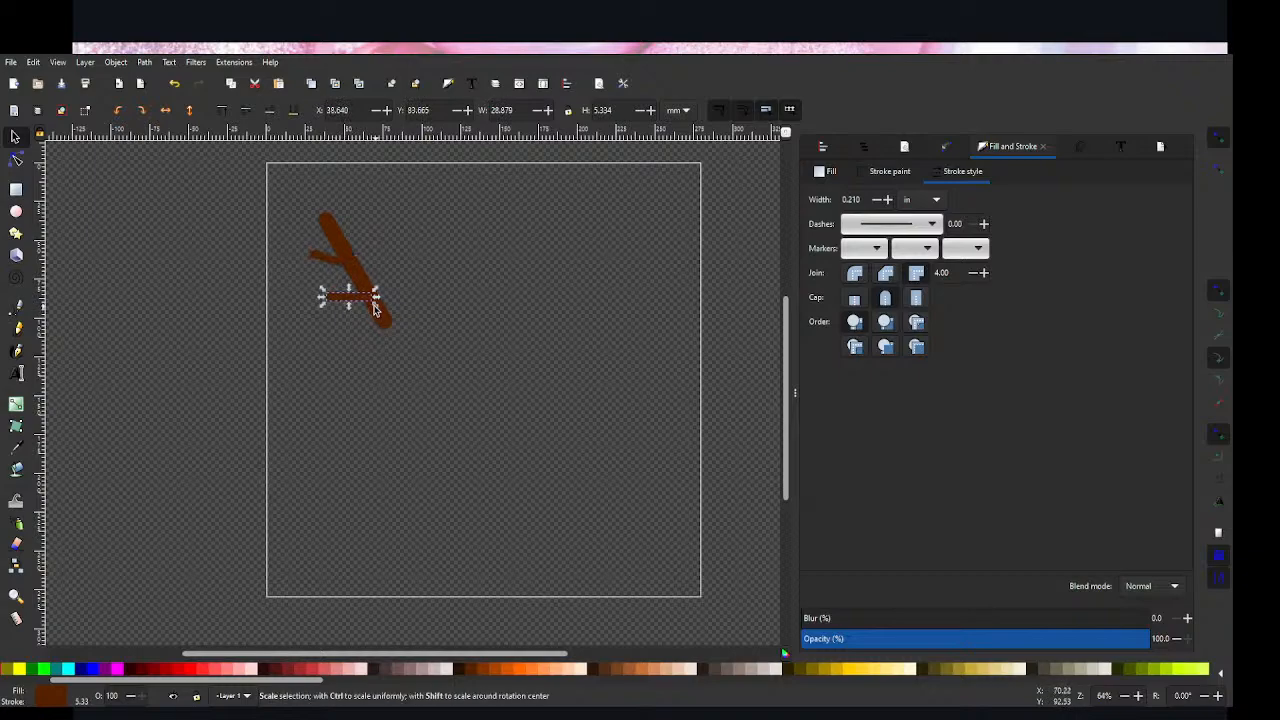
pyautogui.moveTo(337, 294)
pyautogui.mouseDown()
pyautogui.moveTo(334, 257)
pyautogui.moveTo(347, 297)
pyautogui.mouseUp()
pyautogui.press('Escape')
pyautogui.click(344, 291)
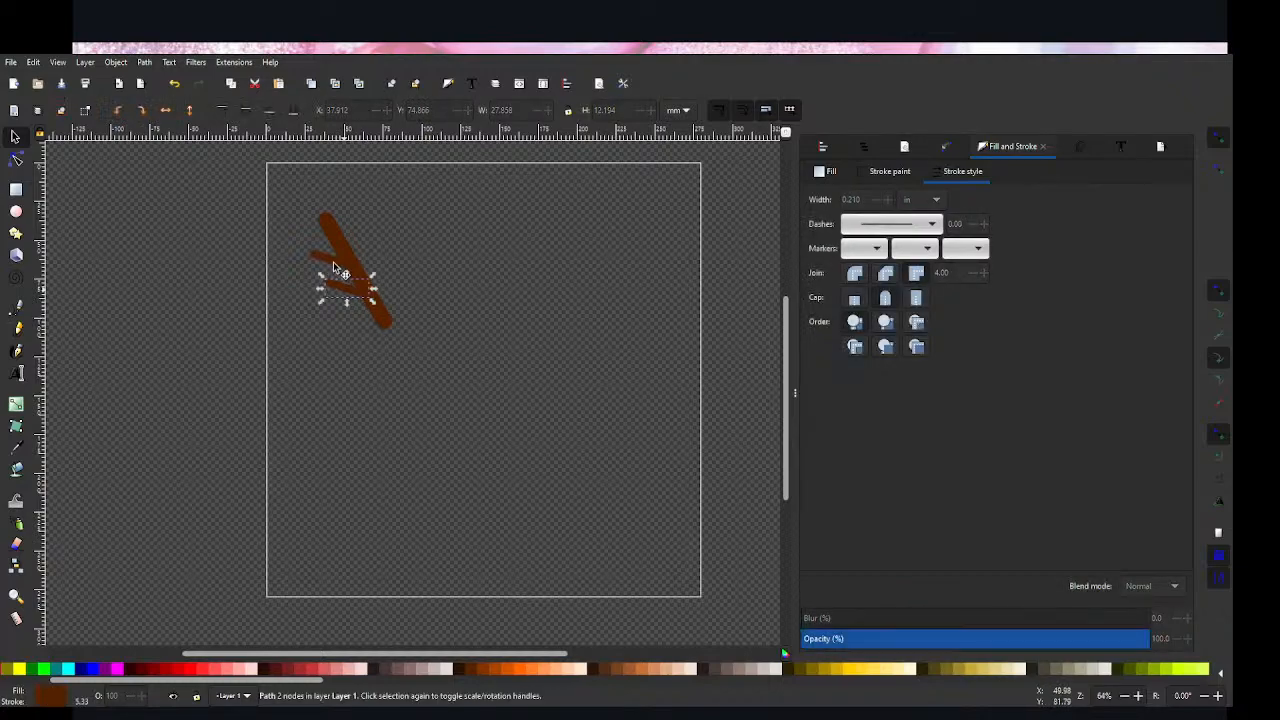
pyautogui.keyDown('shift'); pyautogui.click(335, 262); pyautogui.keyUp('shift')
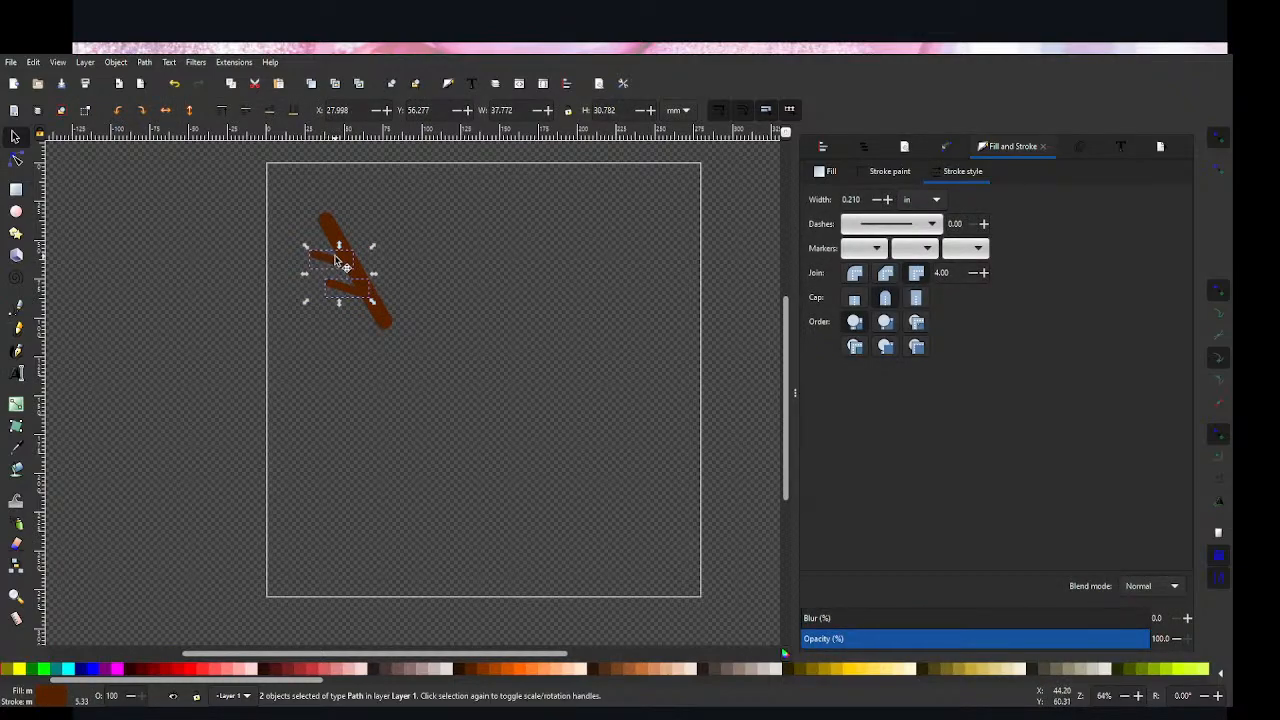
pyautogui.click(366, 394)
pyautogui.click(334, 263)
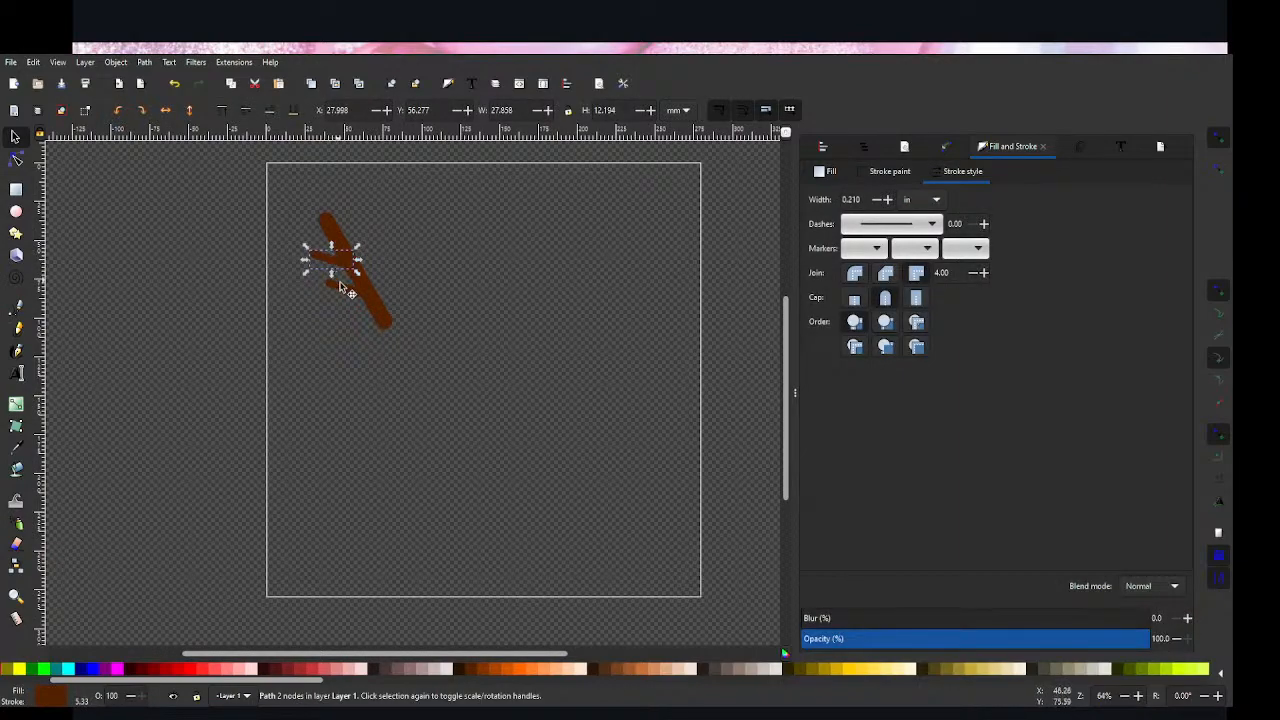
pyautogui.keyDown('shift'); pyautogui.click(341, 290); pyautogui.keyUp('shift')
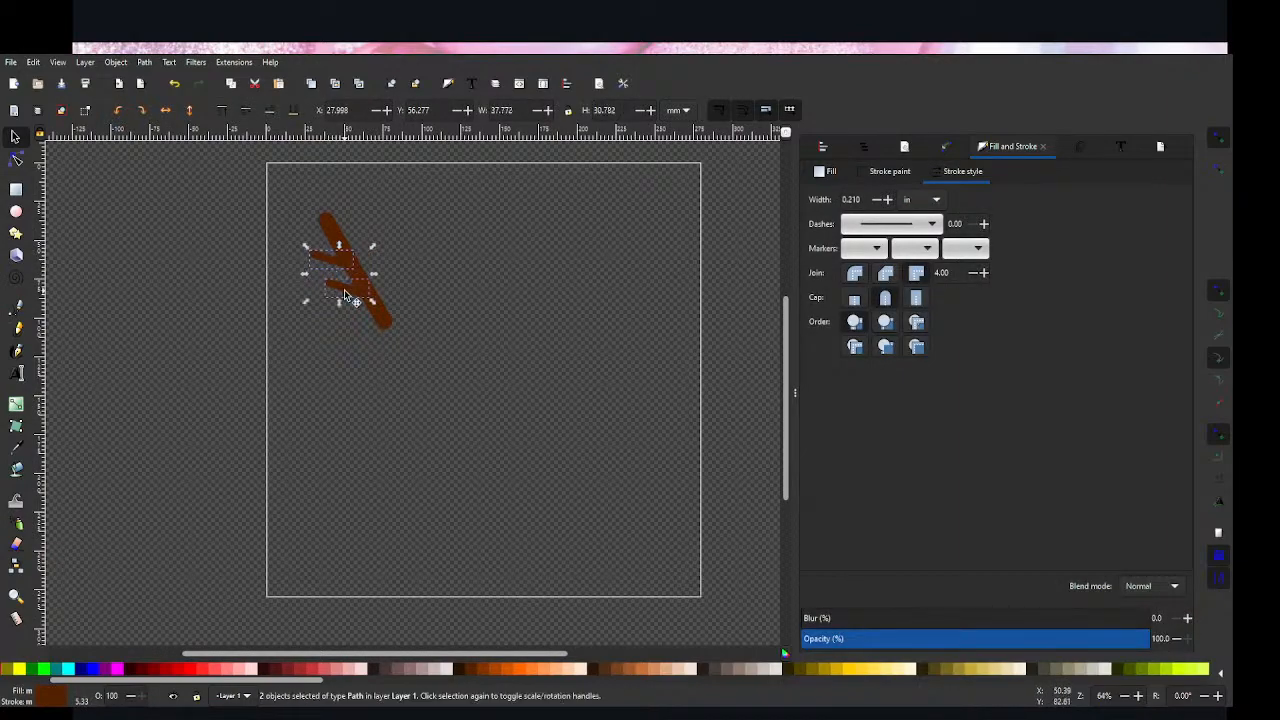
pyautogui.click(327, 322)
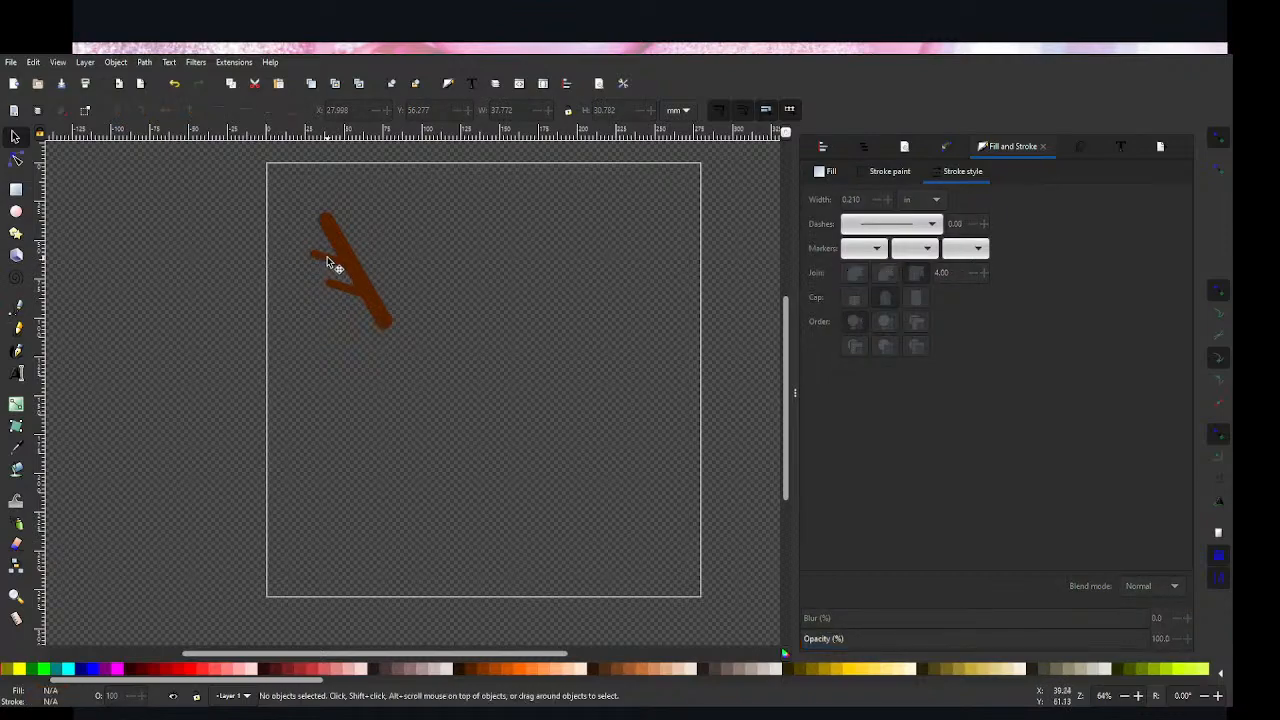
pyautogui.click(326, 262)
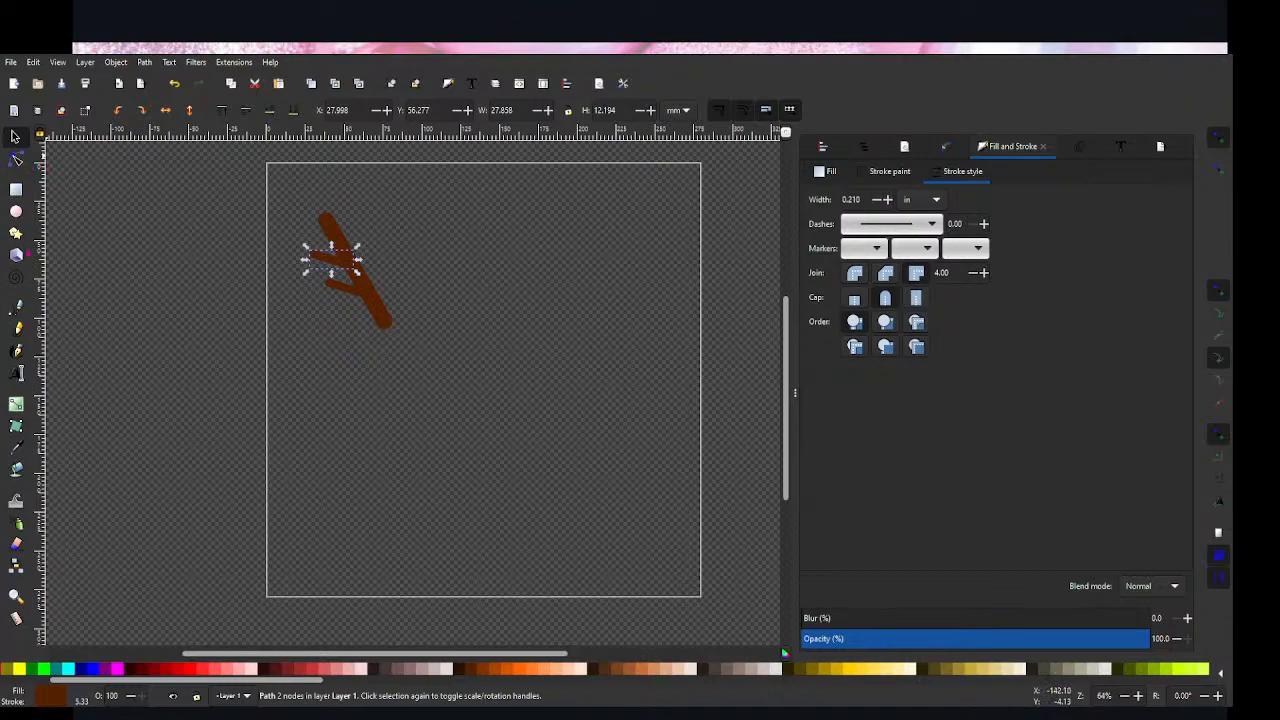
# Step: Draw a straight line about 23.5 mm long from the right of the thick line down onto it, opposite the upper left branch
pyautogui.click(16, 307)
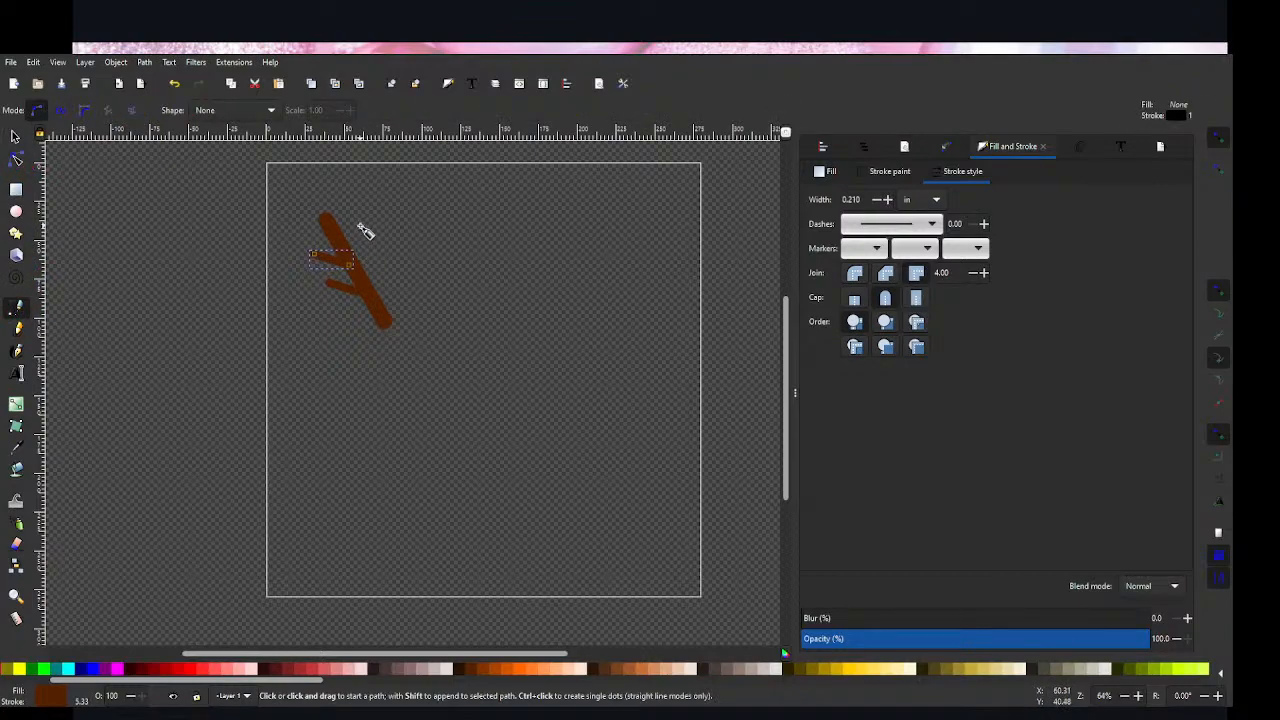
pyautogui.click(365, 232)
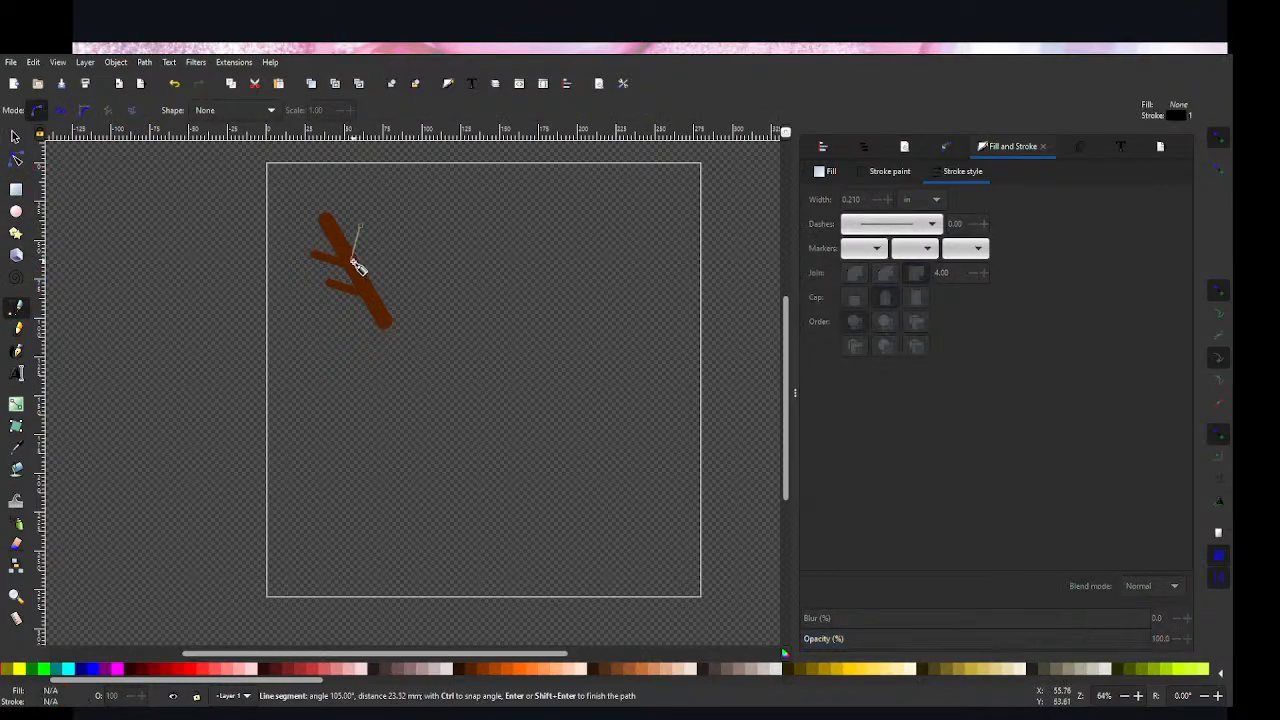
pyautogui.click(353, 259)
pyautogui.press('Return')
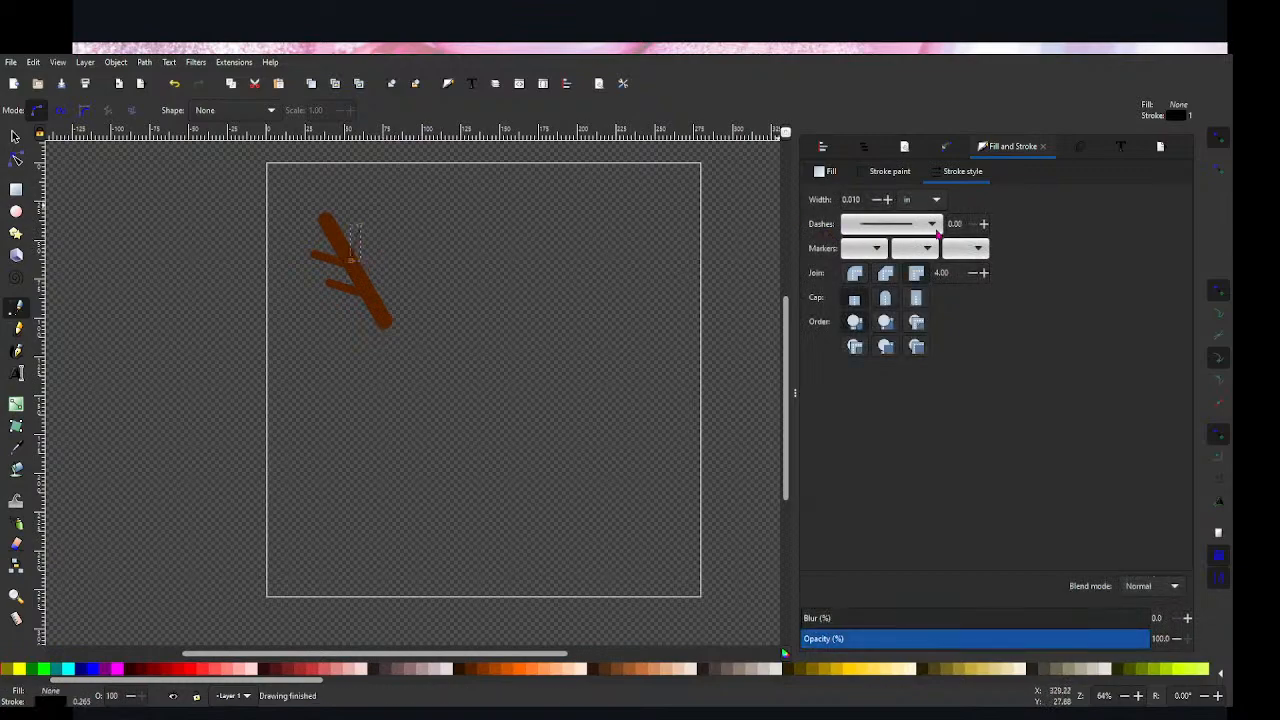
# Step: Give the new right branch a 0.210 in stroke width and the brown stroke colour #552200
pyautogui.click(888, 200)
pyautogui.click(888, 200)
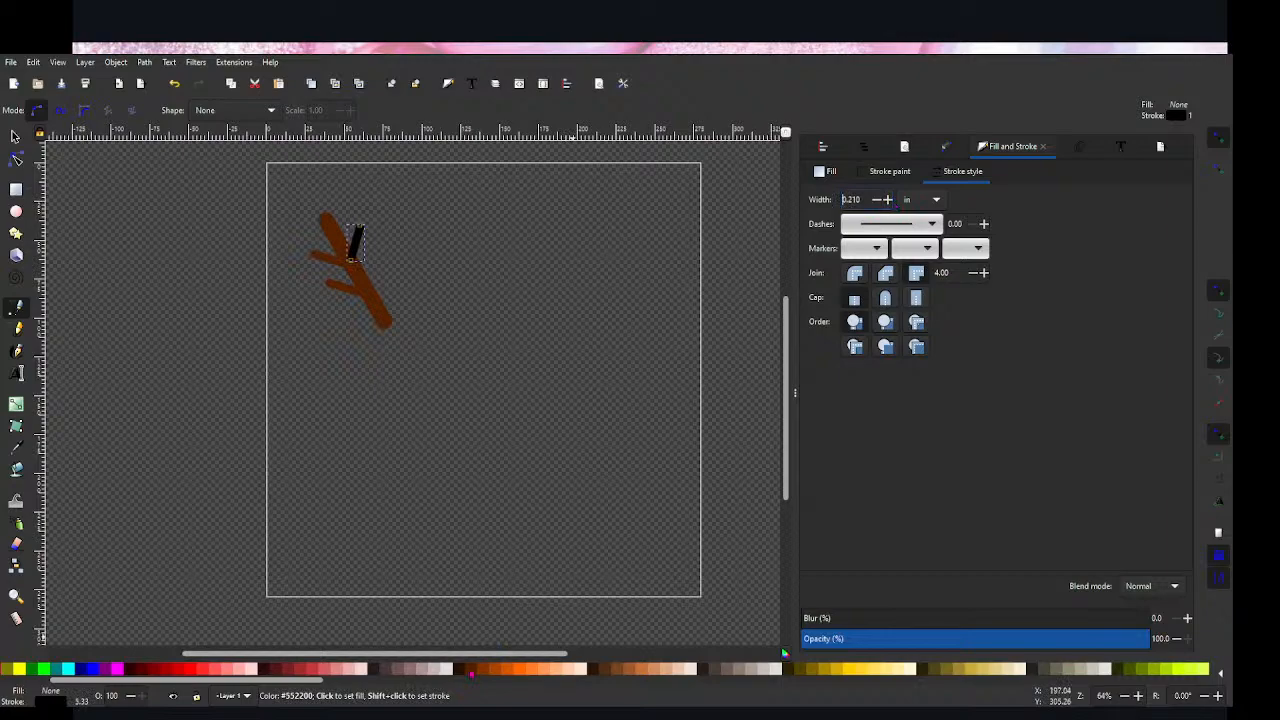
pyautogui.keyDown('shift'); pyautogui.click(471, 669); pyautogui.keyUp('shift')
pyautogui.press('s')
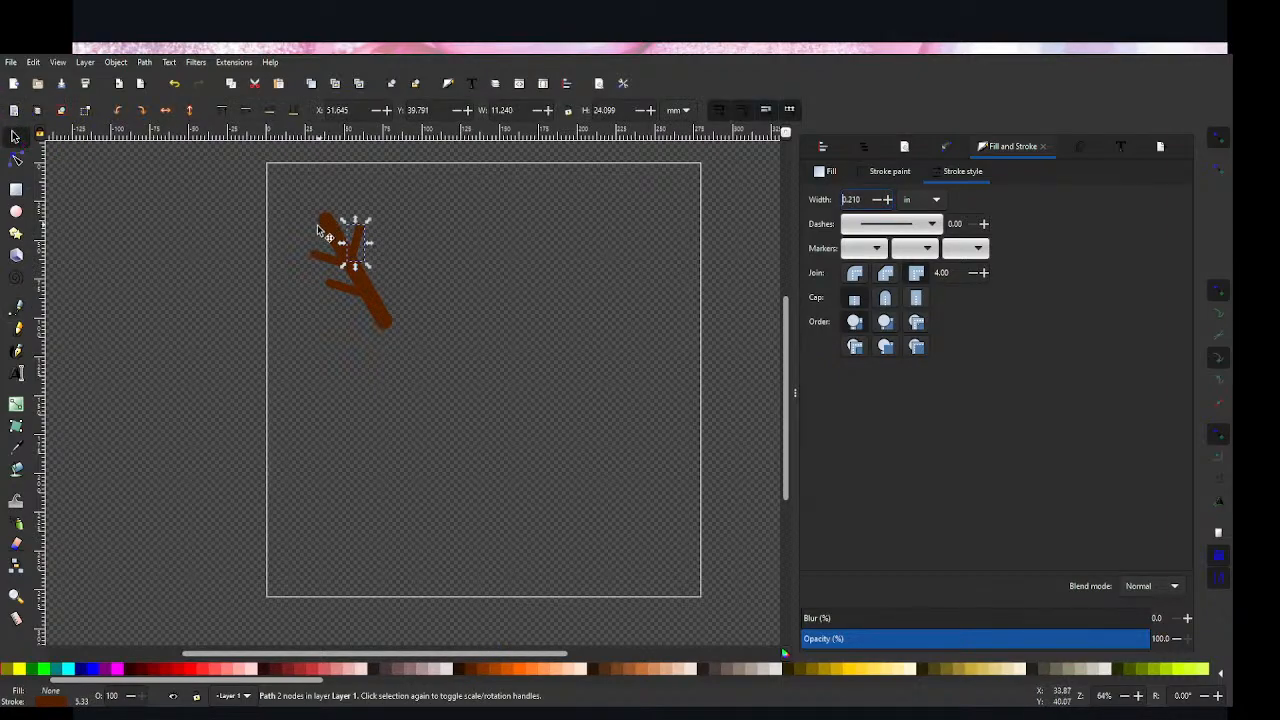
# Step: Place a duplicate of the right branch further down the thick line and give both right branches round caps
pyautogui.moveTo(354, 240); pyautogui.dragTo(371, 284)
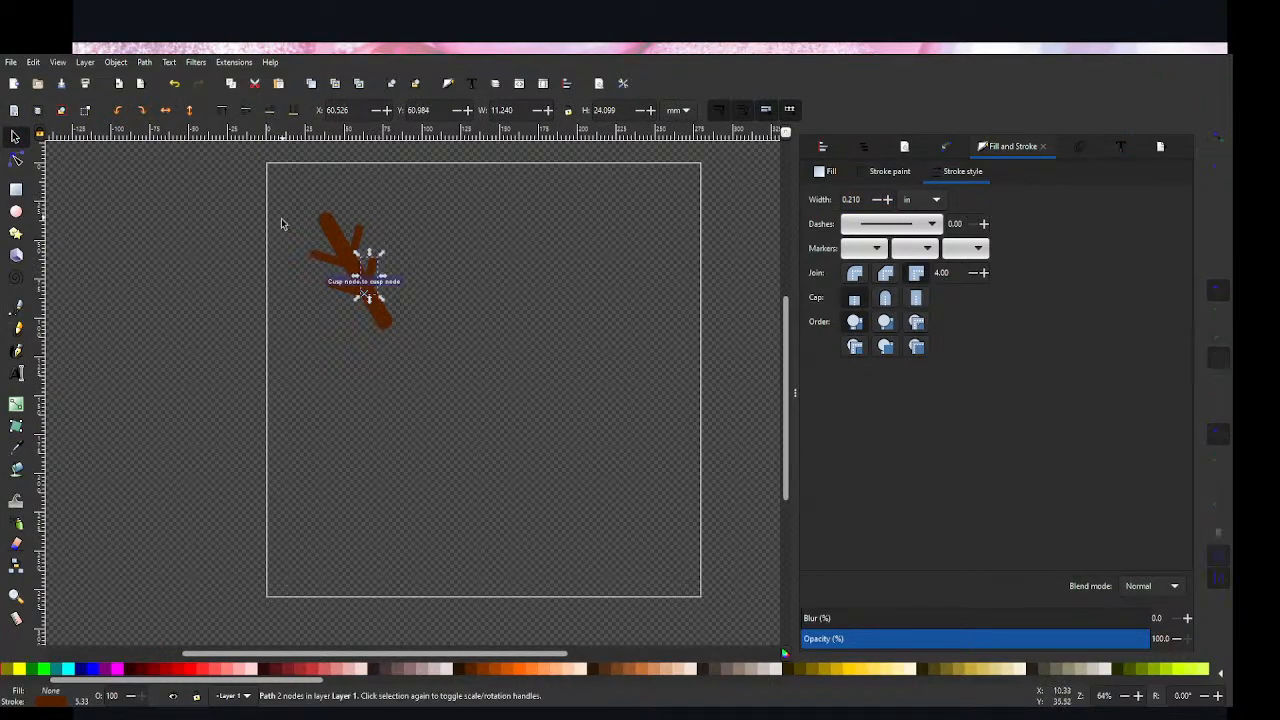
pyautogui.moveTo(380, 280); pyautogui.dragTo(355, 245)
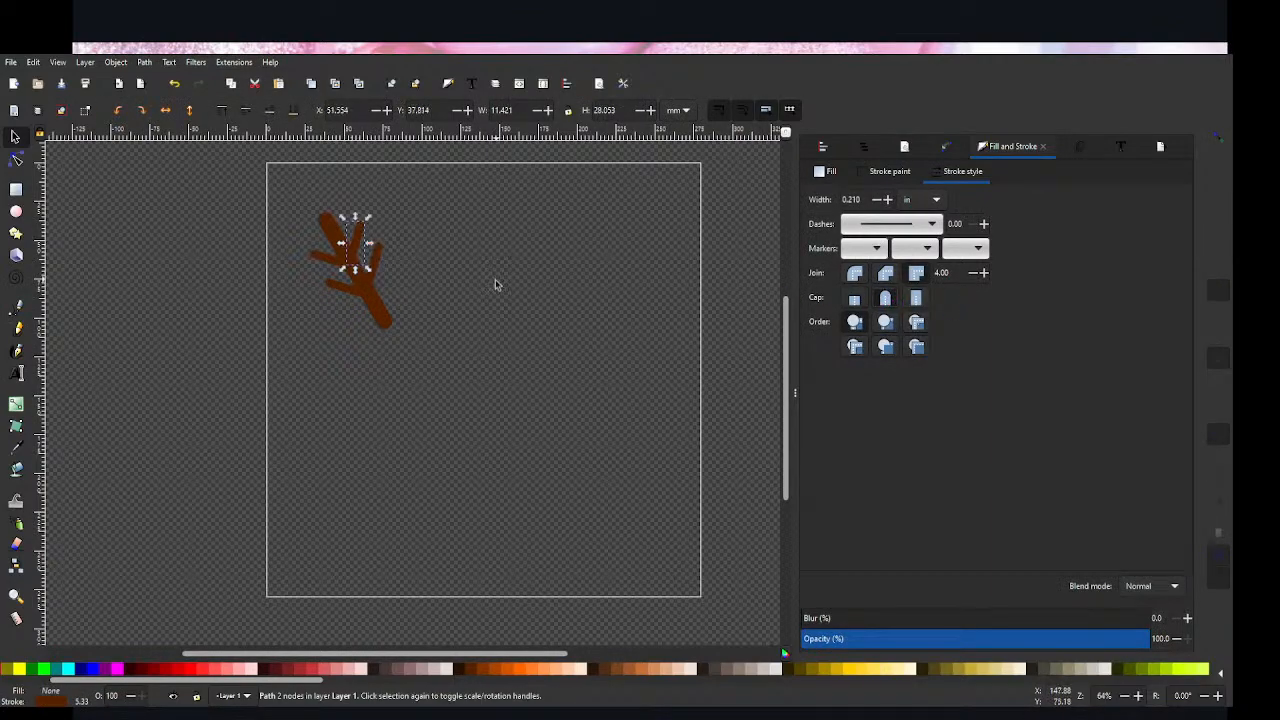
pyautogui.click(381, 293)
pyautogui.moveTo(371, 280)
pyautogui.mouseDown()
pyautogui.moveTo(360, 248)
pyautogui.moveTo(386, 293)
pyautogui.mouseUp()
pyautogui.click(400, 226)
pyautogui.click(382, 272)
pyautogui.click(414, 256)
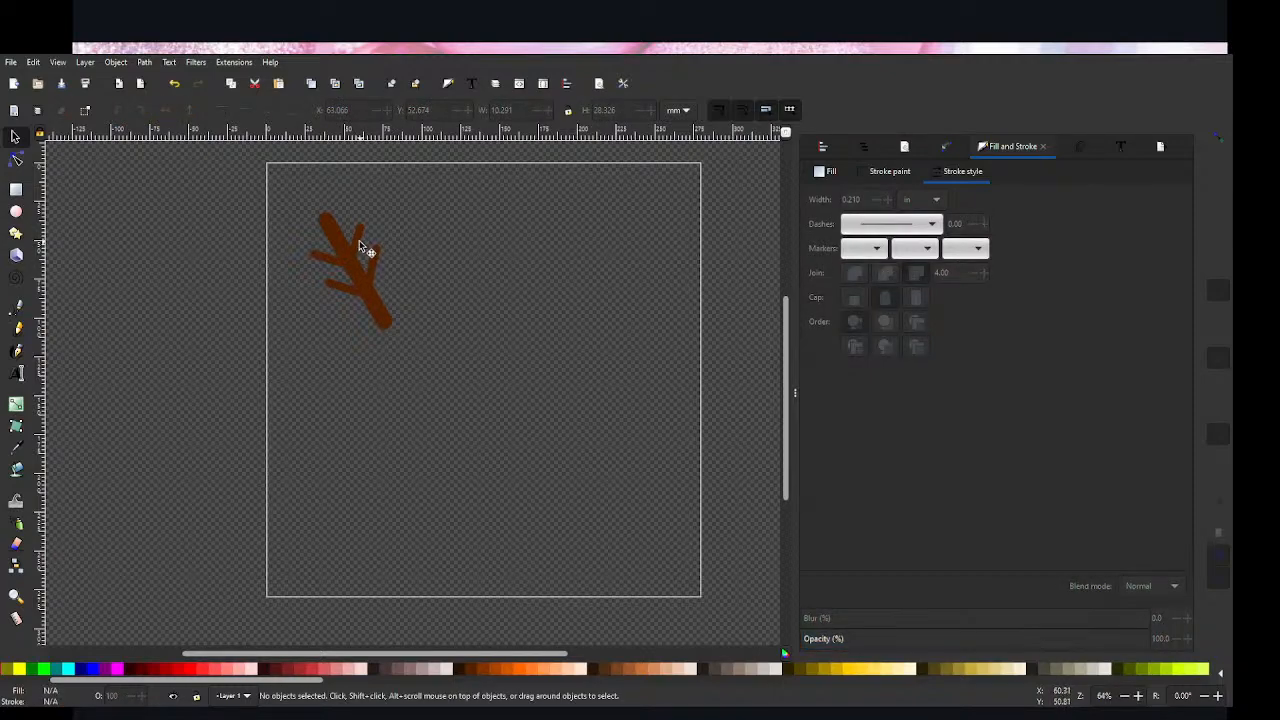
# Step: Select the four branches together with the thick line and convert their strokes to paths
pyautogui.click(364, 256)
pyautogui.click(479, 330)
pyautogui.moveTo(273, 172); pyautogui.dragTo(436, 364)
pyautogui.click(470, 267)
pyautogui.click(356, 241)
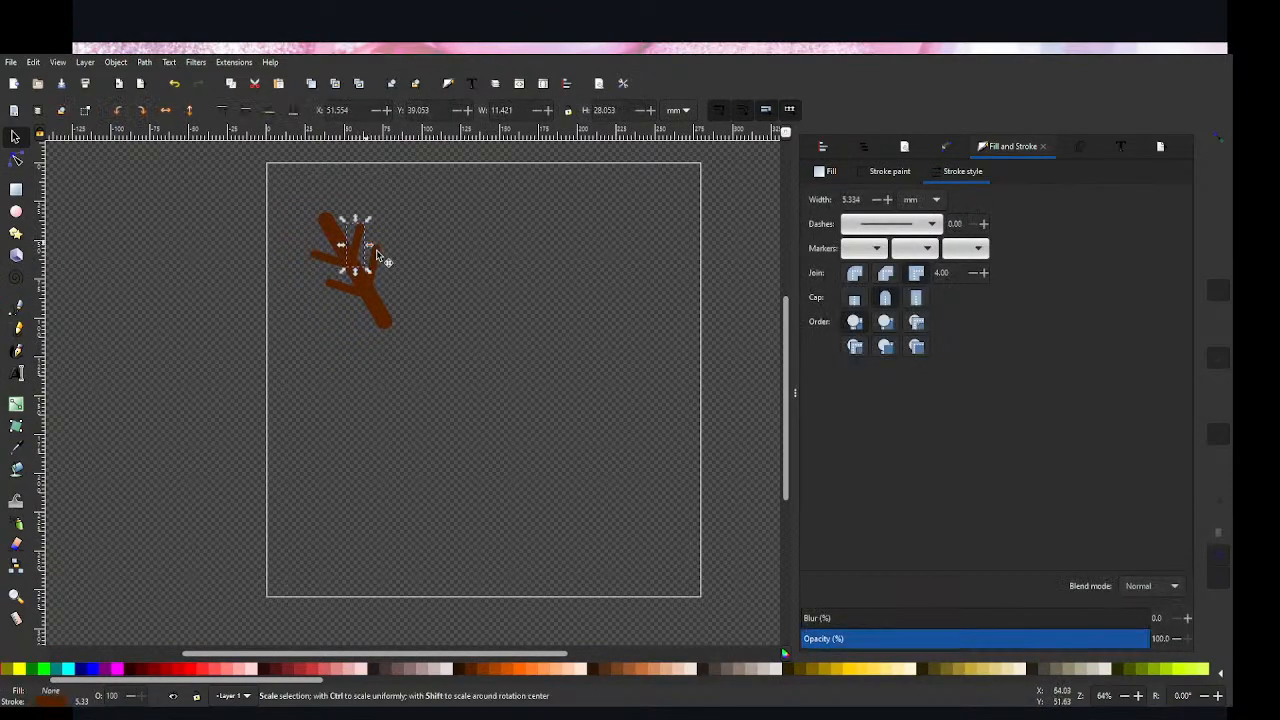
pyautogui.keyDown('shift'); pyautogui.click(375, 265); pyautogui.keyUp('shift')
pyautogui.keyDown('shift'); pyautogui.click(330, 262); pyautogui.keyUp('shift')
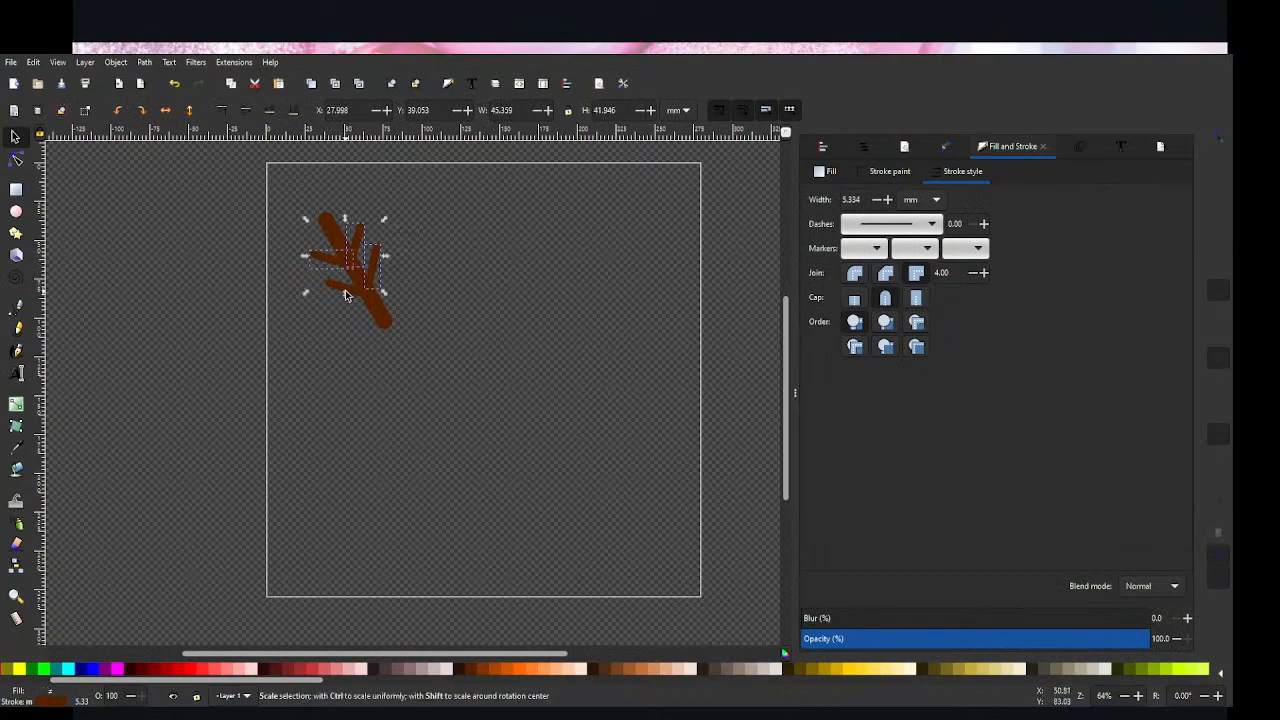
pyautogui.keyDown('shift'); pyautogui.click(345, 295); pyautogui.keyUp('shift')
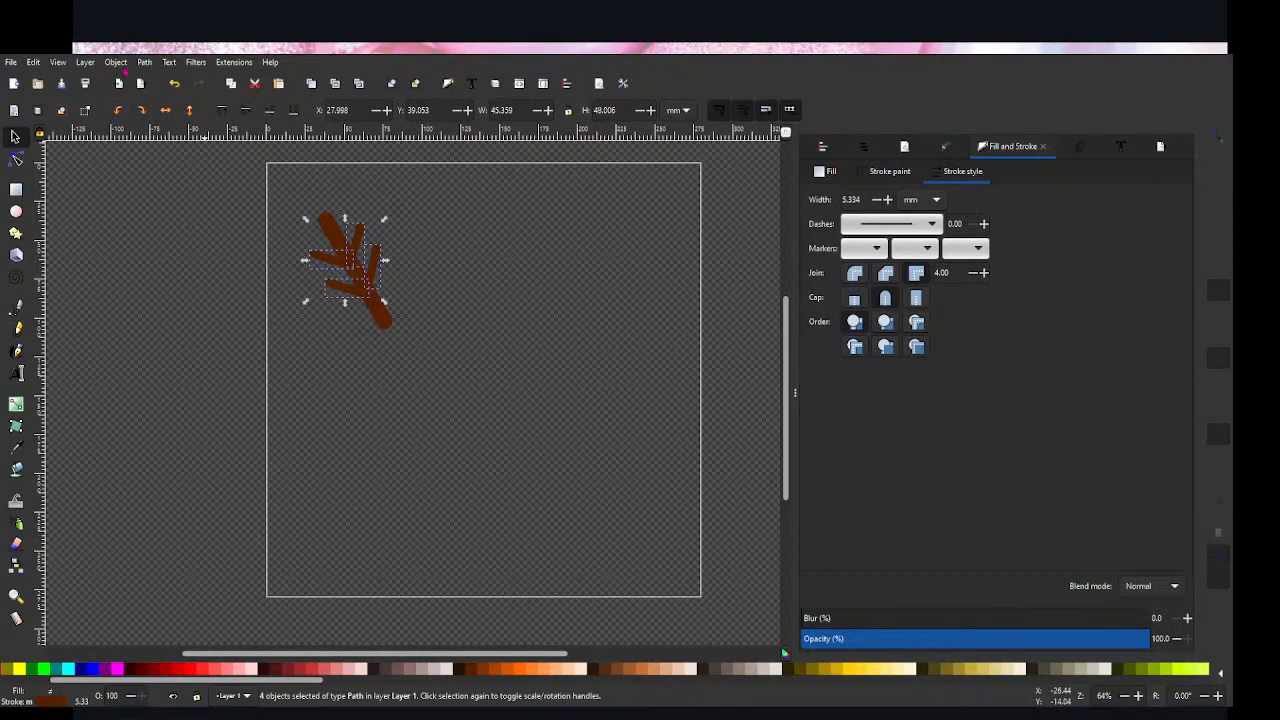
pyautogui.keyDown('shift'); pyautogui.click(341, 242); pyautogui.keyUp('shift')
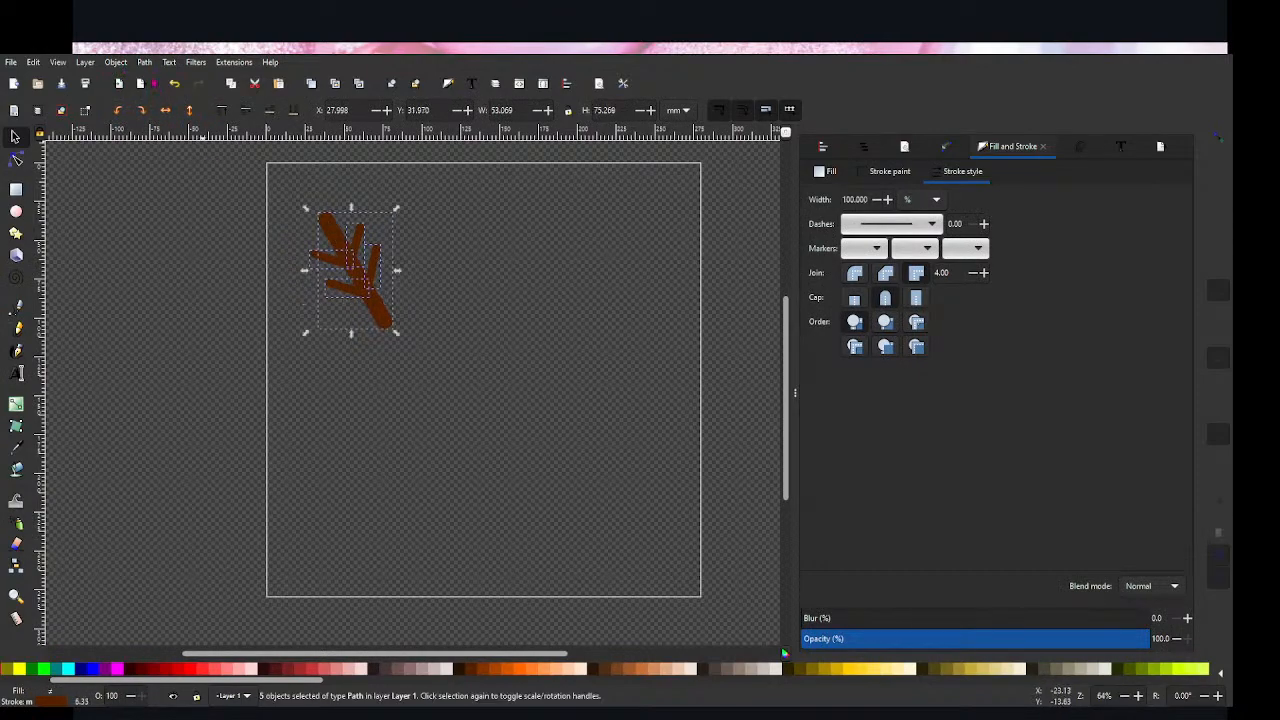
pyautogui.click(141, 62)
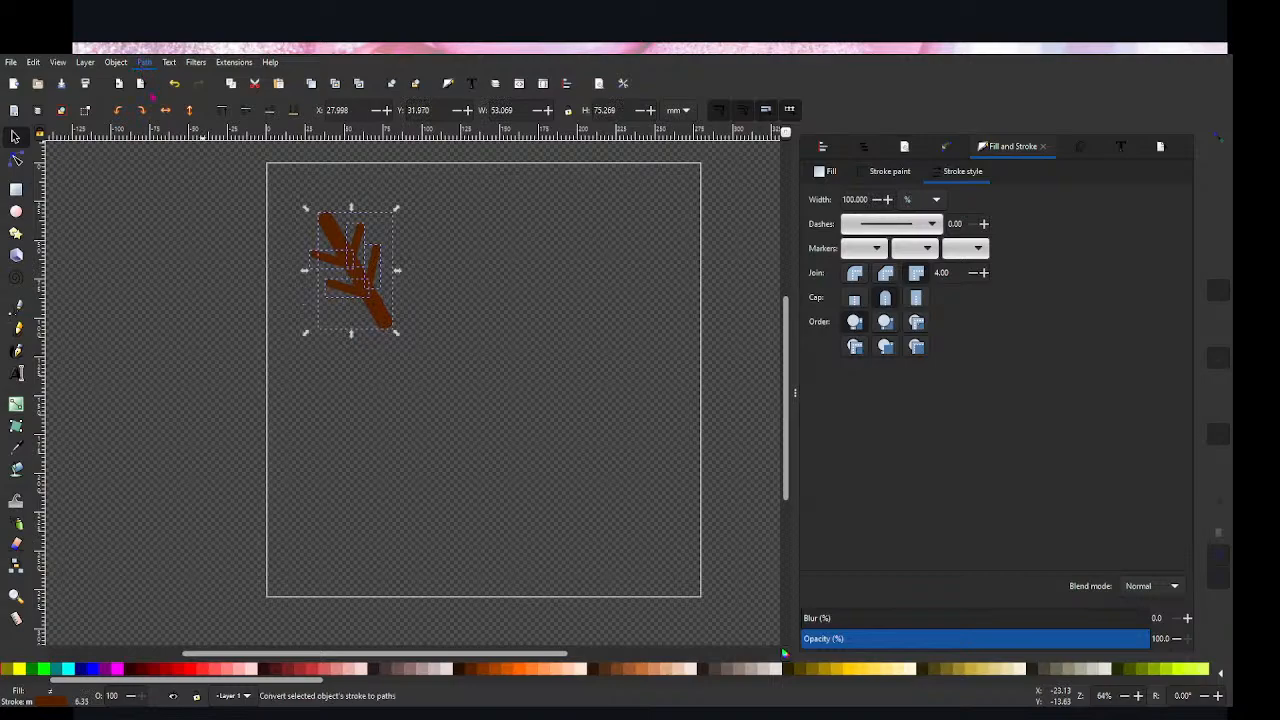
pyautogui.click(153, 97)
# Step: Ungroup the converted shapes and combine all the pieces into a single antler path
pyautogui.click(866, 148)
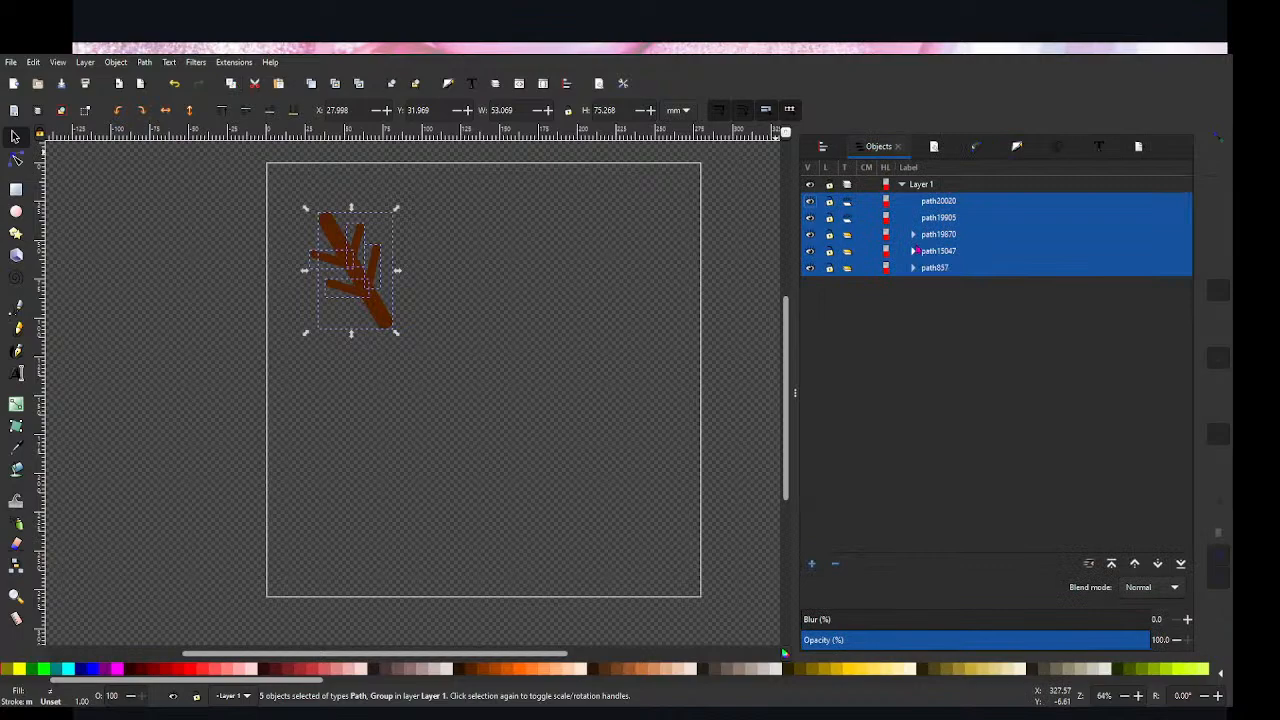
pyautogui.hotkey('ctrl', 'shift', 'g')
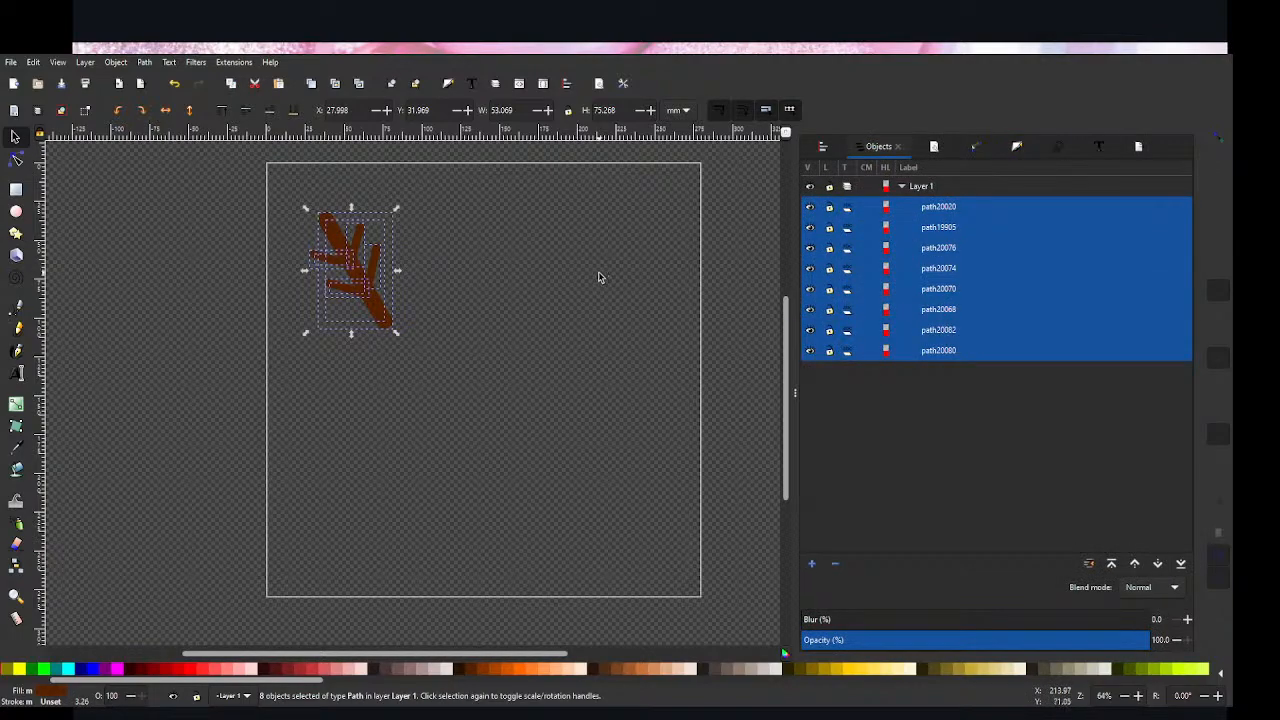
pyautogui.hotkey('ctrl', 'k')
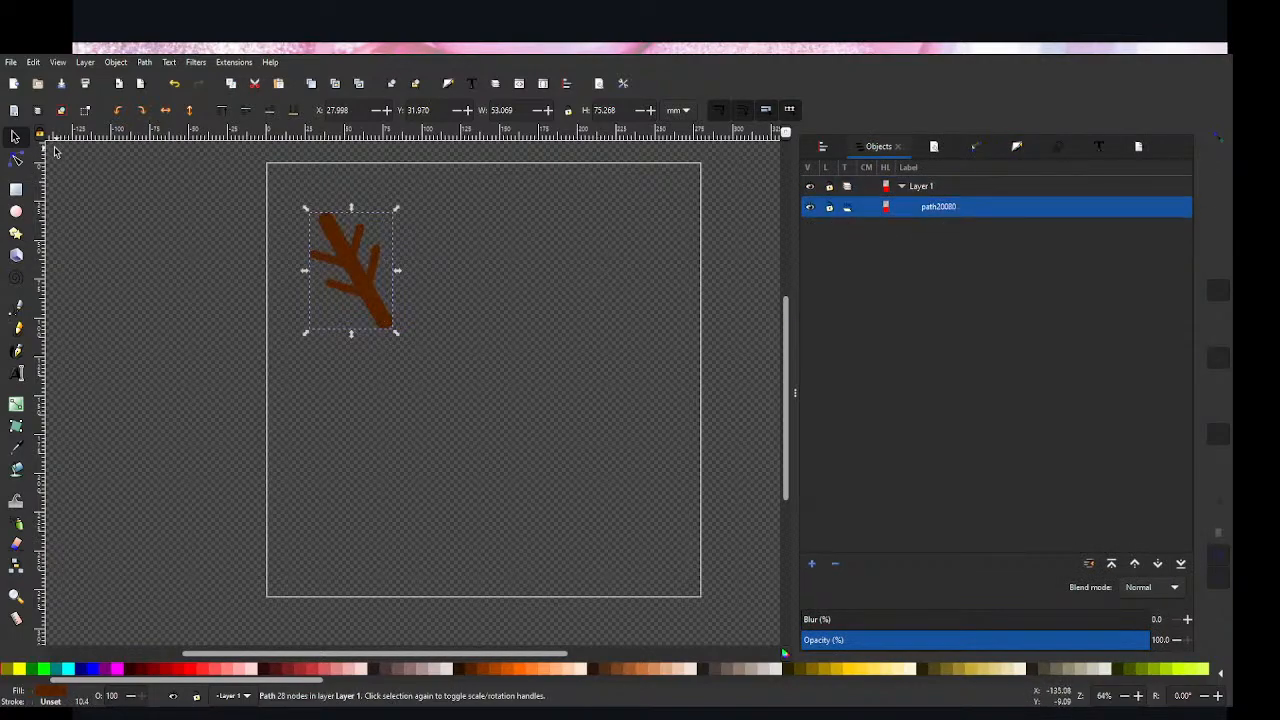
pyautogui.click(510, 323)
pyautogui.click(376, 293)
pyautogui.click(434, 323)
# Step: Duplicate the antler, place the duplicate to its right and flip it horizontally
pyautogui.click(387, 311)
pyautogui.hotkey('ctrl', 'd')
pyautogui.moveTo(351, 271); pyautogui.dragTo(491, 265)
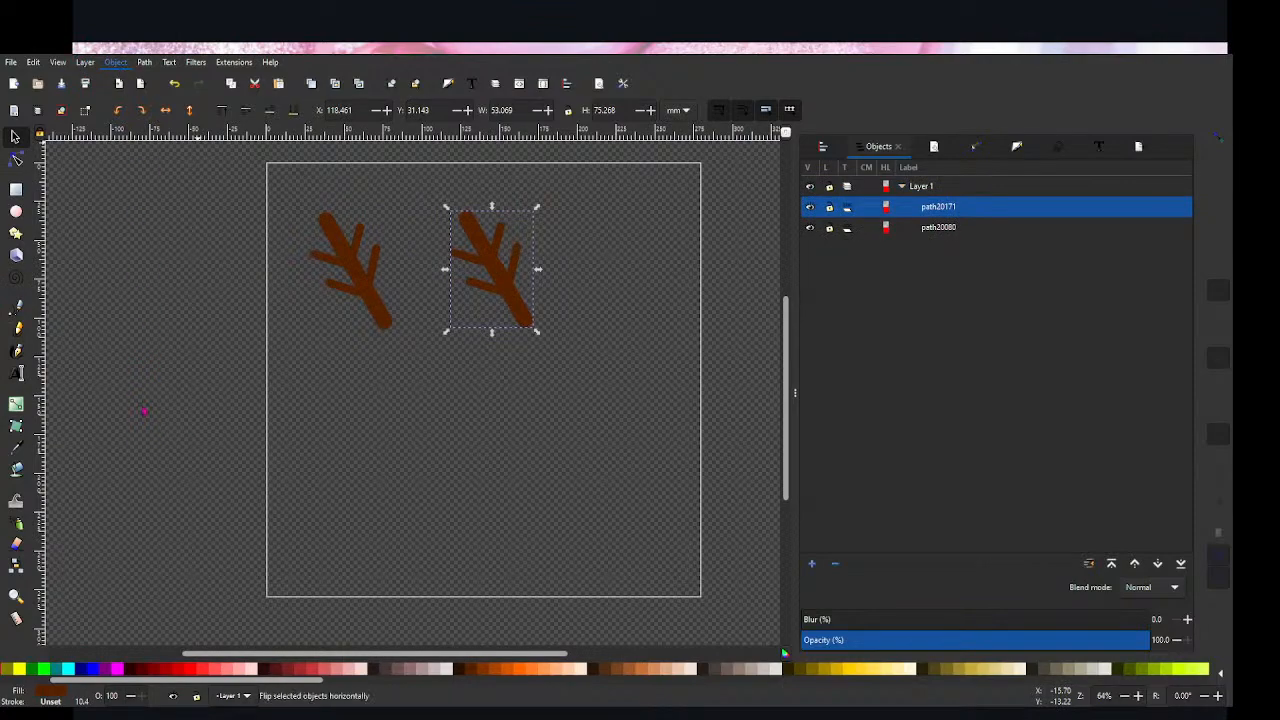
pyautogui.press('h')
pyautogui.click(565, 383)
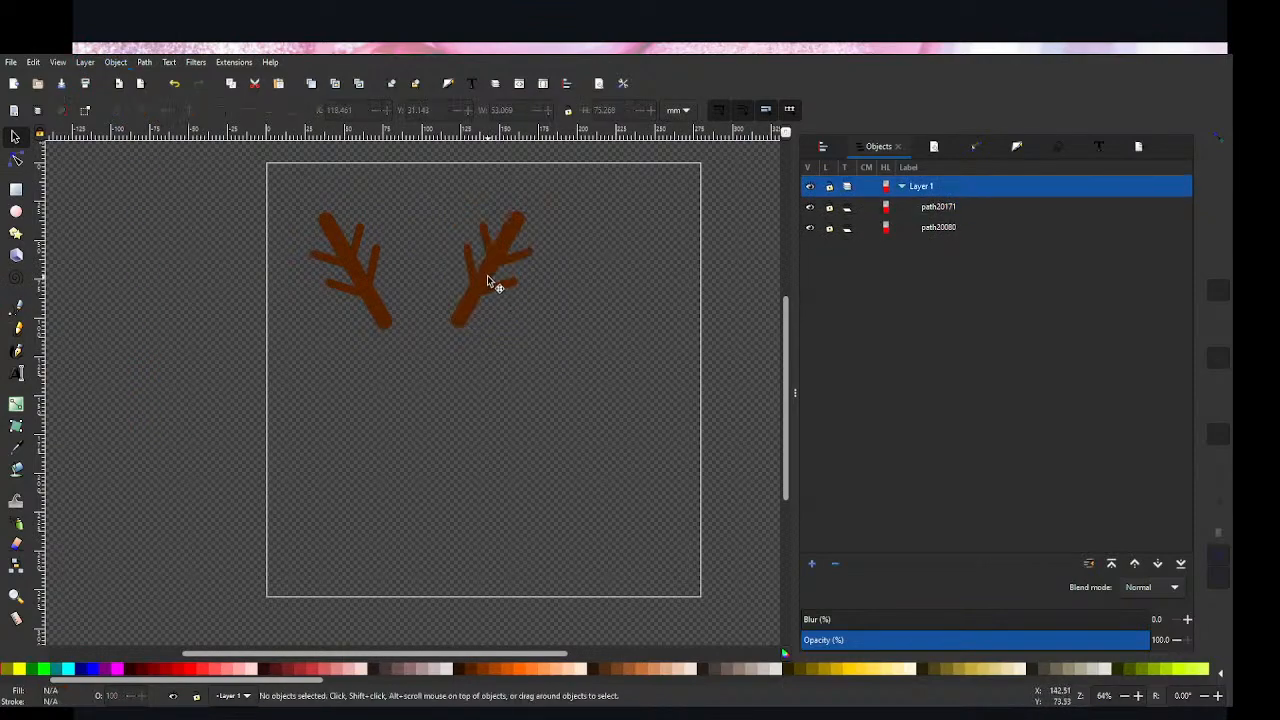
# Step: Move both antlers to the right so that the pair is spread evenly across the upper part of the page
pyautogui.moveTo(491, 277); pyautogui.dragTo(574, 280)
pyautogui.moveTo(349, 274); pyautogui.dragTo(405, 268)
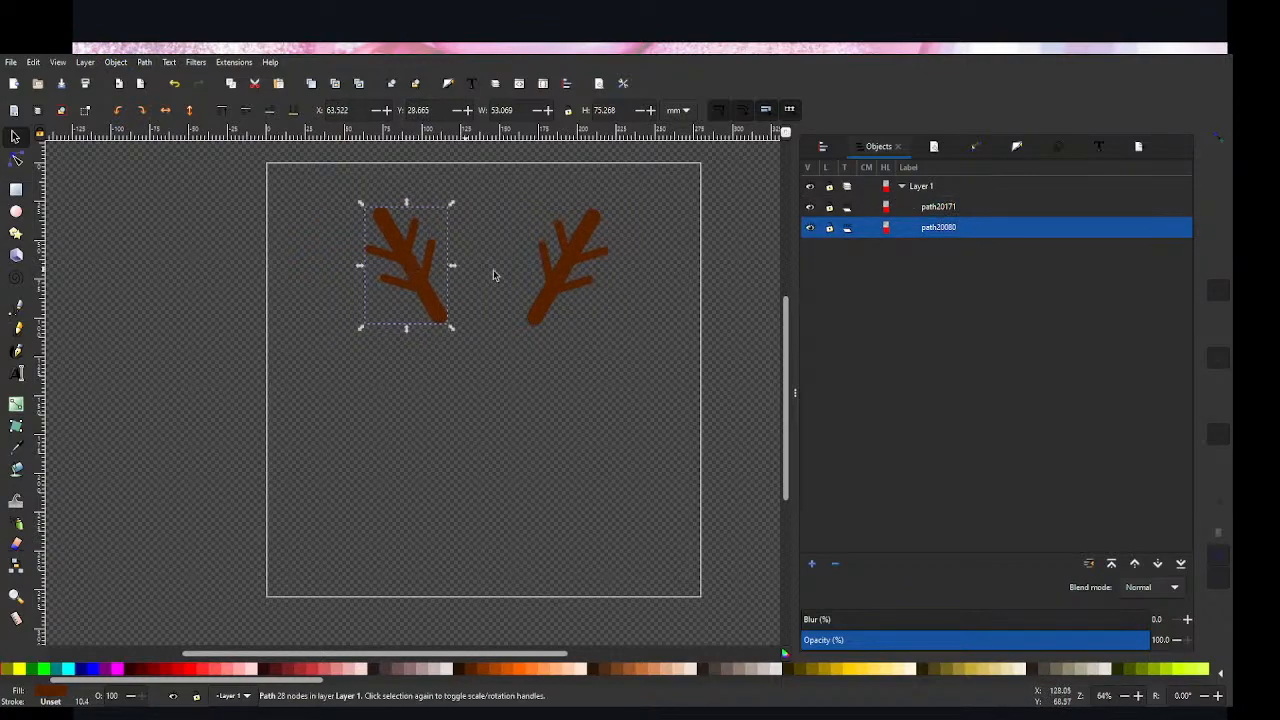
pyautogui.click(571, 277)
pyautogui.moveTo(571, 277); pyautogui.dragTo(580, 274)
pyautogui.click(613, 378)
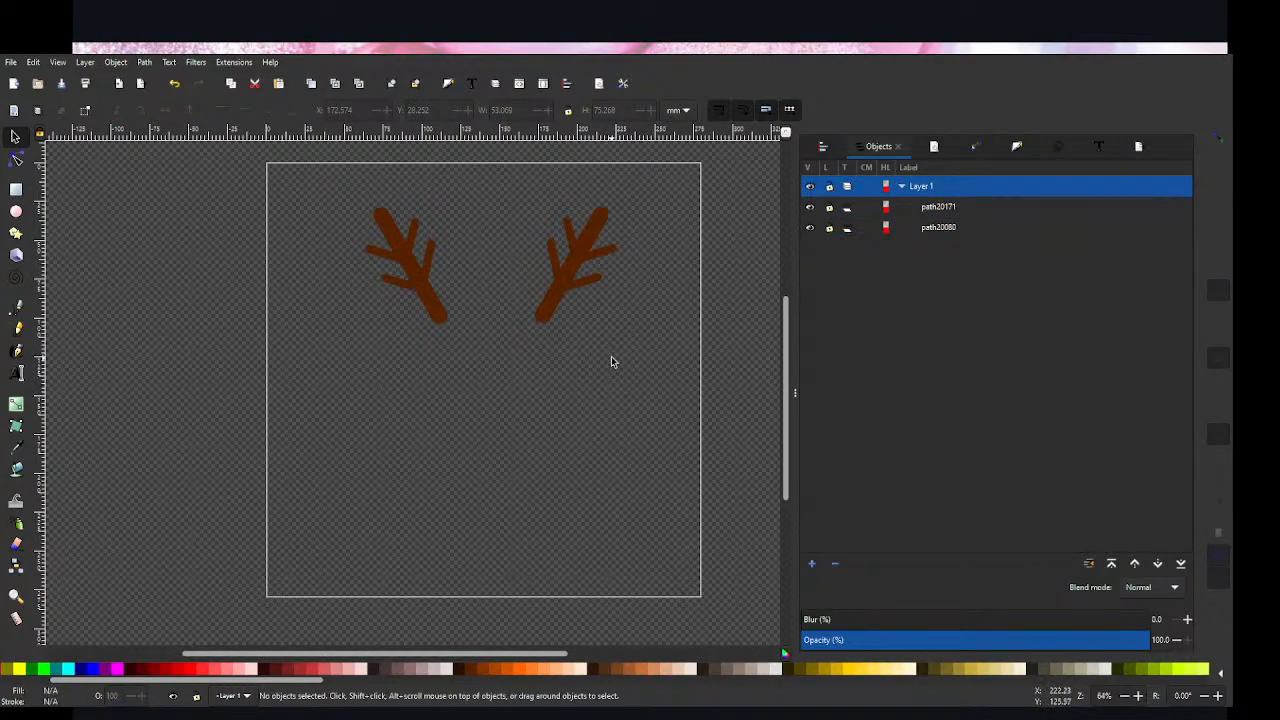
# Step: Draw an upright ellipse about 20 mm wide and 37 mm high below the left antler, filled black with no stroke
pyautogui.click(16, 211)
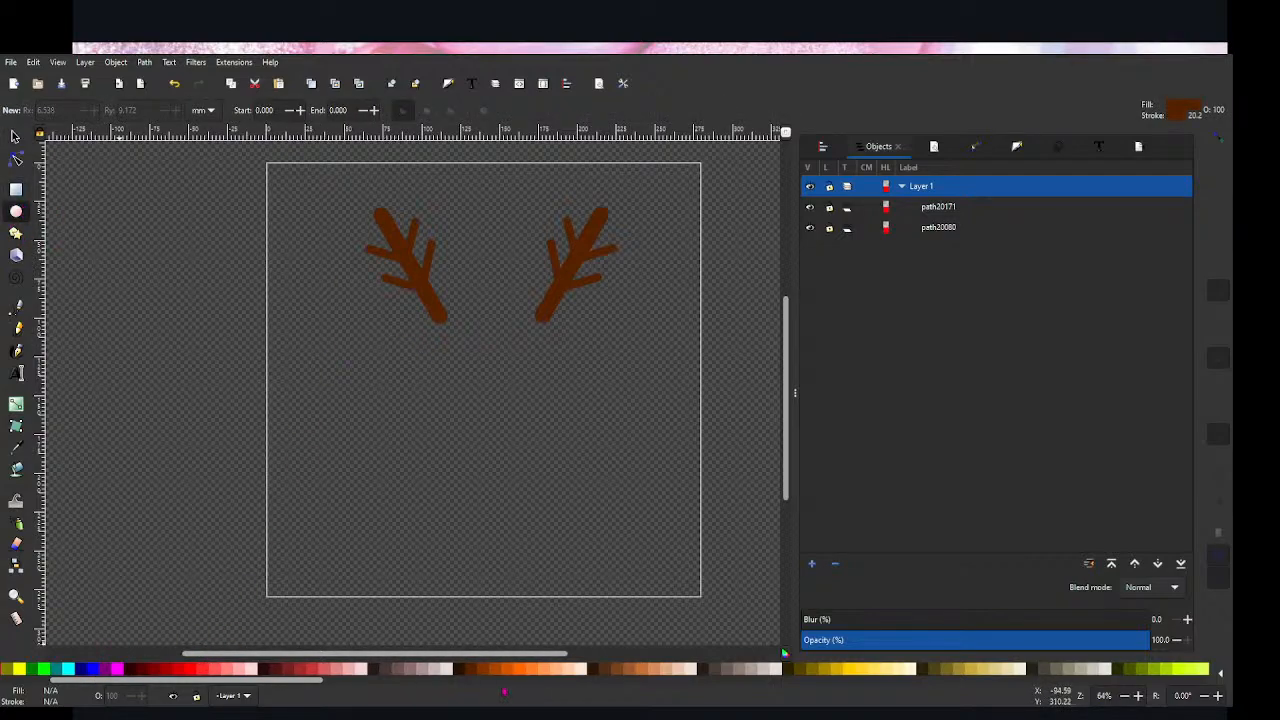
pyautogui.scroll(2, 100, 680)
pyautogui.click(24, 670)
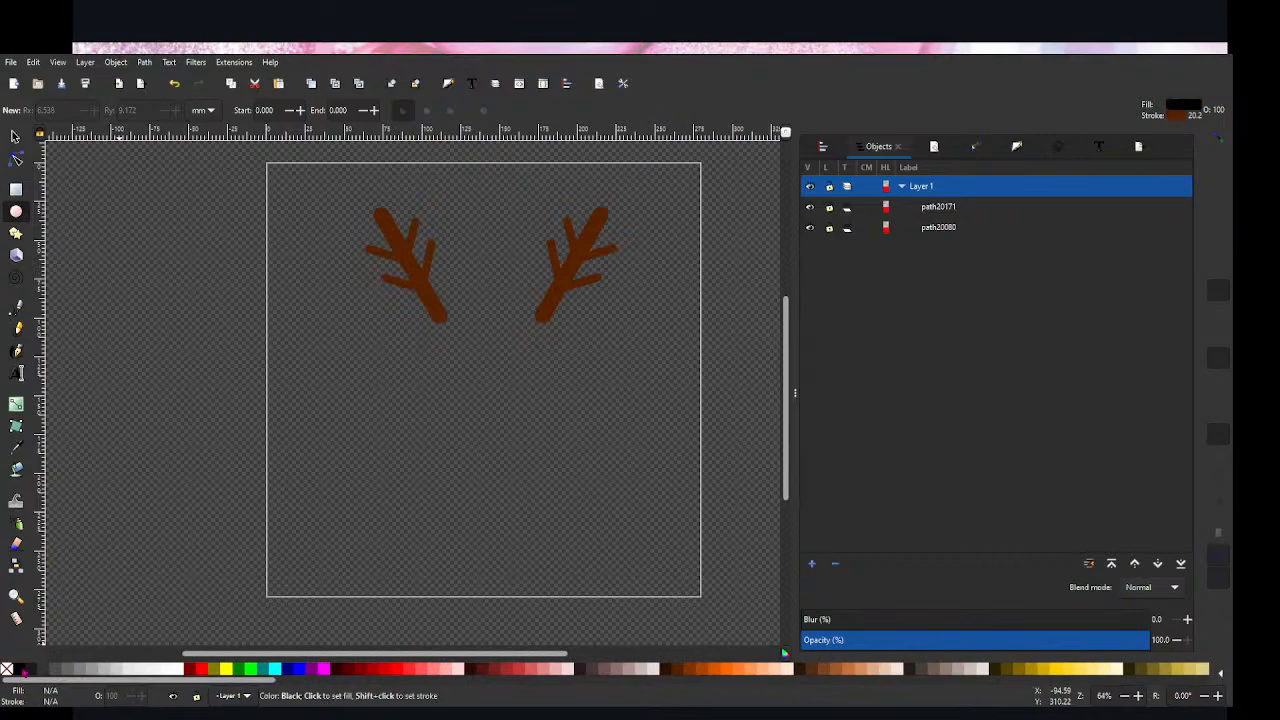
pyautogui.click(8, 669)
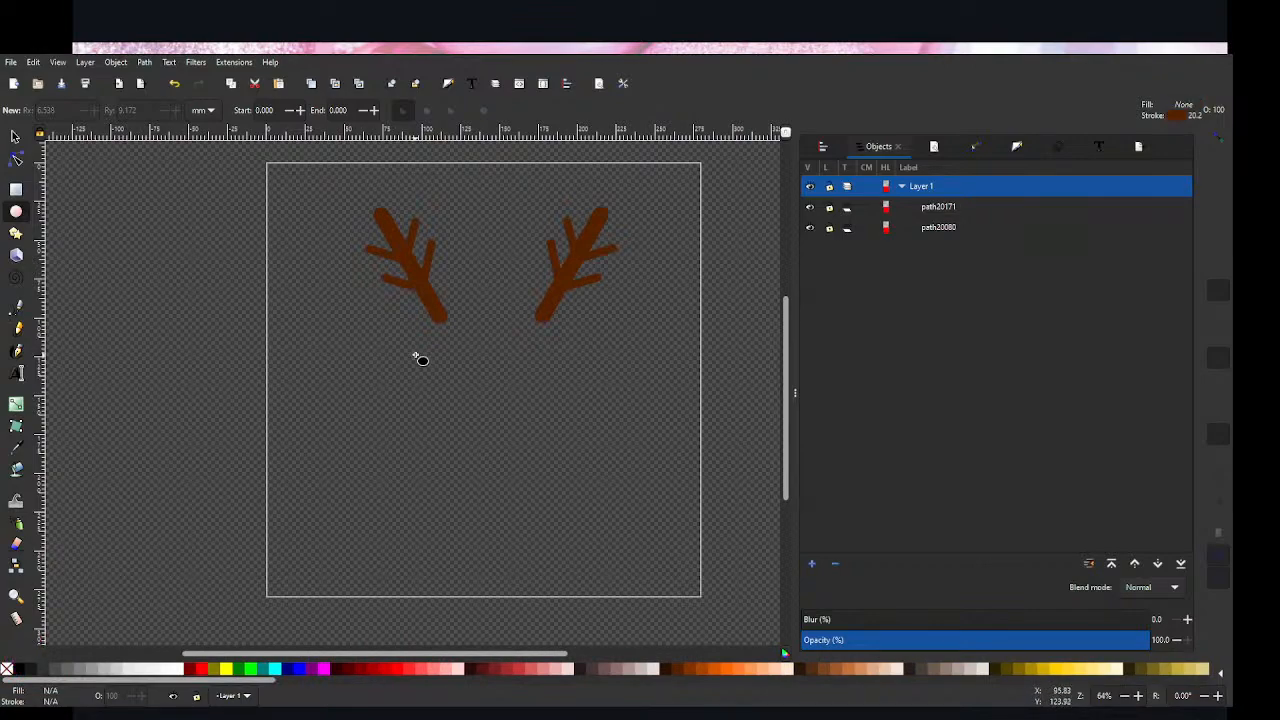
pyautogui.moveTo(414, 354); pyautogui.dragTo(448, 412)
pyautogui.click(16, 669)
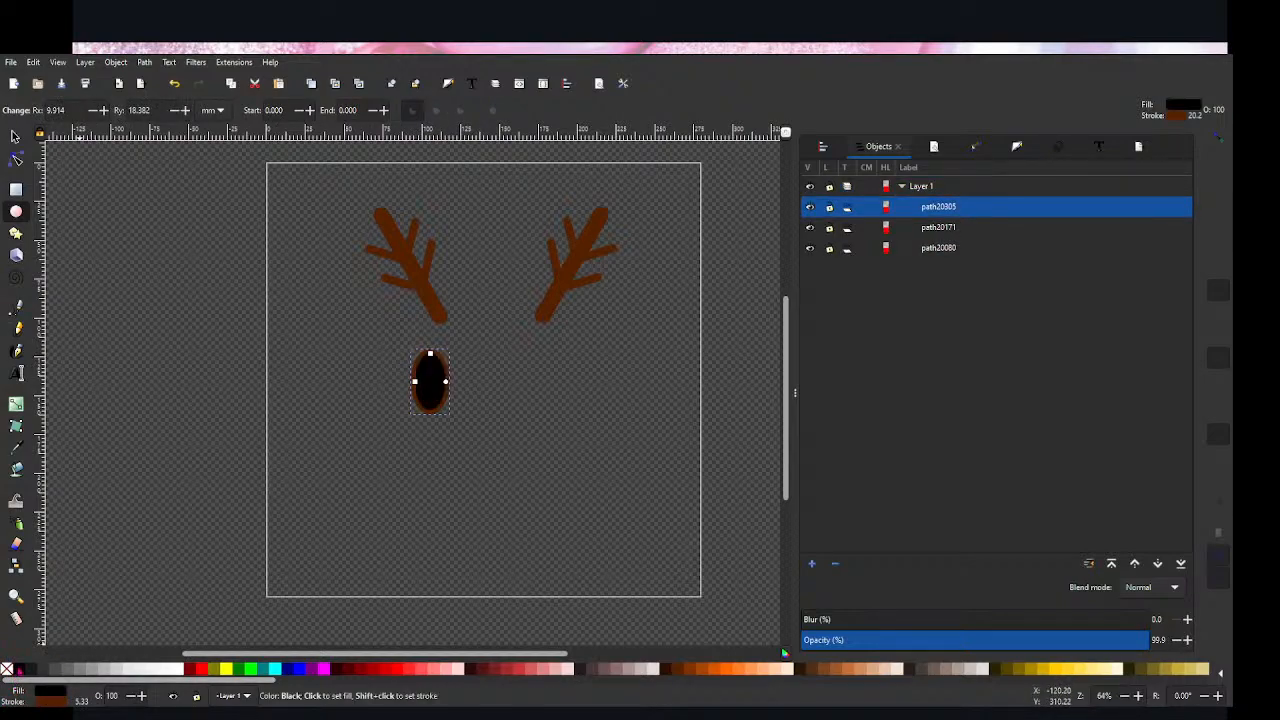
pyautogui.keyDown('shift'); pyautogui.click(7, 669); pyautogui.keyUp('shift')
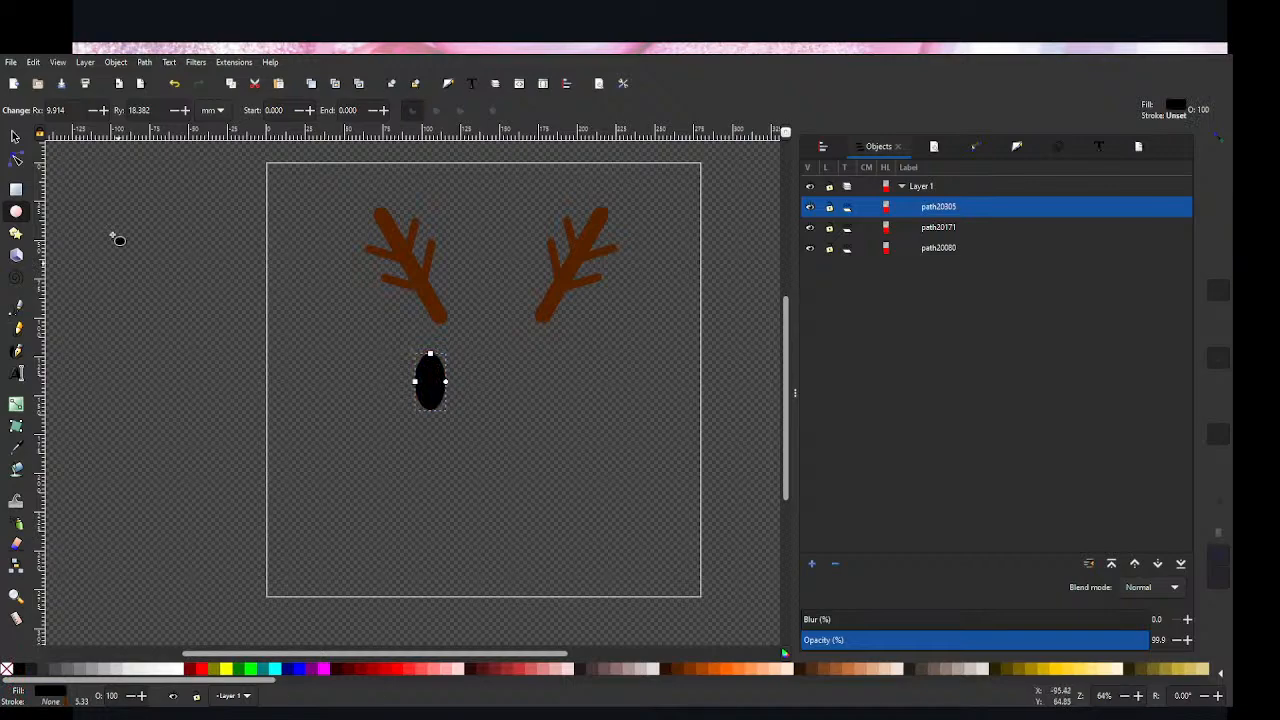
pyautogui.click(15, 135)
pyautogui.click(335, 370)
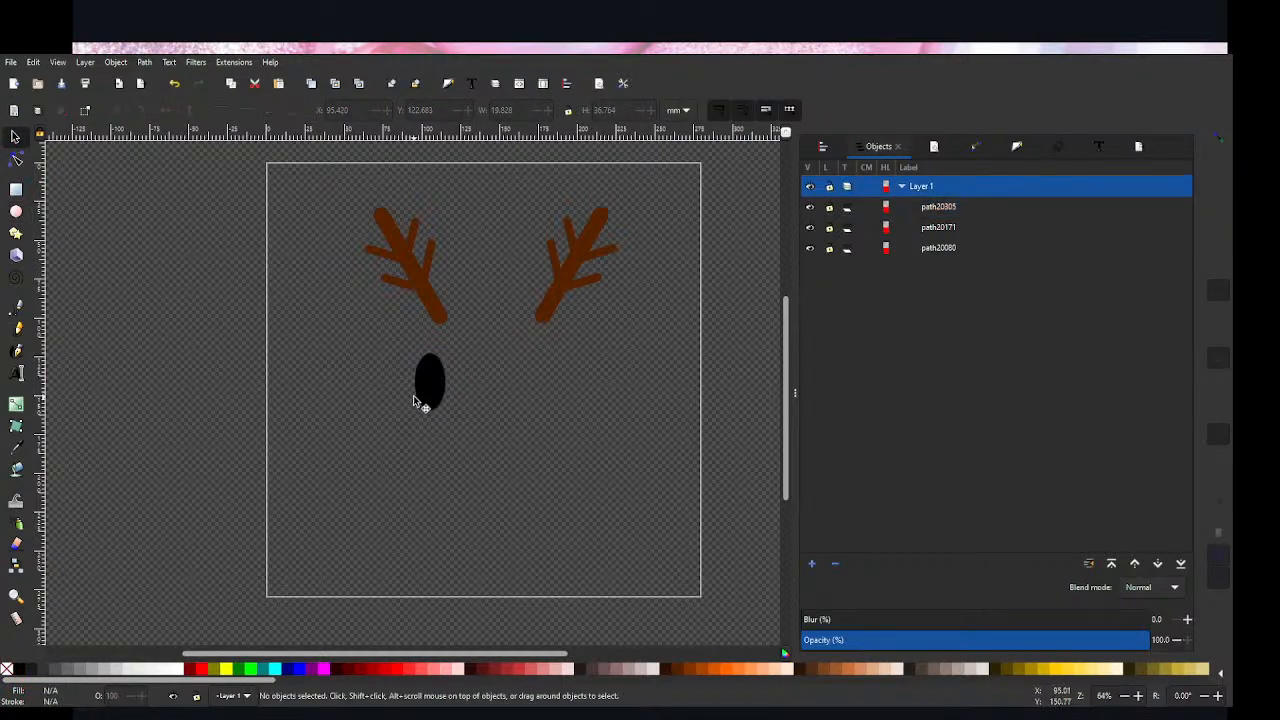
# Step: Place a duplicate of the black ellipse beside the original, below the right antler, and give it a black stroke with no fill
pyautogui.moveTo(432, 395); pyautogui.dragTo(529, 386)
pyautogui.hotkey('ctrl', 'd')
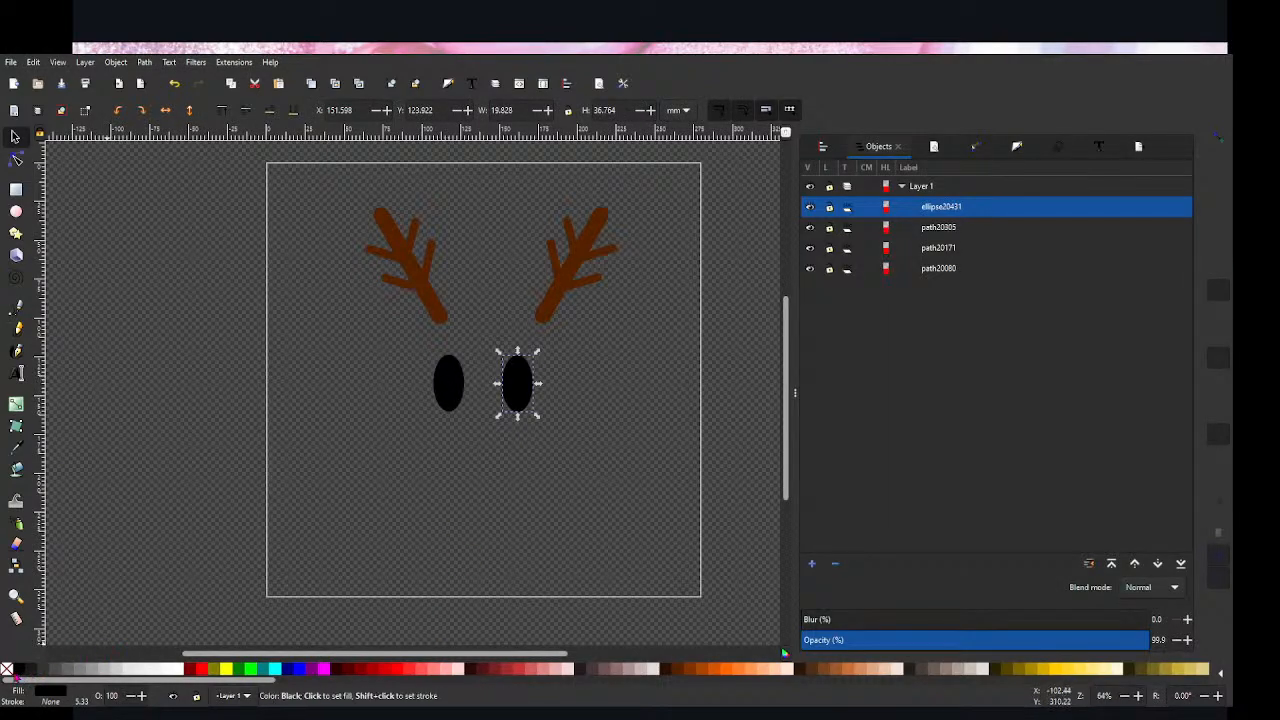
pyautogui.keyDown('shift'); pyautogui.click(7, 674); pyautogui.keyUp('shift')
pyautogui.keyDown('shift'); pyautogui.click(22, 669); pyautogui.keyUp('shift')
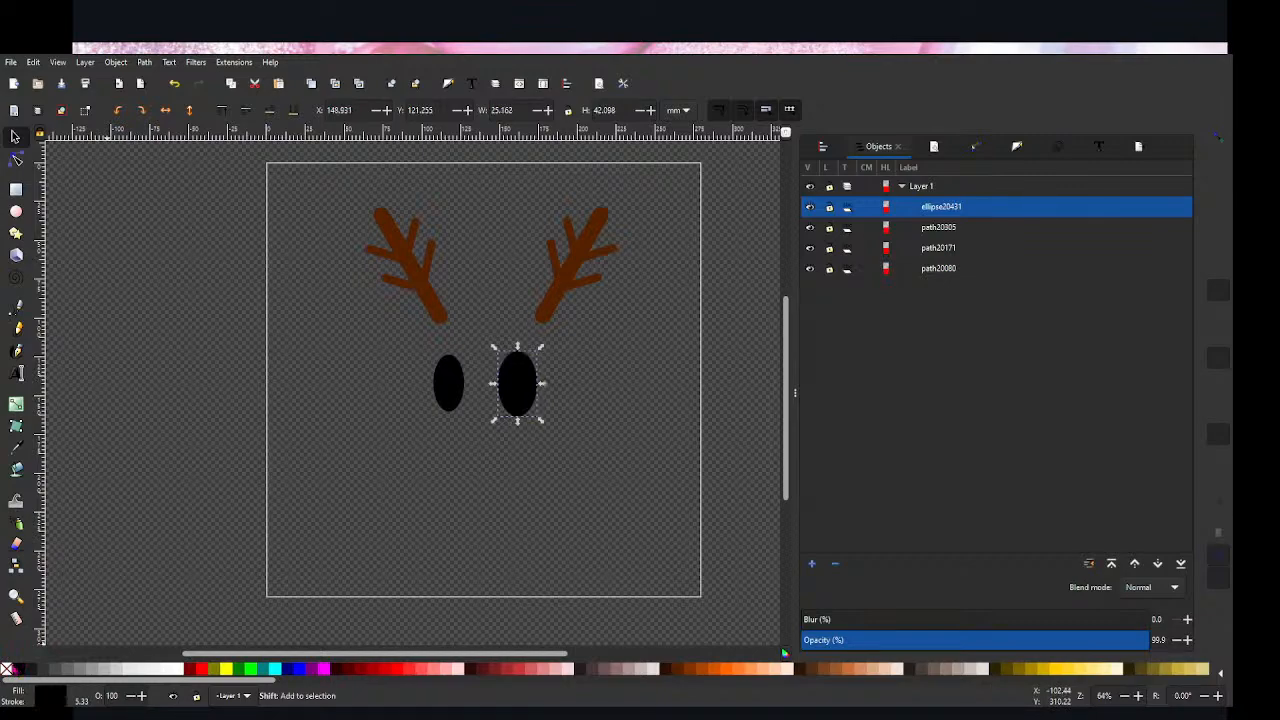
pyautogui.click(7, 669)
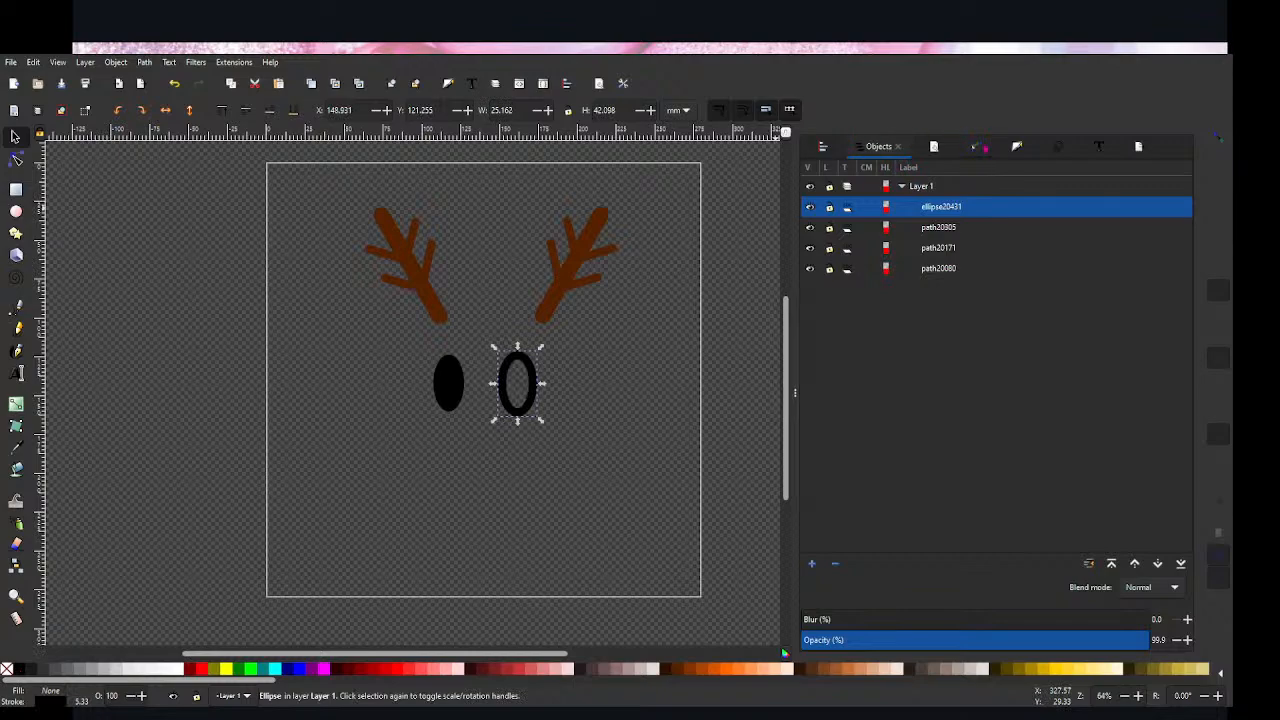
# Step: Open the stroke style settings of the outlined ellipse and switch the stroke width unit to inches
pyautogui.hotkey('ctrl', 'shift', '7')
pyautogui.click(863, 148)
pyautogui.click(927, 147)
pyautogui.click(1041, 150)
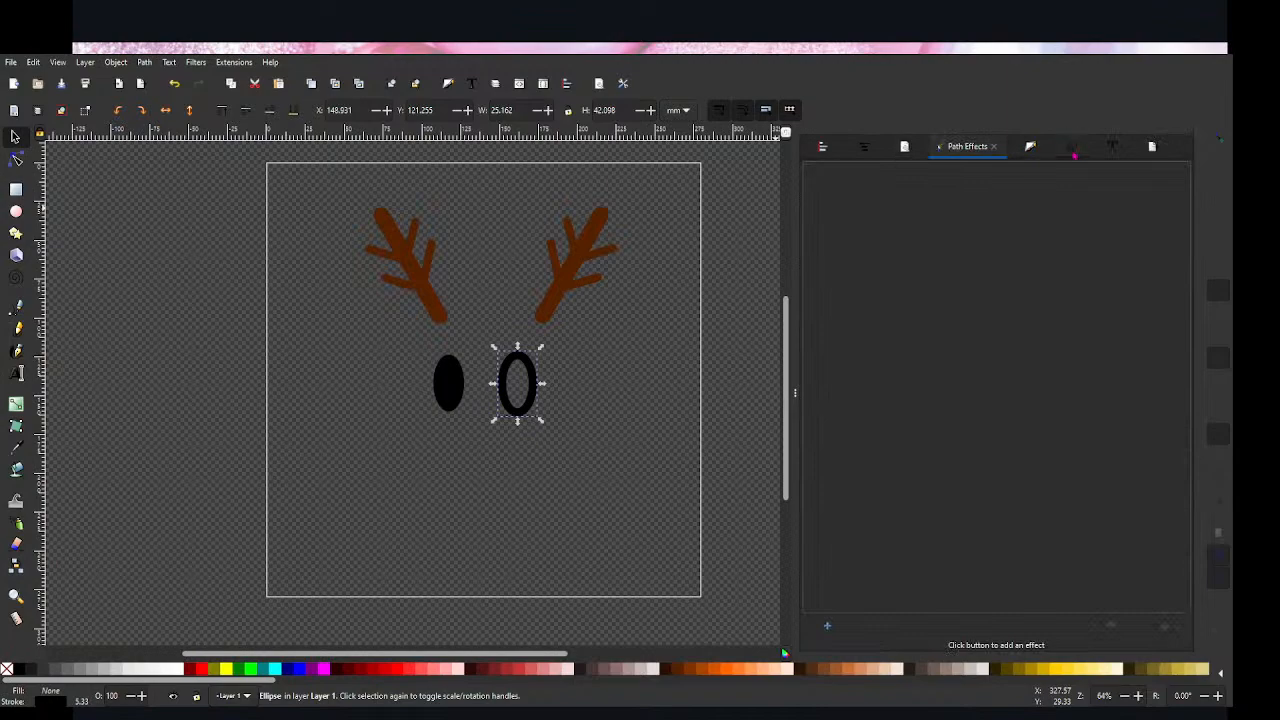
pyautogui.click(1073, 150)
pyautogui.click(988, 148)
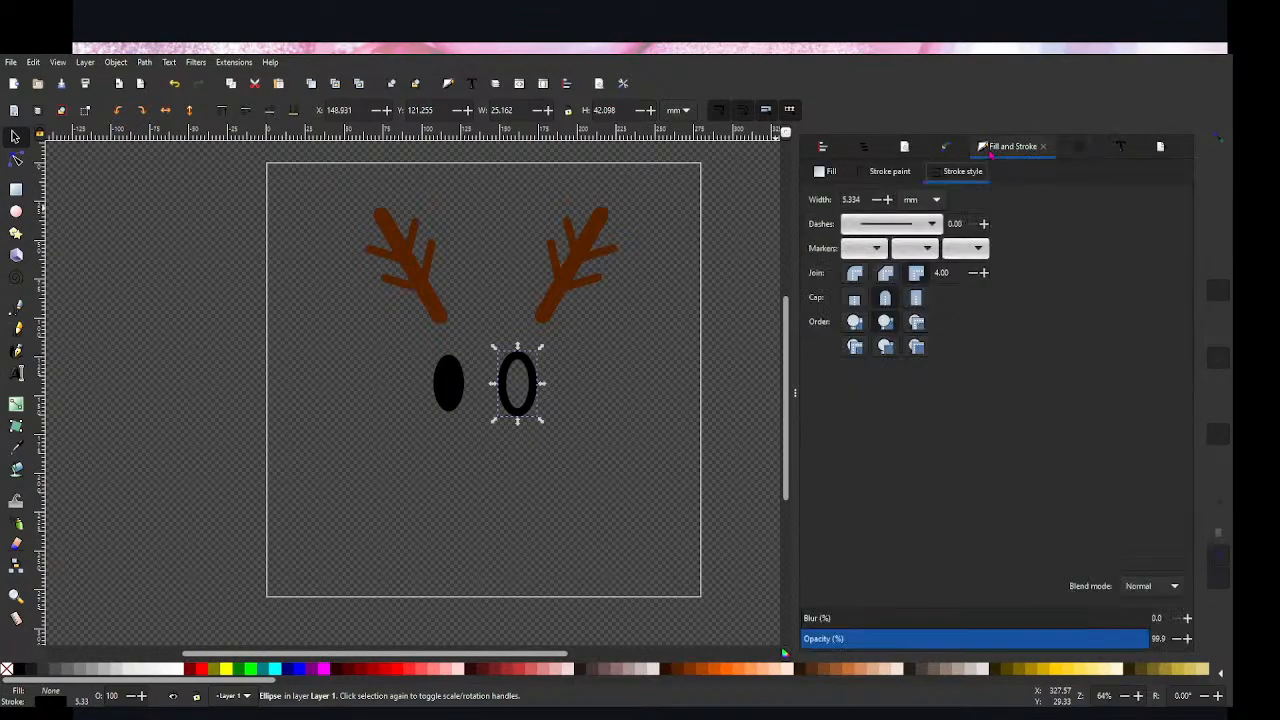
pyautogui.click(879, 200)
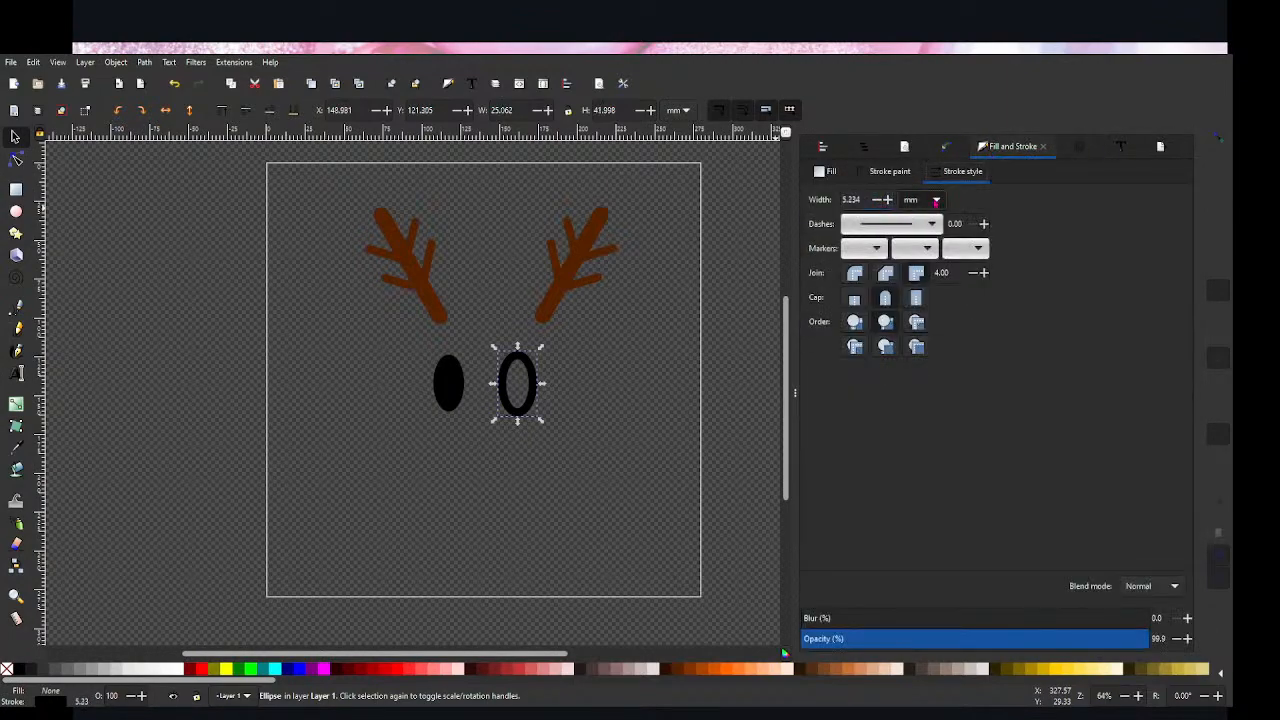
pyautogui.click(915, 152)
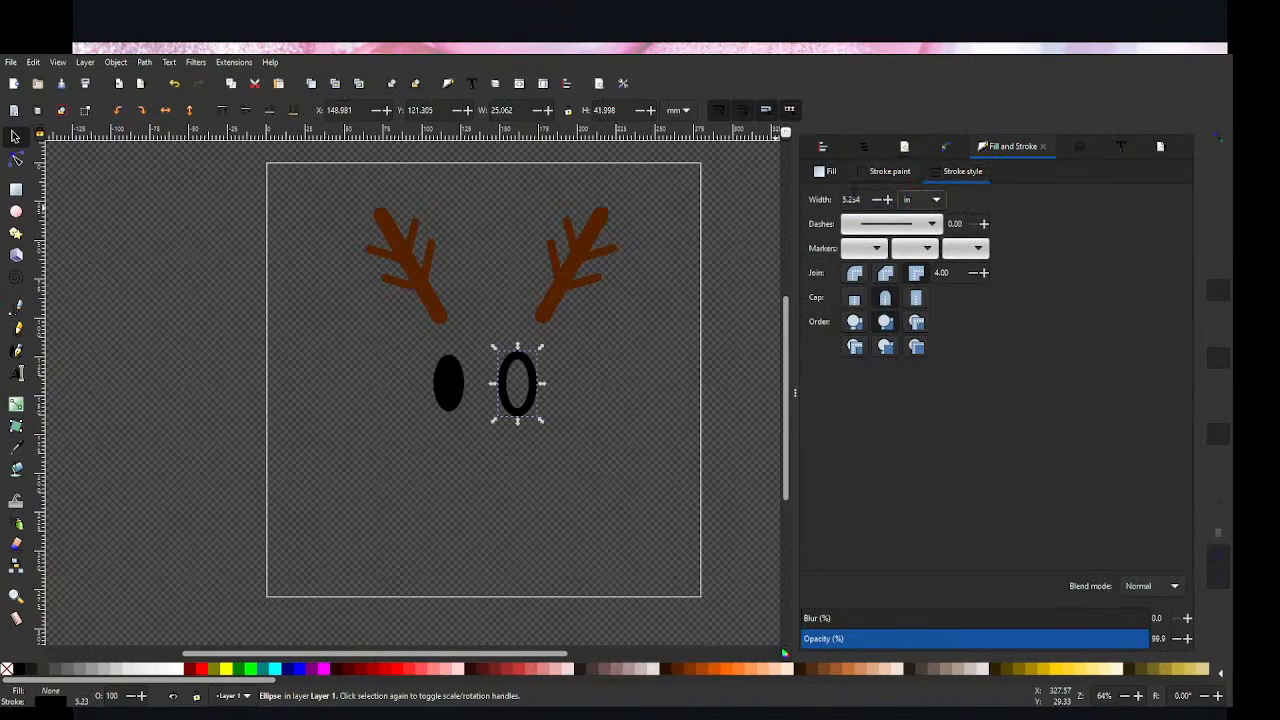
pyautogui.click(877, 200)
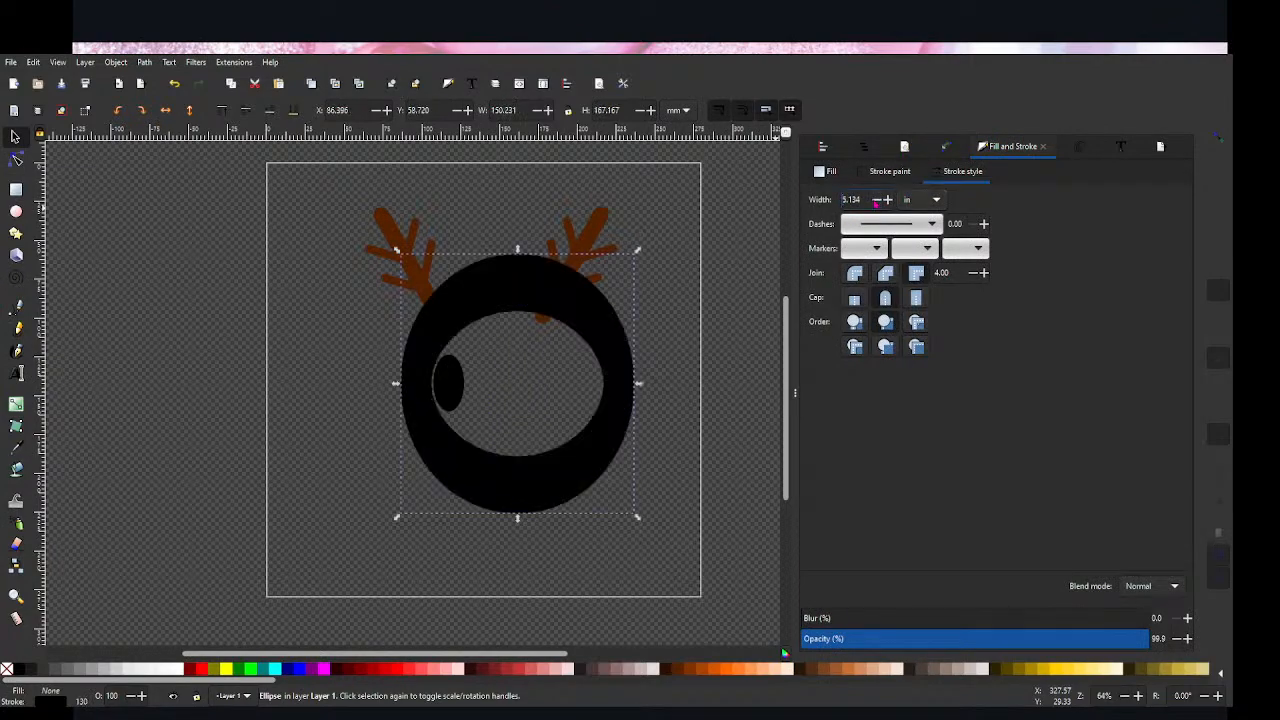
pyautogui.scroll(1, 876, 203)
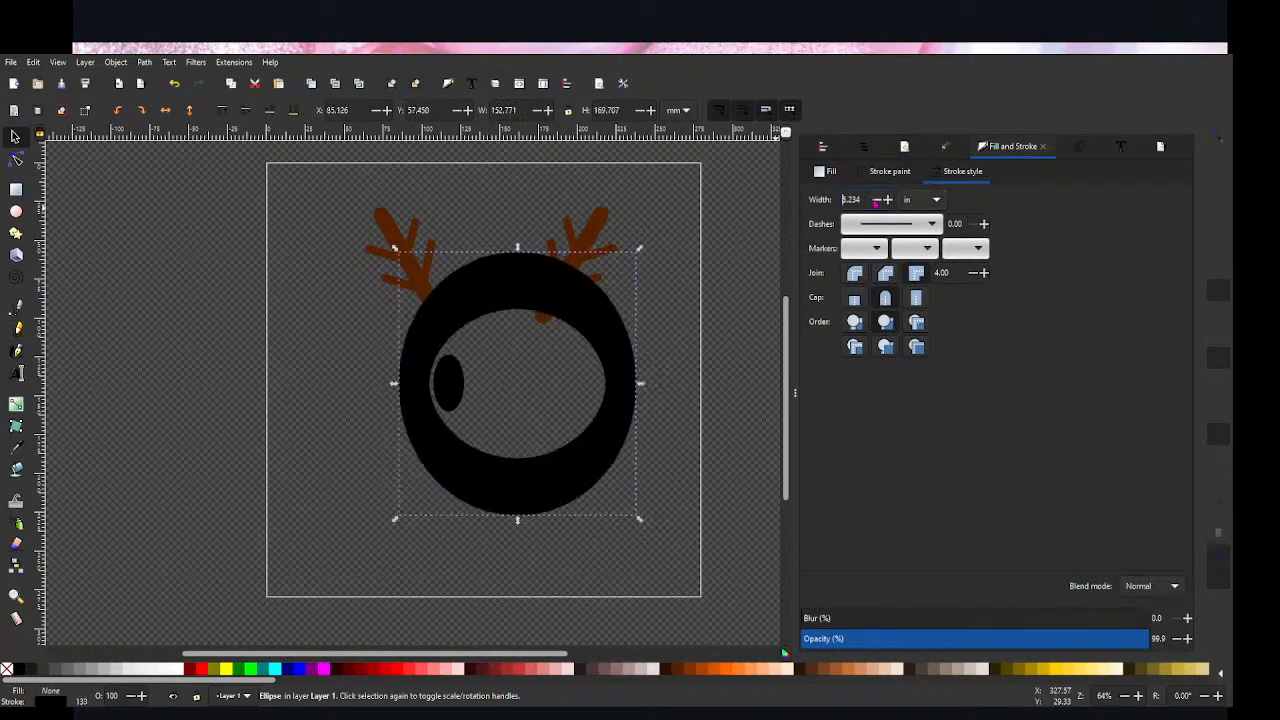
pyautogui.click(751, 323)
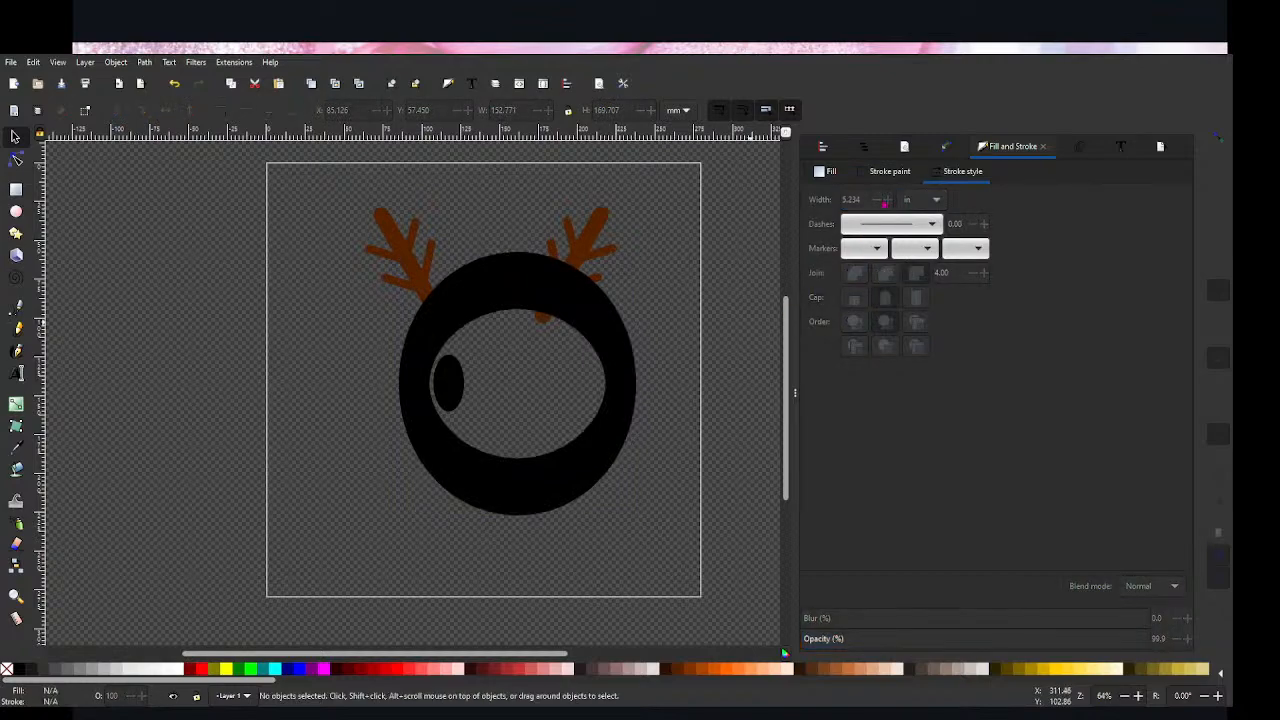
pyautogui.click(606, 362)
pyautogui.hotkey('ctrl', 'z')
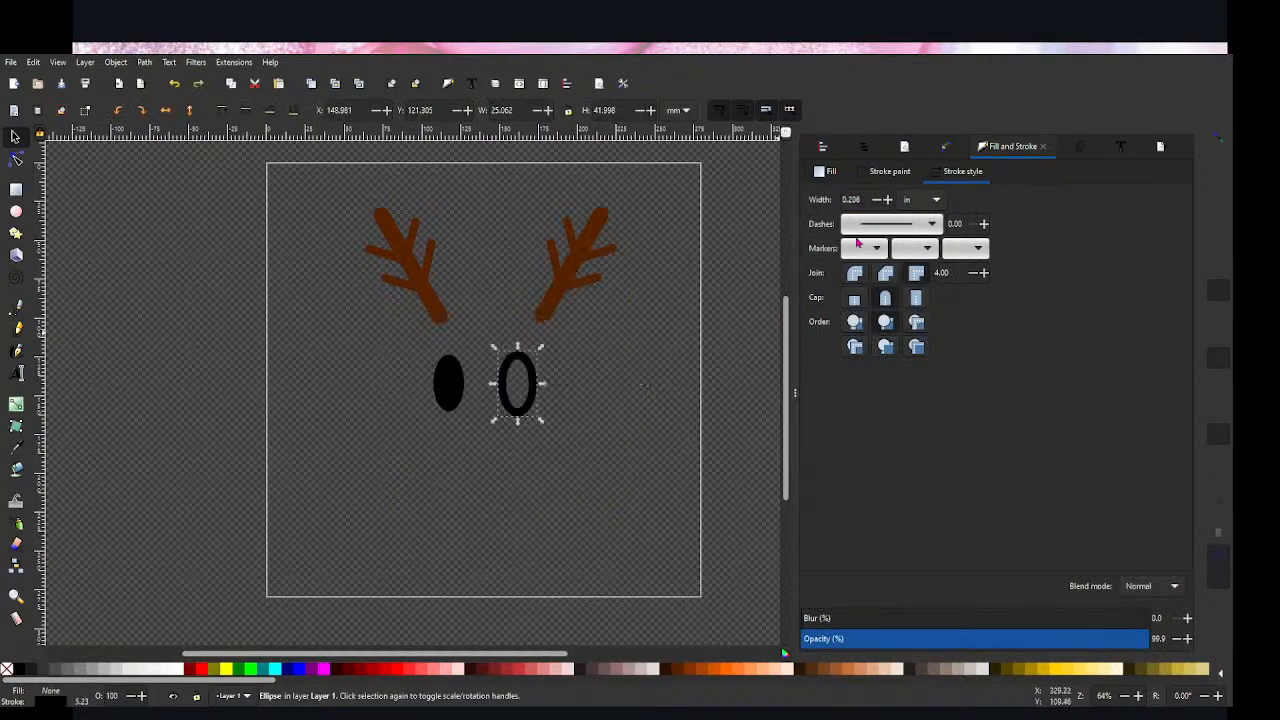
# Step: Set the outlined ellipse's stroke width to 0.05 in
pyautogui.click(876, 200)
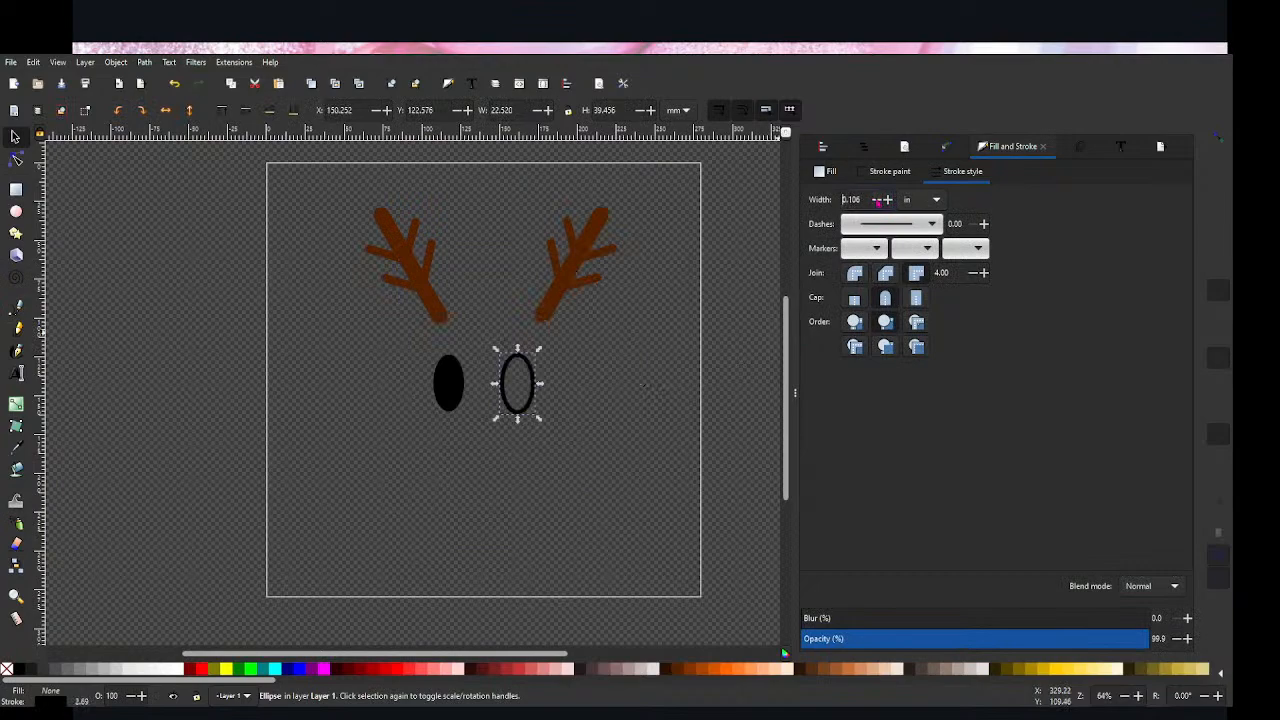
pyautogui.click(878, 201)
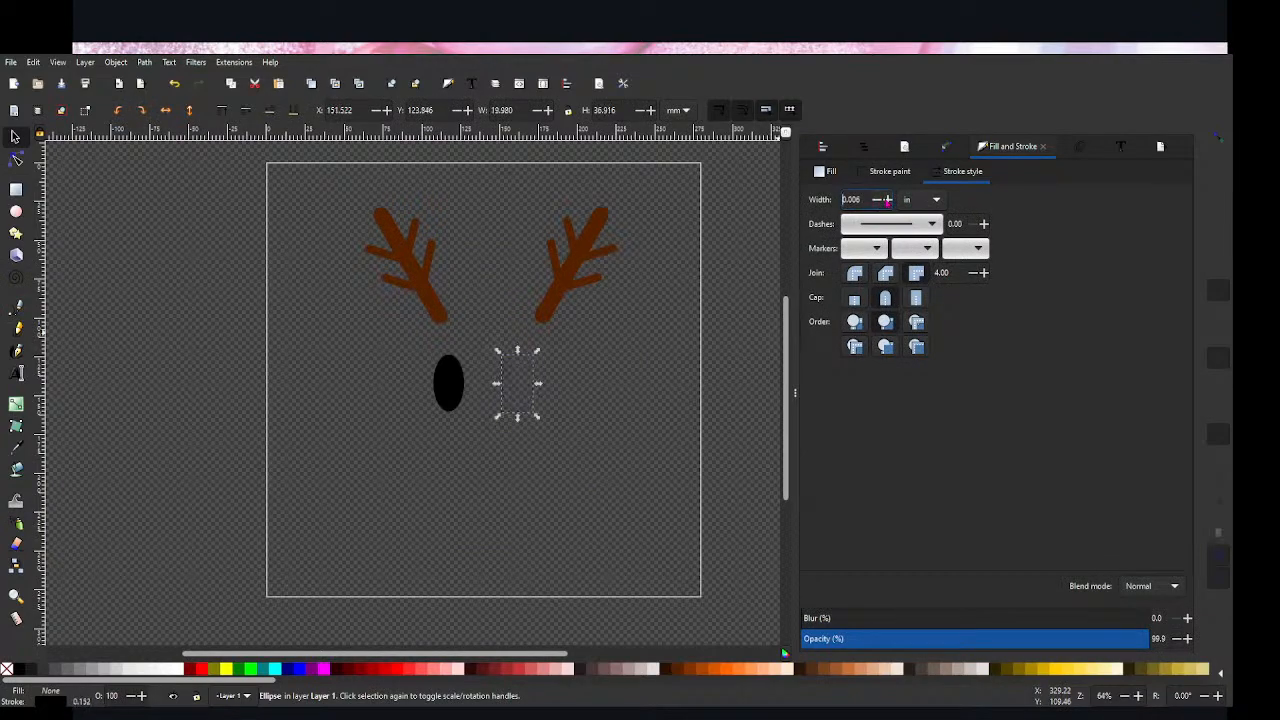
pyautogui.click(887, 199)
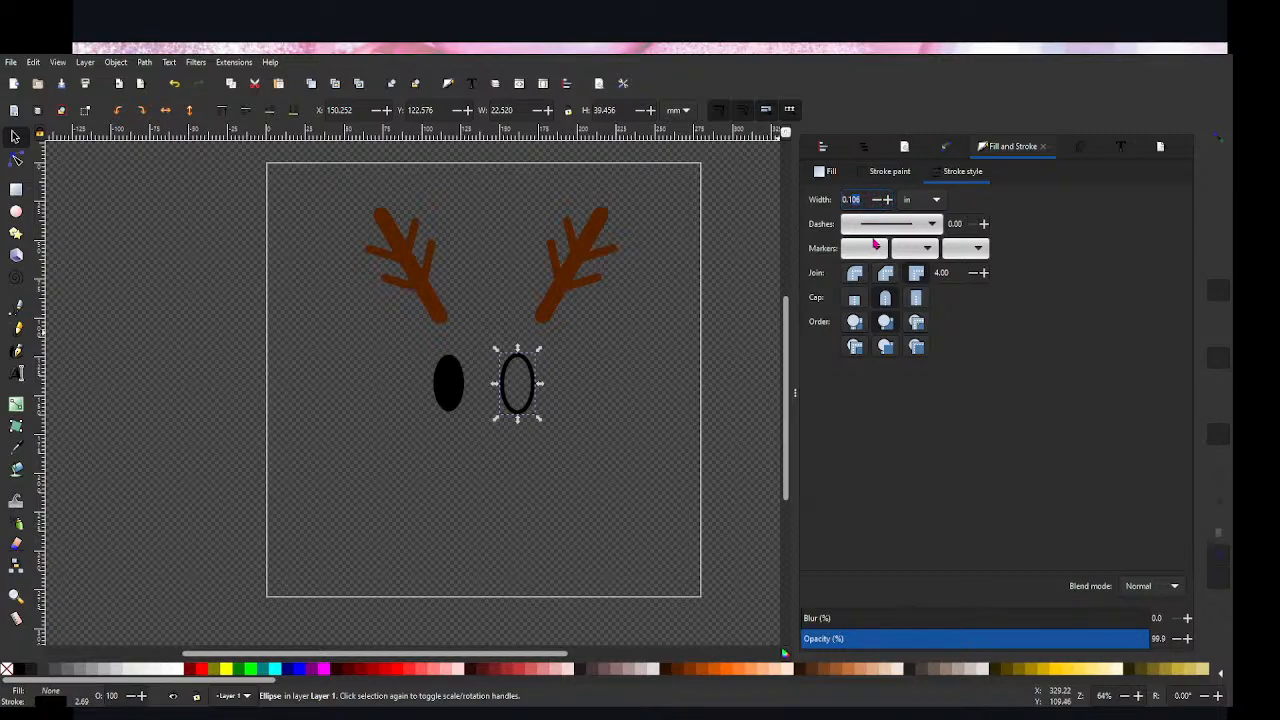
pyautogui.press('BackSpace')
pyautogui.write('10')
pyautogui.write('05')
pyautogui.press('Return')
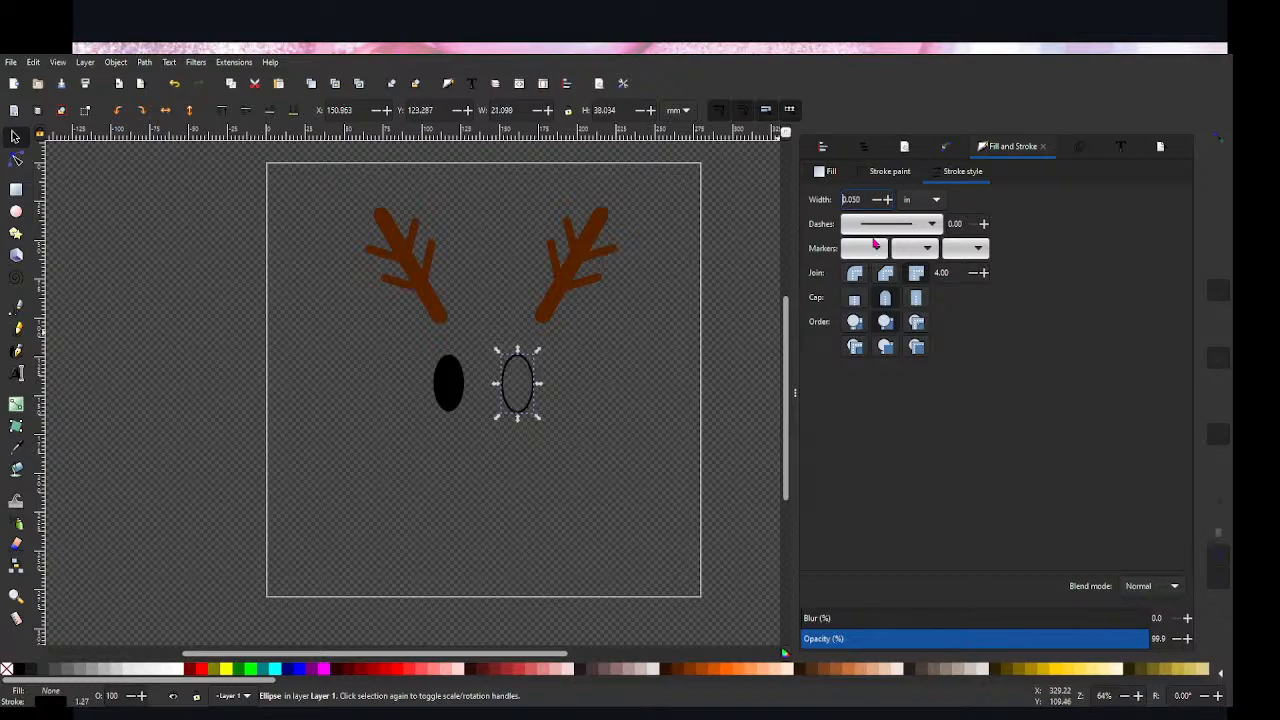
pyautogui.click(210, 324)
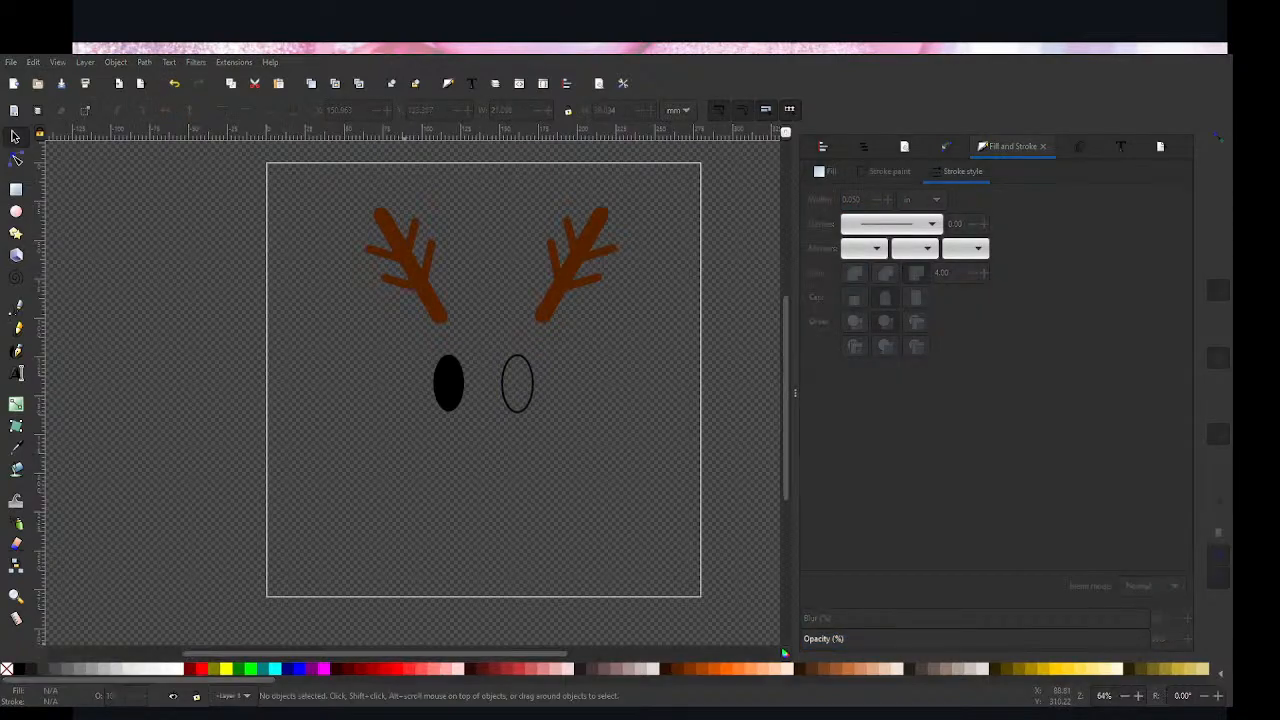
# Step: Skew the outlined ellipse horizontally so its upper end leans slightly to the right, about 22 mm wide overall
pyautogui.click(533, 370)
pyautogui.moveTo(535, 417); pyautogui.dragTo(532, 424)
pyautogui.click(571, 461)
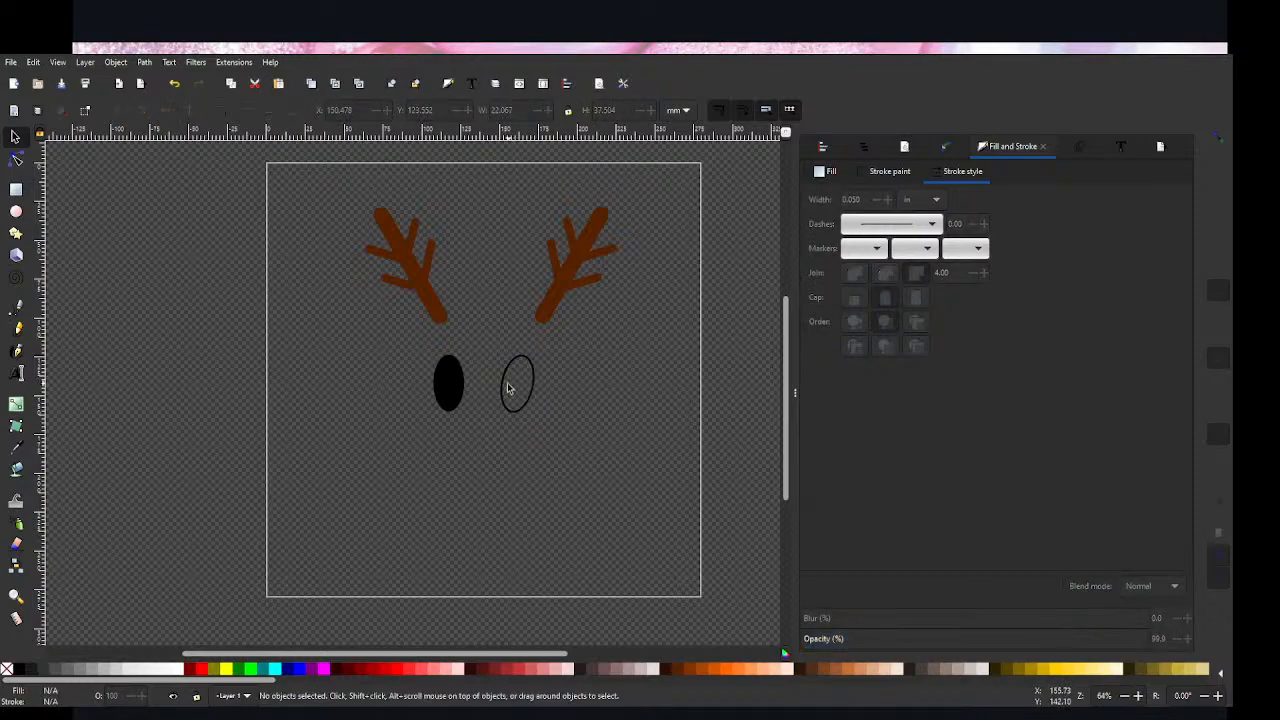
# Step: Duplicate the slanted ellipse, move the duplicate slightly down and fill it black
pyautogui.click(532, 386)
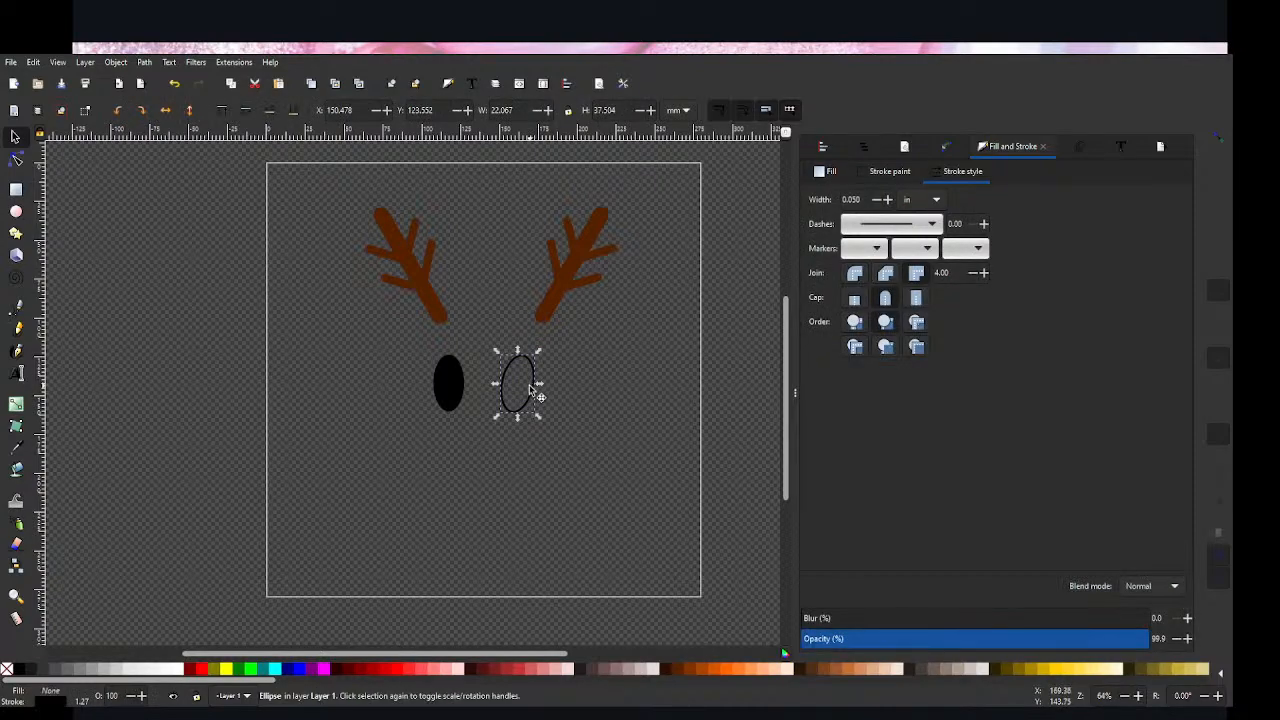
pyautogui.click(530, 372)
pyautogui.click(531, 368)
pyautogui.moveTo(531, 369); pyautogui.dragTo(529, 385)
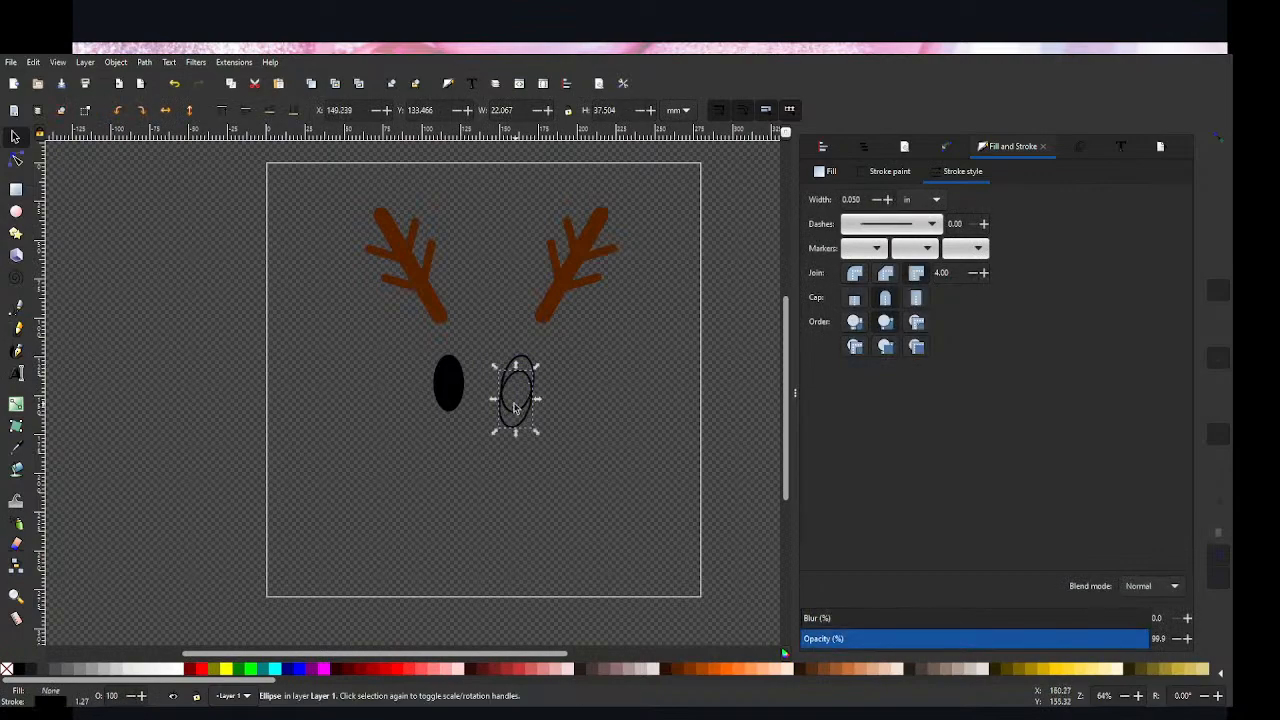
pyautogui.click(24, 668)
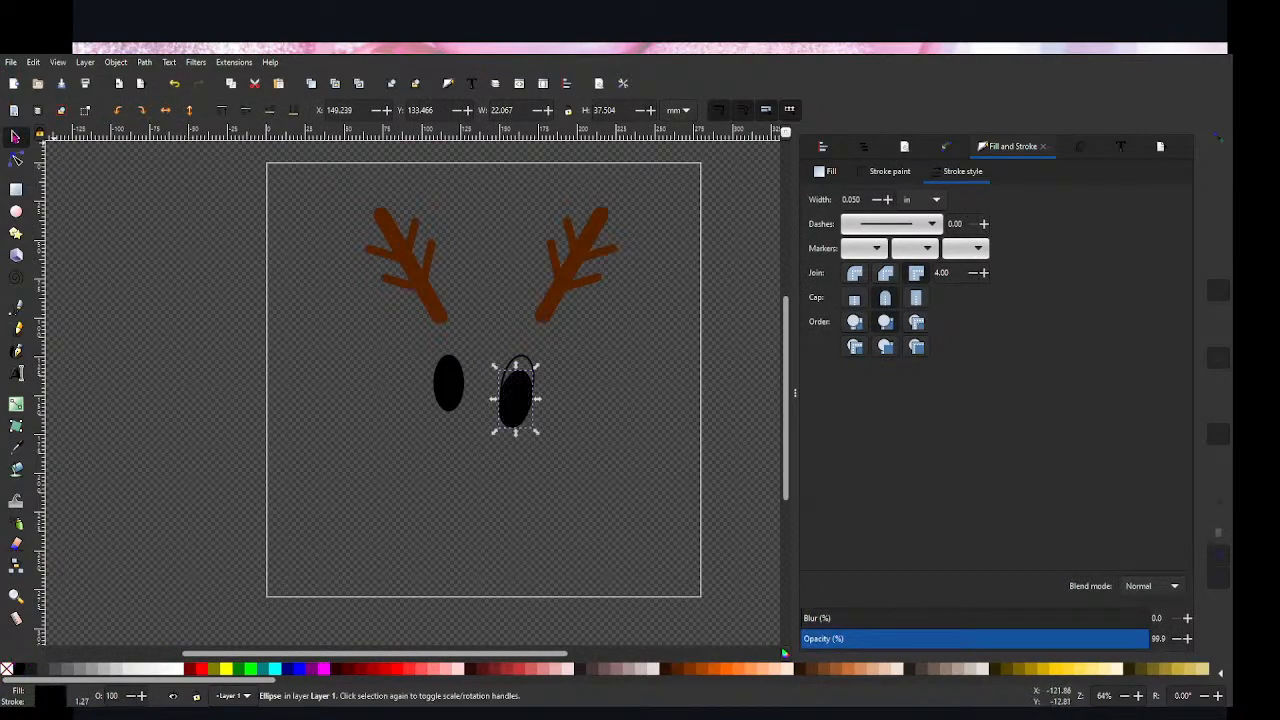
# Step: Scale the black ellipse proportionally to about 15 by 26 mm and fit it inside the lower part of the outline as a pupil
pyautogui.moveTo(537, 434); pyautogui.dragTo(528, 398)
pyautogui.click(557, 417)
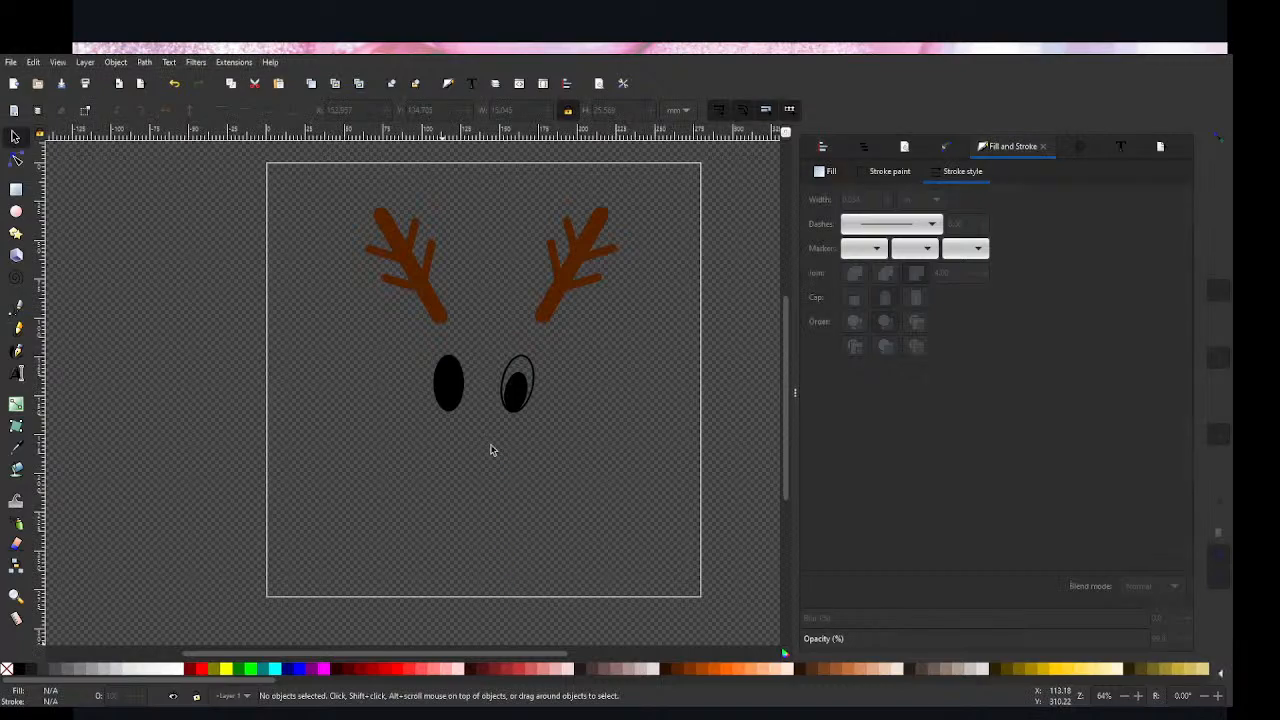
pyautogui.click(516, 398)
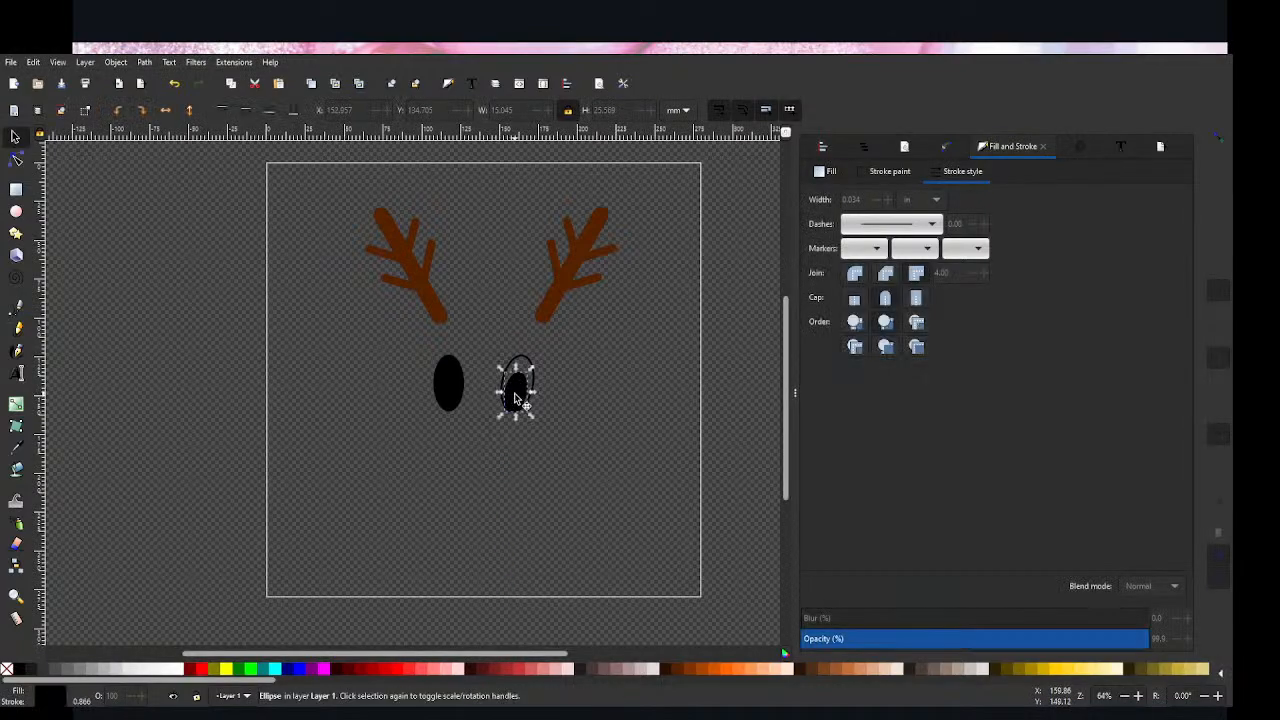
# Step: Delete the solid black ellipse below the left antler
pyautogui.click(480, 430)
pyautogui.moveTo(414, 337); pyautogui.dragTo(462, 421)
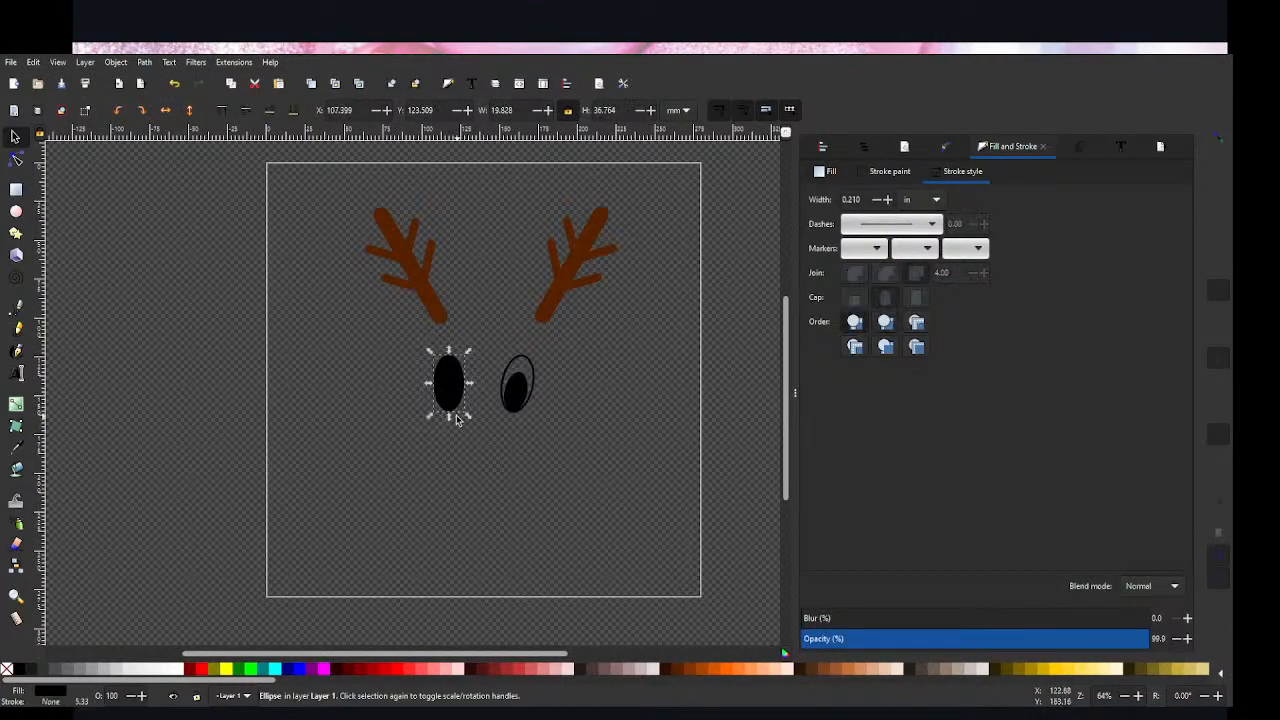
pyautogui.press('Delete')
# Step: Convert the stroke of the slanted eye outline to a path and show the object list
pyautogui.moveTo(559, 437); pyautogui.dragTo(482, 356)
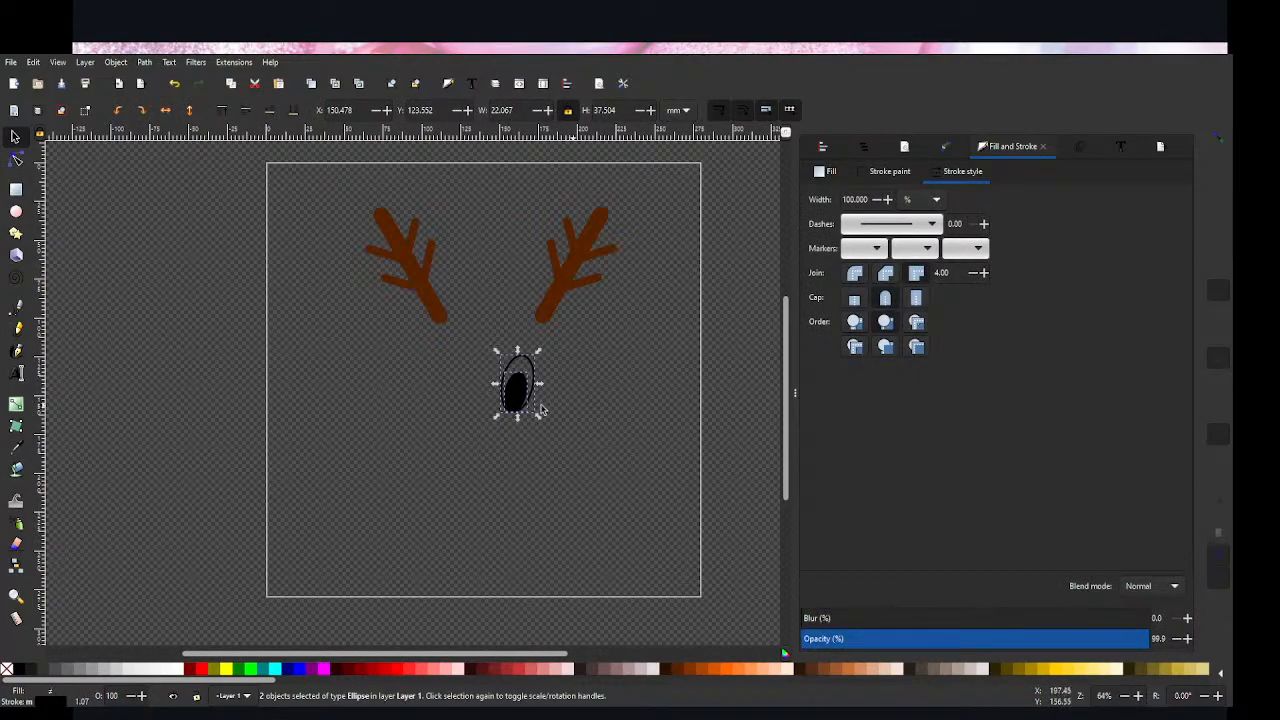
pyautogui.click(541, 402)
pyautogui.click(535, 380)
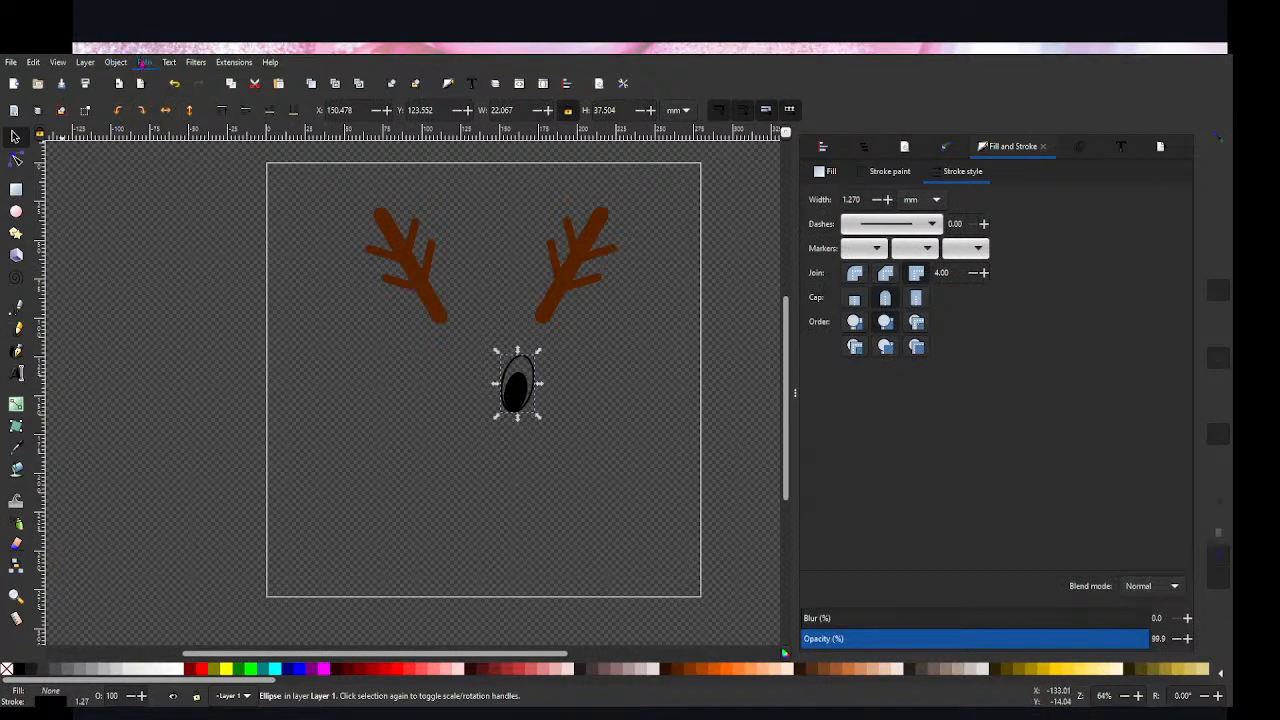
pyautogui.click(150, 90)
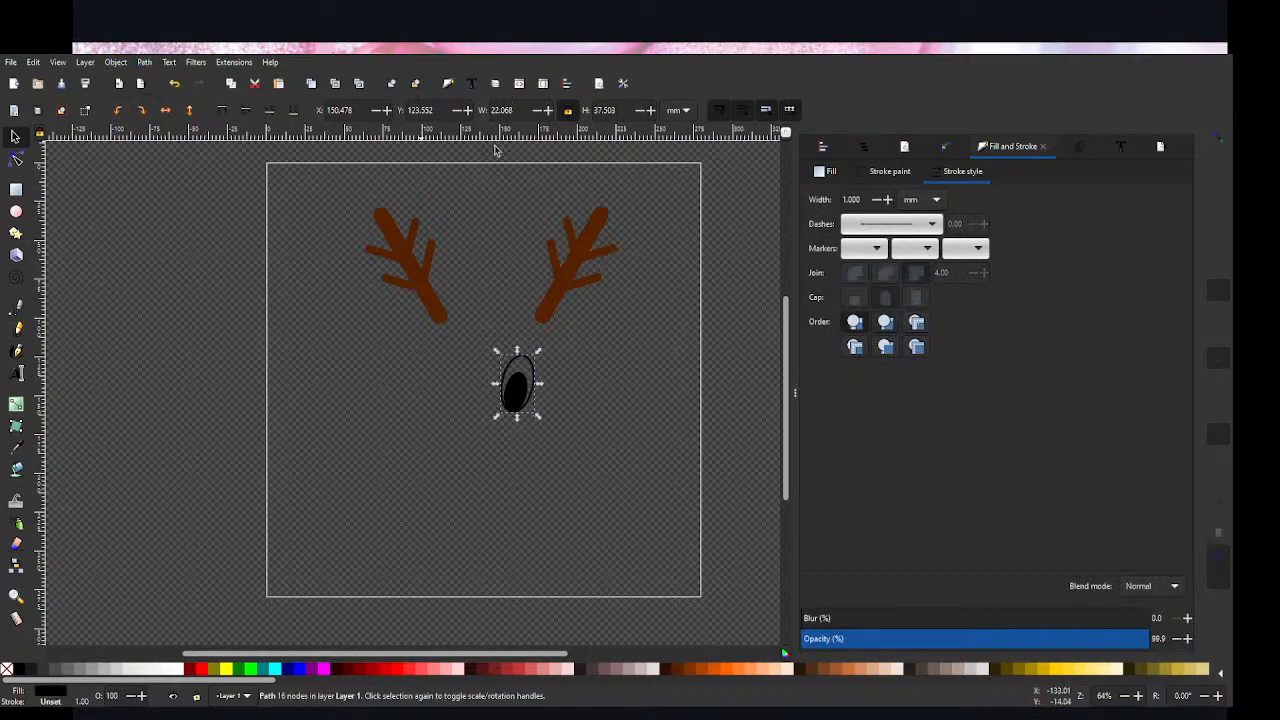
pyautogui.click(862, 146)
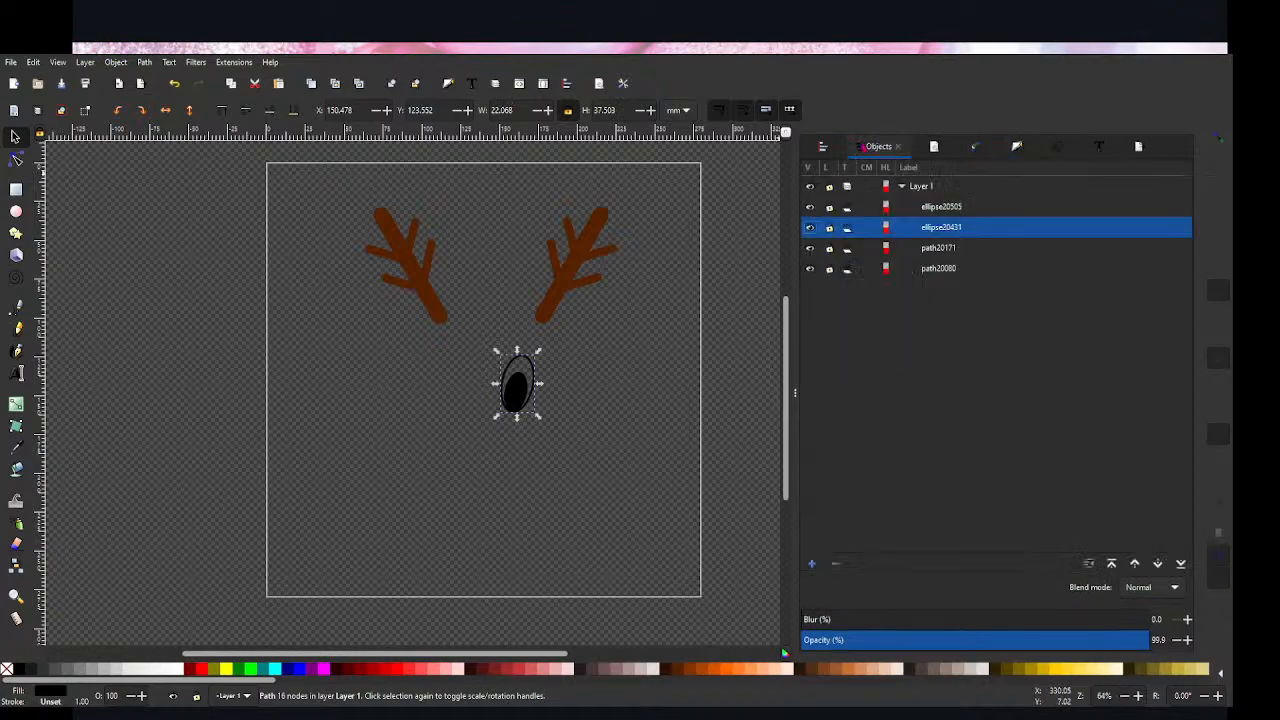
# Step: Combine the eye outline and the black pupil into a single path with Union
pyautogui.click(596, 407)
pyautogui.moveTo(573, 424); pyautogui.dragTo(480, 350)
pyautogui.hotkey('ctrl', '+')
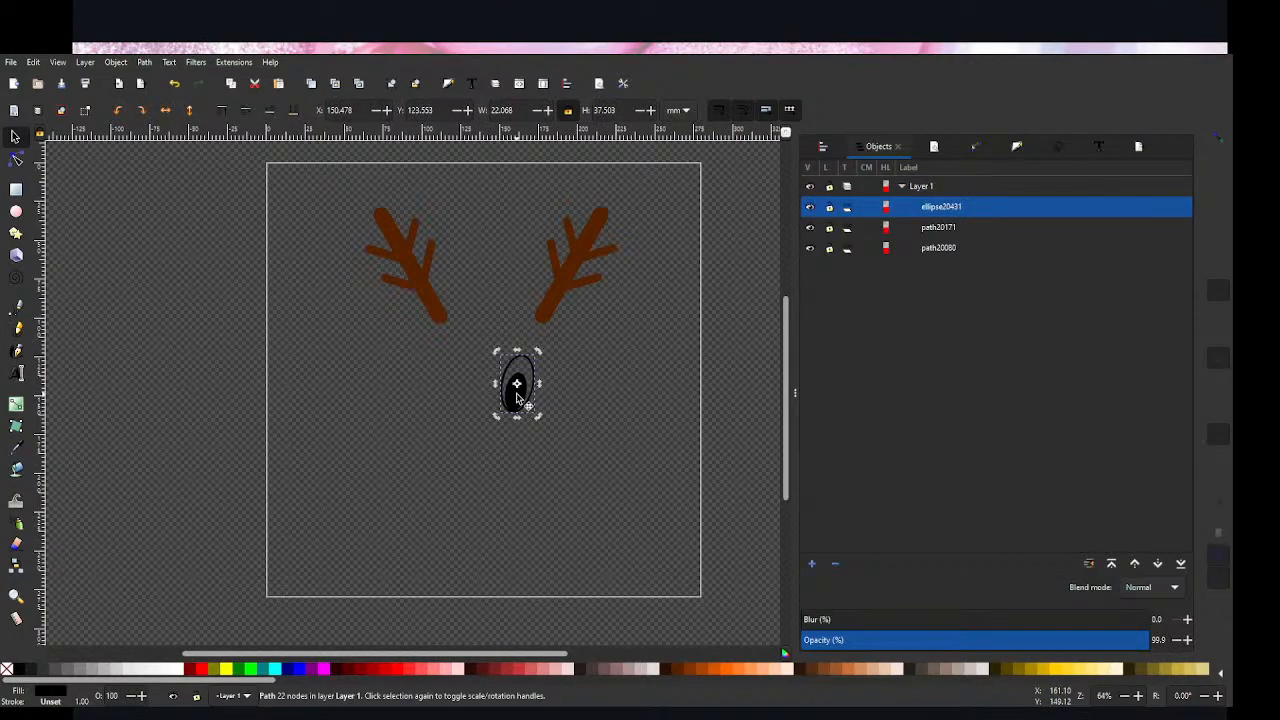
pyautogui.click(588, 402)
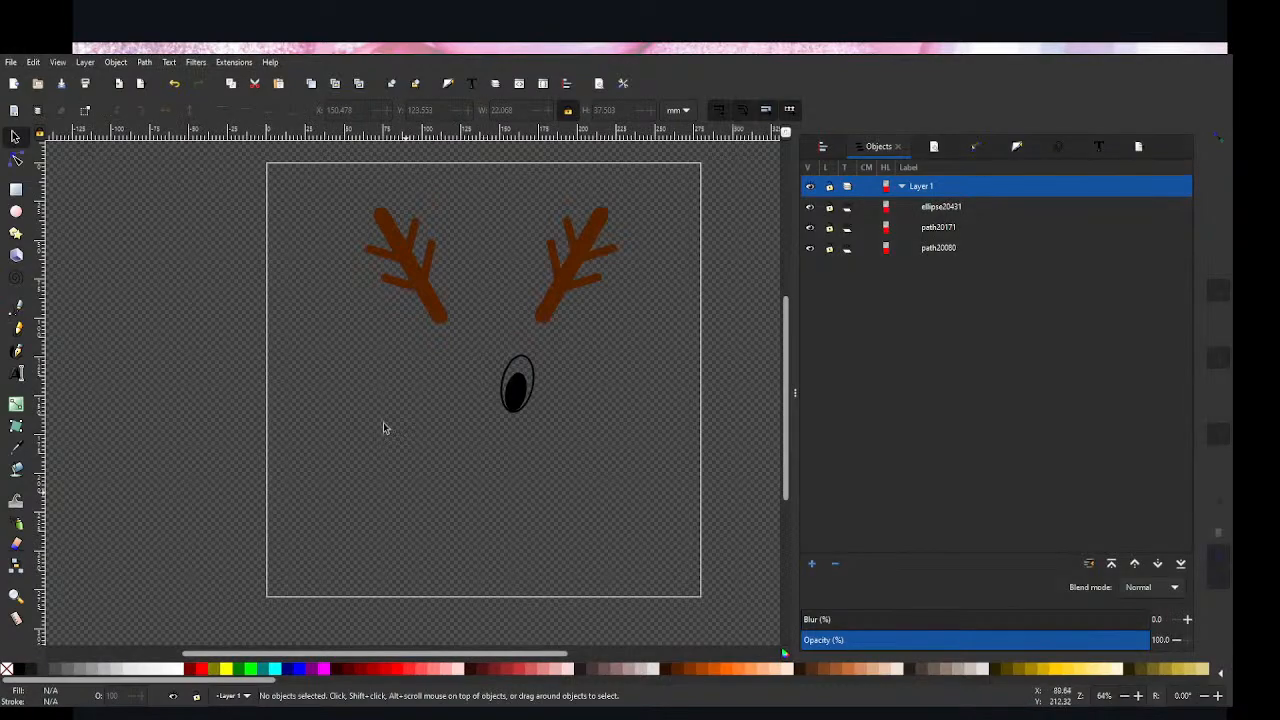
# Step: Draw a green circle about 8.7 mm in diameter over the upper right edge of the pupil
pyautogui.click(15, 211)
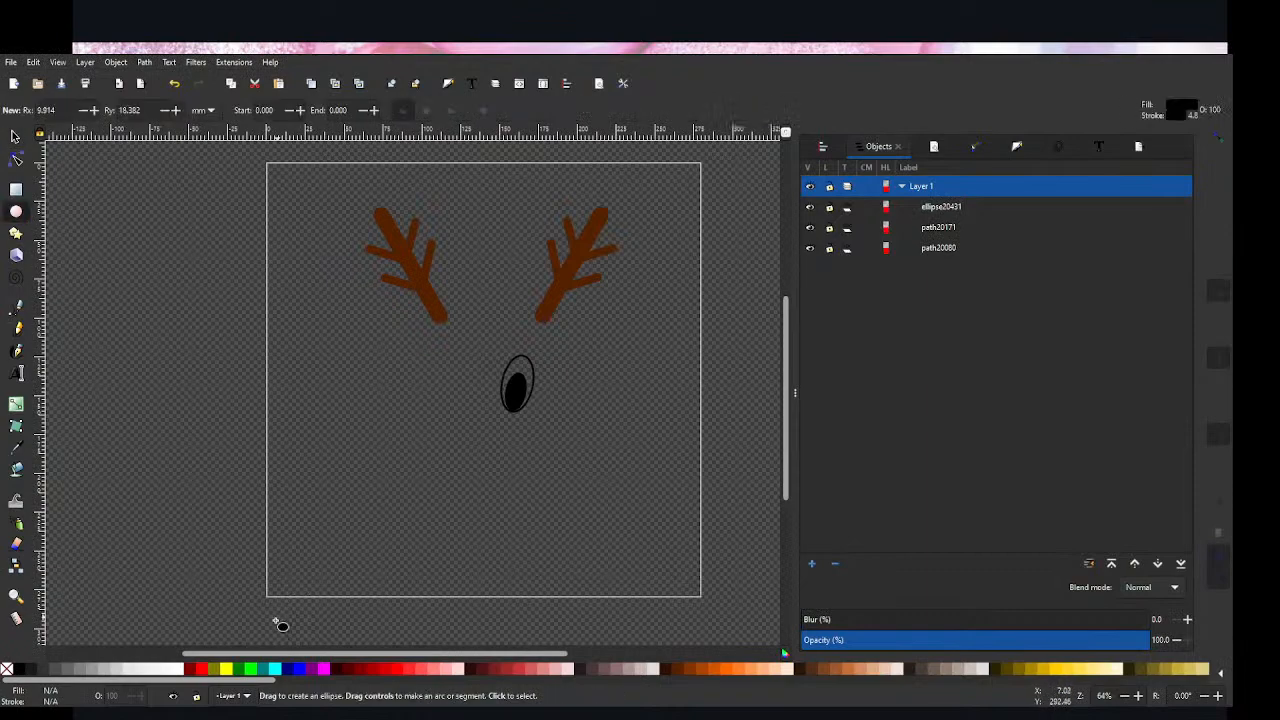
pyautogui.click(251, 668)
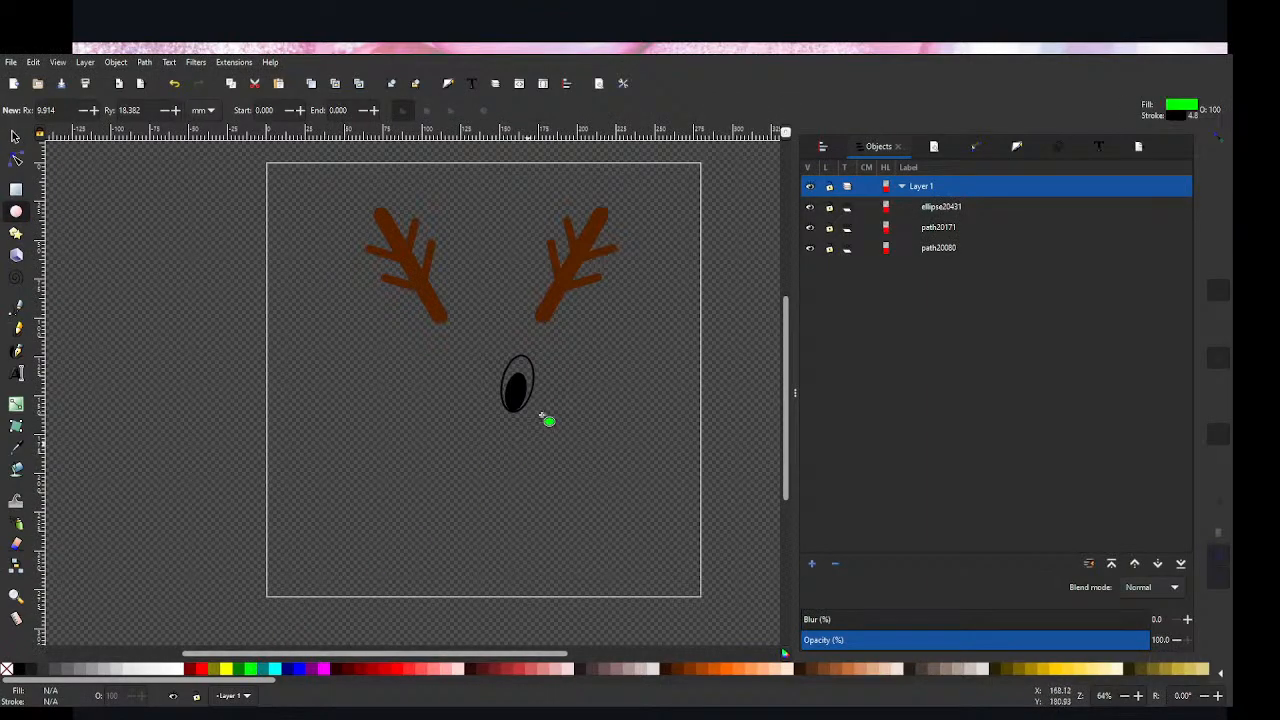
pyautogui.moveTo(510, 366); pyautogui.dragTo(528, 384)
pyautogui.press('s')
pyautogui.click(548, 382)
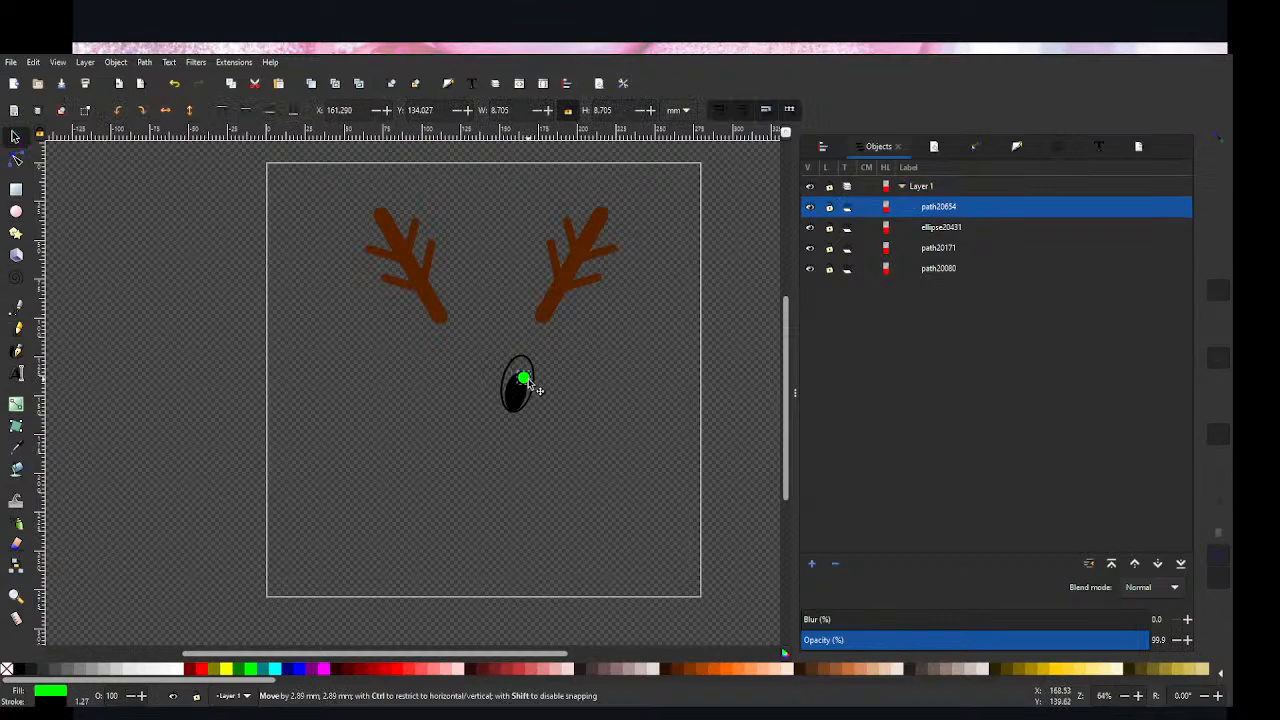
pyautogui.click(586, 387)
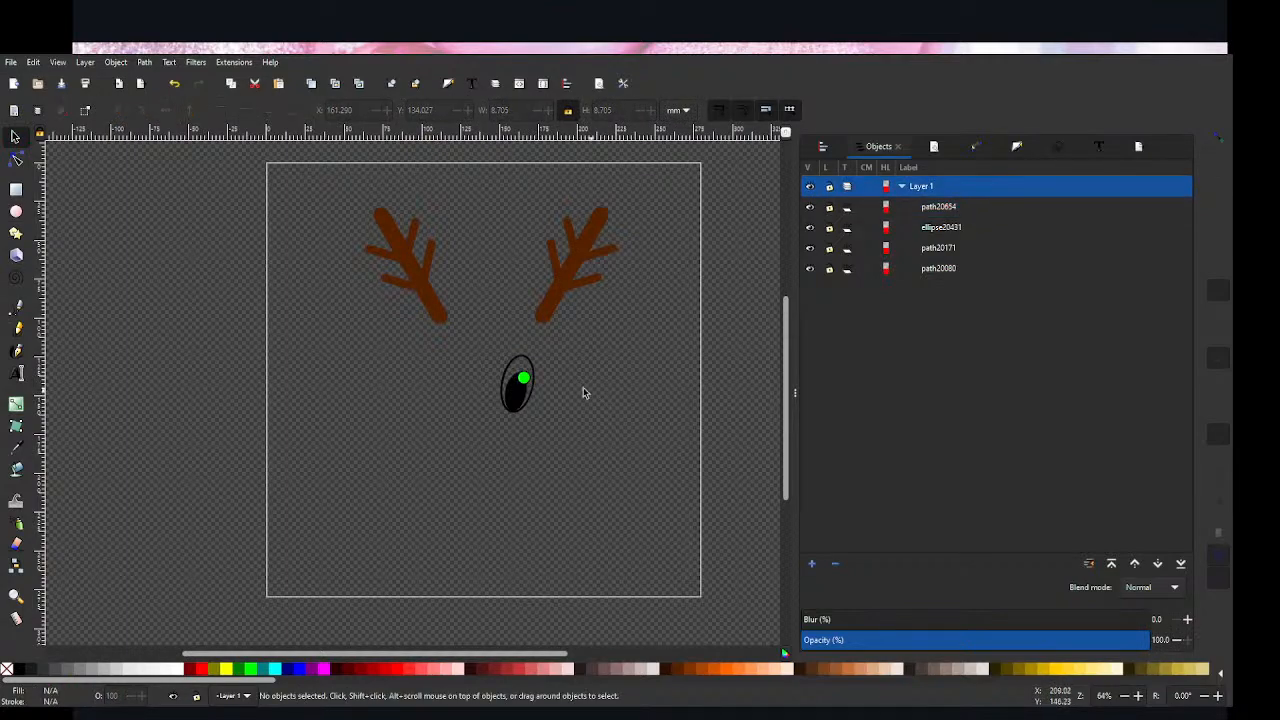
# Step: Lower the alpha of the green circle's fill to about 46
pyautogui.click(525, 380)
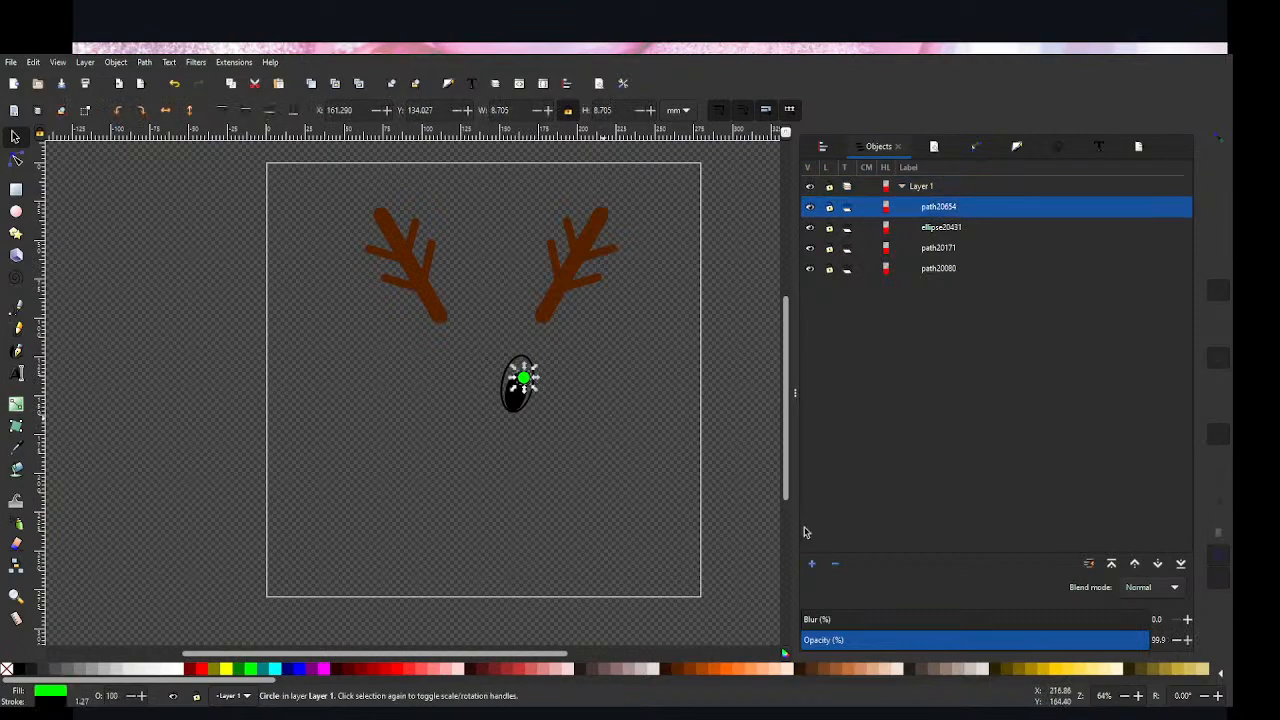
pyautogui.click(1016, 147)
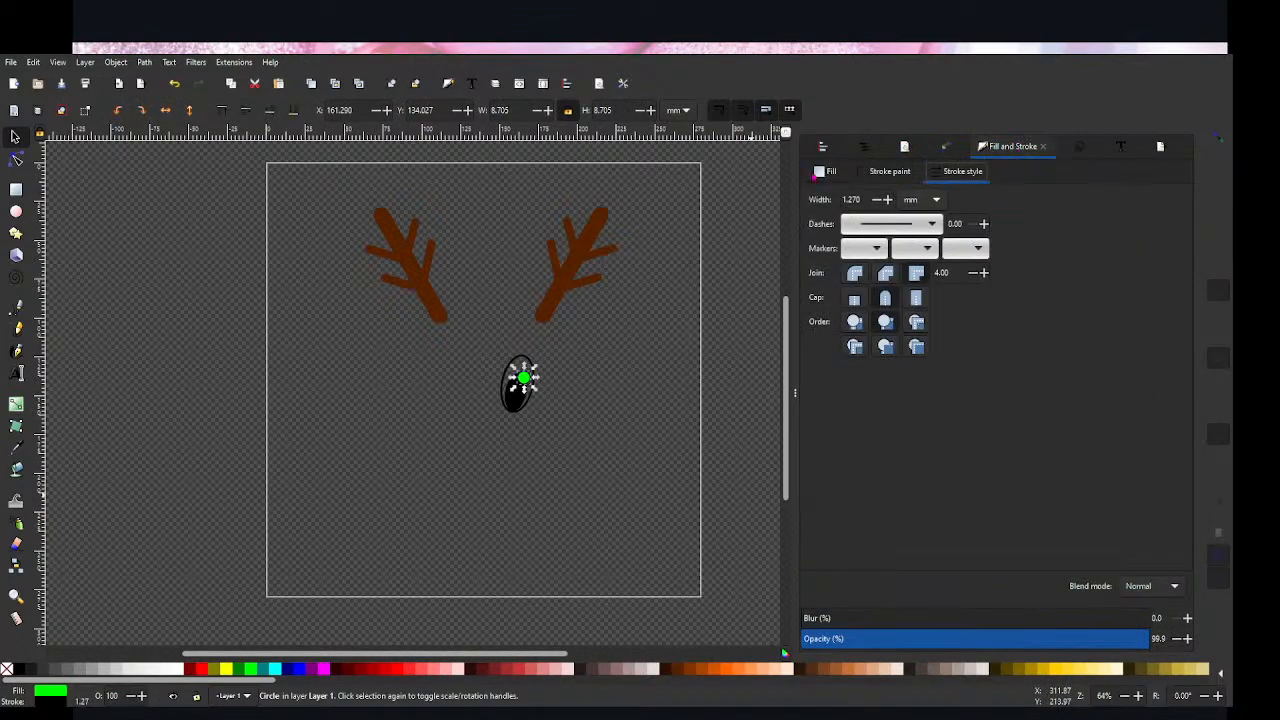
pyautogui.click(816, 176)
pyautogui.moveTo(1129, 537); pyautogui.dragTo(969, 538)
pyautogui.click(600, 447)
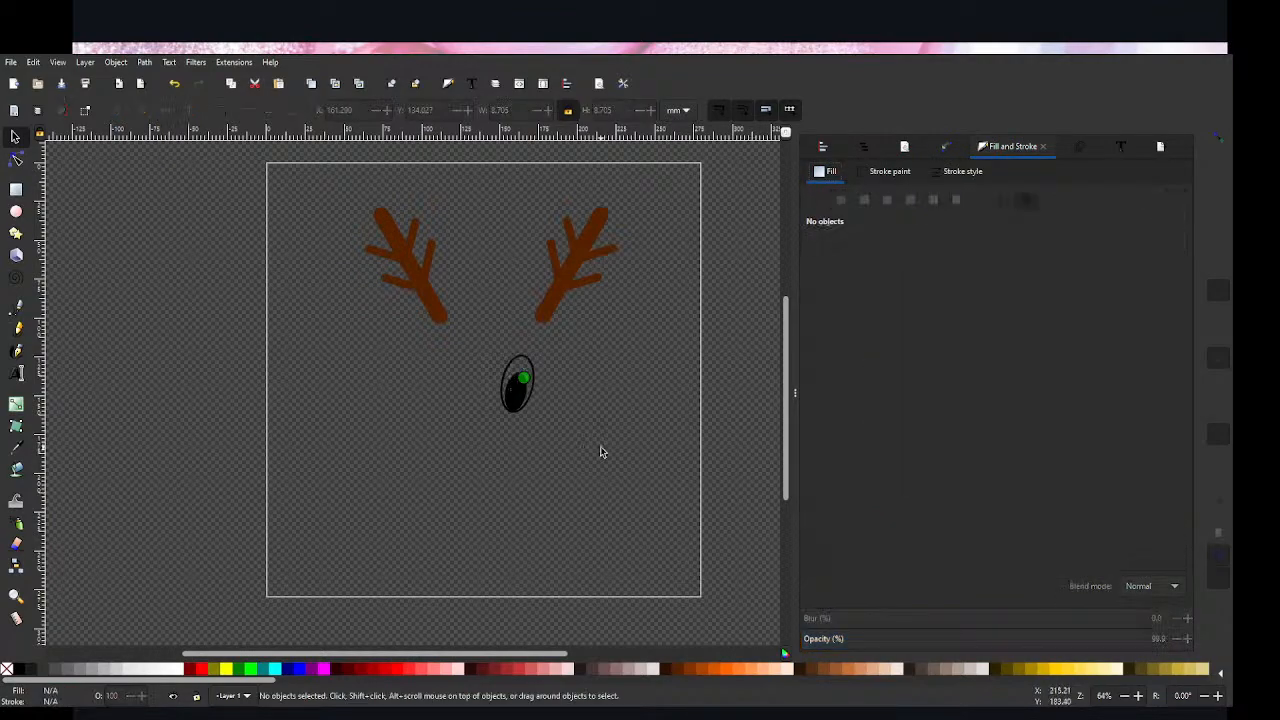
# Step: Nudge the translucent green circle slightly up and to the left over the pupil
pyautogui.click(528, 386)
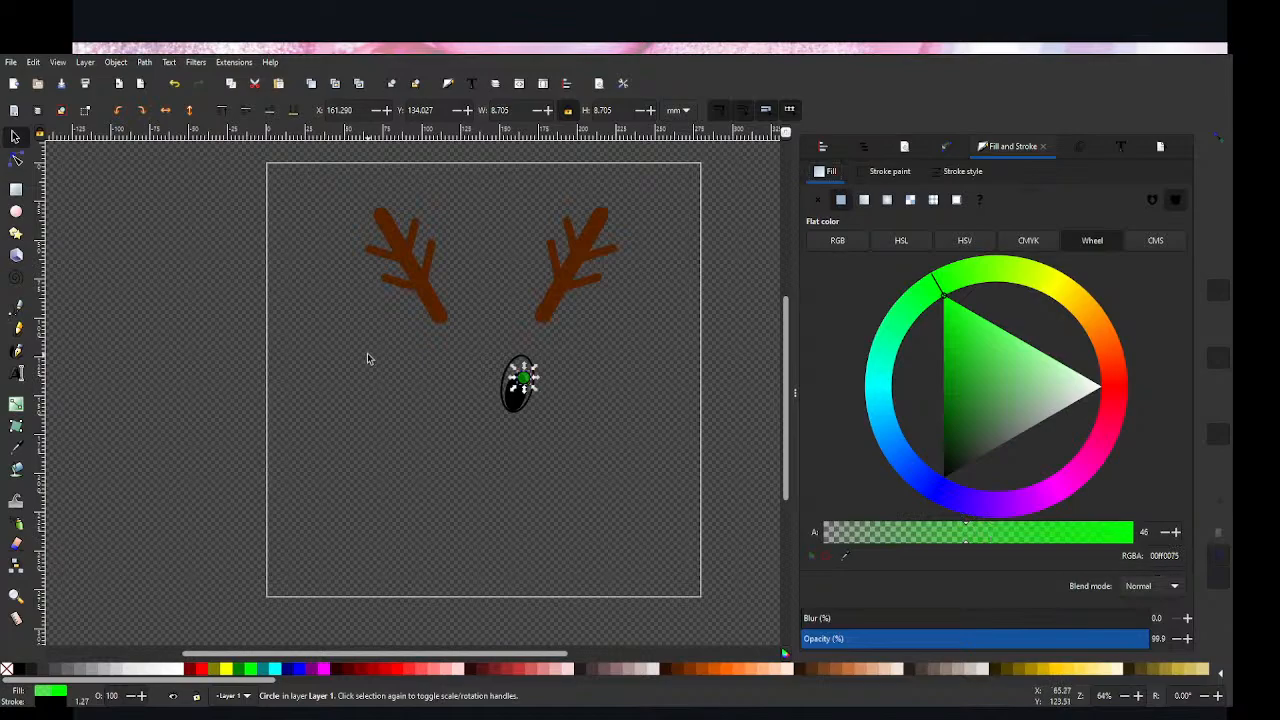
pyautogui.press('Up')
pyautogui.press('Up')
pyautogui.press('Left')
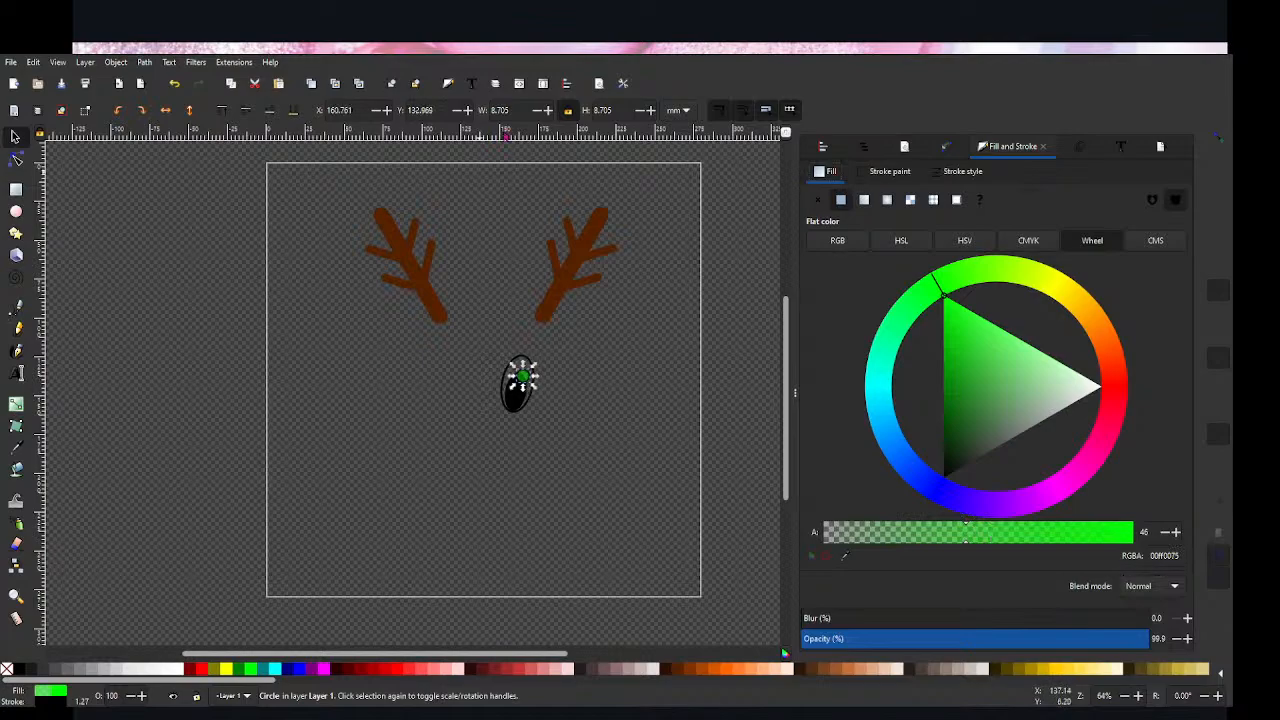
# Step: Shrink the translucent green circle over the pupil to about 6.6 mm in diameter
pyautogui.click(660, 506)
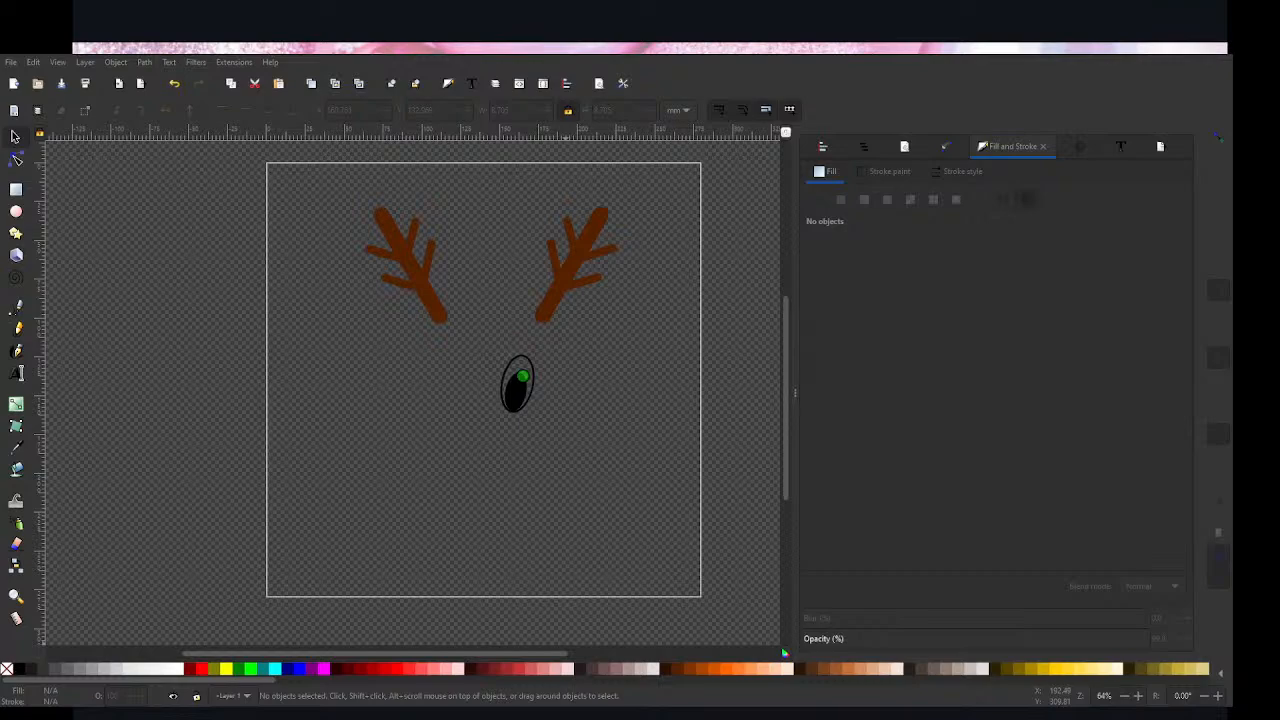
pyautogui.click(525, 381)
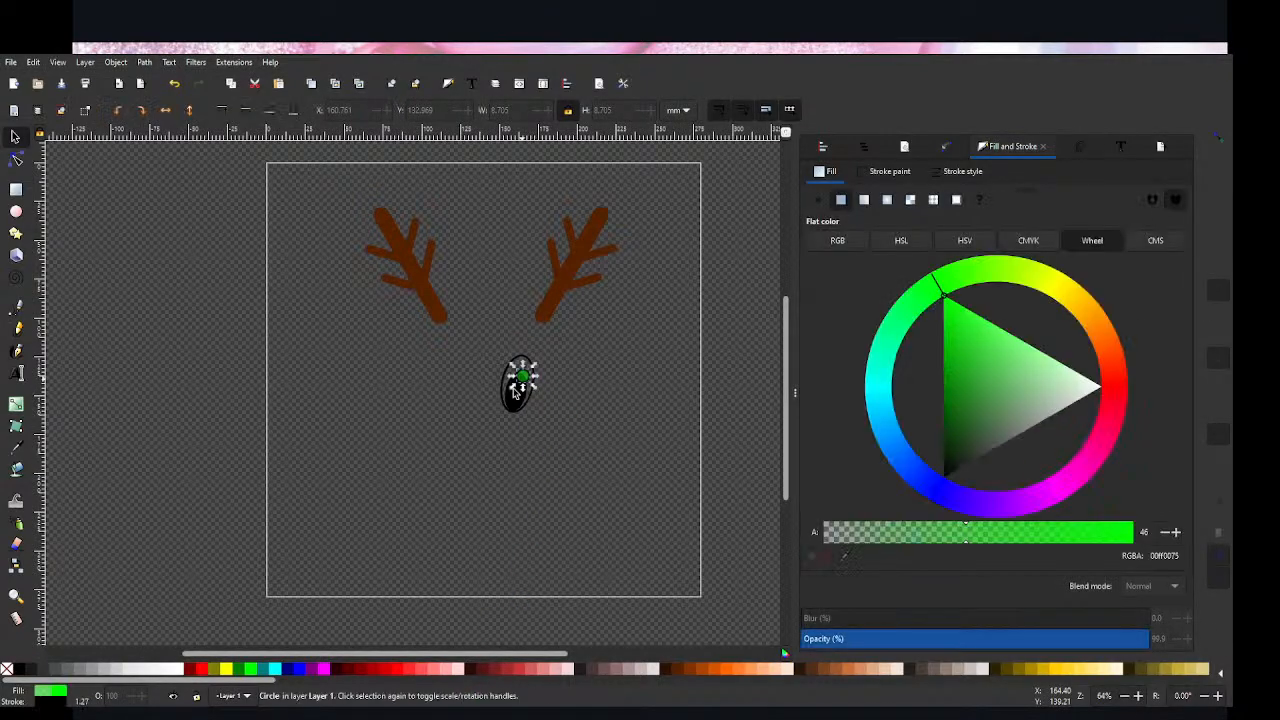
pyautogui.moveTo(534, 387); pyautogui.dragTo(524, 384)
pyautogui.click(643, 452)
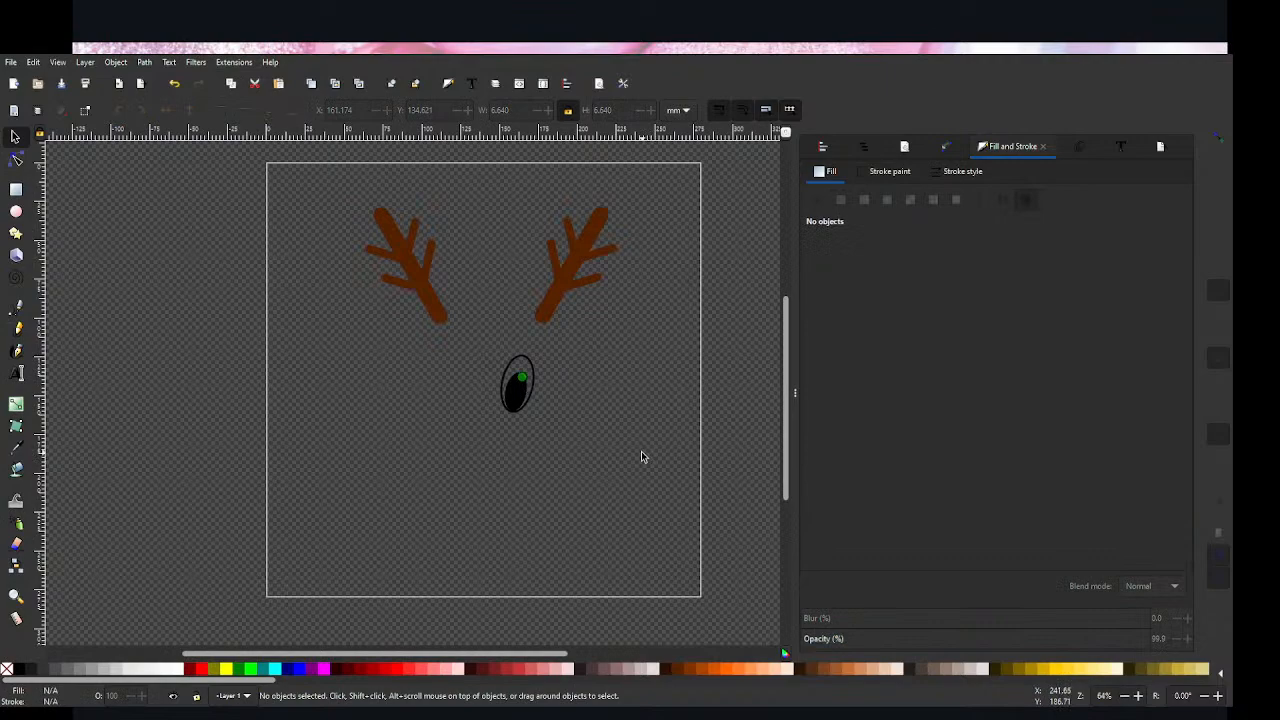
# Step: Cut the green circle out of the eye path with Difference to leave a highlight notch in the pupil
pyautogui.click(522, 378)
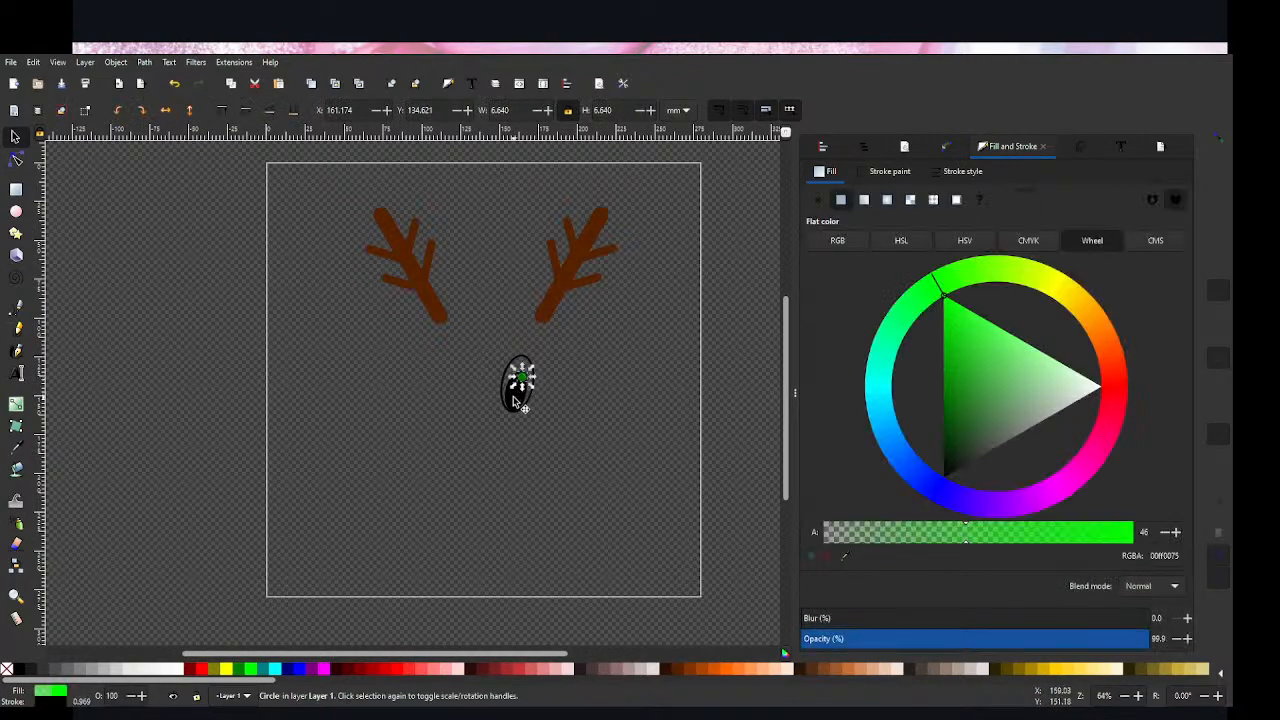
pyautogui.keyDown('shift'); pyautogui.click(515, 403); pyautogui.keyUp('shift')
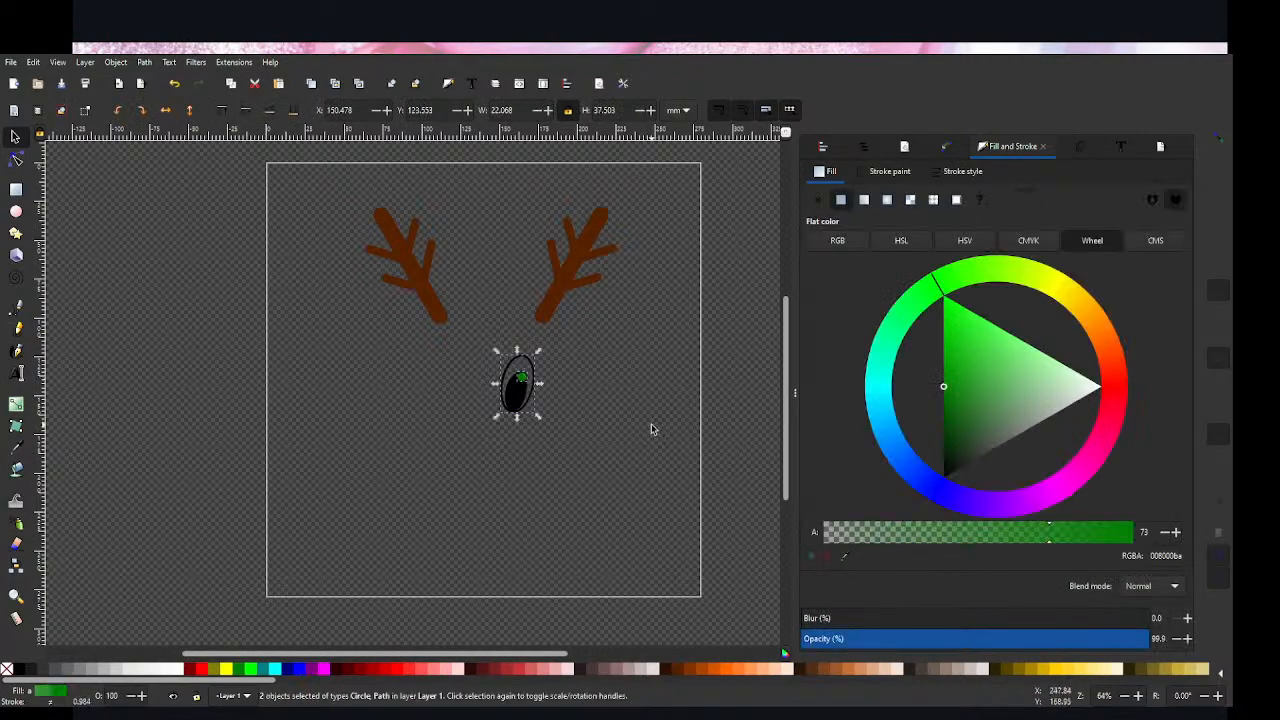
pyautogui.hotkey('ctrl', '-')
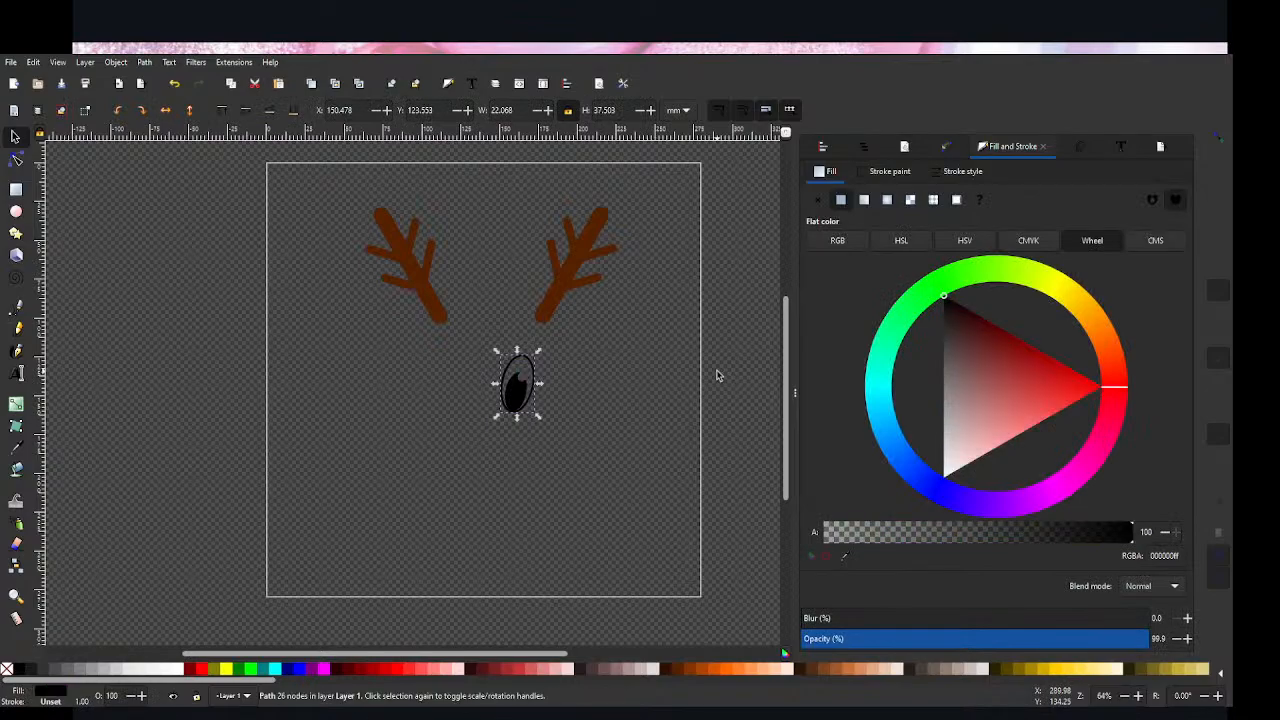
pyautogui.click(625, 545)
# Step: Duplicate the eye, place the copy to its left and flip it horizontally to mirror the original
pyautogui.click(517, 398)
pyautogui.hotkey('ctrl', 'd')
pyautogui.moveTo(512, 395); pyautogui.dragTo(455, 400)
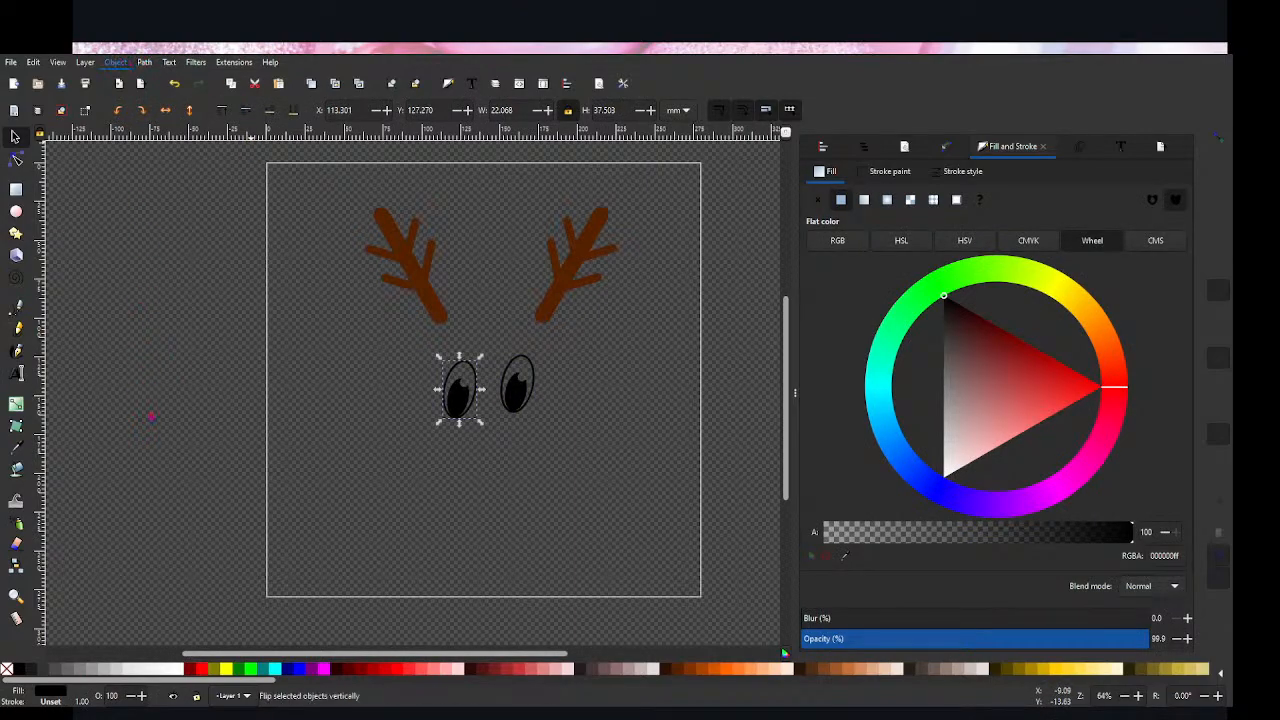
pyautogui.moveTo(467, 405); pyautogui.dragTo(466, 393)
# Step: Align the two eyes with each other by centring them on the horizontal axis, relative to the last selected
pyautogui.keyDown('shift'); pyautogui.click(518, 390); pyautogui.keyUp('shift')
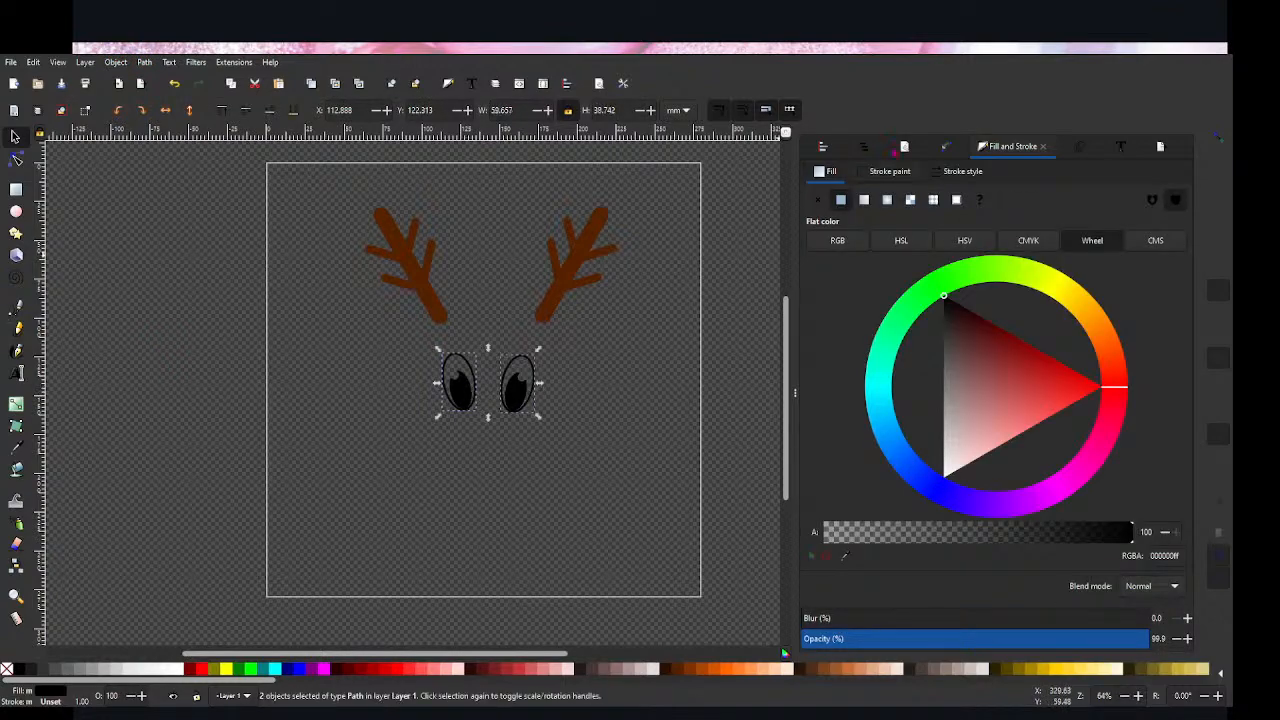
pyautogui.click(863, 146)
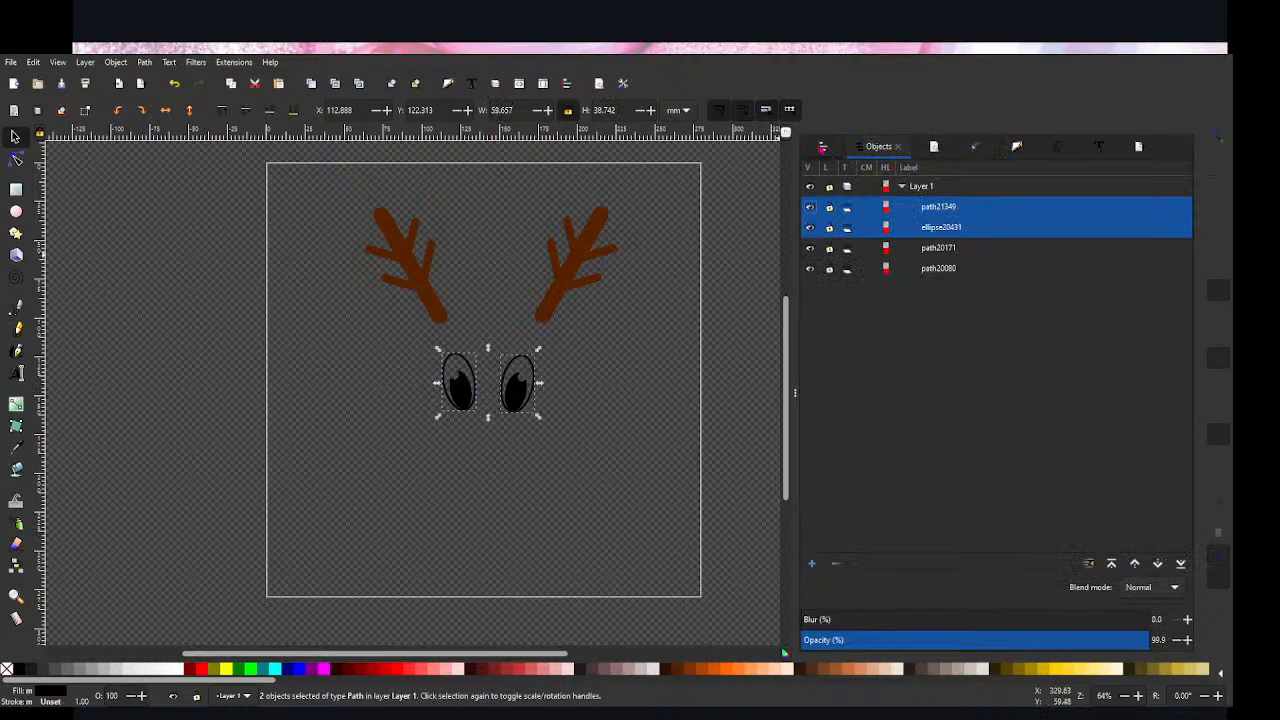
pyautogui.click(823, 147)
pyautogui.click(1094, 228)
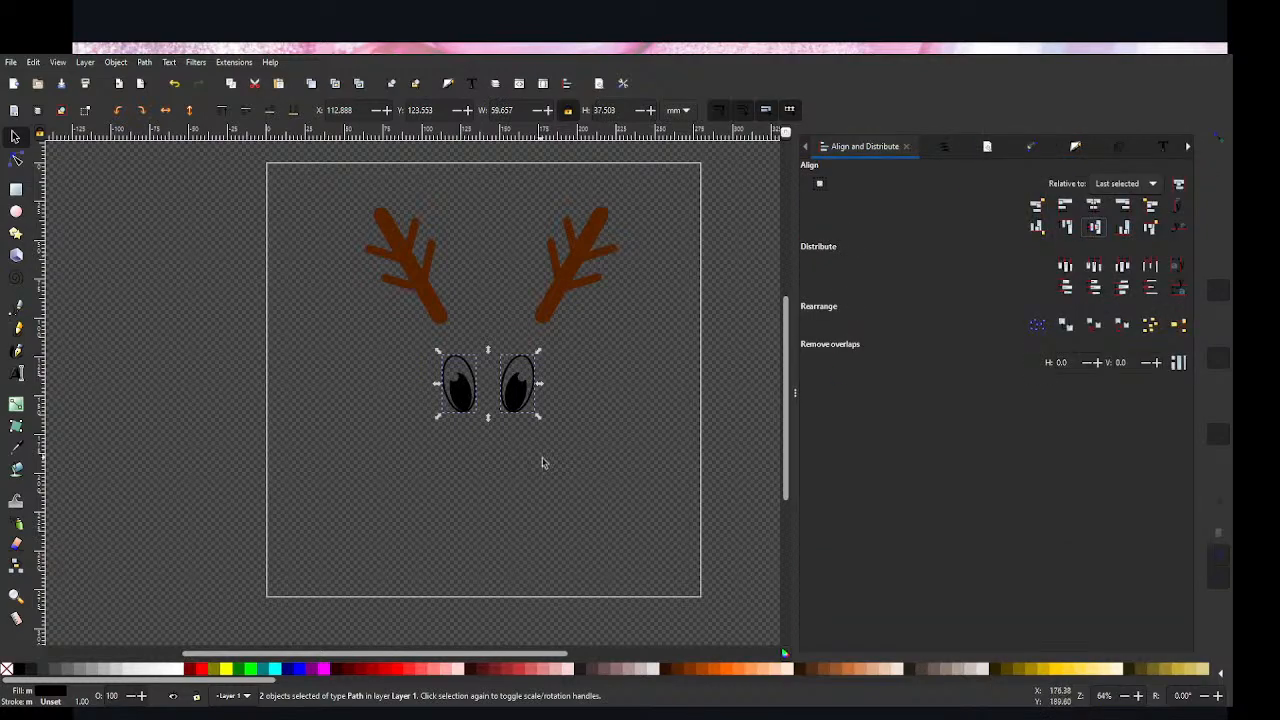
pyautogui.click(577, 451)
# Step: Combine the two eyes into a single path
pyautogui.moveTo(591, 451); pyautogui.dragTo(409, 357)
pyautogui.hotkey('ctrl', 'k')
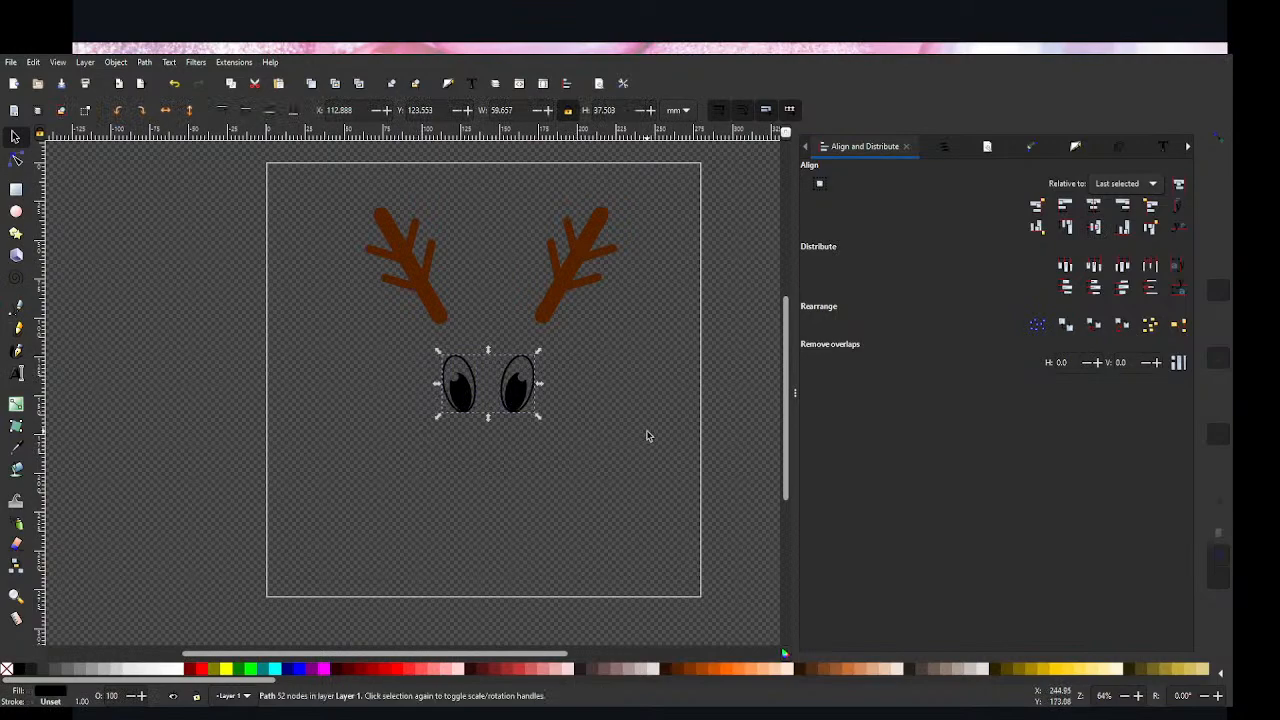
pyautogui.click(501, 535)
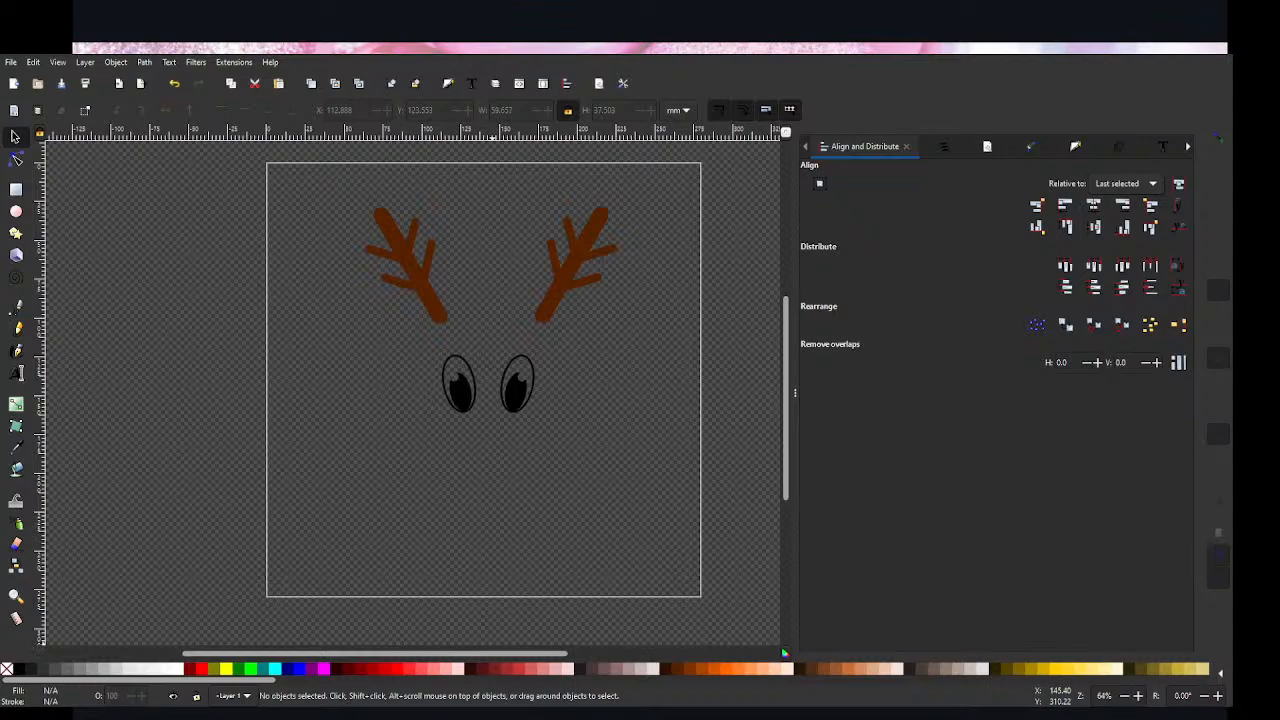
# Step: Draw a red ellipse about 31 mm wide and 15 mm high below and between the eyes as the nose
pyautogui.click(16, 211)
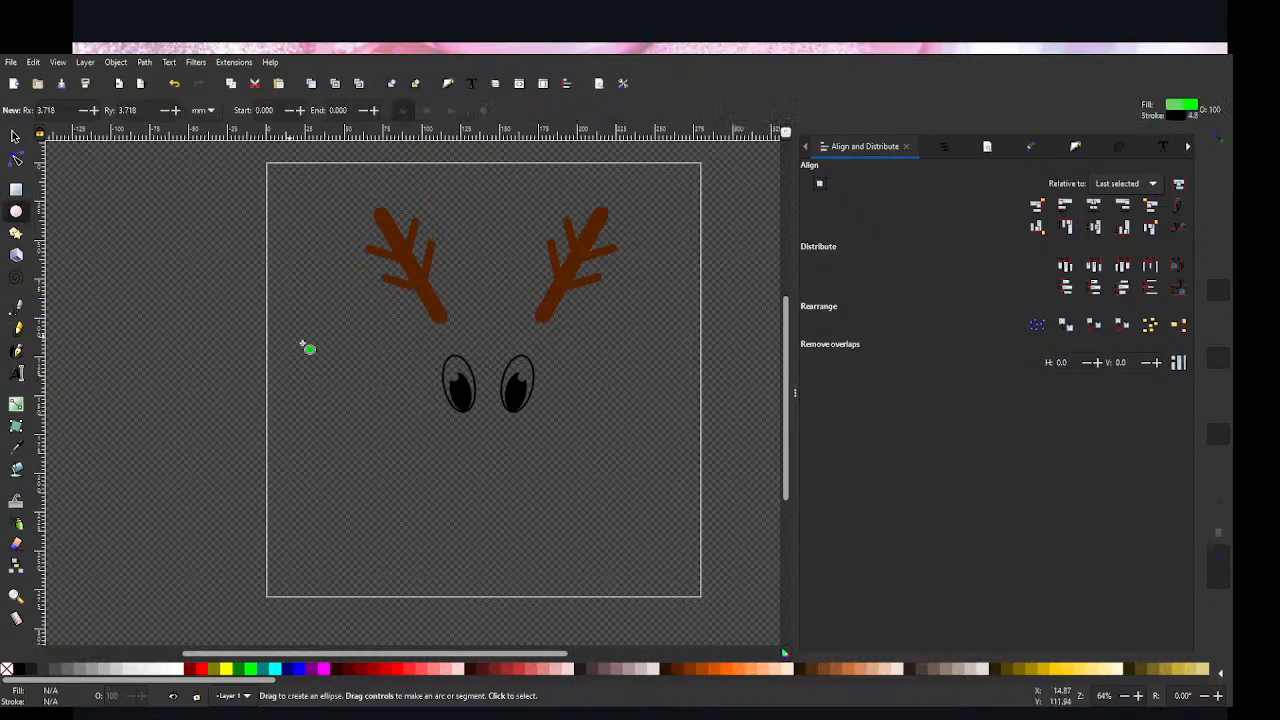
pyautogui.click(202, 669)
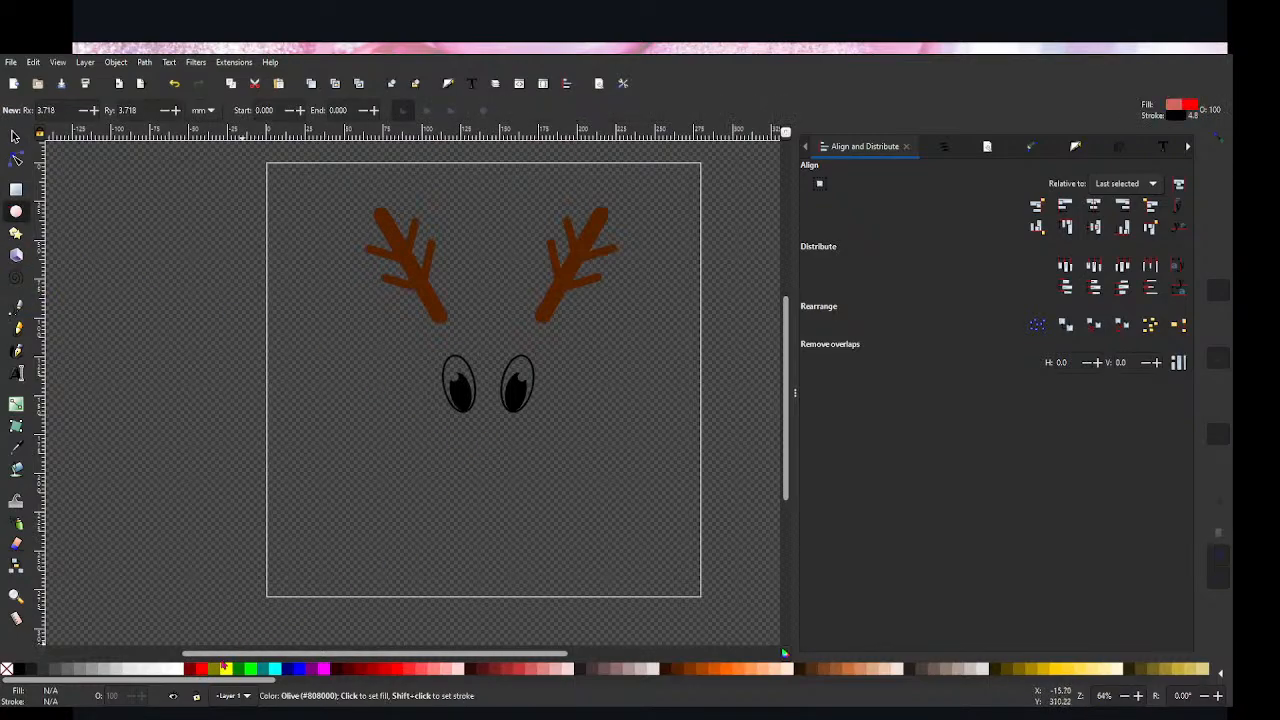
pyautogui.moveTo(471, 435)
pyautogui.mouseDown()
pyautogui.moveTo(520, 455)
pyautogui.moveTo(477, 436)
pyautogui.mouseUp()
pyautogui.click(15, 137)
pyautogui.click(582, 435)
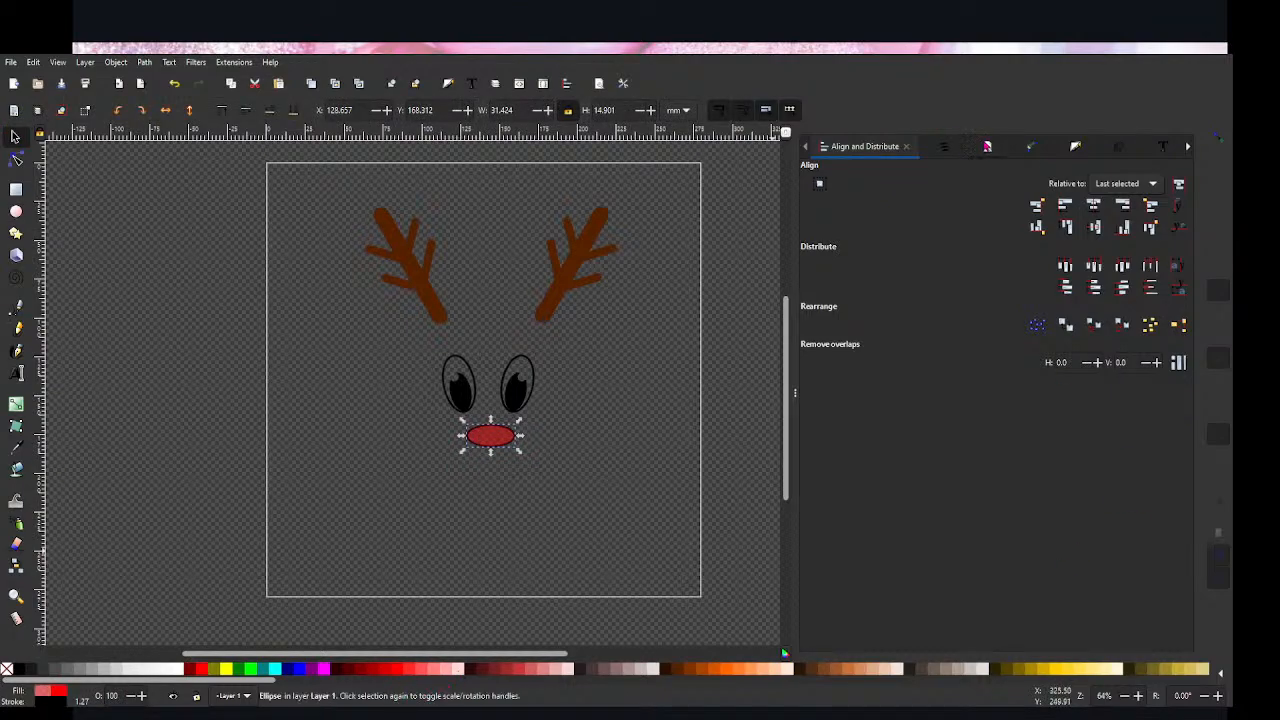
# Step: Raise the alpha of the nose's red fill to 100 and remove its stroke
pyautogui.click(987, 147)
pyautogui.click(1076, 148)
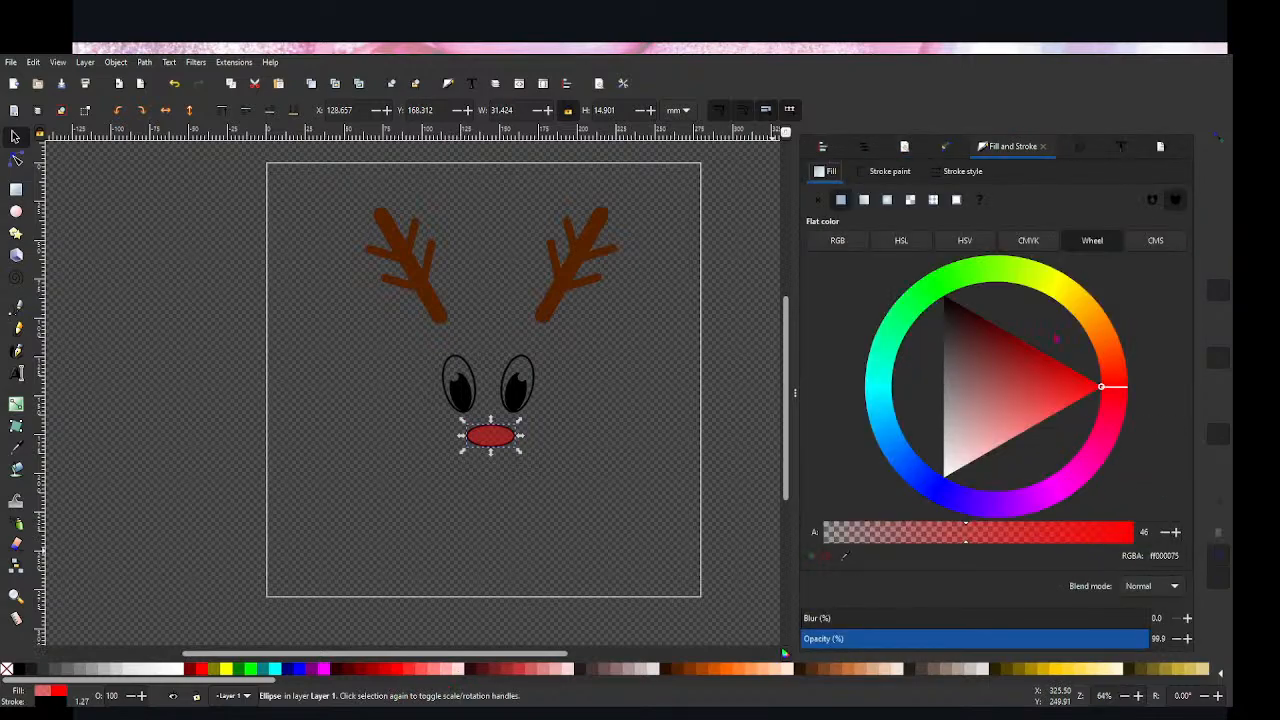
pyautogui.moveTo(966, 531); pyautogui.dragTo(1140, 532)
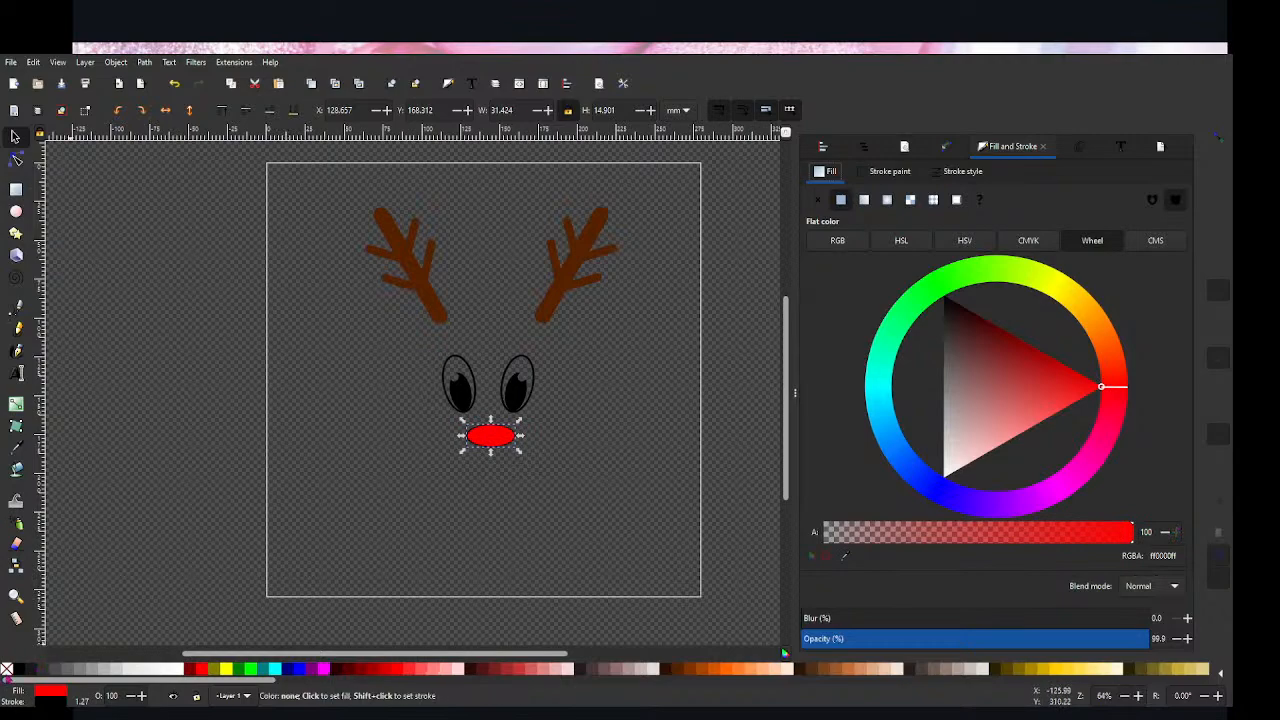
pyautogui.keyDown('shift'); pyautogui.click(7, 669); pyautogui.keyUp('shift')
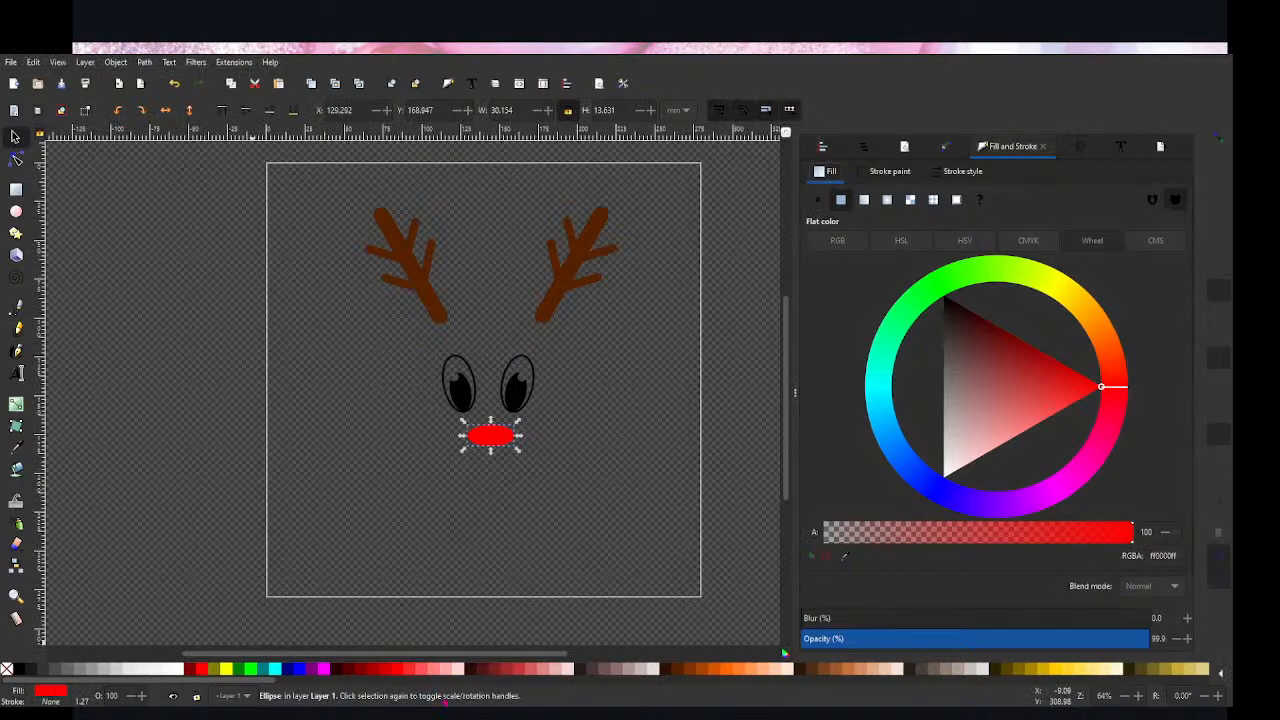
pyautogui.click(335, 488)
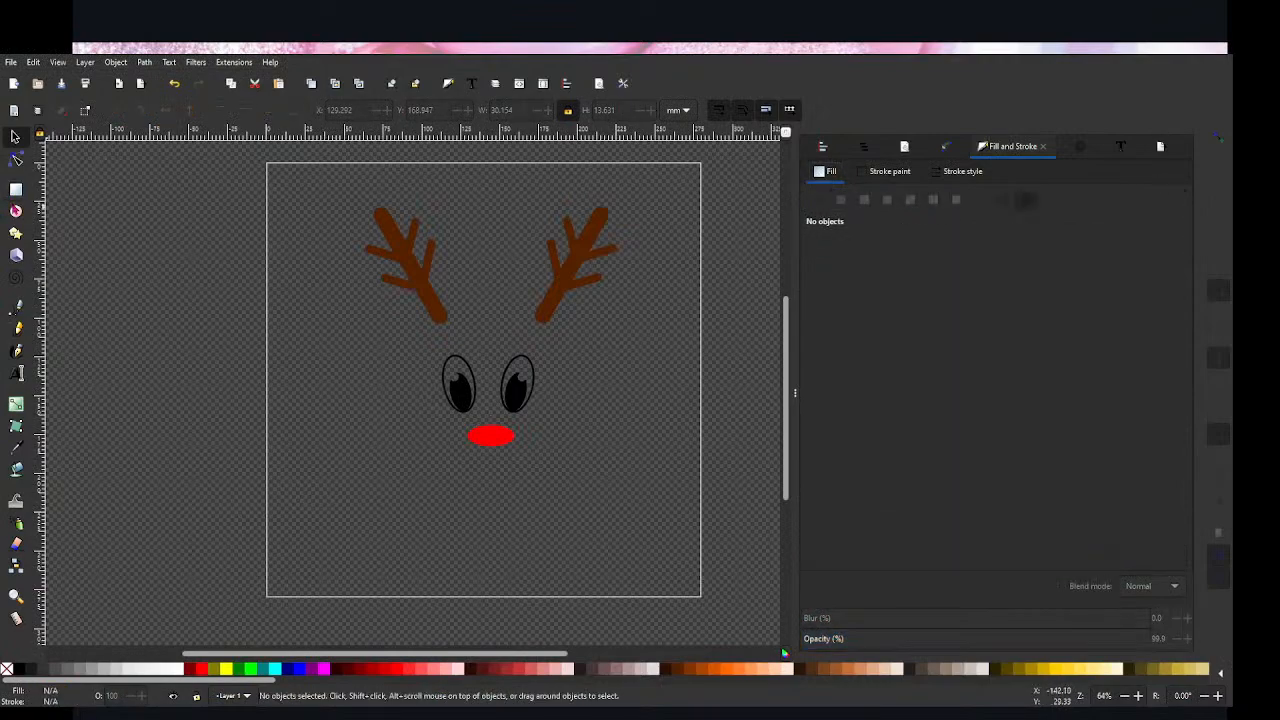
# Step: Draw a horizontal line about 25.6 mm long just below the left eye and bend its middle slightly upward
pyautogui.click(17, 307)
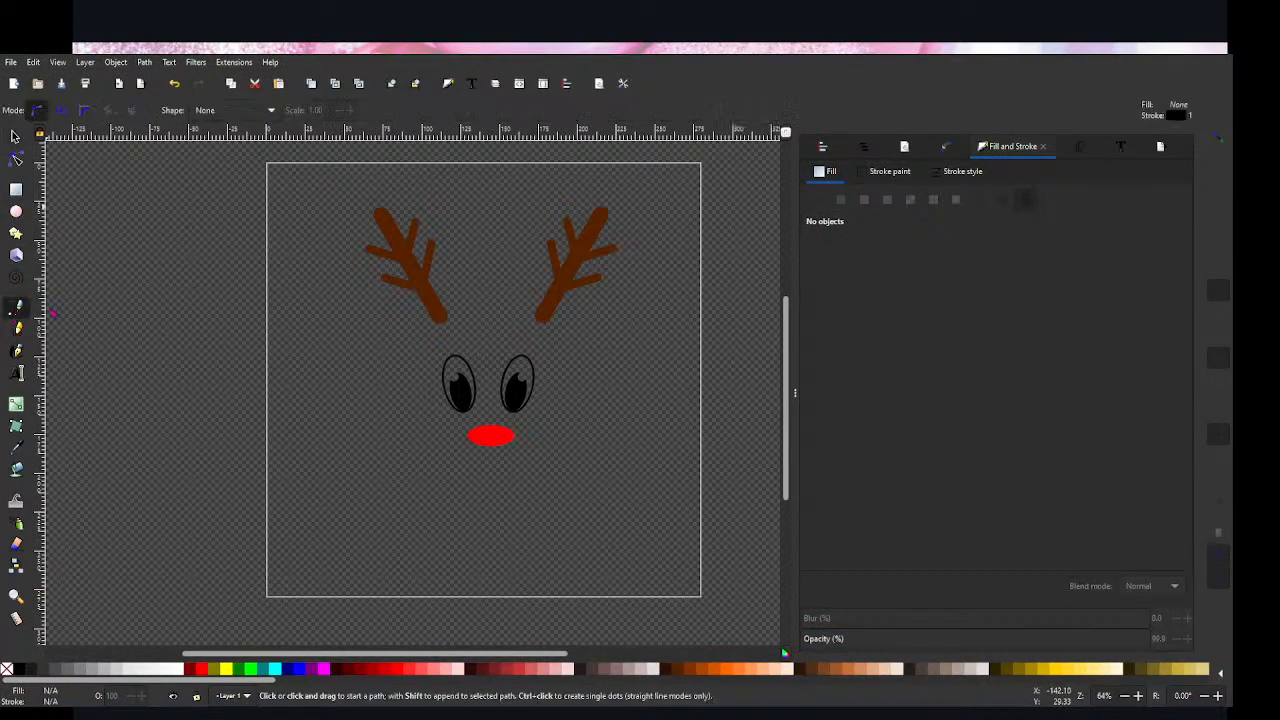
pyautogui.click(446, 424)
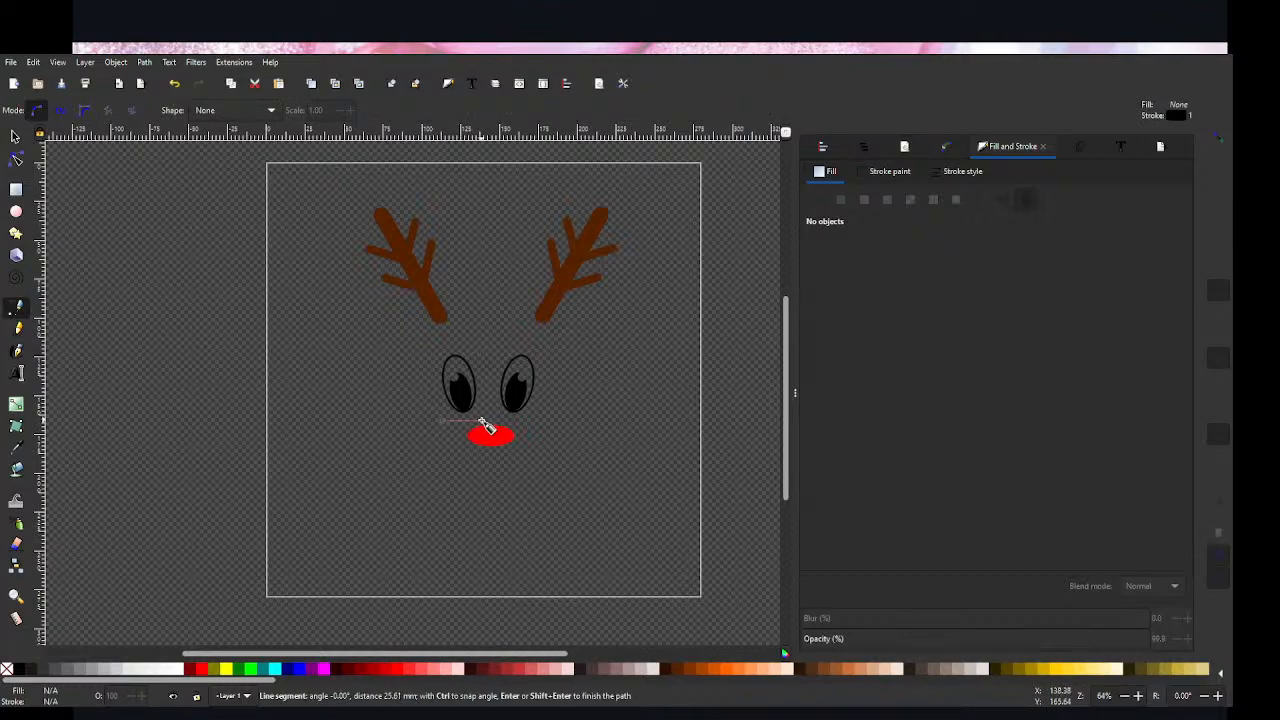
pyautogui.click(485, 425)
pyautogui.press('Return')
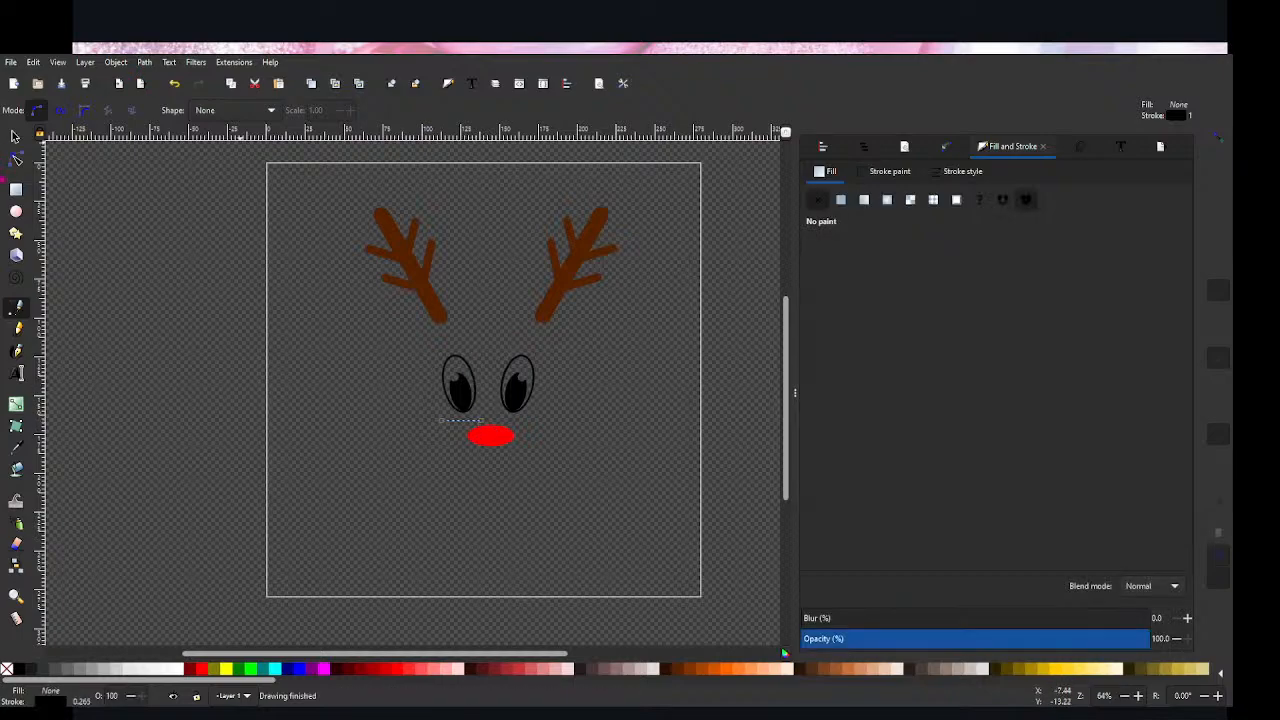
pyautogui.press('n')
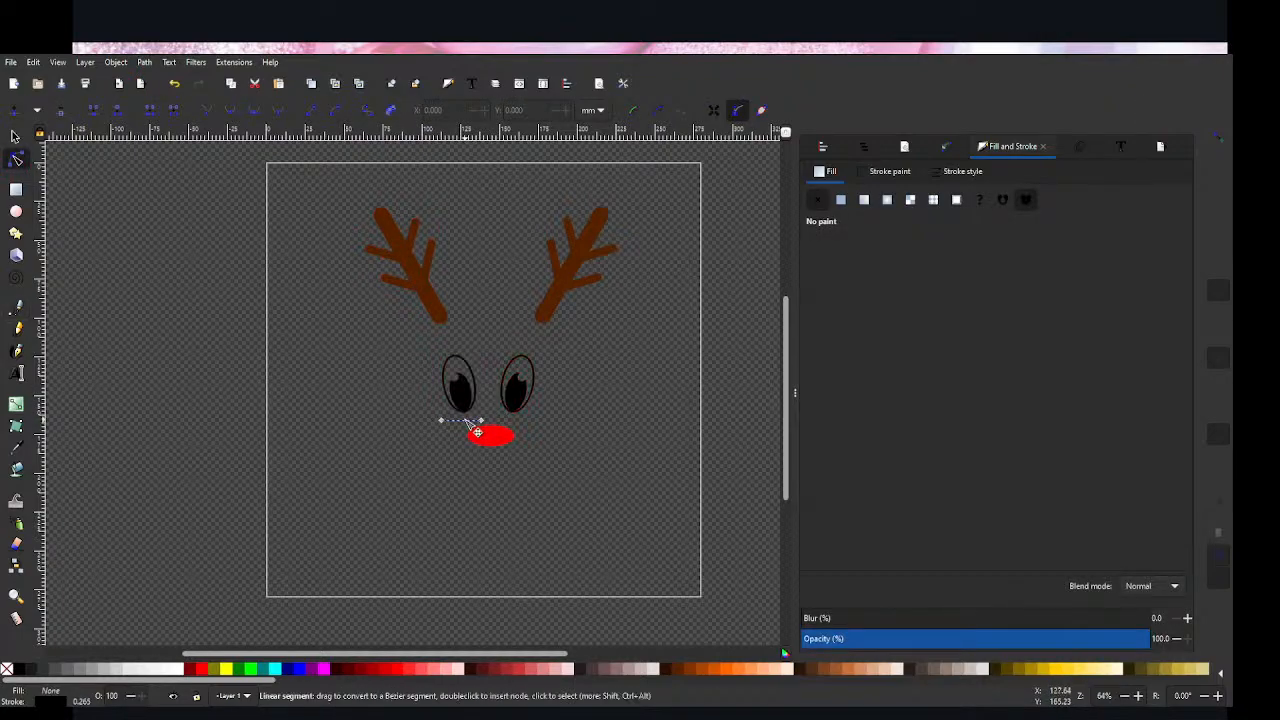
pyautogui.moveTo(462, 420); pyautogui.dragTo(463, 415)
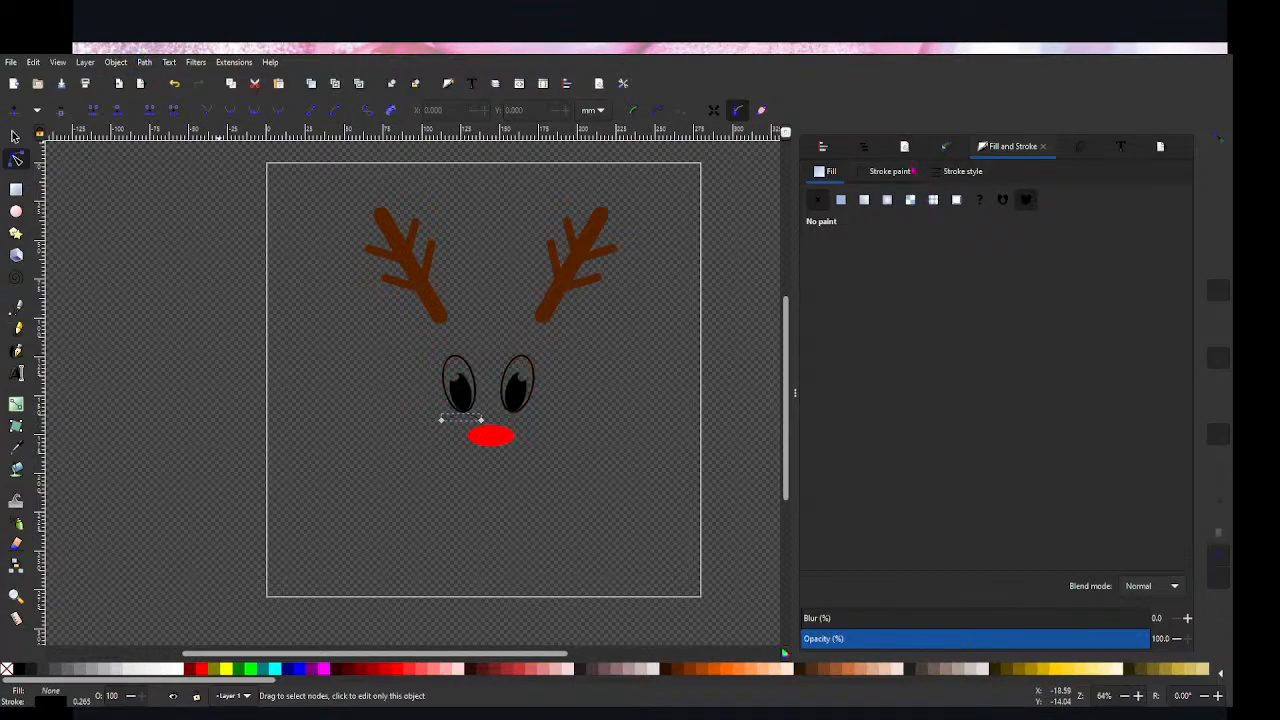
# Step: Switch the curved line's stroke width unit to inches and set the width to 0.1 in
pyautogui.click(880, 172)
pyautogui.click(946, 171)
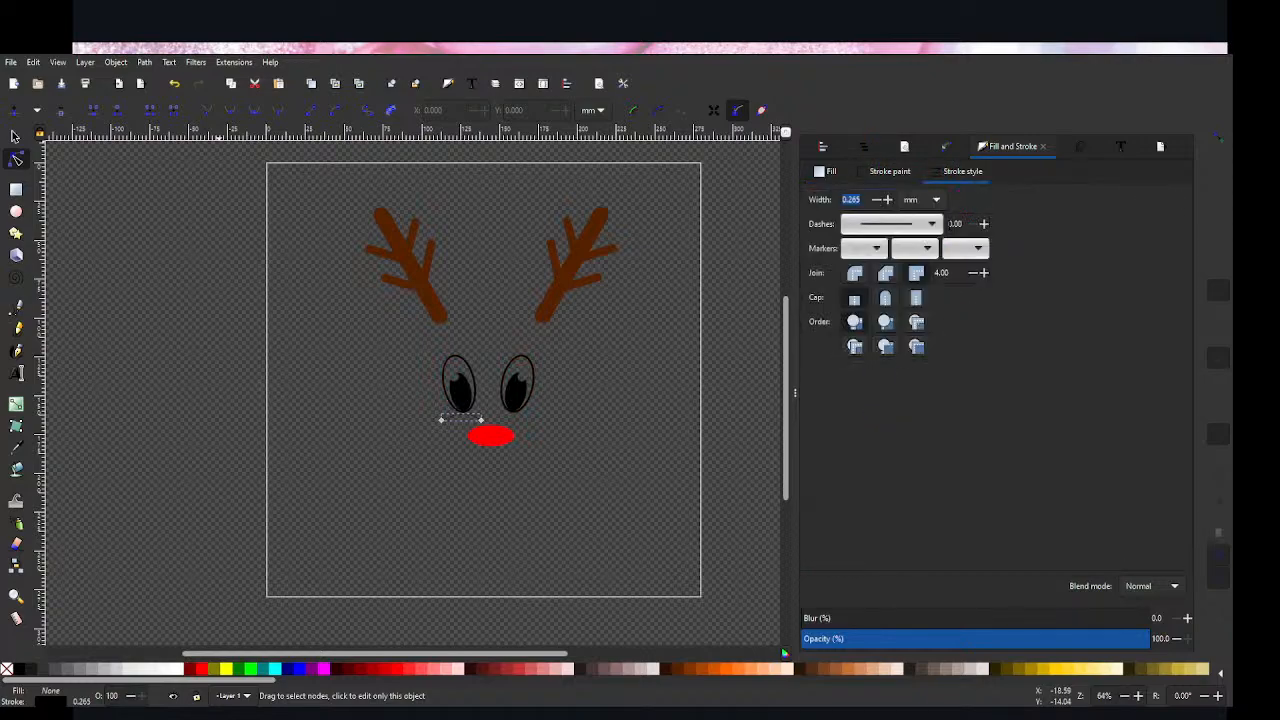
pyautogui.click(917, 202)
pyautogui.click(917, 176)
pyautogui.click(887, 200)
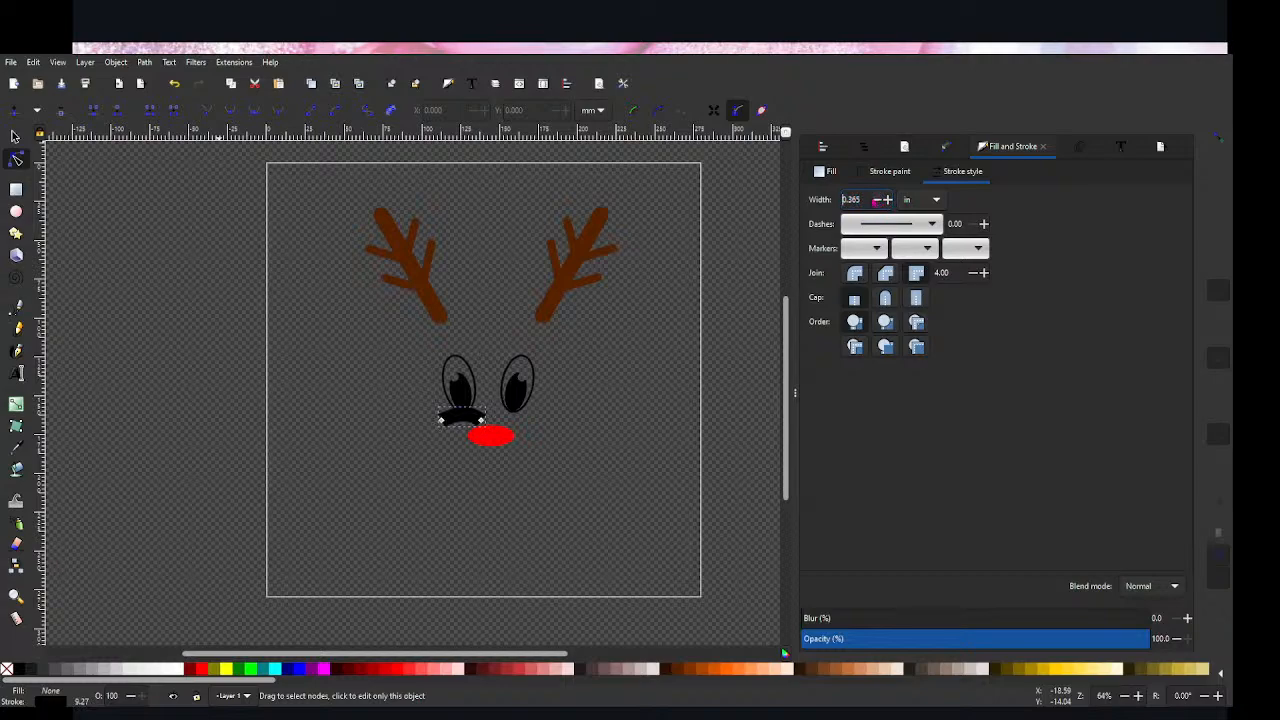
pyautogui.write('0.1')
pyautogui.press('Return')
pyautogui.press('s')
pyautogui.click(429, 423)
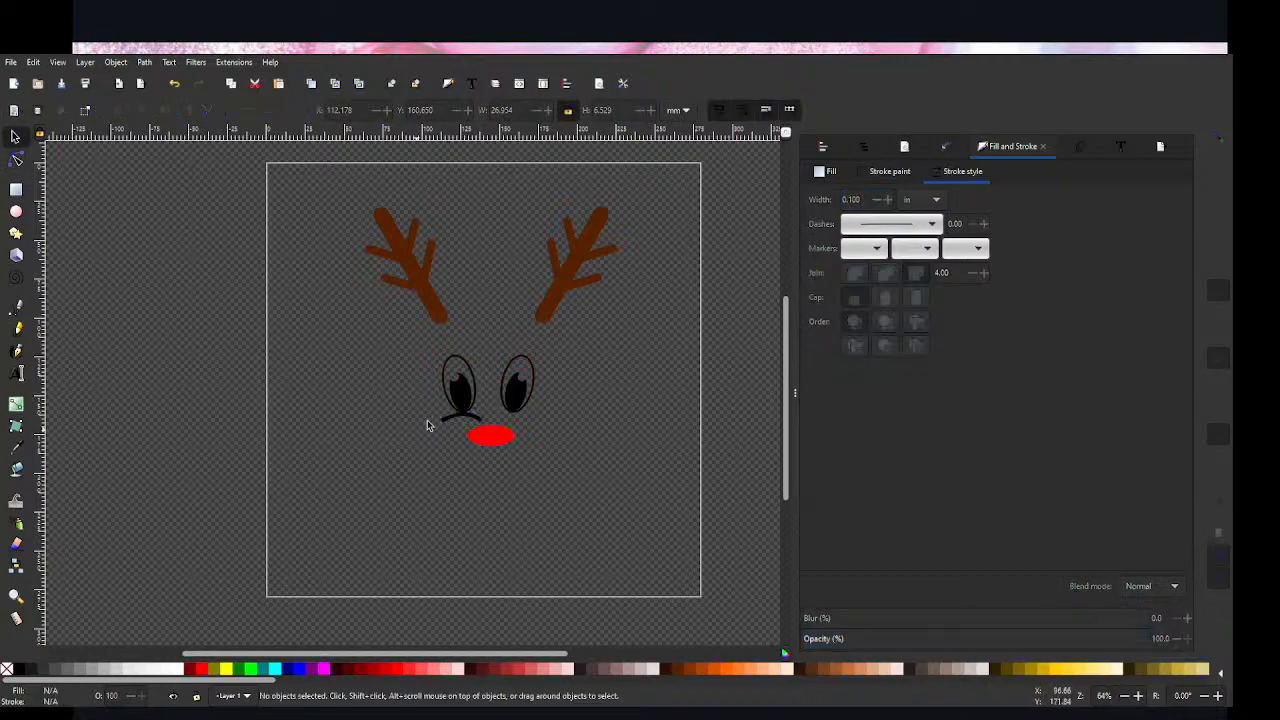
# Step: Move the curved line up slightly so it touches the bottom of the left eye
pyautogui.moveTo(463, 414)
pyautogui.mouseDown()
pyautogui.moveTo(470, 422)
pyautogui.moveTo(465, 412)
pyautogui.mouseUp()
pyautogui.click(459, 522)
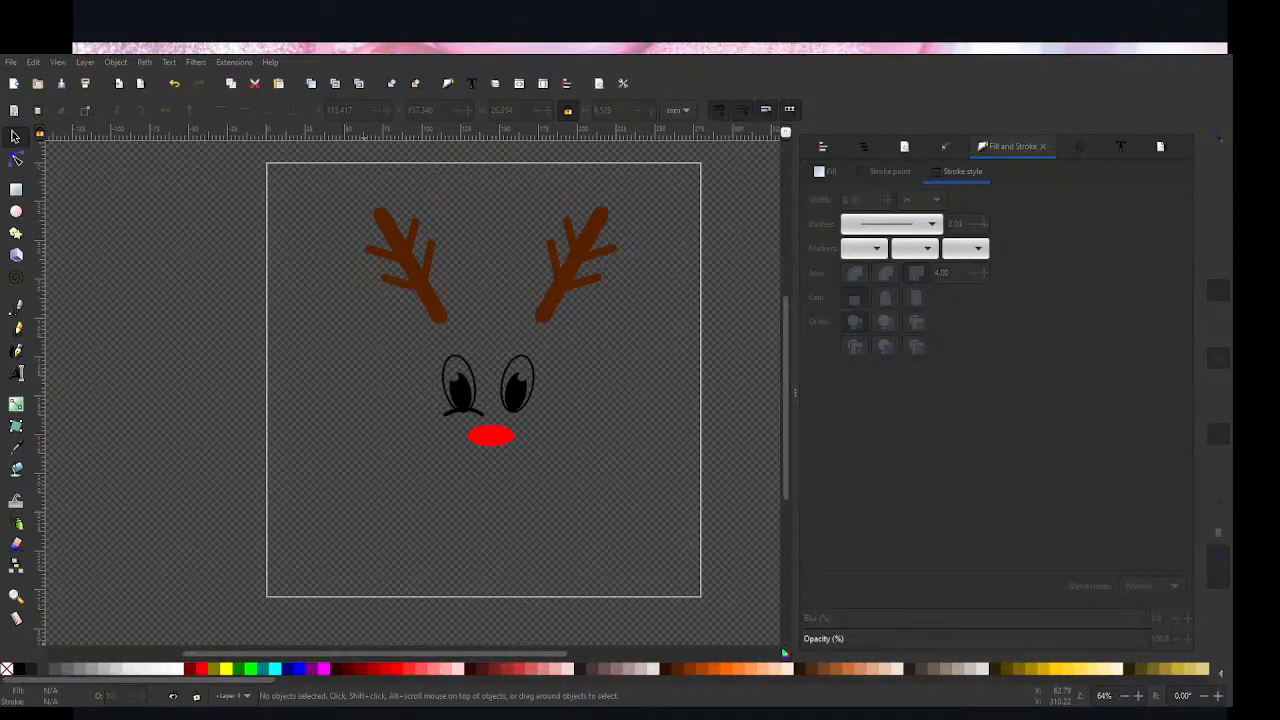
pyautogui.click(550, 411)
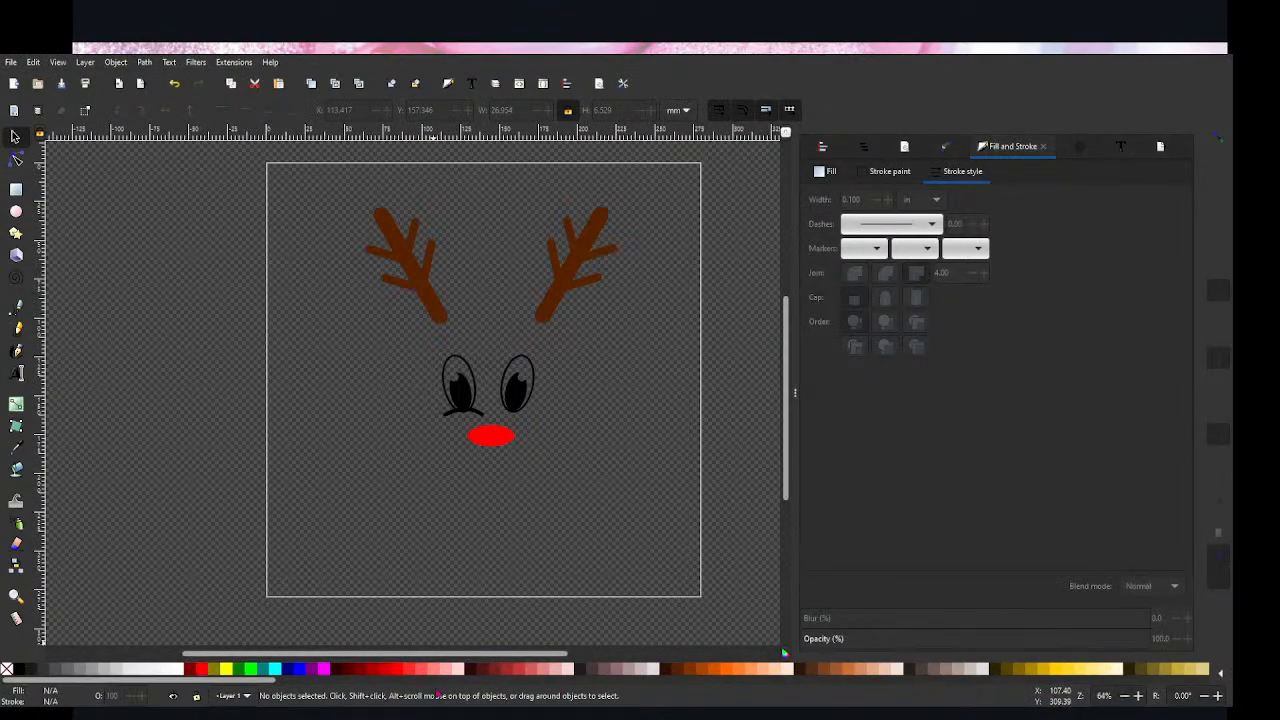
# Step: Set the curved line's stroke width to 0.050 in
pyautogui.click(463, 412)
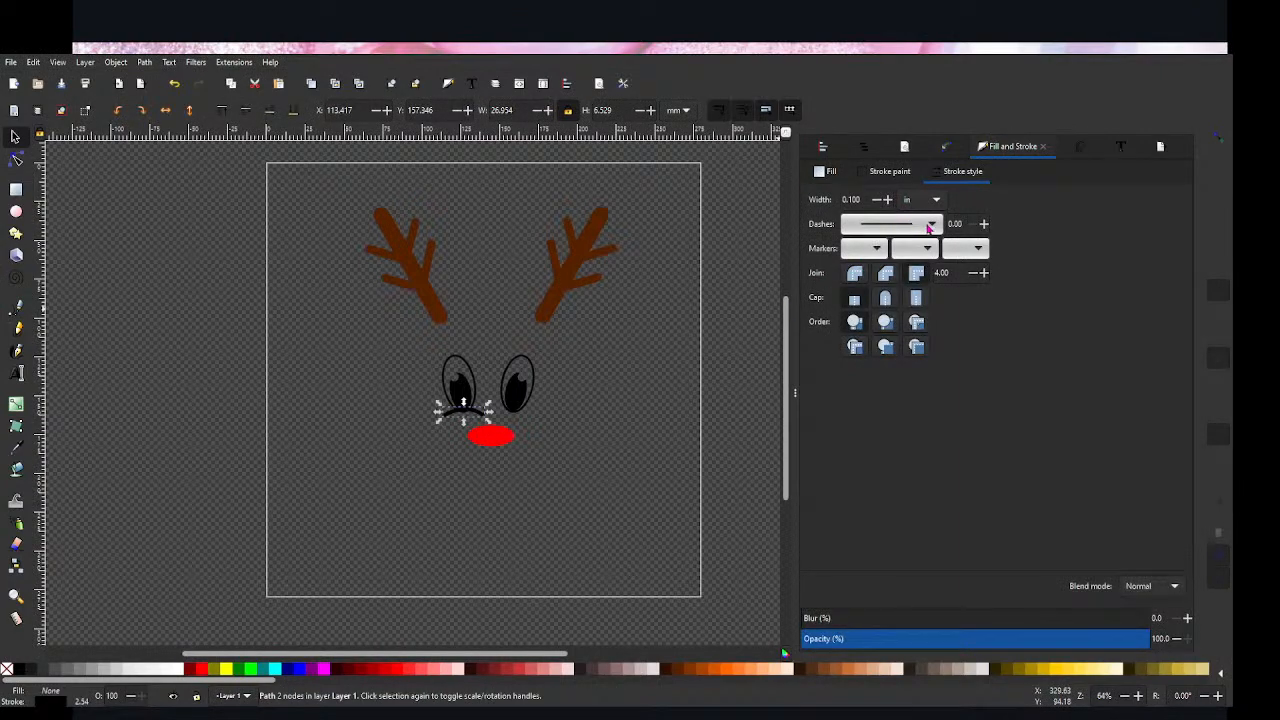
pyautogui.moveTo(861, 199); pyautogui.dragTo(850, 200)
pyautogui.press('BackSpace')
pyautogui.write('050')
pyautogui.press('Return')
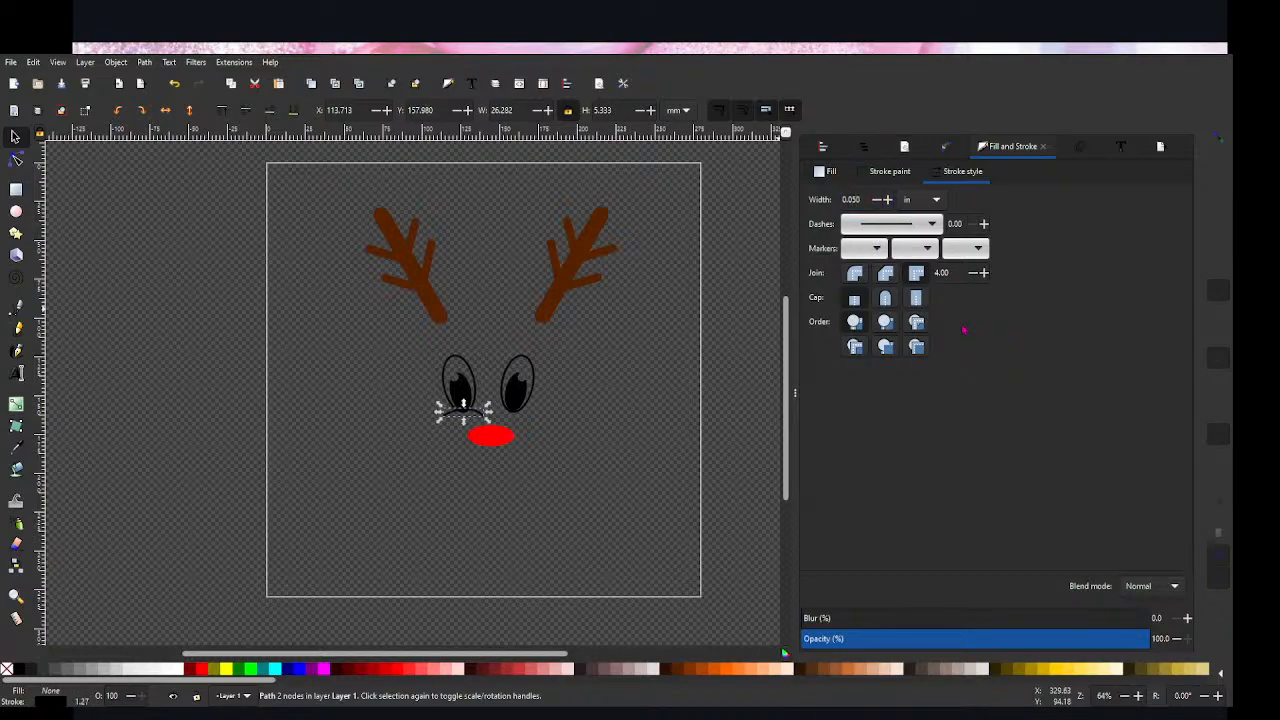
pyautogui.click(615, 464)
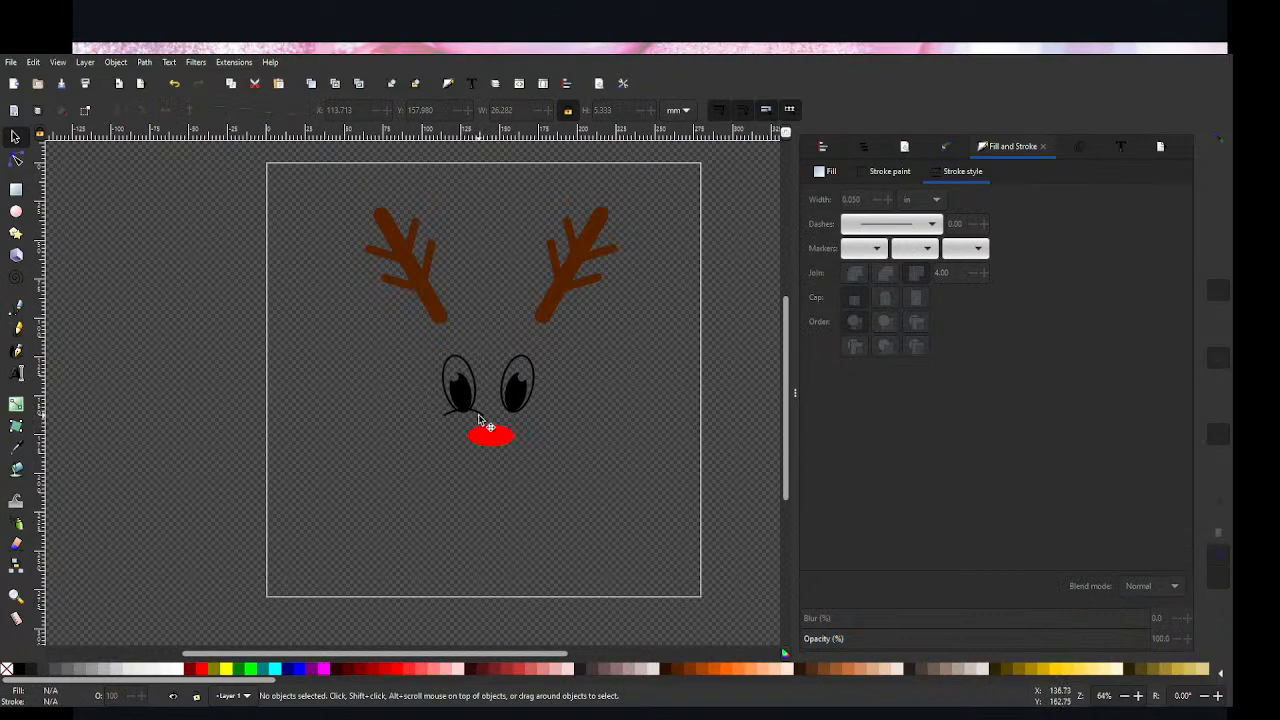
pyautogui.click(478, 414)
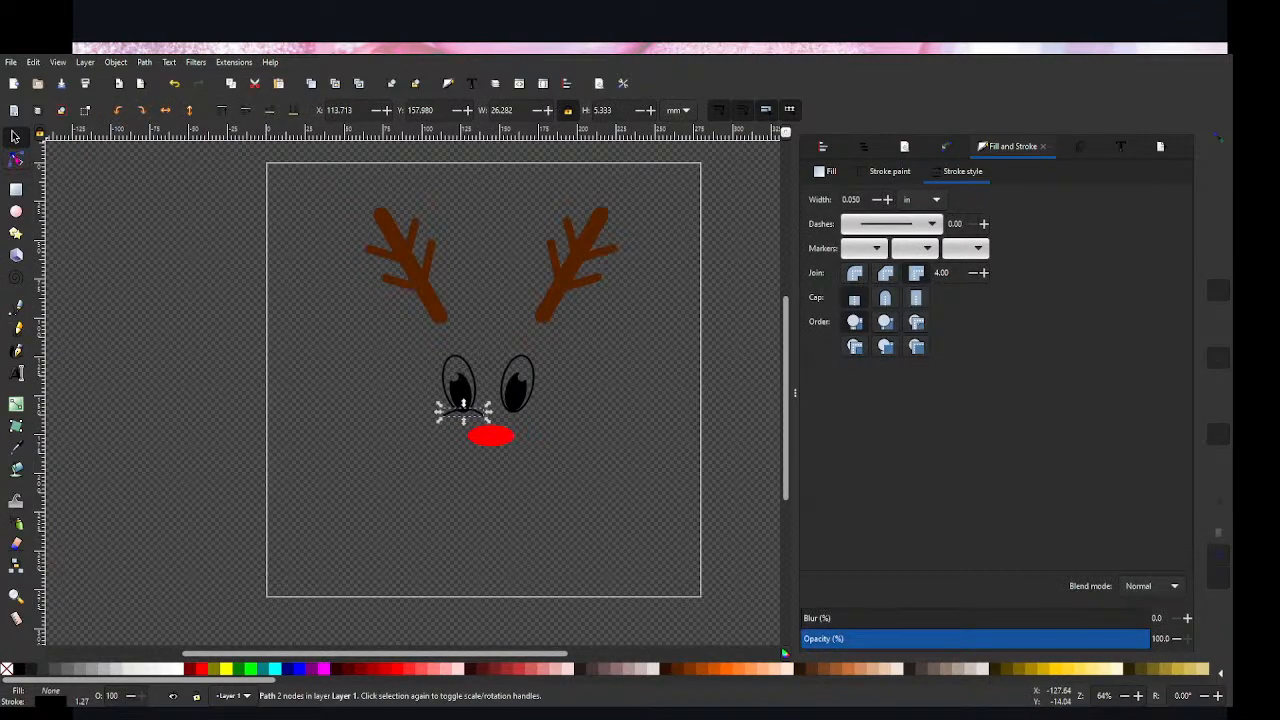
pyautogui.click(16, 308)
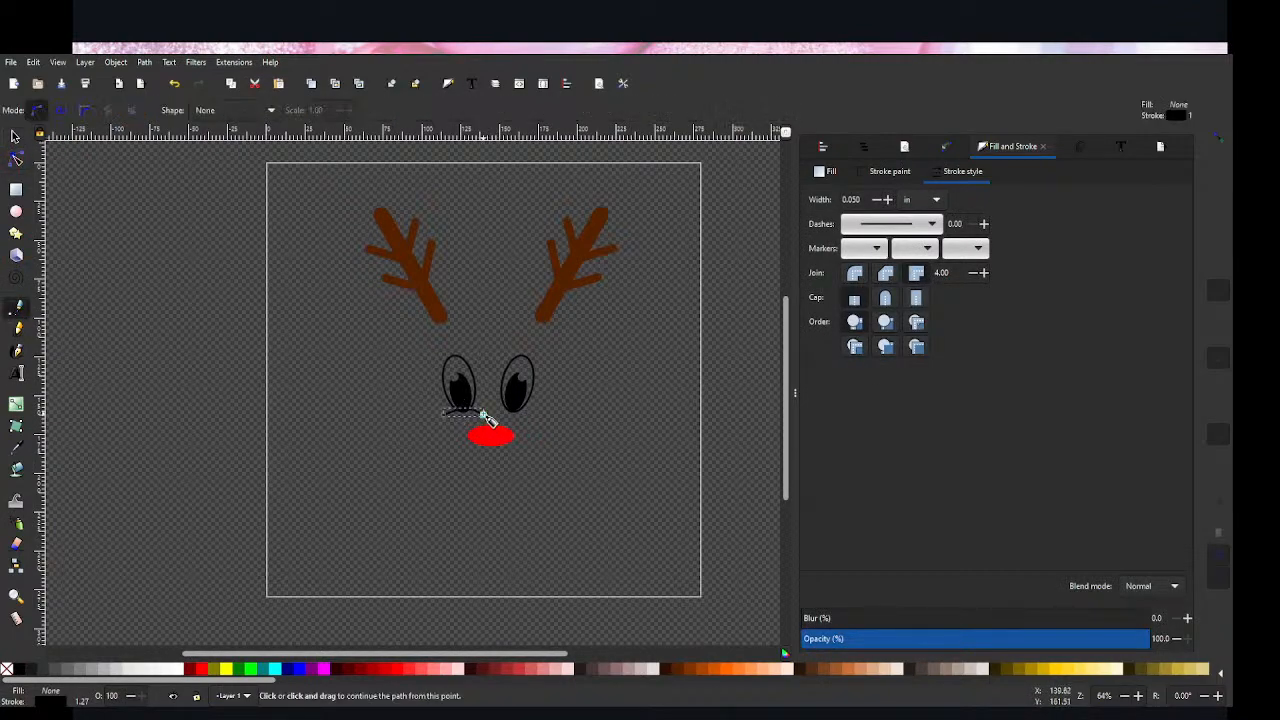
pyautogui.moveTo(483, 415); pyautogui.dragTo(470, 422)
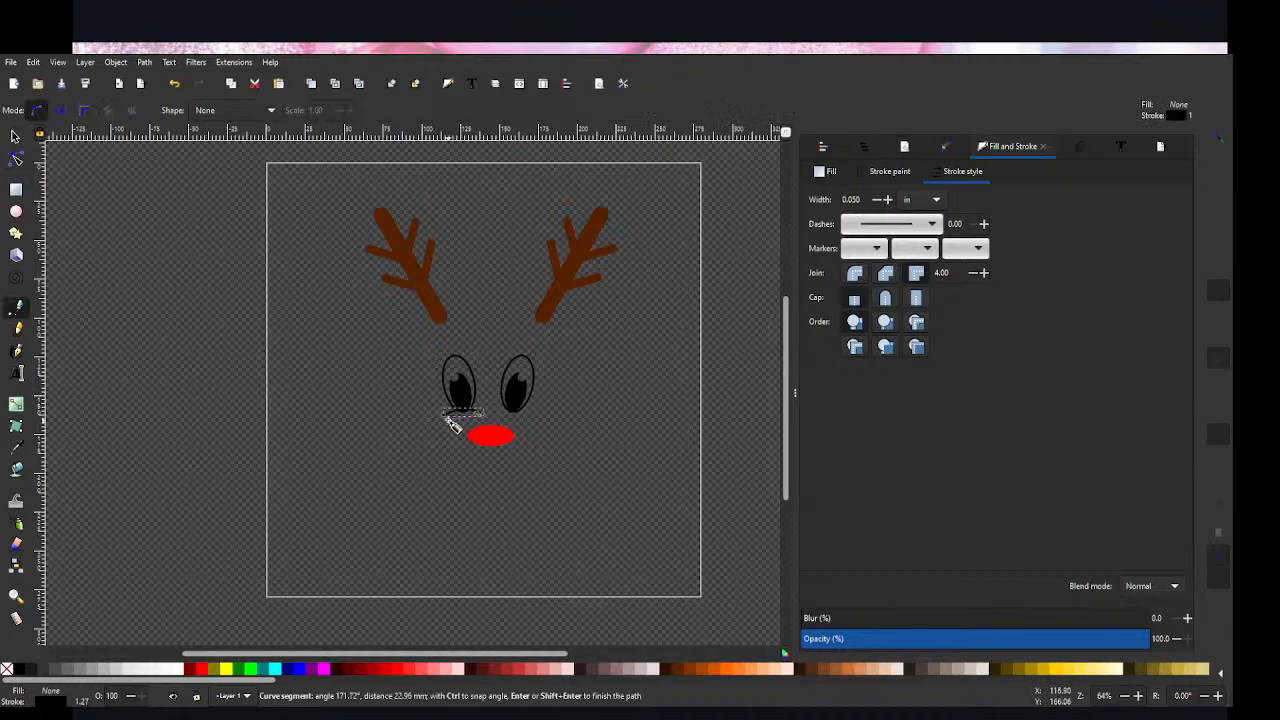
pyautogui.press('Escape')
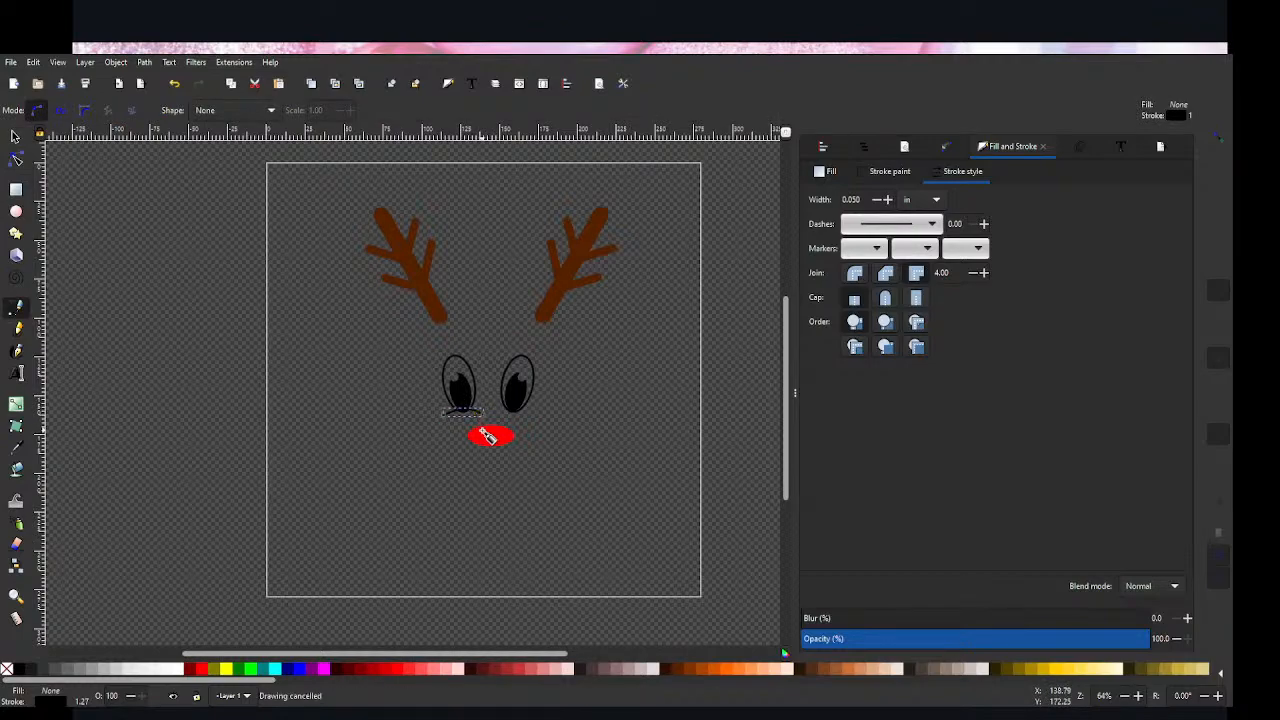
# Step: Shorten the curved line beneath the left eye by moving both of its end nodes inward
pyautogui.press('n')
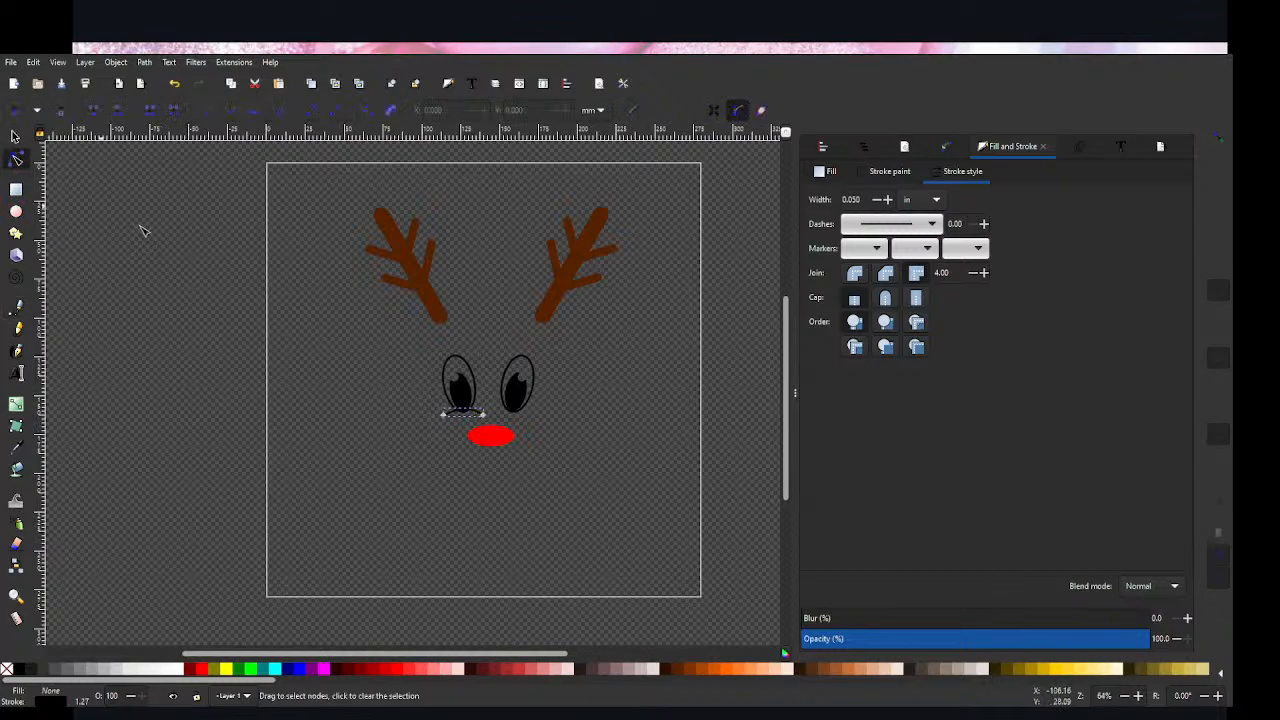
pyautogui.click(446, 416)
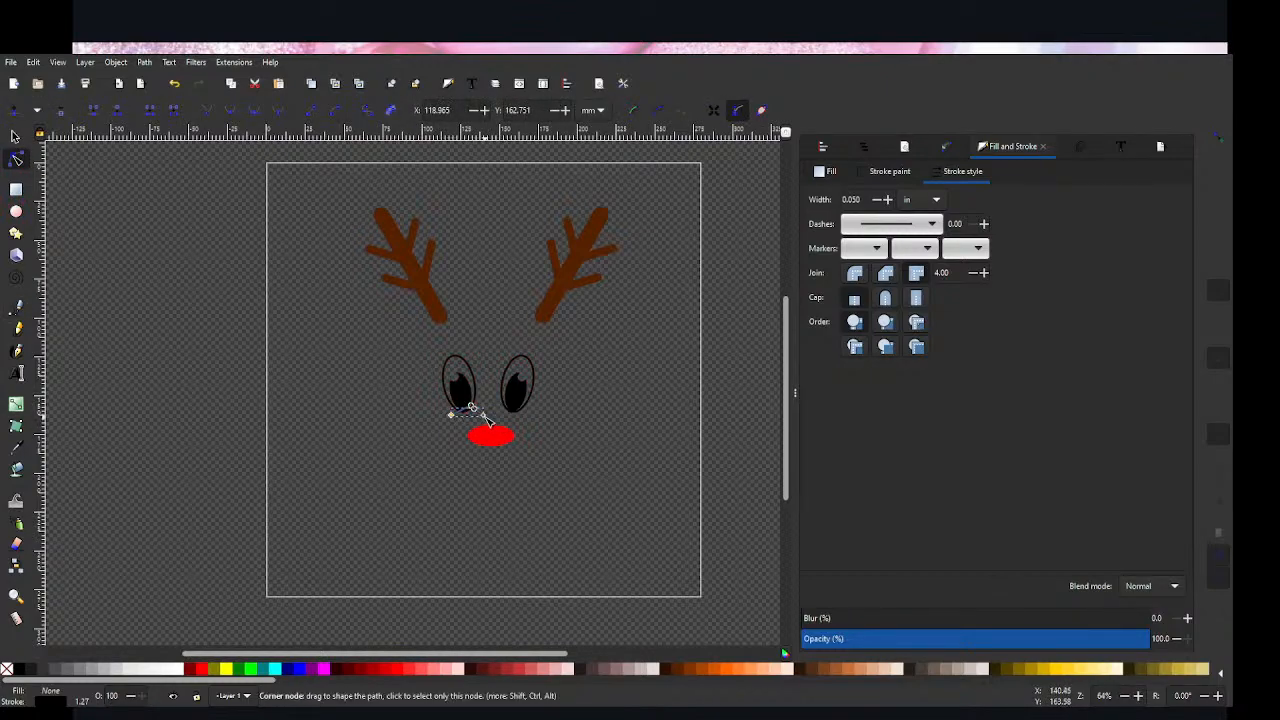
pyautogui.moveTo(484, 416); pyautogui.dragTo(479, 415)
pyautogui.click(402, 448)
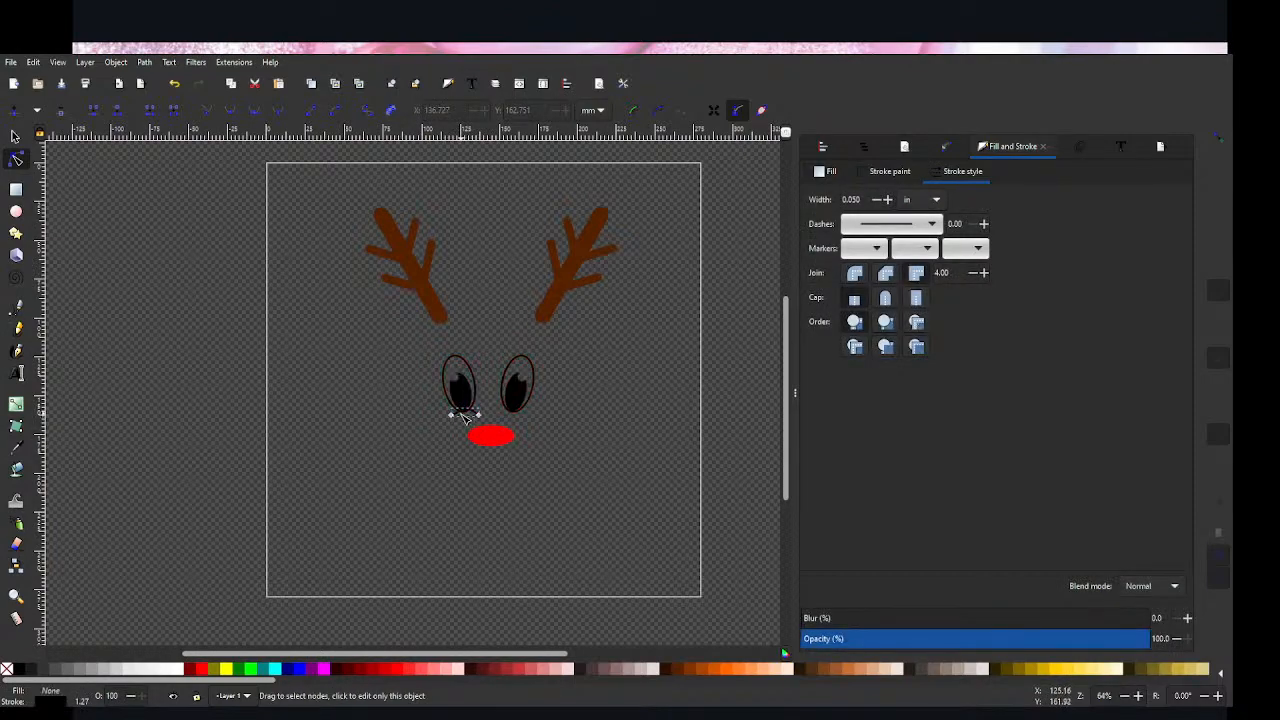
pyautogui.click(435, 428)
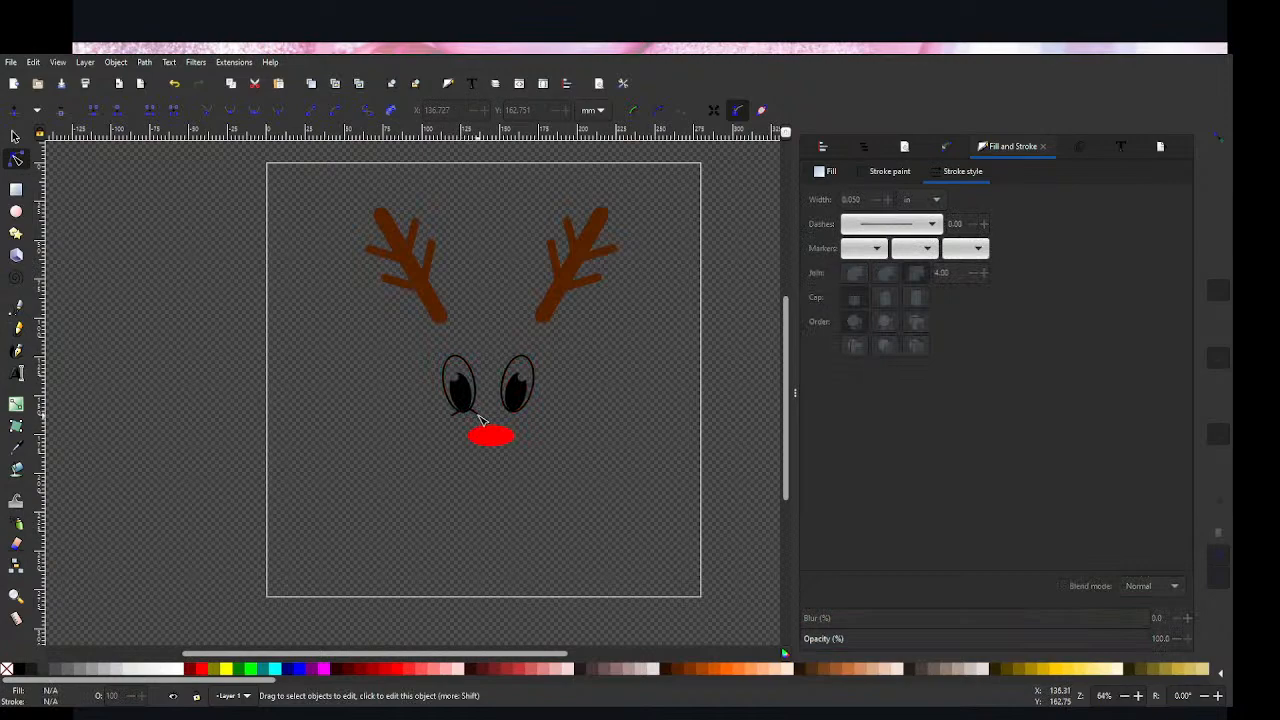
# Step: Widen the curved line by moving its two end nodes outward past the sides of the left eye
pyautogui.click(460, 412)
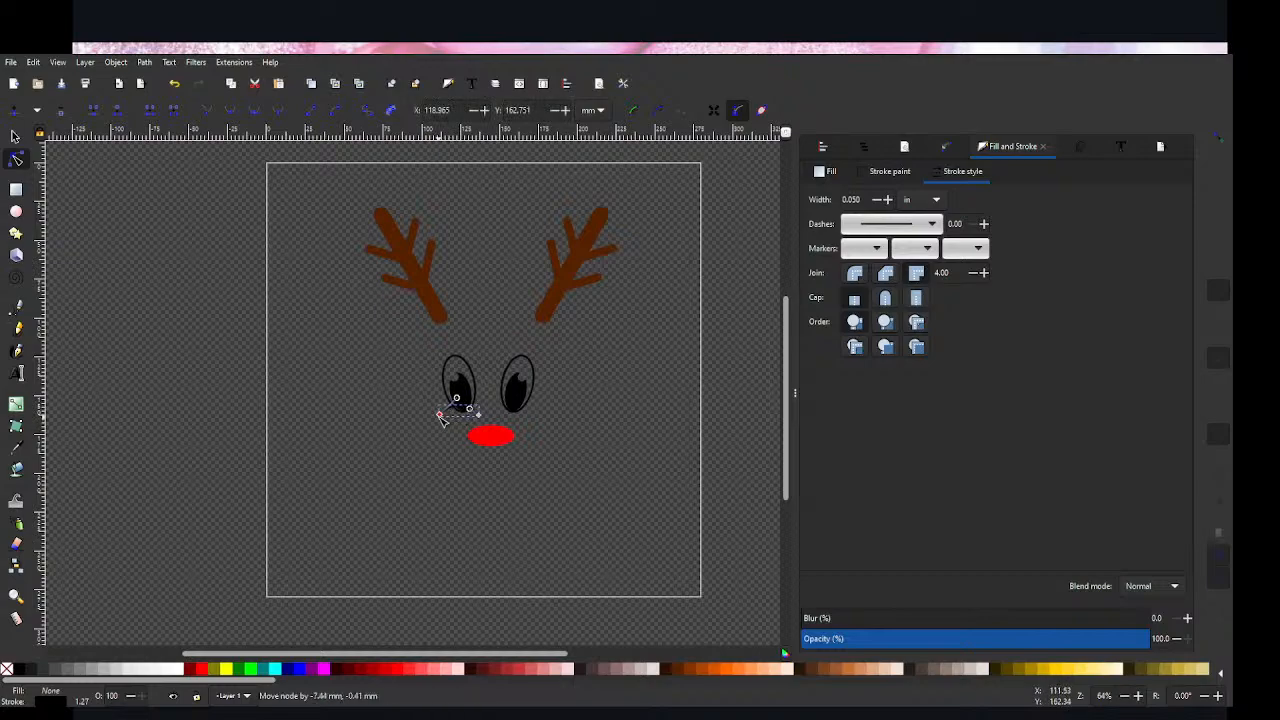
pyautogui.moveTo(447, 417); pyautogui.dragTo(488, 420)
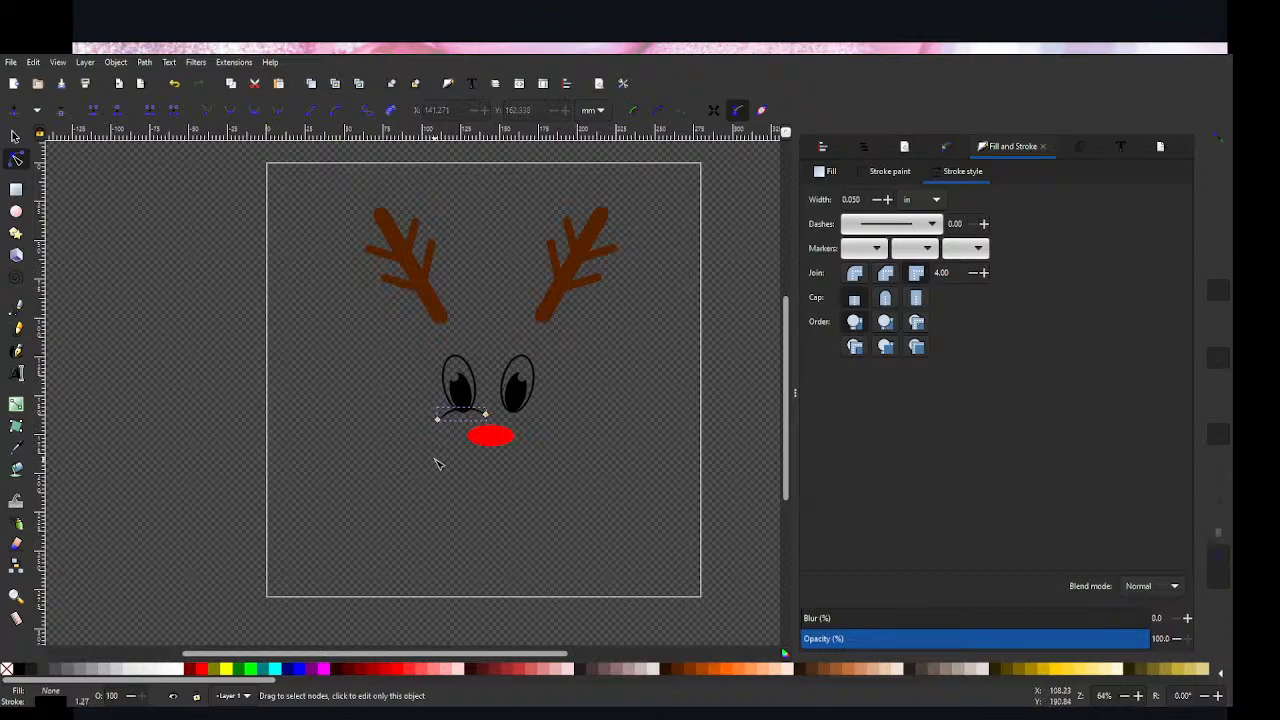
pyautogui.click(437, 458)
pyautogui.click(455, 413)
# Step: Select both end nodes of the curved line and align them to the same height, relative to the middle of the selection
pyautogui.click(486, 415)
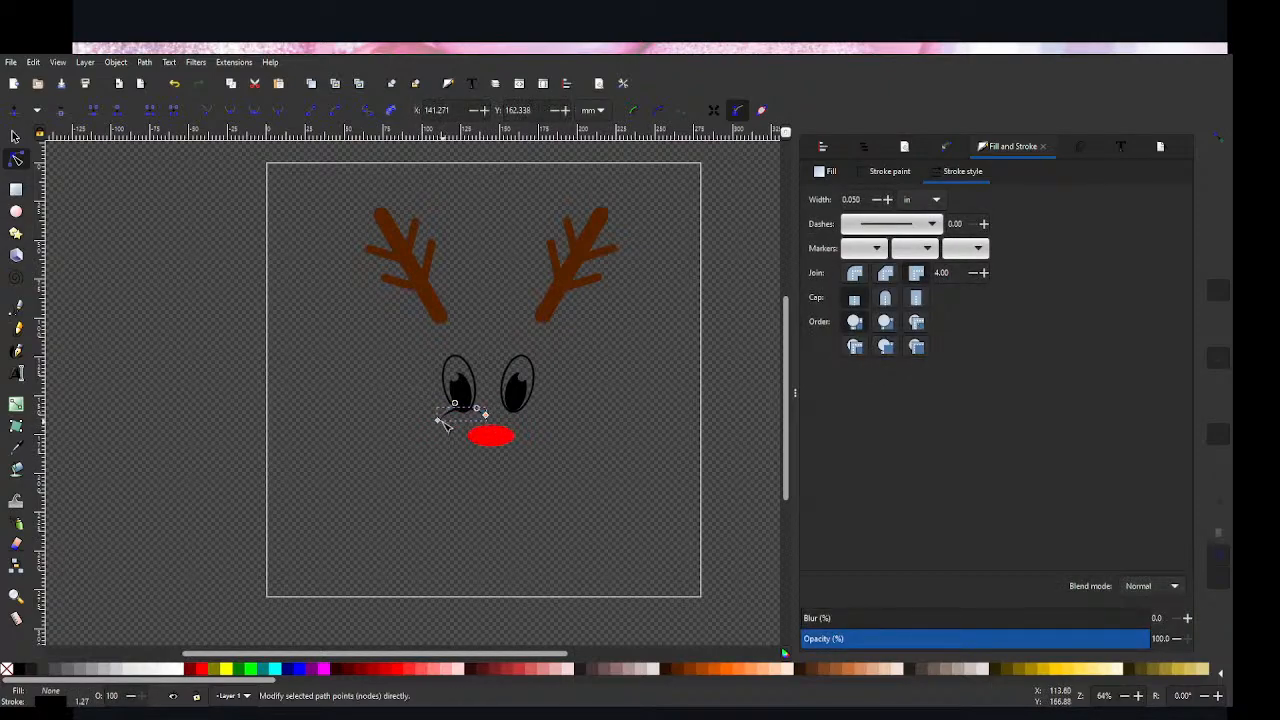
pyautogui.keyDown('shift'); pyautogui.click(438, 420); pyautogui.keyUp('shift')
pyautogui.hotkey('ctrl', 'shift', 'a')
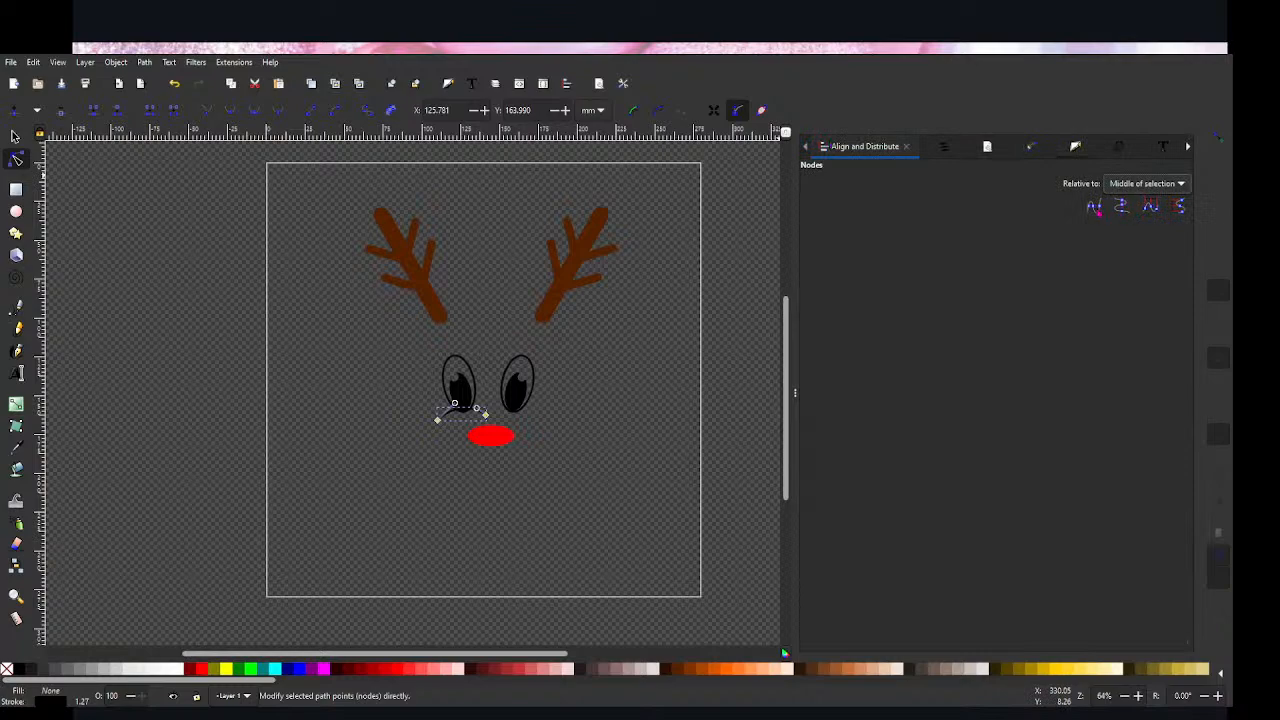
pyautogui.click(1094, 207)
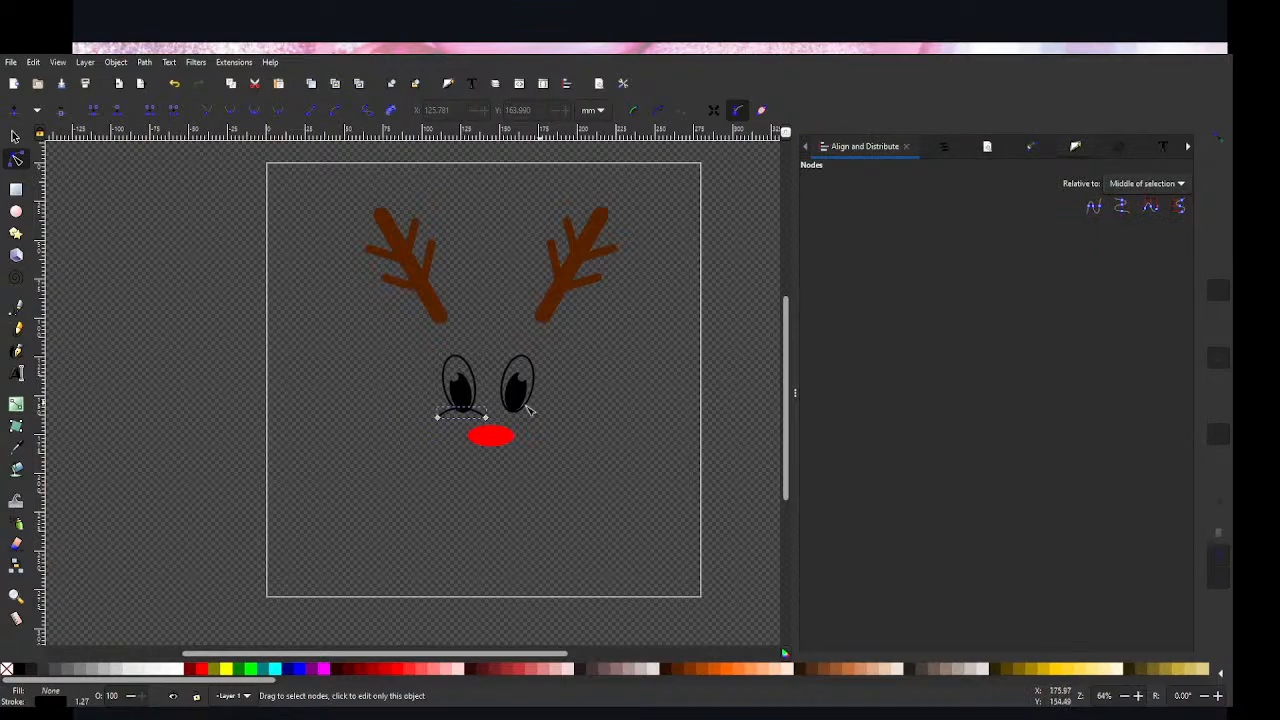
# Step: Move both ends of the curved line inward so the arc spans only the width of the left eye
pyautogui.click(486, 418)
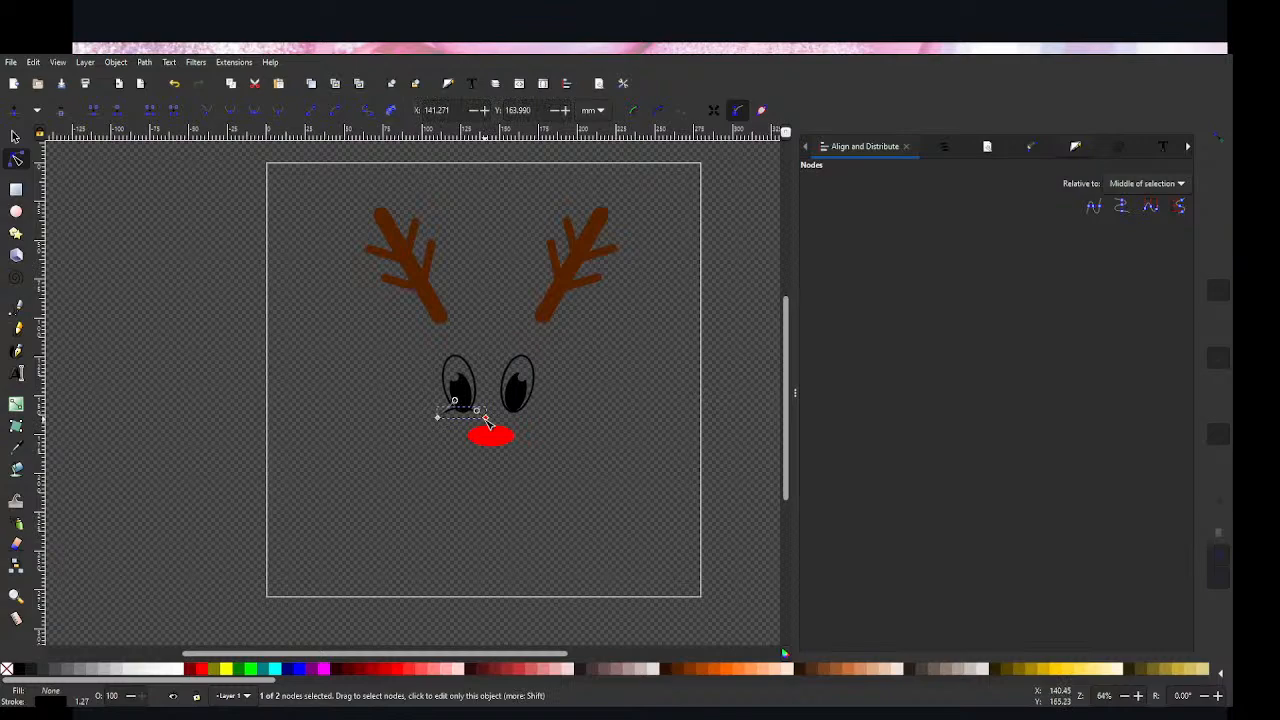
pyautogui.moveTo(486, 420); pyautogui.dragTo(451, 419)
pyautogui.click(422, 445)
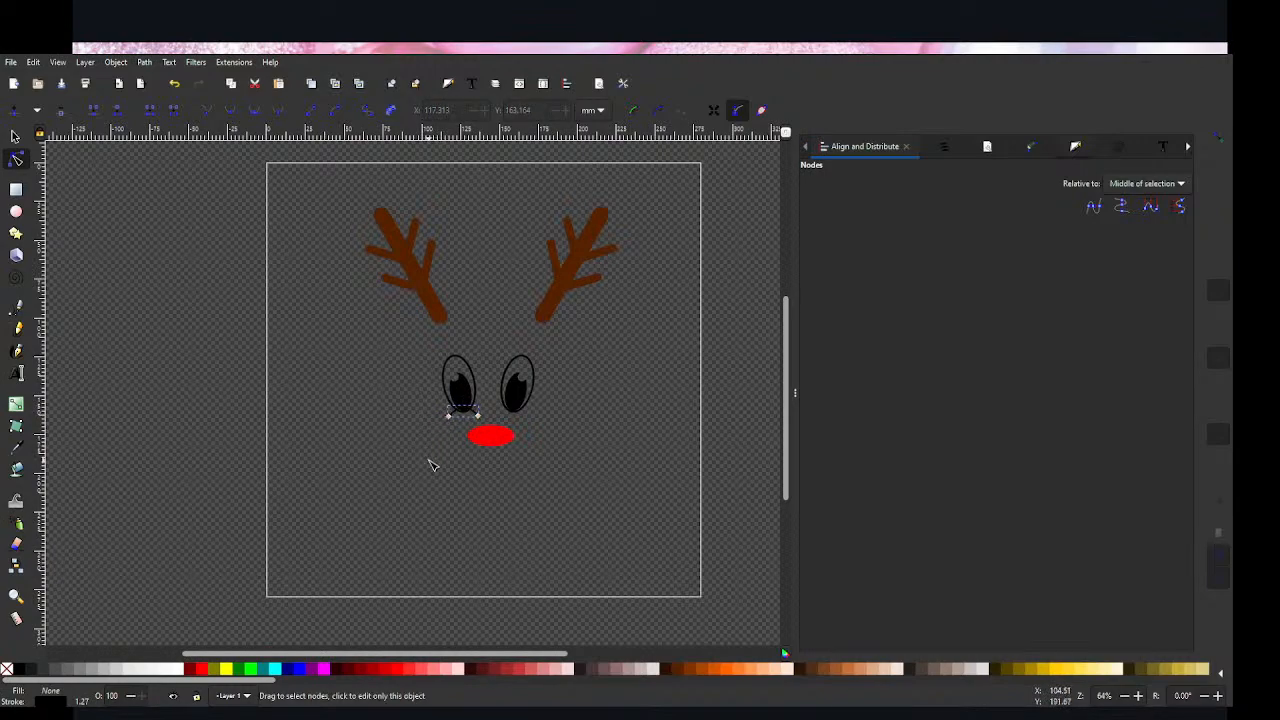
pyautogui.click(429, 460)
pyautogui.click(467, 410)
pyautogui.click(460, 435)
pyautogui.click(475, 416)
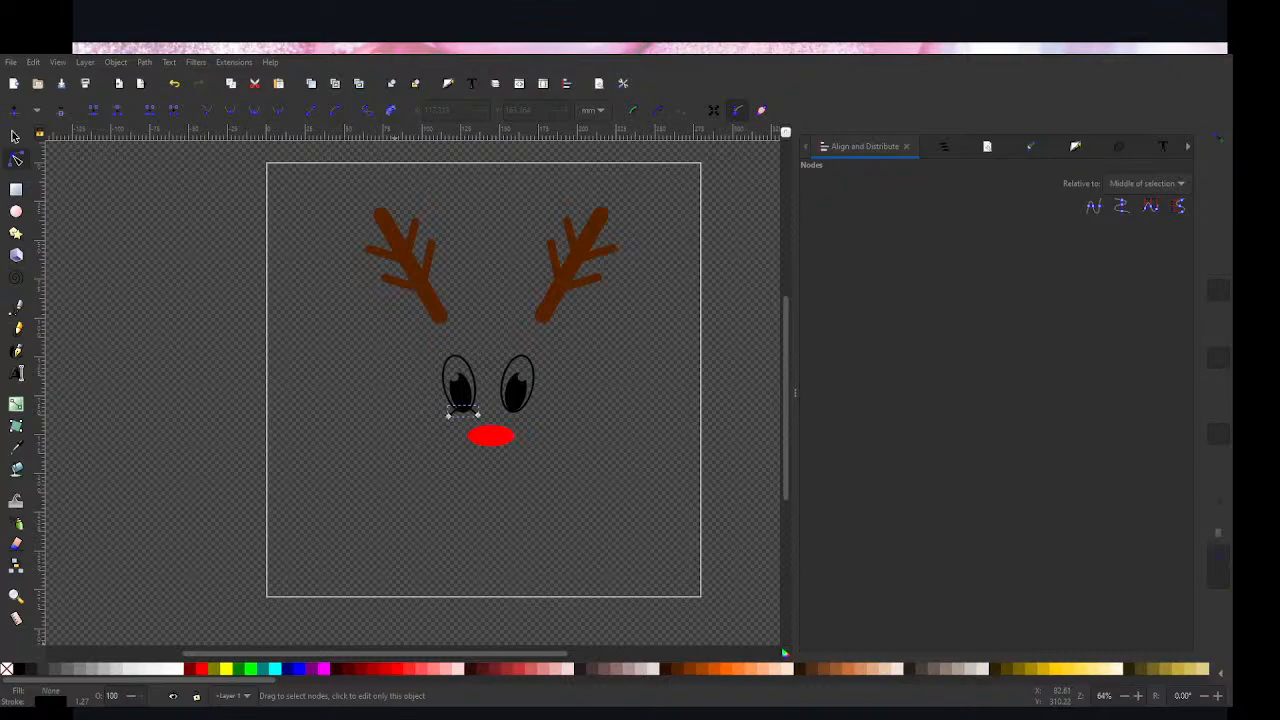
pyautogui.click(437, 446)
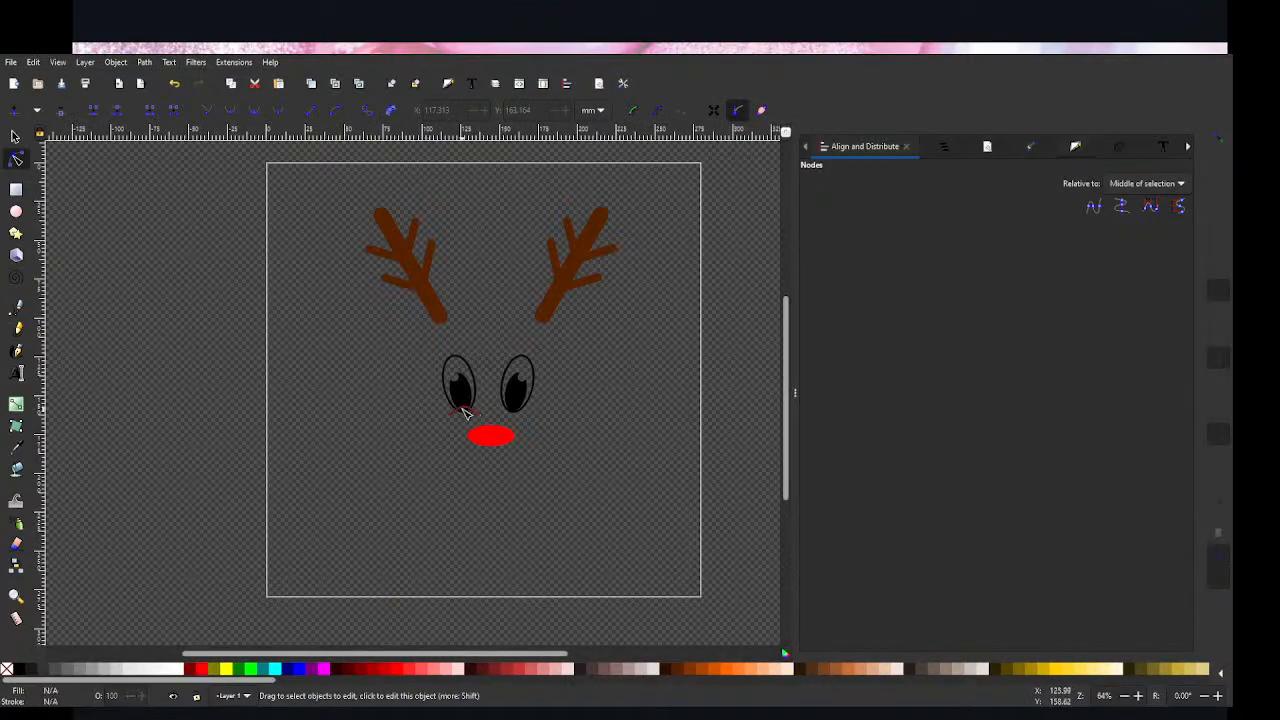
# Step: Move the curved line away from the left eye into the empty area beside it, at about X 39.6, Y 126.2 mm
pyautogui.click(463, 406)
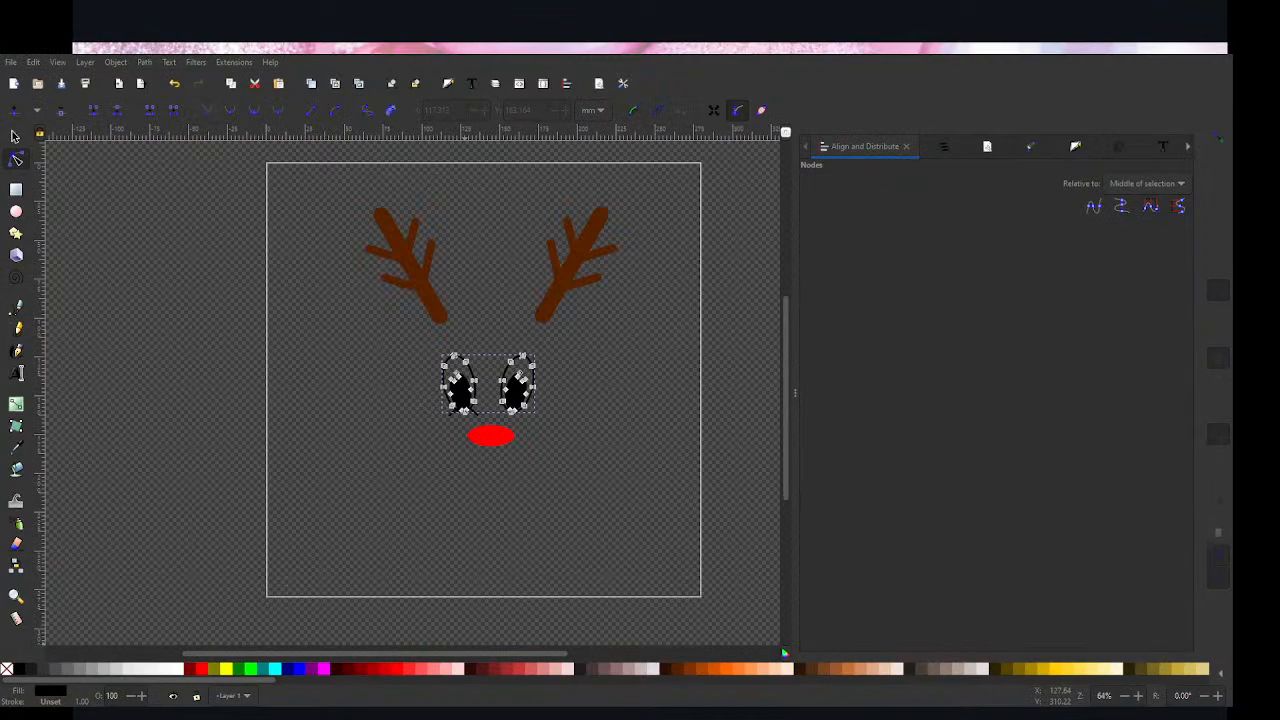
pyautogui.click(452, 414)
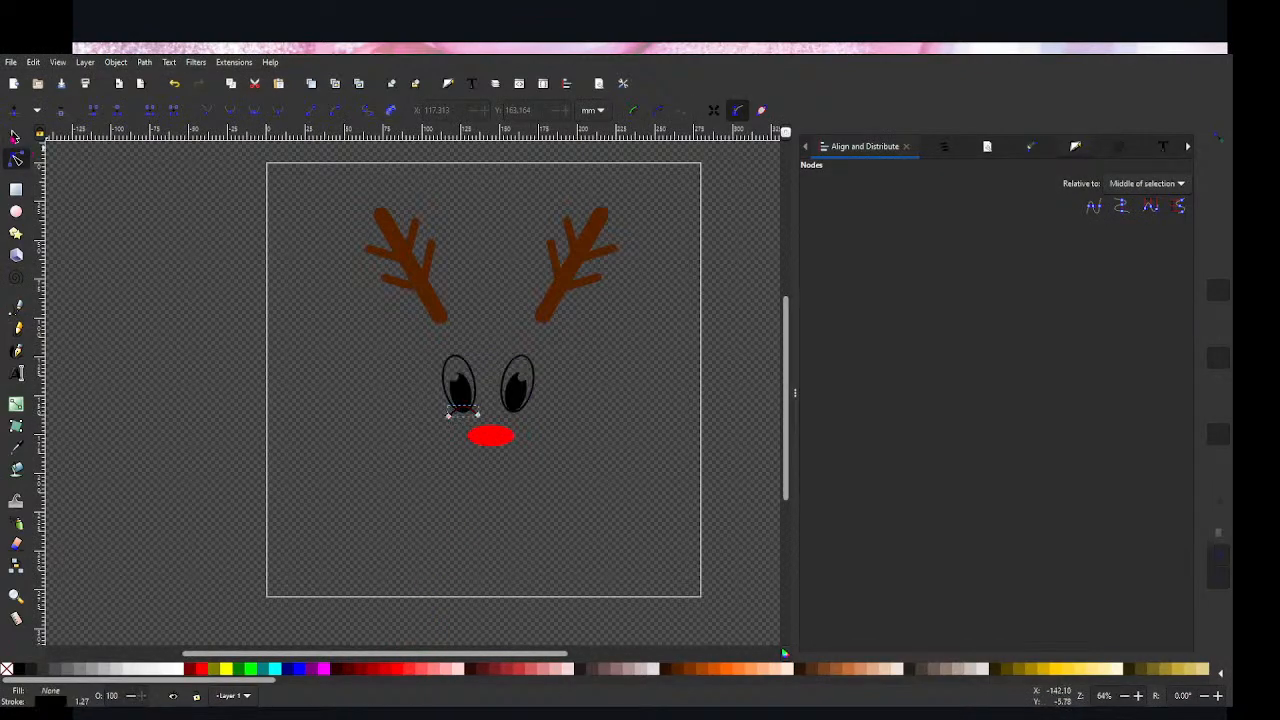
pyautogui.press('s')
pyautogui.moveTo(458, 412); pyautogui.dragTo(343, 366)
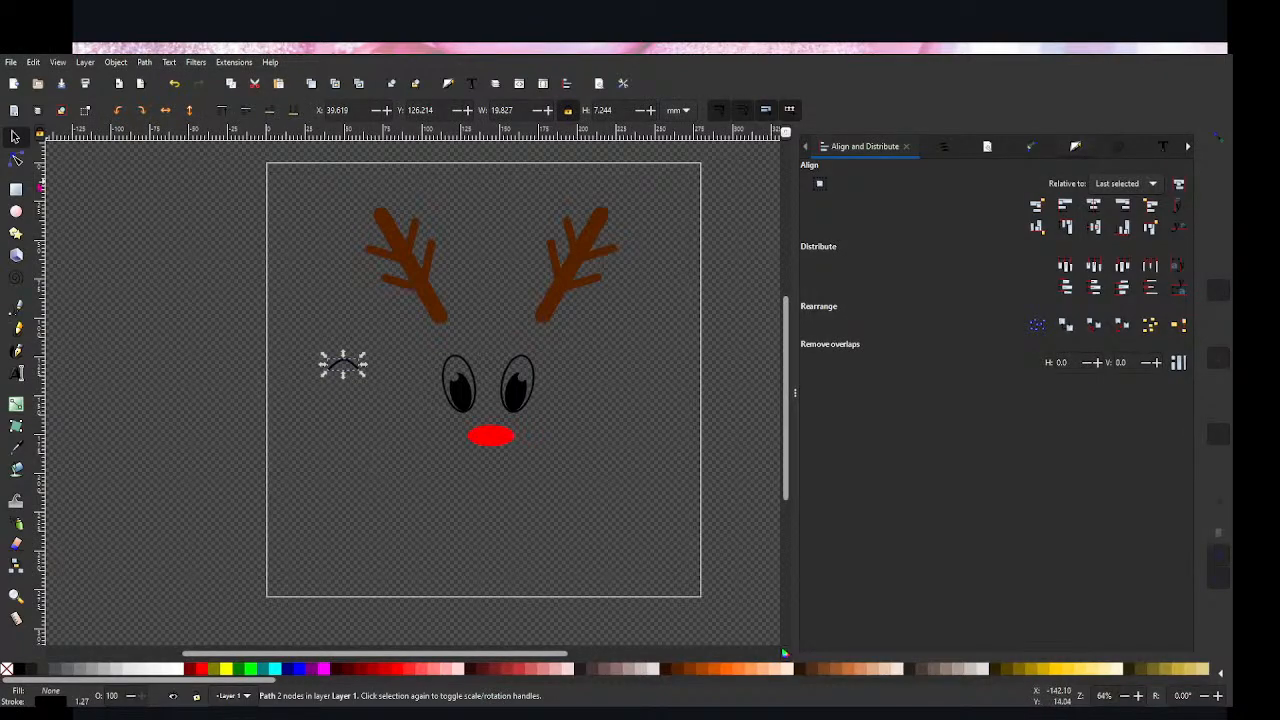
# Step: Draw an open ear outline beside the right eye with the Pen tool, arching outward to a pointed tip and curving back underneath
pyautogui.click(16, 305)
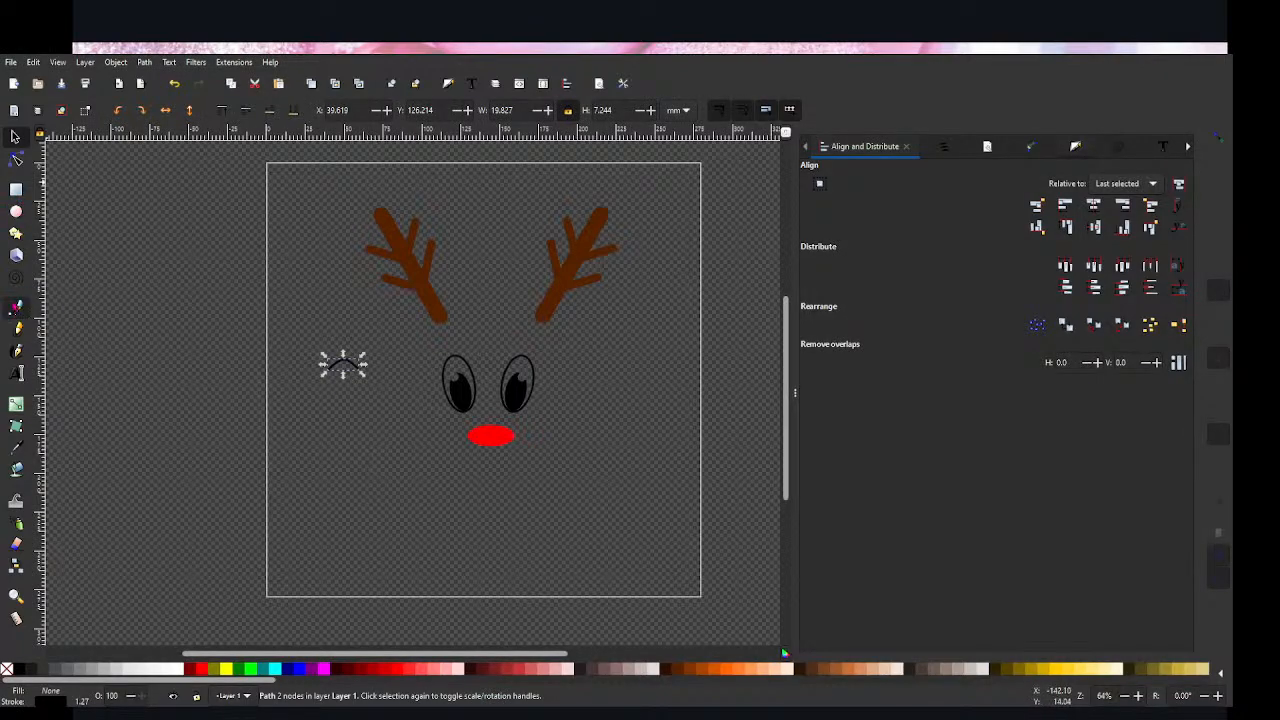
pyautogui.click(552, 341)
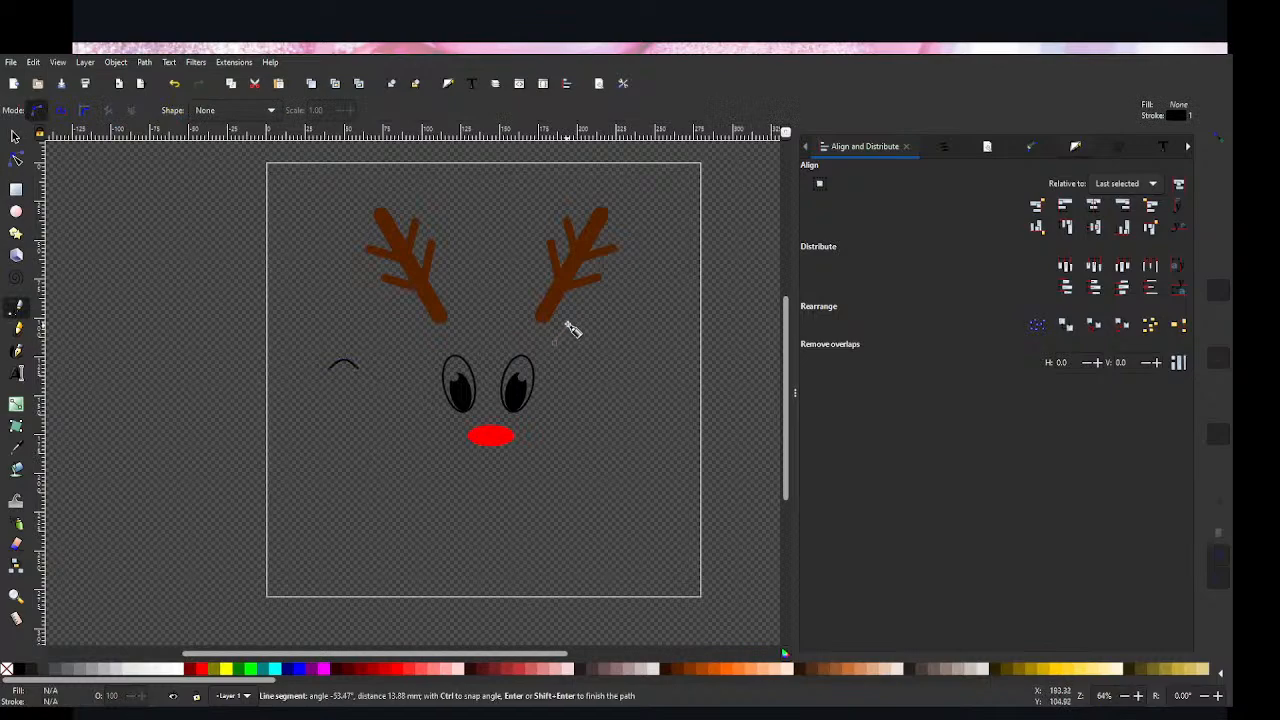
pyautogui.moveTo(579, 305); pyautogui.dragTo(648, 338)
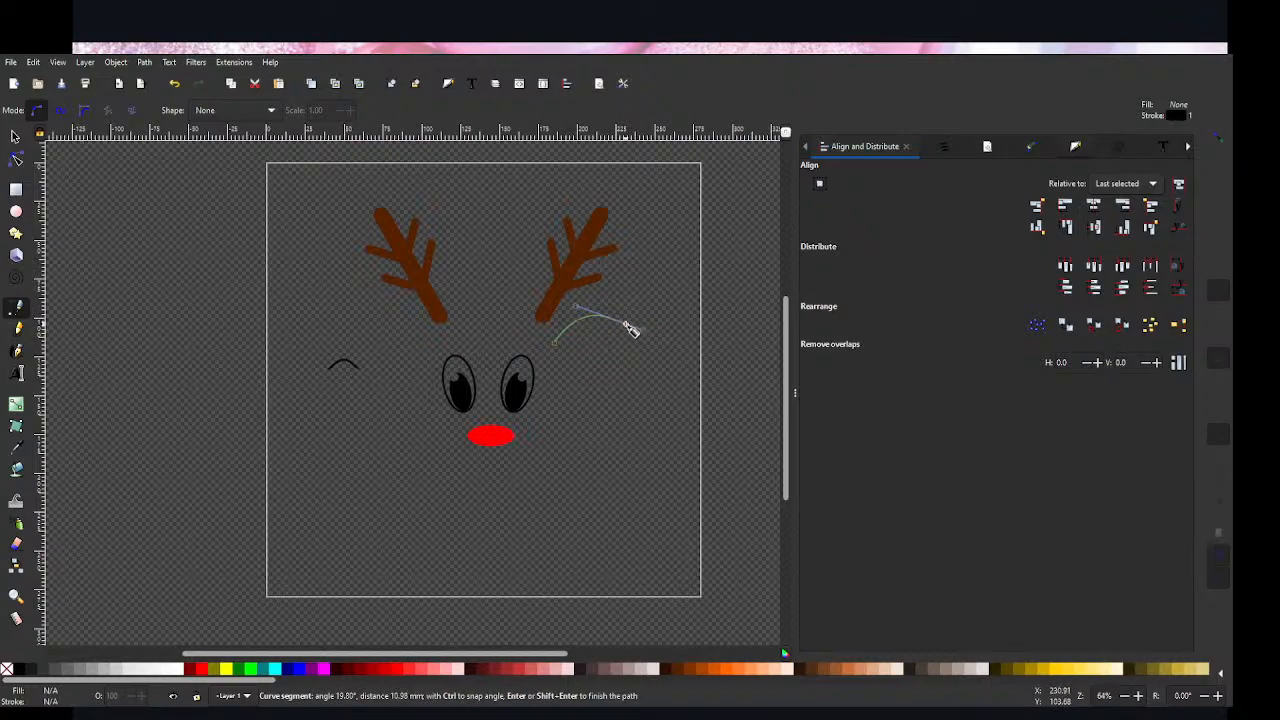
pyautogui.click(626, 326)
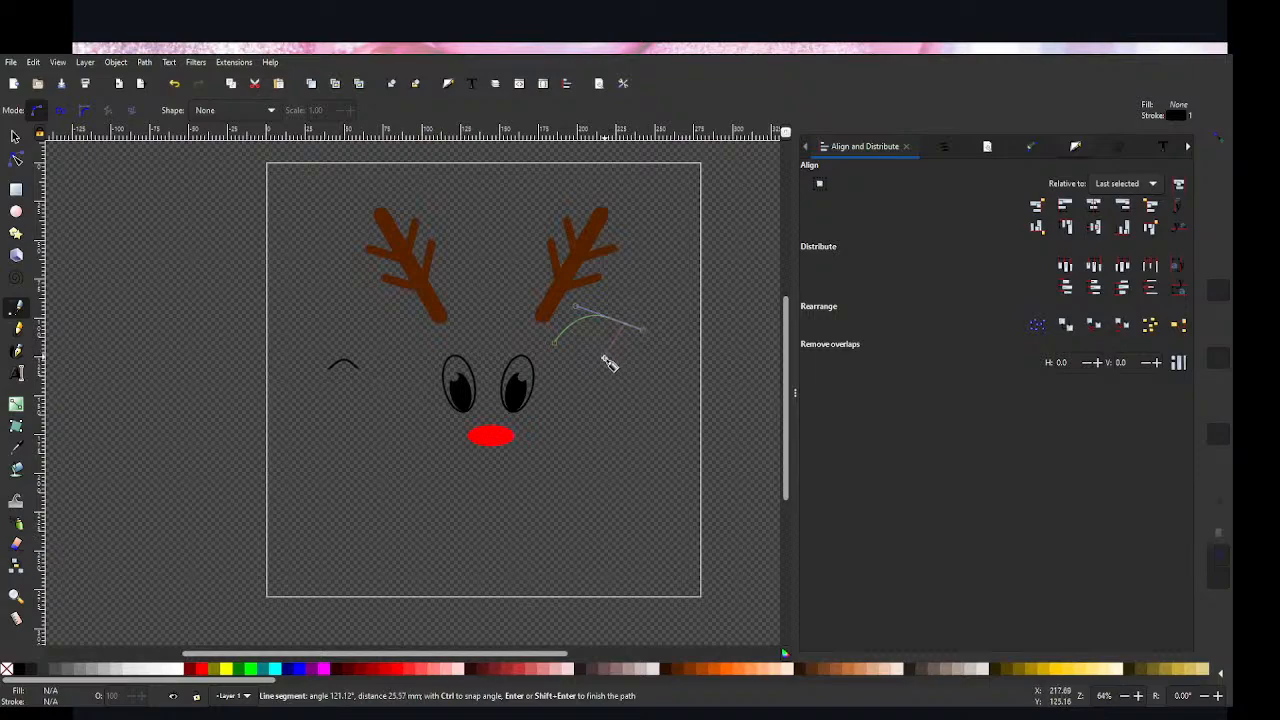
pyautogui.moveTo(601, 374)
pyautogui.mouseDown()
pyautogui.moveTo(572, 381)
pyautogui.moveTo(584, 381)
pyautogui.mouseUp()
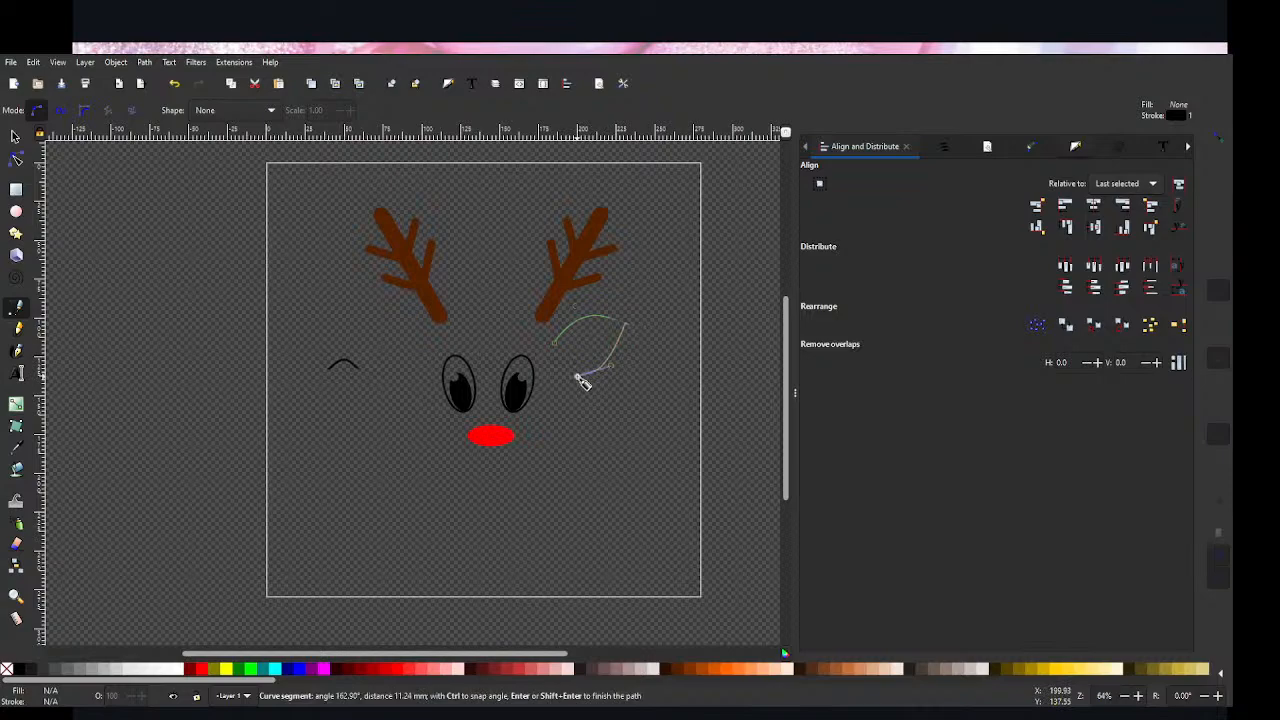
pyautogui.click(552, 319)
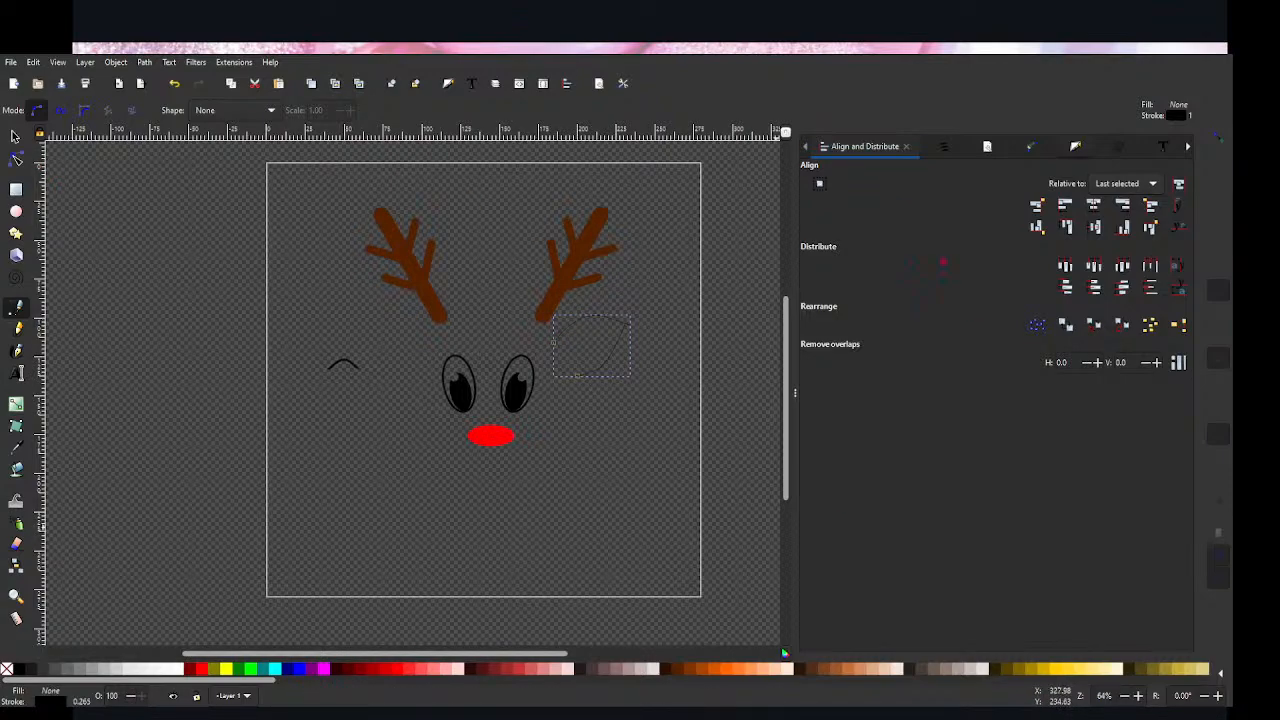
# Step: Set the ear outline's stroke width to 0.110 in
pyautogui.click(943, 148)
pyautogui.click(1012, 150)
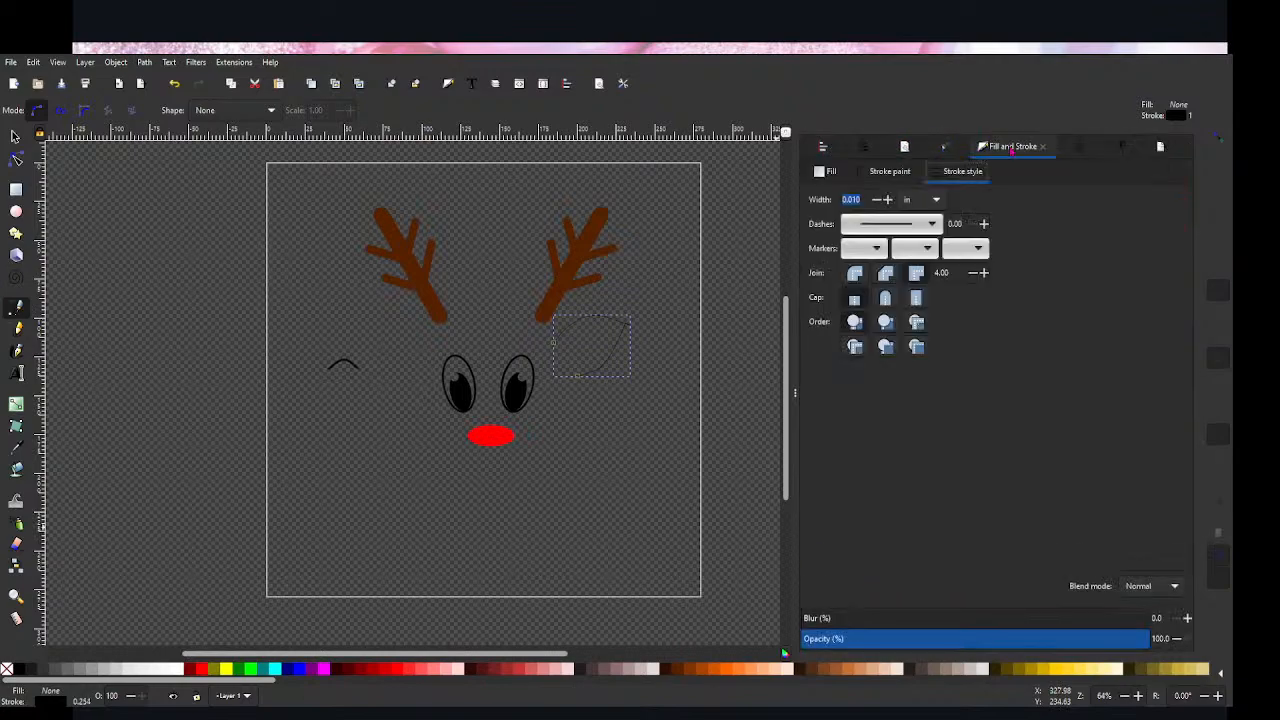
pyautogui.click(889, 200)
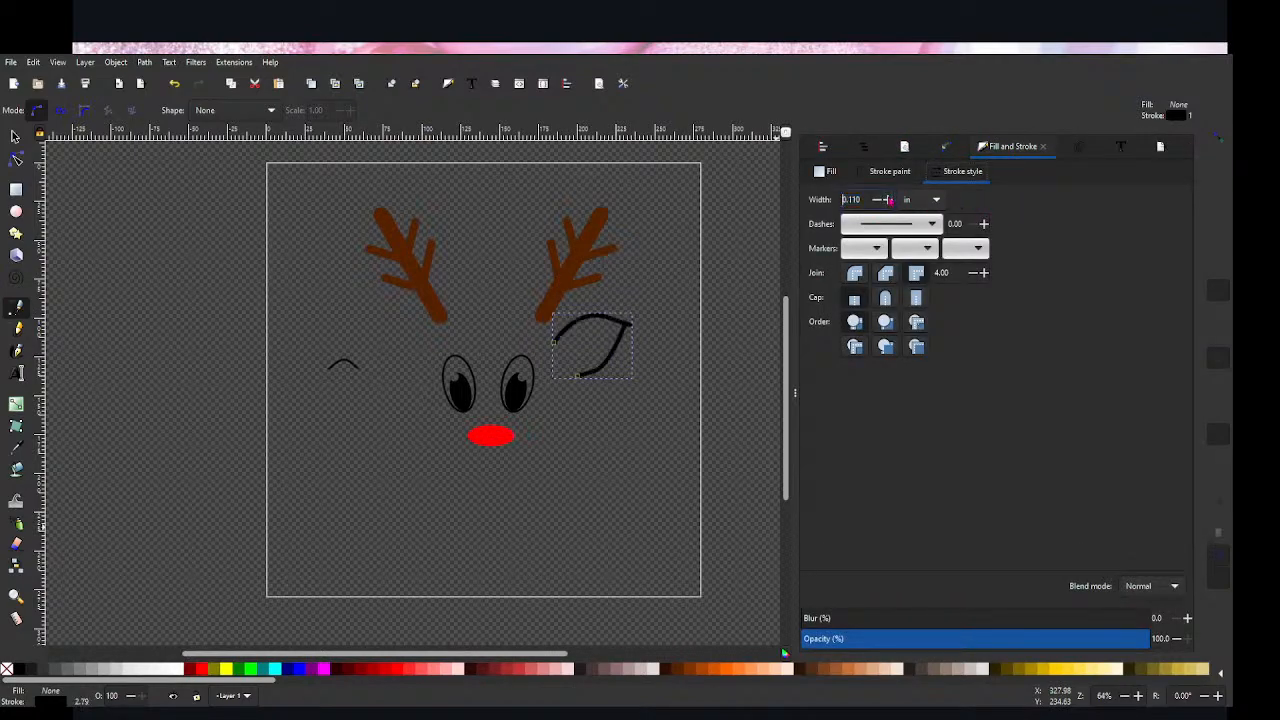
# Step: Try to clean up the ear's pointed tip by deleting its corner node and the adjacent upper node, and undo both deletions
pyautogui.click(15, 160)
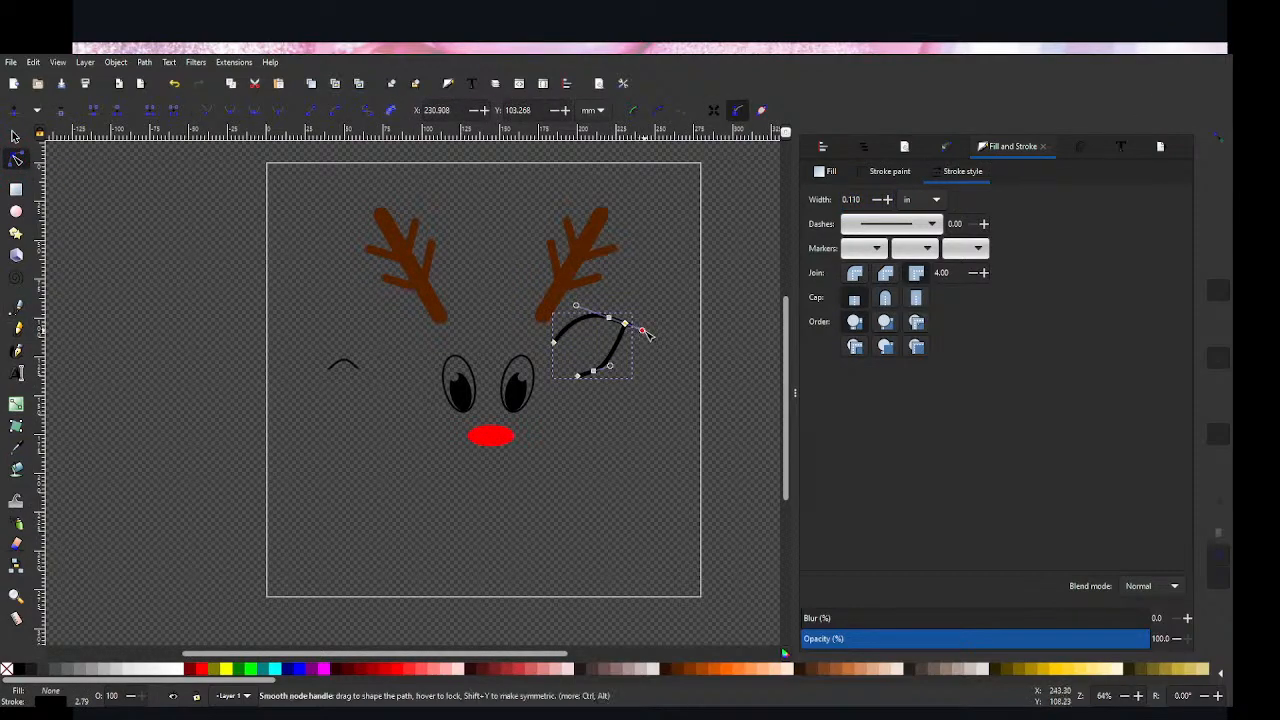
pyautogui.scroll(7, 636, 368)
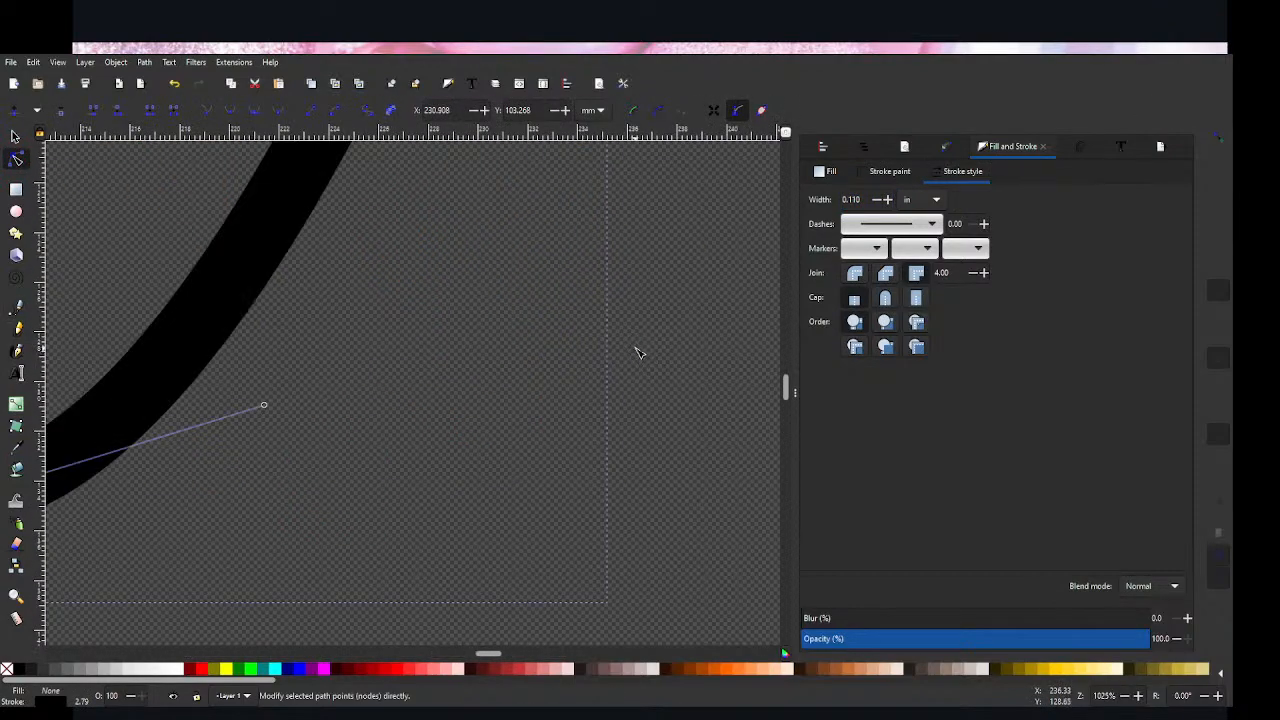
pyautogui.scroll(-3, 637, 351)
pyautogui.click(602, 191)
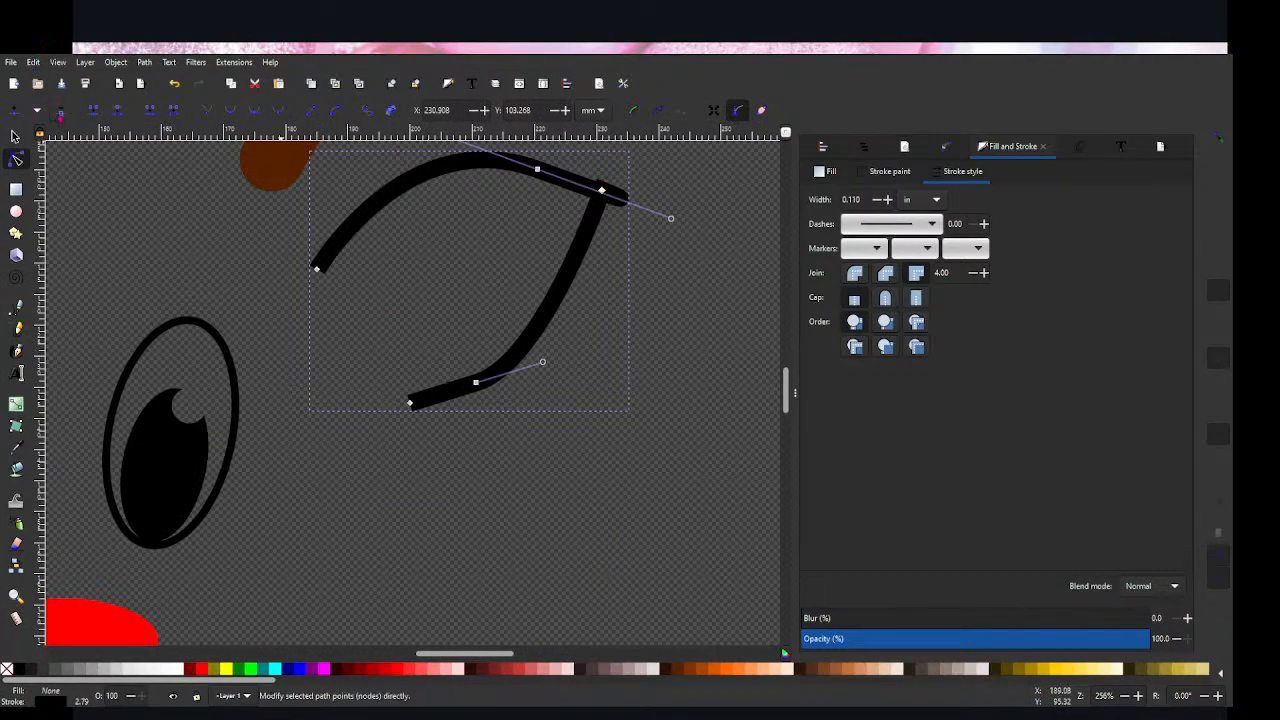
pyautogui.press('Delete')
pyautogui.click(578, 242)
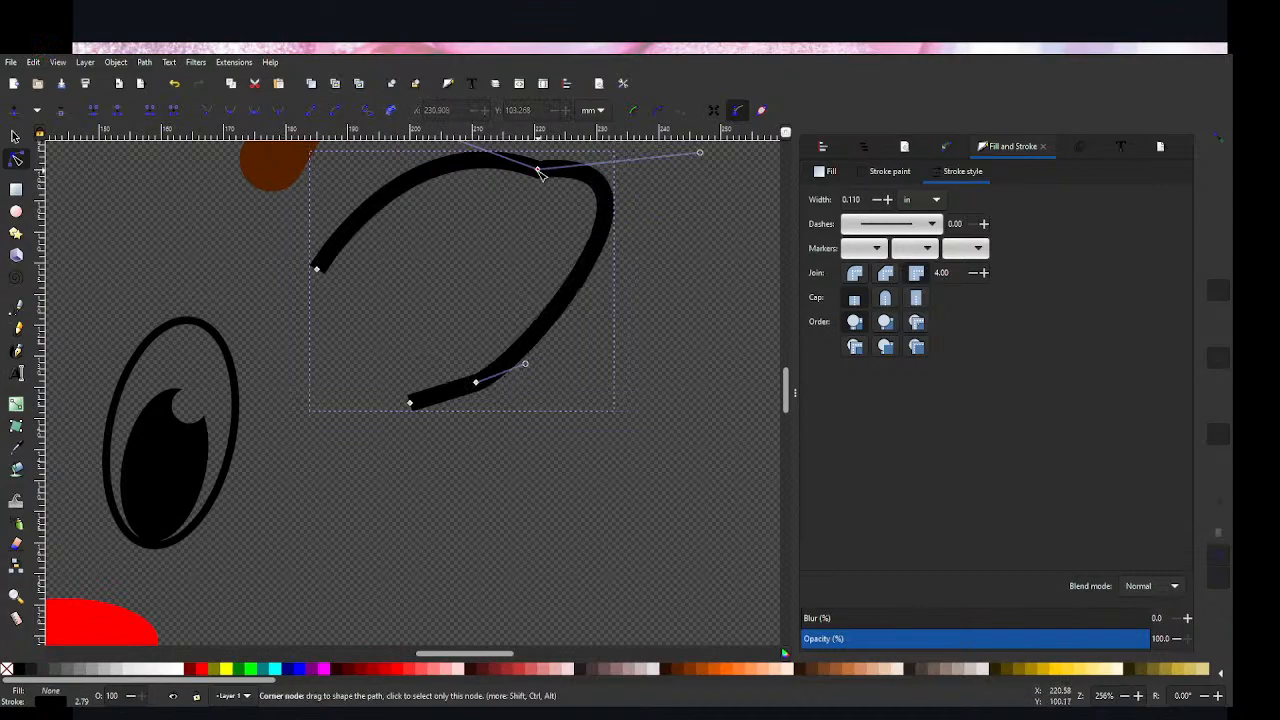
pyautogui.click(62, 110)
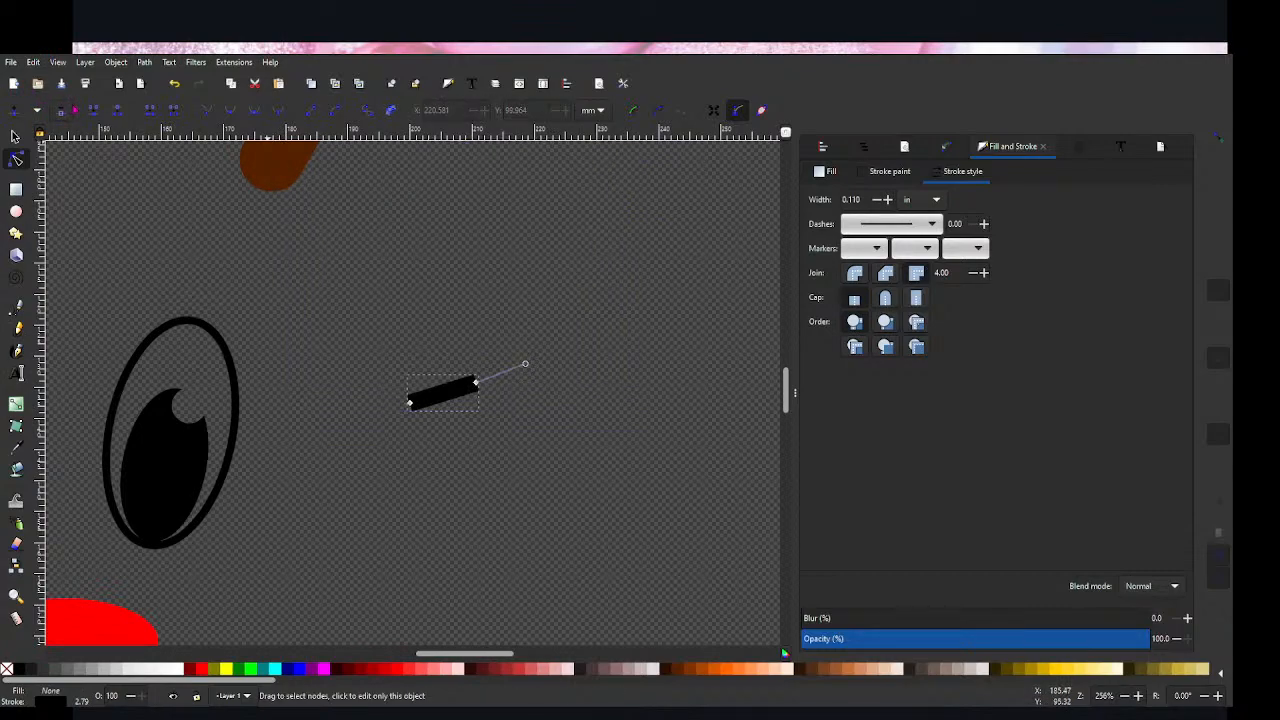
pyautogui.hotkey('ctrl', 'z')
pyautogui.hotkey('ctrl', 'z')
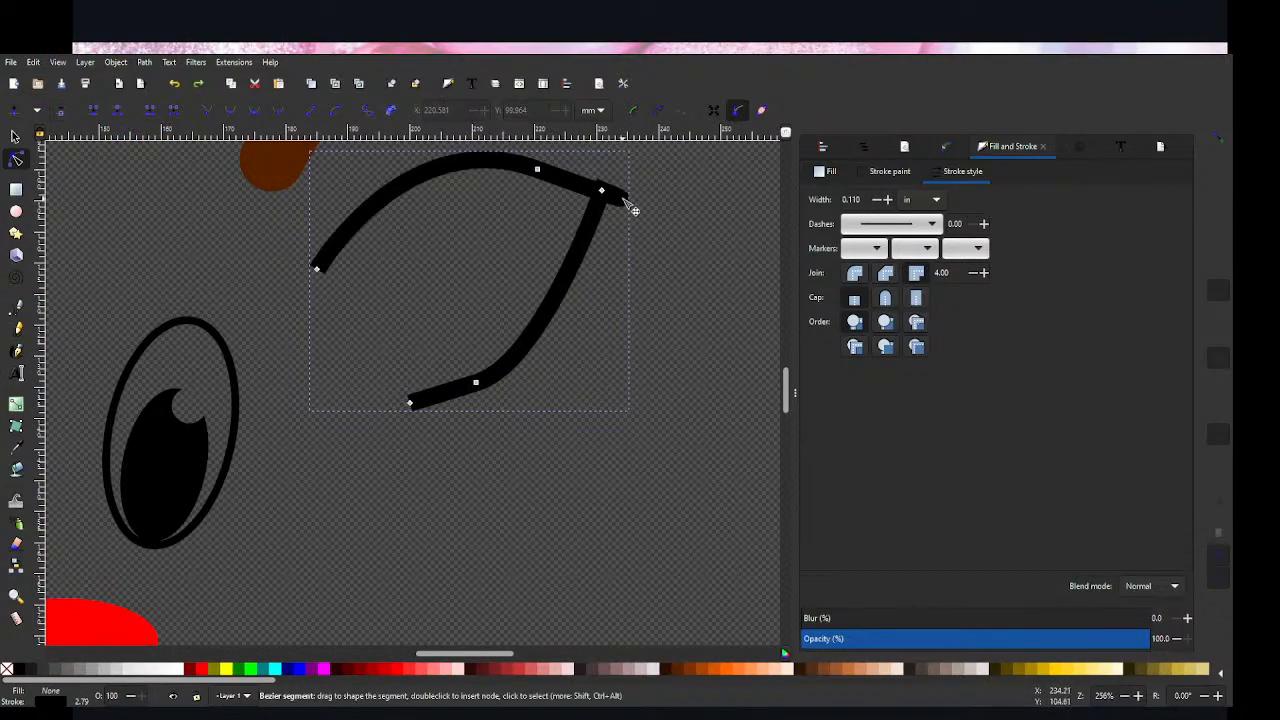
# Step: Remove the spur at the ear outline's tip by retracting the tip node's handle, and reshape the upper and lower curves with their node handles
pyautogui.click(602, 190)
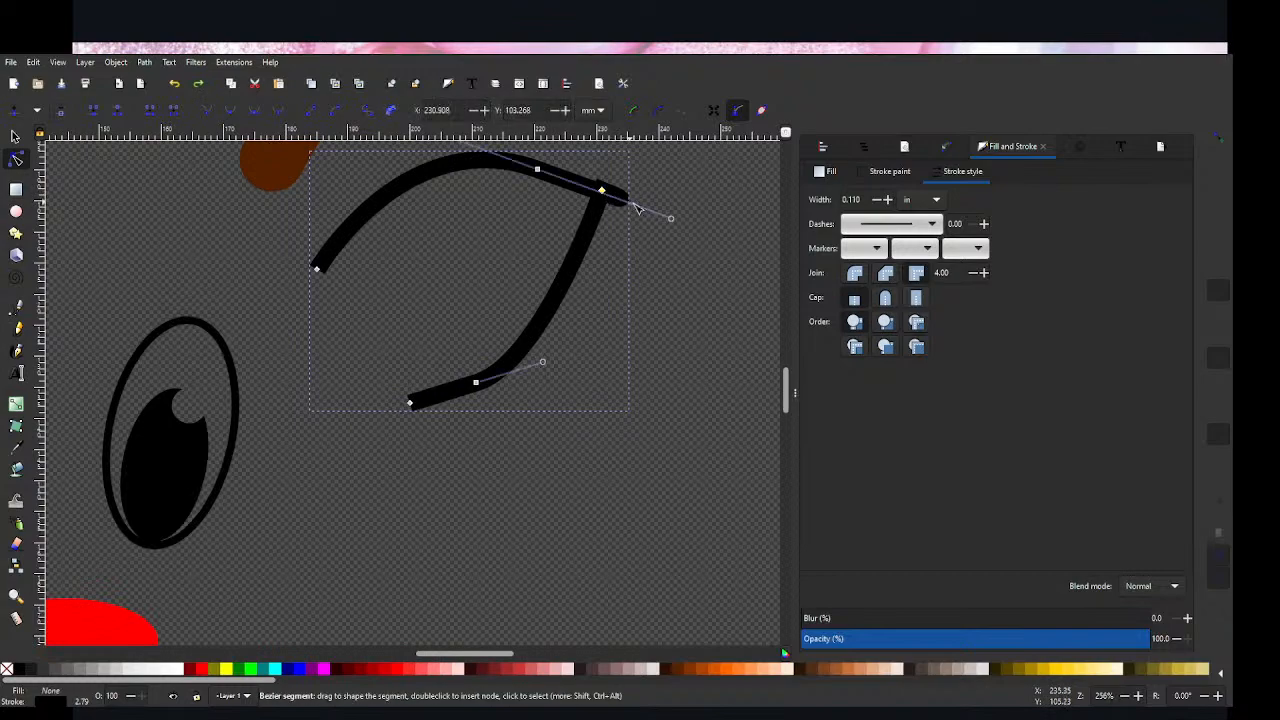
pyautogui.moveTo(674, 218); pyautogui.dragTo(604, 191)
pyautogui.scroll(2, 489, 177)
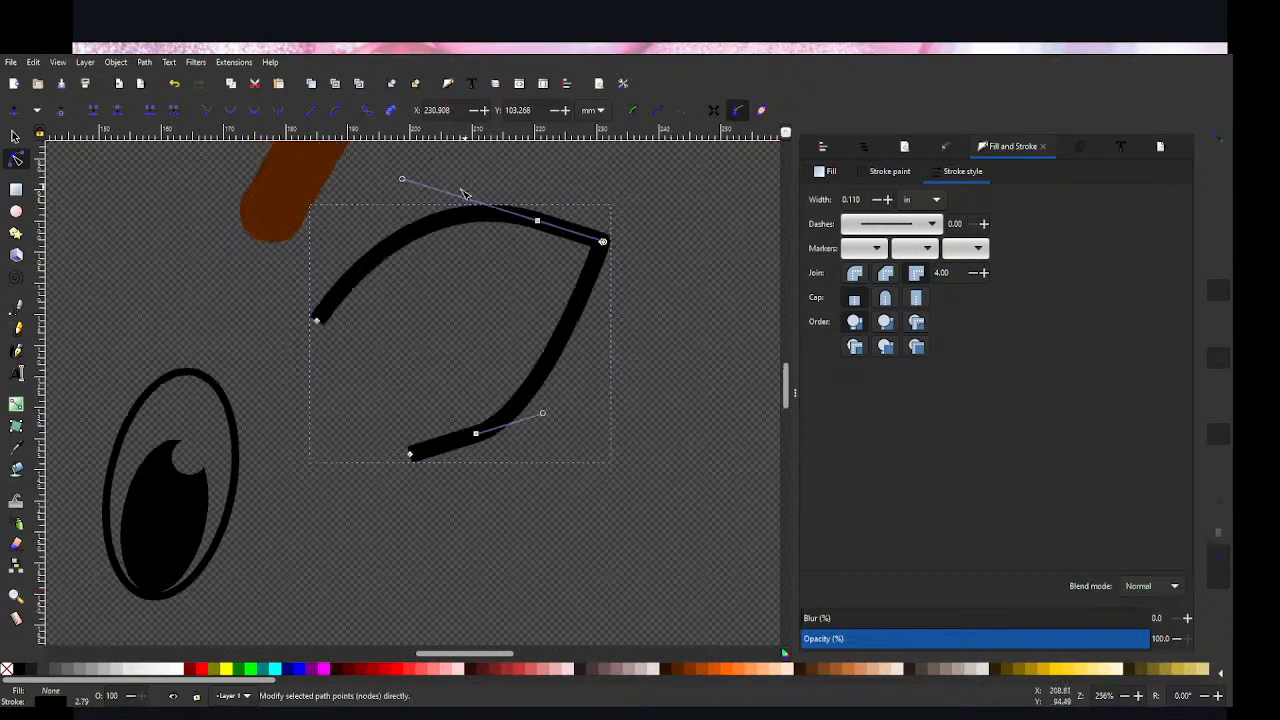
pyautogui.moveTo(404, 181); pyautogui.dragTo(445, 224)
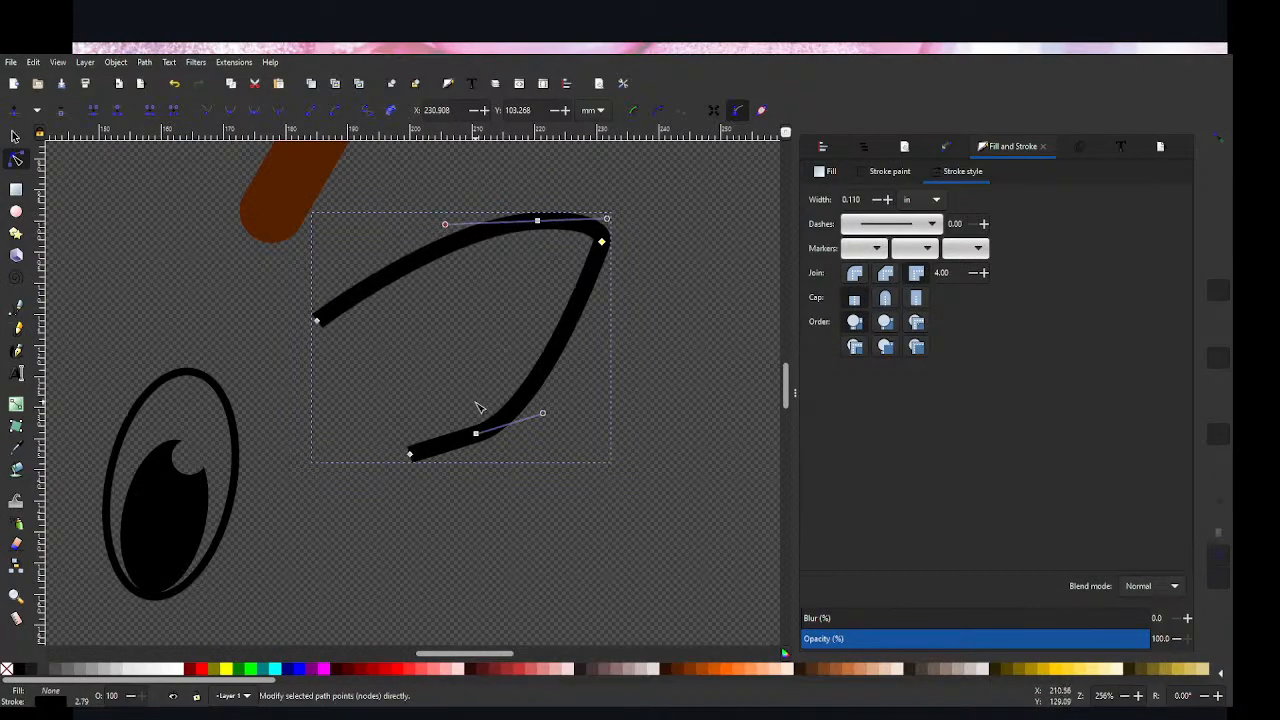
pyautogui.moveTo(543, 414); pyautogui.dragTo(556, 409)
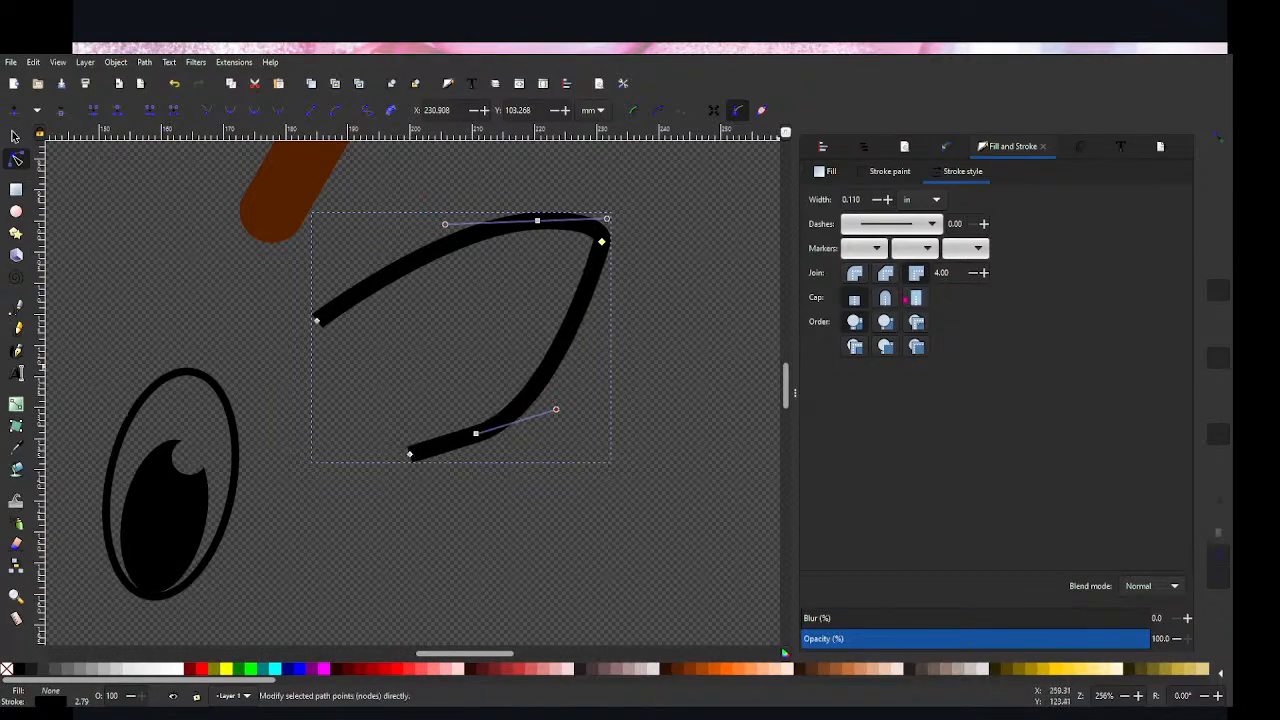
# Step: Give the ear outline's open ends round stroke caps
pyautogui.click(700, 437)
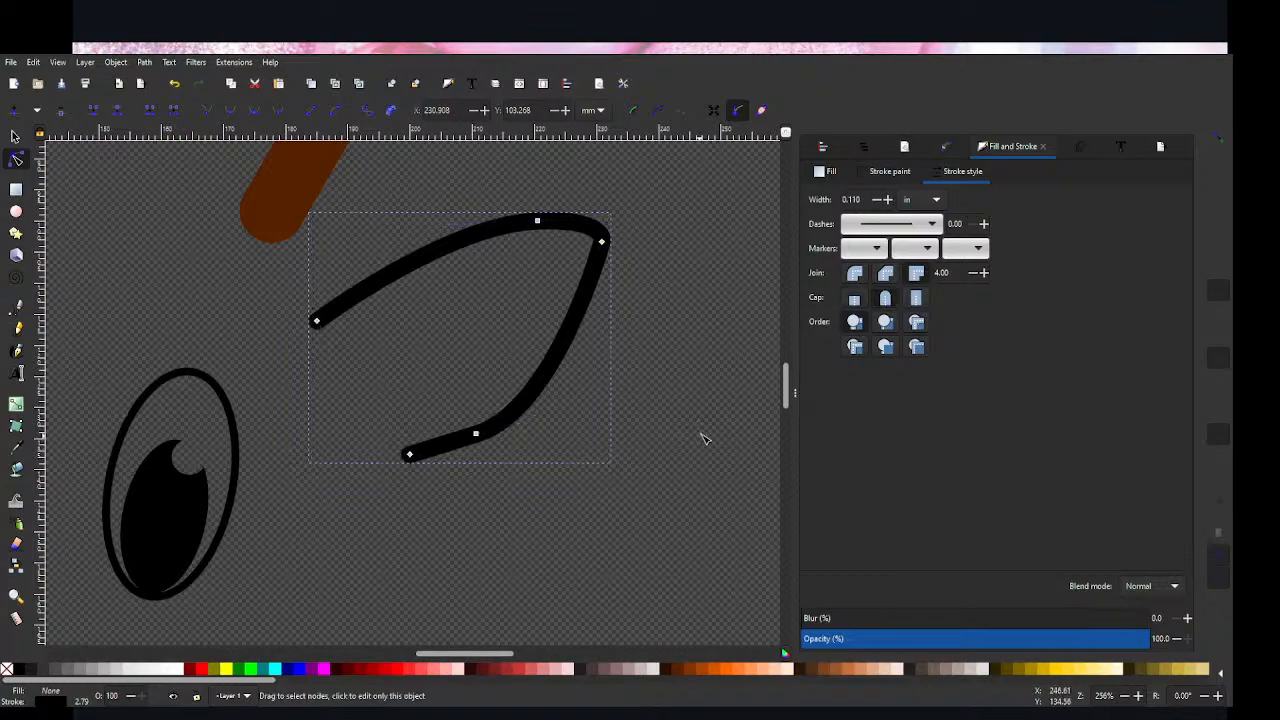
pyautogui.click(674, 463)
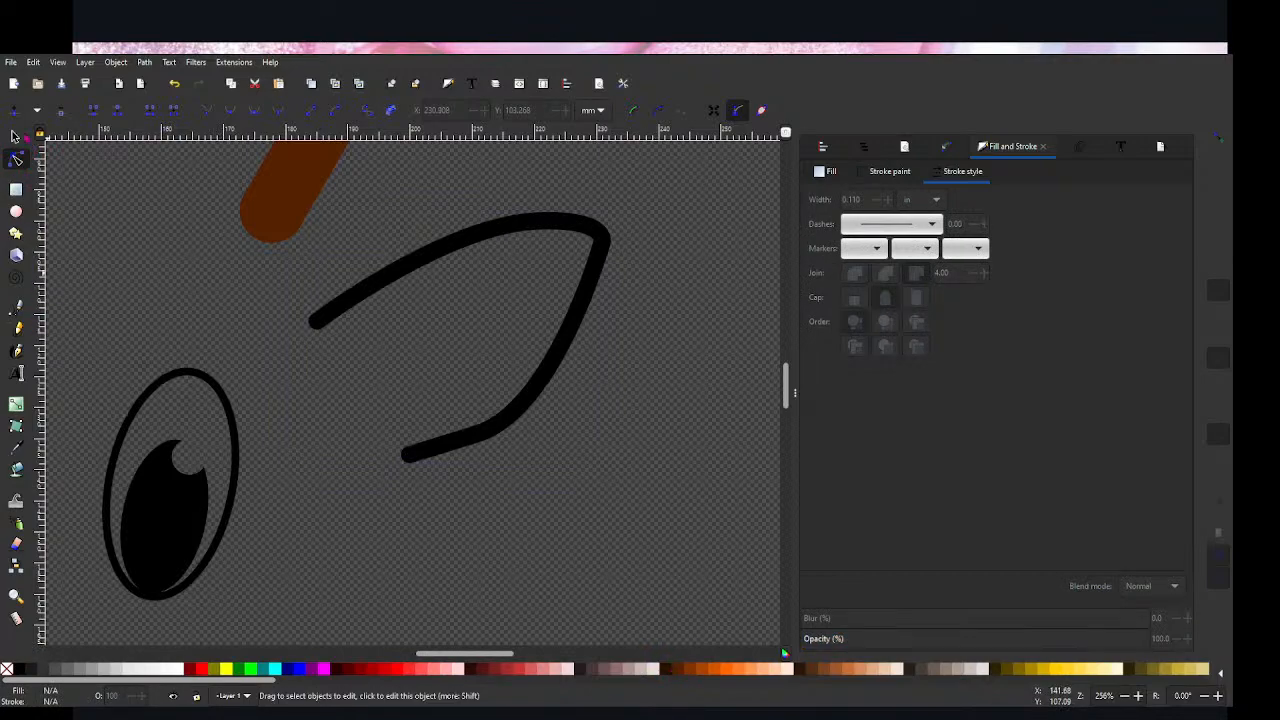
pyautogui.press('s')
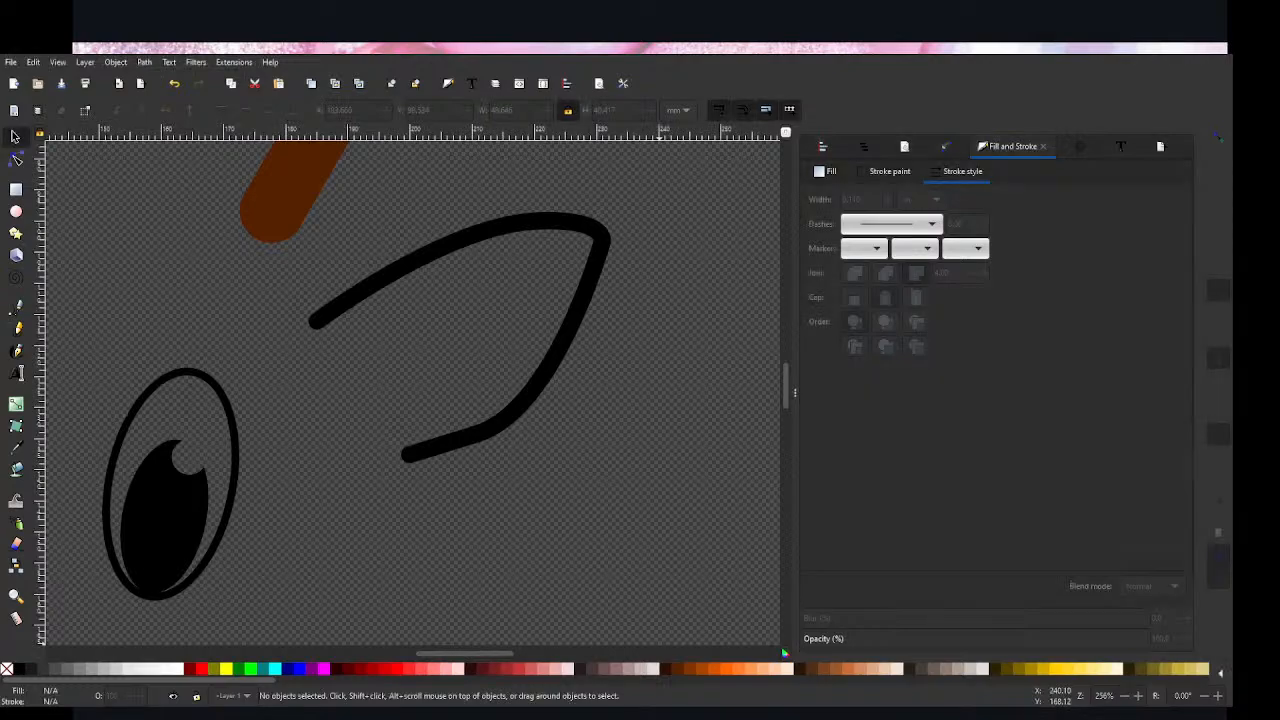
# Step: Set the ear outline's stroke width to 0.050 in and colour the stroke dark brown #552200
pyautogui.click(15, 160)
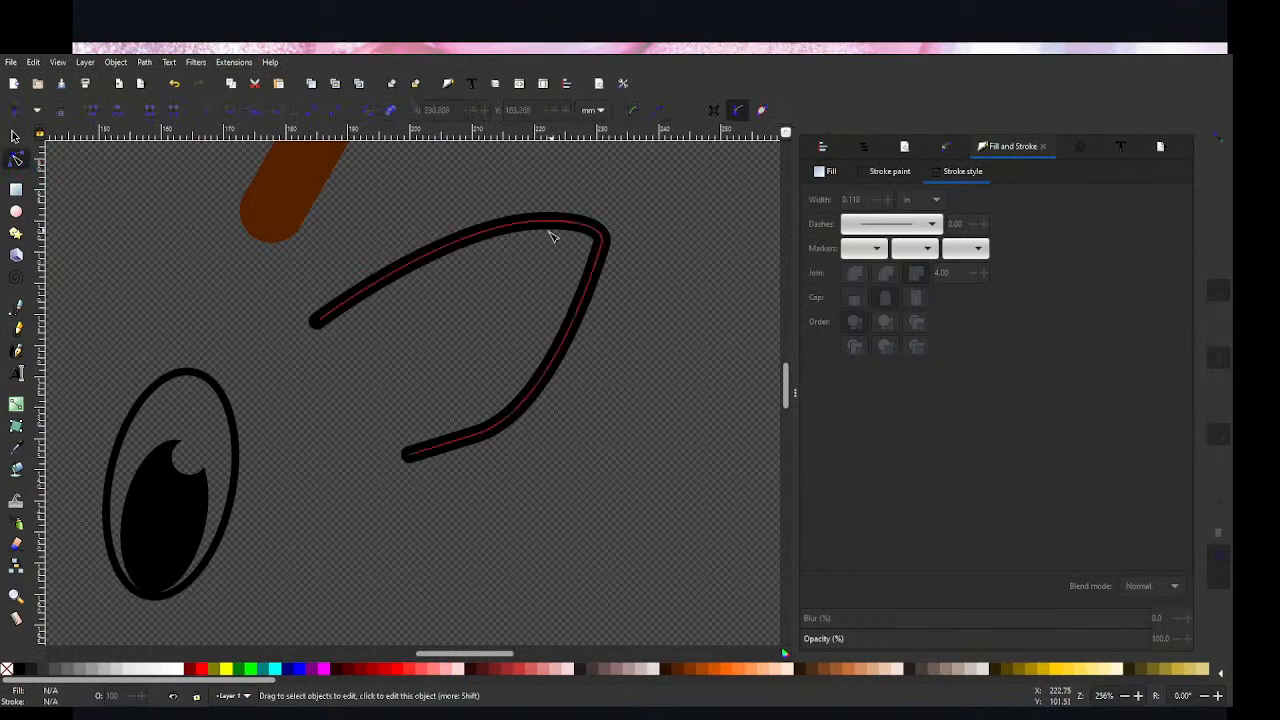
pyautogui.click(601, 243)
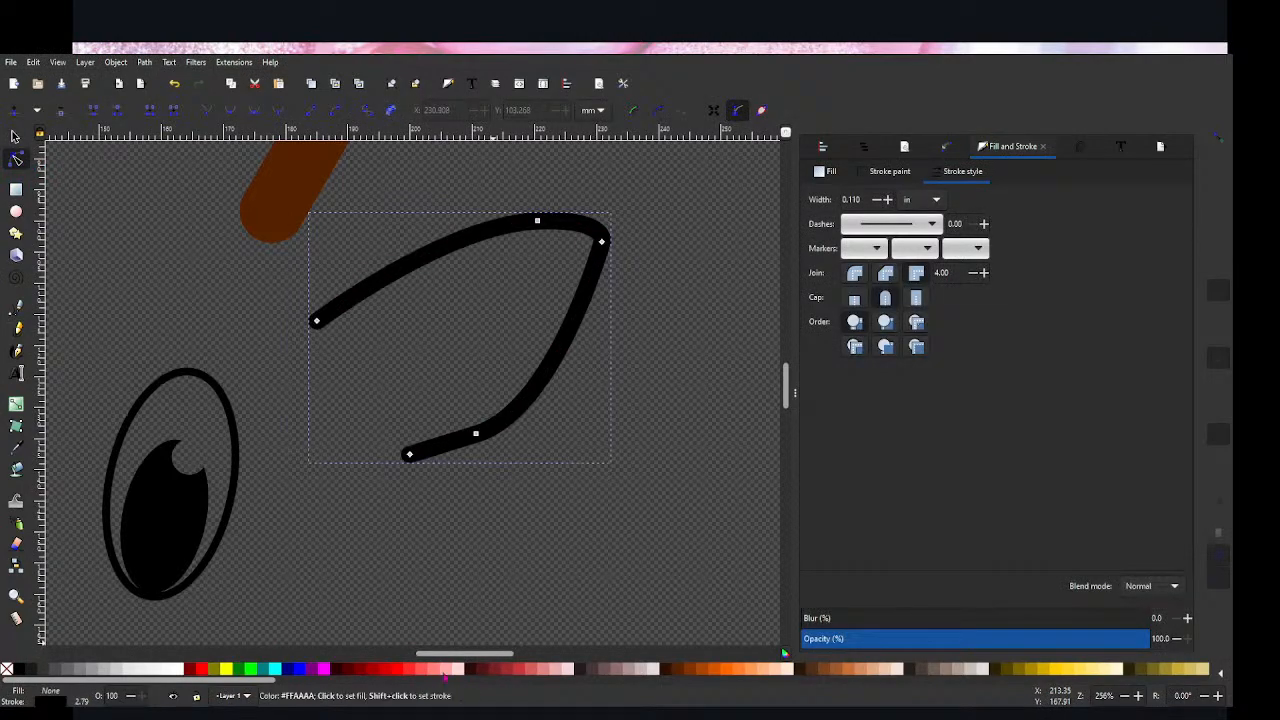
pyautogui.moveTo(867, 199); pyautogui.dragTo(853, 200)
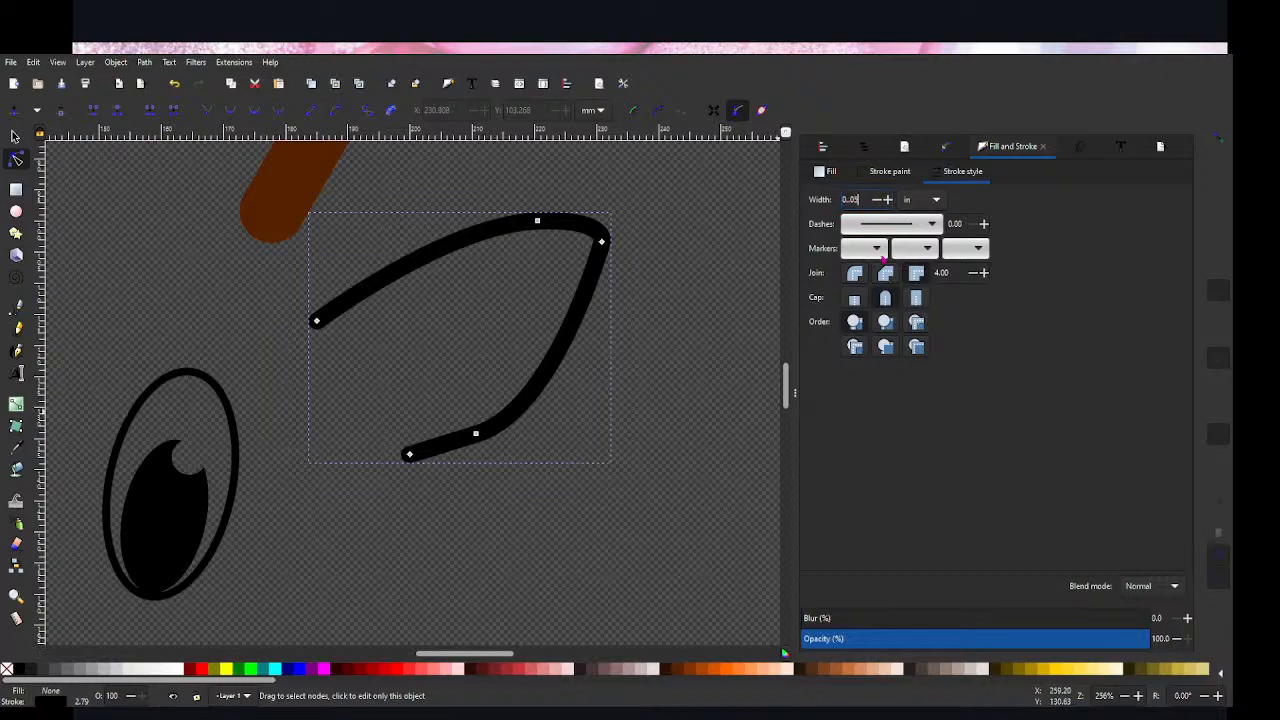
pyautogui.press('Return')
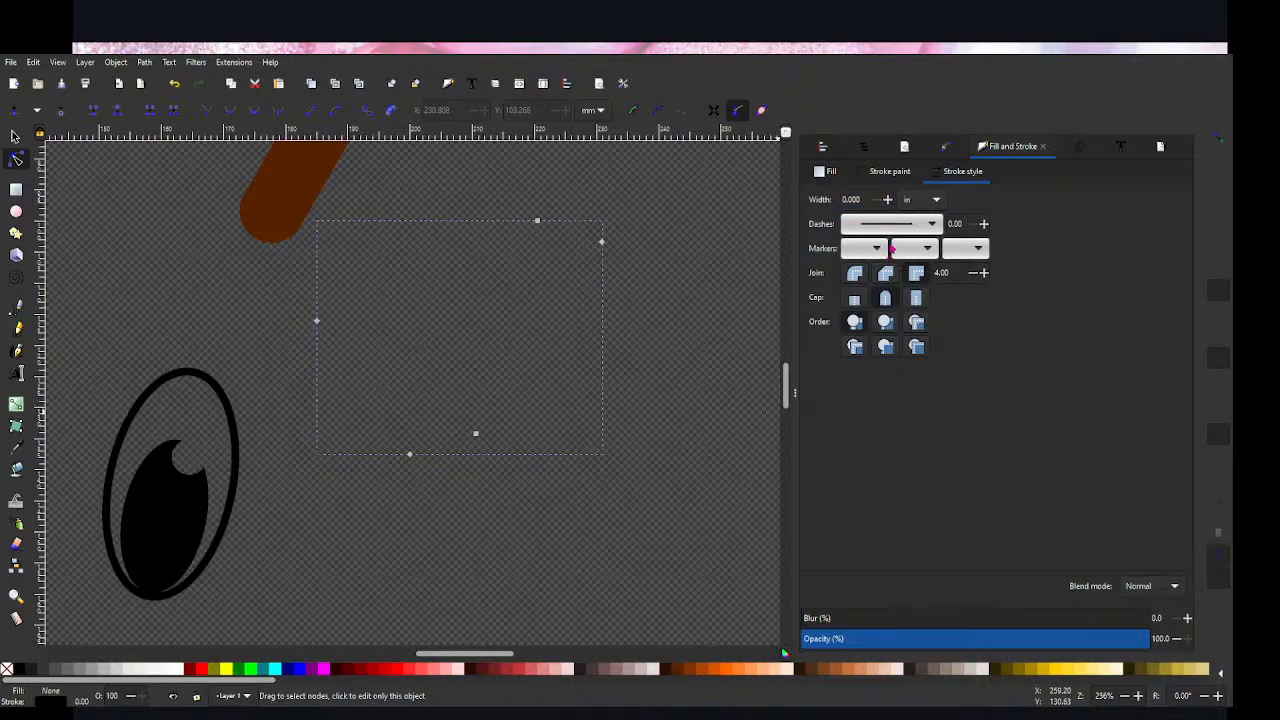
pyautogui.hotkey('ctrl', 'z')
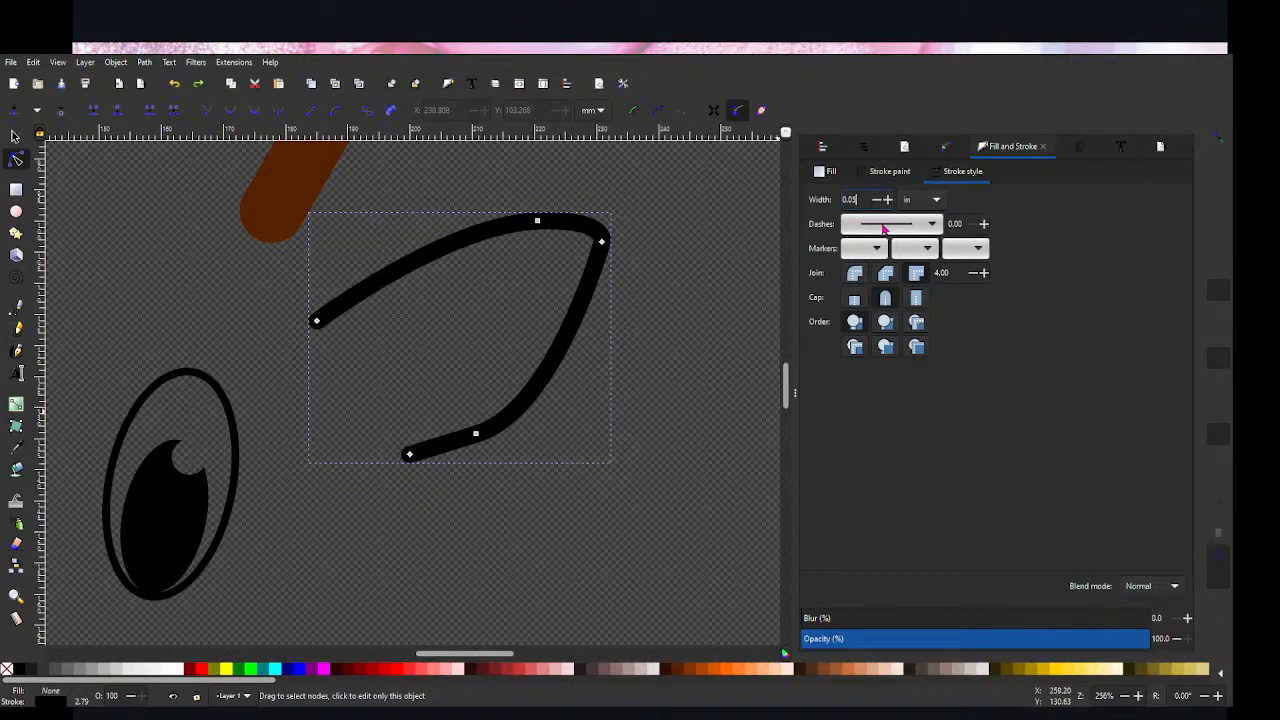
pyautogui.press('Return')
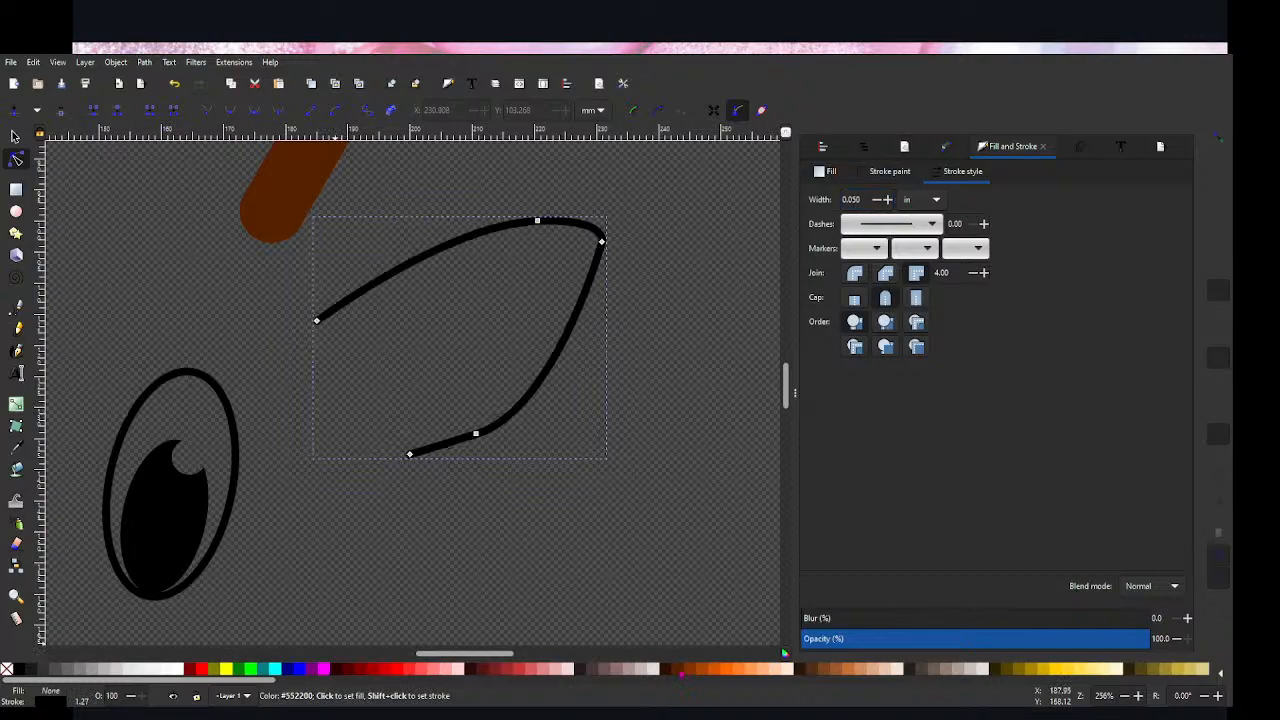
pyautogui.keyDown('shift'); pyautogui.click(681, 670); pyautogui.keyUp('shift')
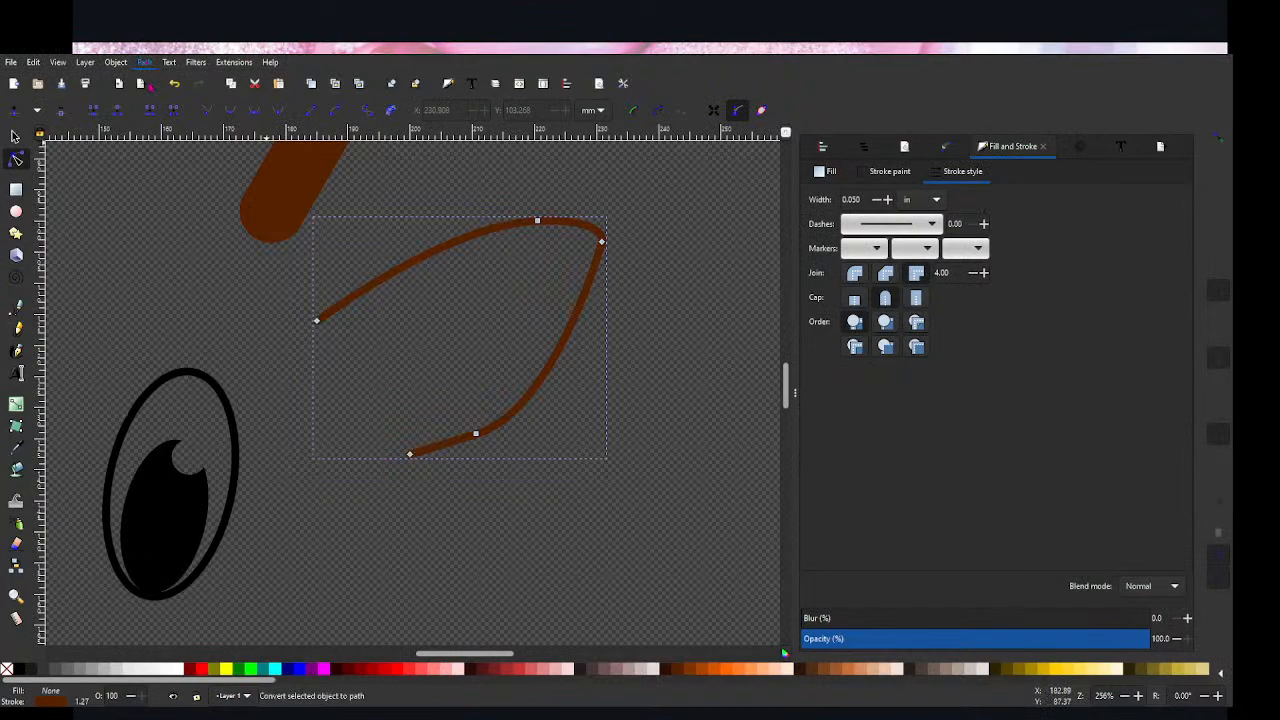
# Step: Convert the ear's stroke to a path and thicken the middle of both curves by moving their inner-edge nodes inward
pyautogui.click(737, 110)
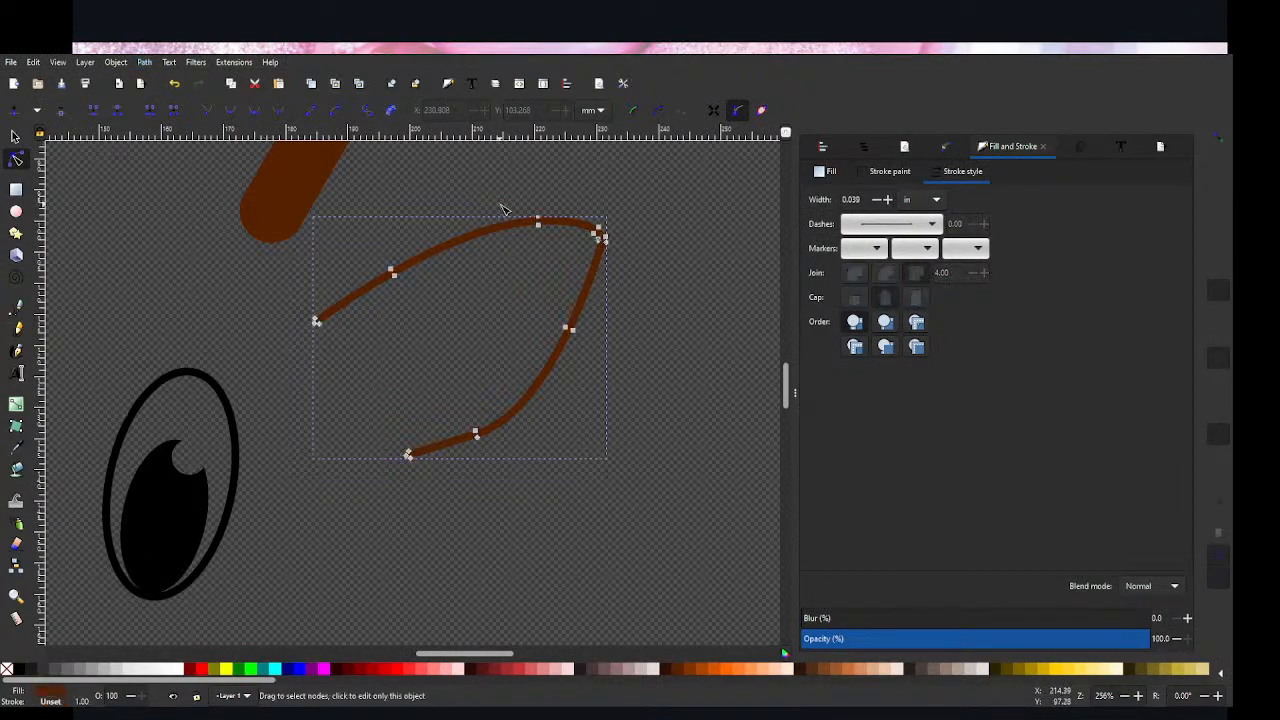
pyautogui.click(398, 283)
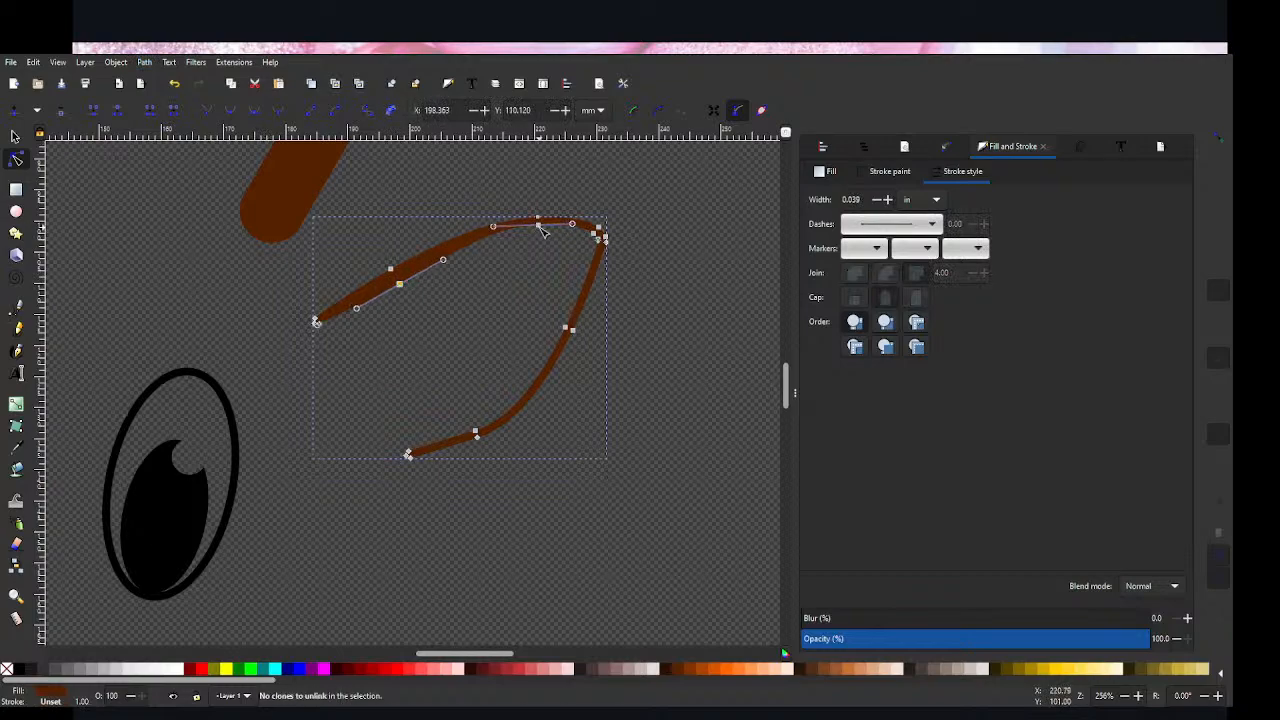
pyautogui.moveTo(539, 225); pyautogui.dragTo(537, 237)
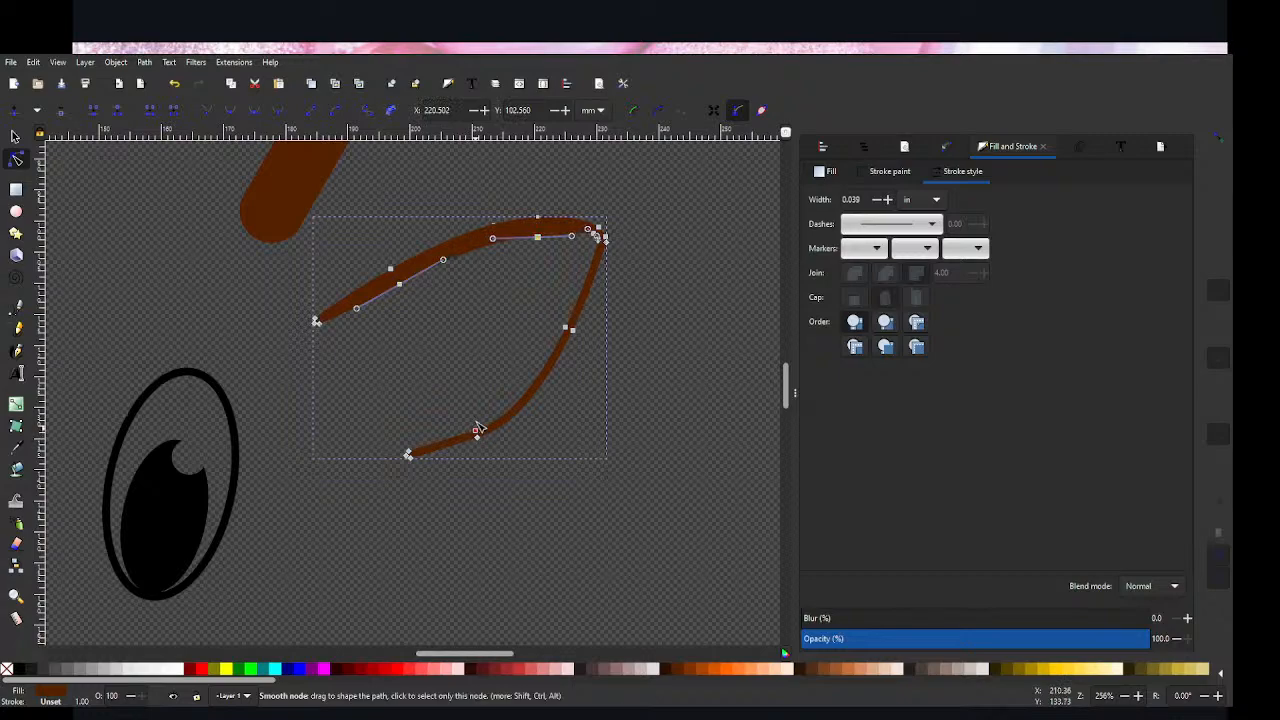
pyautogui.moveTo(476, 432); pyautogui.dragTo(478, 410)
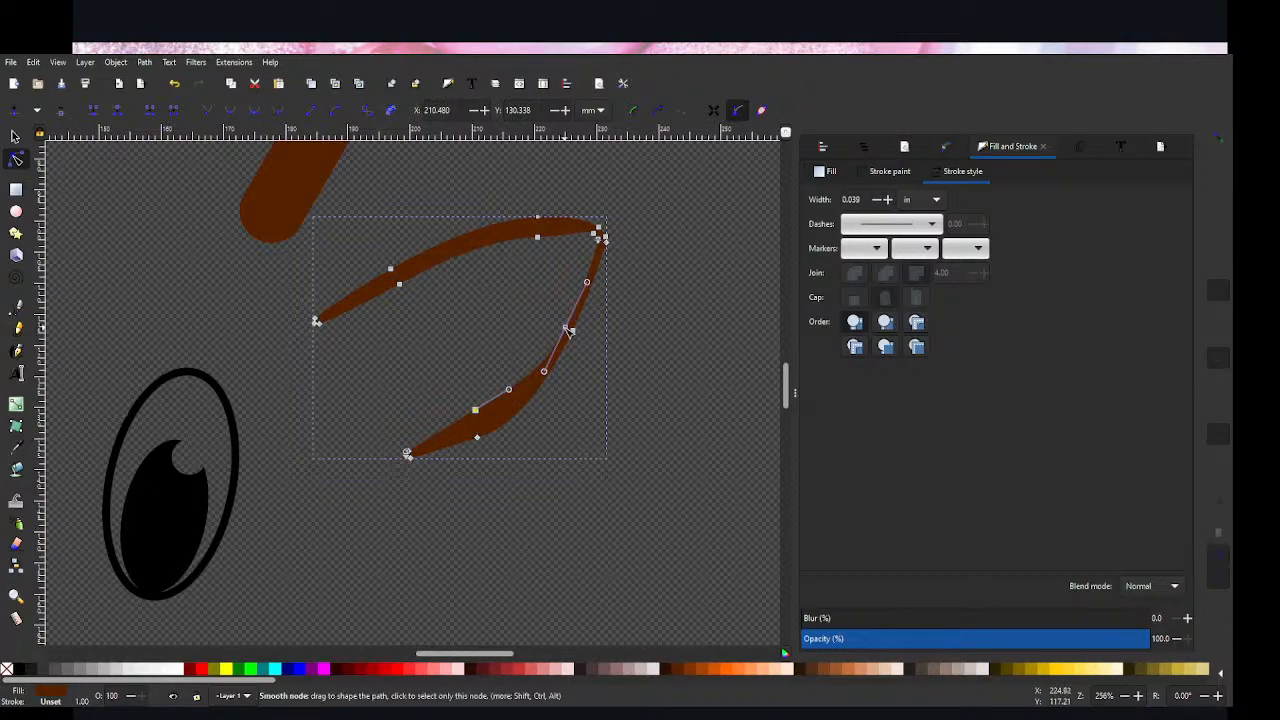
pyautogui.moveTo(567, 329); pyautogui.dragTo(559, 331)
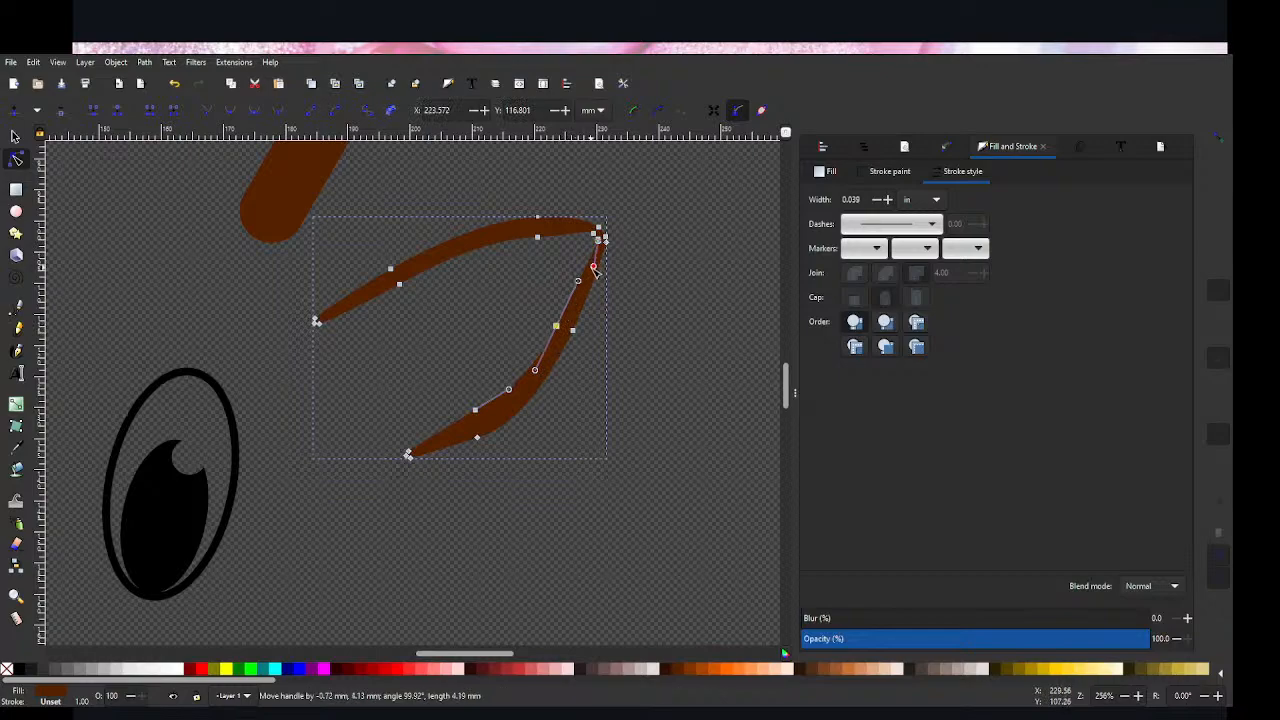
pyautogui.moveTo(599, 238); pyautogui.dragTo(588, 242)
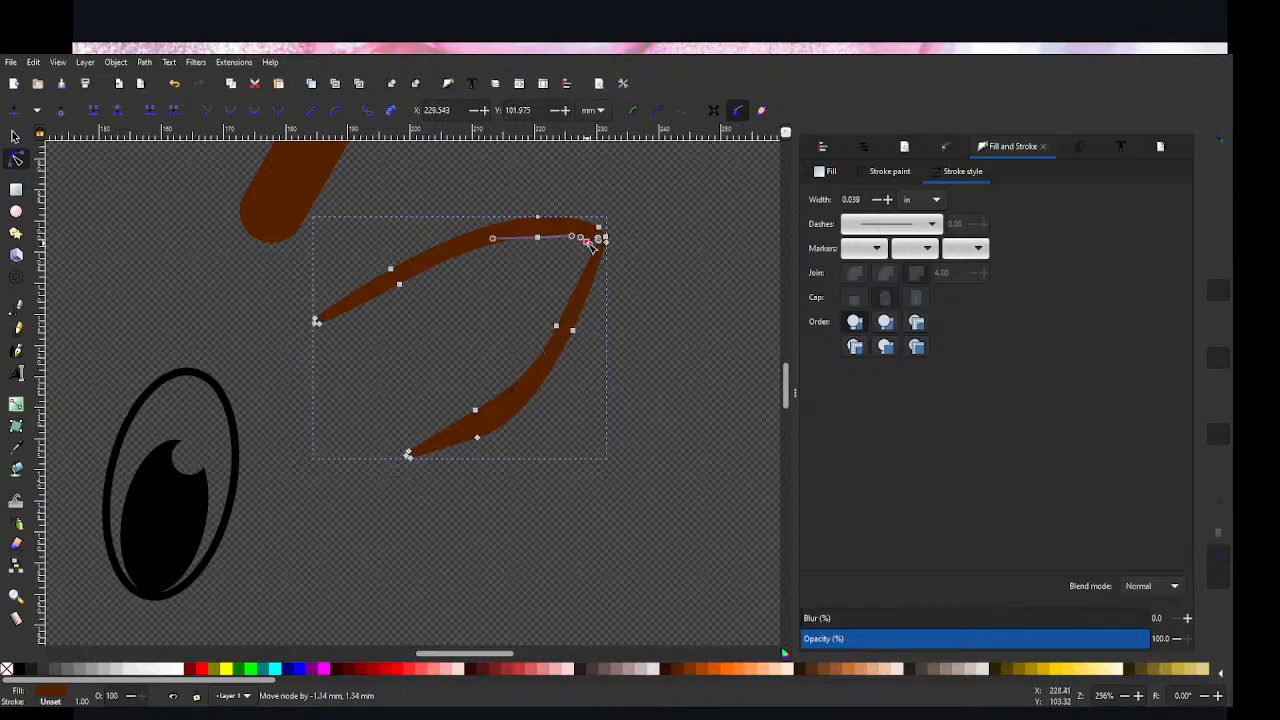
# Step: Delete the two extra nodes at the inner corner of the ear's tip and move the remaining corner node slightly inward
pyautogui.click(665, 272)
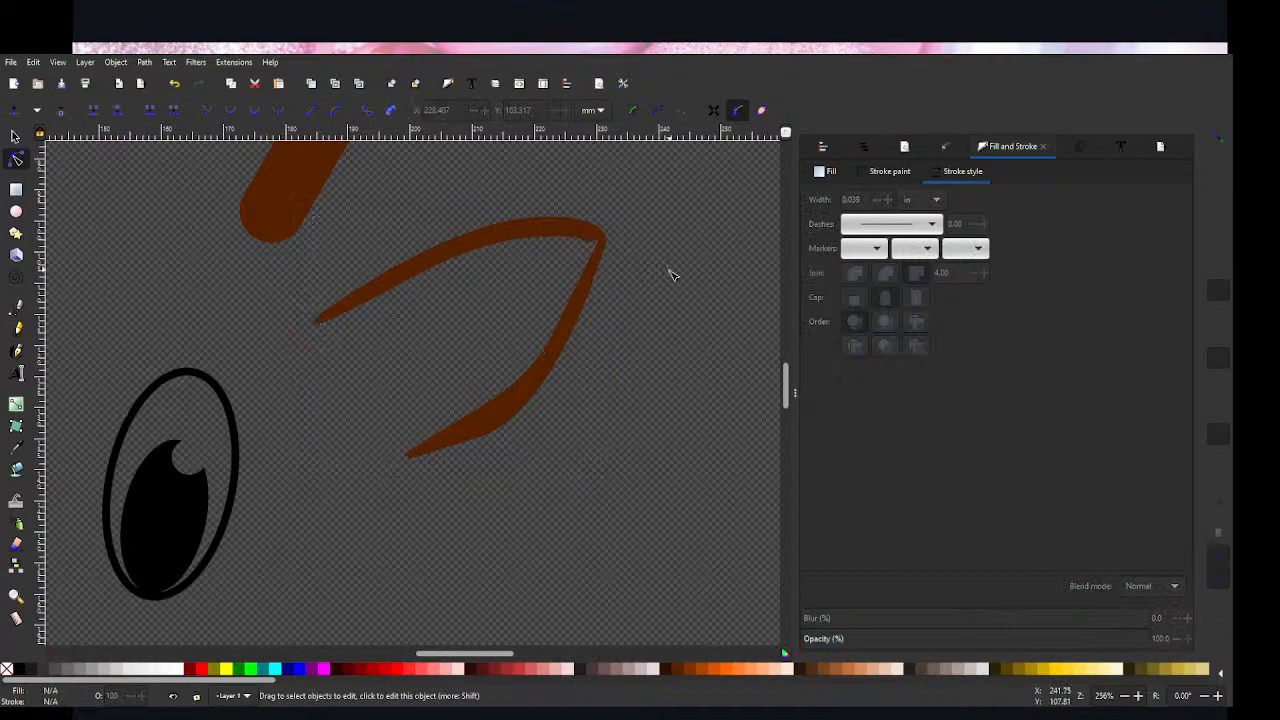
pyautogui.click(597, 246)
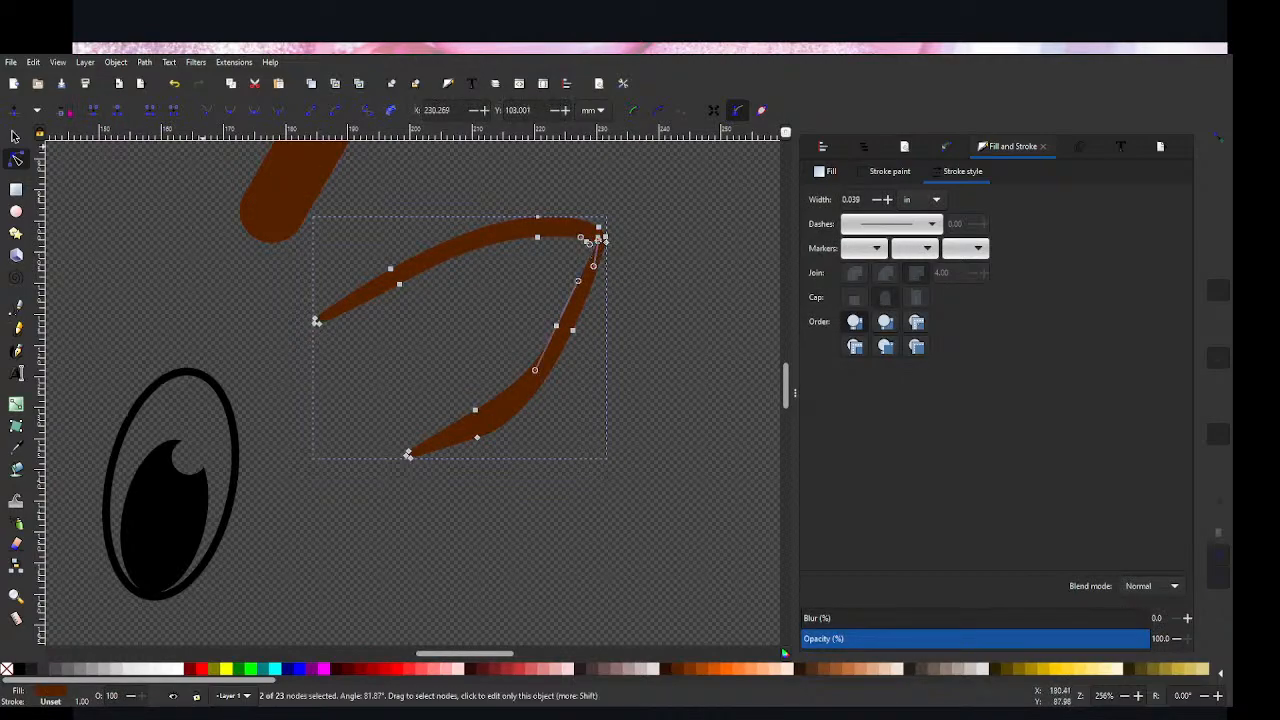
pyautogui.click(648, 266)
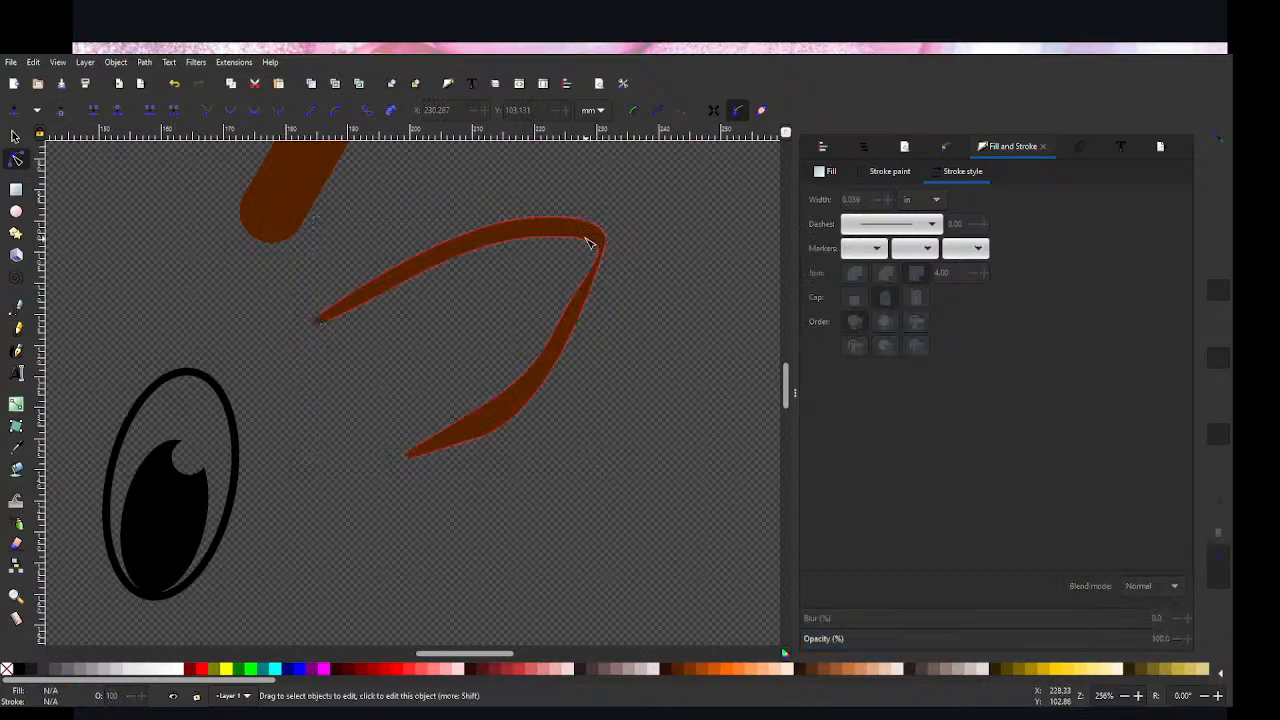
pyautogui.click(593, 248)
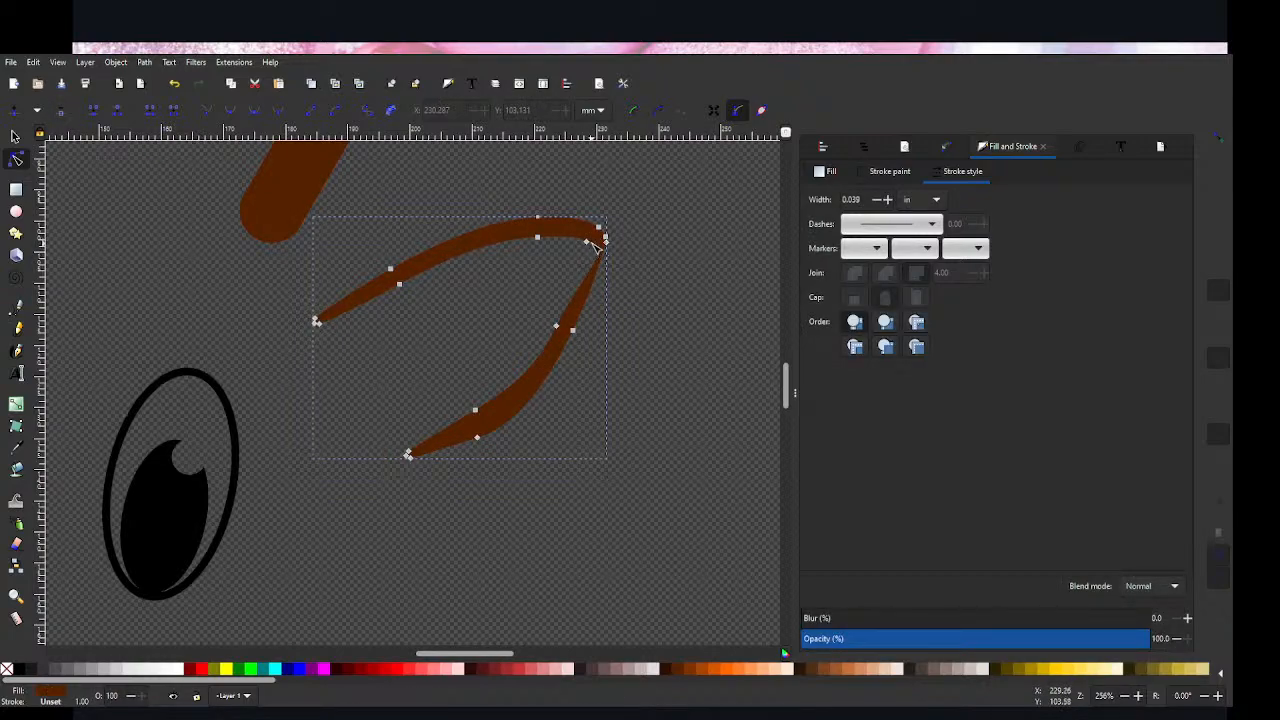
pyautogui.moveTo(588, 245)
pyautogui.mouseDown()
pyautogui.moveTo(596, 252)
pyautogui.moveTo(578, 239)
pyautogui.mouseUp()
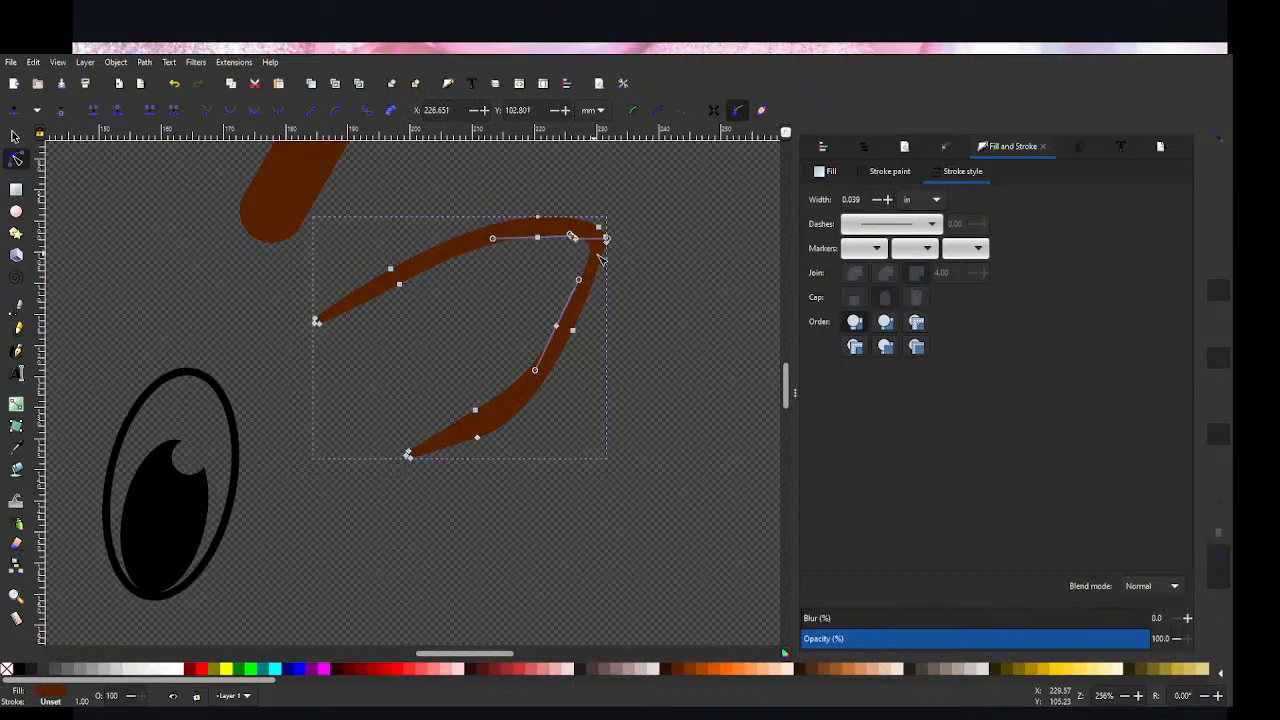
pyautogui.click(641, 288)
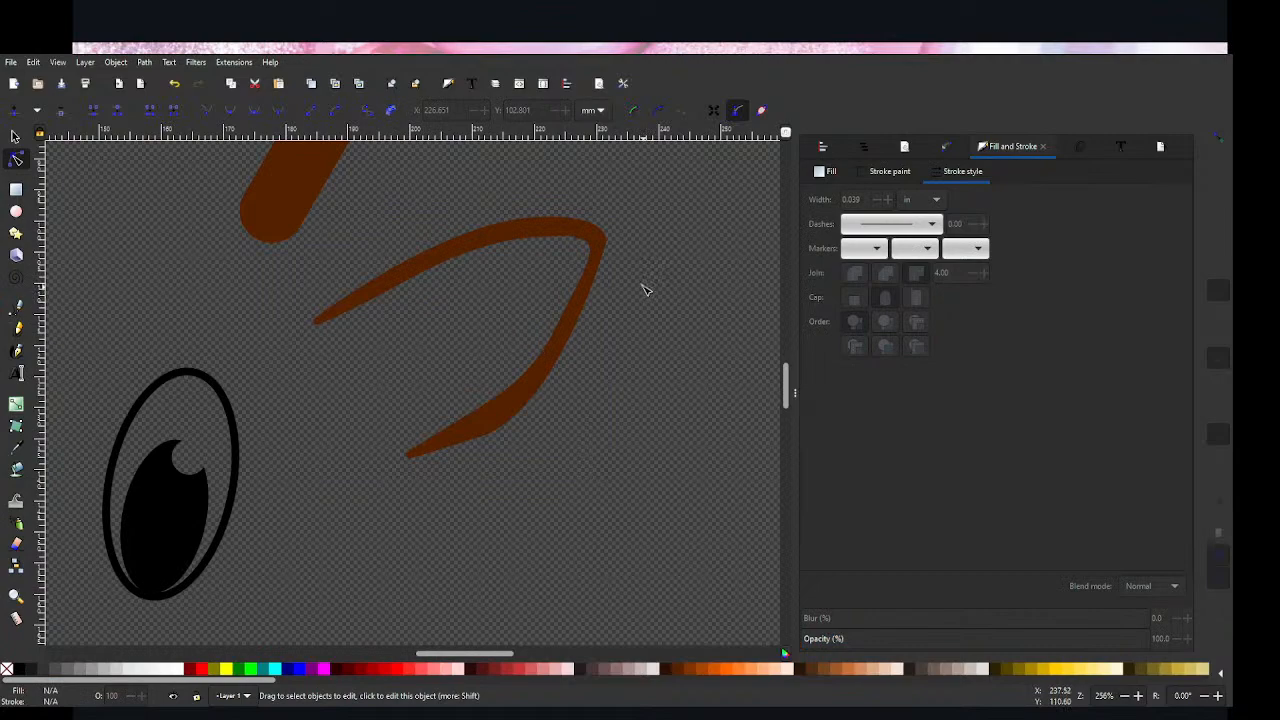
# Step: Delete the last inner corner node at the ear's tip so the inner edge forms one smooth curve
pyautogui.click(579, 241)
pyautogui.click(579, 241)
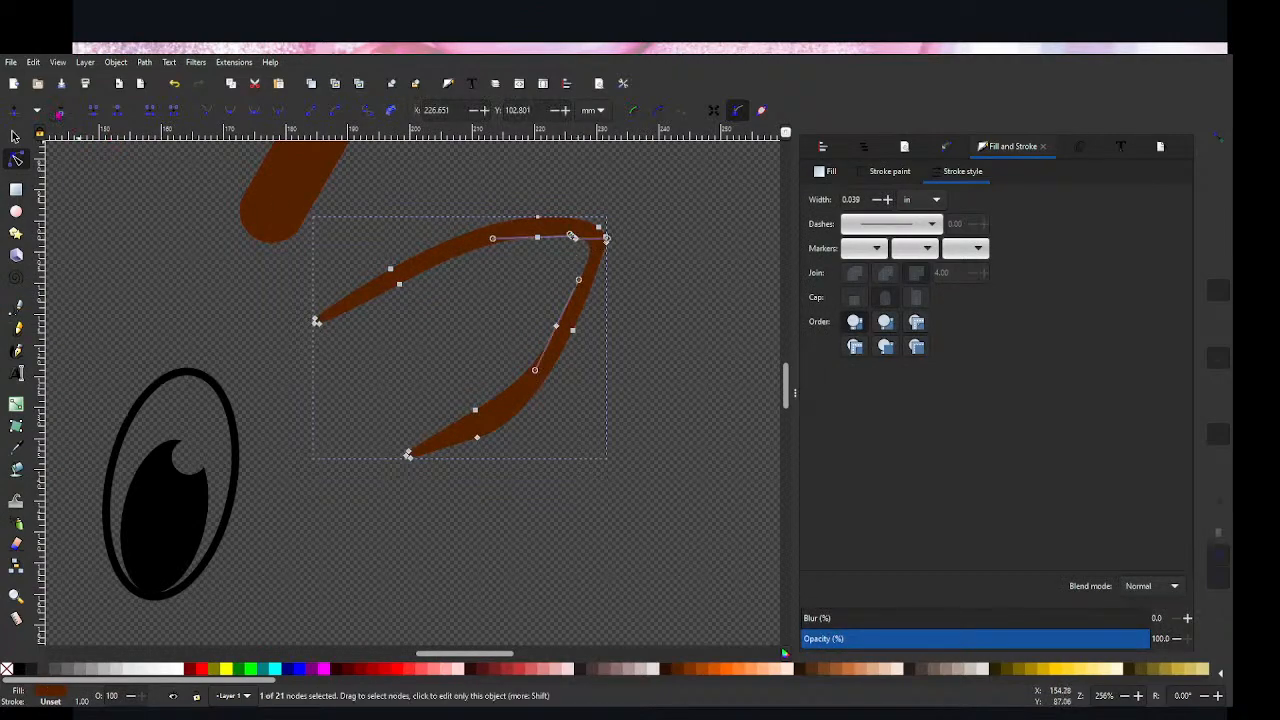
pyautogui.click(684, 295)
pyautogui.click(535, 242)
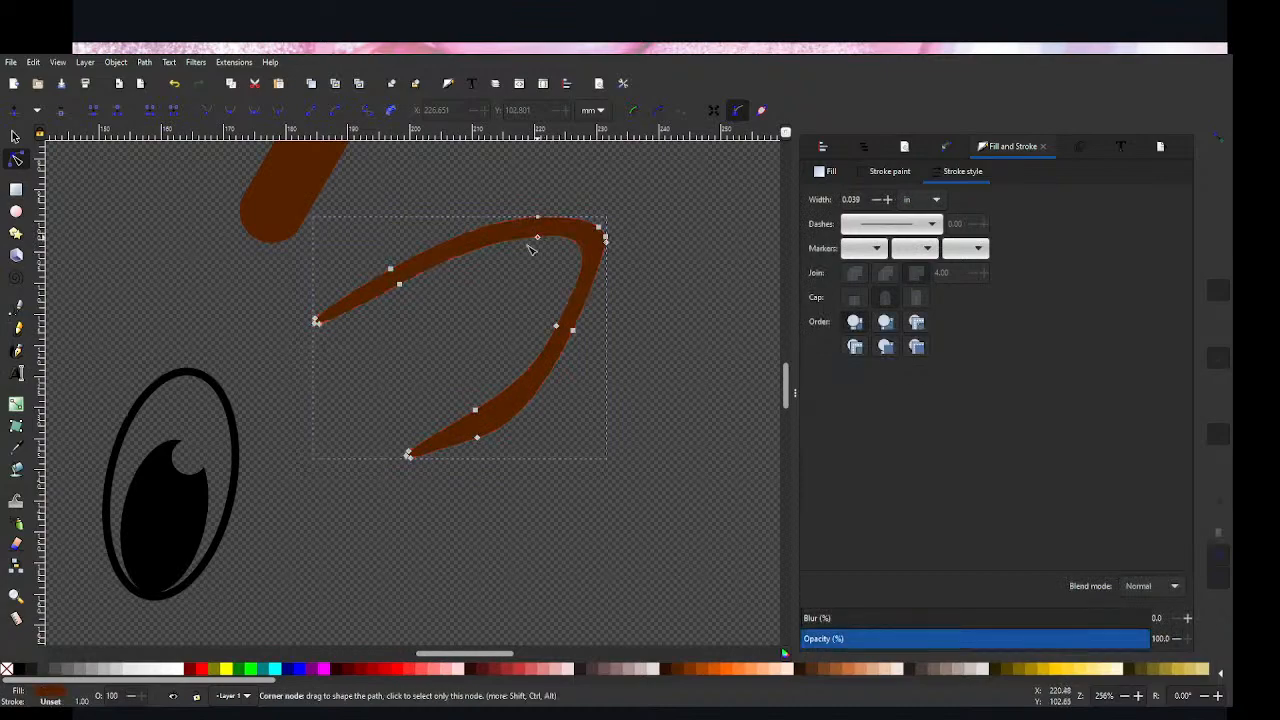
pyautogui.click(690, 286)
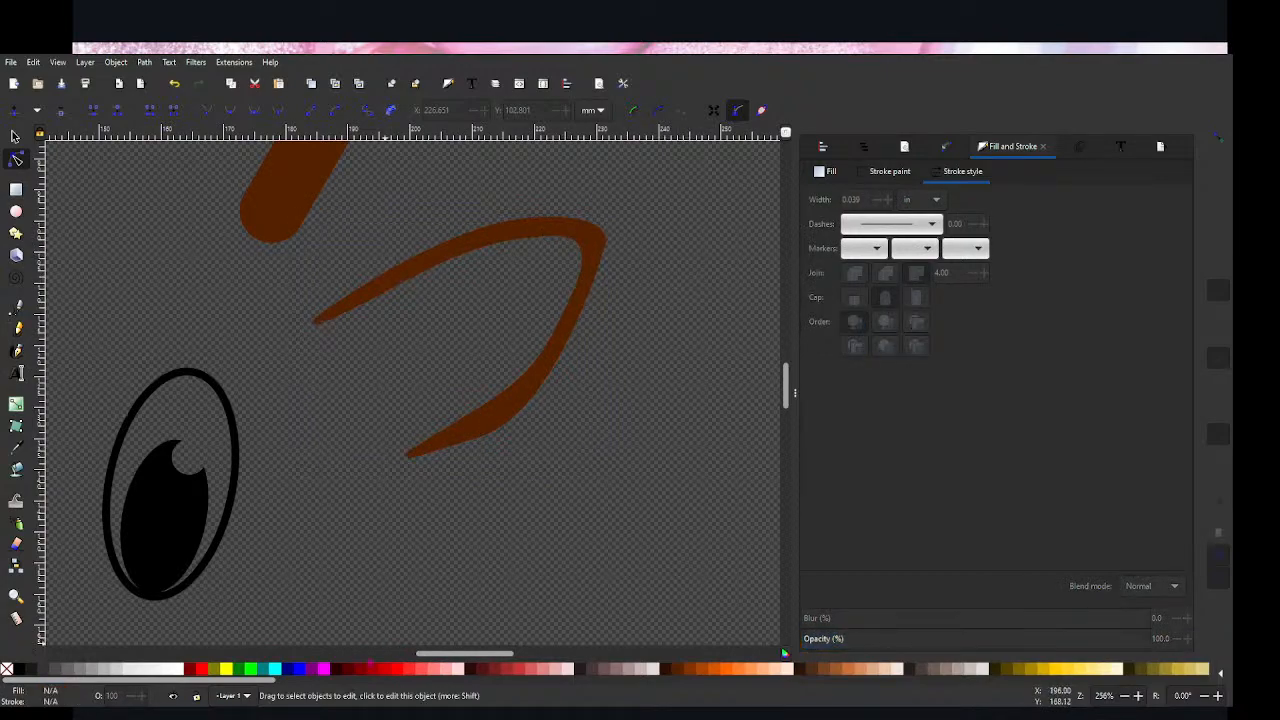
# Step: Shrink the ear proportionally and rotate it so its tip points upward, about 28.7 mm wide and 30.4 mm high
pyautogui.scroll(4, 491, 503)
pyautogui.scroll(-8, 491, 503)
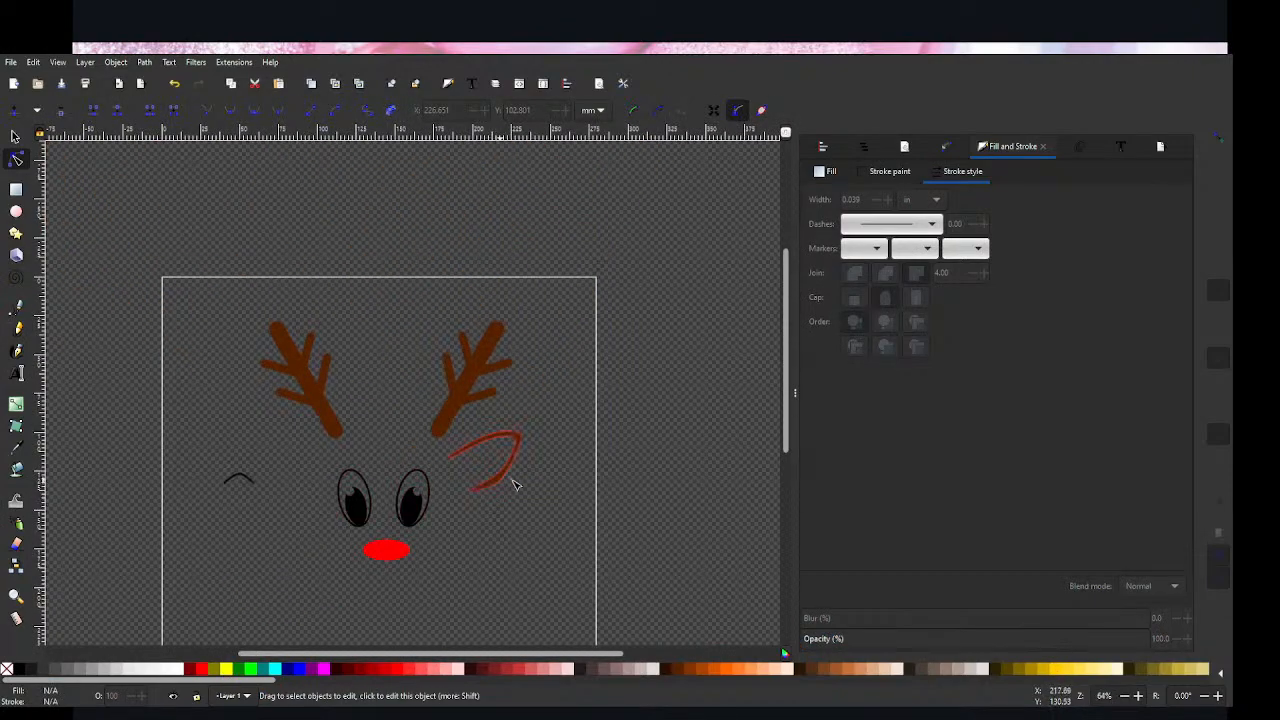
pyautogui.click(495, 495)
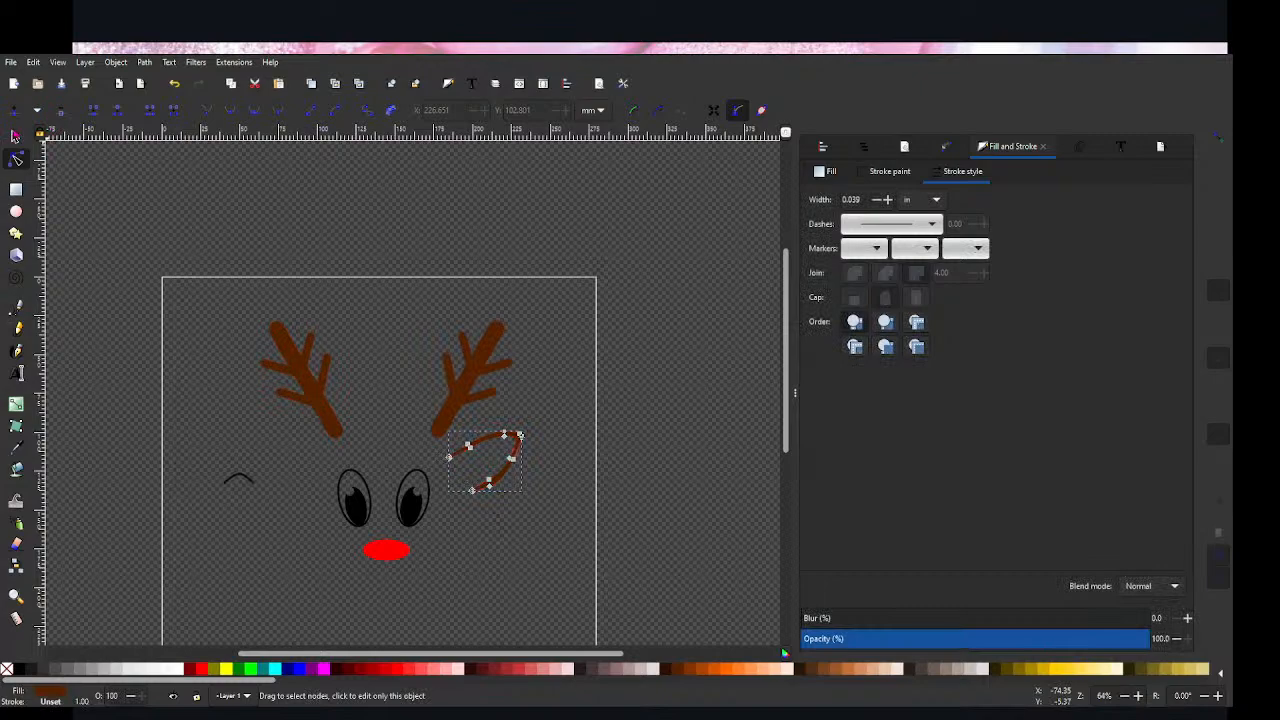
pyautogui.click(15, 135)
pyautogui.click(580, 446)
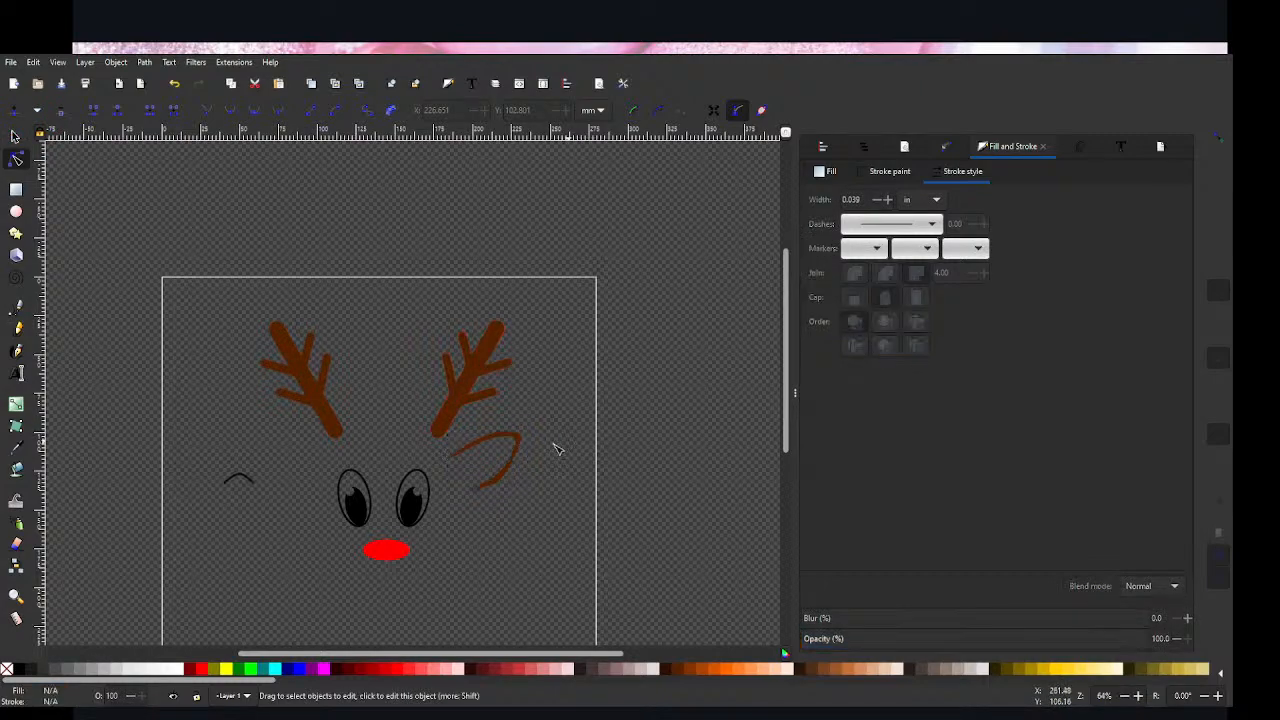
pyautogui.click(468, 464)
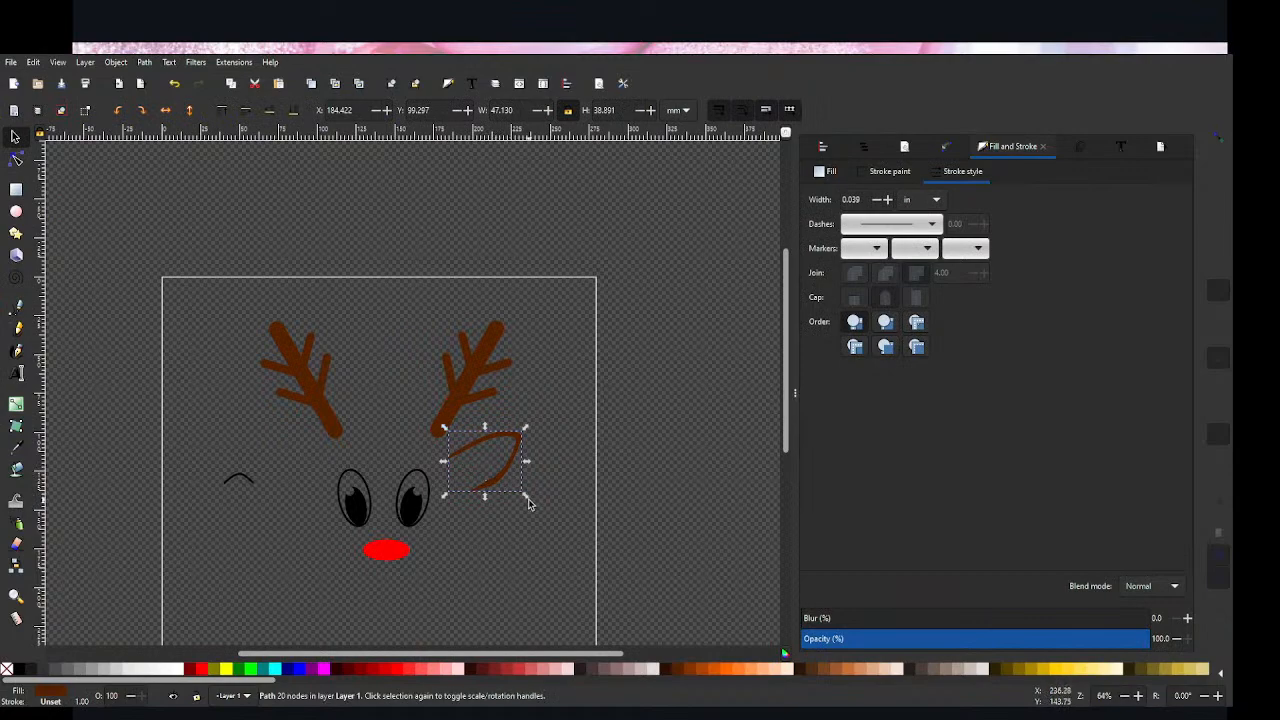
pyautogui.moveTo(524, 496); pyautogui.dragTo(503, 474)
pyautogui.click(487, 467)
pyautogui.click(511, 509)
pyautogui.scroll(-1, 445, 568)
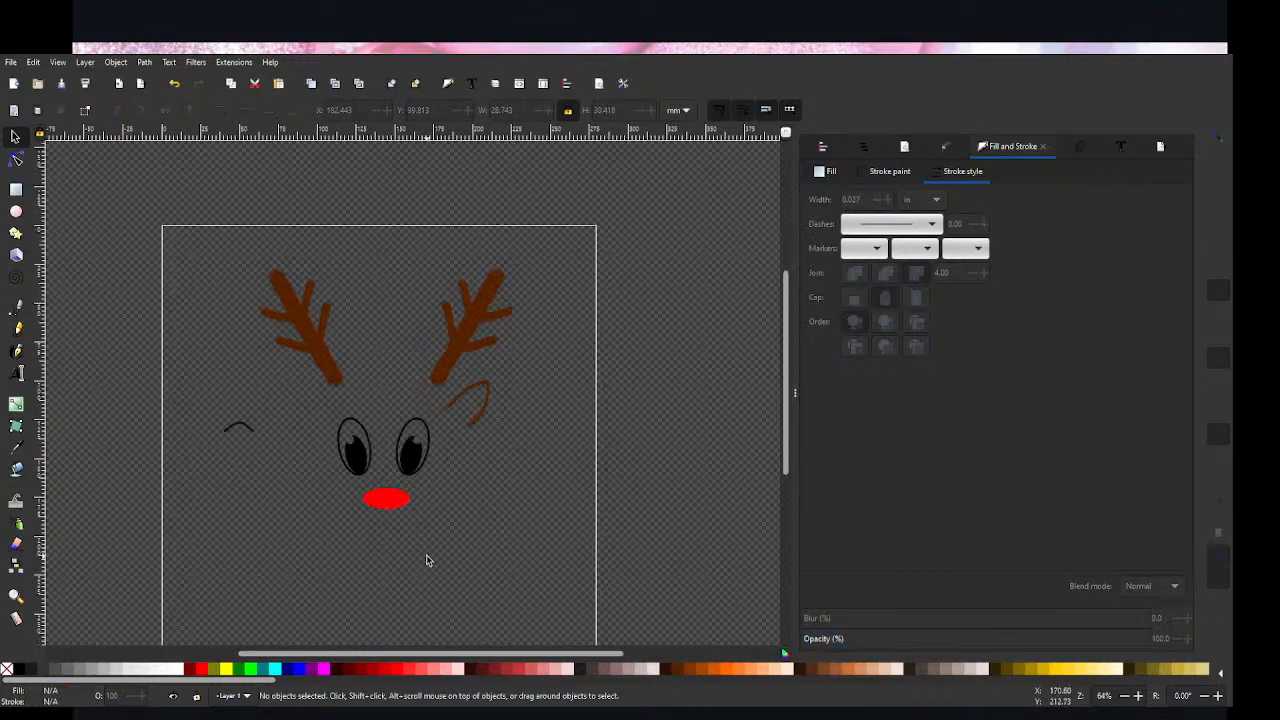
# Step: Rotate the ear about 25° clockwise and place it above and beside the right eye at about X 175.7, Y 107.2 mm
pyautogui.scroll(-1, 430, 545)
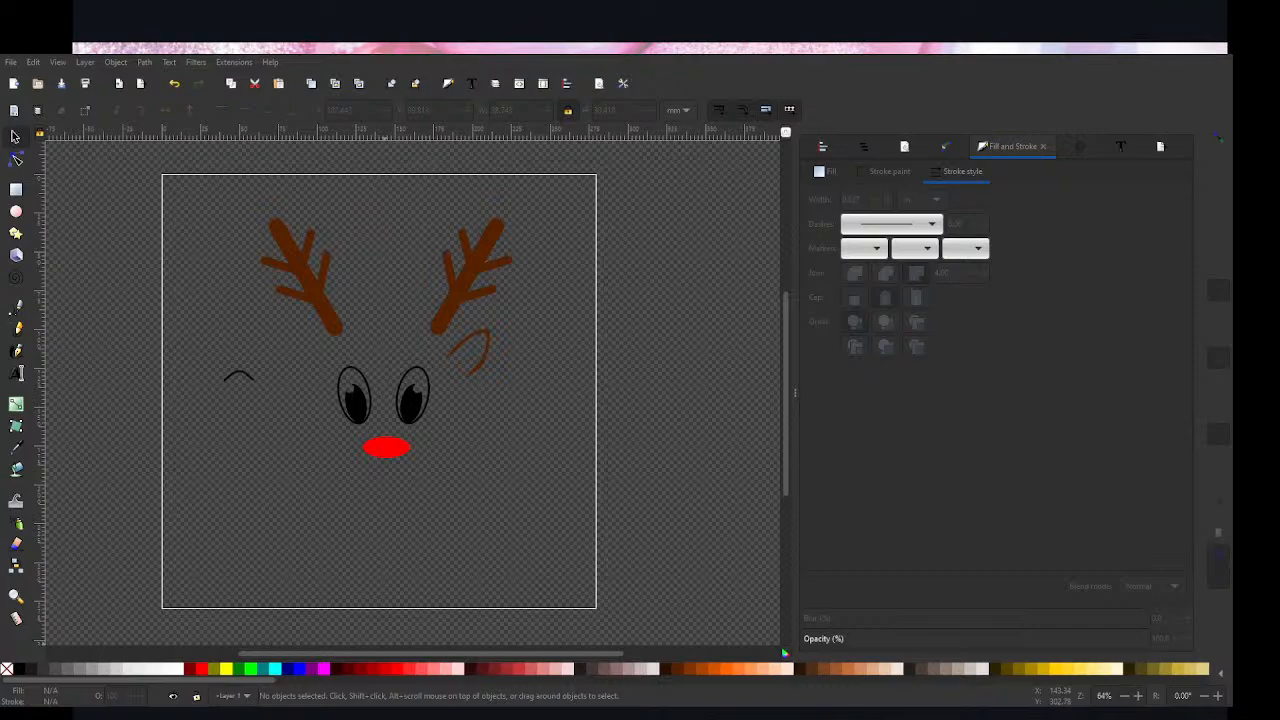
pyautogui.click(468, 358)
pyautogui.moveTo(490, 358)
pyautogui.mouseDown()
pyautogui.moveTo(477, 371)
pyautogui.moveTo(473, 359)
pyautogui.moveTo(471, 391)
pyautogui.mouseUp()
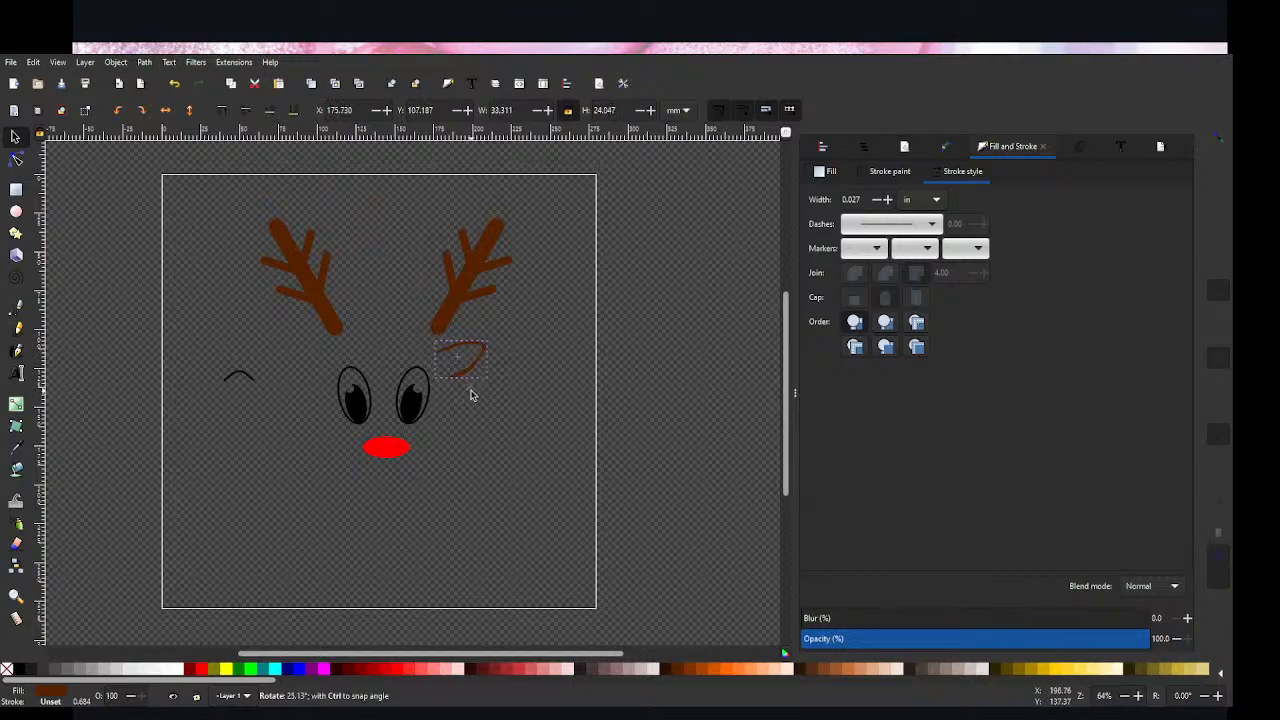
pyautogui.click(491, 420)
pyautogui.click(463, 377)
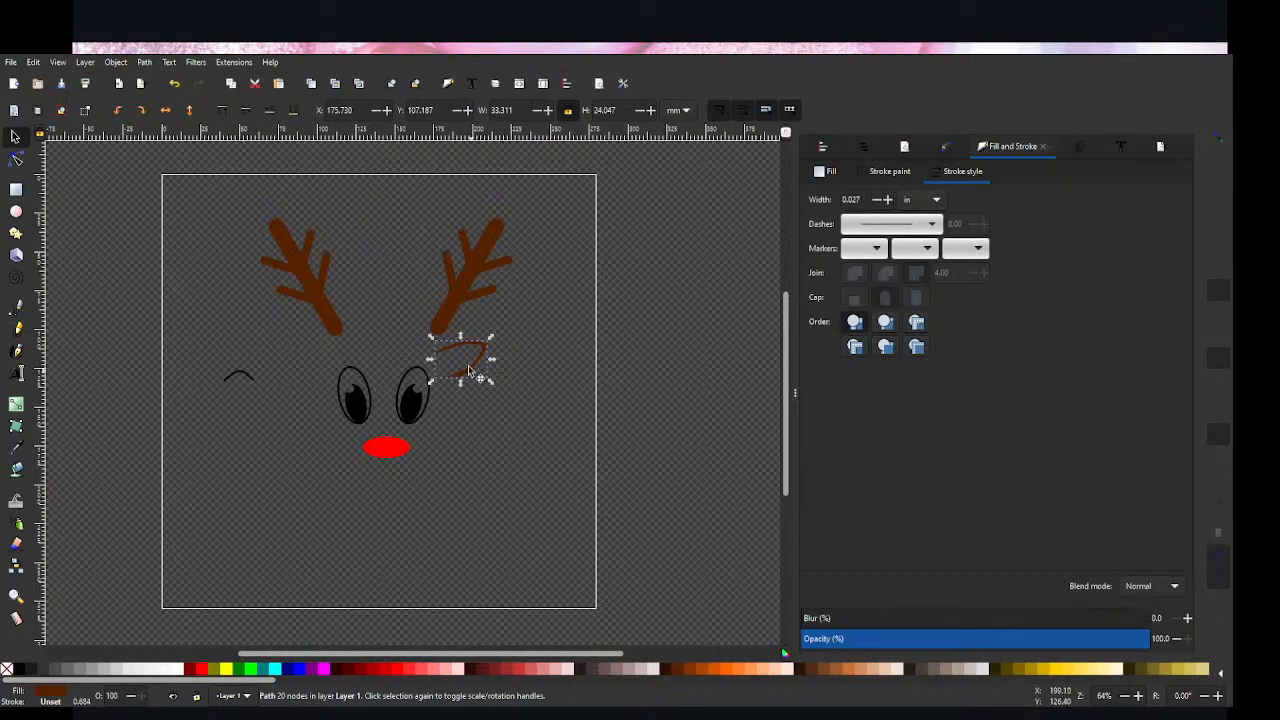
# Step: Place a horizontally flipped duplicate of the ear beside the left eye at about X 73.7, Y 109.3 mm
pyautogui.click(115, 63)
pyautogui.click(151, 412)
pyautogui.click(443, 366)
pyautogui.moveTo(445, 365); pyautogui.dragTo(298, 359)
pyautogui.click(469, 412)
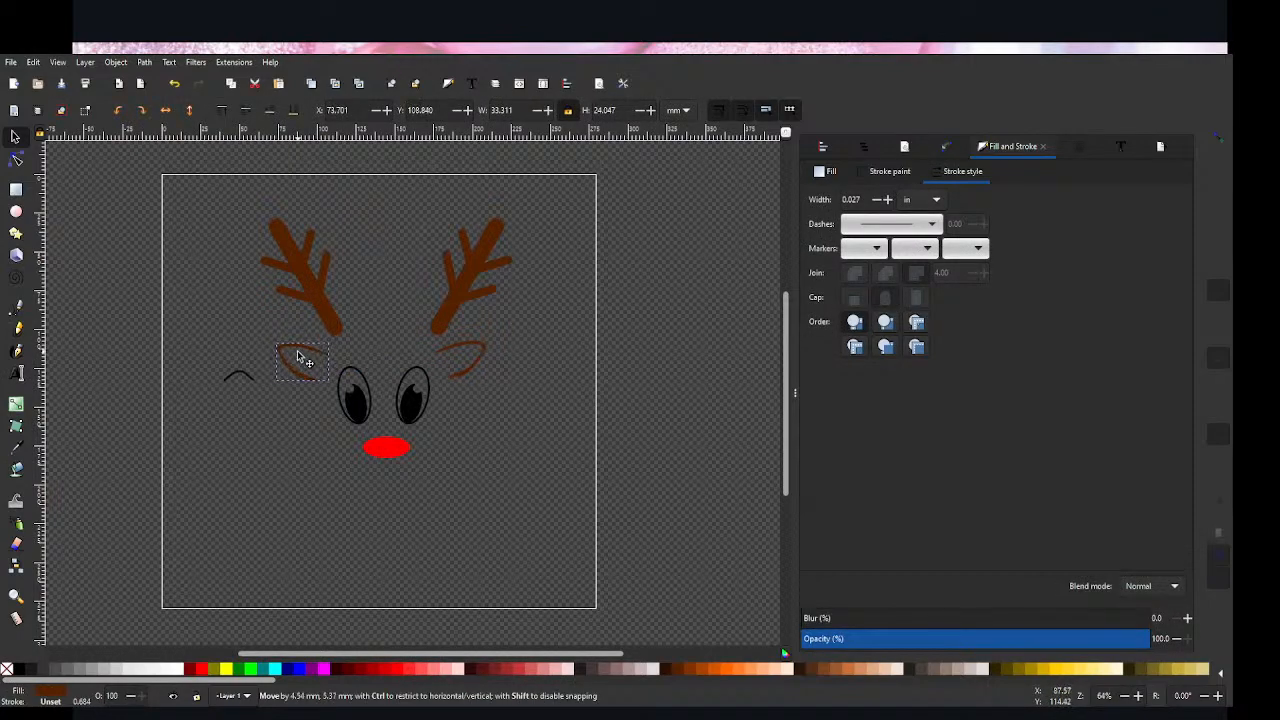
pyautogui.click(484, 362)
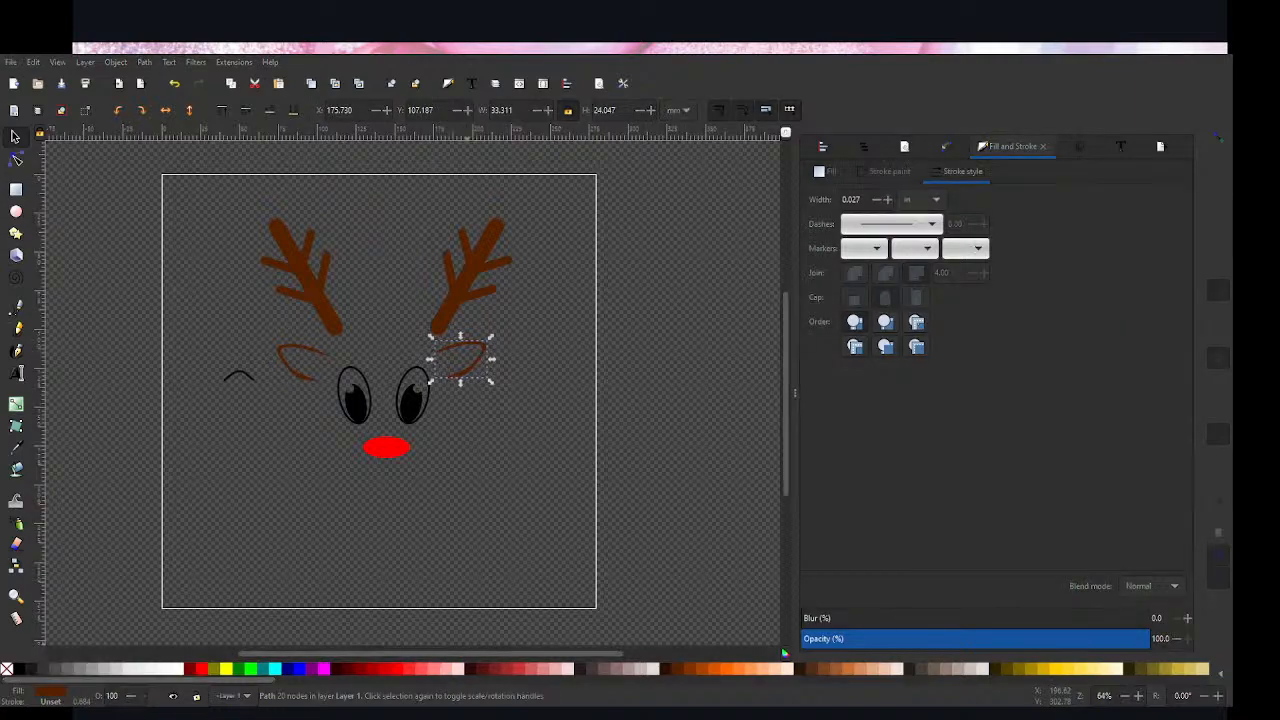
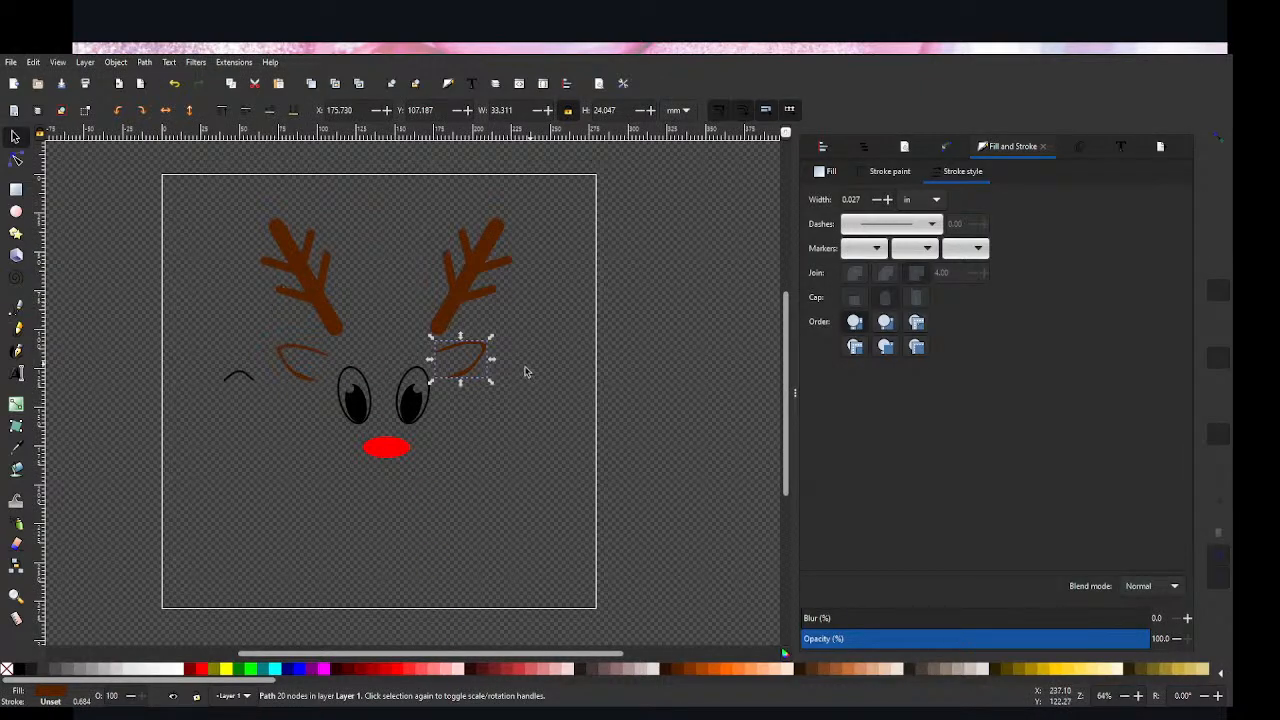
# Step: Move the small black curved line beside the left ear off the page to about X 332.5, Y 116.7 mm
pyautogui.click(497, 437)
pyautogui.click(236, 376)
pyautogui.moveTo(236, 376); pyautogui.dragTo(760, 360)
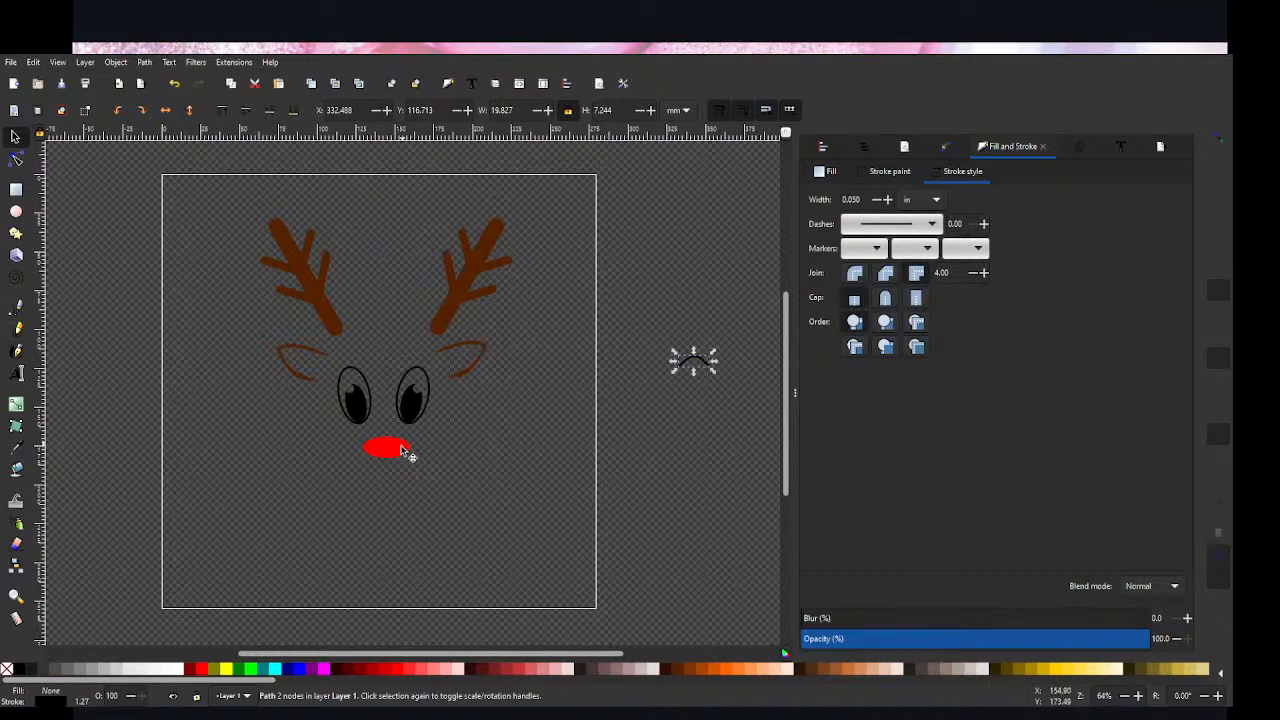
# Step: Centre the two ears on a common horizontal axis relative to the last selected one and combine them into one path
pyautogui.click(470, 368)
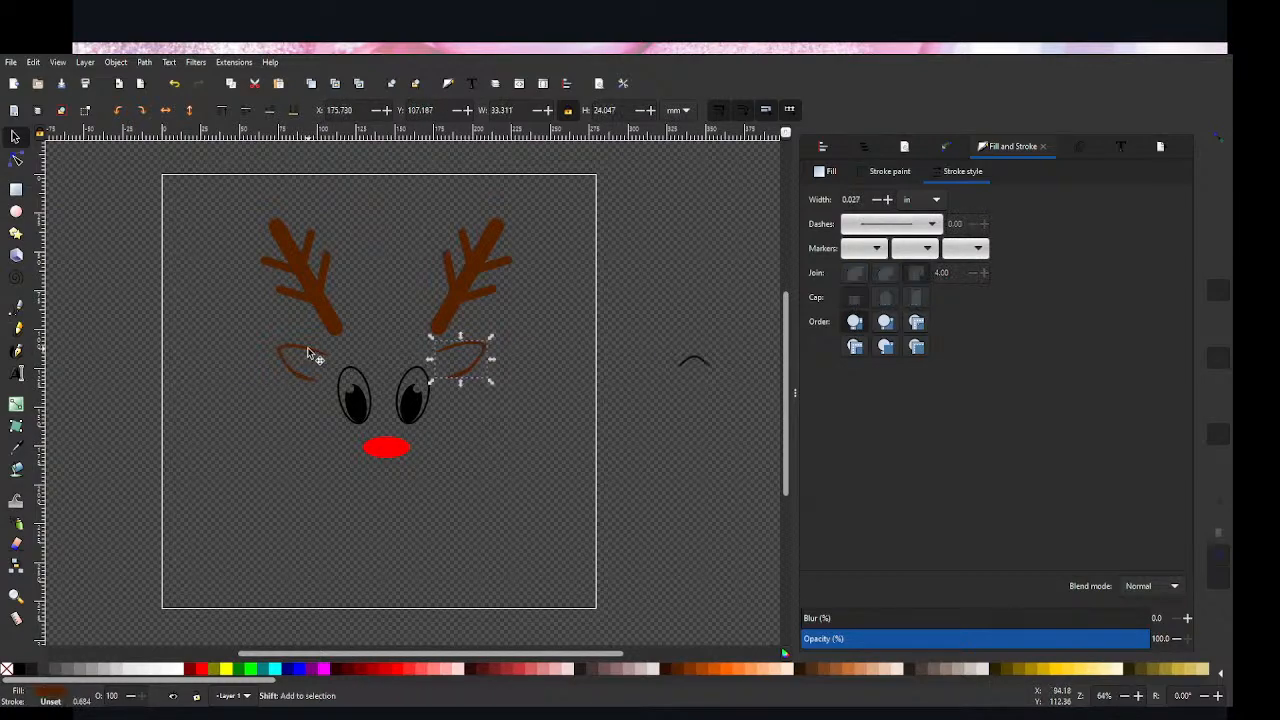
pyautogui.keyDown('shift'); pyautogui.click(309, 354); pyautogui.keyUp('shift')
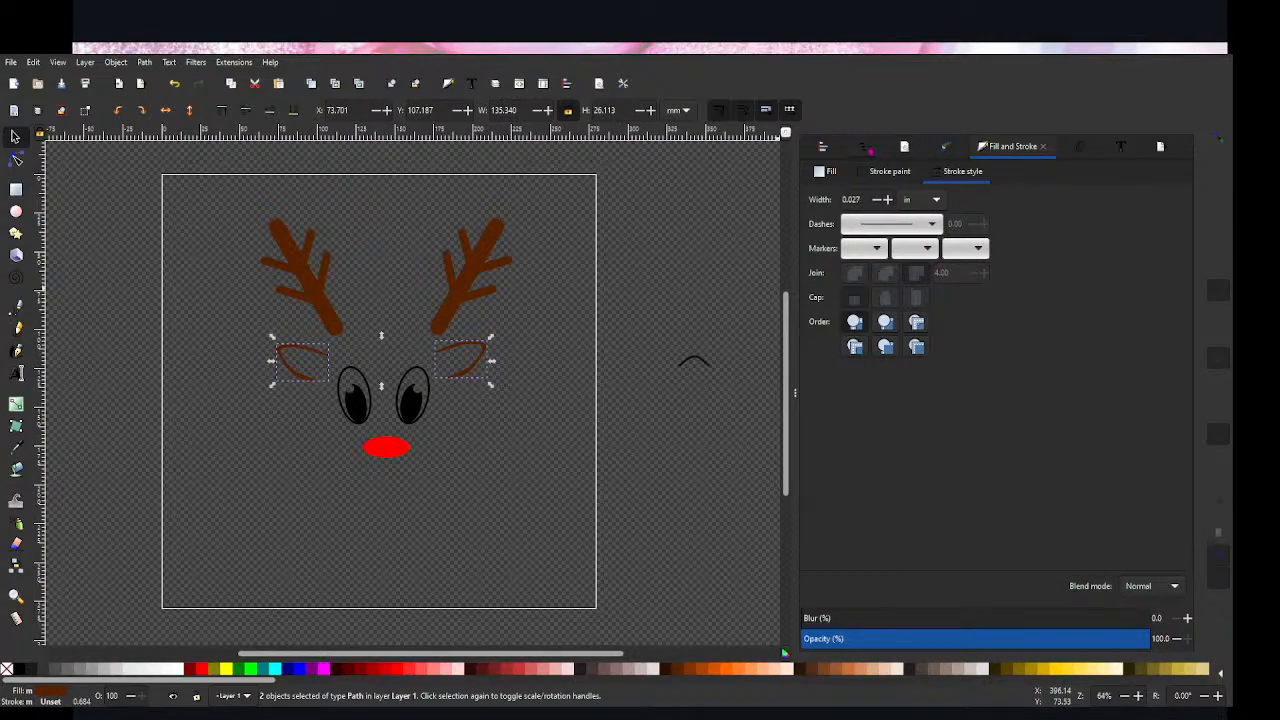
pyautogui.hotkey('ctrl', 'shift', 'a')
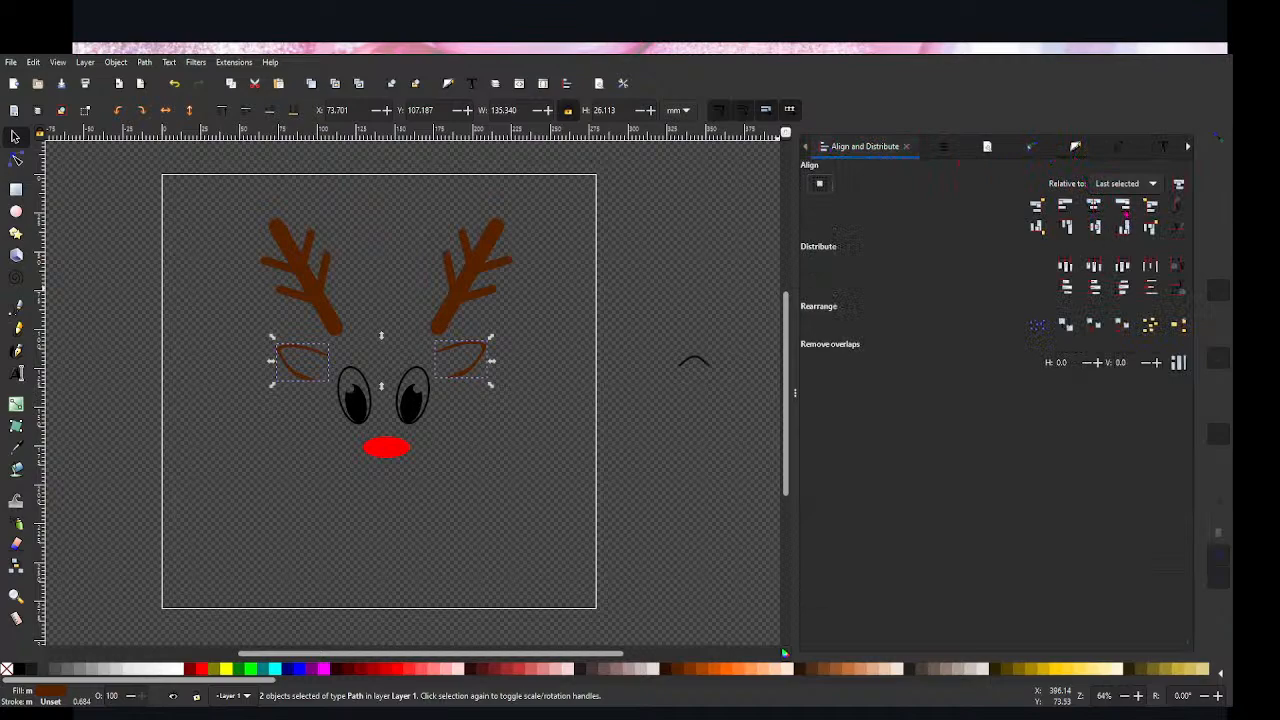
pyautogui.click(1093, 227)
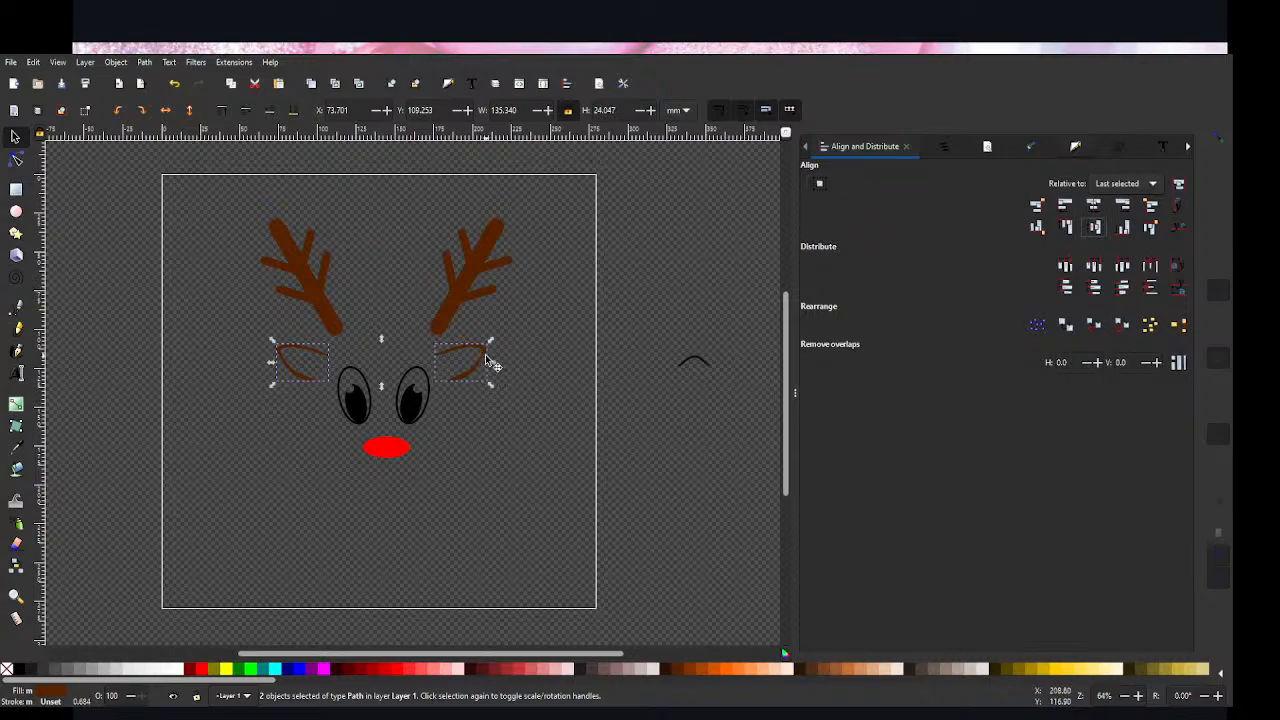
pyautogui.hotkey('ctrl', 'k')
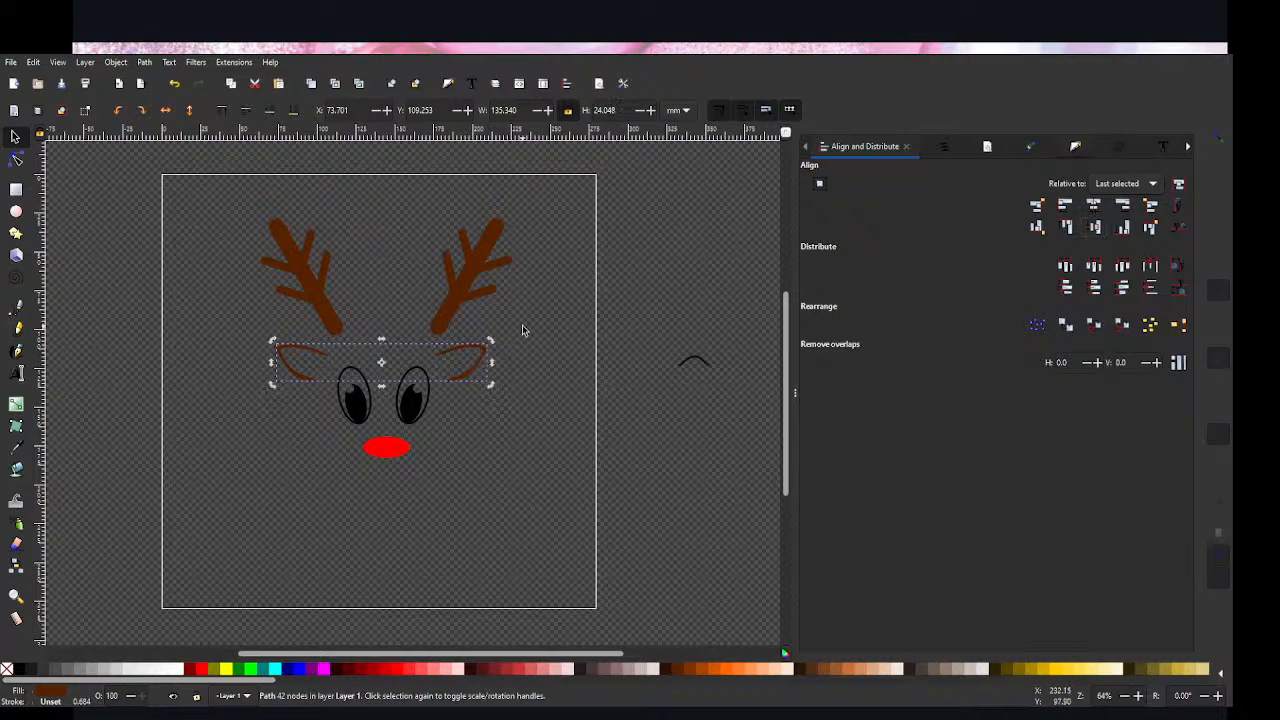
# Step: Nudge the combined ears slightly right to about X 74.8 mm so they sit centred around the eyes
pyautogui.click(522, 326)
pyautogui.click(481, 347)
pyautogui.press('Right')
pyautogui.press('Right')
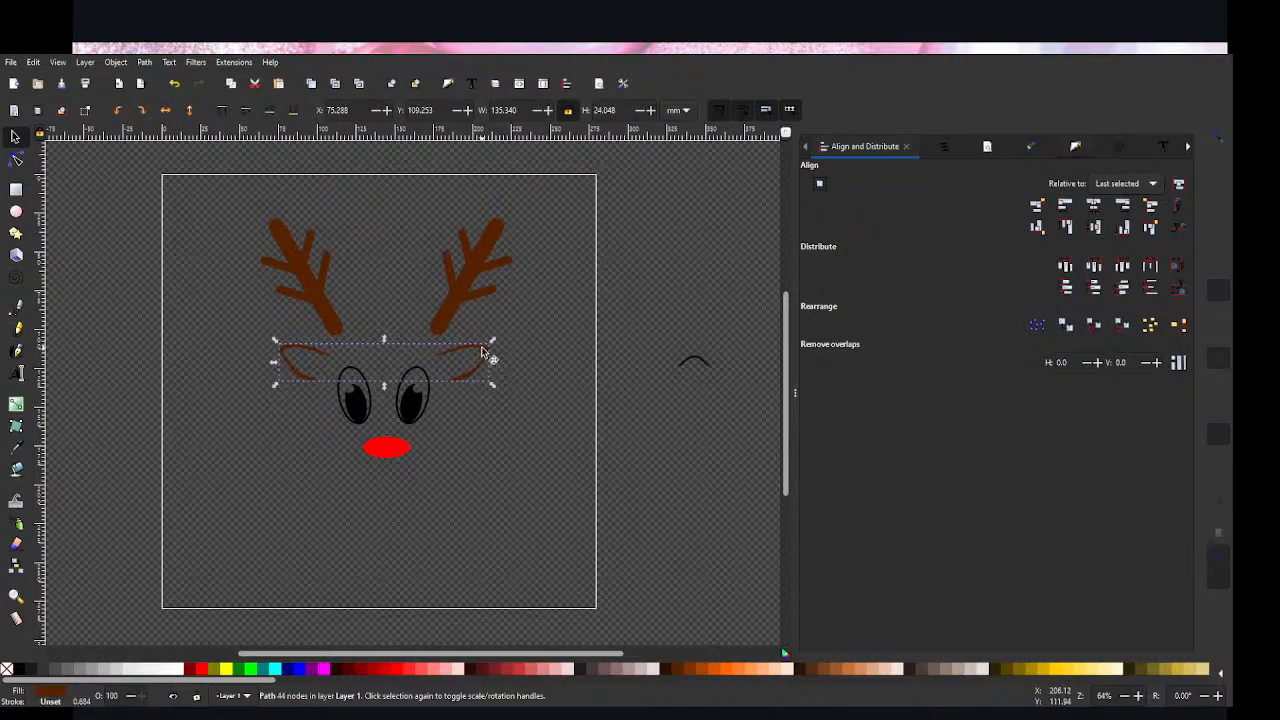
pyautogui.click(460, 475)
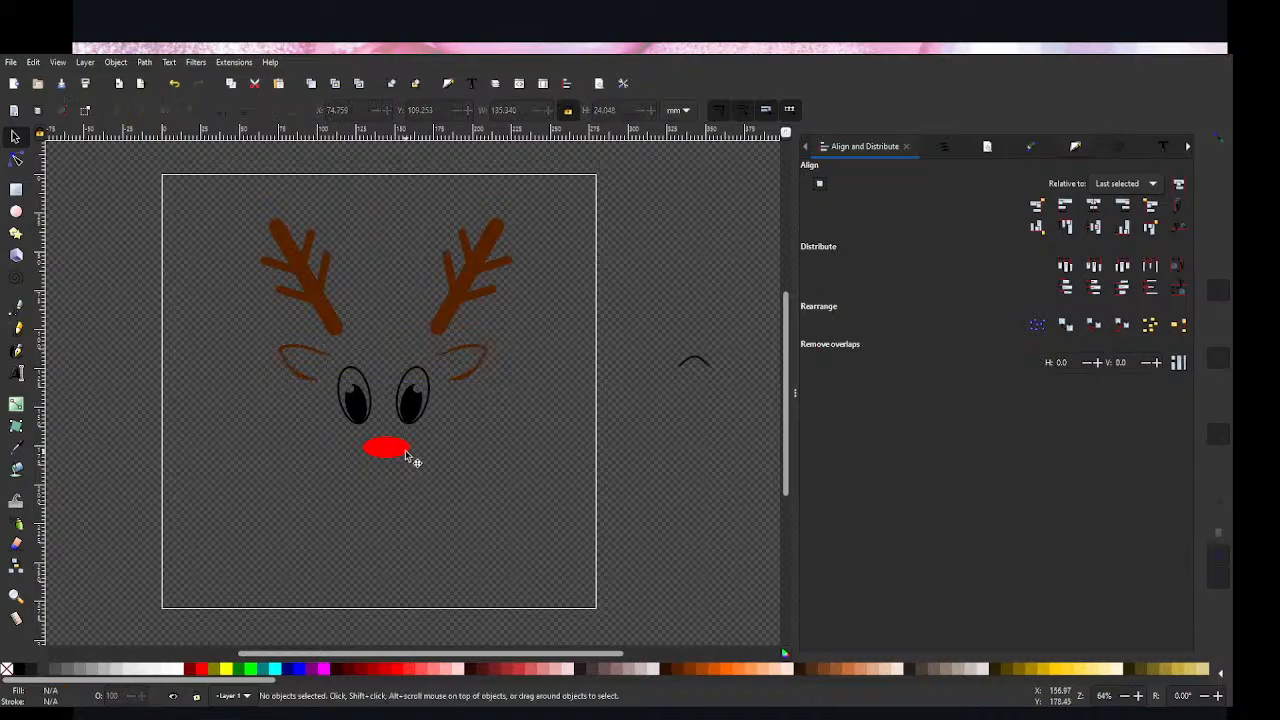
pyautogui.click(390, 455)
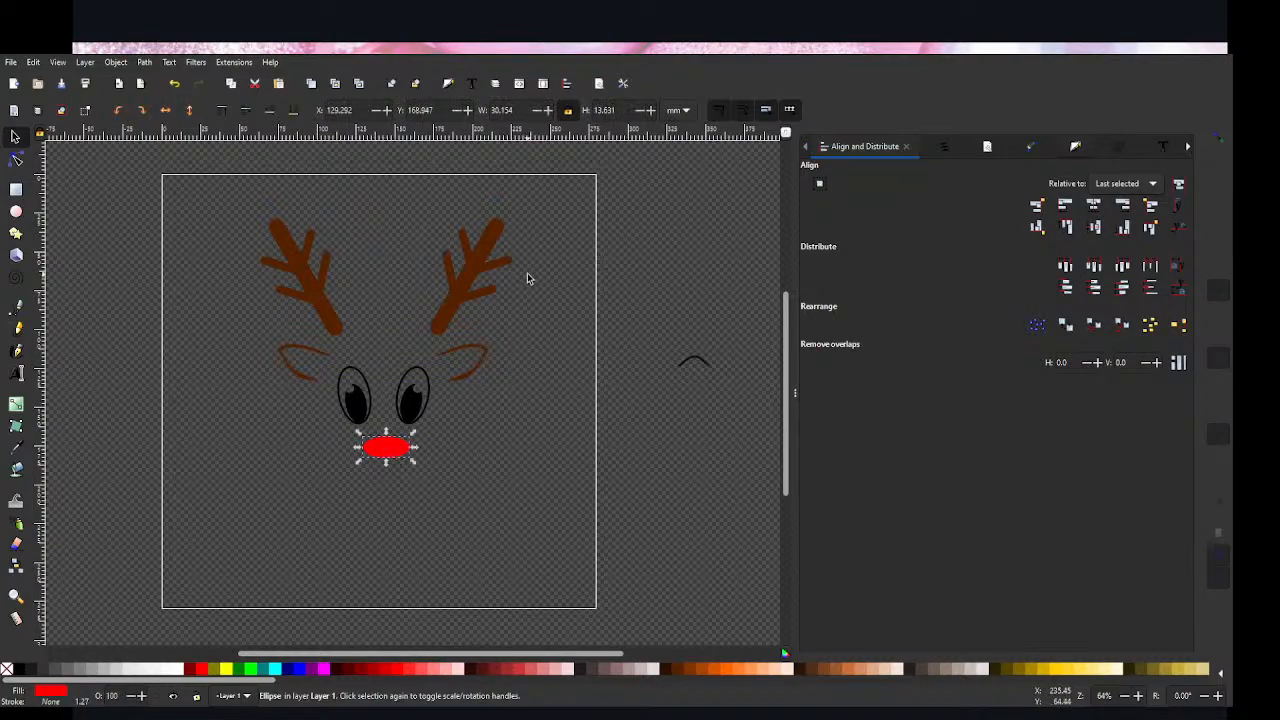
pyautogui.click(181, 431)
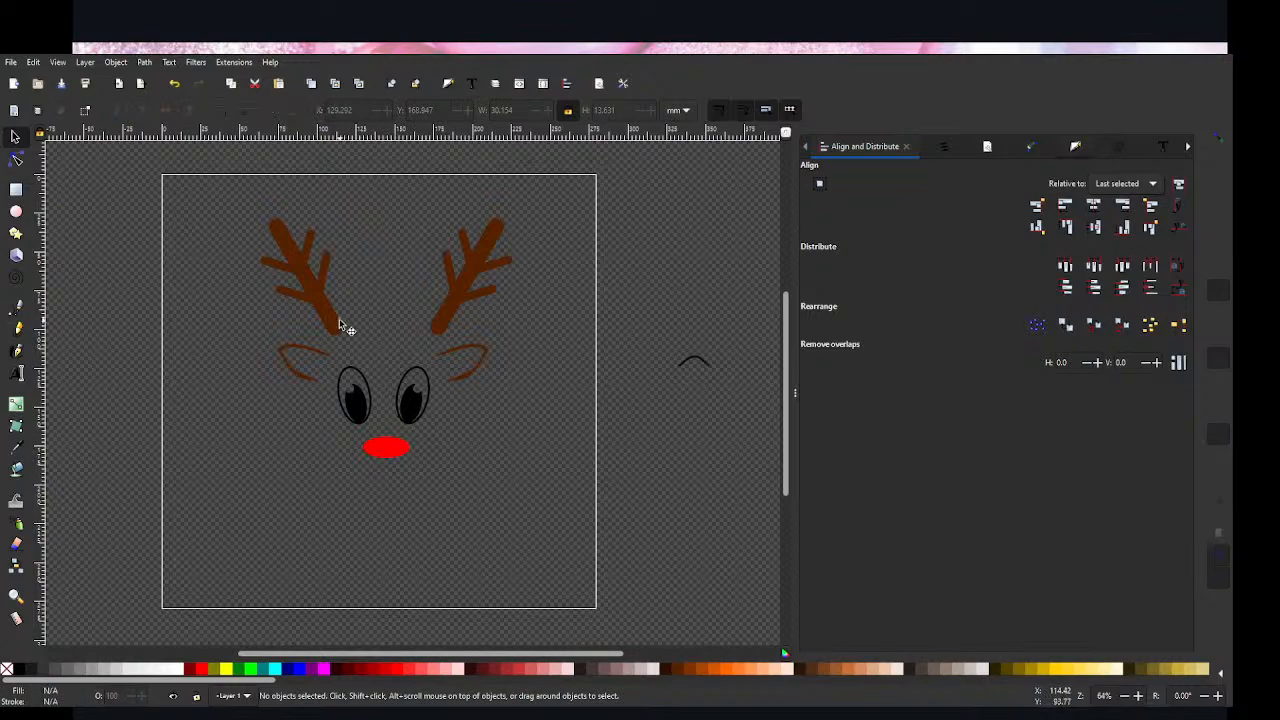
# Step: Move both antlers inward and slightly down above the eyes, the left one to about X 78.8, Y 32 mm
pyautogui.click(450, 312)
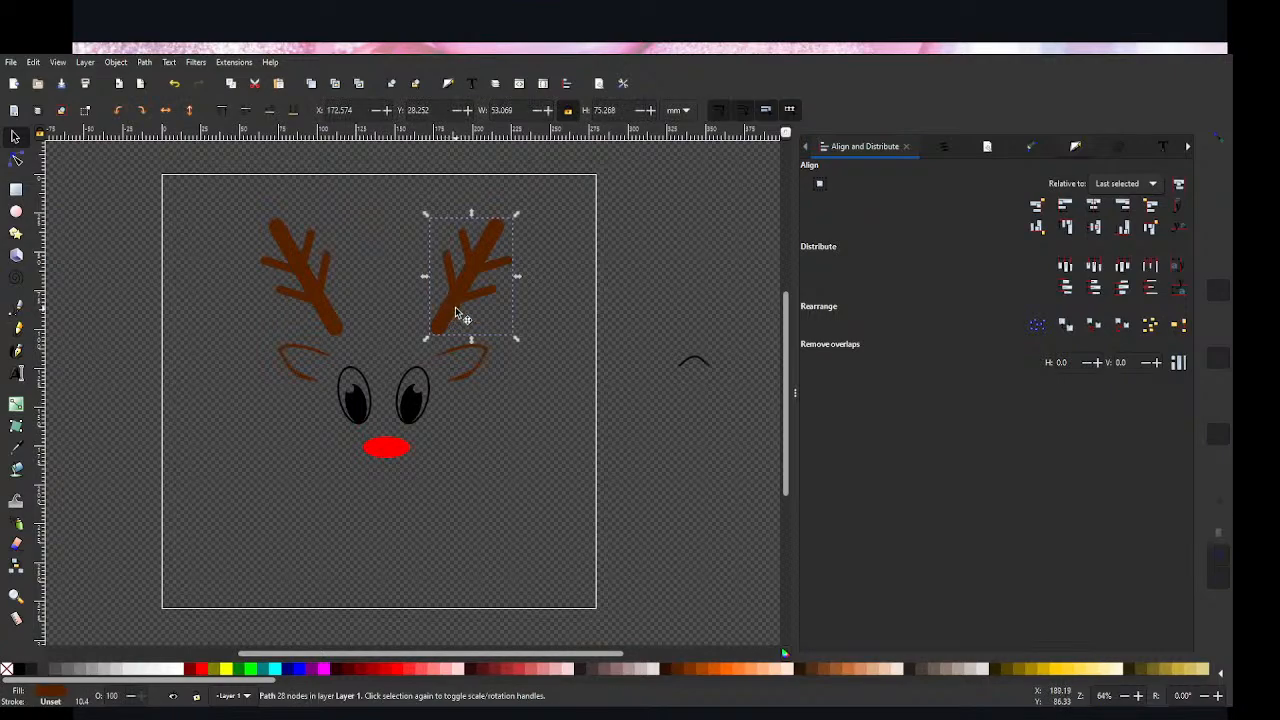
pyautogui.moveTo(450, 312); pyautogui.dragTo(432, 312)
pyautogui.click(306, 280)
pyautogui.moveTo(306, 280); pyautogui.dragTo(335, 284)
pyautogui.moveTo(446, 286); pyautogui.dragTo(443, 288)
# Step: Centre the two antlers on a common horizontal axis relative to the last selected antler
pyautogui.click(350, 290)
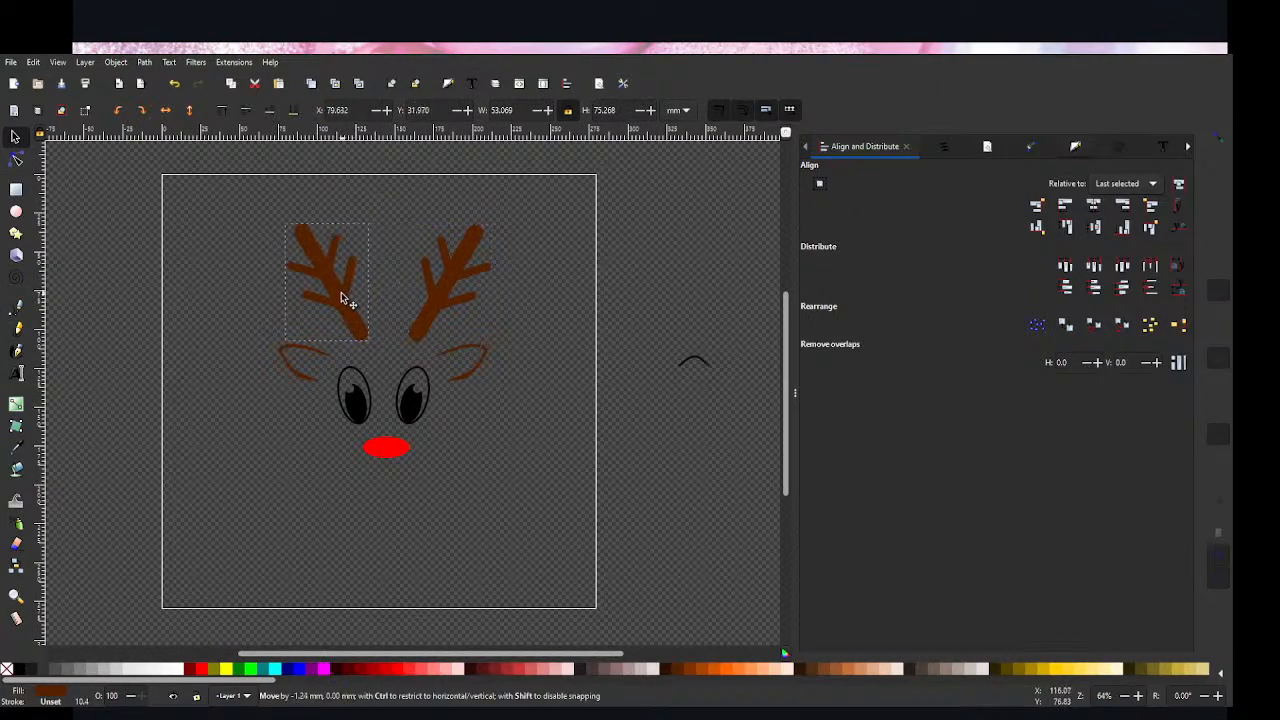
pyautogui.keyDown('shift'); pyautogui.click(451, 303); pyautogui.keyUp('shift')
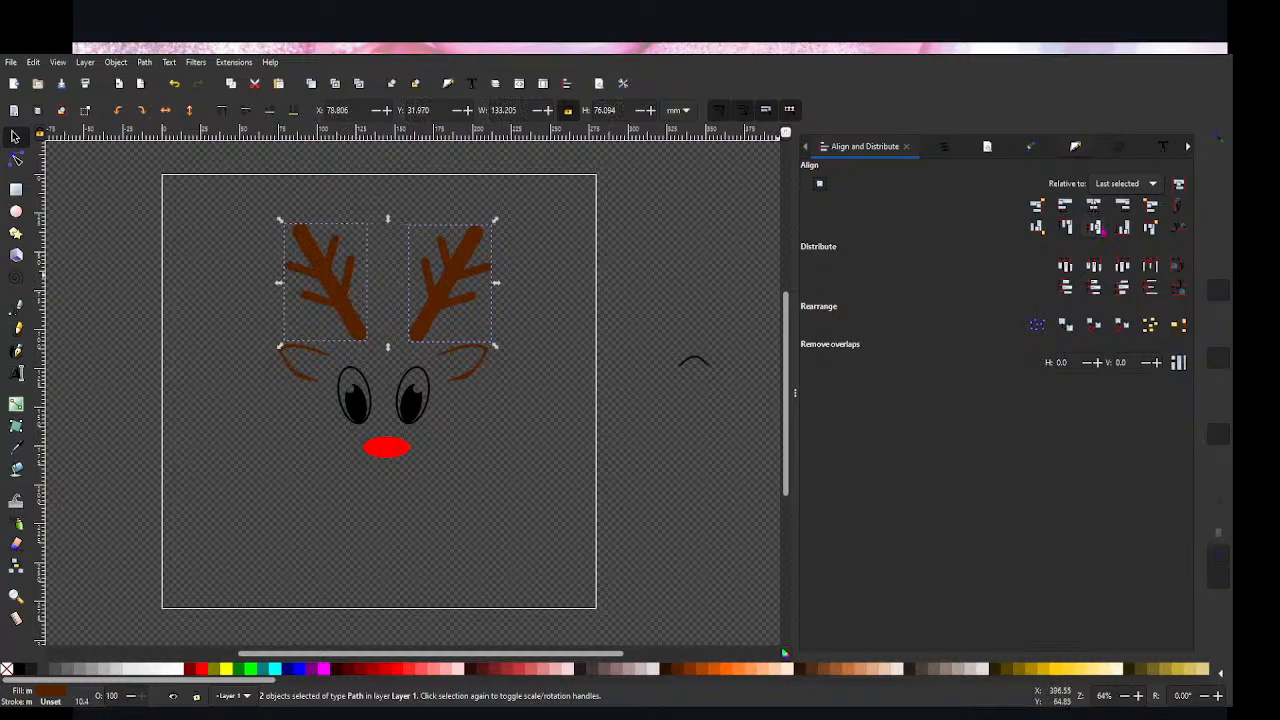
pyautogui.click(1095, 228)
pyautogui.click(619, 531)
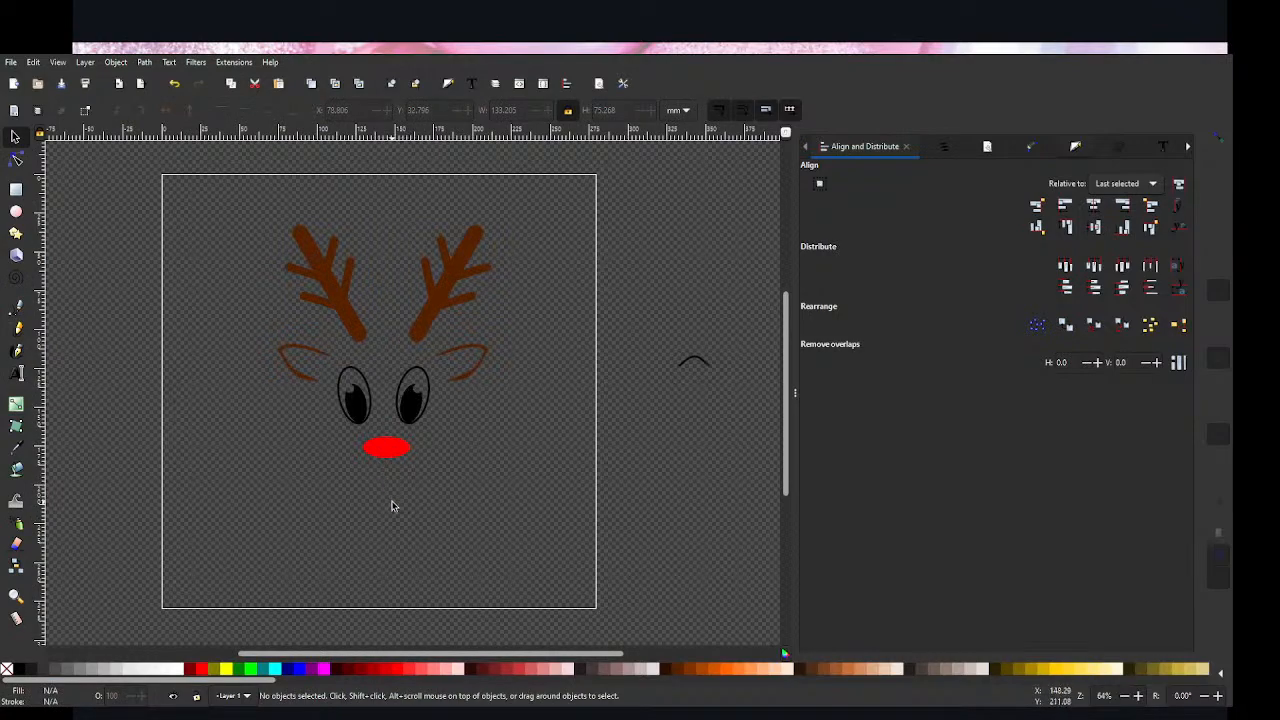
# Step: Combine both antlers and the pair of ears into one path
pyautogui.click(337, 309)
pyautogui.keyDown('shift'); pyautogui.click(430, 320); pyautogui.keyUp('shift')
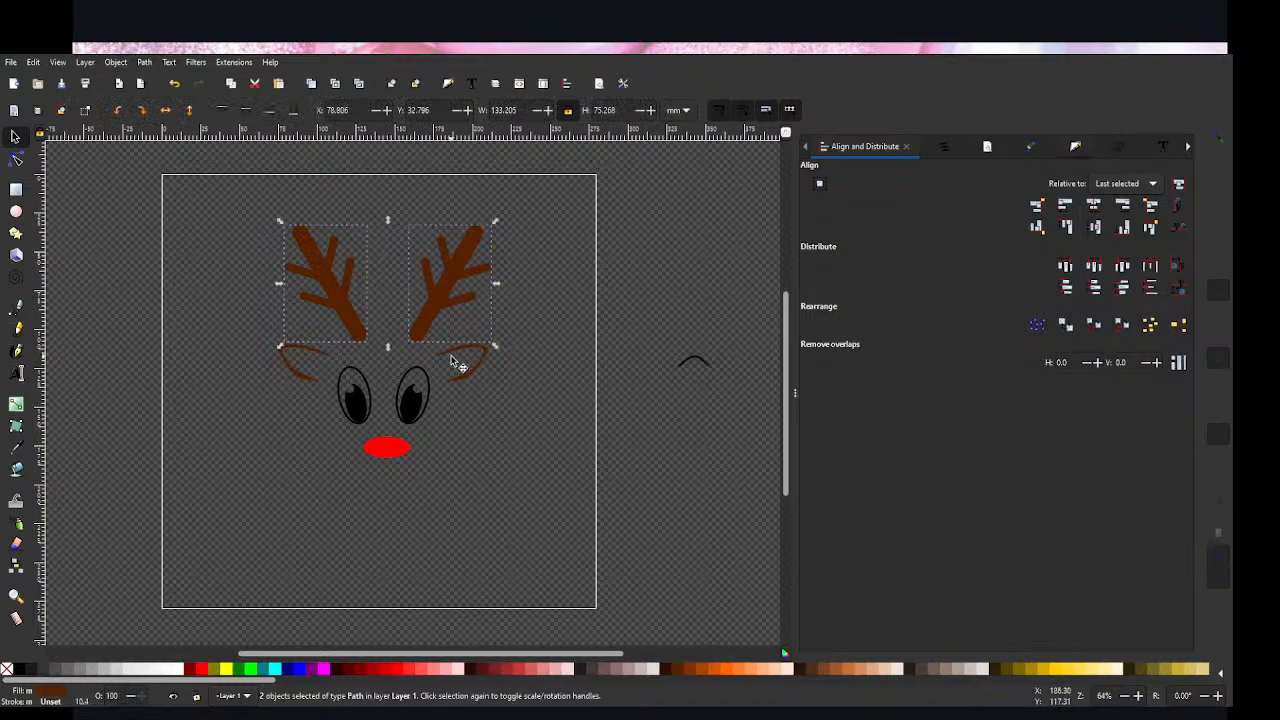
pyautogui.keyDown('shift'); pyautogui.click(452, 362); pyautogui.keyUp('shift')
pyautogui.hotkey('ctrl', 'k')
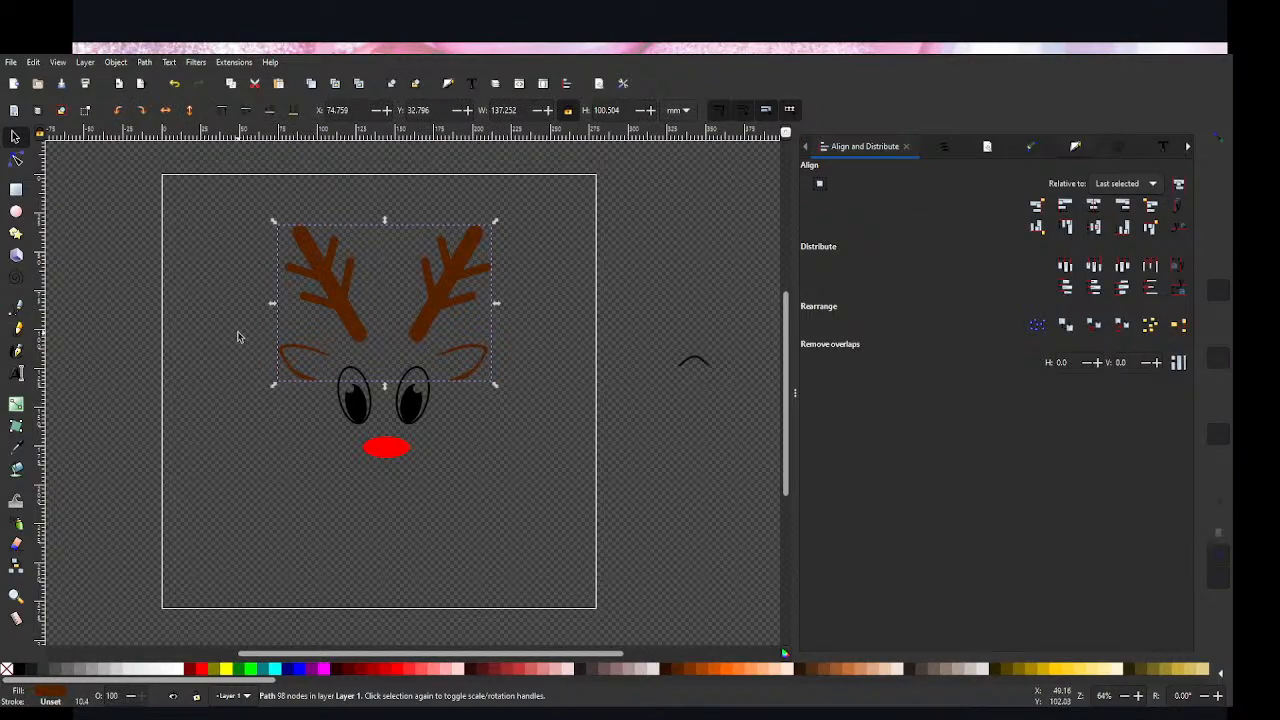
pyautogui.click(418, 522)
pyautogui.click(413, 424)
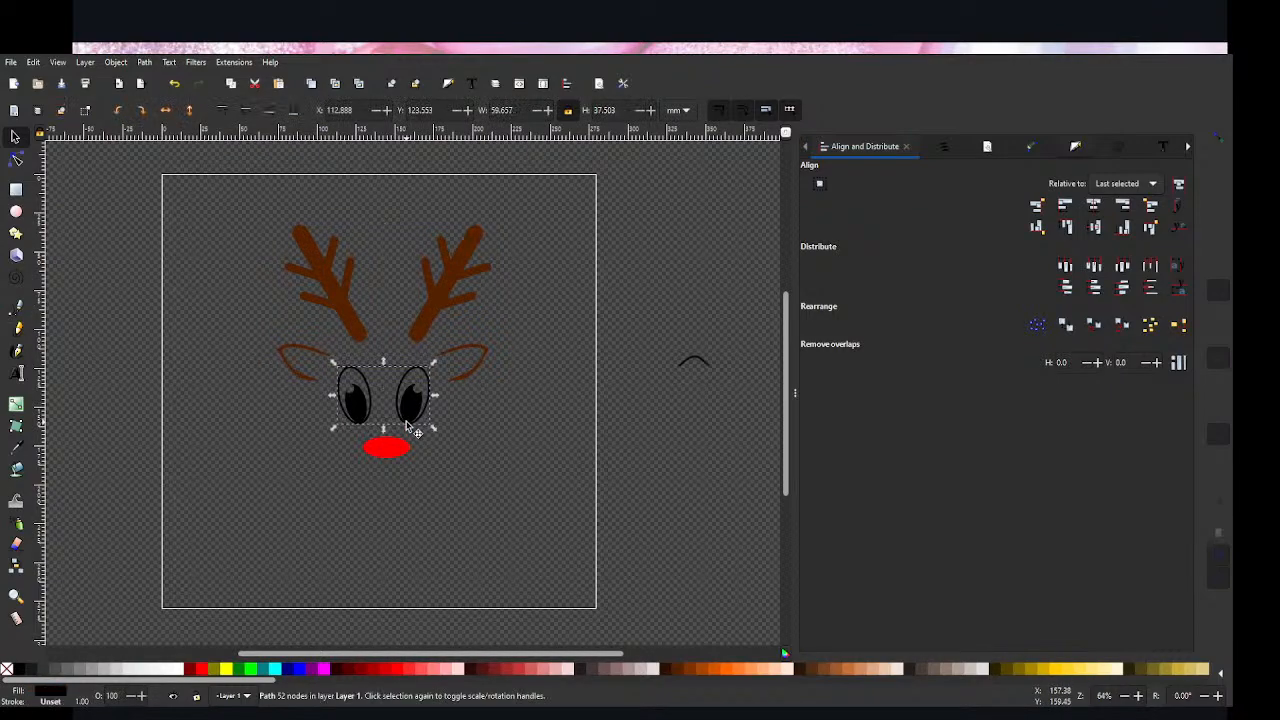
pyautogui.click(439, 520)
pyautogui.click(393, 455)
pyautogui.click(477, 523)
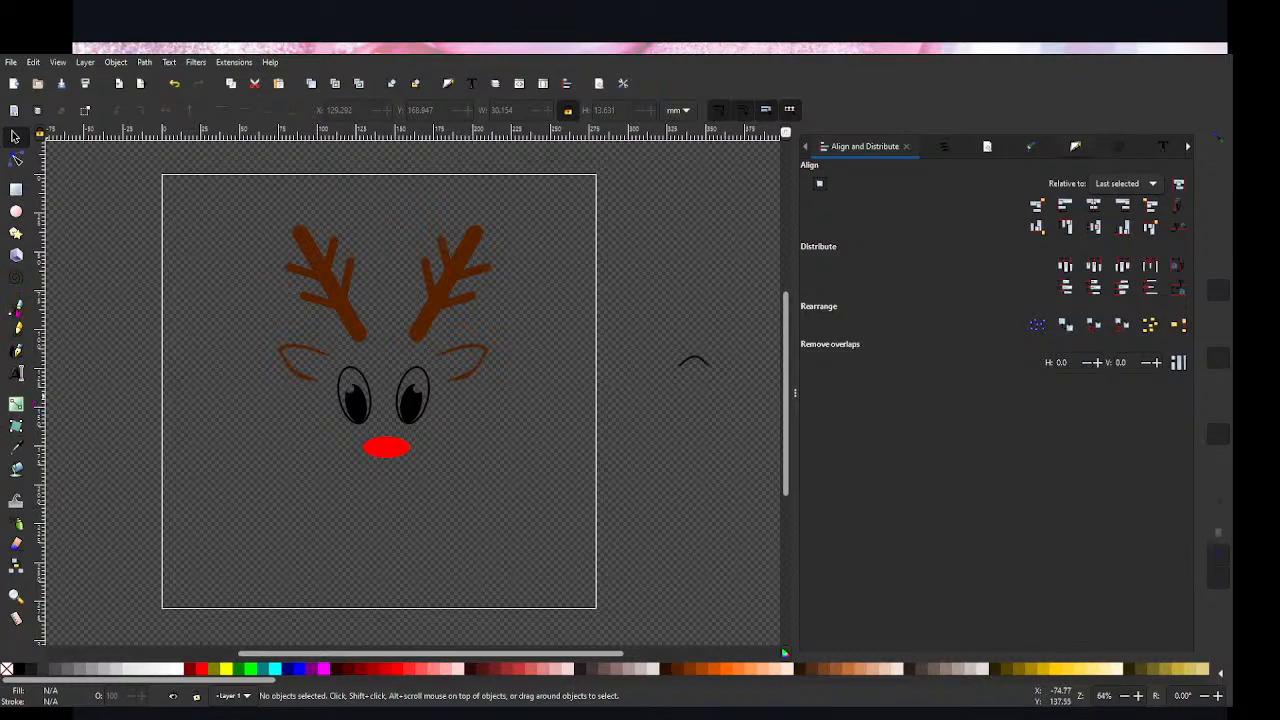
# Step: Draw a looping freehand pencil line about 180 mm wide across both antlers and switch its stroke width unit to inches
pyautogui.click(16, 327)
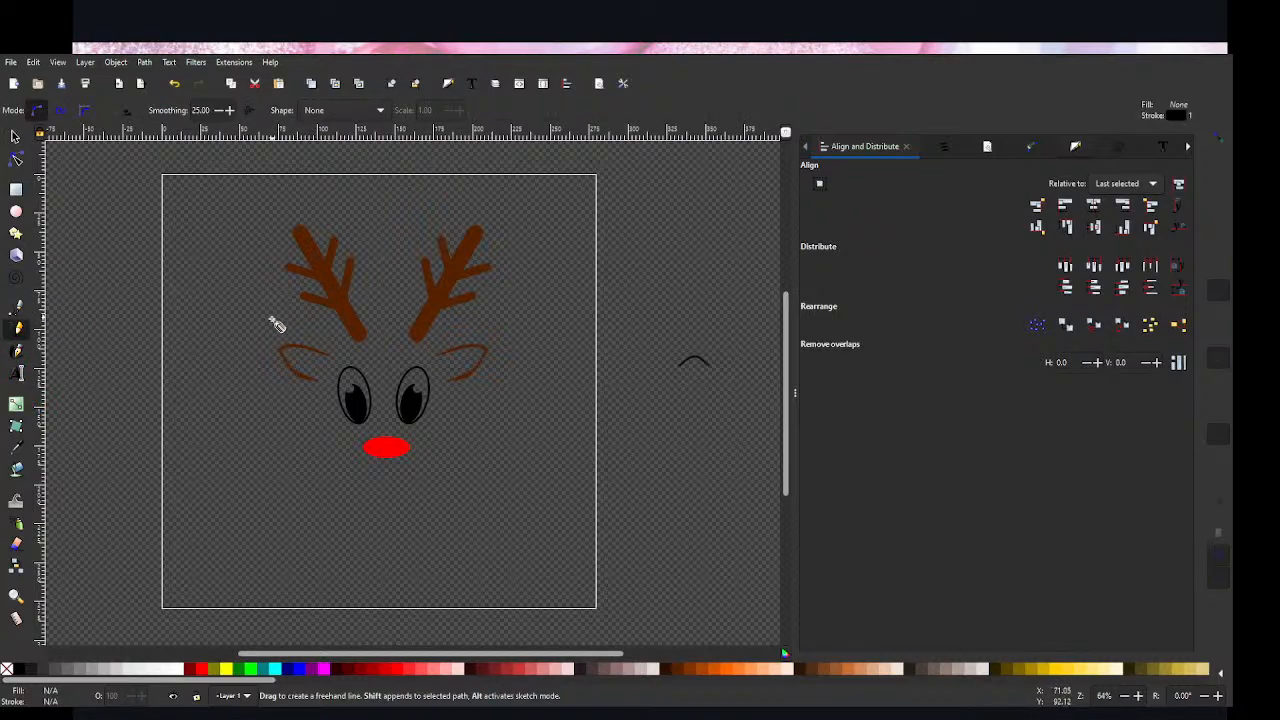
pyautogui.moveTo(266, 330)
pyautogui.mouseDown()
pyautogui.moveTo(301, 298)
pyautogui.moveTo(305, 325)
pyautogui.moveTo(323, 298)
pyautogui.moveTo(388, 291)
pyautogui.moveTo(388, 267)
pyautogui.moveTo(381, 283)
pyautogui.moveTo(397, 305)
pyautogui.moveTo(470, 313)
pyautogui.moveTo(465, 333)
pyautogui.moveTo(463, 315)
pyautogui.moveTo(492, 296)
pyautogui.moveTo(552, 272)
pyautogui.mouseUp()
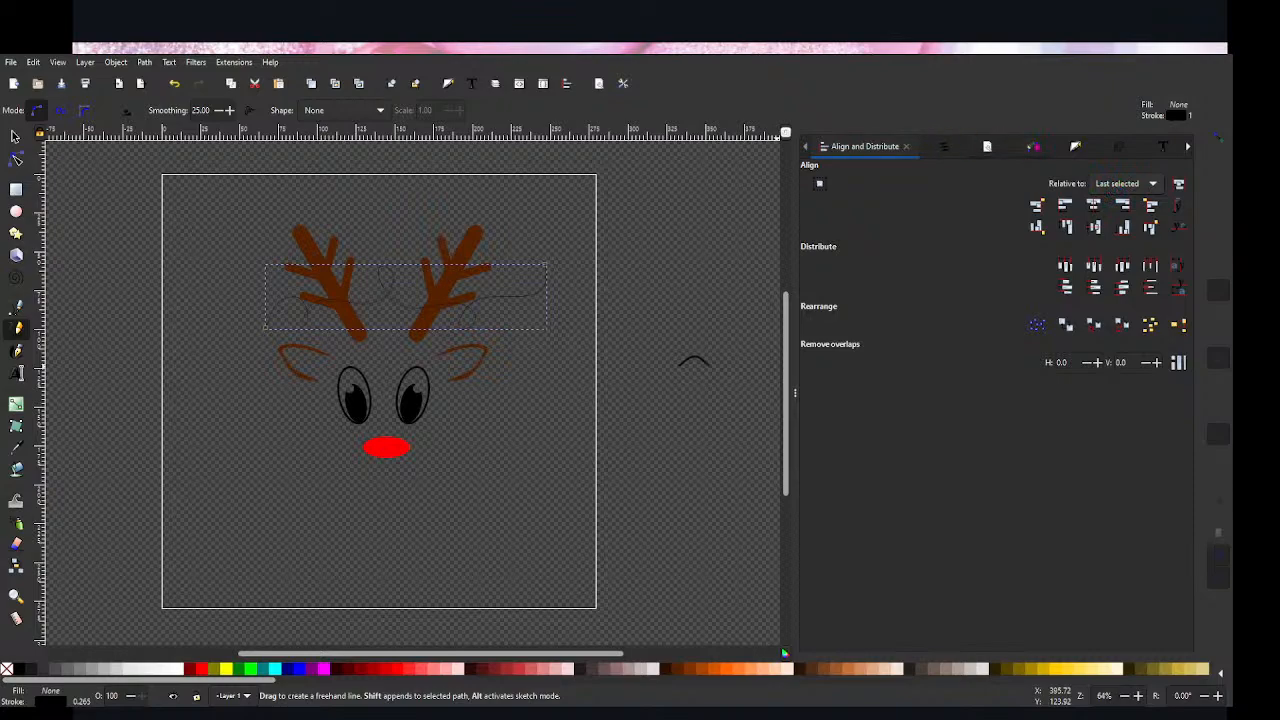
pyautogui.click(1074, 147)
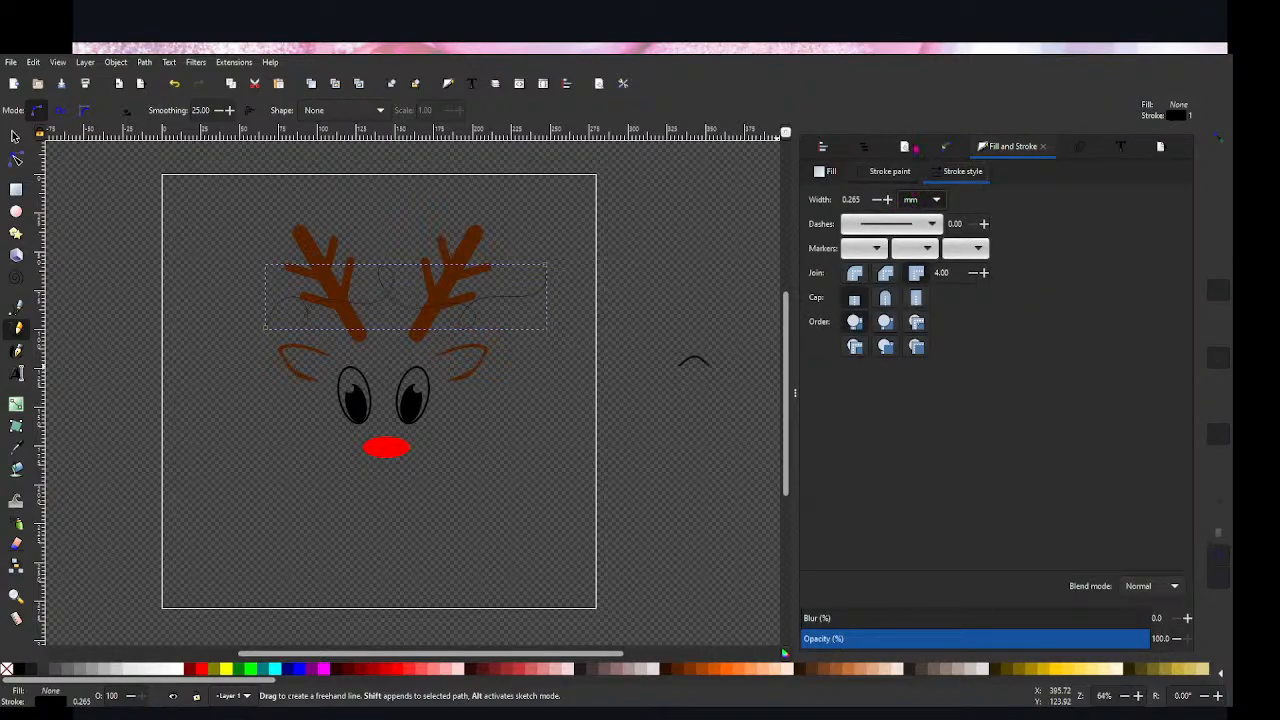
pyautogui.click(908, 203)
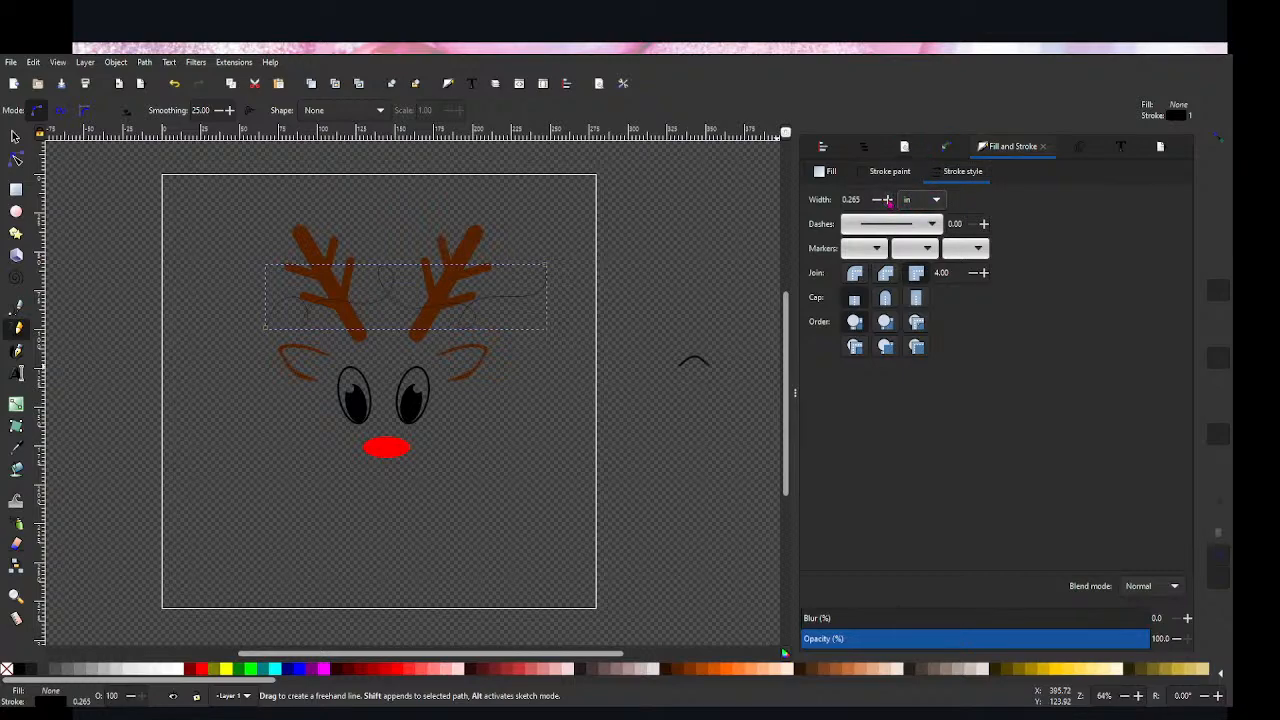
pyautogui.click(888, 202)
pyautogui.click(877, 201)
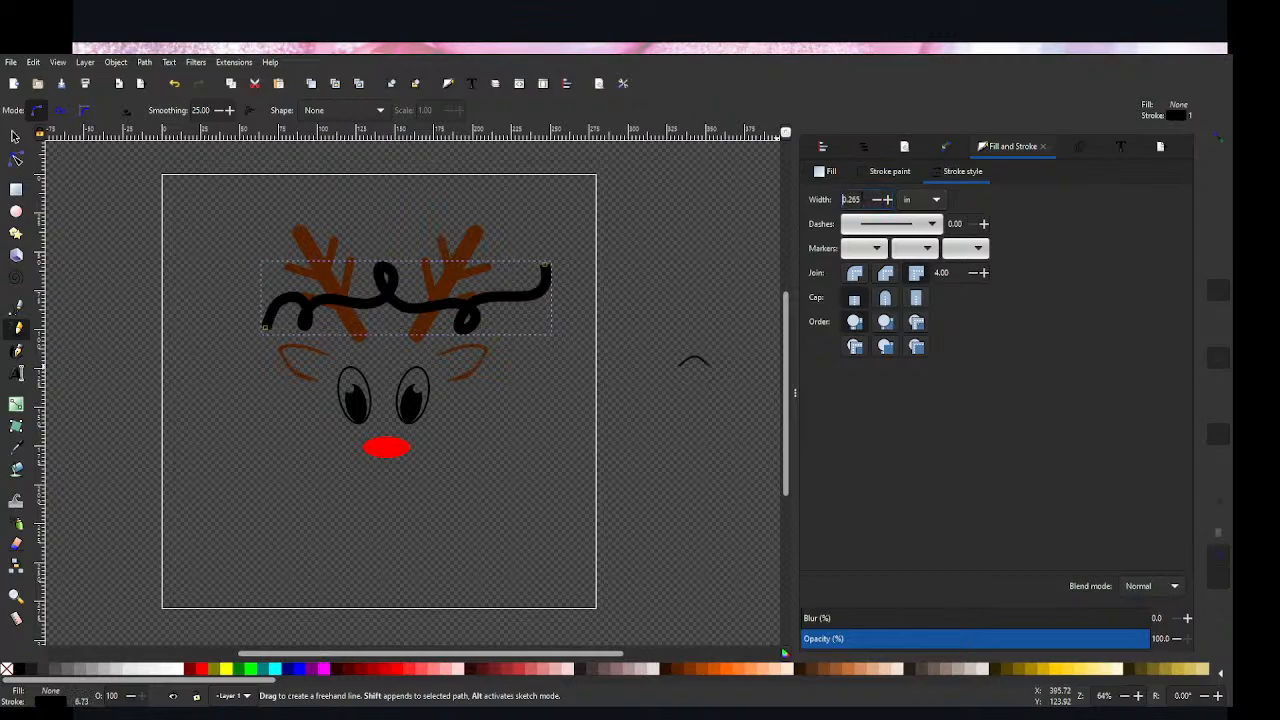
# Step: Try stroke widths of 0.15 in and 0.12 in on the looping line
pyautogui.moveTo(862, 200); pyautogui.dragTo(848, 200)
pyautogui.write('15')
pyautogui.press('Return')
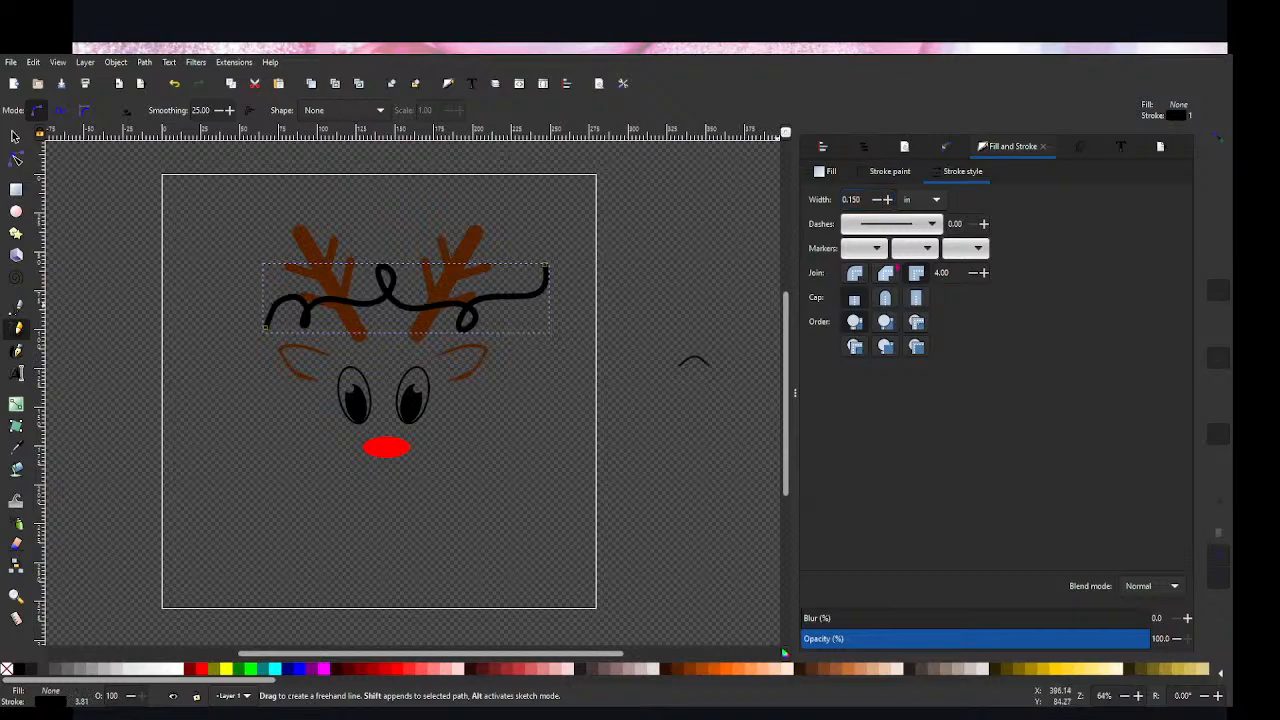
pyautogui.moveTo(860, 200); pyautogui.dragTo(852, 200)
pyautogui.write('20')
pyautogui.press('Return')
# Step: Try thinner stroke widths of 0.06, 0.08 and 0.085 in on the looping line
pyautogui.moveTo(862, 200); pyautogui.dragTo(852, 200)
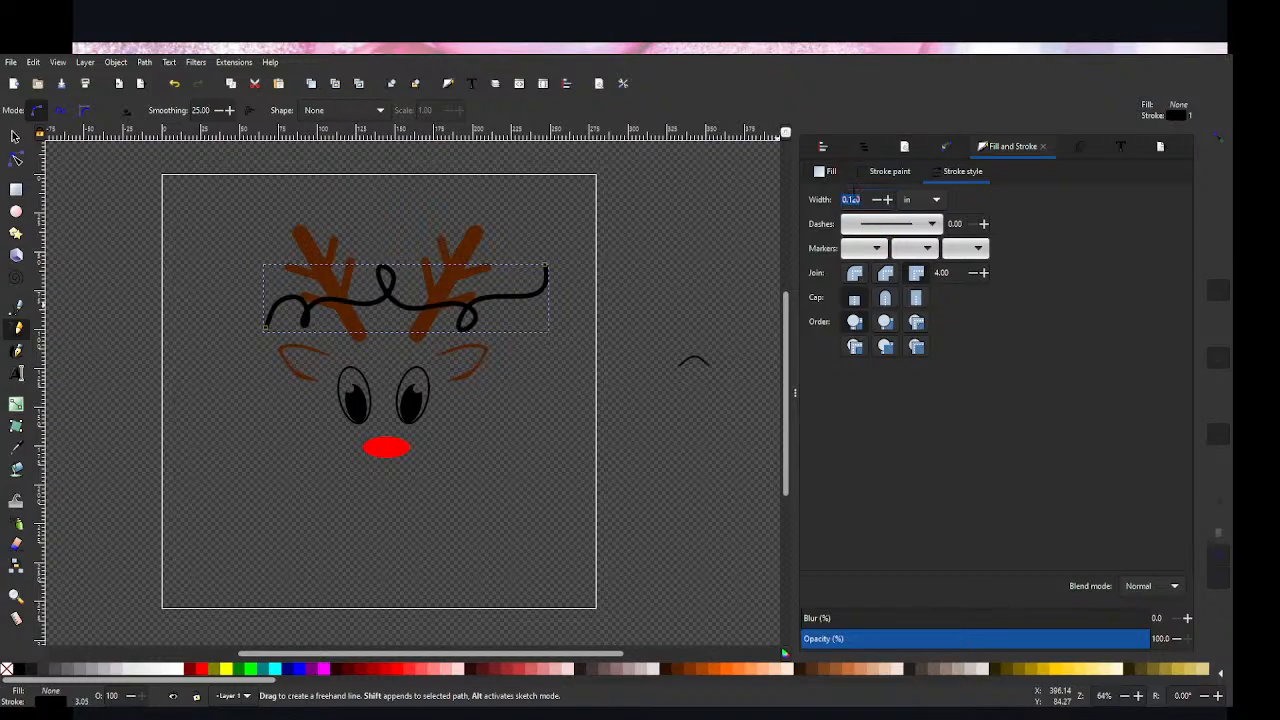
pyautogui.press('BackSpace')
pyautogui.press('BackSpace')
pyautogui.write('06')
pyautogui.press('Return')
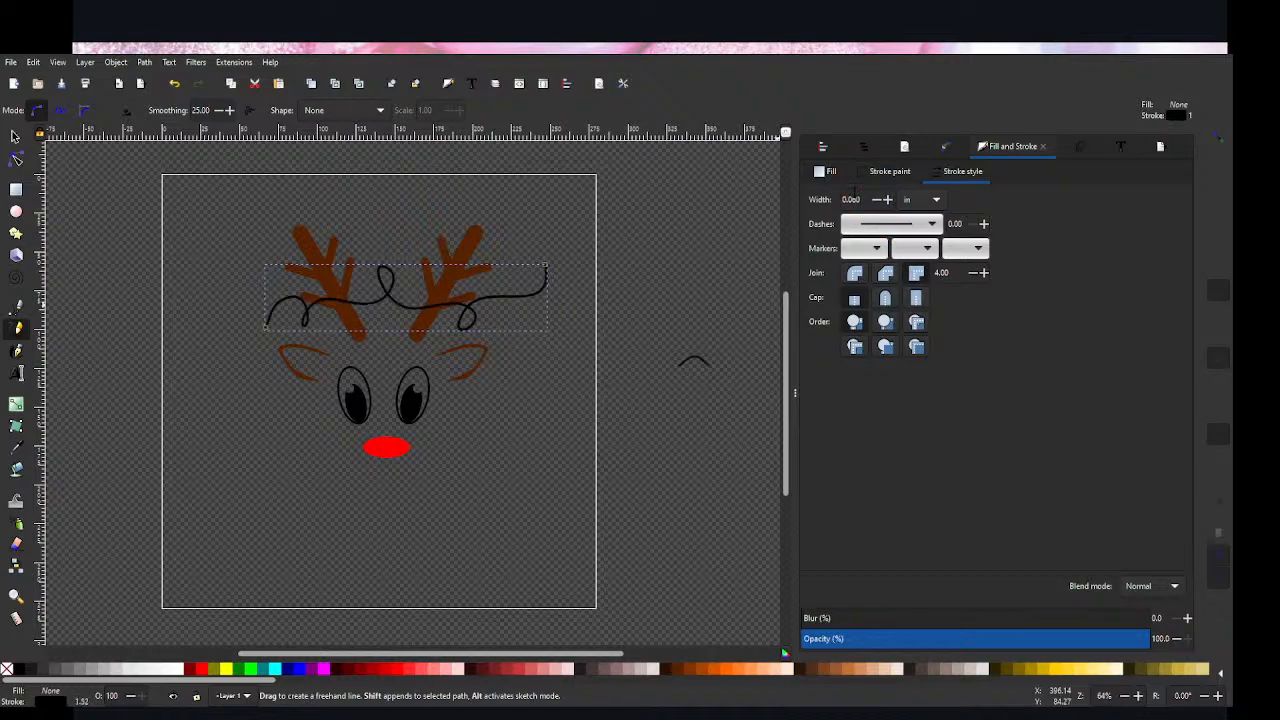
pyautogui.doubleClick(856, 199)
pyautogui.write('0.080')
pyautogui.press('Return')
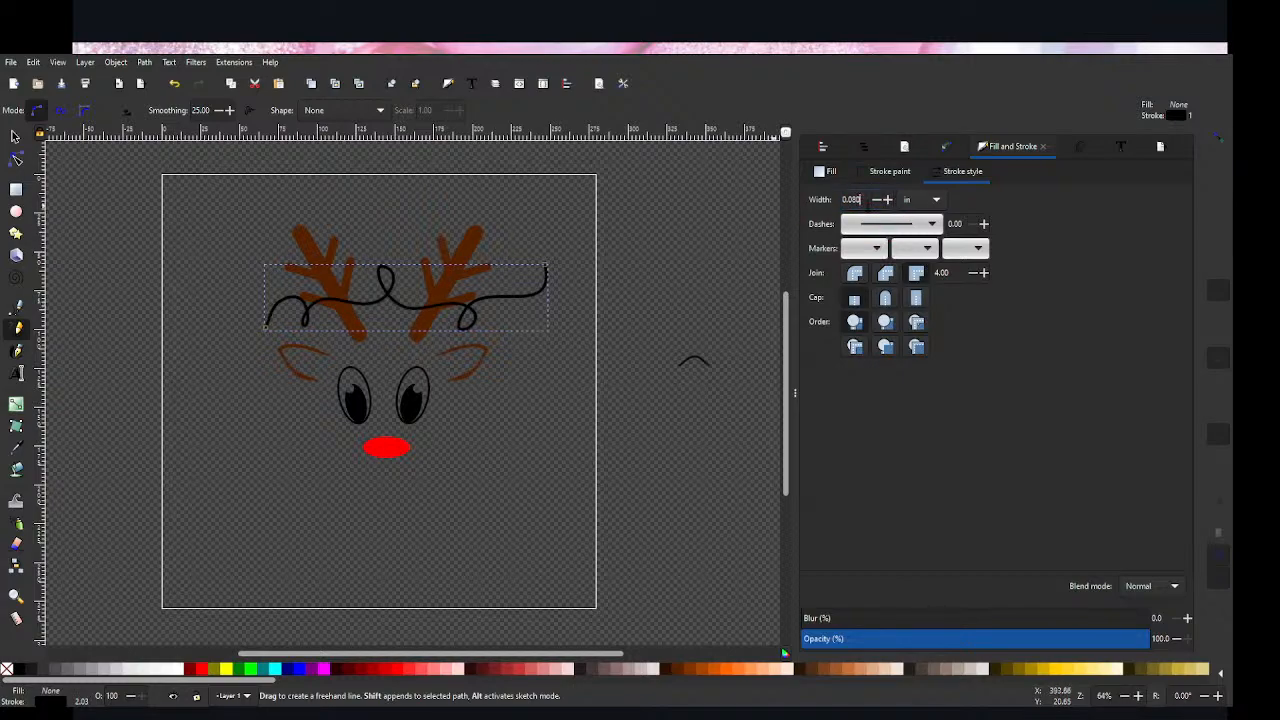
pyautogui.press('BackSpace')
pyautogui.write('5')
pyautogui.press('Return')
# Step: Set the looping line's stroke width to 0.09 in
pyautogui.click(866, 199)
pyautogui.press('BackSpace')
pyautogui.press('BackSpace')
pyautogui.write('9')
pyautogui.press('Return')
# Step: Move the looping line left across the antlers to about X 55, Y 58.8 mm and give its stroke round caps
pyautogui.click(15, 137)
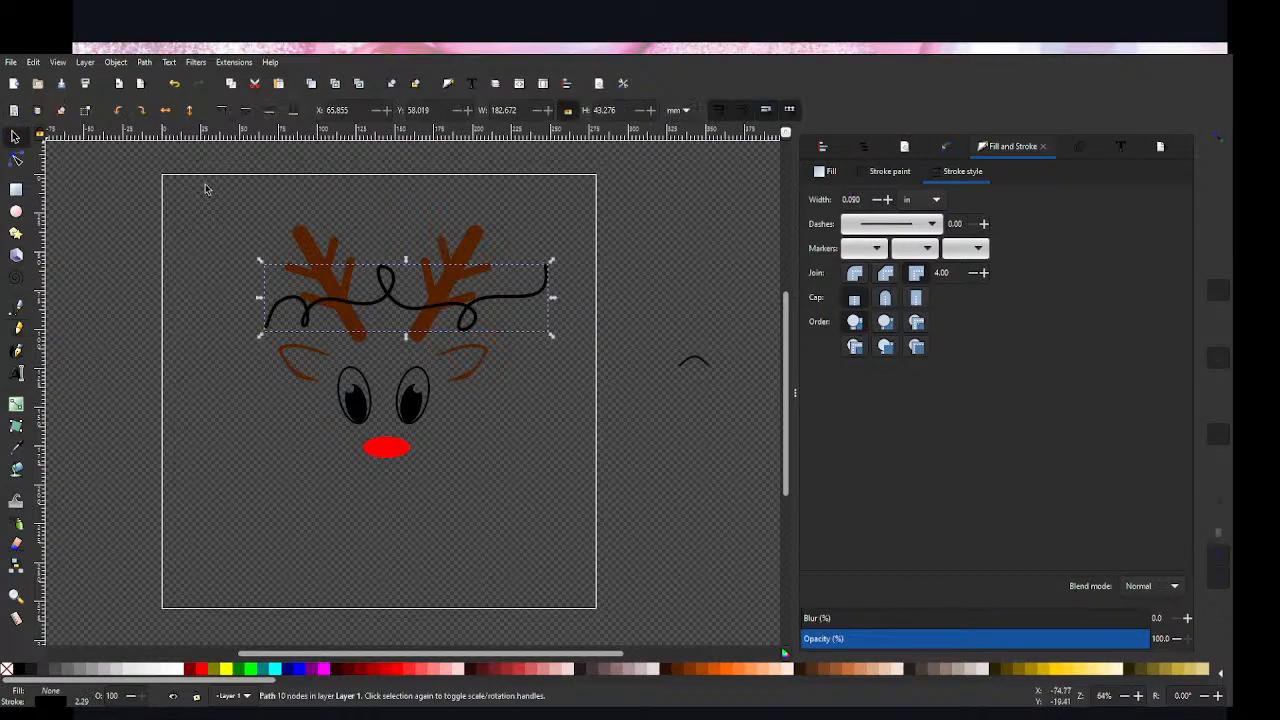
pyautogui.click(586, 383)
pyautogui.moveTo(405, 311); pyautogui.dragTo(384, 311)
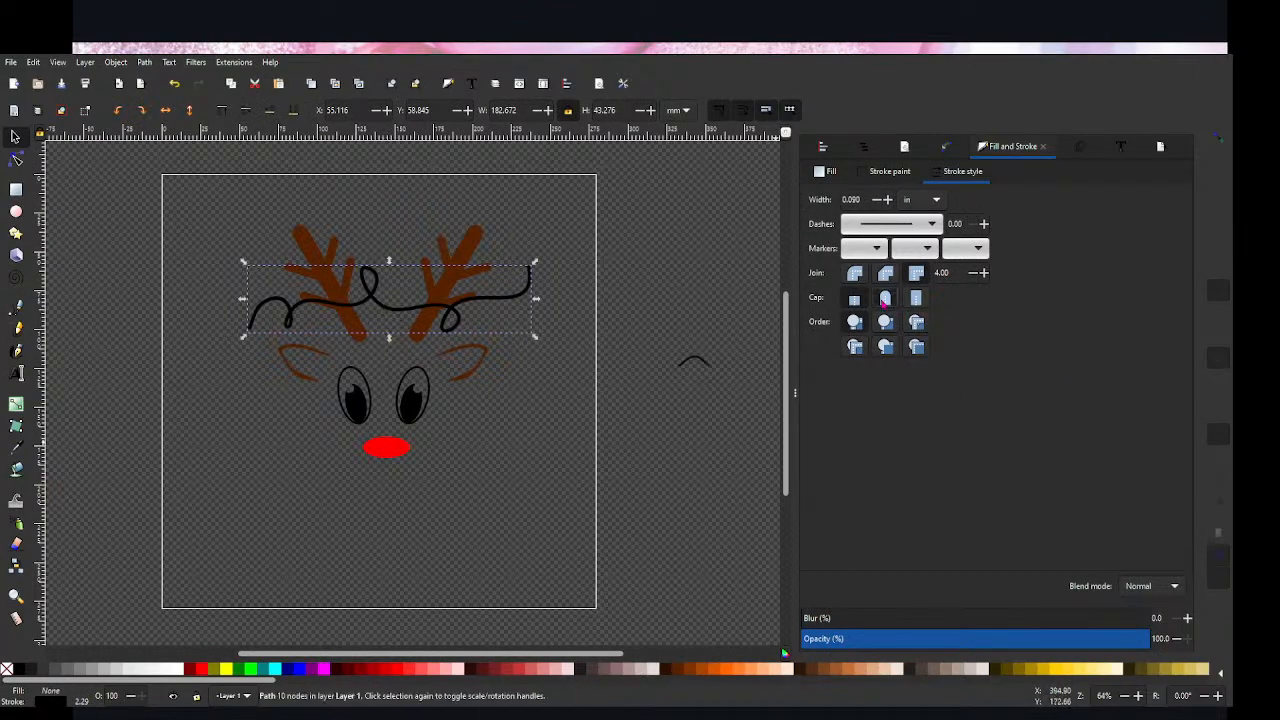
pyautogui.click(676, 311)
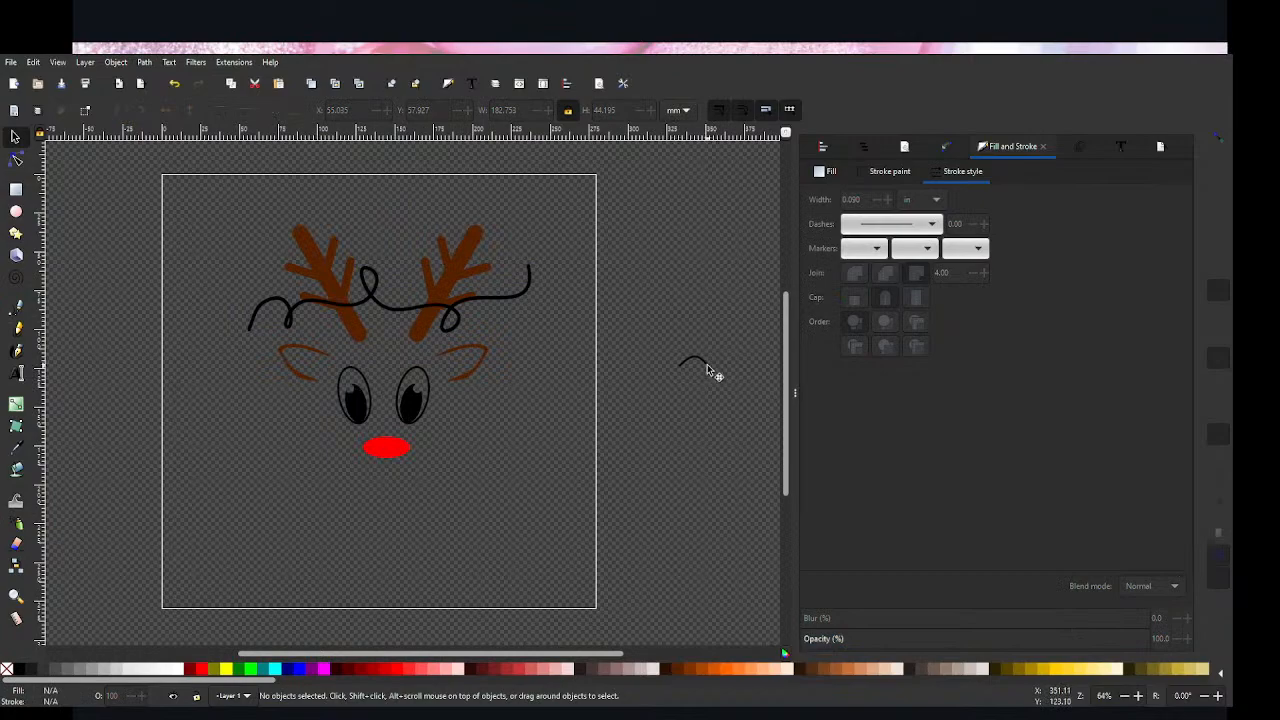
pyautogui.click(707, 369)
pyautogui.click(667, 464)
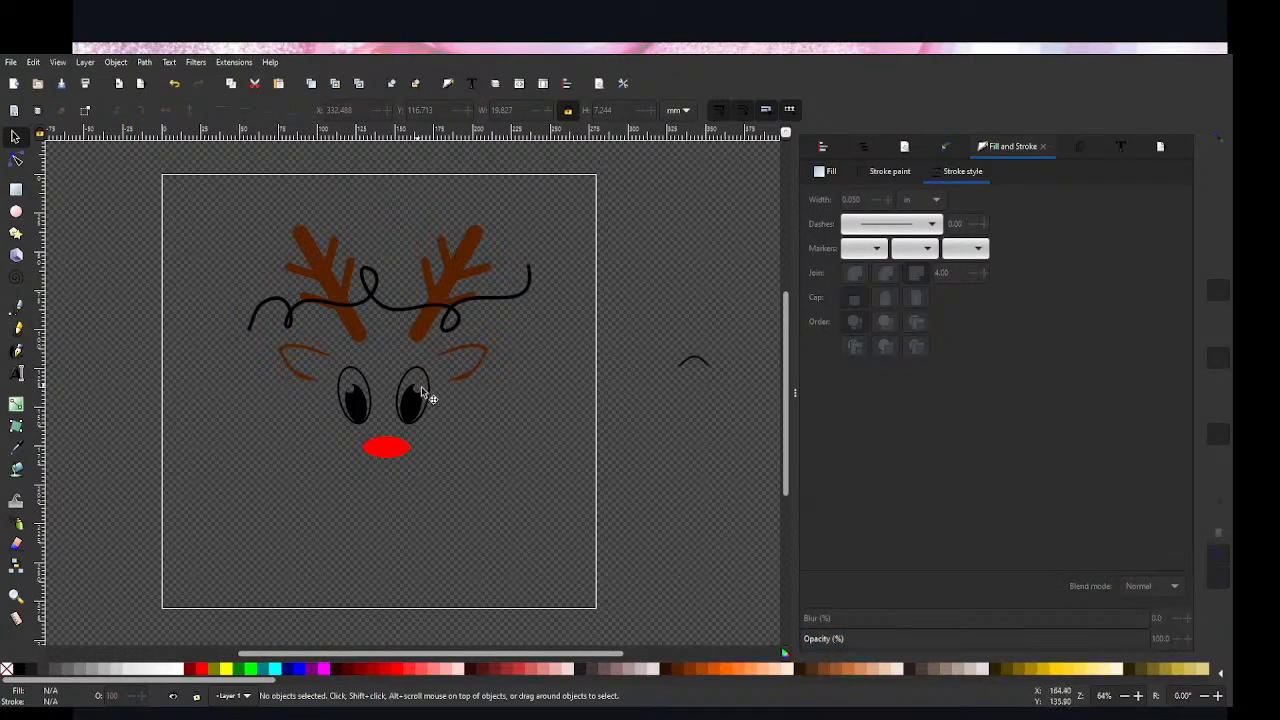
# Step: Draw a small black rectangle without a stroke, about 6 mm wide and 3.7 mm high, below and beside the left ear
pyautogui.scroll(1, 425, 390)
pyautogui.scroll(1, 427, 390)
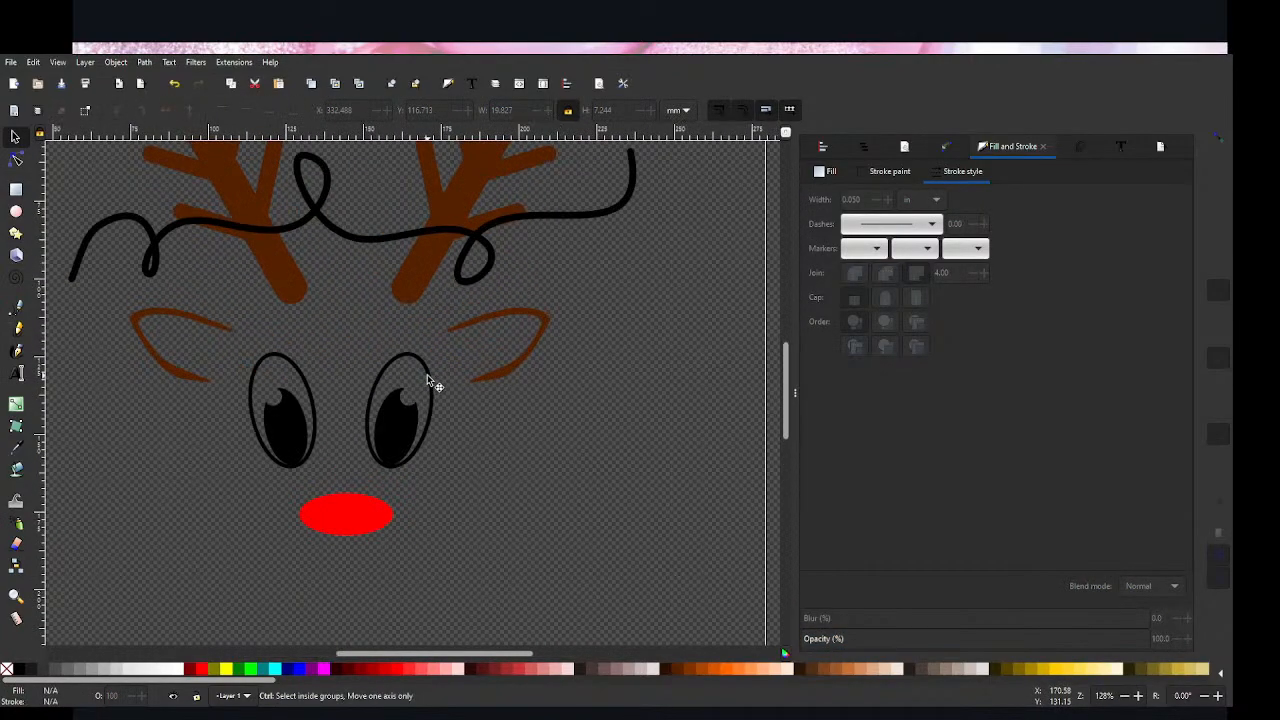
pyautogui.click(16, 189)
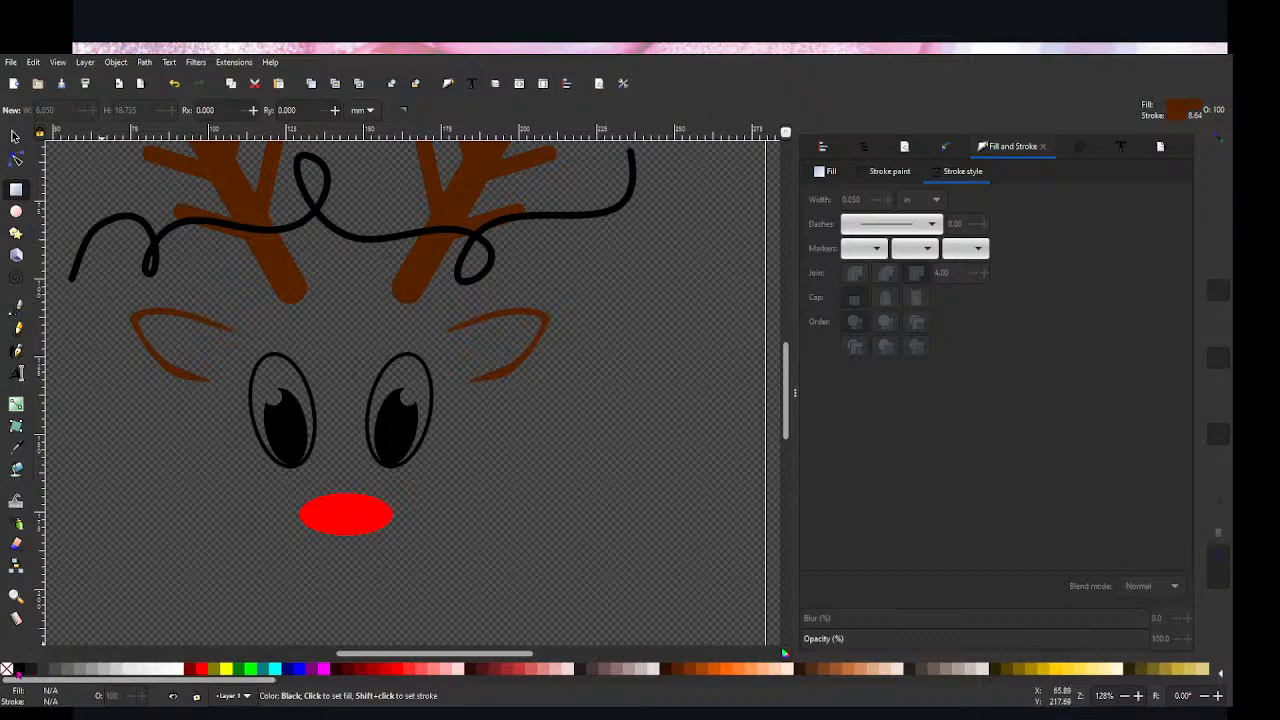
pyautogui.moveTo(80, 372); pyautogui.dragTo(102, 386)
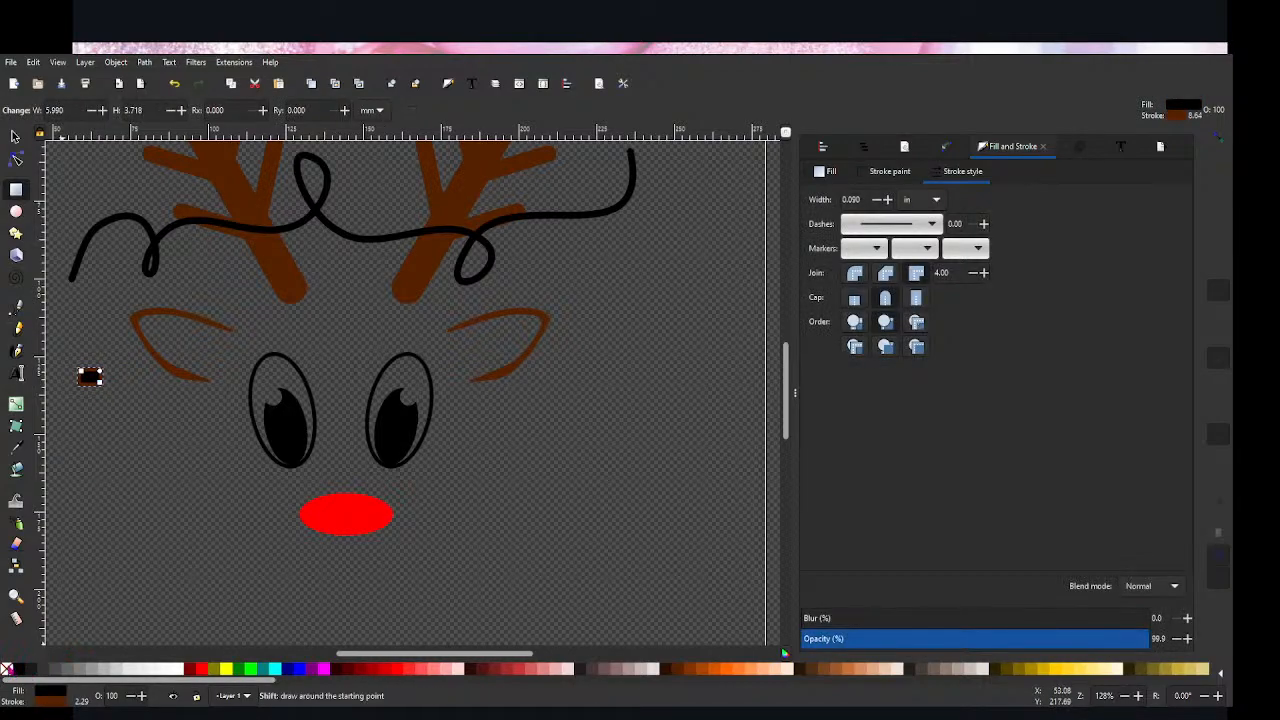
pyautogui.keyDown('shift'); pyautogui.click(7, 668); pyautogui.keyUp('shift')
pyautogui.press('s')
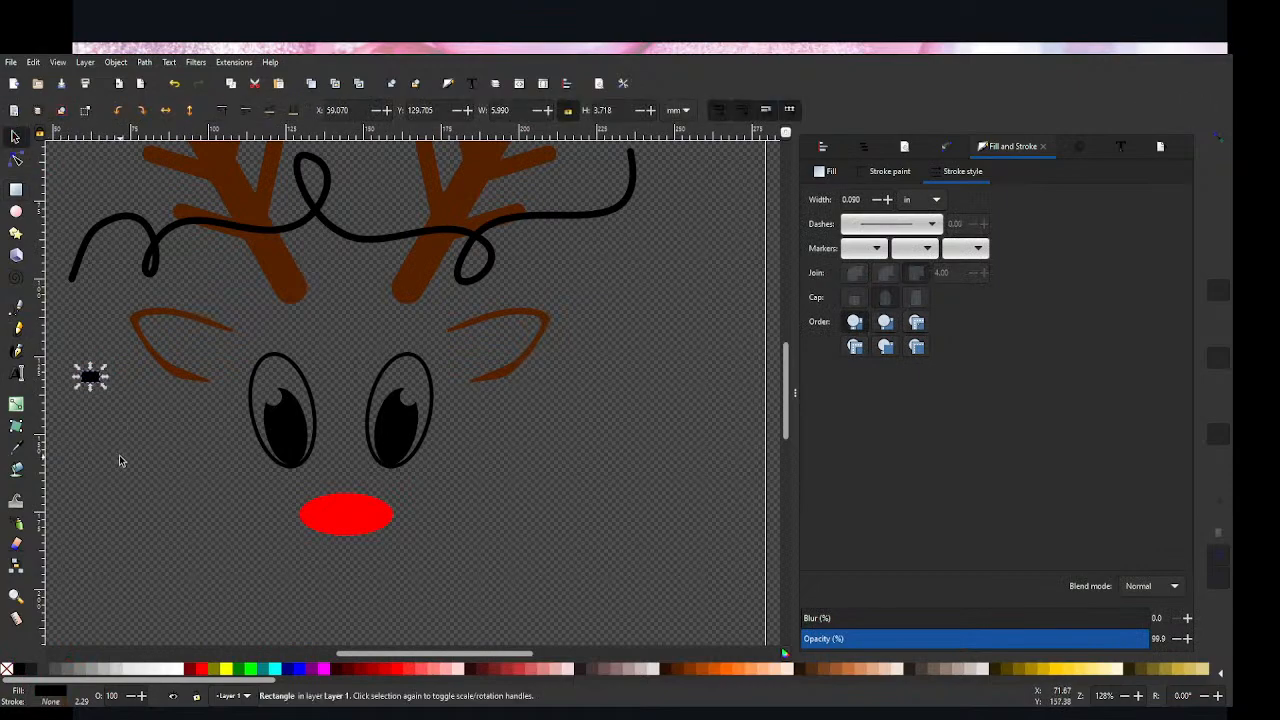
# Step: Move the small black rectangle to the base of the looping line's left loop, at about X 78.1, Y 98.1 mm
pyautogui.moveTo(94, 380); pyautogui.dragTo(150, 283)
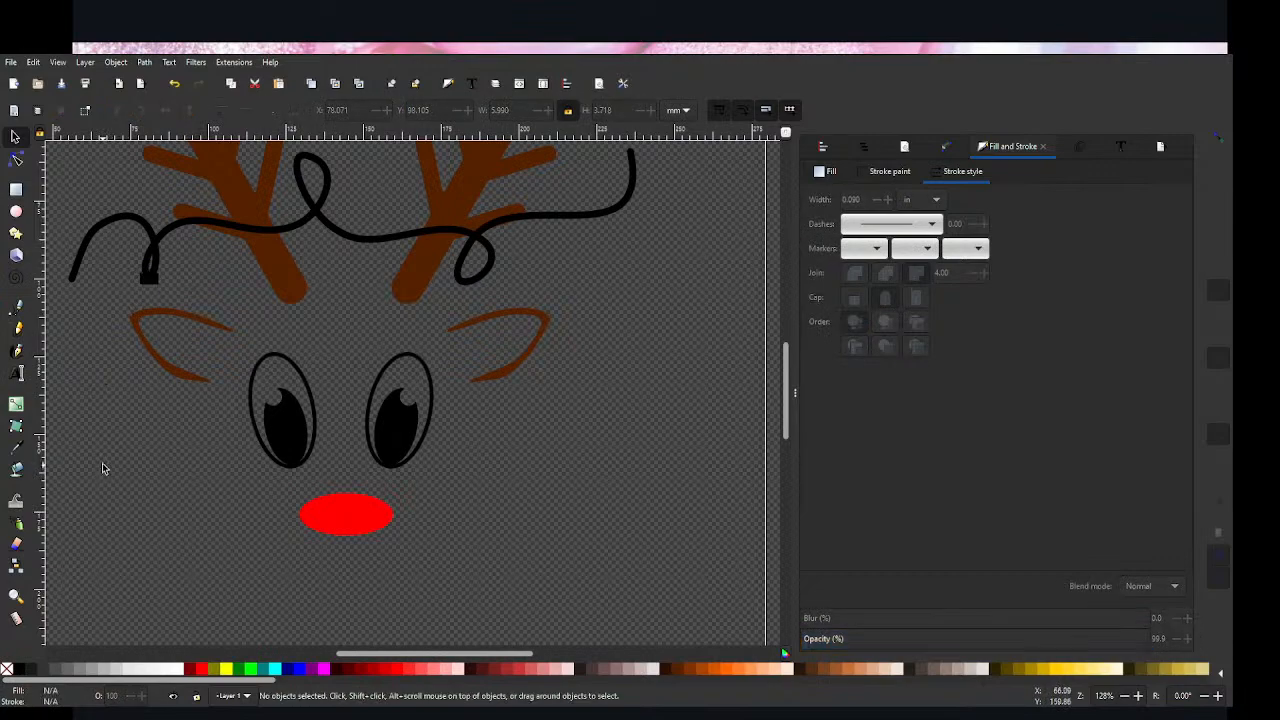
pyautogui.click(80, 354)
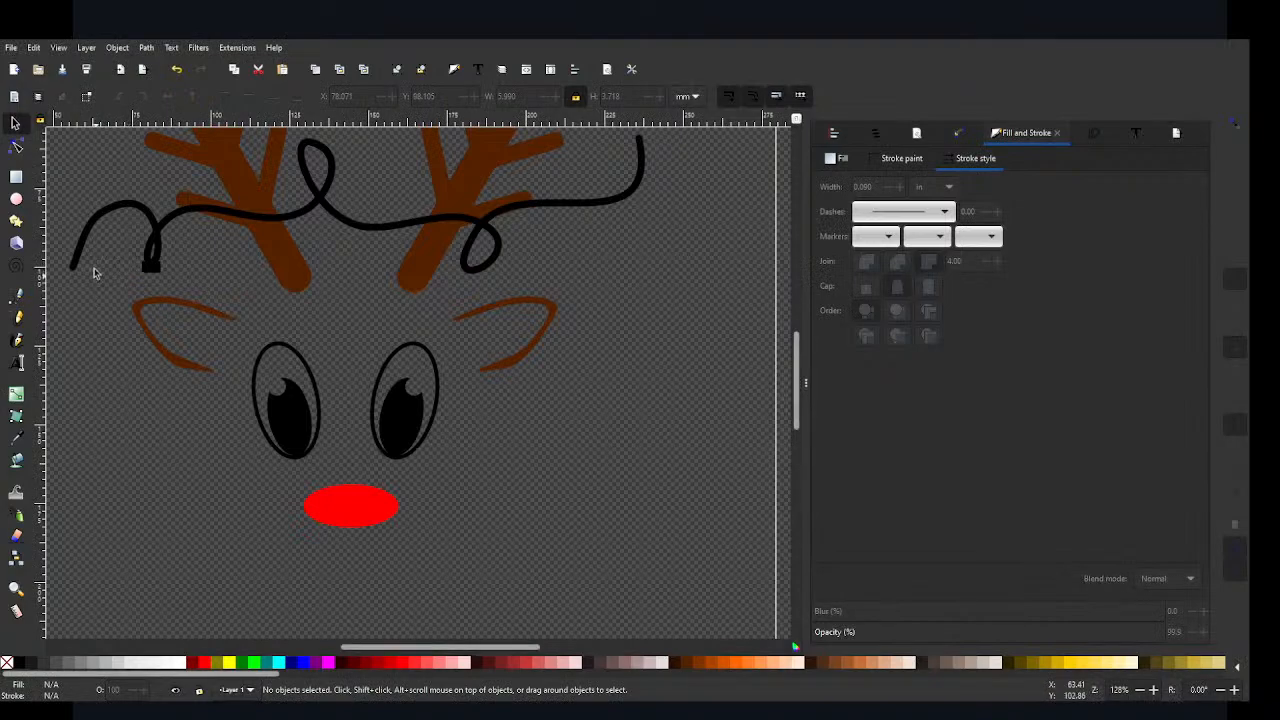
# Step: Draw a black ellipse about 20.4 mm wide and 34.9 mm high beside the right eye and place an overlapping copy to its left
pyautogui.press('e')
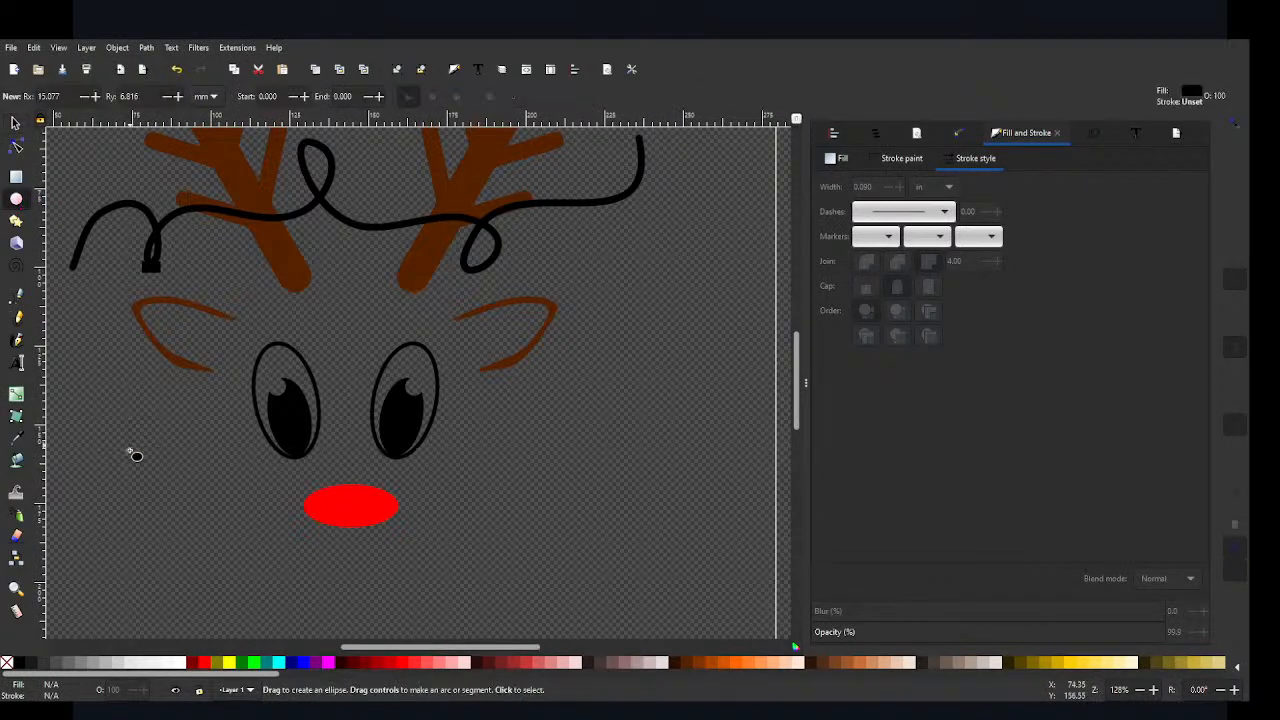
pyautogui.moveTo(648, 395); pyautogui.dragTo(706, 451)
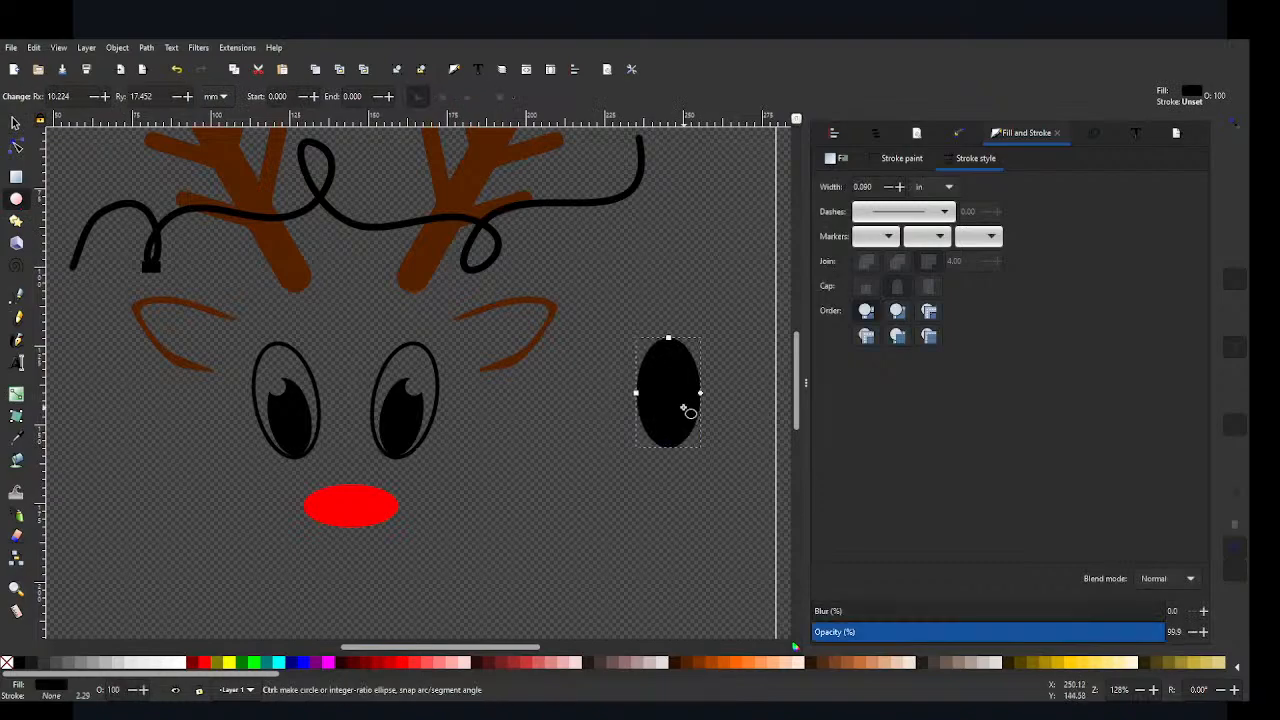
pyautogui.press('s')
pyautogui.moveTo(654, 387); pyautogui.dragTo(638, 400)
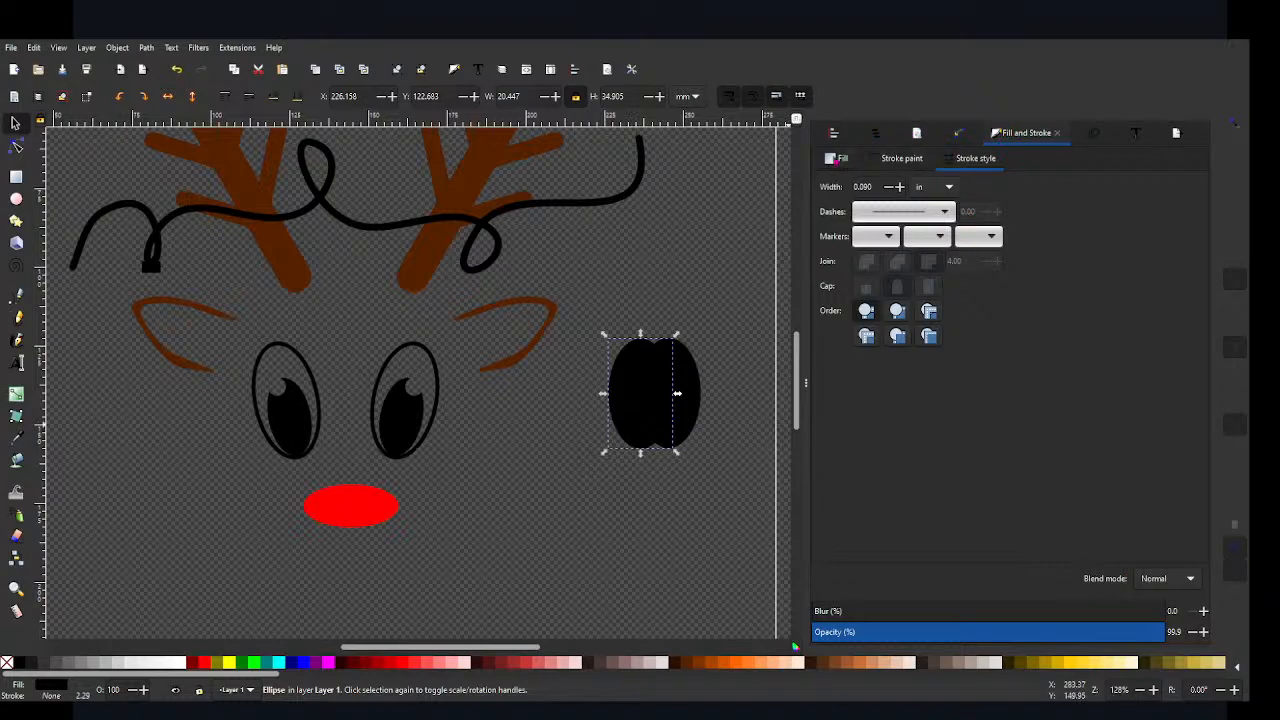
# Step: Reduce the fill alpha of the two overlapping ellipses to about 76 and 77
pyautogui.click(837, 158)
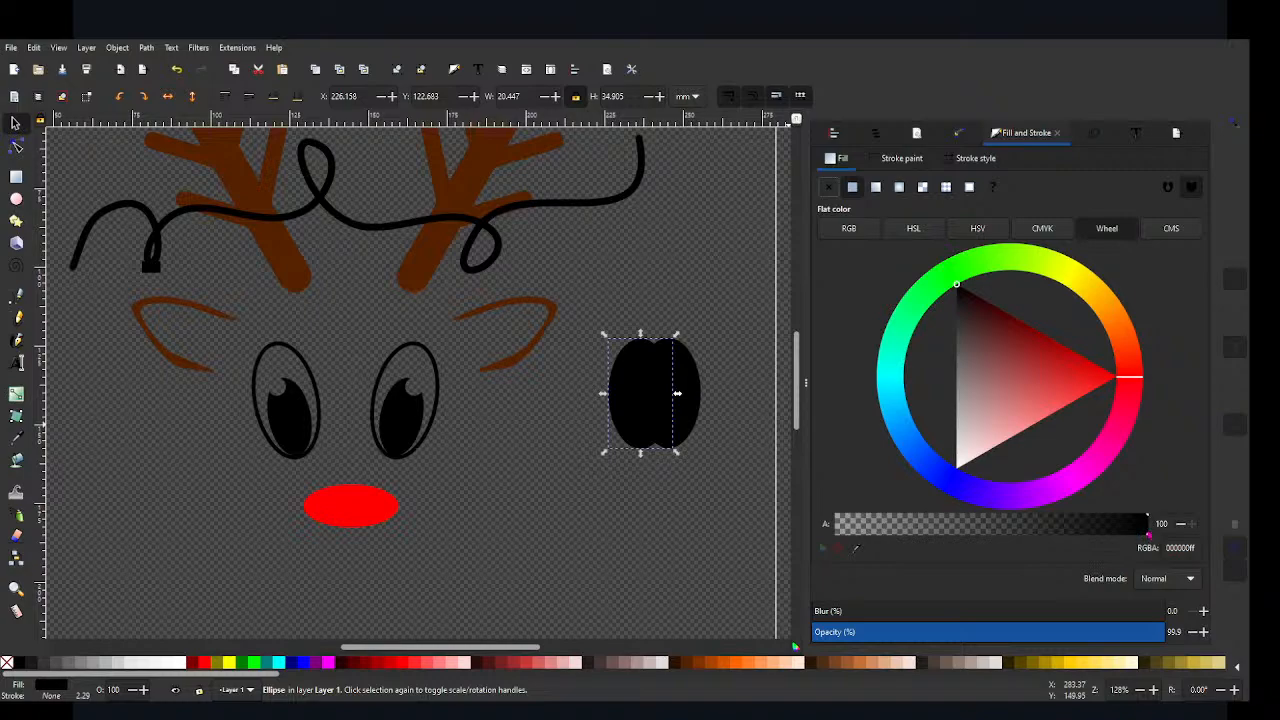
pyautogui.moveTo(1148, 535); pyautogui.dragTo(1074, 537)
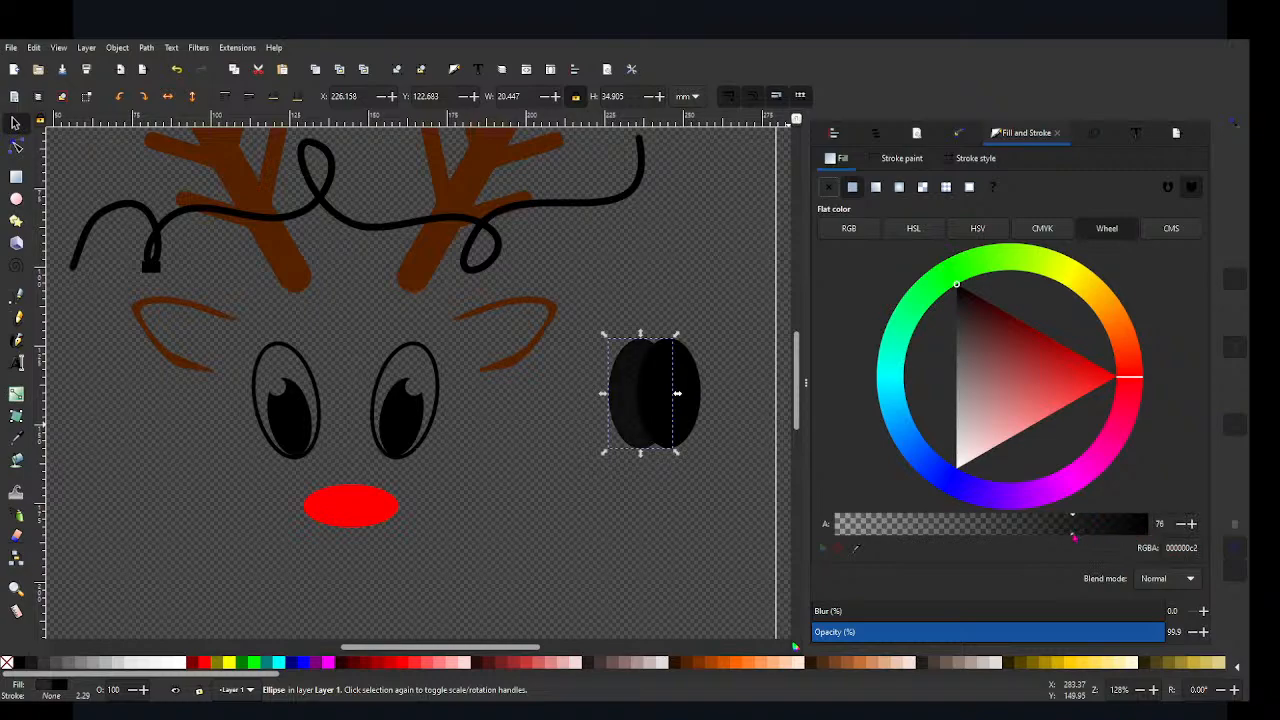
pyautogui.click(692, 380)
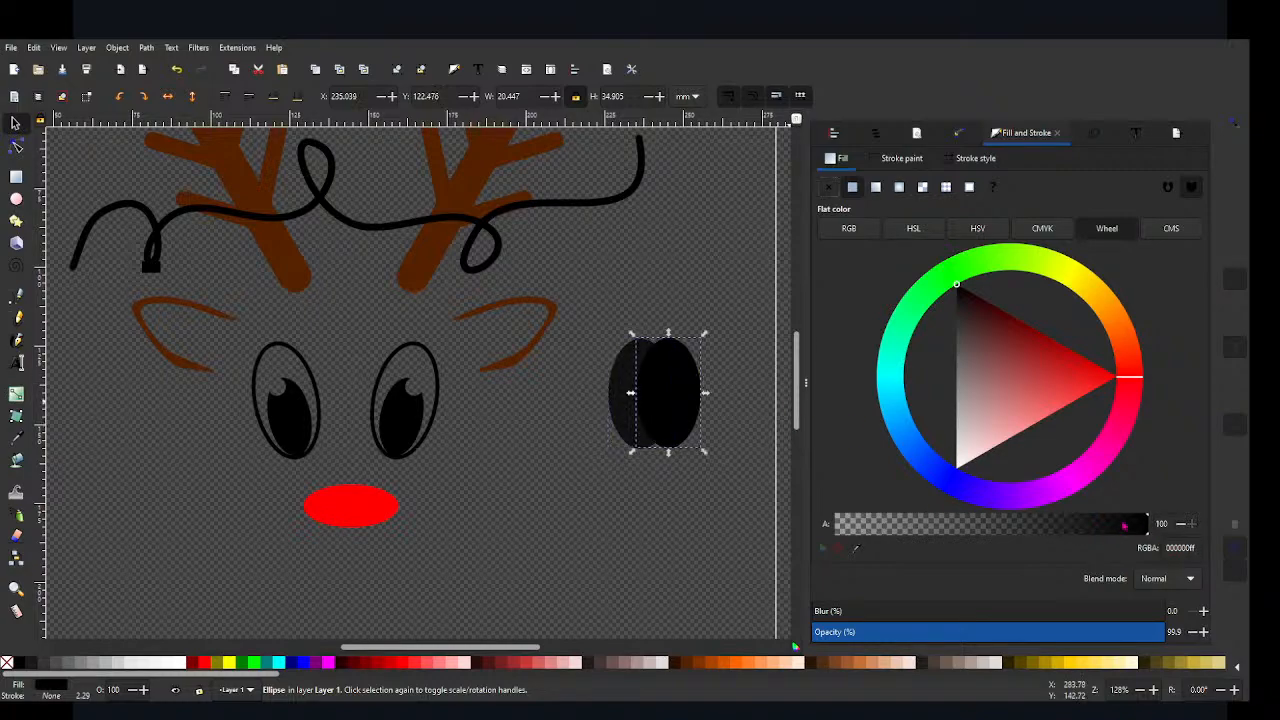
pyautogui.moveTo(1150, 522); pyautogui.dragTo(1081, 523)
pyautogui.click(597, 514)
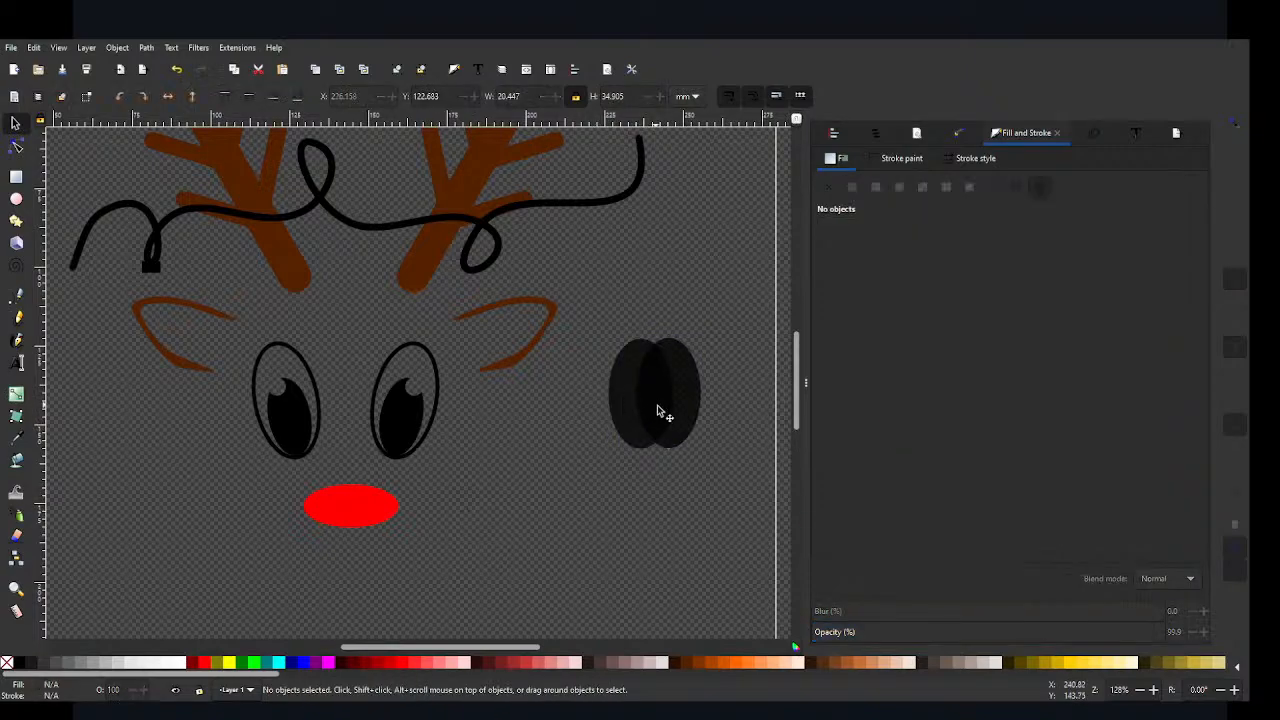
# Step: Shift the left ellipse to about X 227 mm and align both ellipses at the same height, relative to the last selected
pyautogui.moveTo(660, 414)
pyautogui.mouseDown()
pyautogui.moveTo(648, 410)
pyautogui.moveTo(661, 414)
pyautogui.mouseUp()
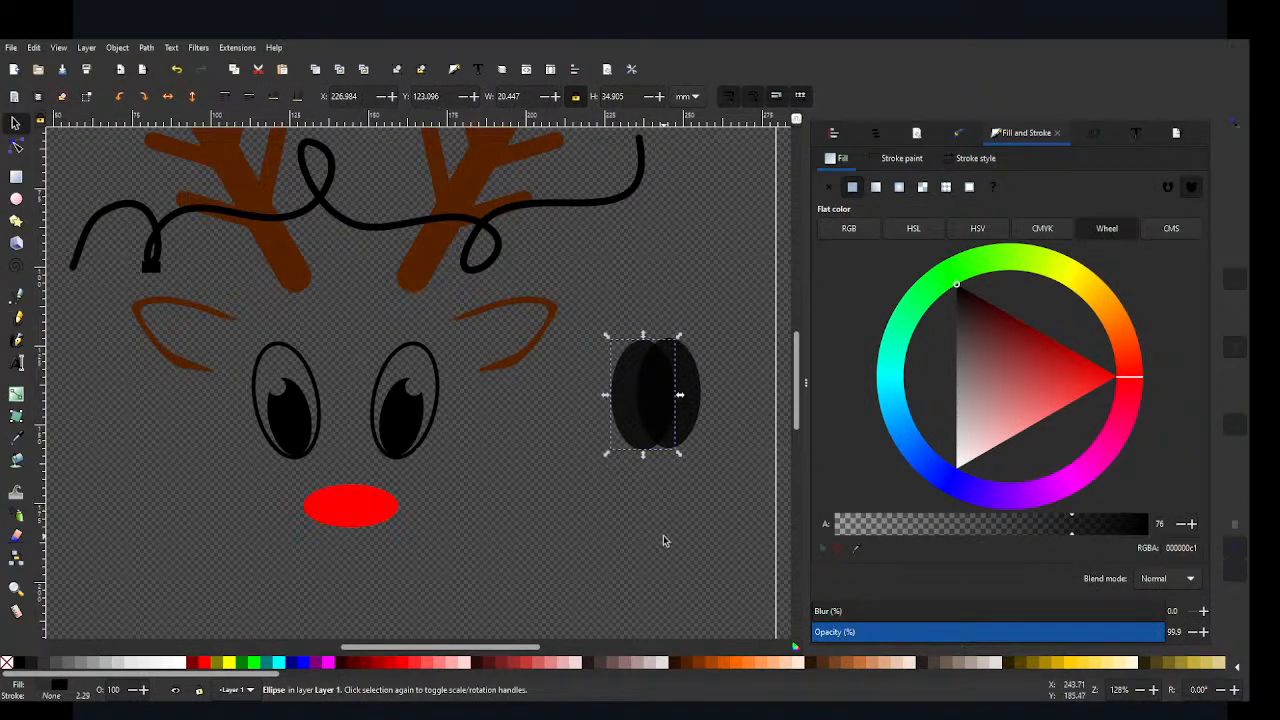
pyautogui.click(703, 508)
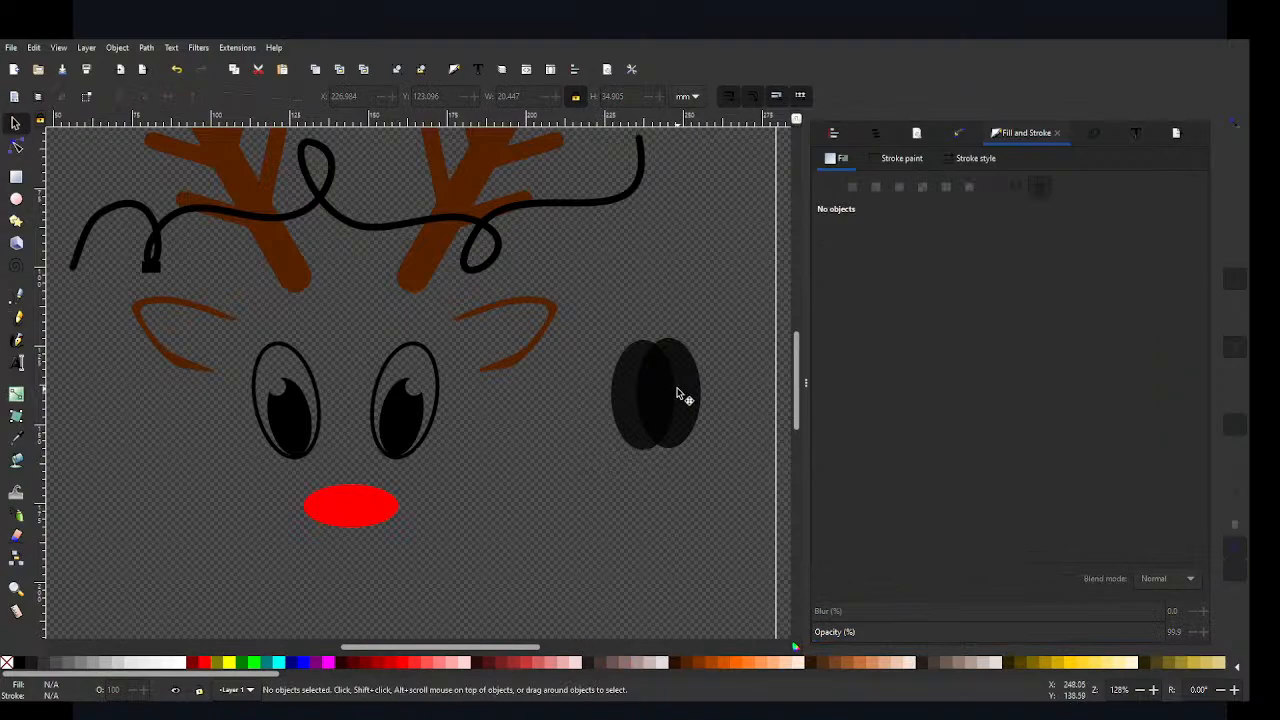
pyautogui.click(632, 395)
pyautogui.keyDown('shift'); pyautogui.click(690, 375); pyautogui.keyUp('shift')
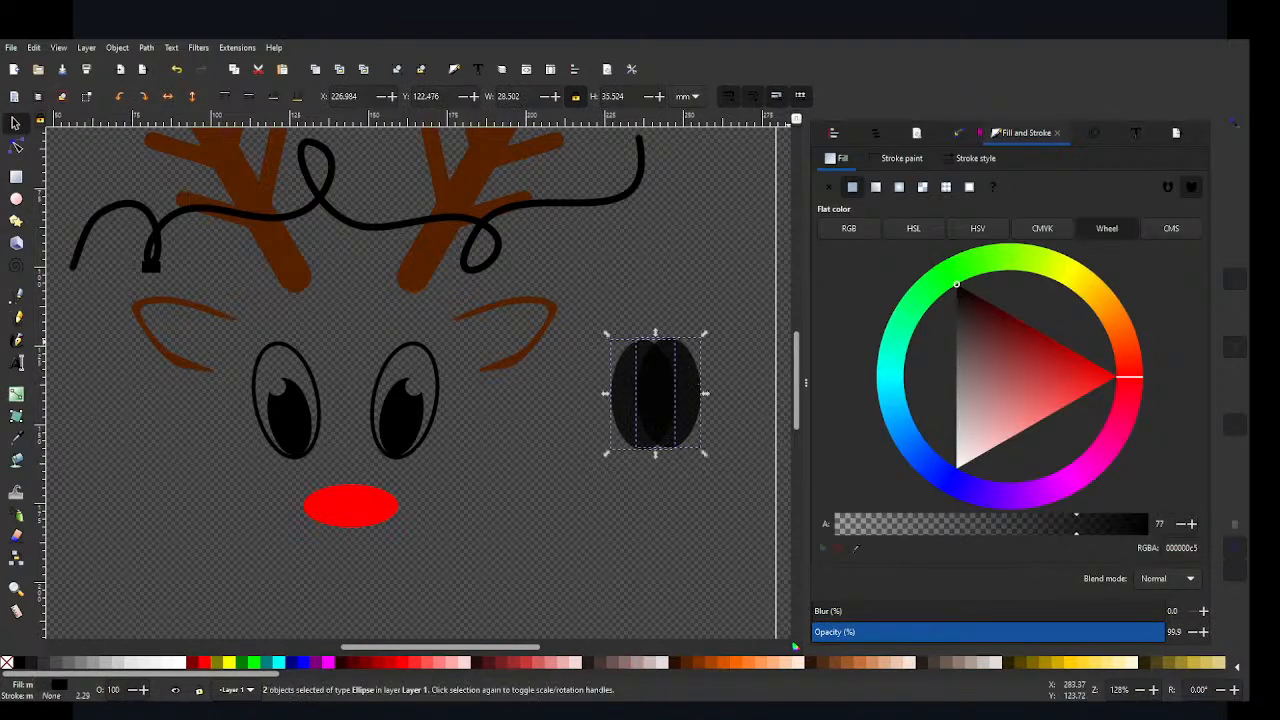
pyautogui.click(874, 135)
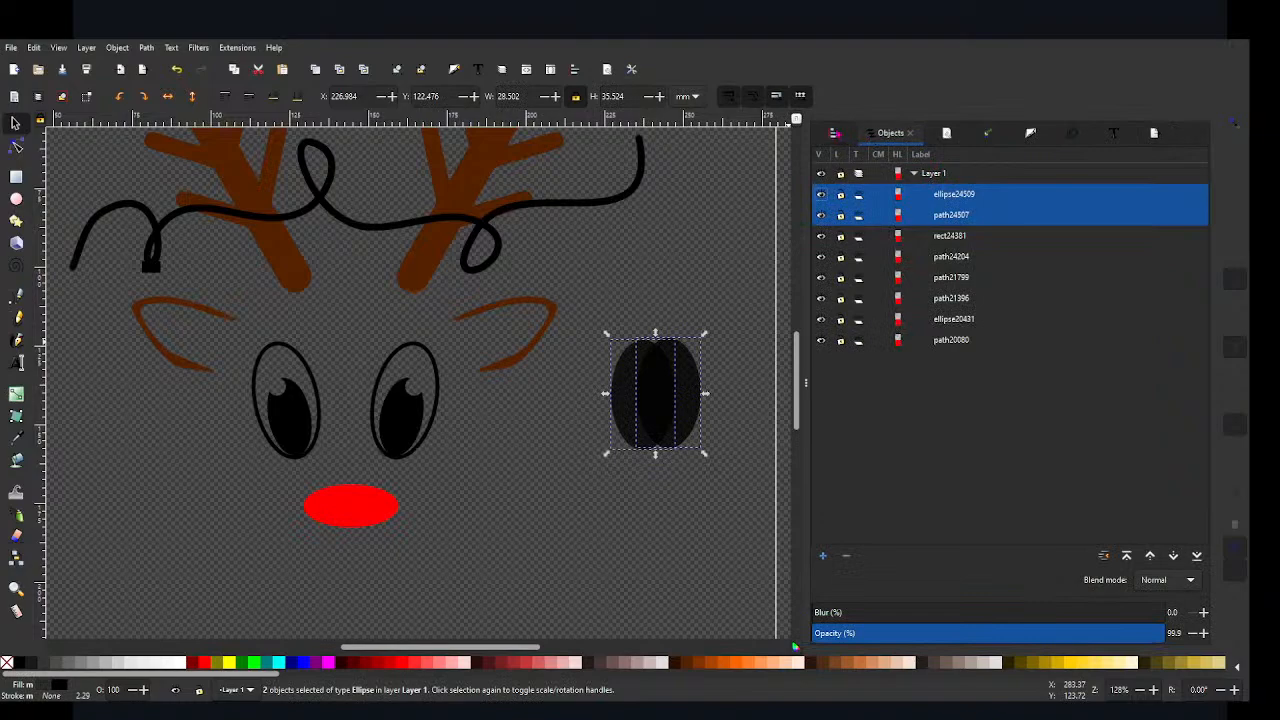
pyautogui.hotkey('ctrl', 'shift', 'a')
pyautogui.click(1108, 192)
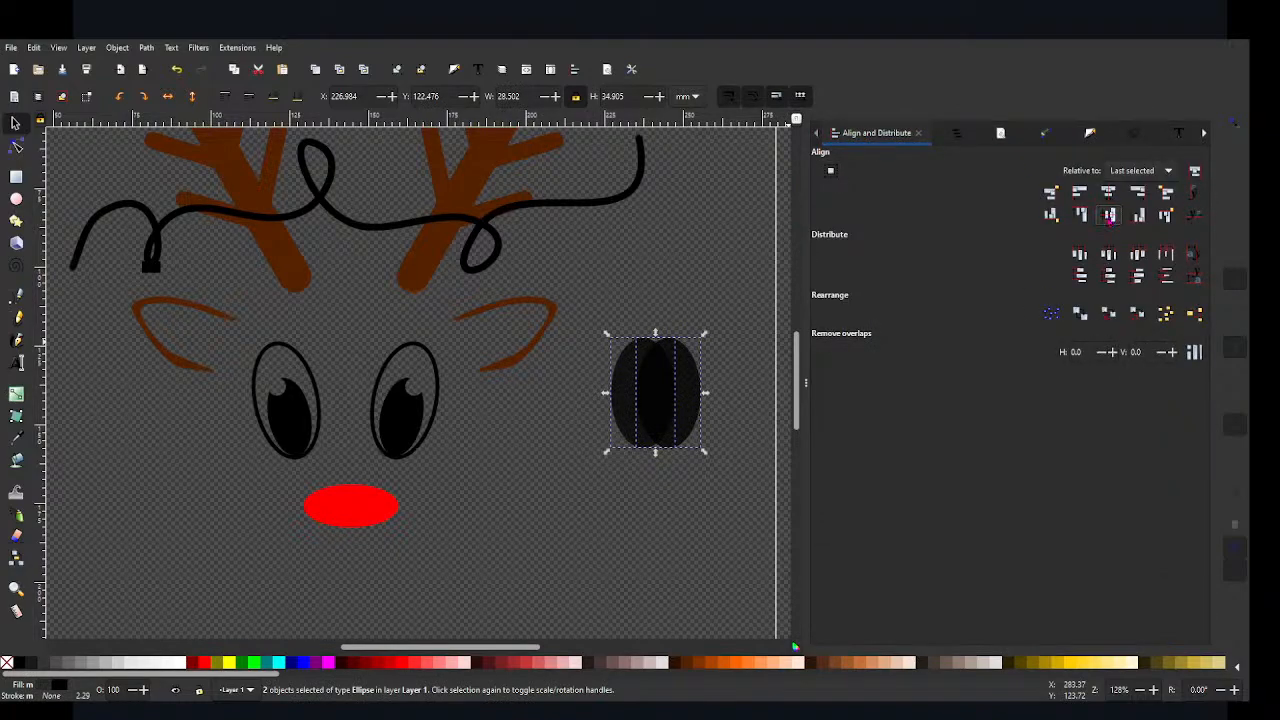
# Step: Intersect the two overlapping ellipses into a single pointed oval
pyautogui.click(725, 495)
pyautogui.moveTo(728, 470); pyautogui.dragTo(607, 332)
pyautogui.click(146, 47)
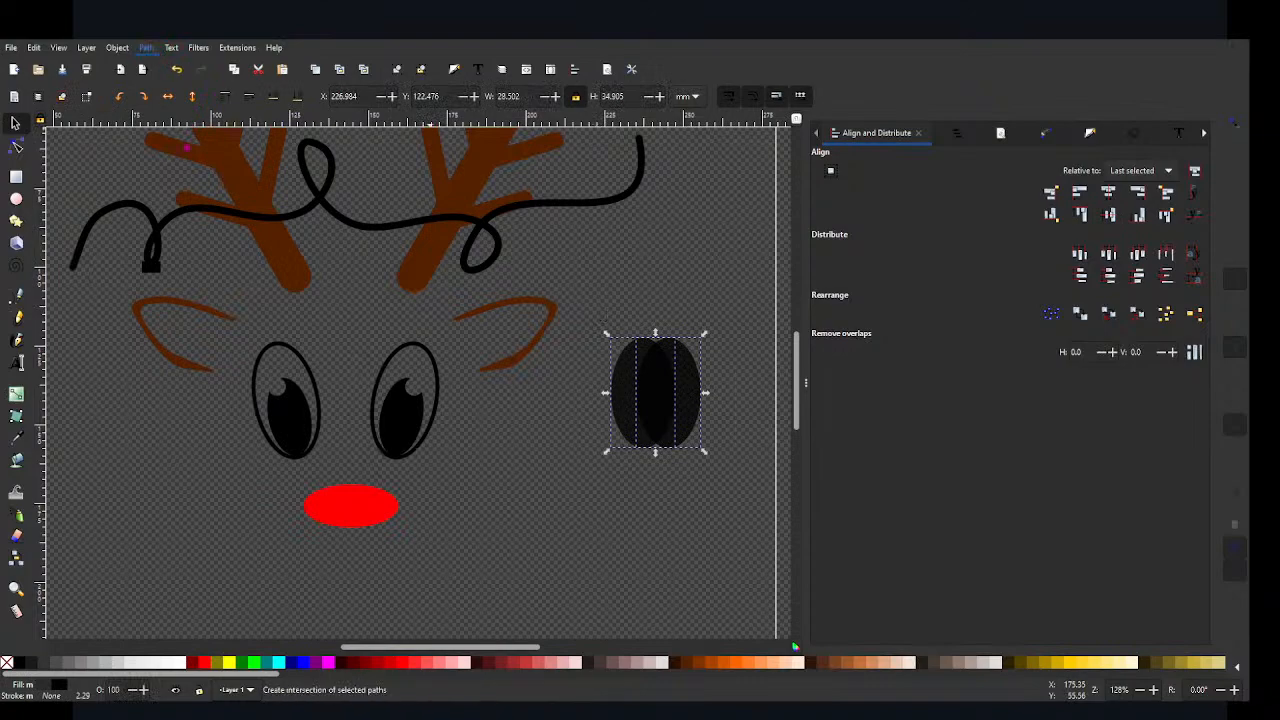
pyautogui.click(195, 150)
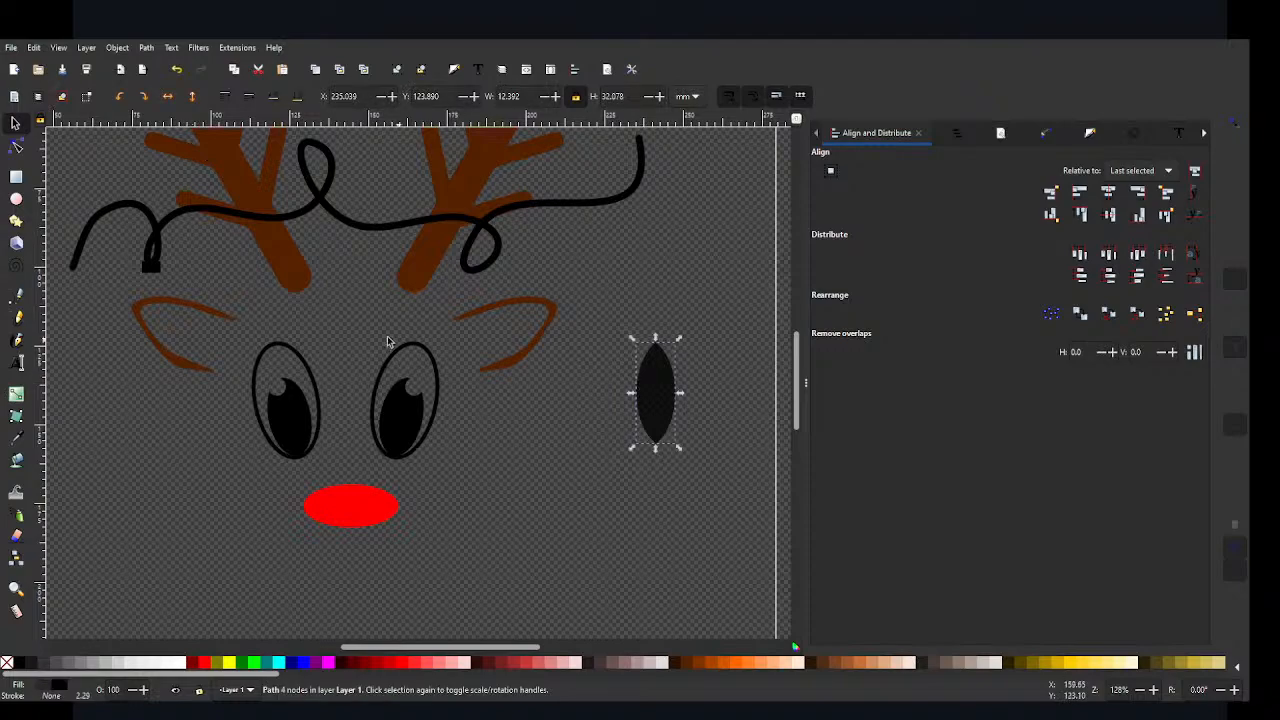
# Step: Shape the pointed oval into a bulb by deleting its bottom node, lowering the top node to Y 127.6 mm and shortening the lower curve handle
pyautogui.click(16, 147)
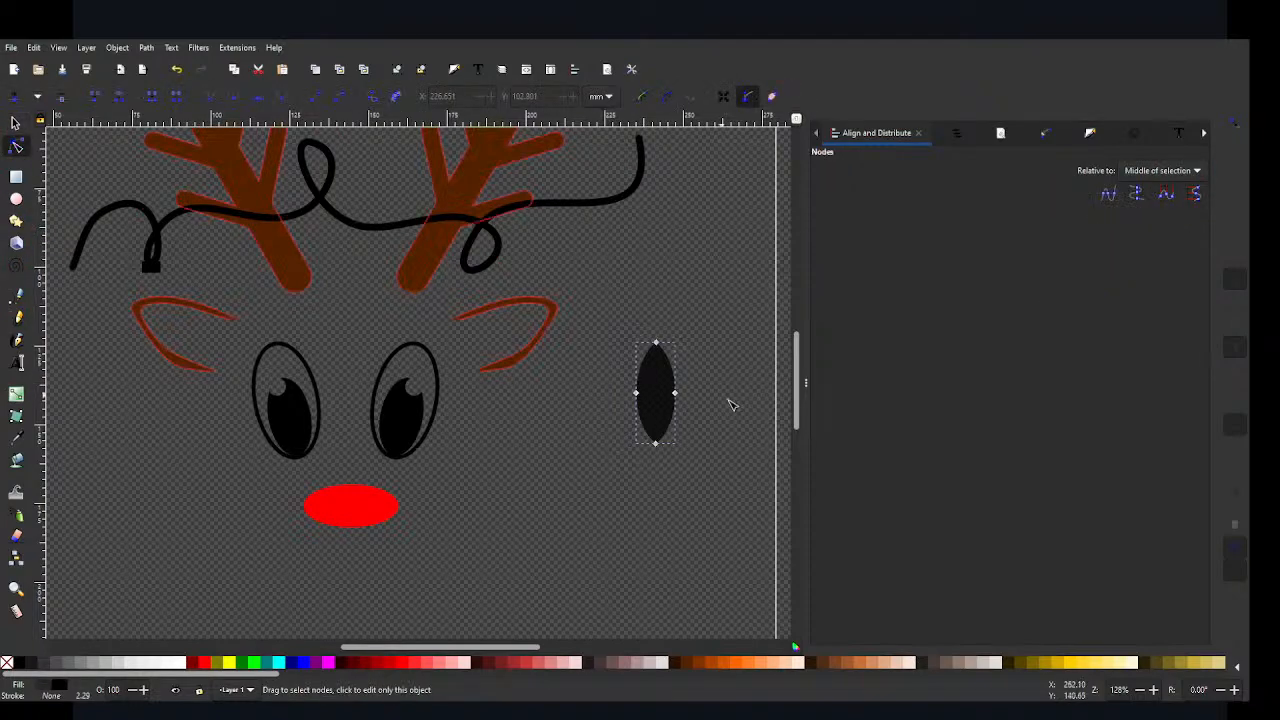
pyautogui.click(655, 443)
pyautogui.press('Delete')
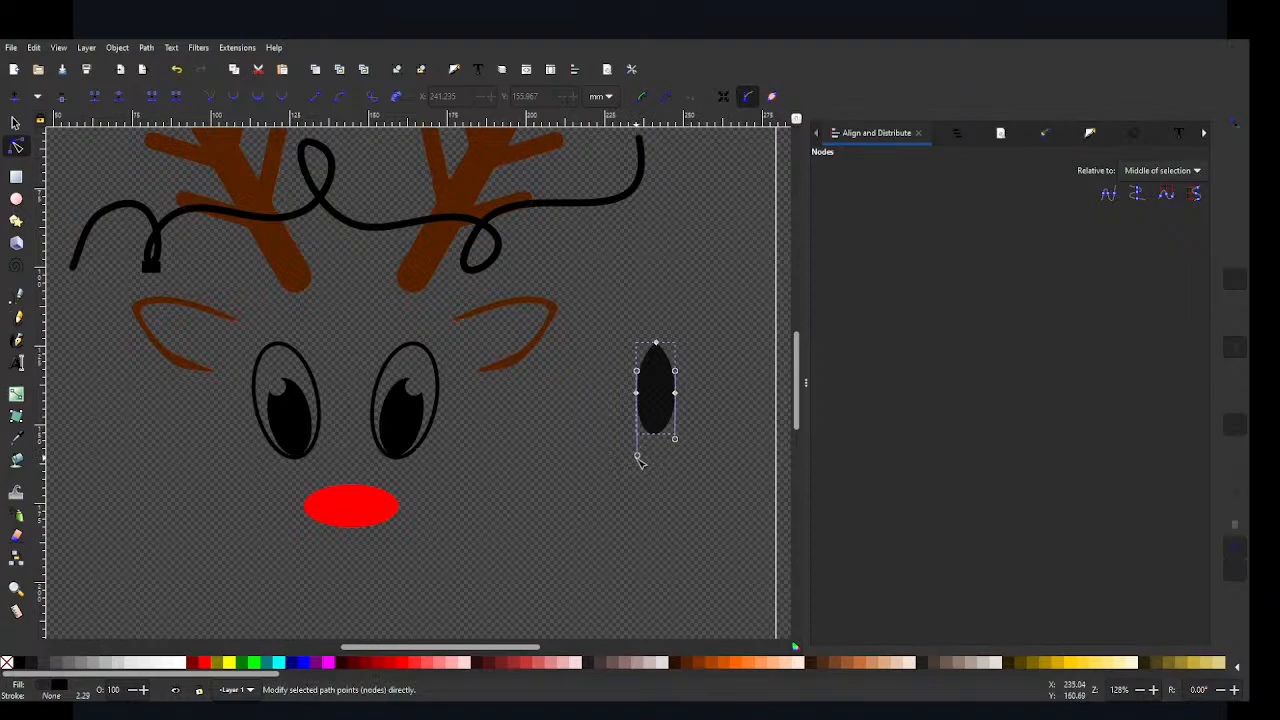
pyautogui.click(673, 481)
pyautogui.click(648, 396)
pyautogui.moveTo(664, 348); pyautogui.dragTo(664, 360)
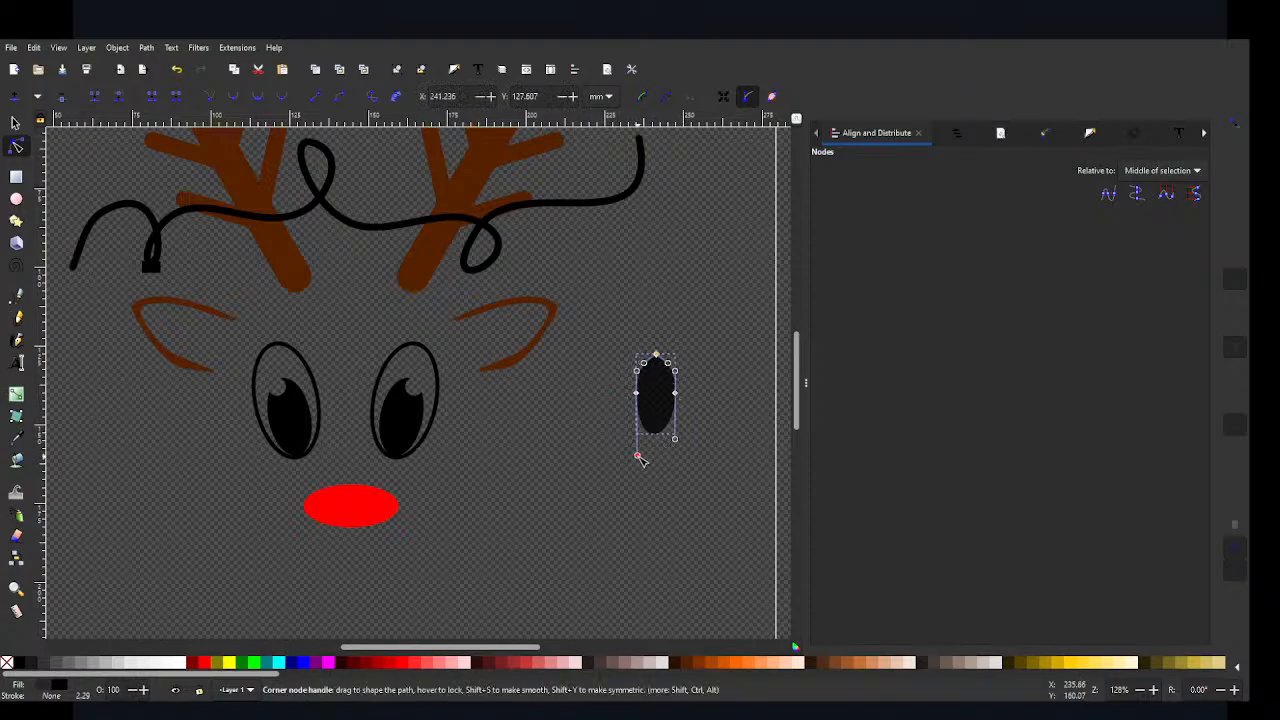
pyautogui.moveTo(638, 456); pyautogui.dragTo(638, 440)
pyautogui.click(712, 418)
pyautogui.click(712, 418)
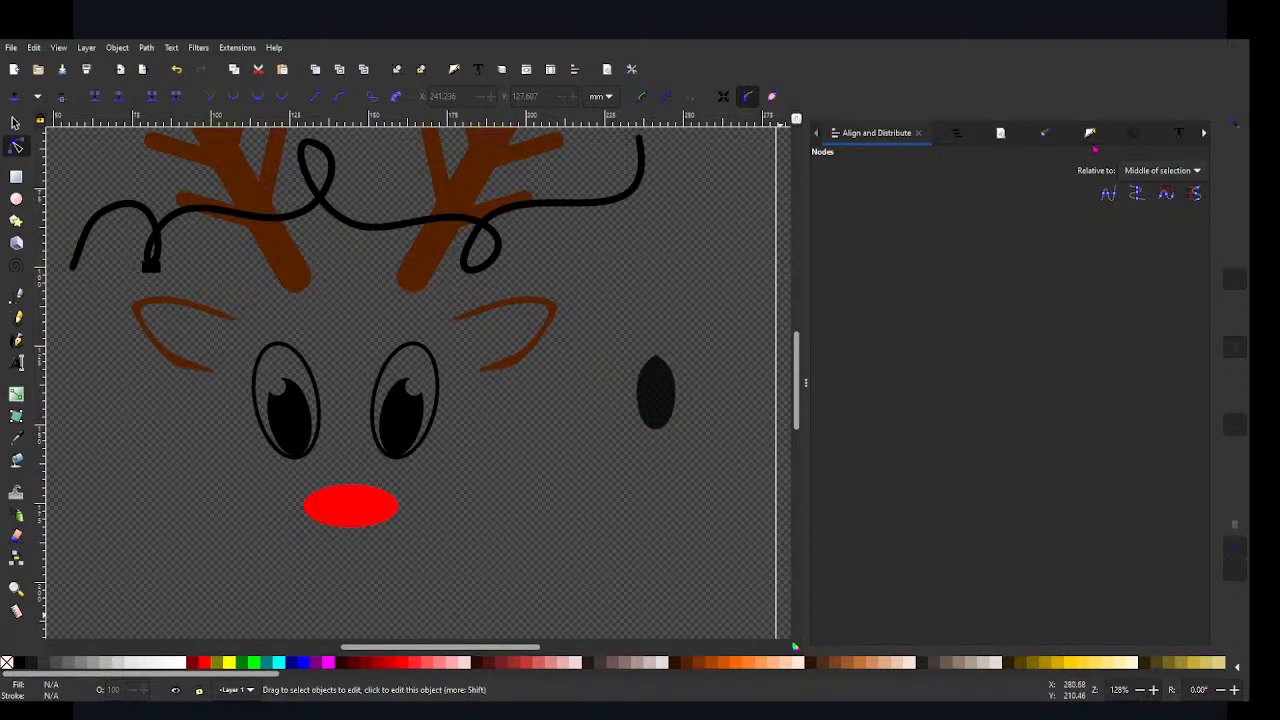
# Step: Set the bulb shape's fill alpha to 100 and its fill colour to yellow (ffff00)
pyautogui.click(1089, 136)
pyautogui.click(916, 132)
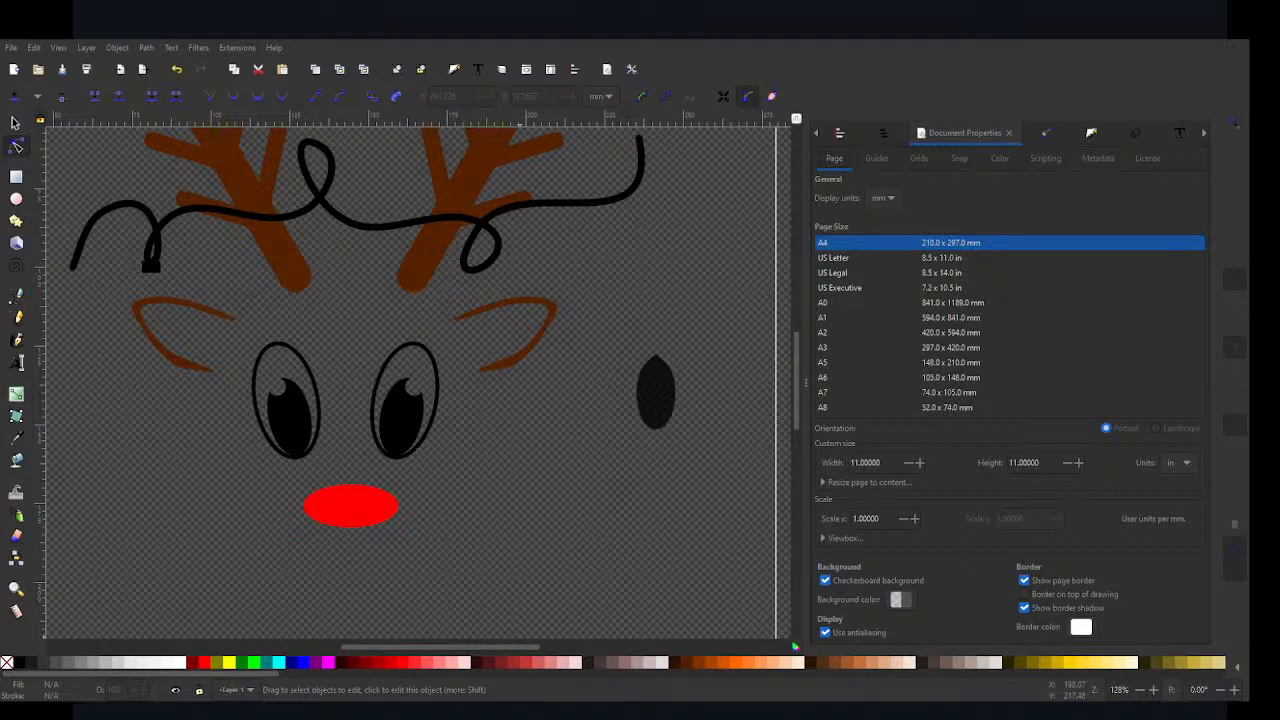
pyautogui.click(656, 392)
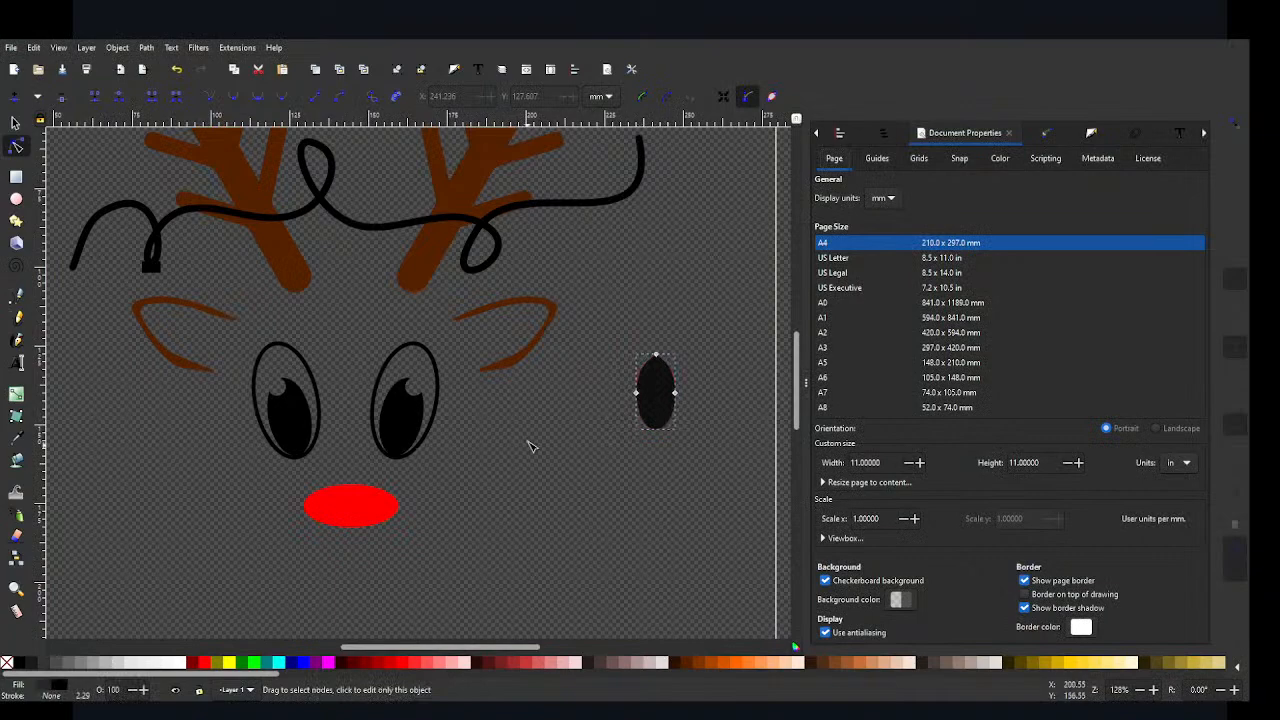
pyautogui.click(676, 362)
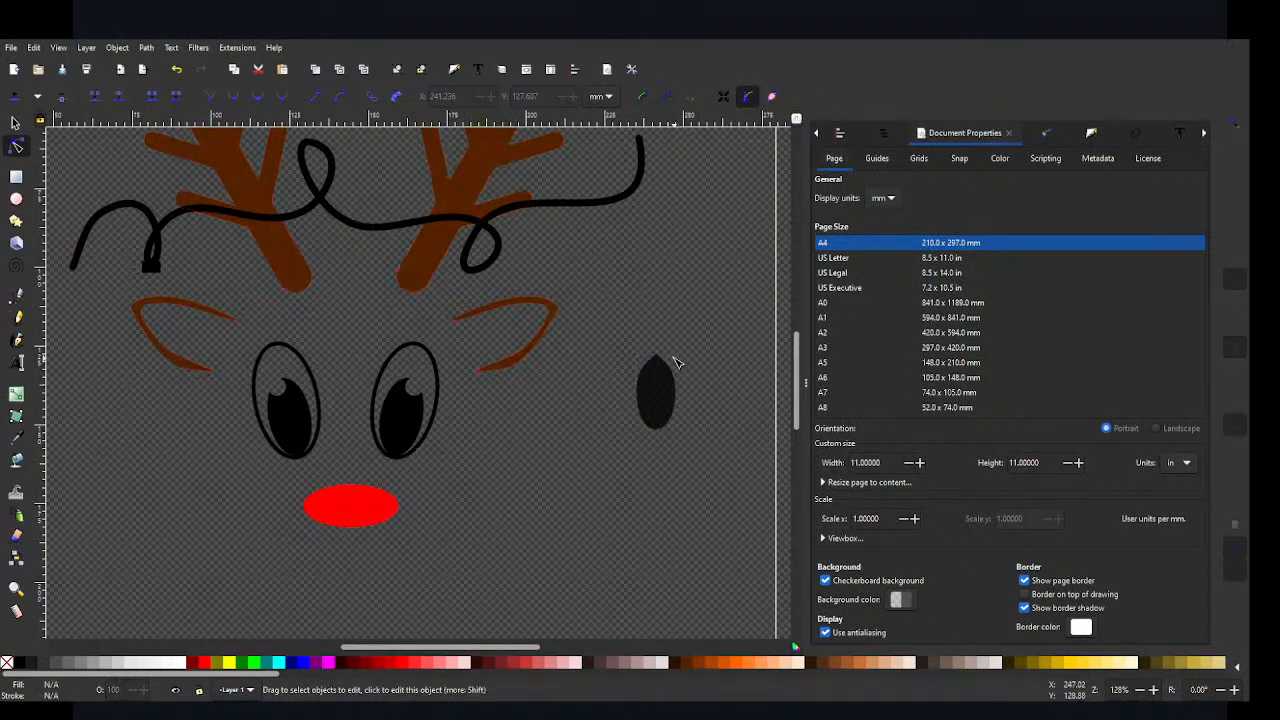
pyautogui.click(656, 372)
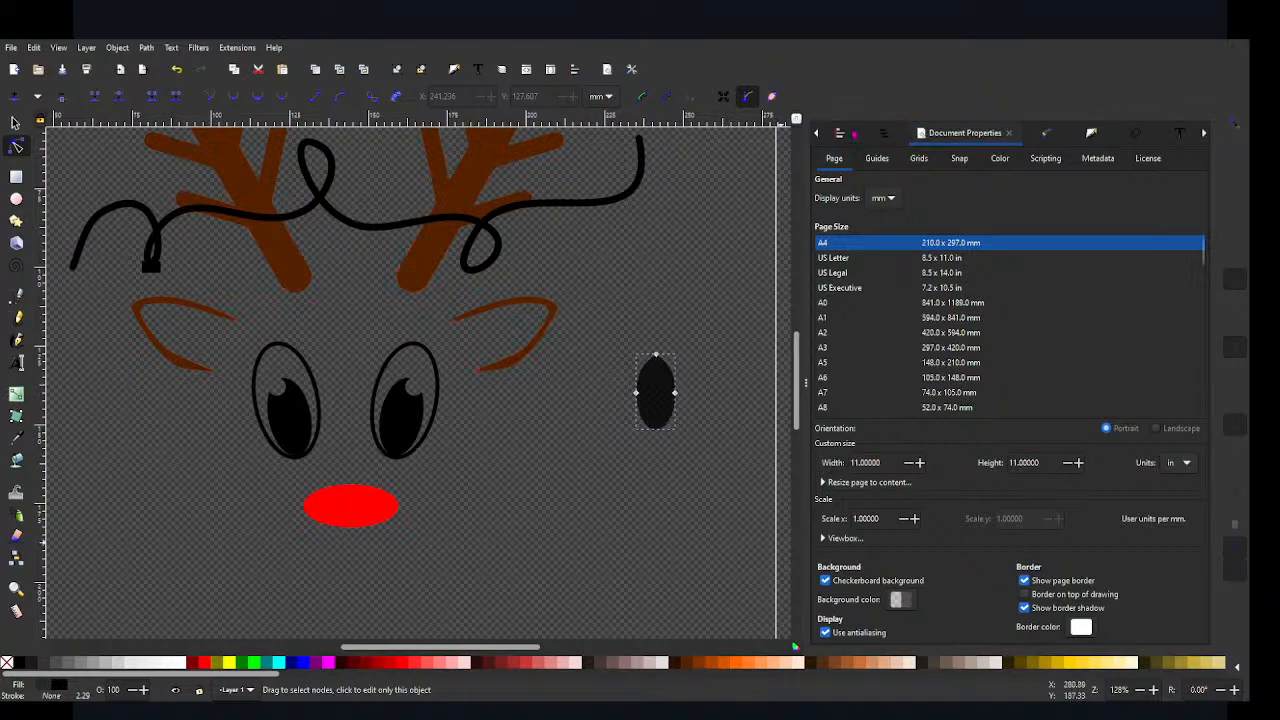
pyautogui.hotkey('ctrl', 'shift', 'f')
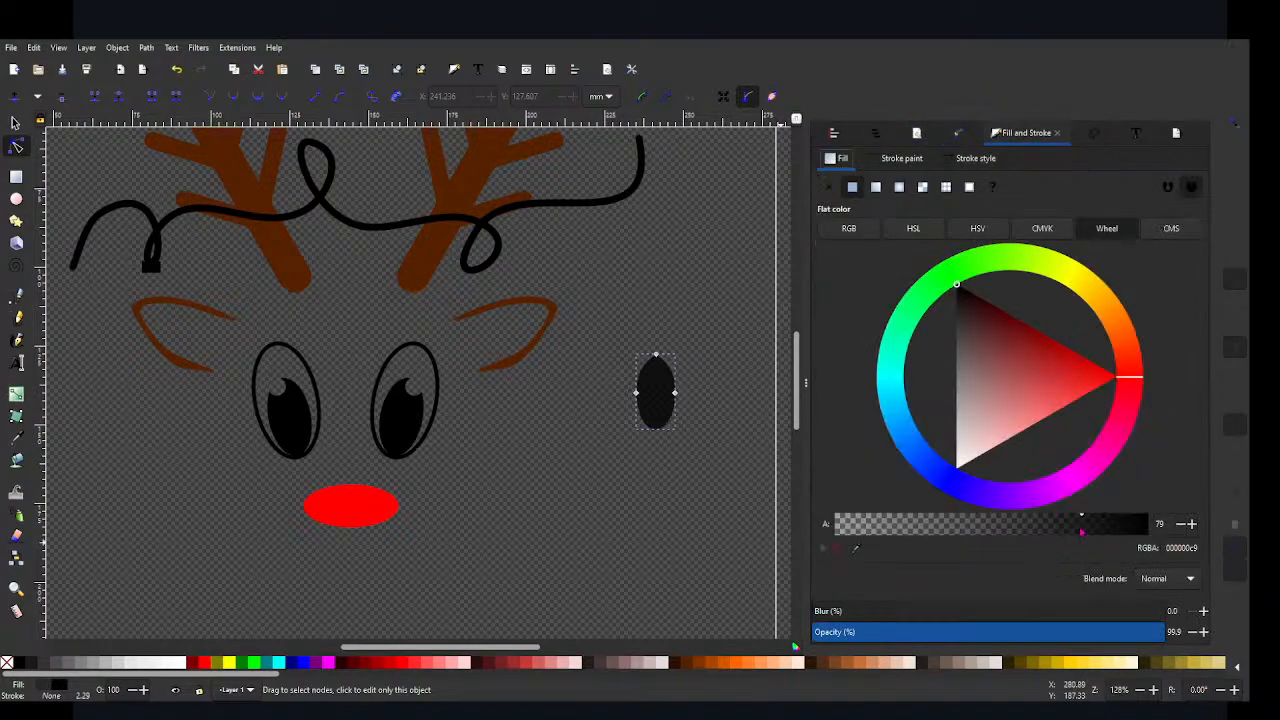
pyautogui.moveTo(1083, 533); pyautogui.dragTo(1177, 537)
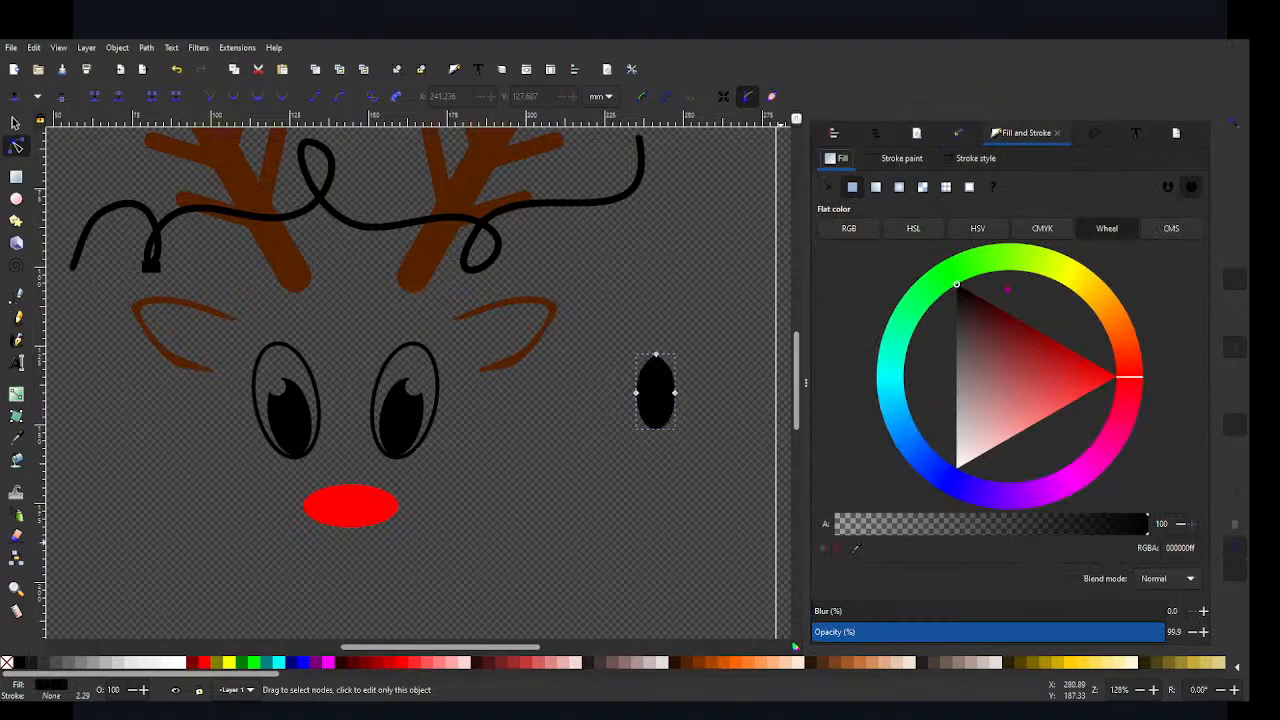
pyautogui.click(229, 662)
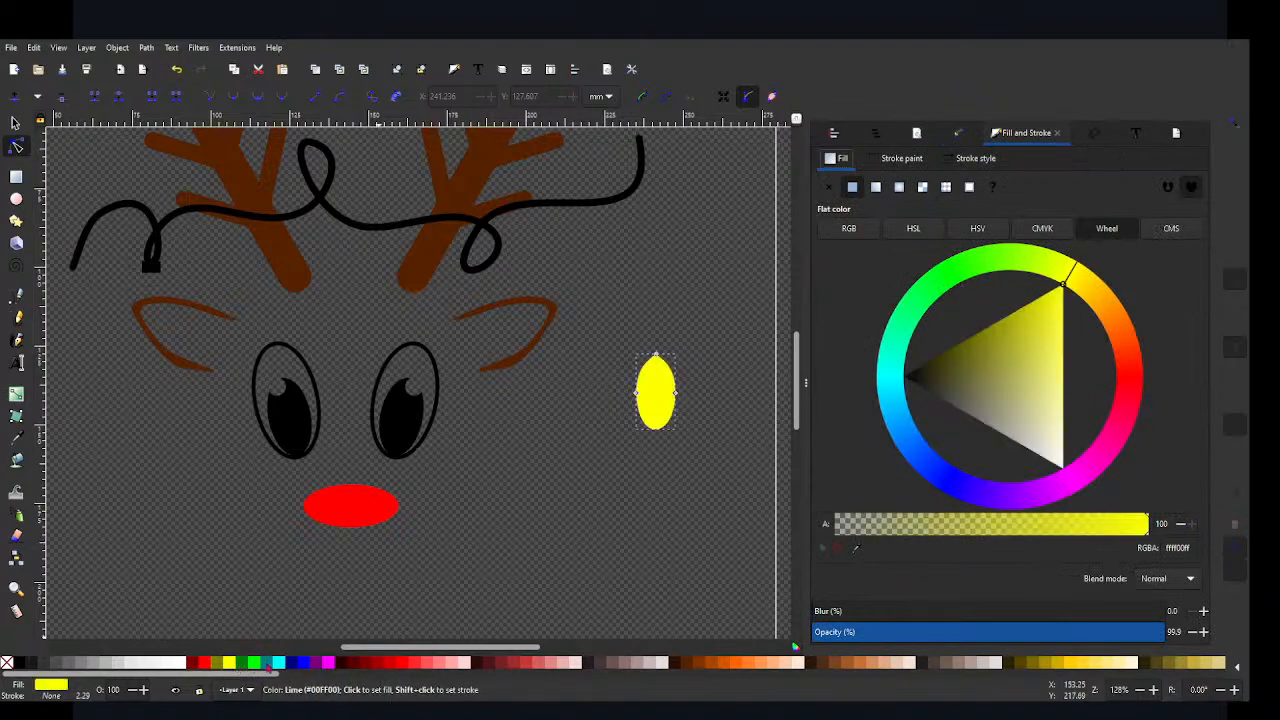
pyautogui.click(536, 484)
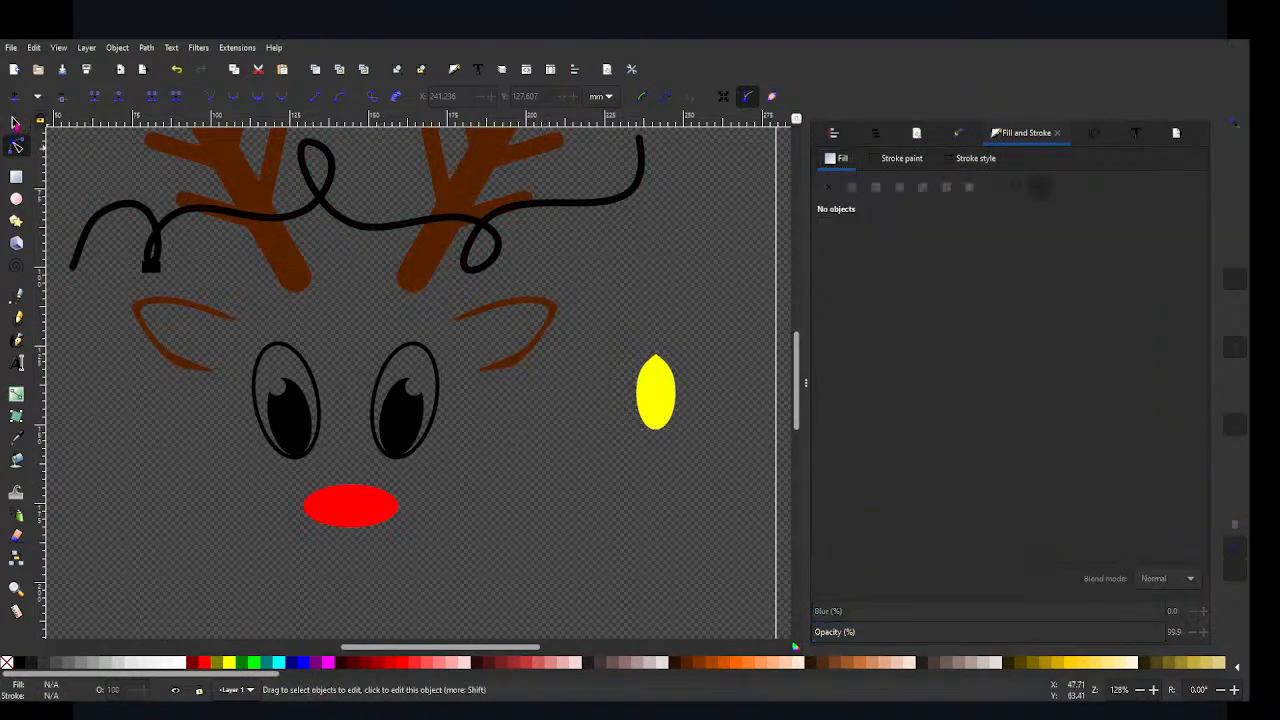
# Step: Scale the yellow bulb to about 6.4 by 12.4 mm, place it under the black rectangle and send it to the back
pyautogui.click(16, 122)
pyautogui.moveTo(660, 400); pyautogui.dragTo(160, 303)
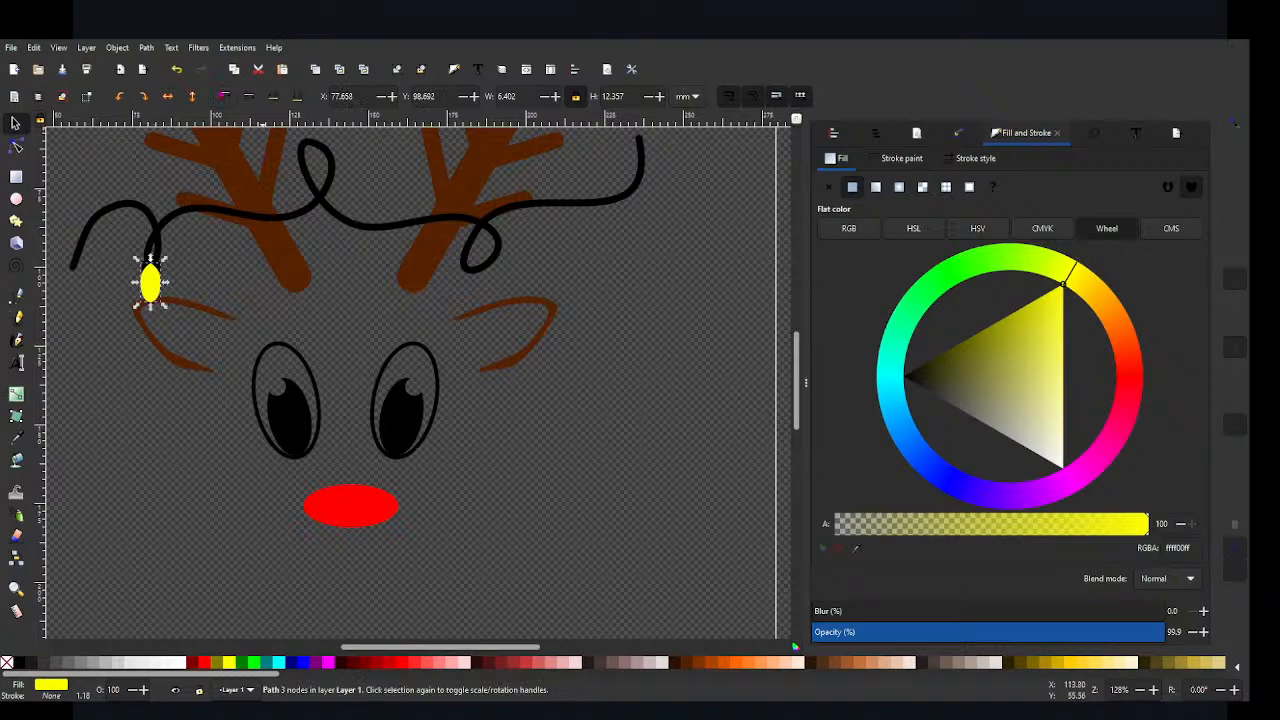
pyautogui.click(143, 446)
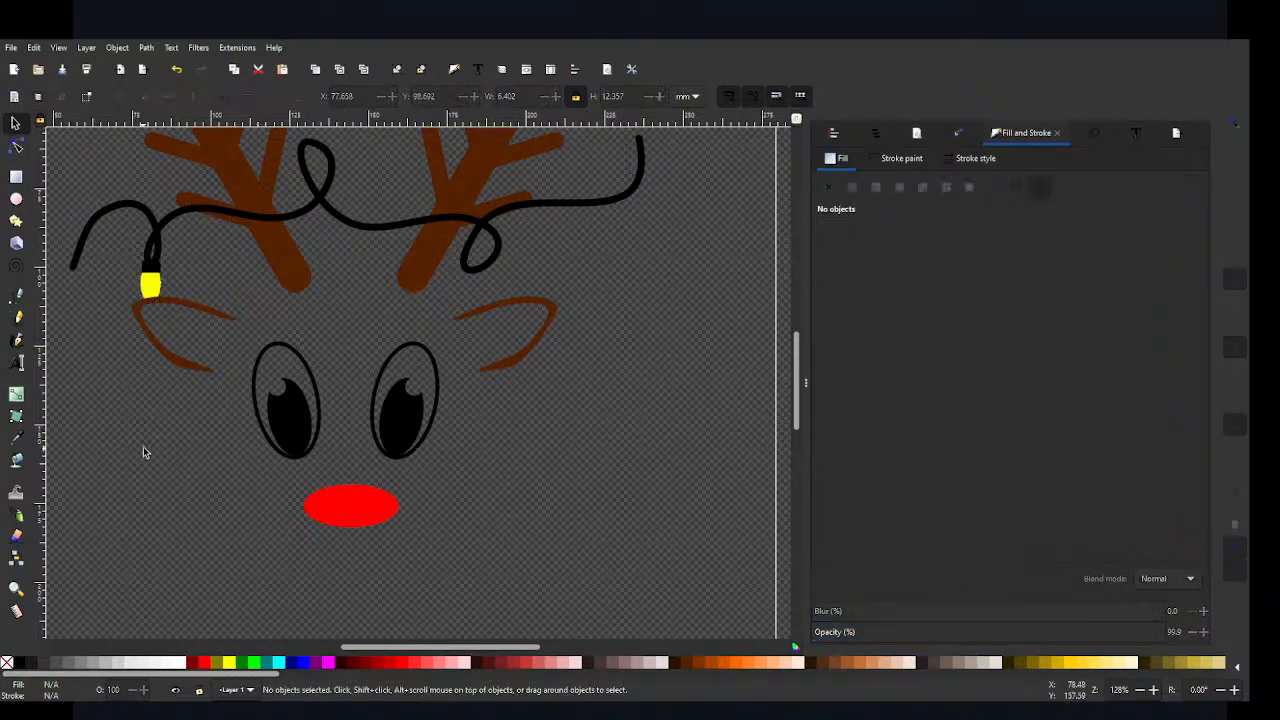
# Step: Raise the yellow bulb in front of the ear but behind the black rectangle, and nudge it to X 78.187, Y 99.221 mm
pyautogui.click(150, 289)
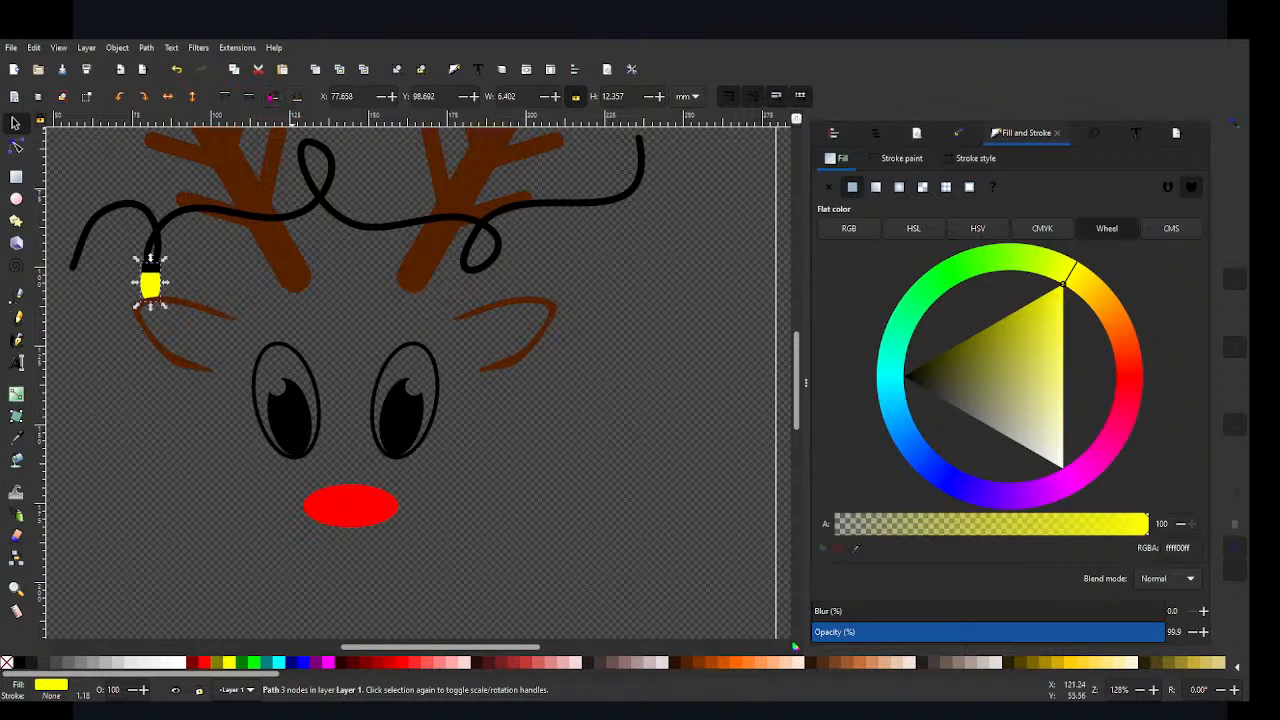
pyautogui.click(251, 97)
pyautogui.click(142, 478)
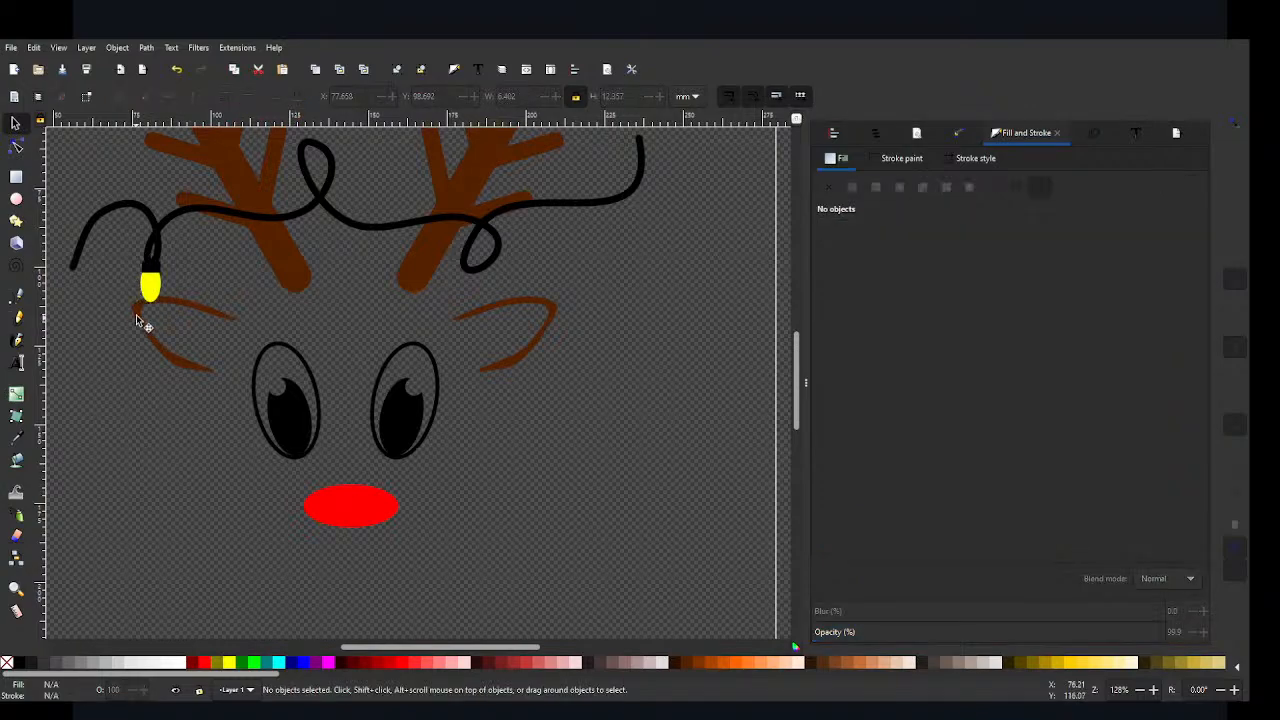
pyautogui.click(156, 288)
pyautogui.press('Down')
pyautogui.press('Right')
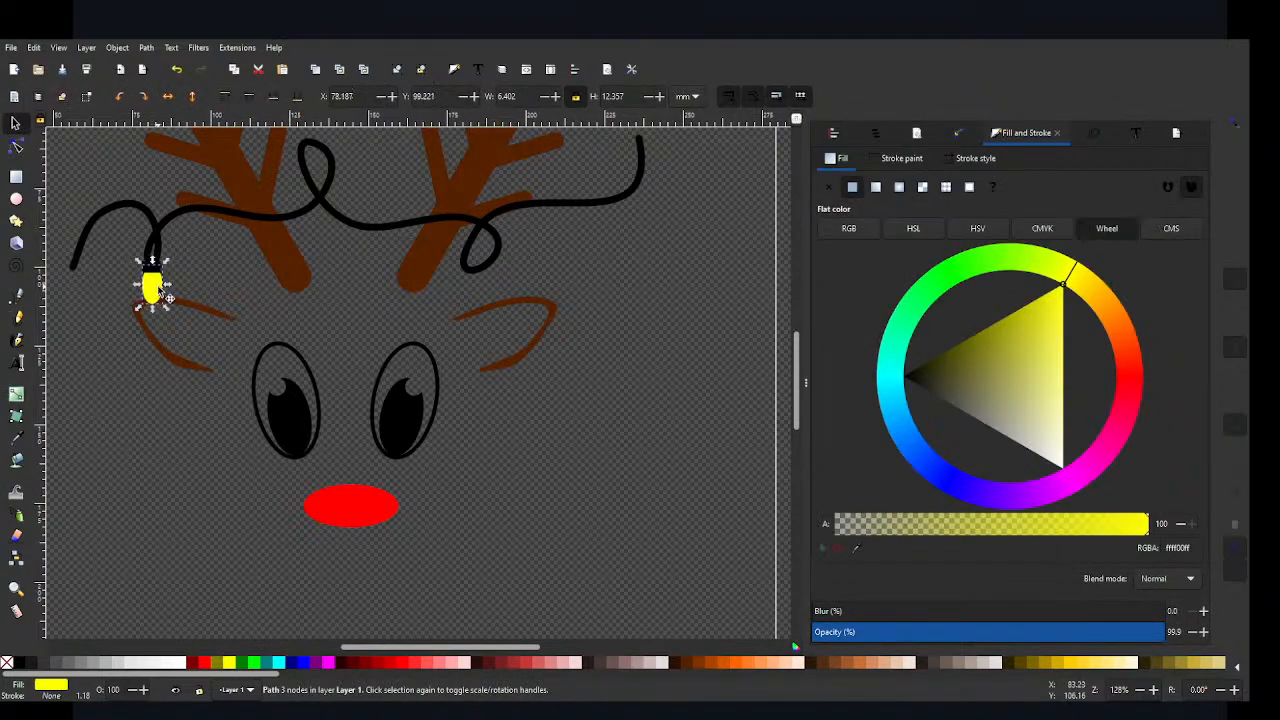
pyautogui.click(130, 384)
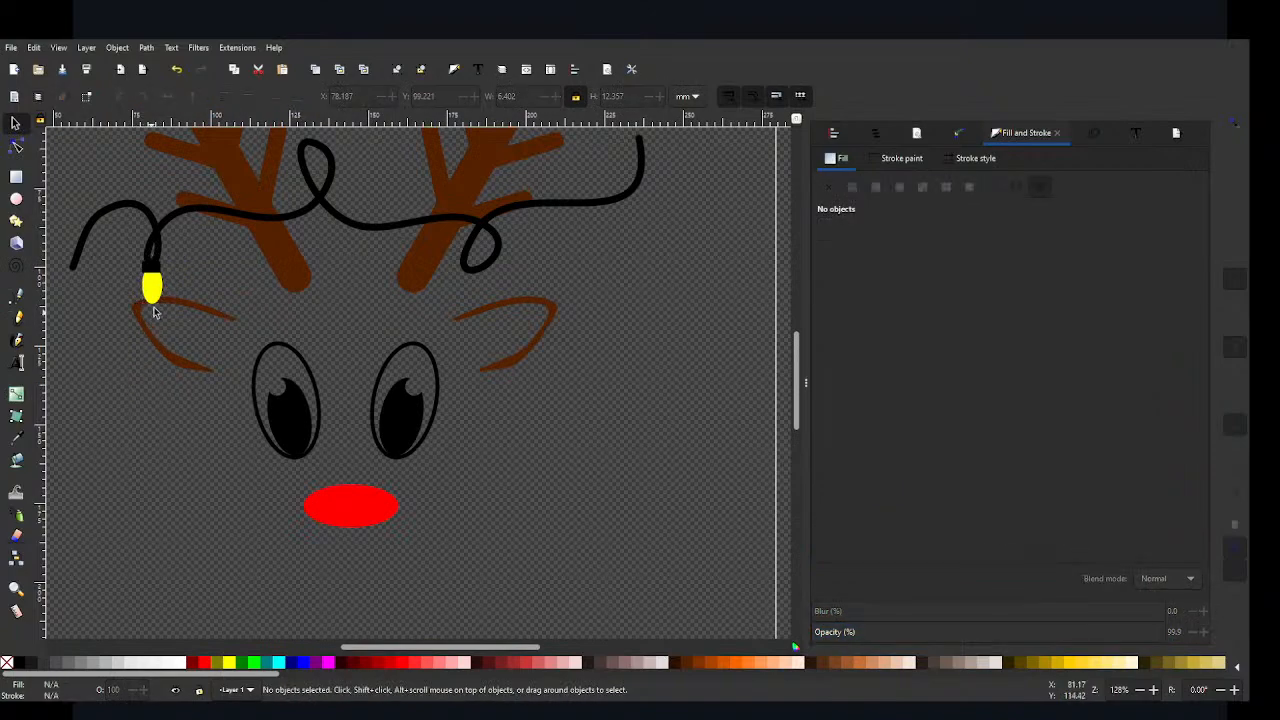
# Step: Centre the yellow bulb and its black rectangle on the same vertical axis, relative to the last selected object
pyautogui.click(153, 284)
pyautogui.click(171, 270)
pyautogui.click(151, 269)
pyautogui.keyDown('shift'); pyautogui.click(163, 302); pyautogui.keyUp('shift')
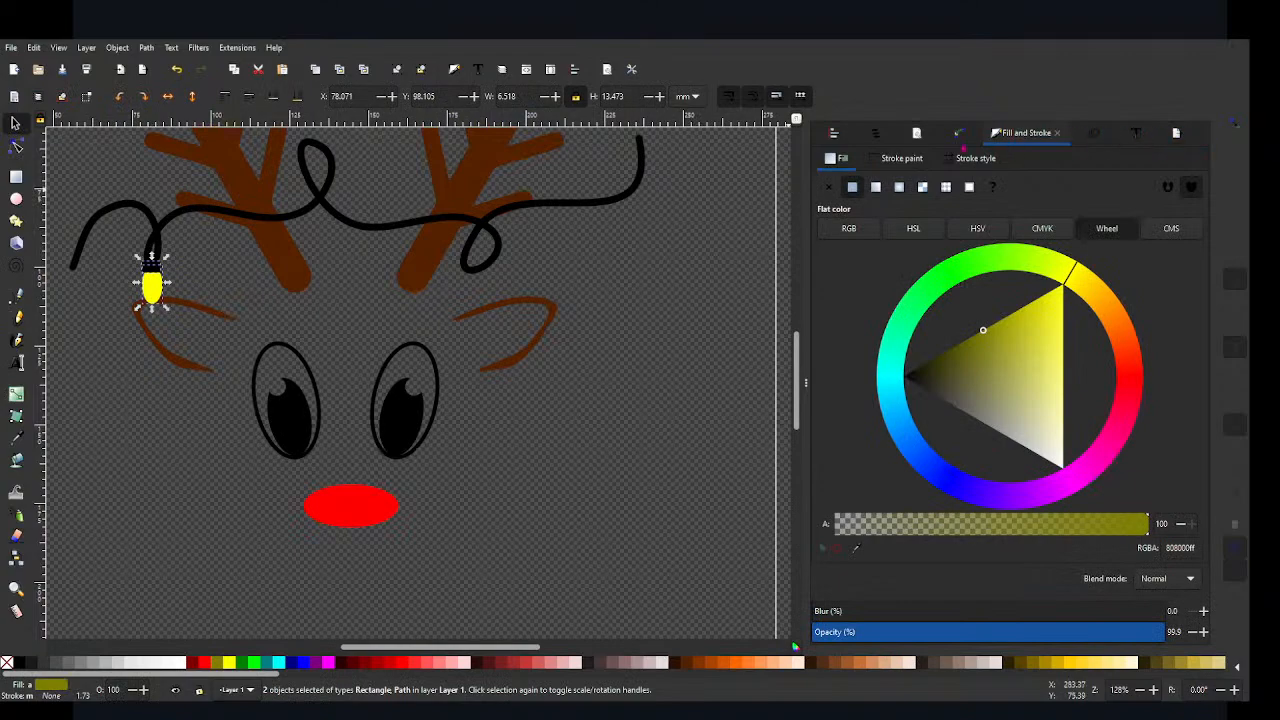
pyautogui.hotkey('ctrl', 'shift', 'a')
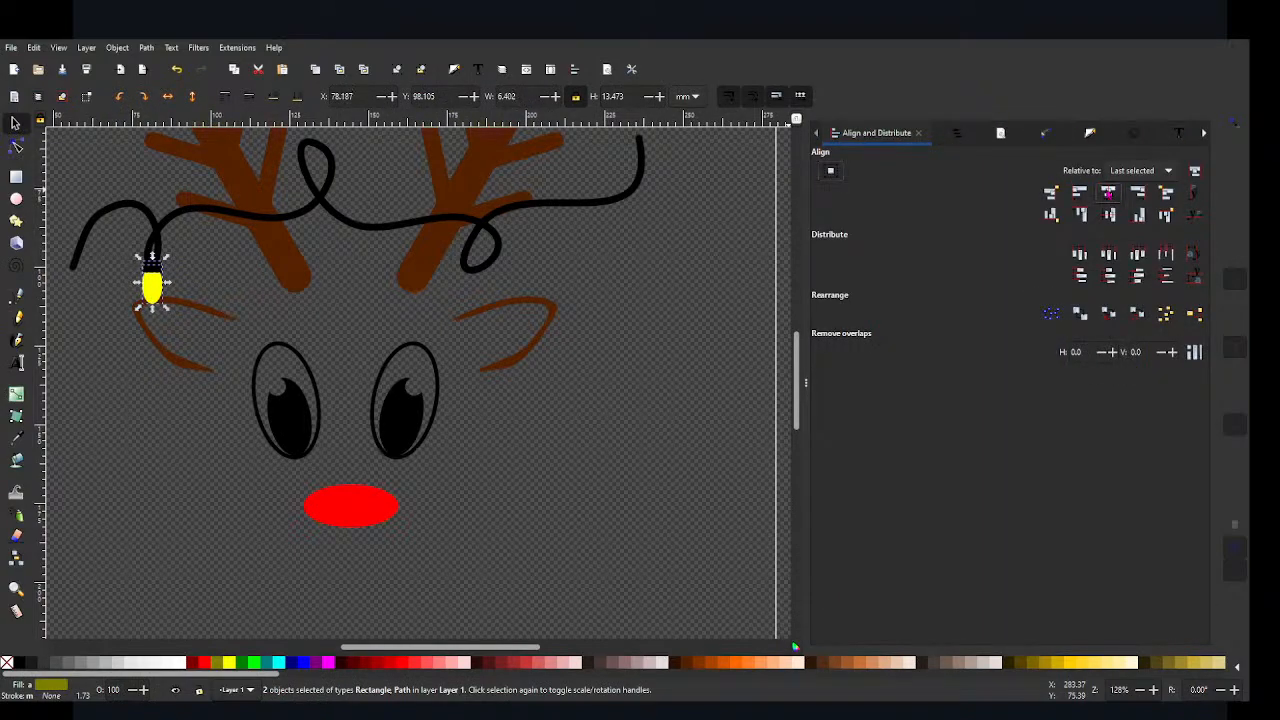
pyautogui.click(140, 430)
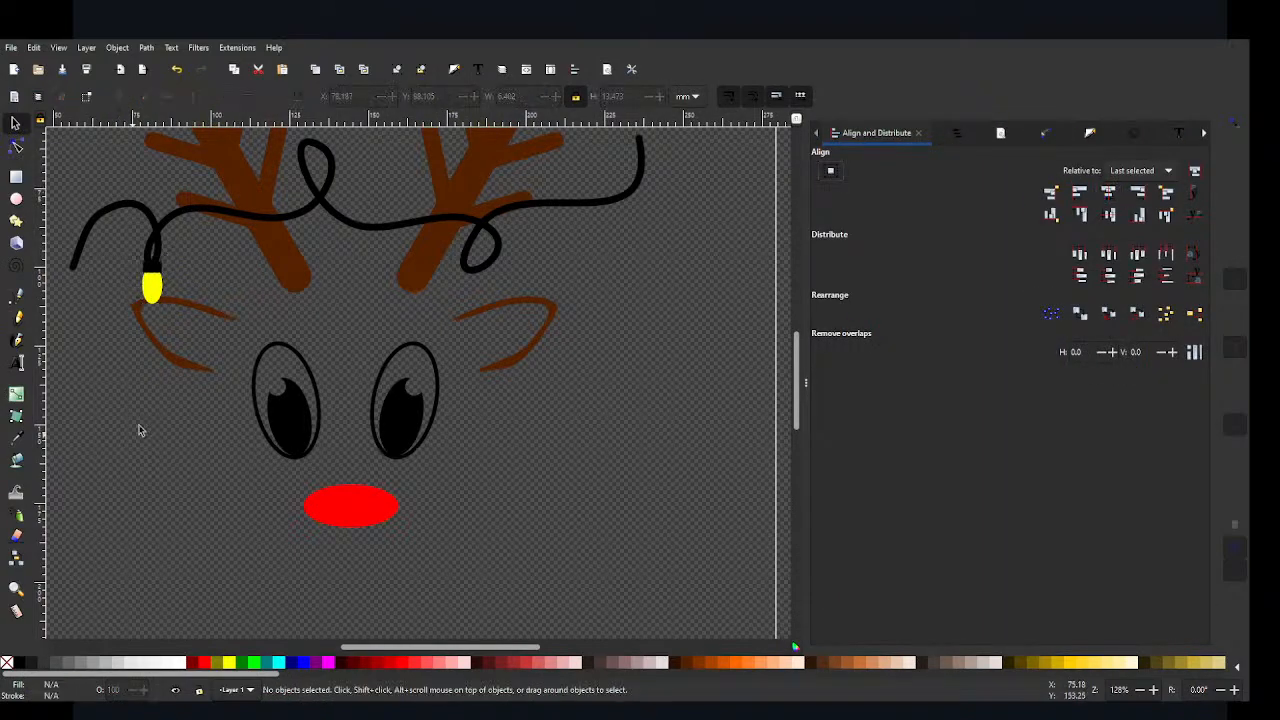
pyautogui.click(156, 278)
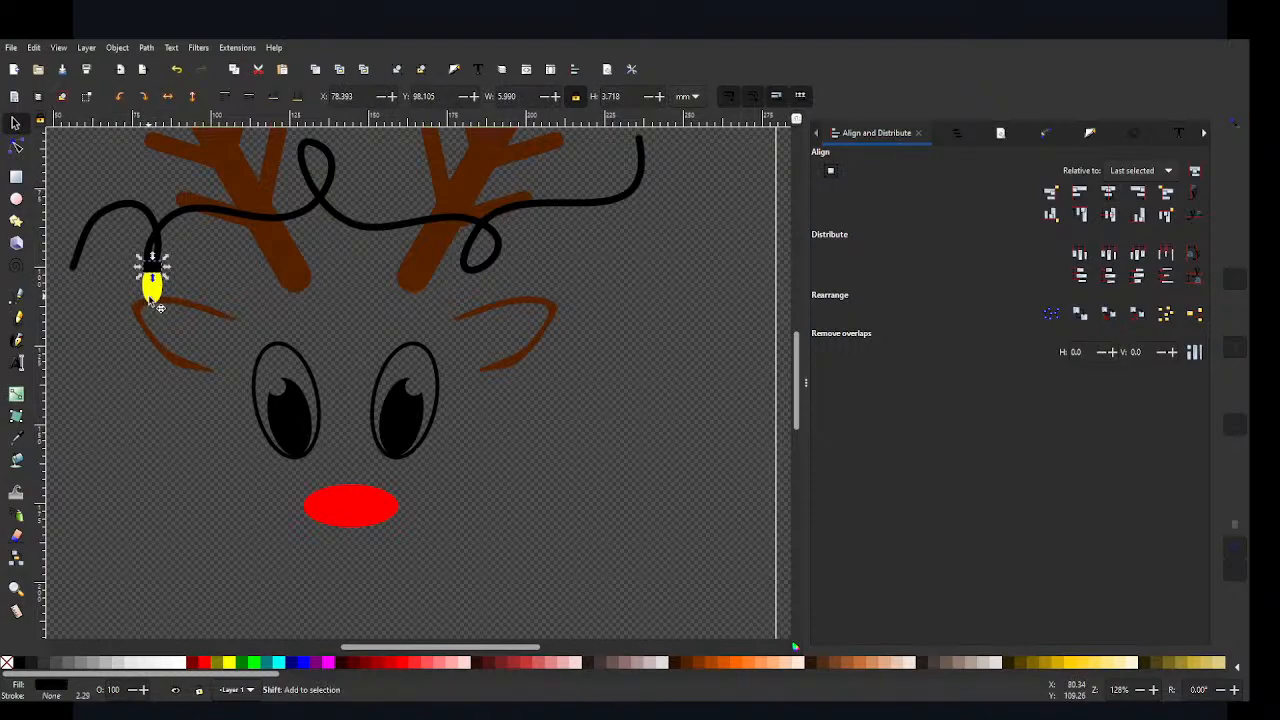
pyautogui.click(157, 304)
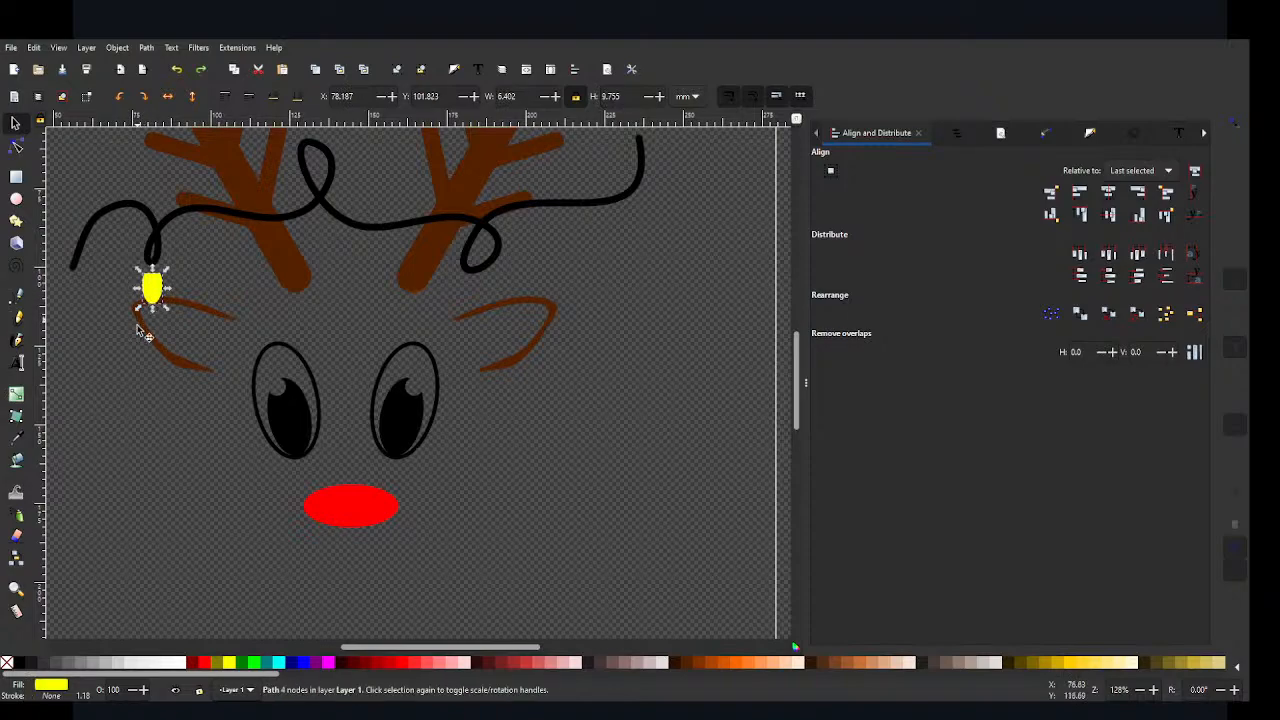
pyautogui.hotkey('ctrl', 'z')
# Step: Group the yellow bulb with the black rectangle above it
pyautogui.click(155, 275)
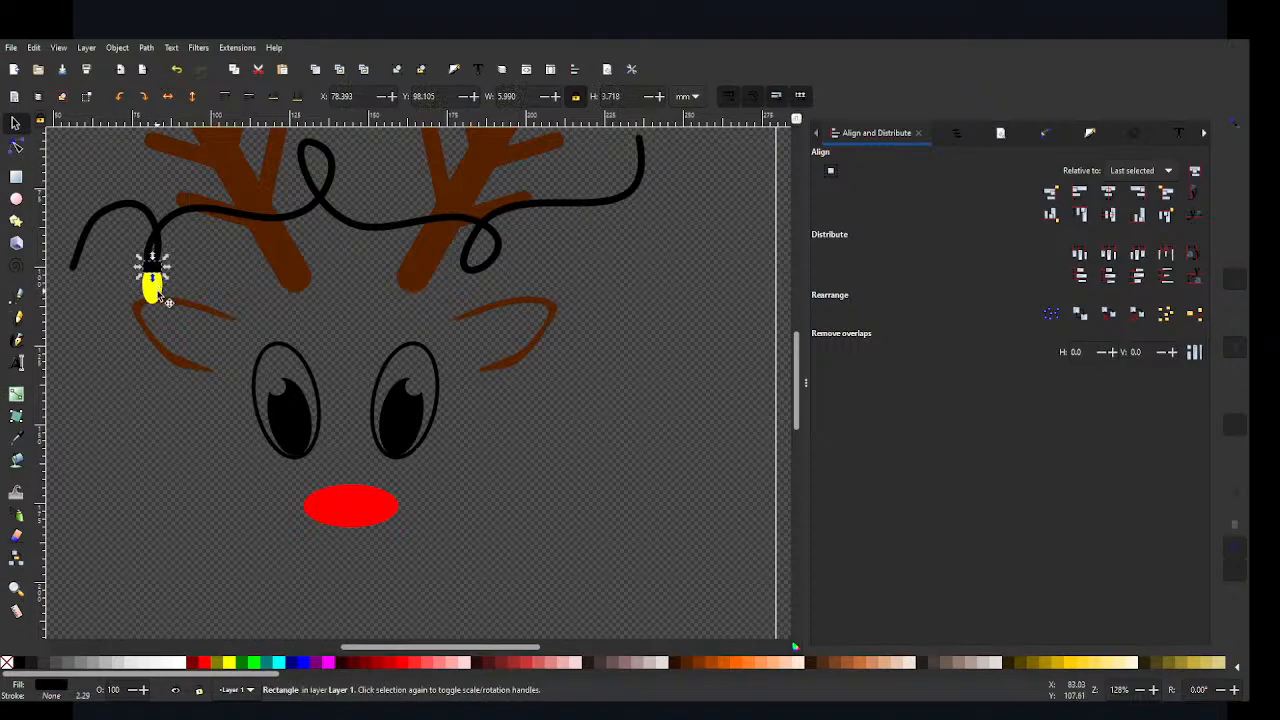
pyautogui.keyDown('shift'); pyautogui.click(157, 293); pyautogui.keyUp('shift')
pyautogui.click(157, 293)
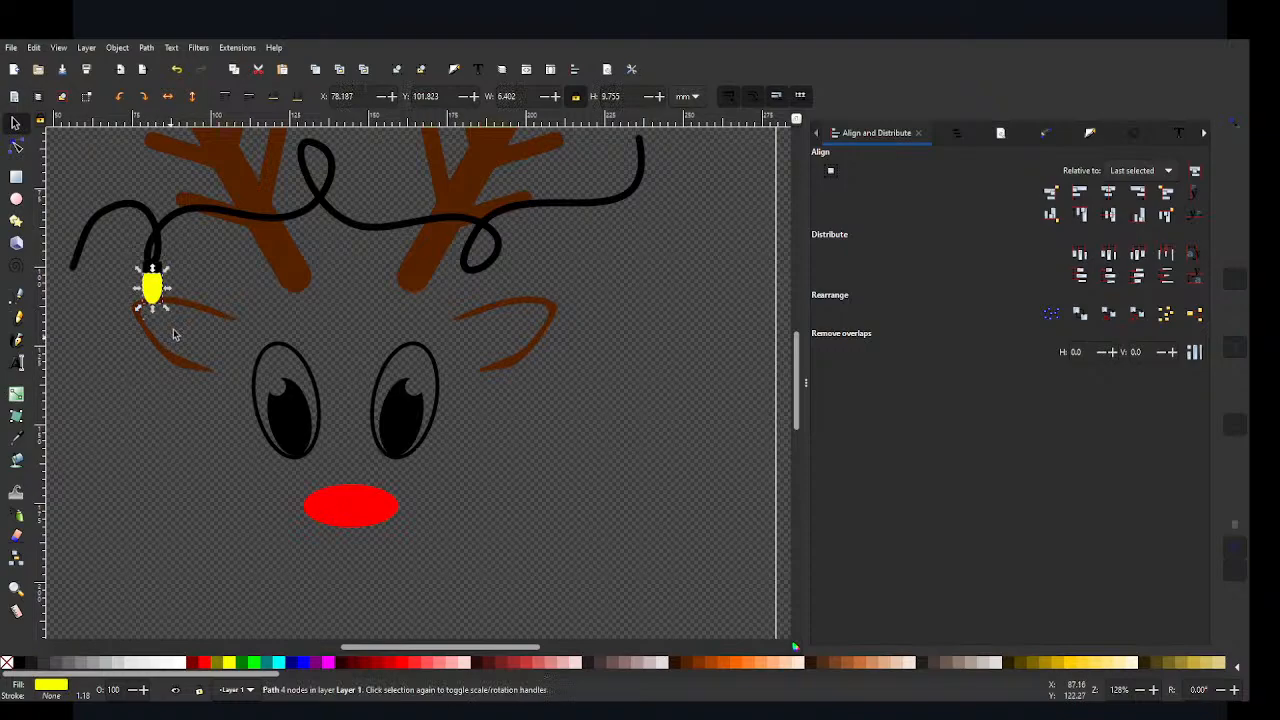
pyautogui.keyDown('shift'); pyautogui.click(152, 264); pyautogui.keyUp('shift')
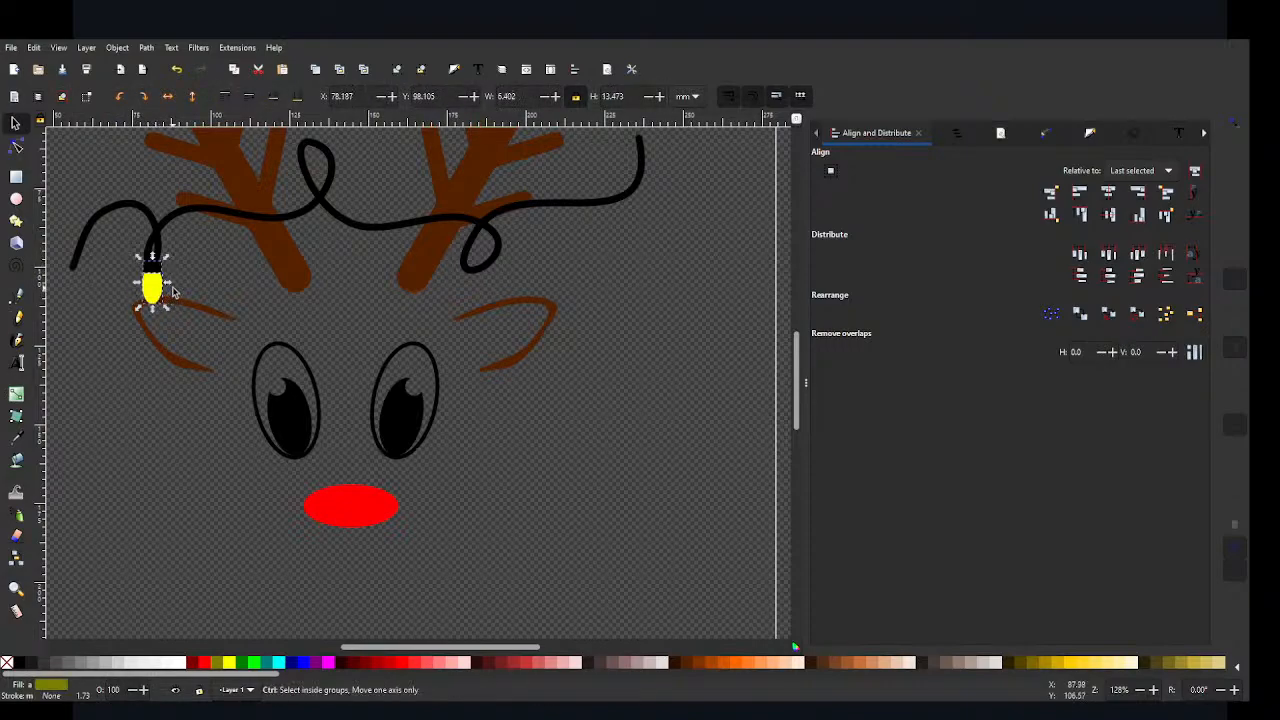
pyautogui.hotkey('ctrl', 'g')
# Step: Duplicate the bulb group, flip the copy vertically and stand it on the wire's upper right end
pyautogui.moveTo(155, 290)
pyautogui.mouseDown()
pyautogui.moveTo(320, 240)
pyautogui.moveTo(500, 297)
pyautogui.moveTo(591, 250)
pyautogui.mouseUp()
pyautogui.scroll(1, 617, 298)
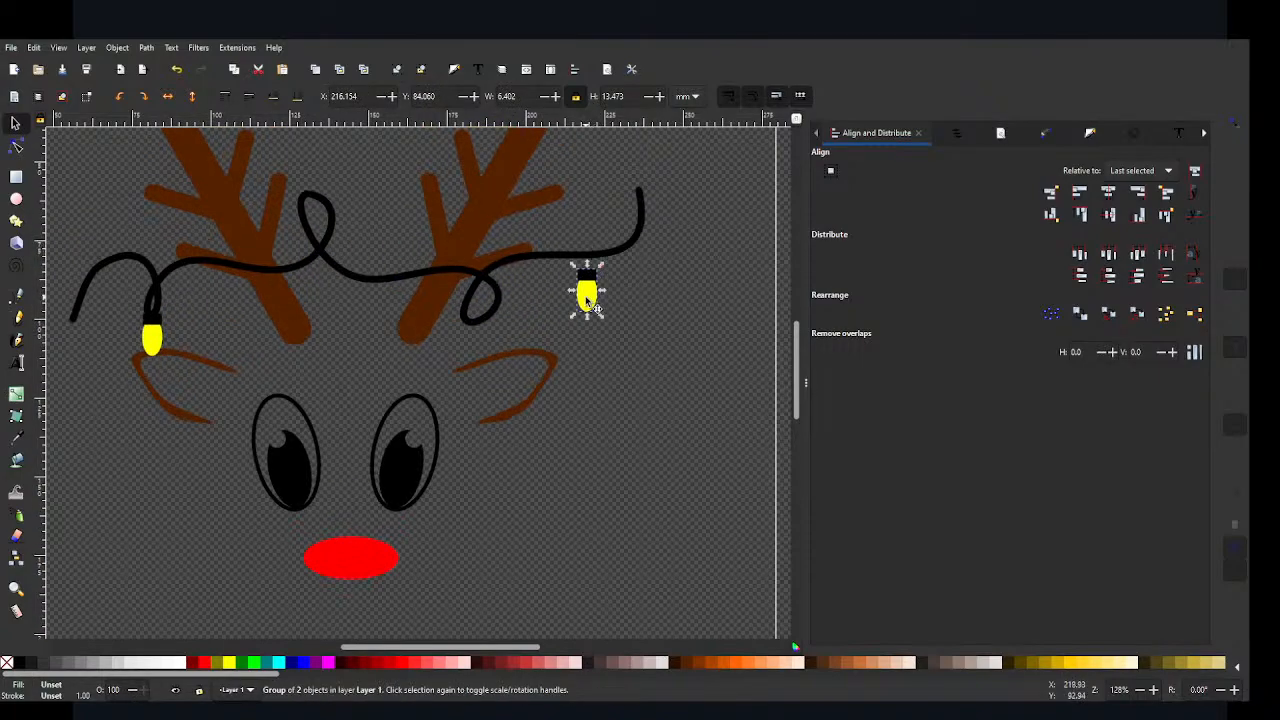
pyautogui.moveTo(589, 295); pyautogui.dragTo(624, 202)
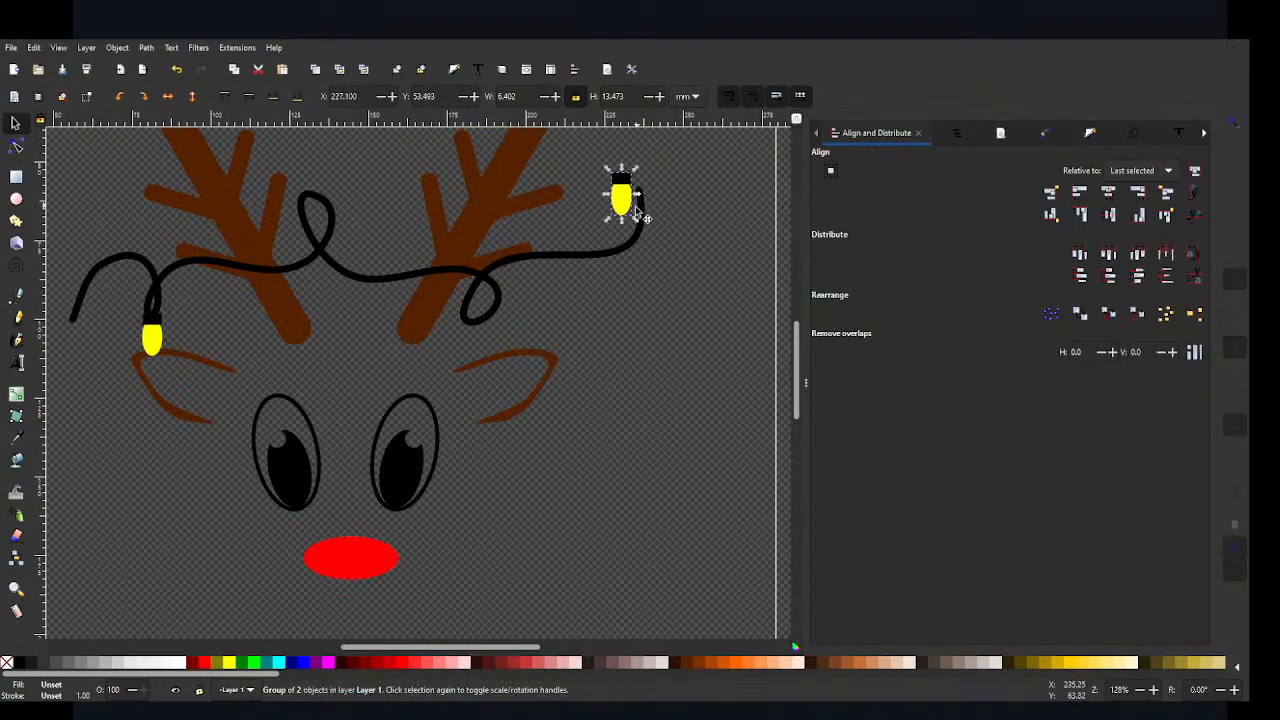
pyautogui.click(123, 50)
pyautogui.click(148, 411)
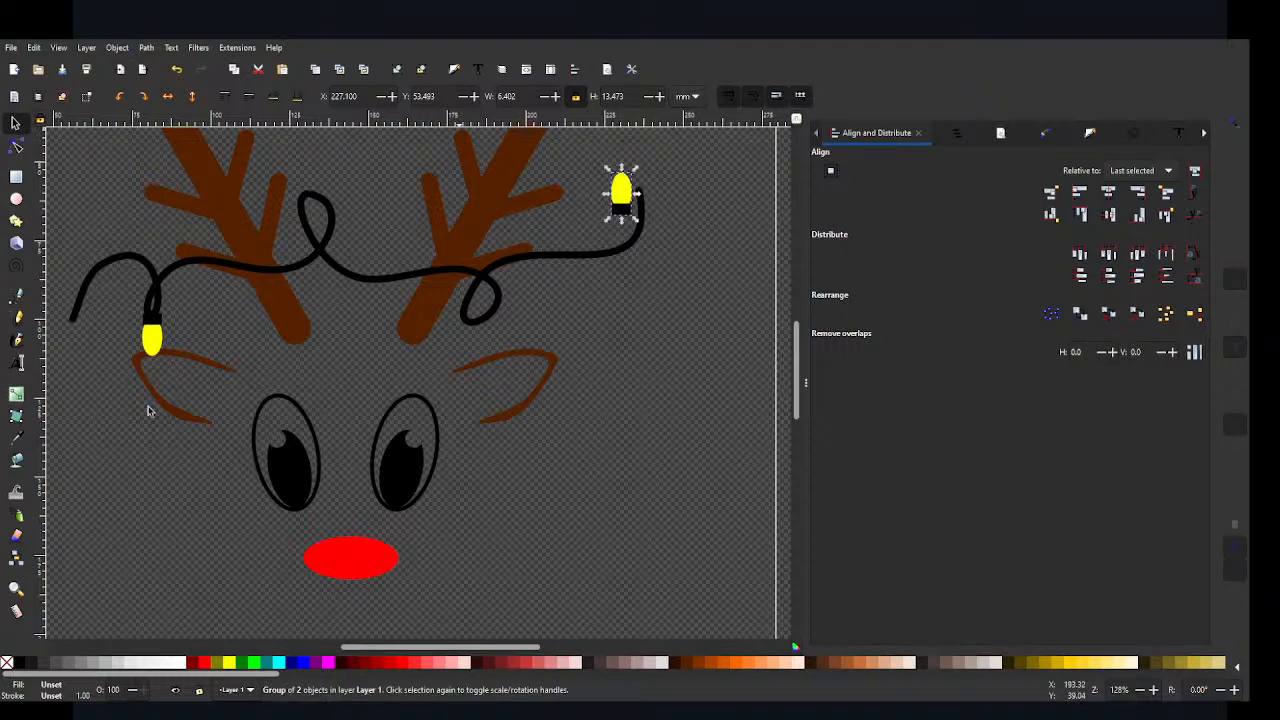
pyautogui.scroll(3, 686, 460)
# Step: Duplicate the flipped bulb and rotate the copy to point down and right from the wire loop beside the right antler
pyautogui.moveTo(623, 295)
pyautogui.mouseDown()
pyautogui.moveTo(642, 277)
pyautogui.moveTo(617, 434)
pyautogui.mouseUp()
pyautogui.hotkey('ctrl', 'd')
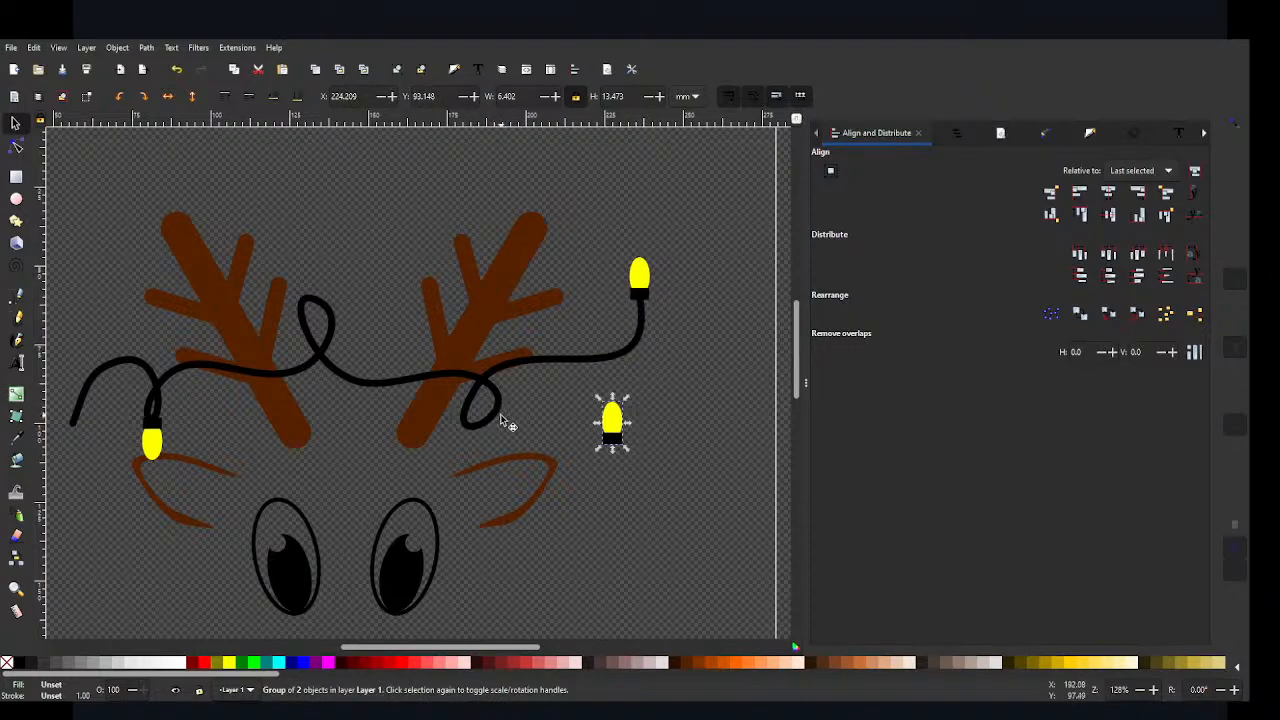
pyautogui.click(617, 434)
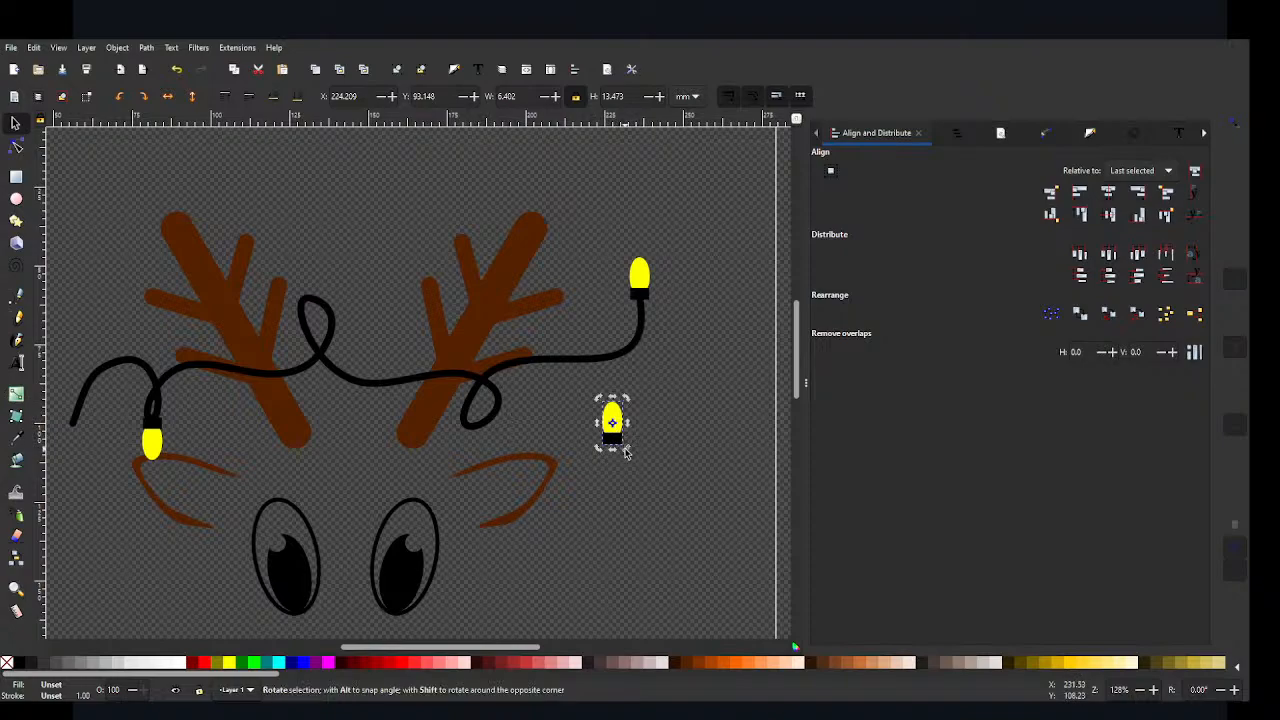
pyautogui.moveTo(628, 449); pyautogui.dragTo(345, 226)
# Step: Place another bulb copy, tilted to the left, on the wire loop beside the left antler at X 123.208, Y 49.247 mm
pyautogui.hotkey('ctrl', 'd')
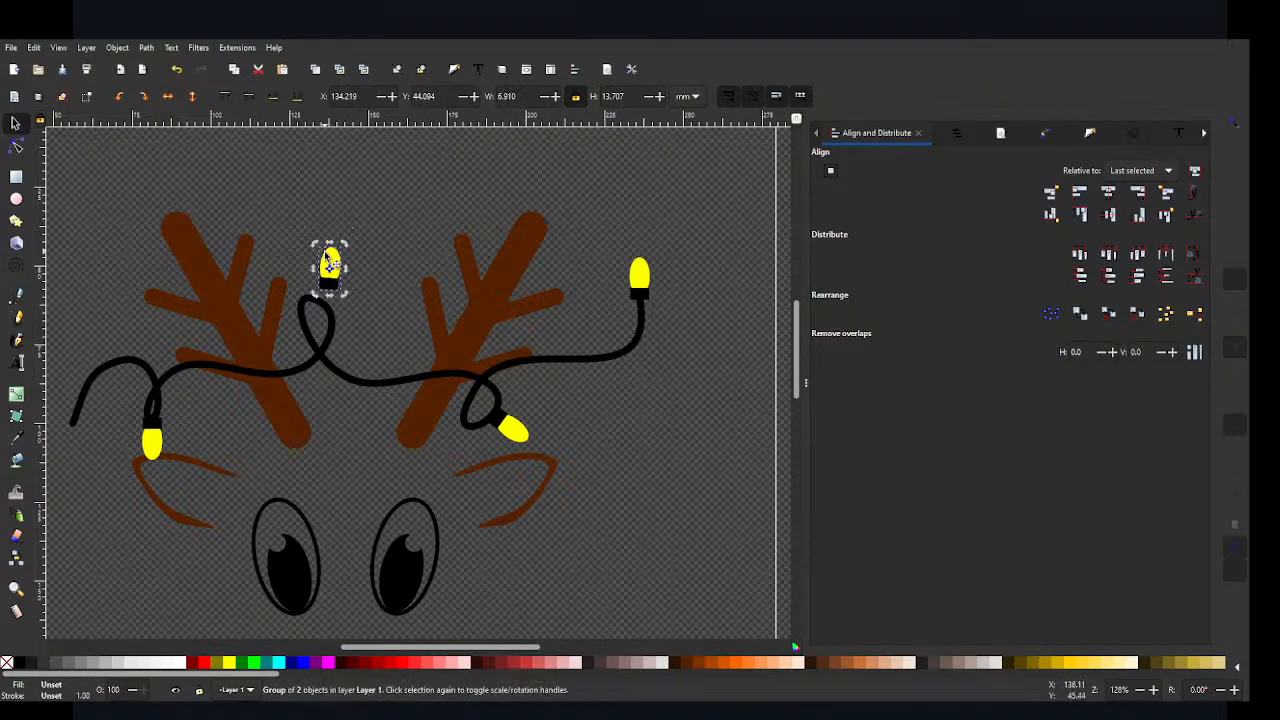
pyautogui.moveTo(330, 270); pyautogui.dragTo(297, 280)
pyautogui.click(311, 273)
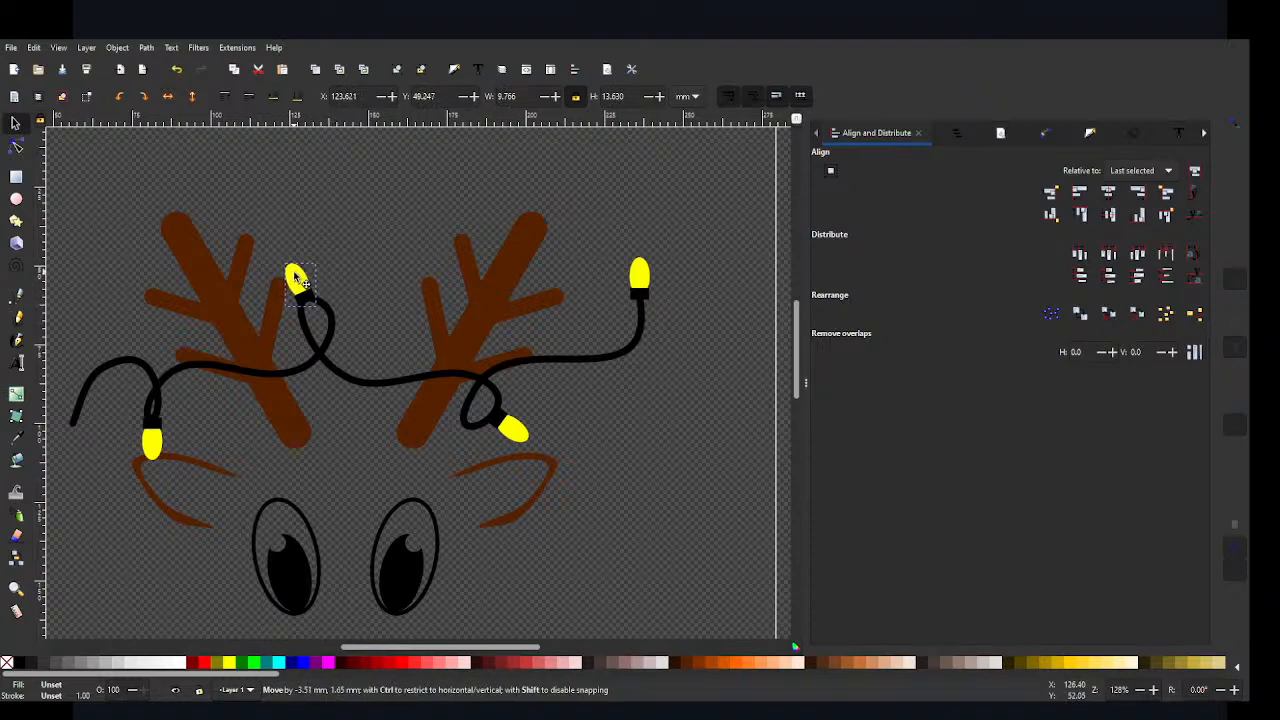
pyautogui.click(371, 252)
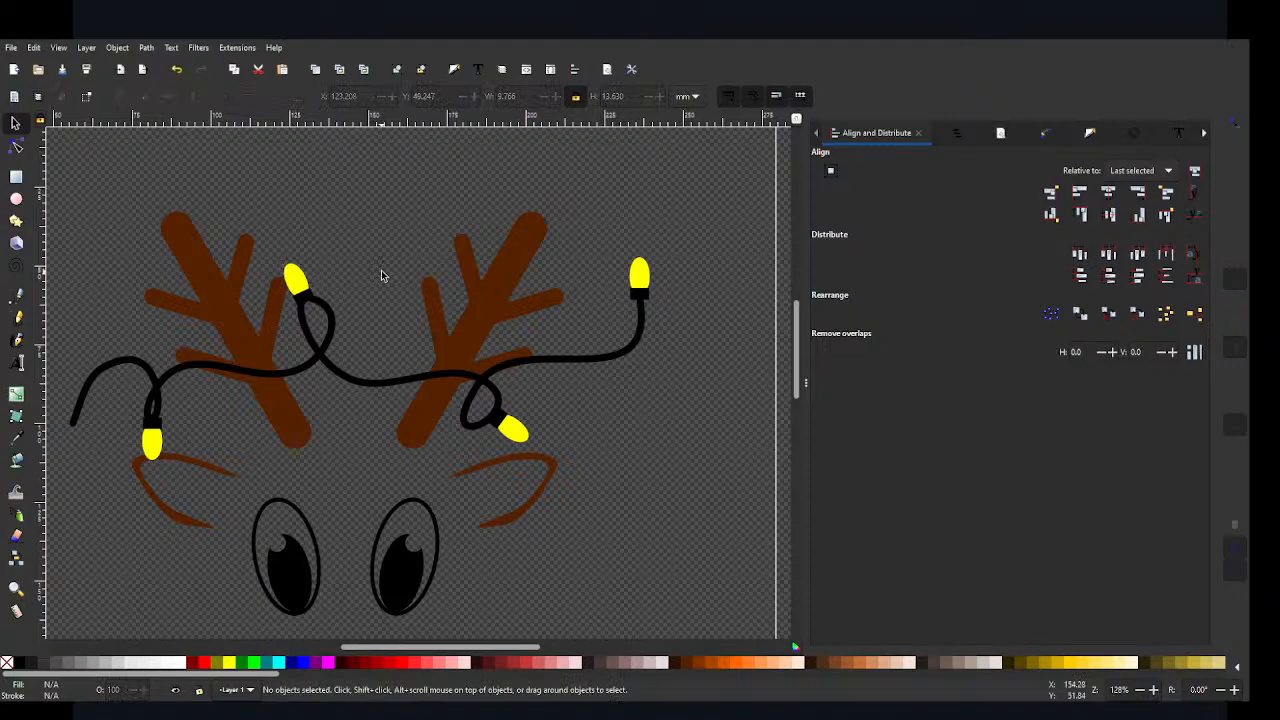
# Step: Duplicate the tilted bulb and place the copy above the wire's left end at about X 62.1, Y 41.4 mm
pyautogui.click(301, 290)
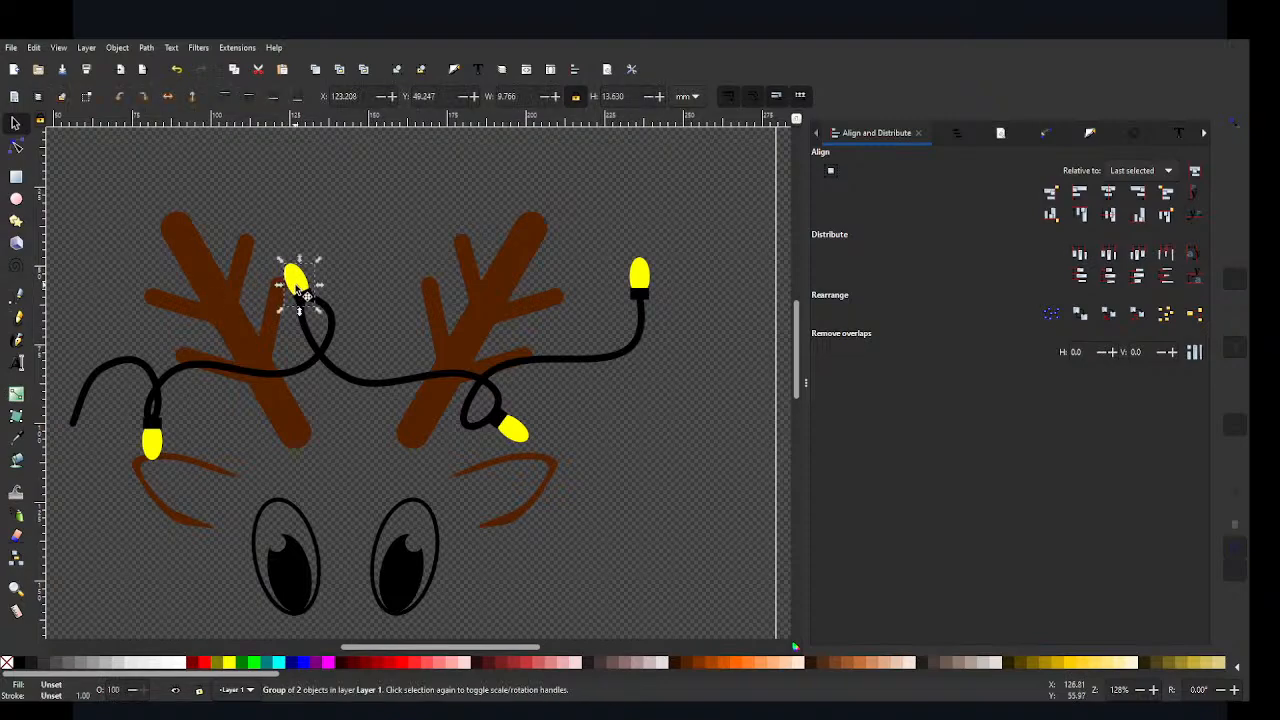
pyautogui.hotkey('ctrl', 'd')
pyautogui.moveTo(301, 290); pyautogui.dragTo(105, 282)
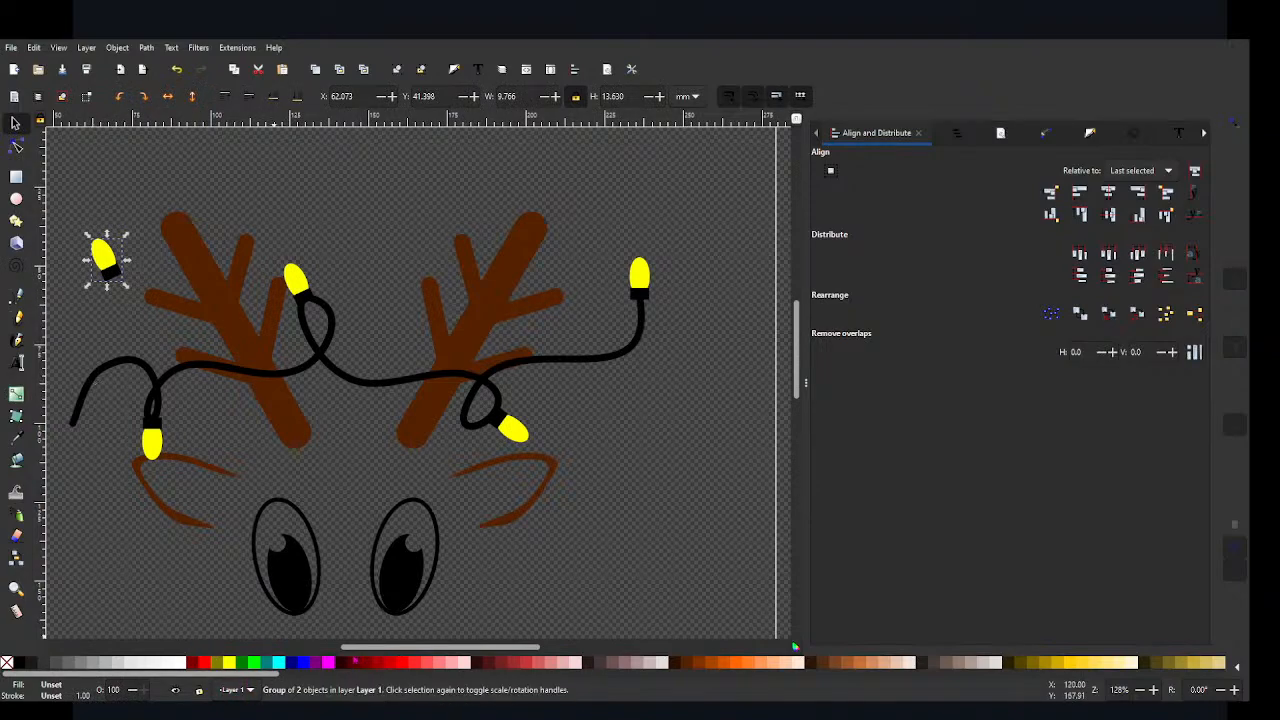
# Step: Move the wire's left end node outward and up to about X 51.4, Y 95.2 mm, flattening the curve there
pyautogui.hscroll(-5, 420, 380)
pyautogui.click(306, 424)
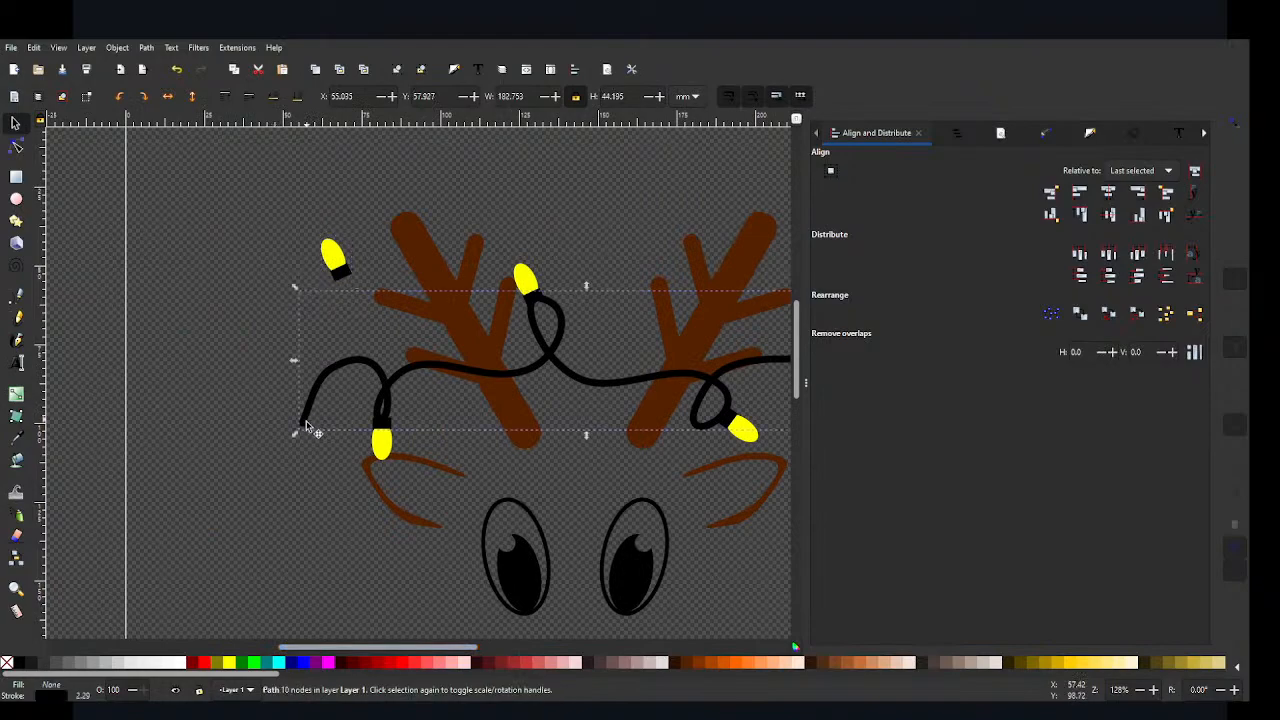
pyautogui.click(16, 146)
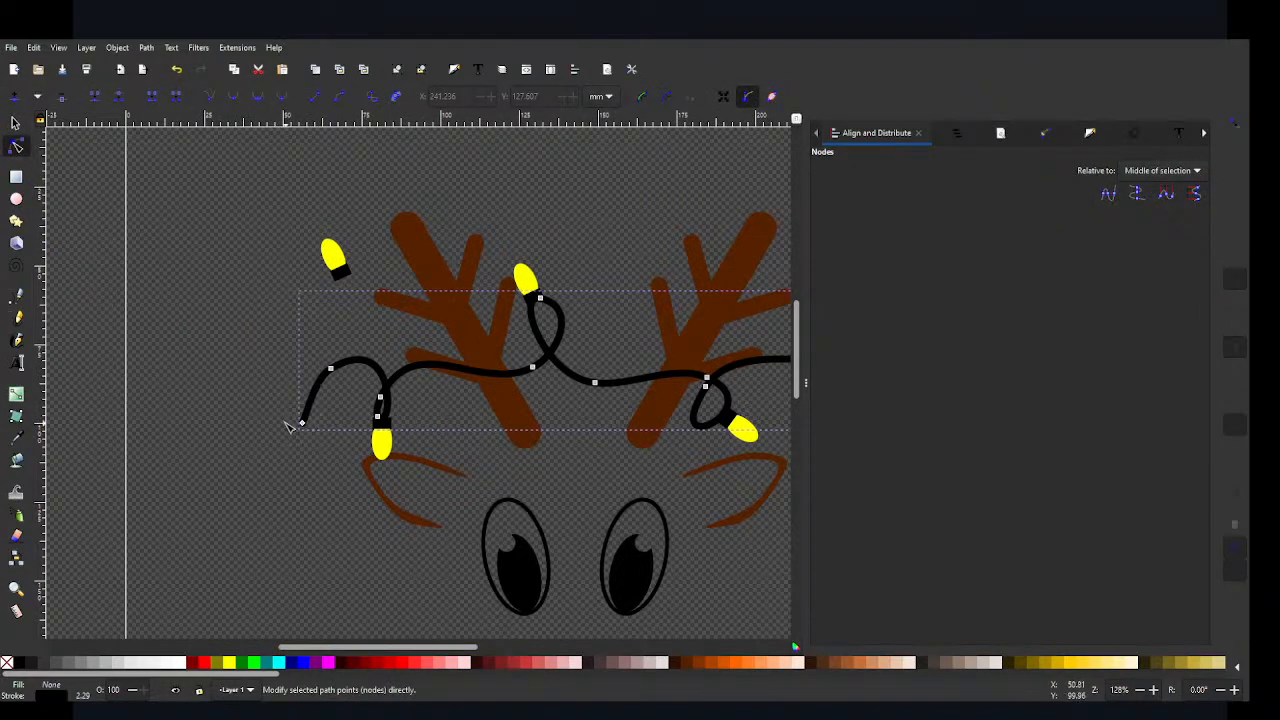
pyautogui.click(286, 424)
pyautogui.click(304, 424)
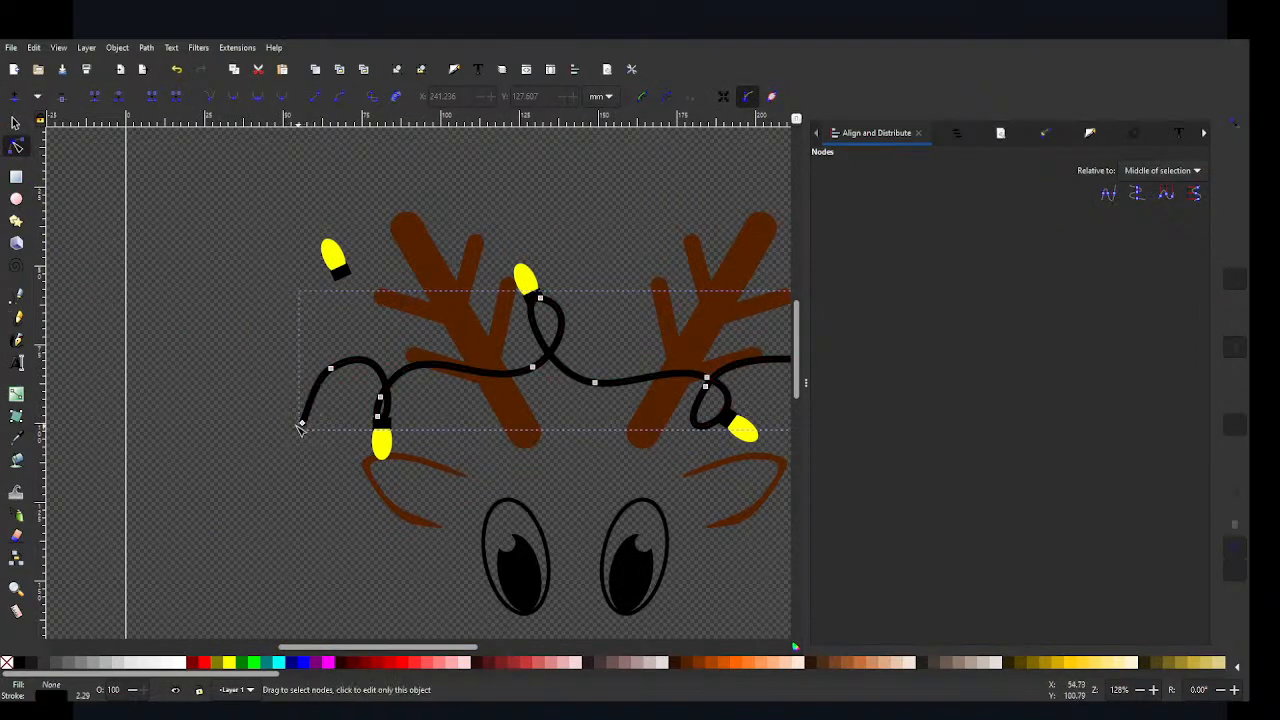
pyautogui.moveTo(302, 424); pyautogui.dragTo(298, 406)
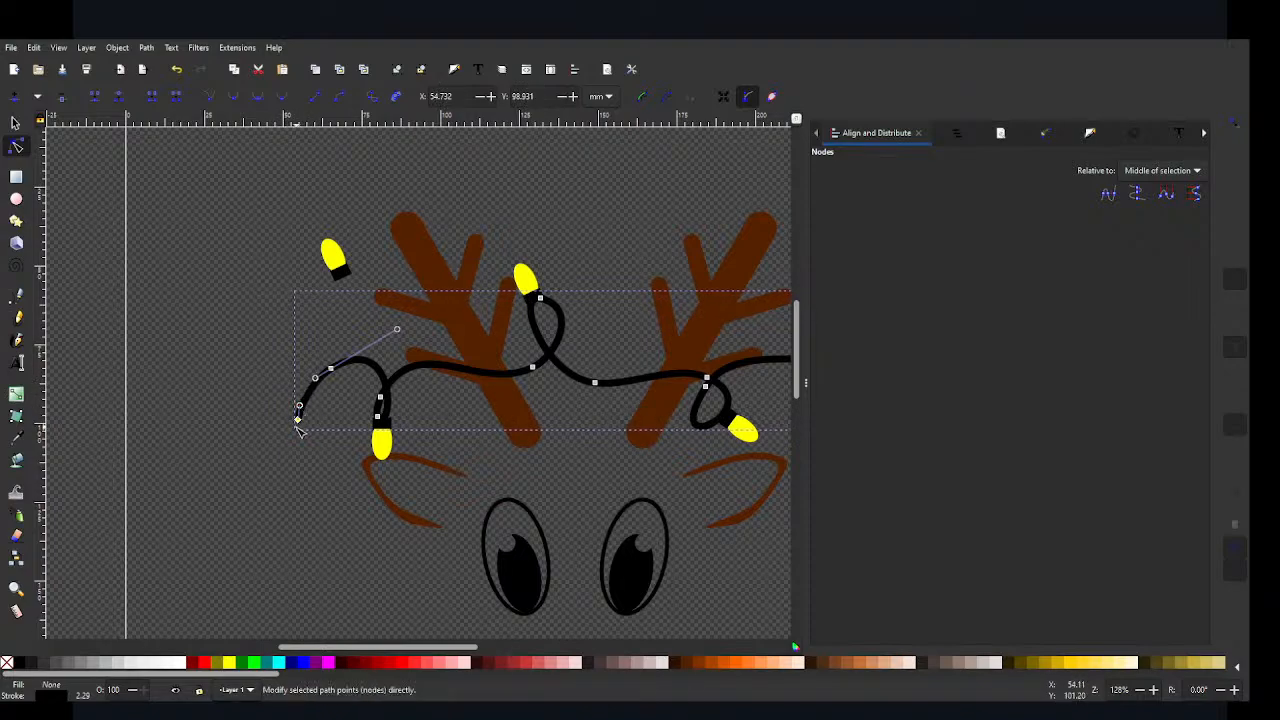
pyautogui.click(279, 428)
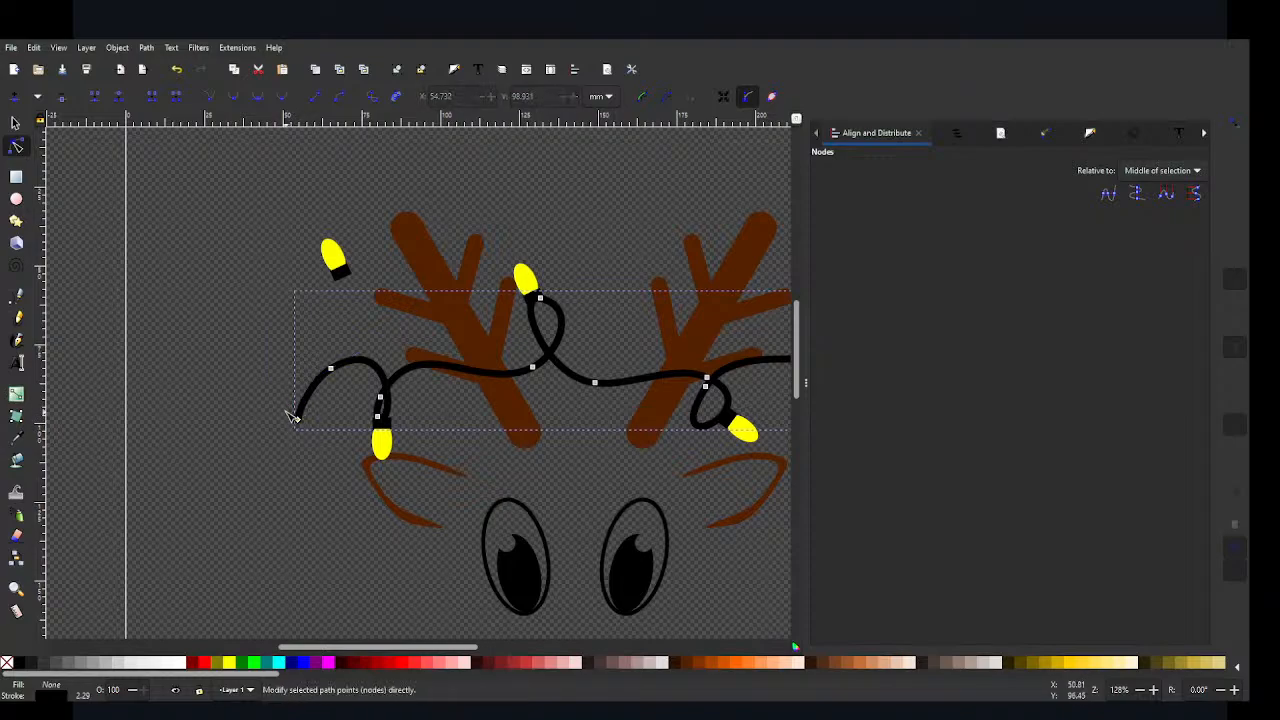
pyautogui.click(261, 405)
pyautogui.click(297, 422)
pyautogui.moveTo(298, 423); pyautogui.dragTo(287, 408)
pyautogui.click(257, 251)
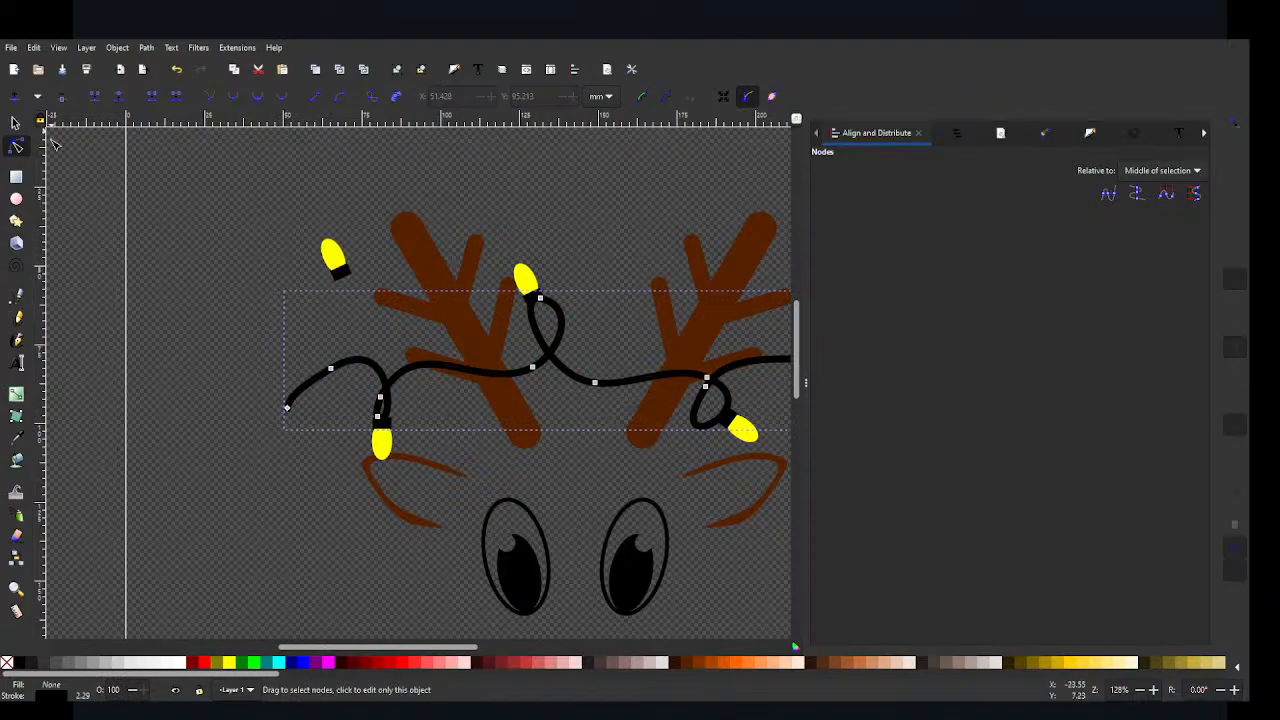
pyautogui.click(165, 280)
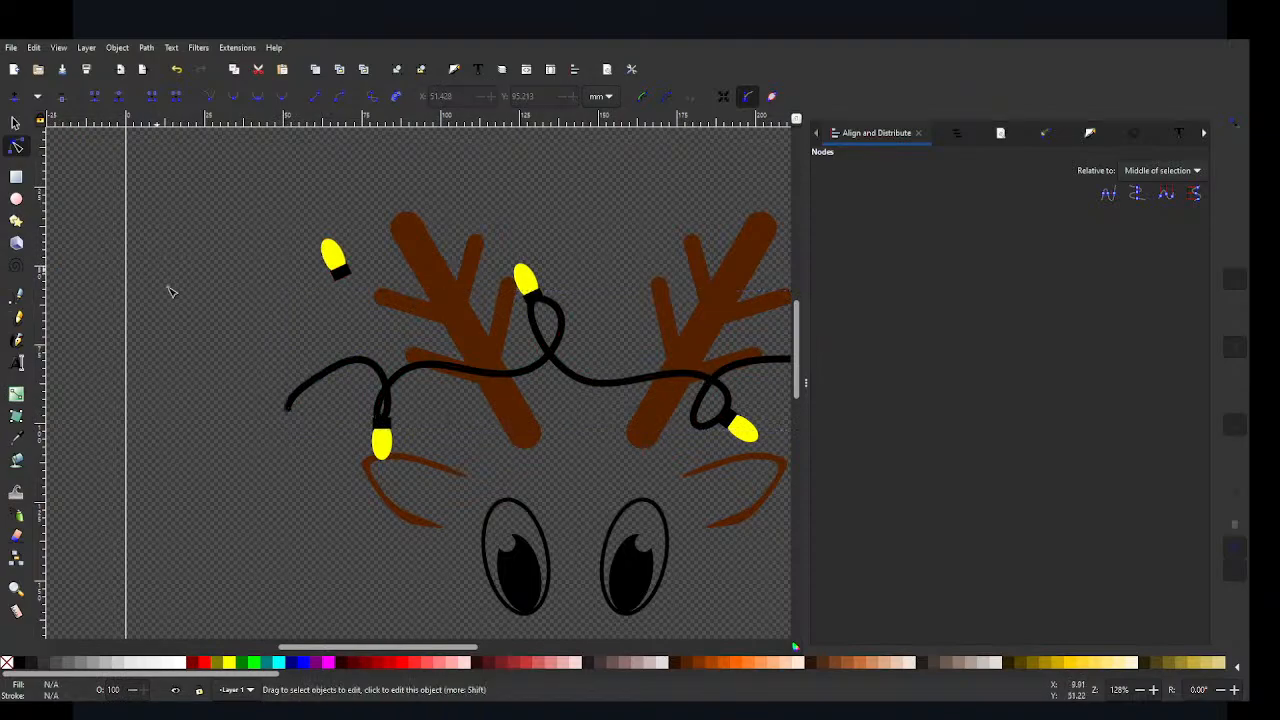
# Step: Rotate the spare bulb group to point down and left and attach it to the wire's left end at X 43.949, Y 92.581 mm
pyautogui.click(332, 256)
pyautogui.press('s')
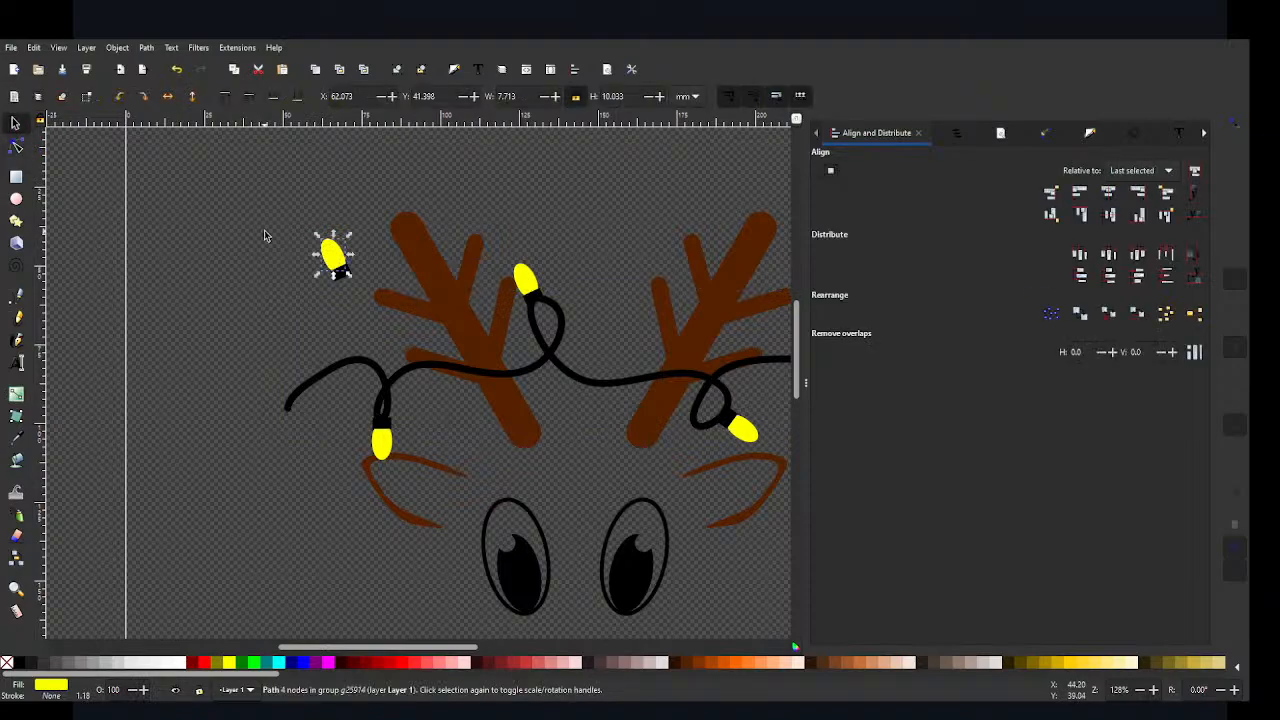
pyautogui.click(335, 263)
pyautogui.moveTo(338, 268); pyautogui.dragTo(290, 412)
pyautogui.click(248, 405)
pyautogui.click(394, 471)
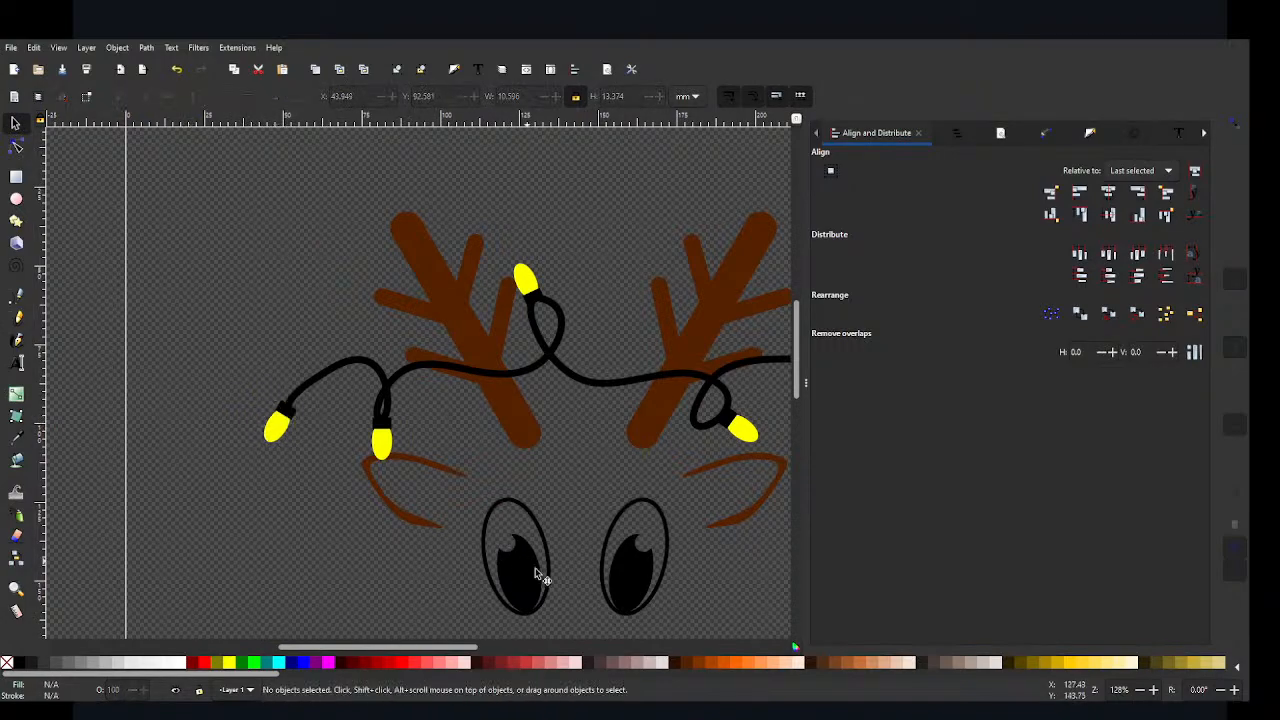
# Step: Try to recolour the whole bulb group above the left ear blue
pyautogui.scroll(2, 477, 584)
pyautogui.scroll(-4, 477, 584)
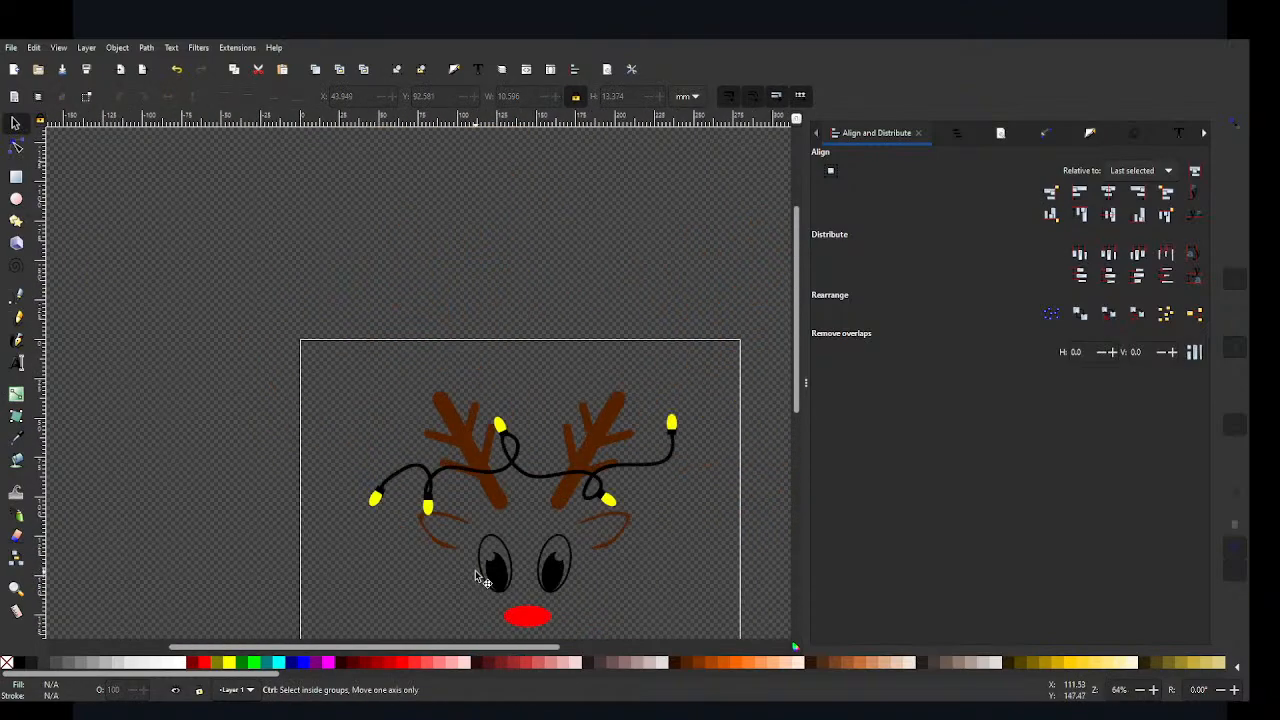
pyautogui.scroll(-3, 475, 570)
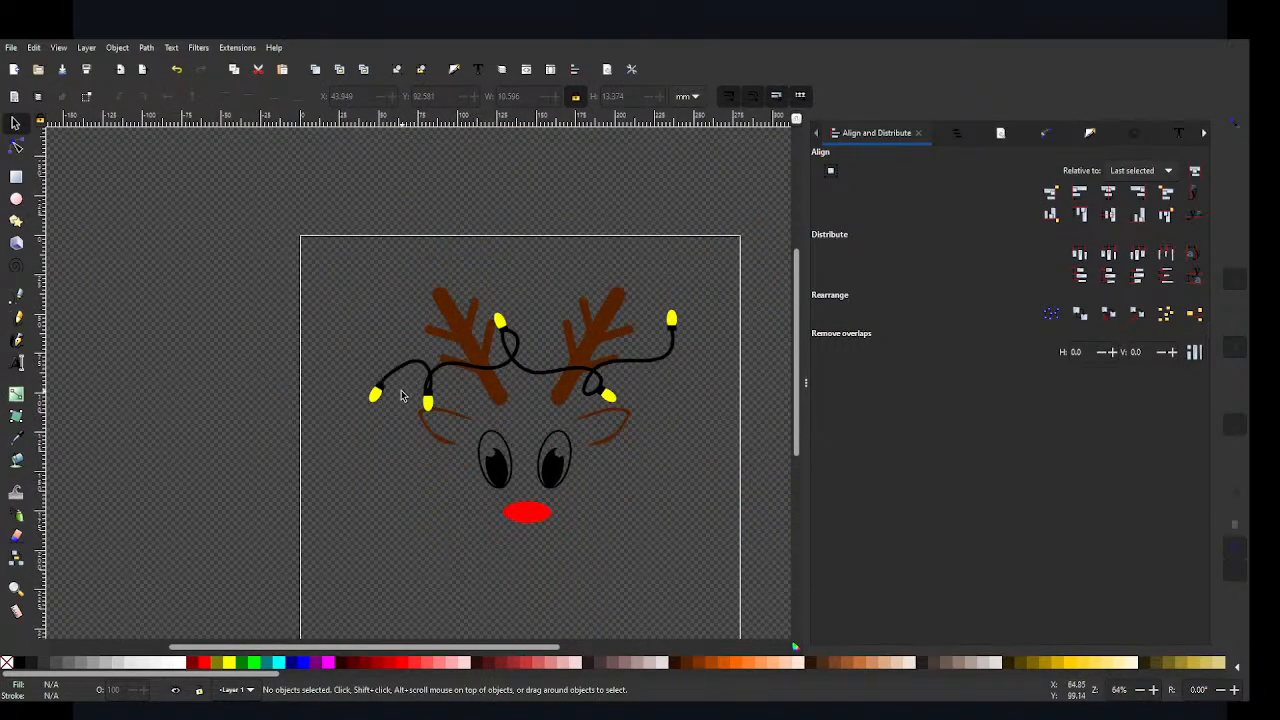
pyautogui.click(429, 410)
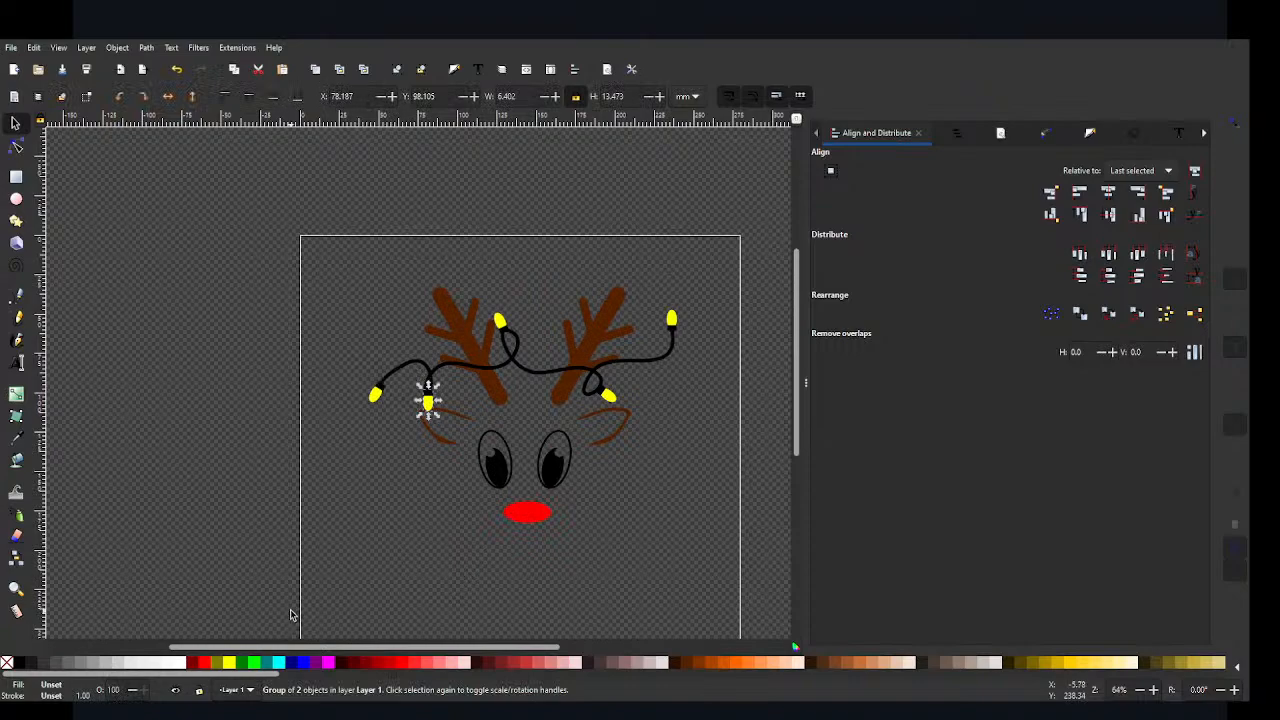
pyautogui.click(303, 662)
pyautogui.hotkey('ctrl', 'z')
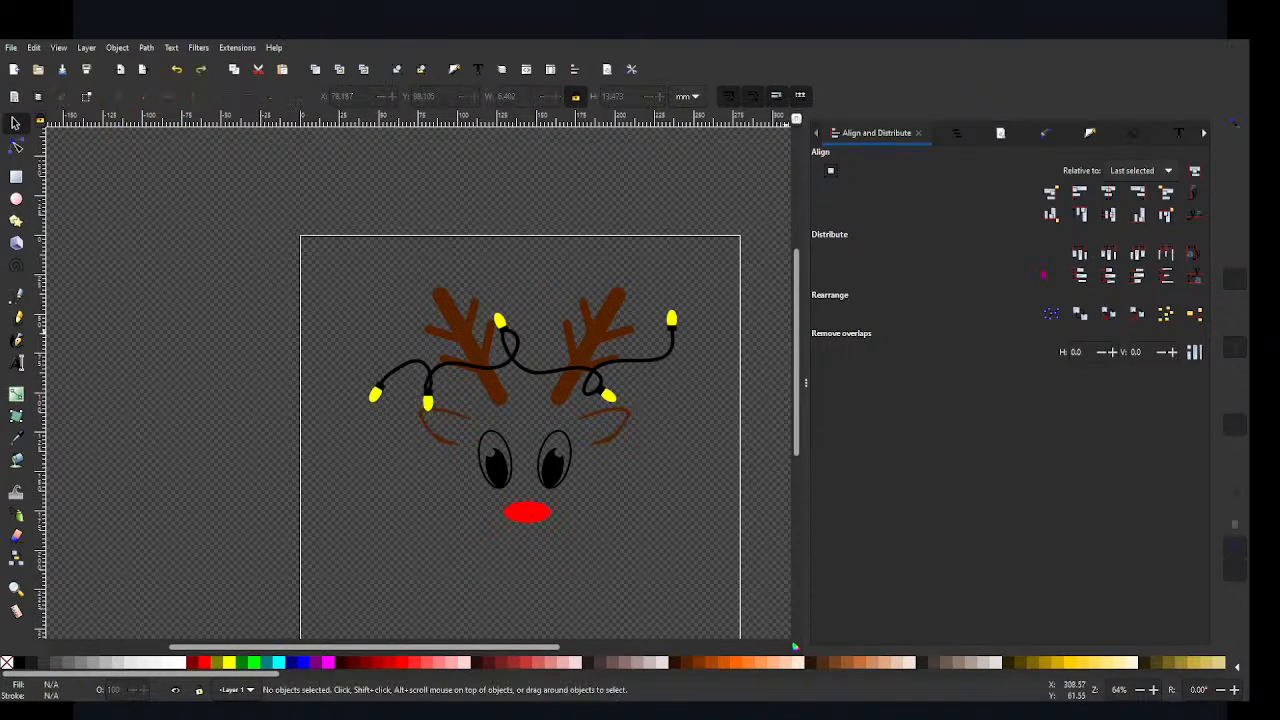
# Step: Fill only the bulb path inside the group above the left ear with blue, using the object list to pick it
pyautogui.click(958, 133)
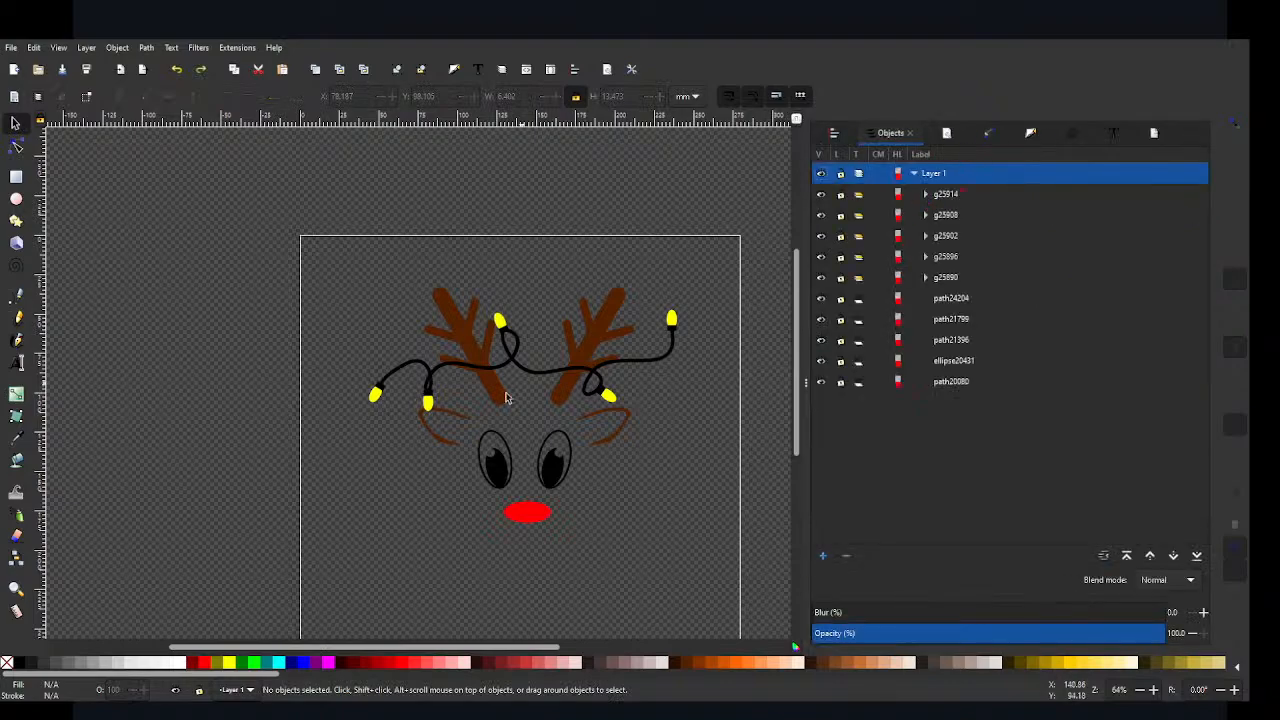
pyautogui.click(428, 399)
pyautogui.click(926, 278)
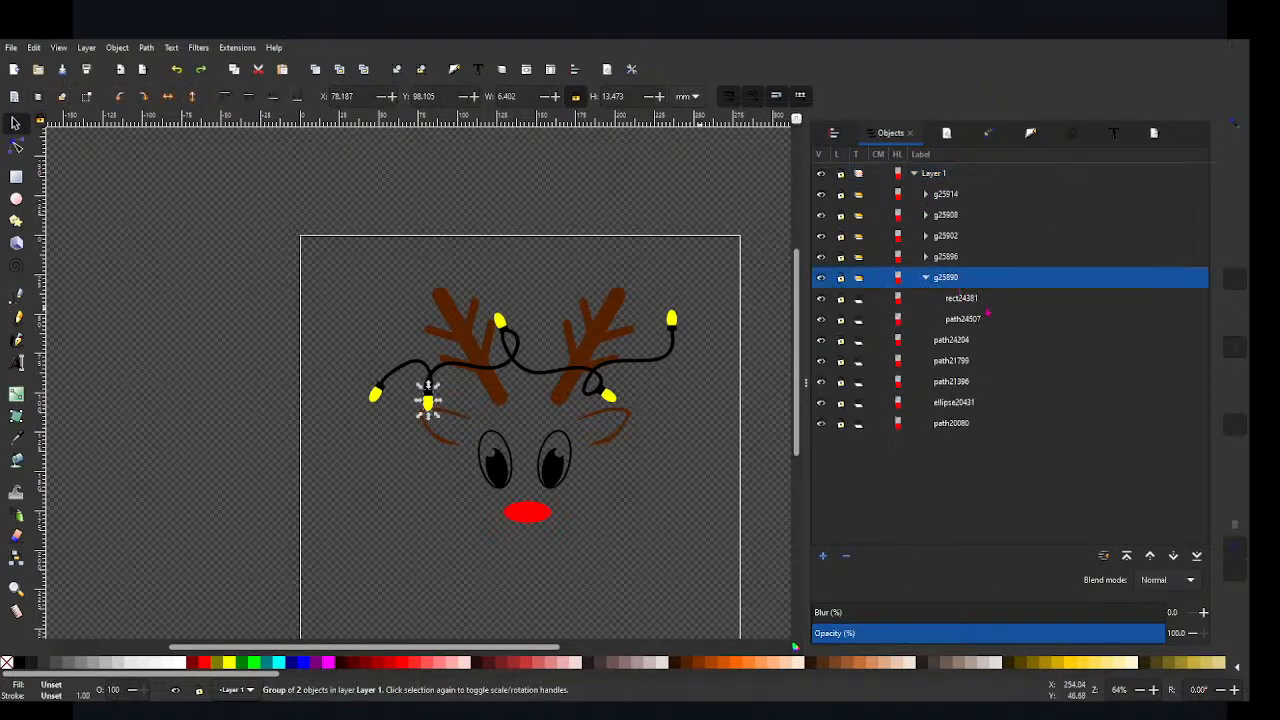
pyautogui.click(965, 320)
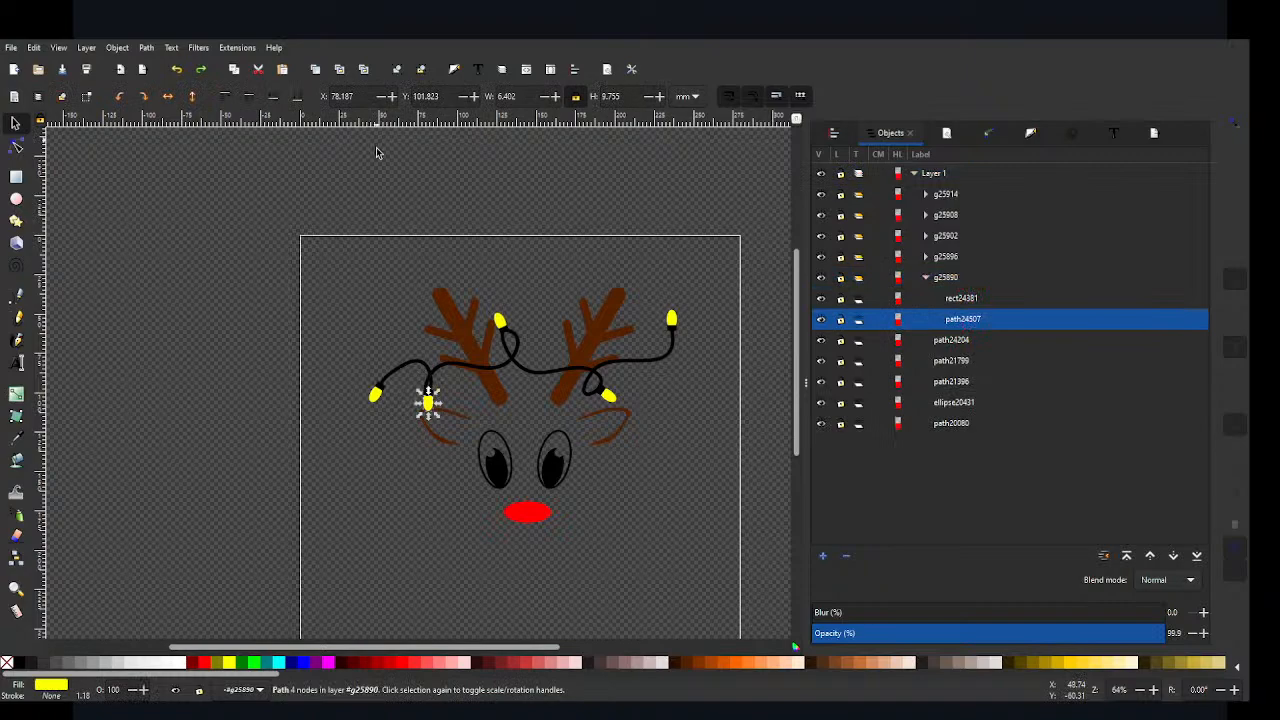
pyautogui.click(302, 662)
# Step: Fill only the bulb path inside the group beside the left antler's tip with purple (#800080)
pyautogui.click(500, 322)
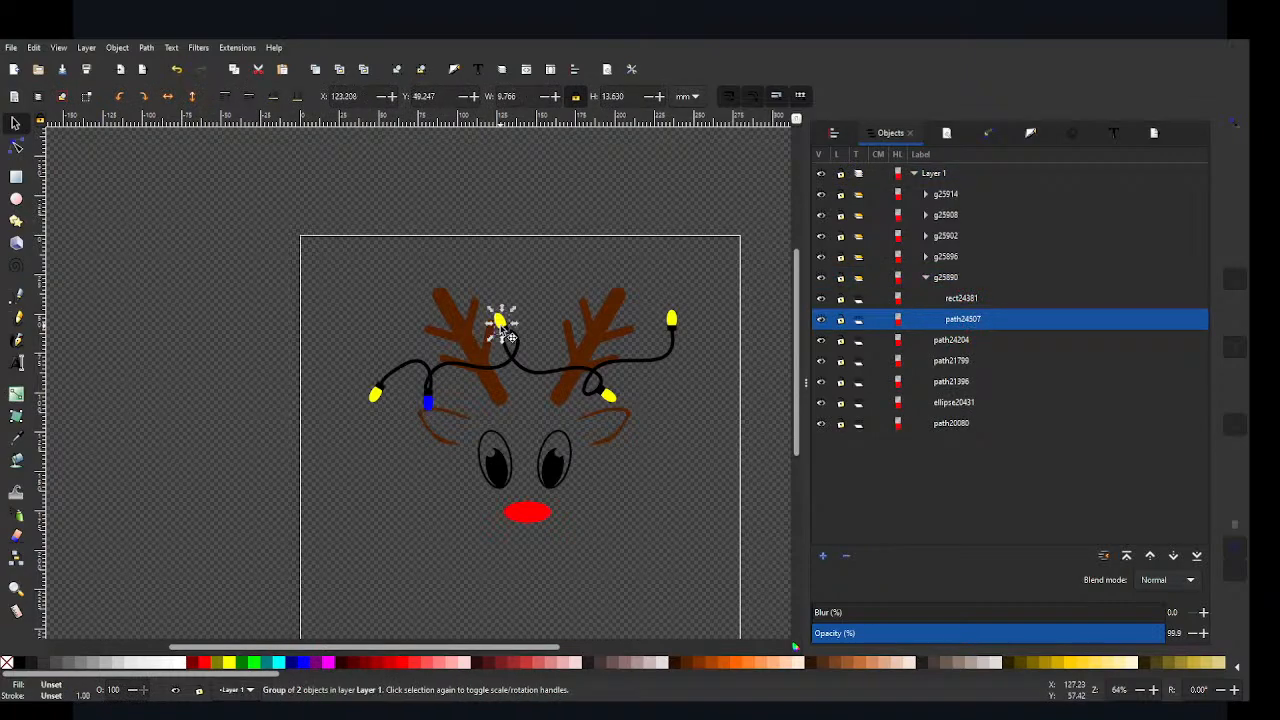
pyautogui.click(927, 215)
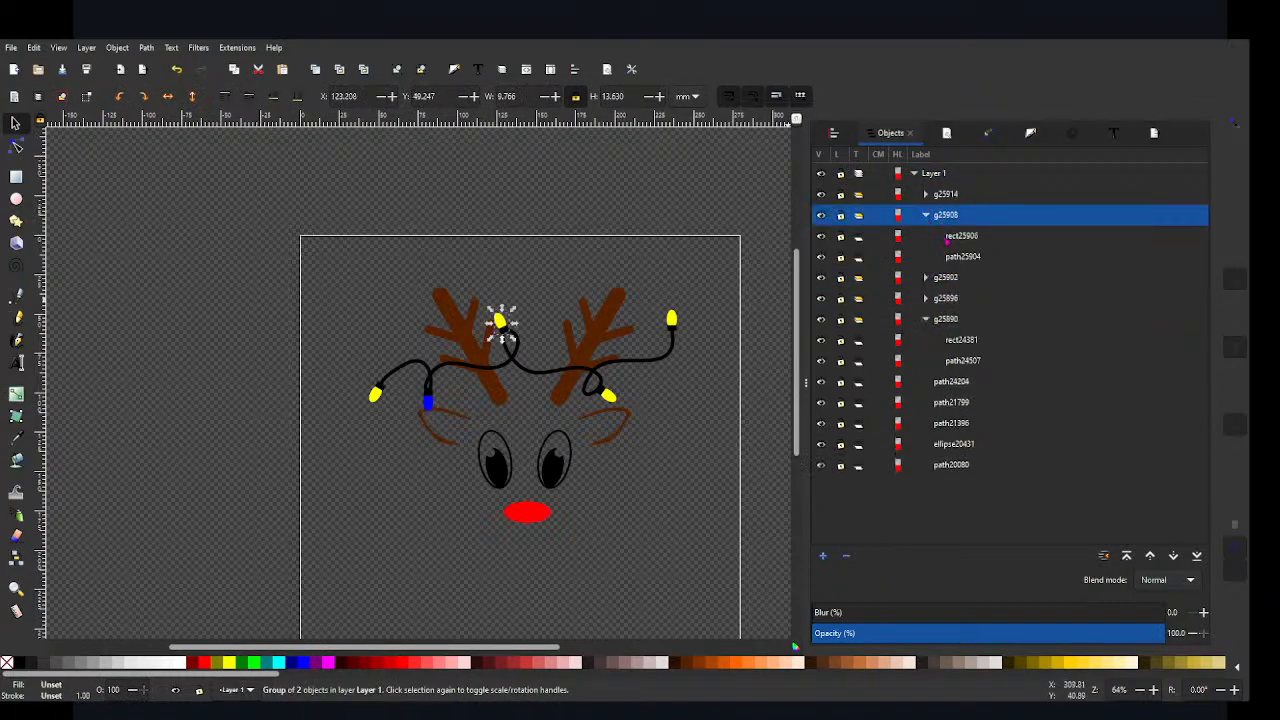
pyautogui.click(963, 257)
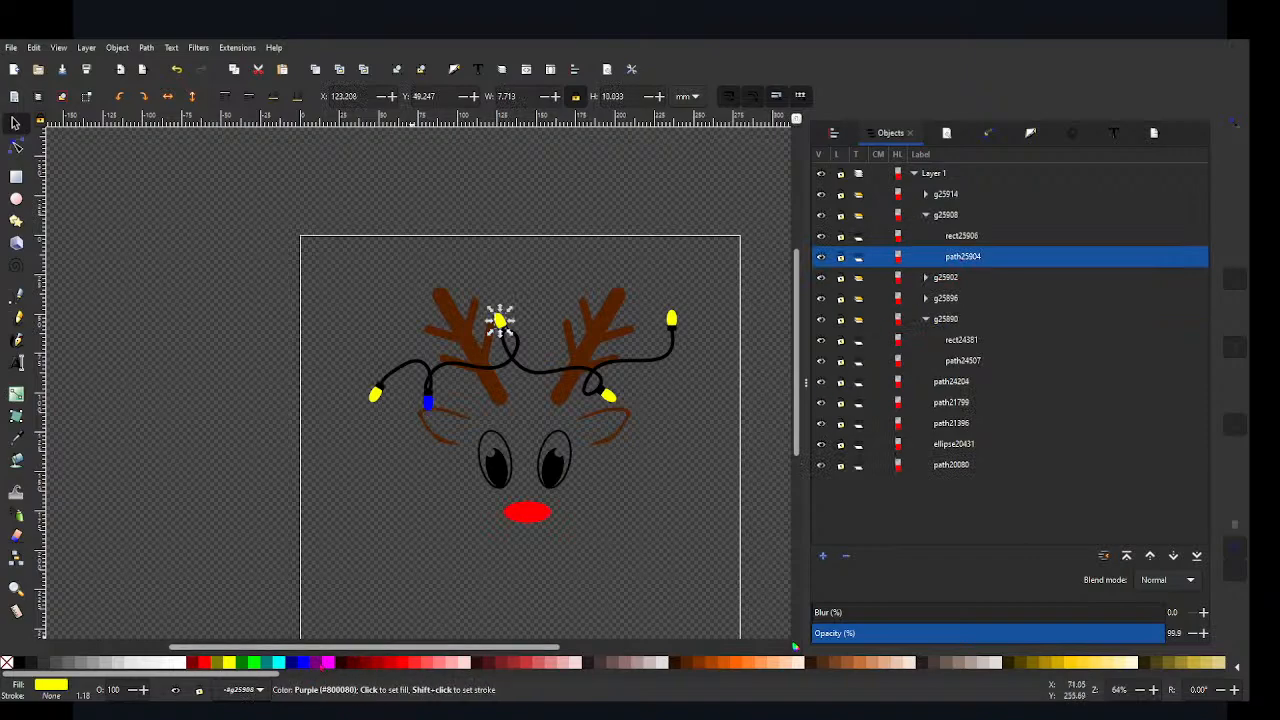
pyautogui.click(314, 662)
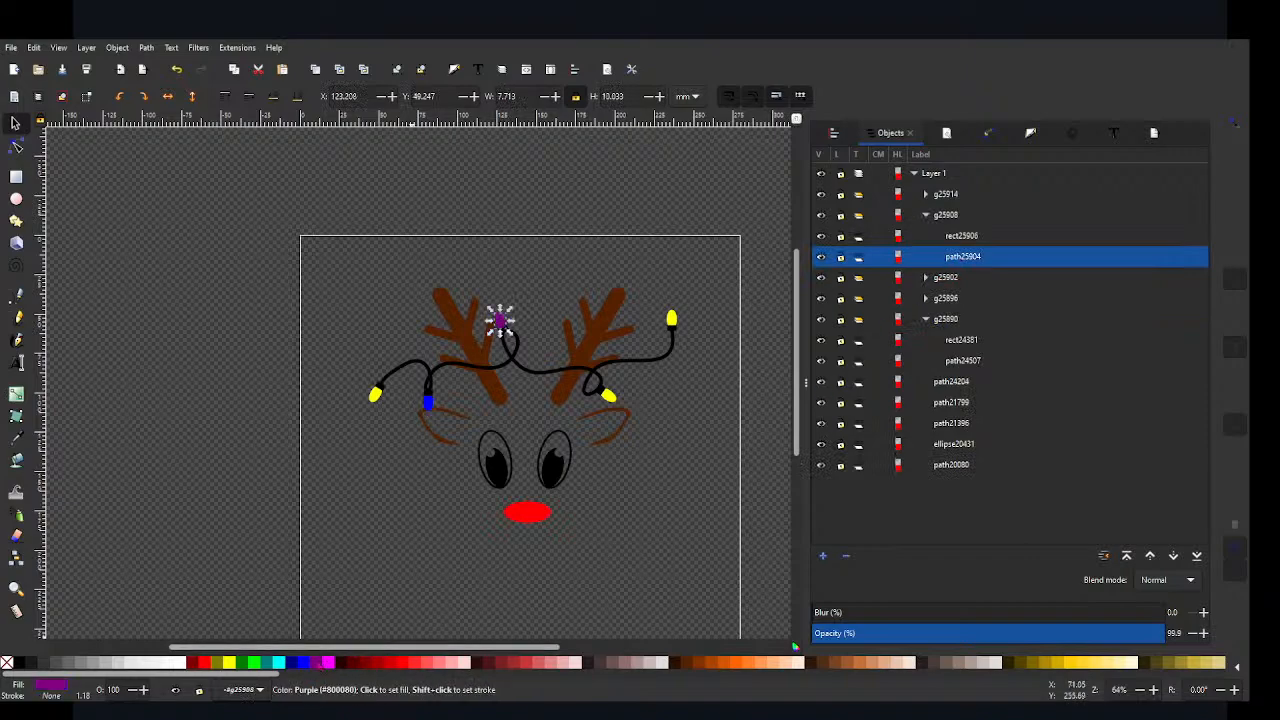
# Step: Fill only the bulb path inside the group above the right ear with red (#FF0000)
pyautogui.click(612, 400)
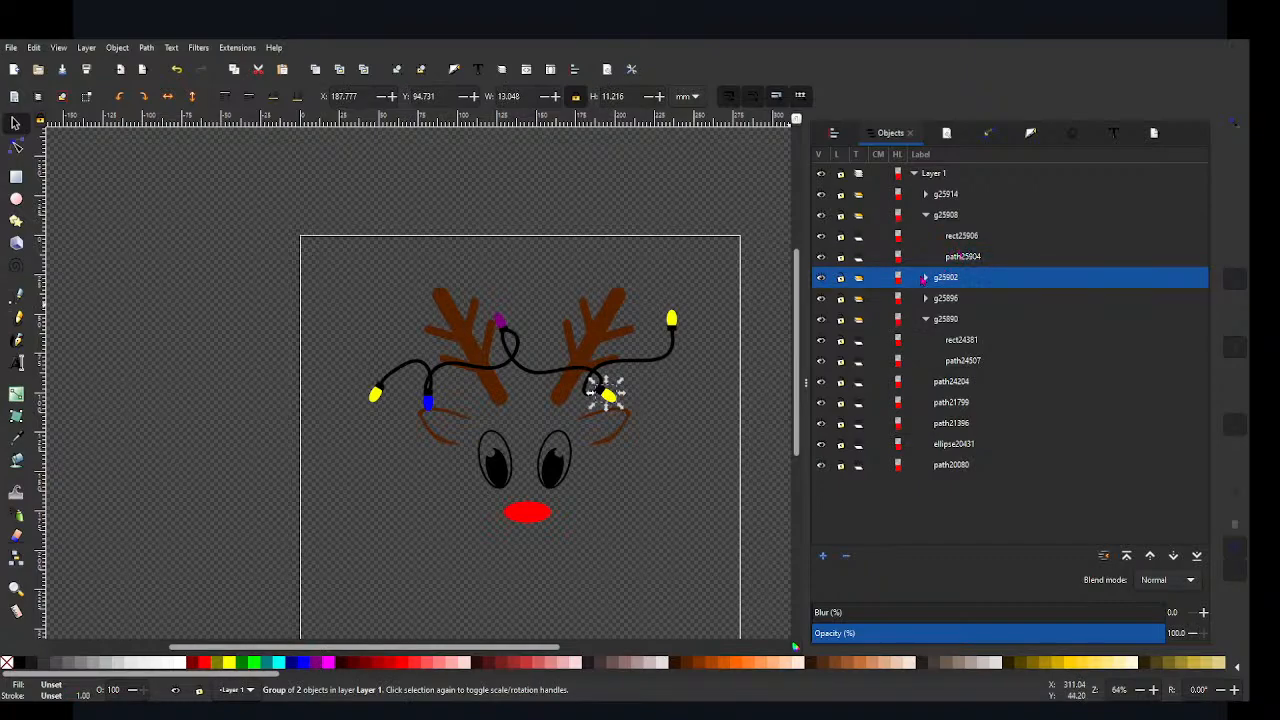
pyautogui.click(925, 278)
pyautogui.click(959, 320)
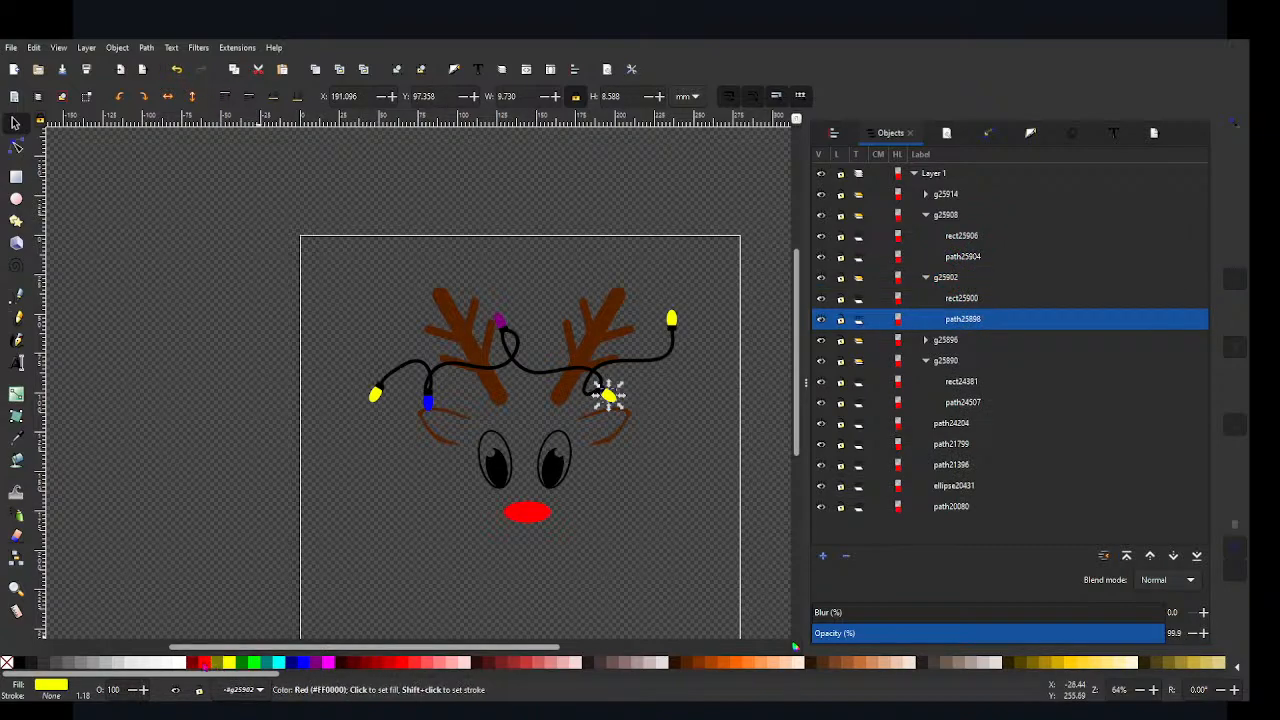
pyautogui.click(205, 662)
pyautogui.click(737, 534)
pyautogui.scroll(-1, 733, 508)
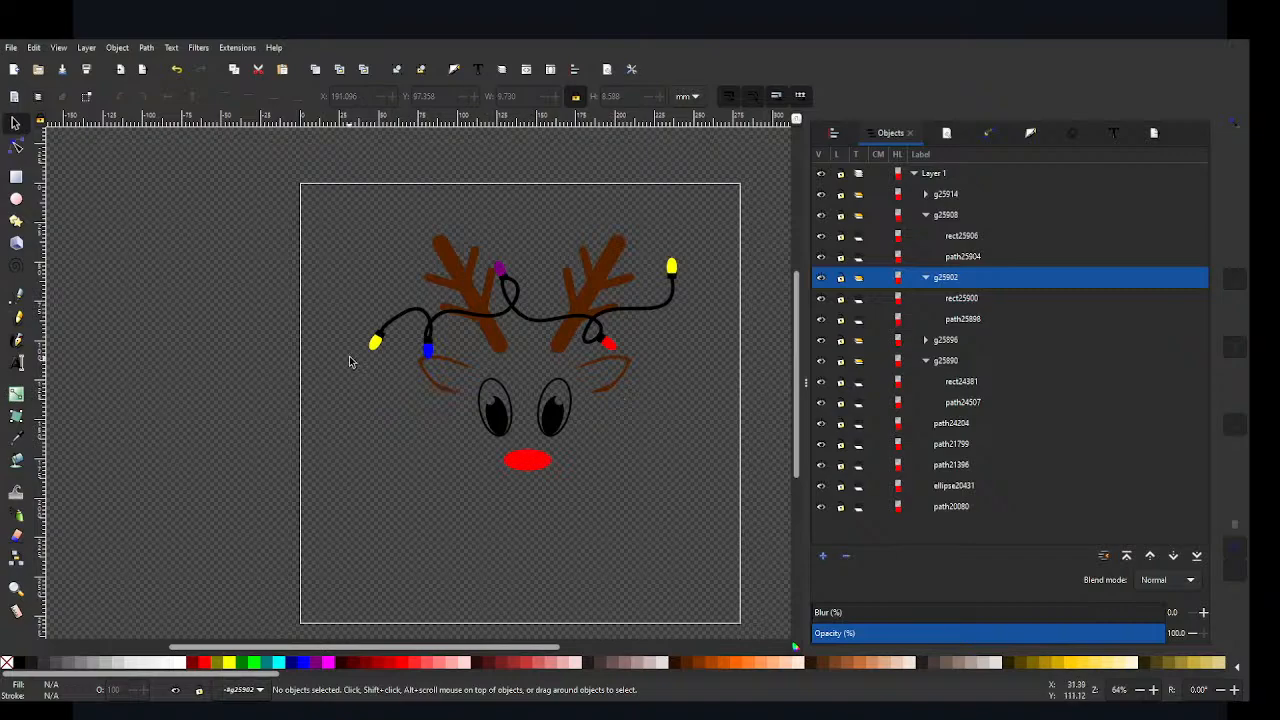
# Step: Fill only the bulb path inside the group at the wire's right end with green
pyautogui.click(673, 270)
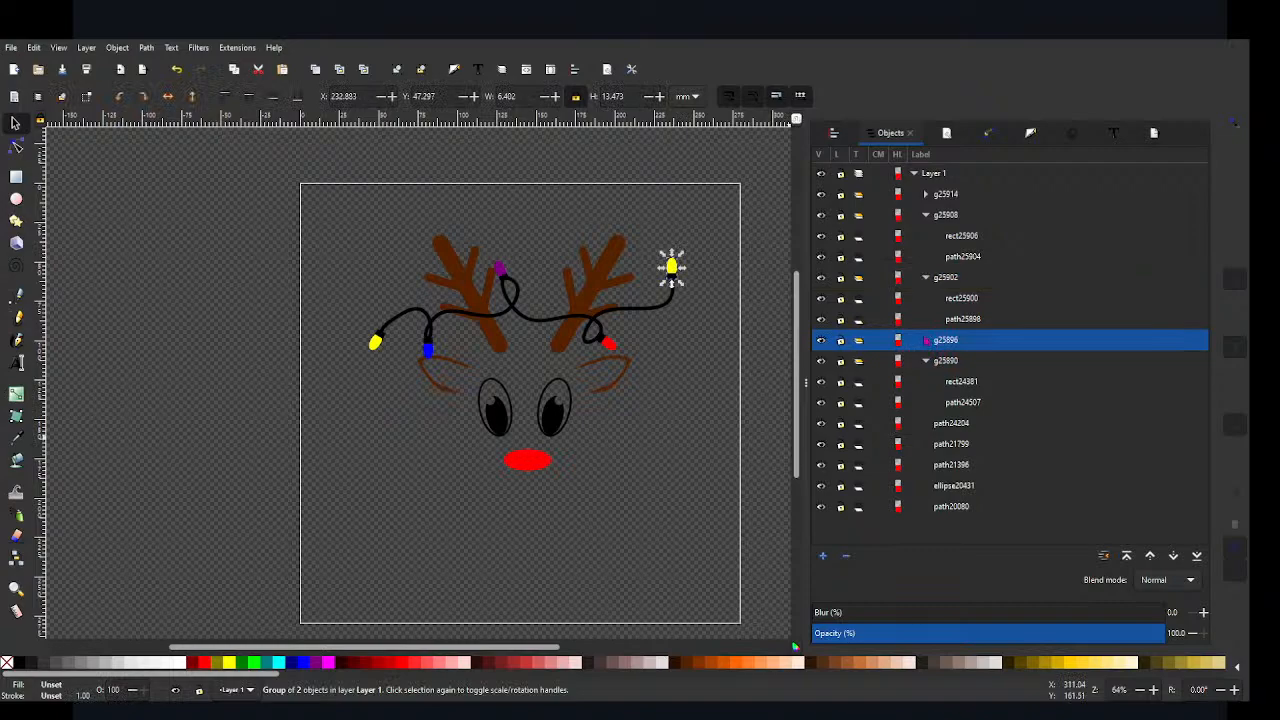
pyautogui.click(926, 340)
pyautogui.click(963, 381)
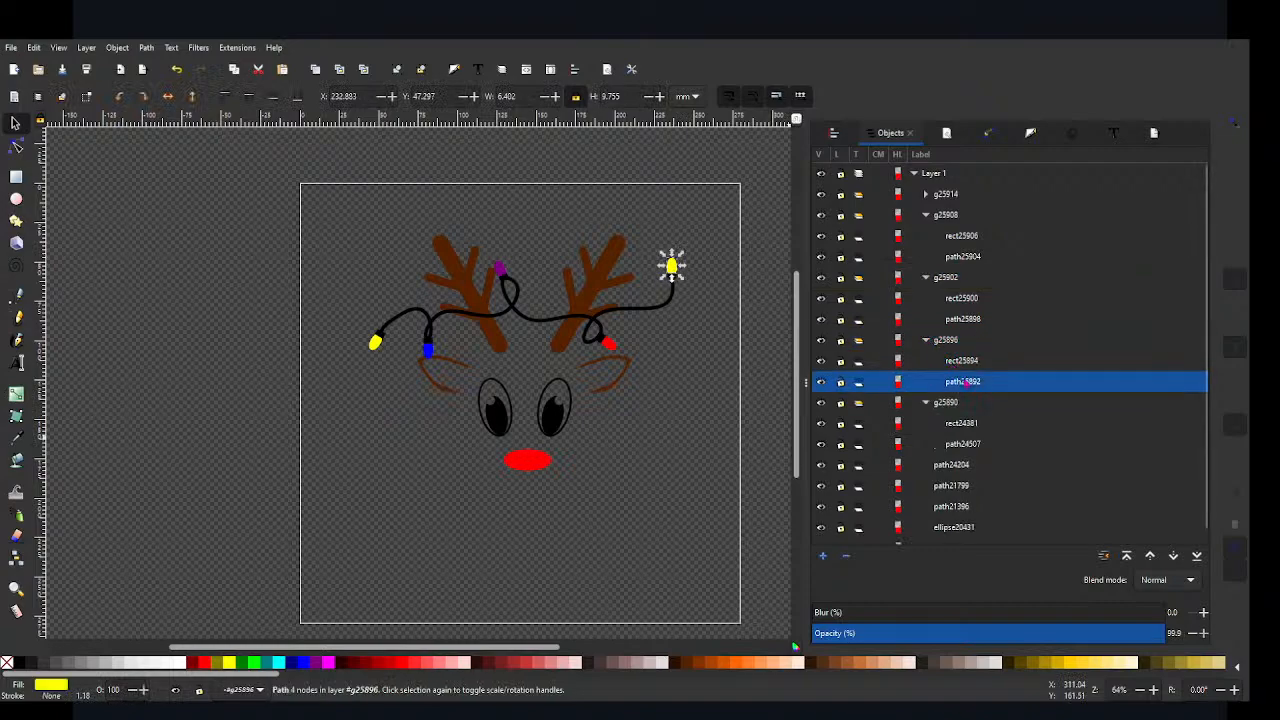
pyautogui.click(253, 663)
pyautogui.click(189, 442)
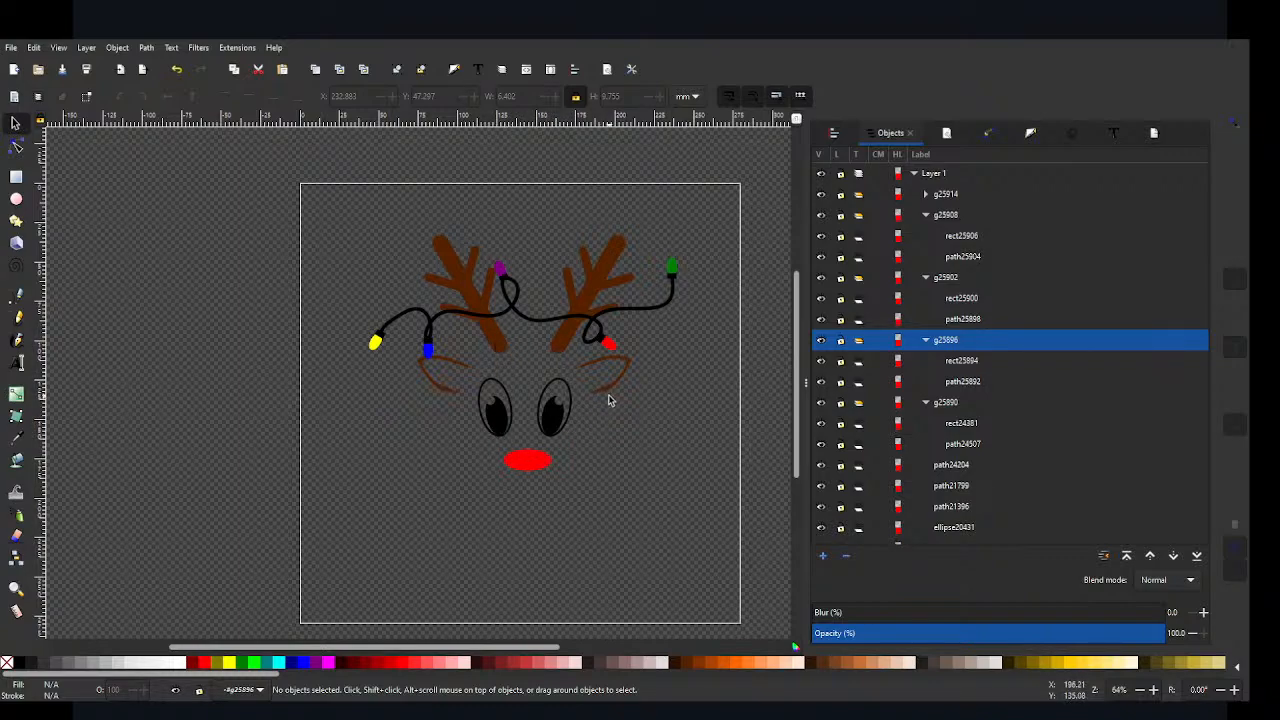
# Step: Centre the antlers and ears, and likewise the nose, horizontally on the eyes, aligning relative to the last selected object
pyautogui.click(552, 346)
pyautogui.keyDown('shift'); pyautogui.click(551, 420); pyautogui.keyUp('shift')
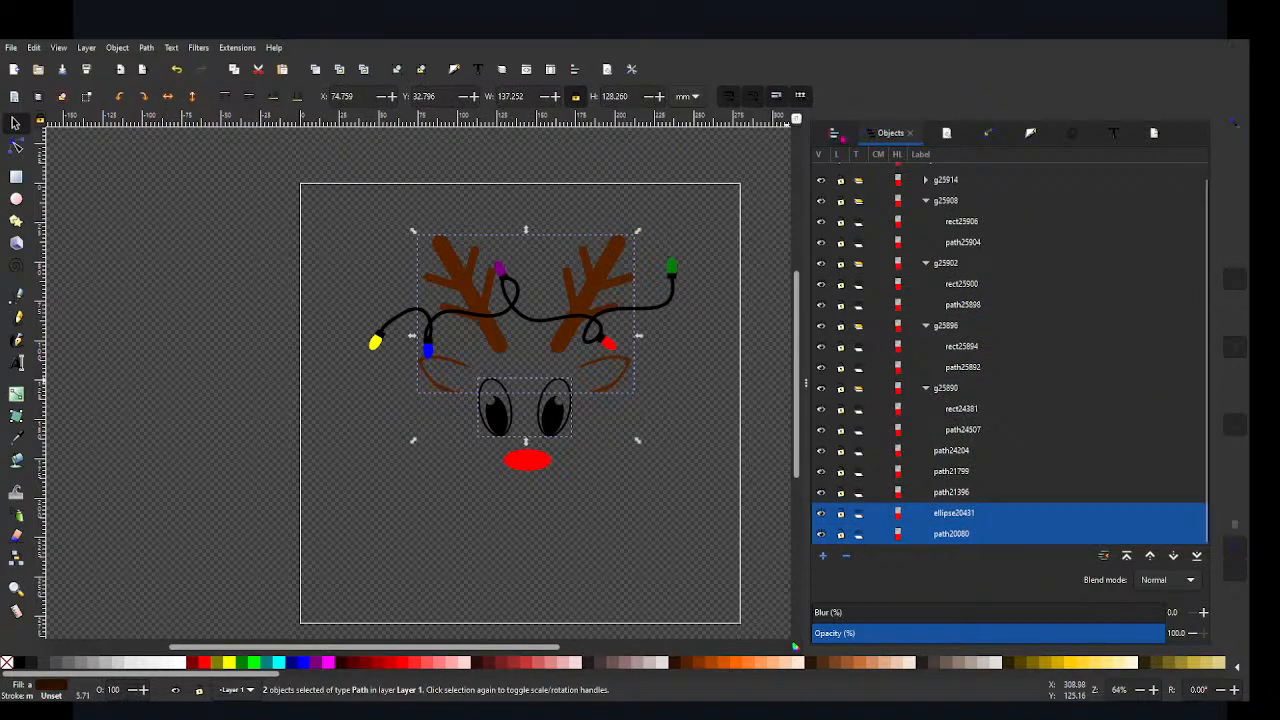
pyautogui.hotkey('ctrl', 'shift', 'a')
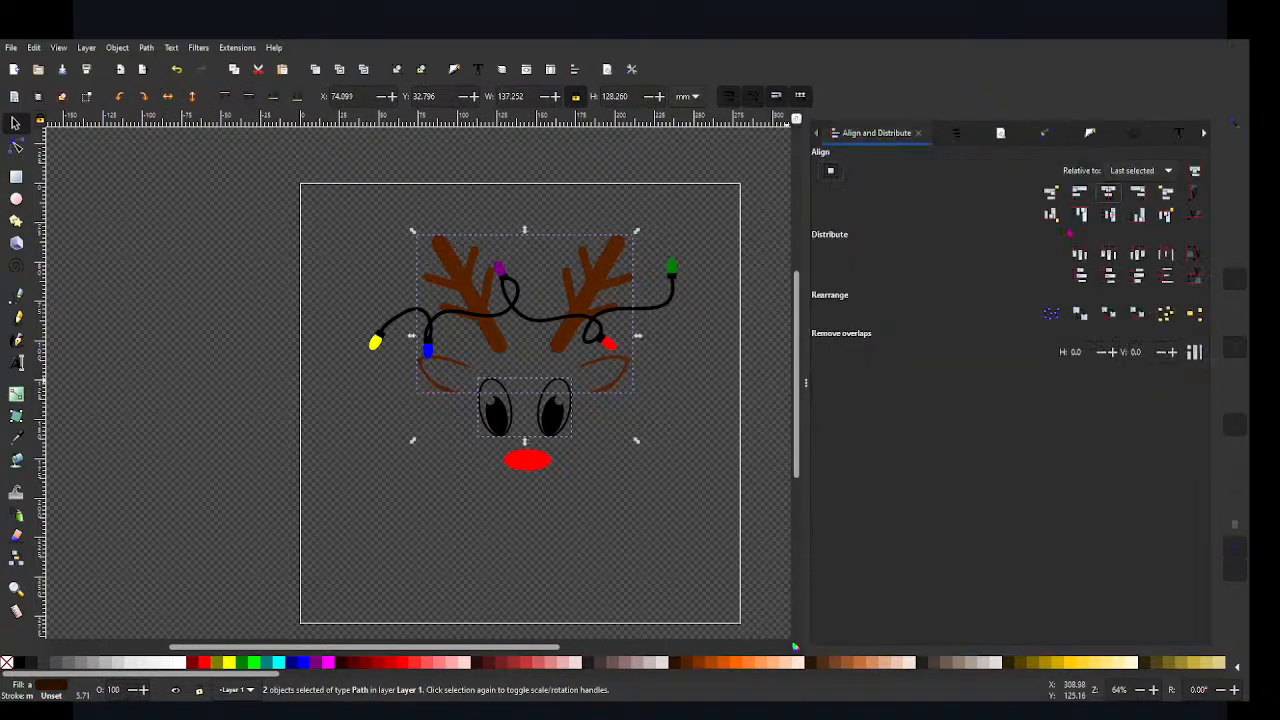
pyautogui.click(520, 462)
pyautogui.keyDown('shift'); pyautogui.click(489, 420); pyautogui.keyUp('shift')
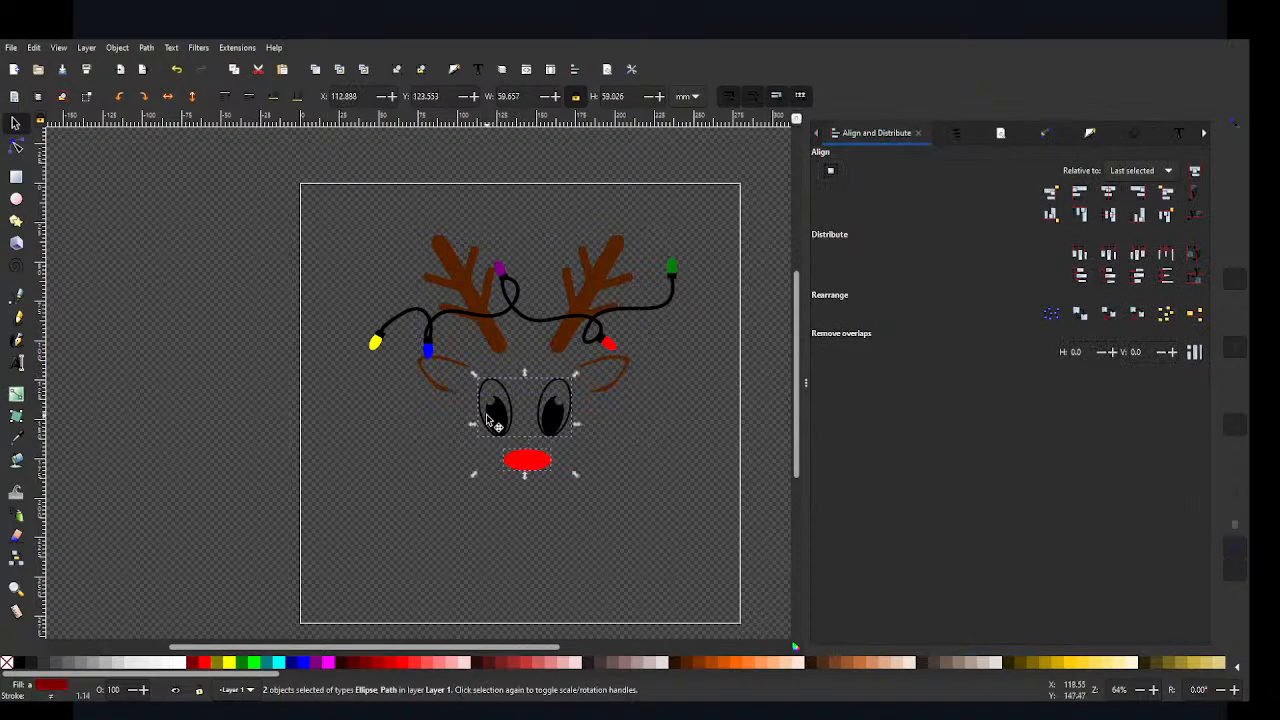
pyautogui.click(1108, 193)
pyautogui.click(697, 482)
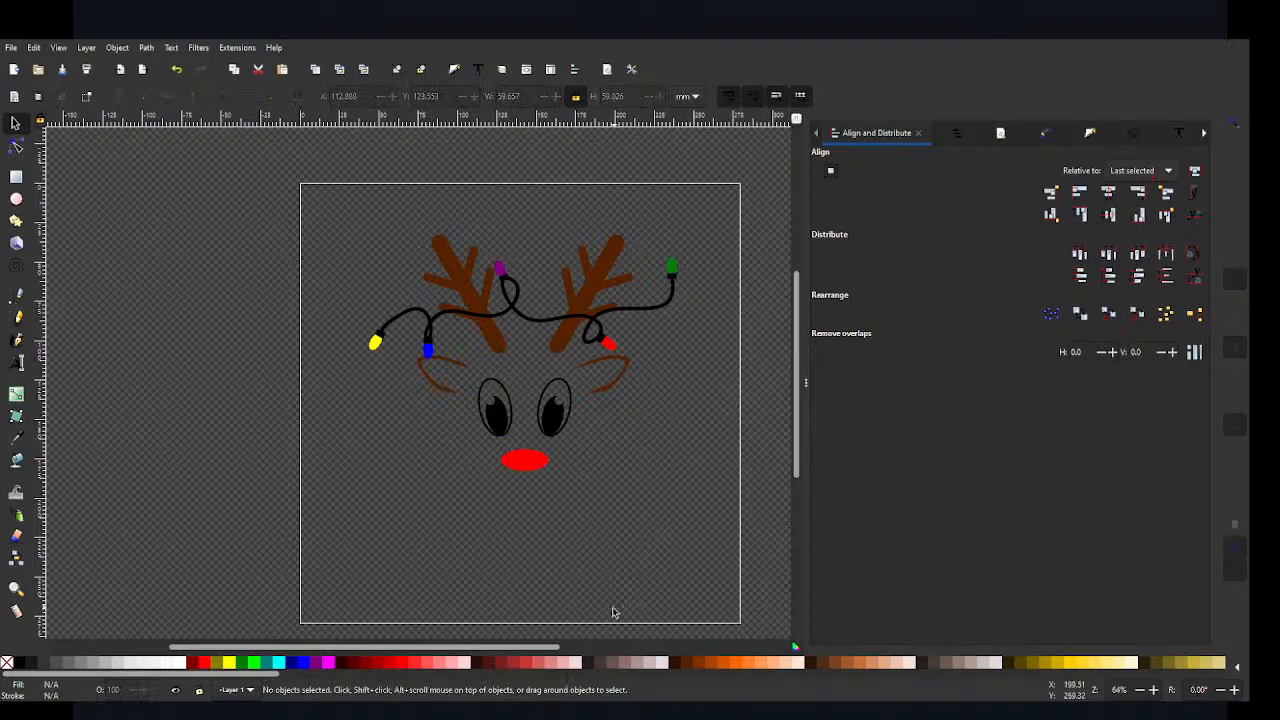
# Step: Delete the spare arc beside the page and change the document background to a light checkerboard
pyautogui.hscroll(4, 680, 390)
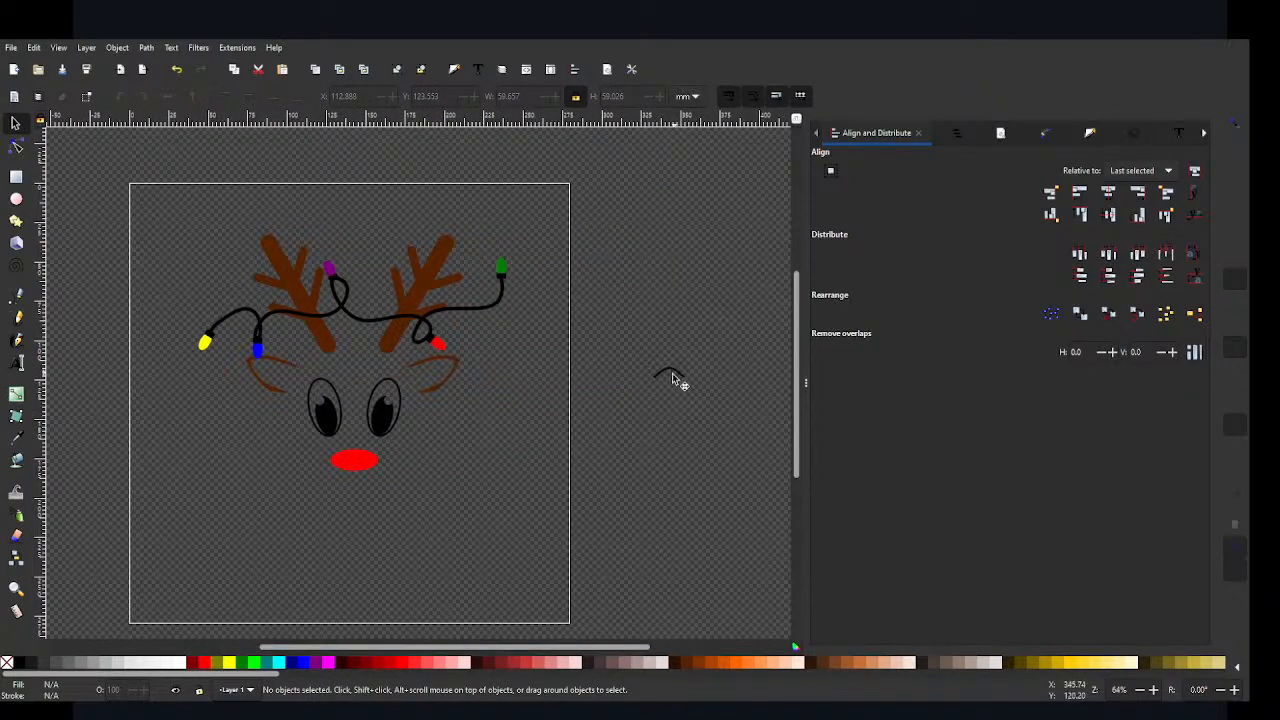
pyautogui.click(672, 373)
pyautogui.press('Delete')
pyautogui.hotkey('ctrl', 'shift', 'd')
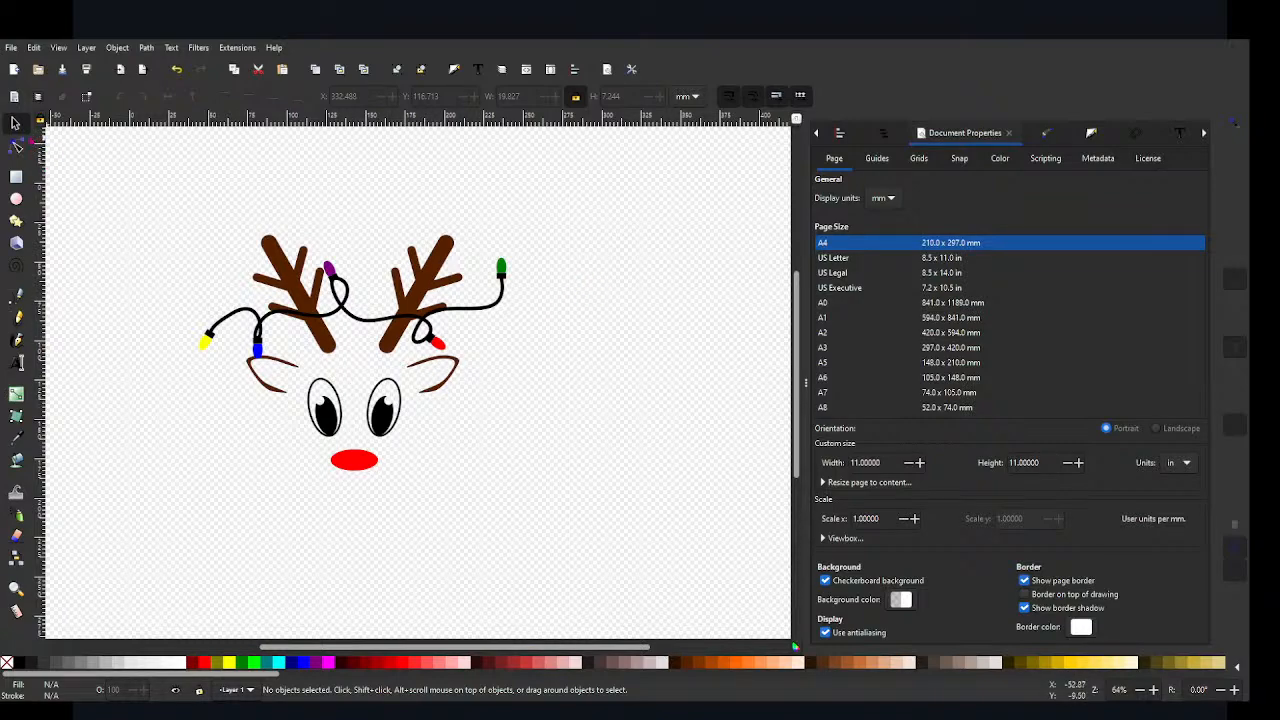
# Step: Inspect the nodes of the antler-and-ear path and of the wire, and show the object list
pyautogui.click(15, 147)
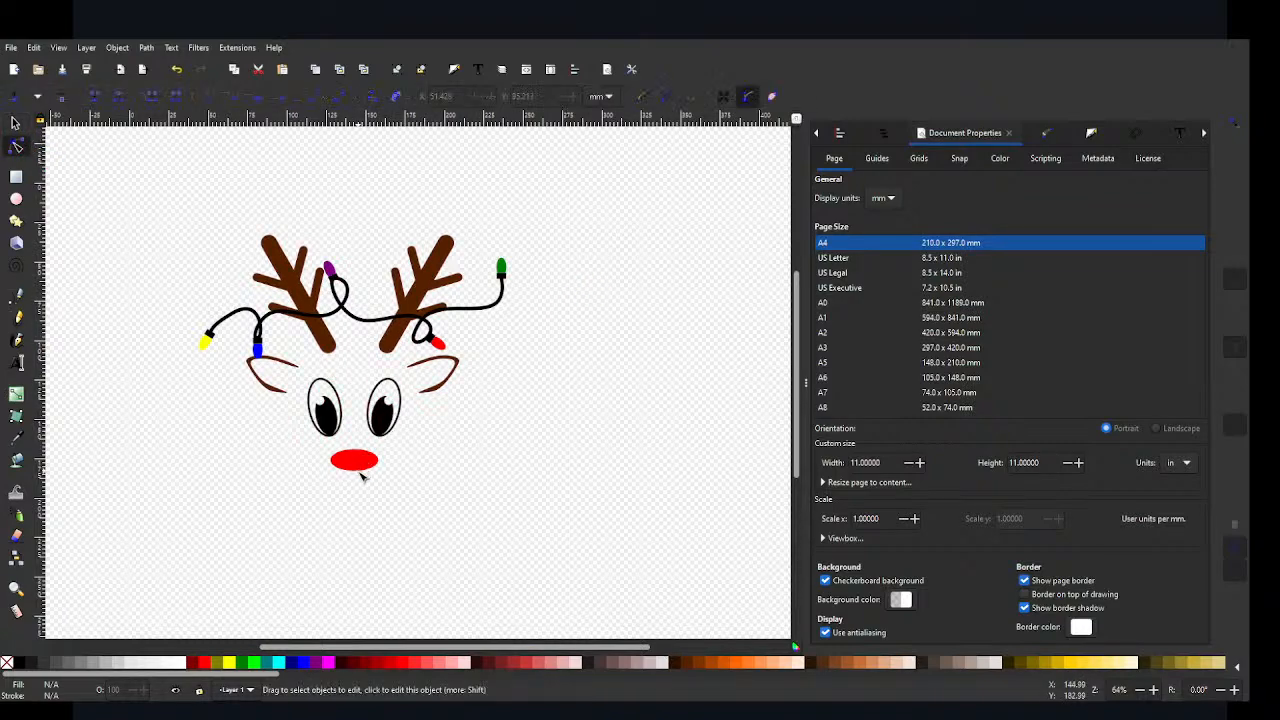
pyautogui.click(320, 339)
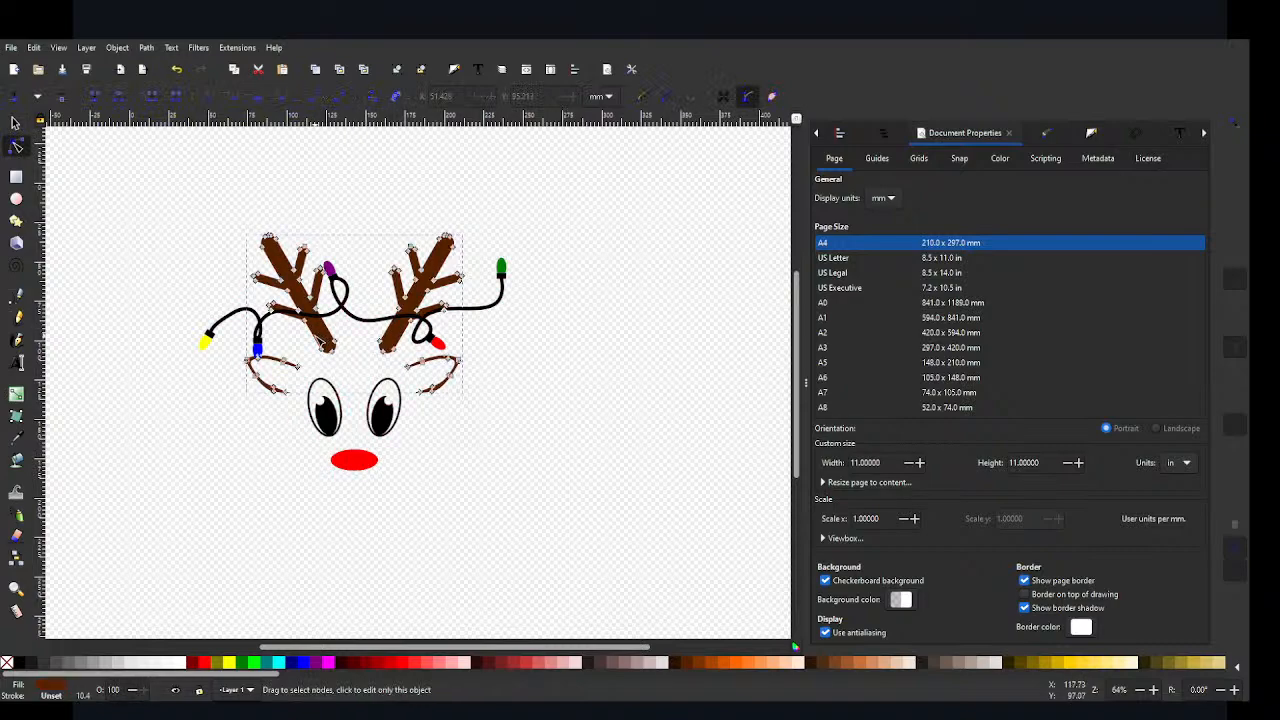
pyautogui.click(229, 322)
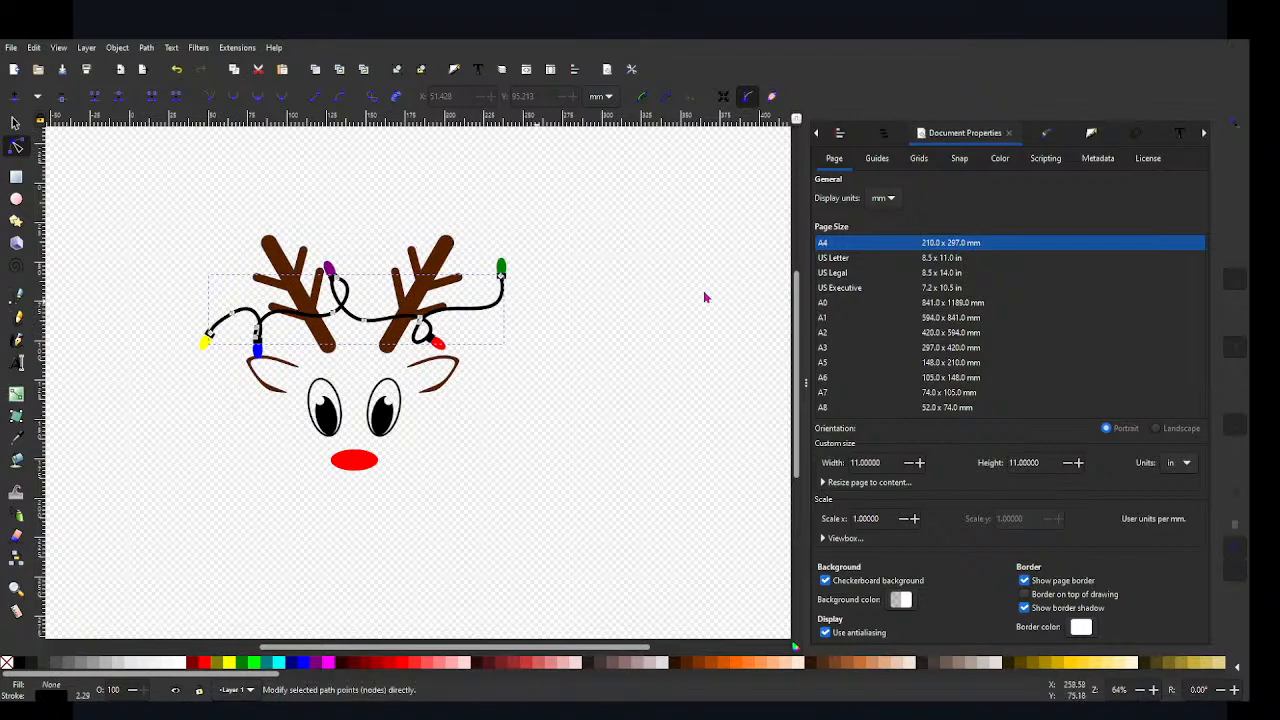
pyautogui.click(885, 132)
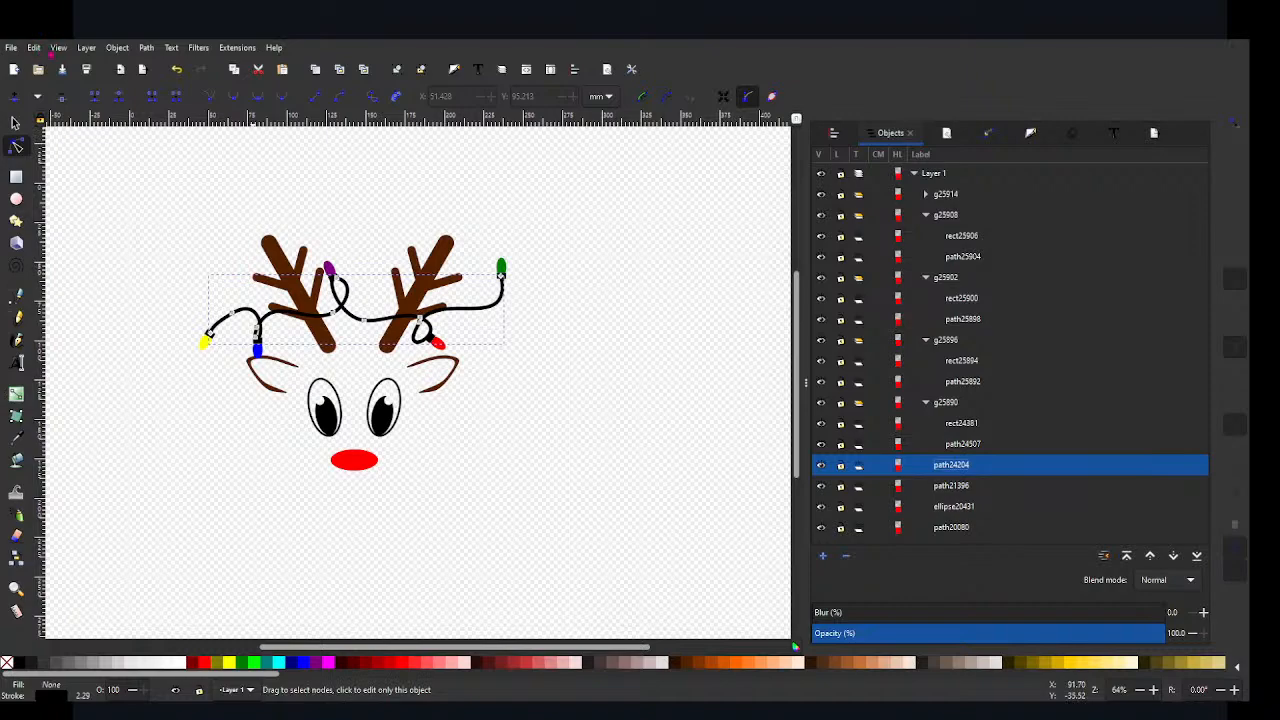
pyautogui.click(40, 52)
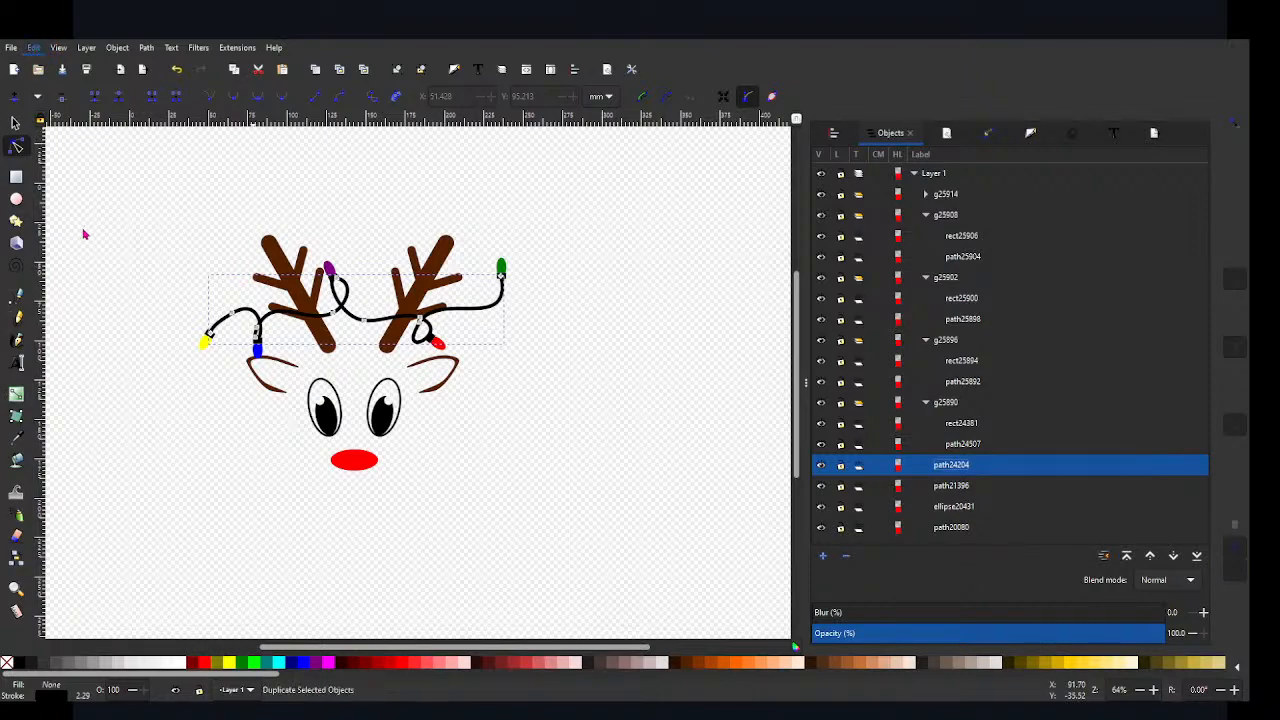
pyautogui.moveTo(134, 334)
pyautogui.click(257, 346)
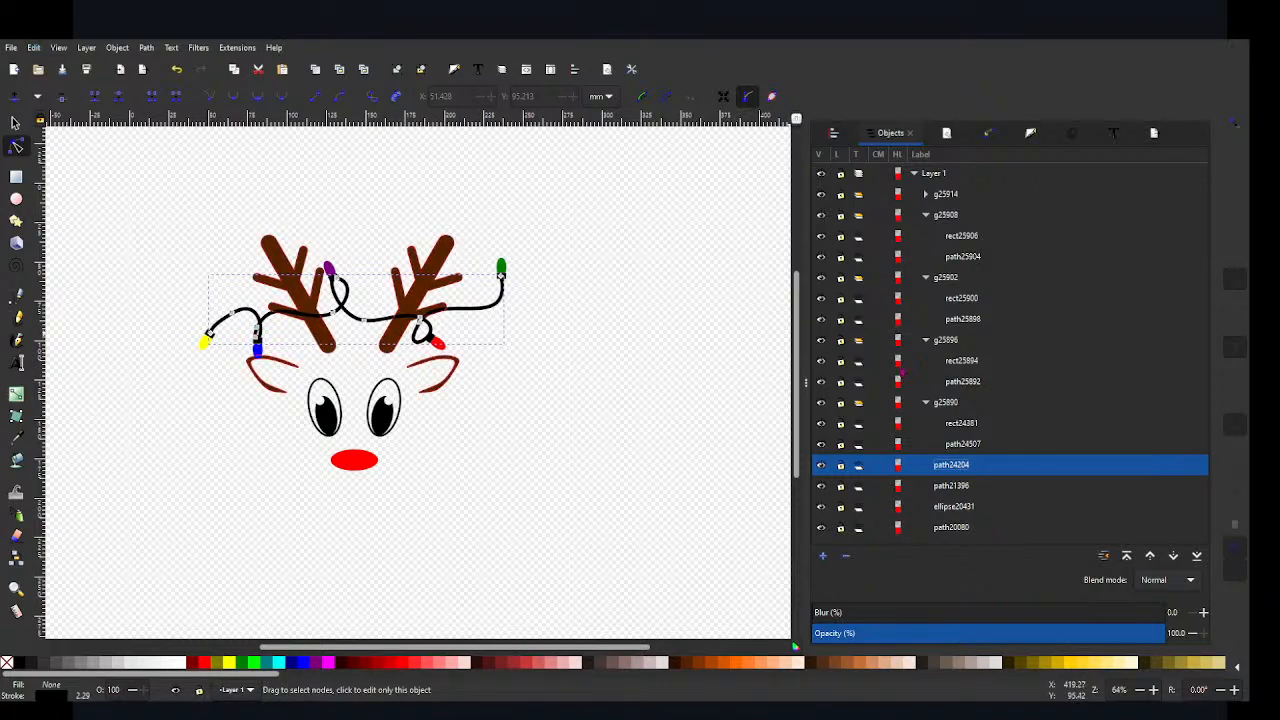
# Step: Combine the black sockets of all five bulbs into one path and ungroup the blue bulb's group that contains it
pyautogui.click(960, 422)
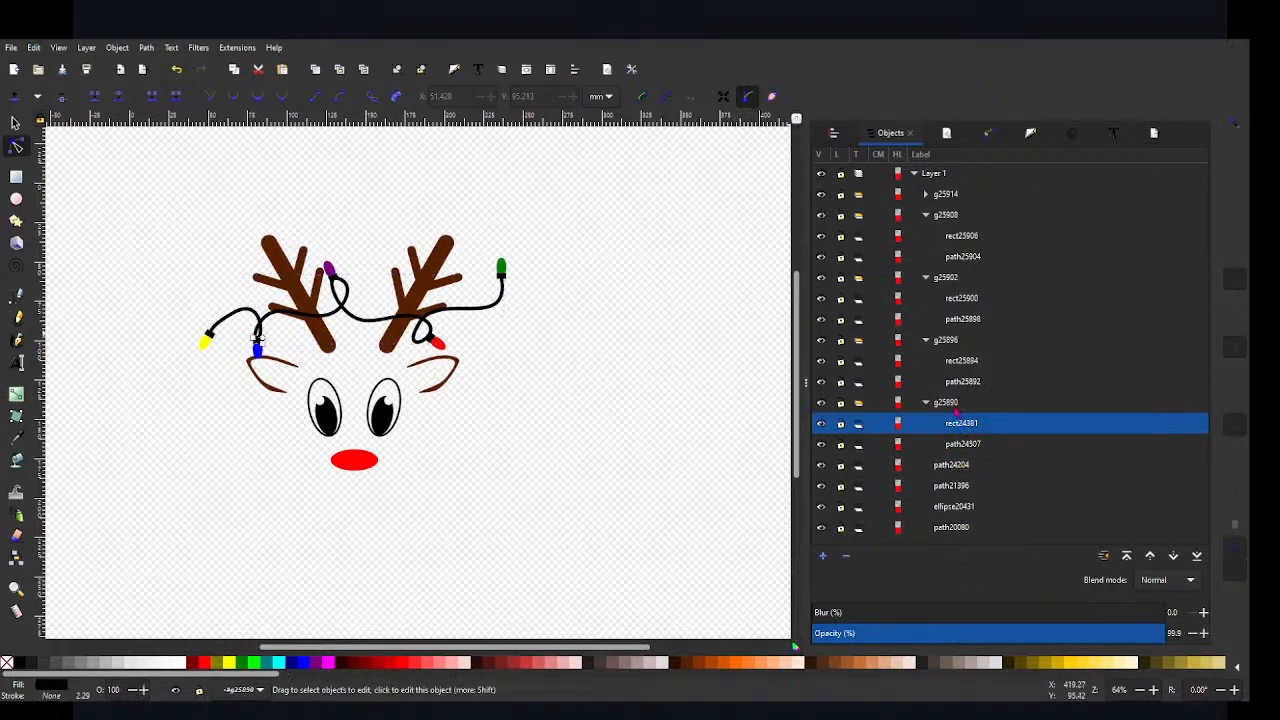
pyautogui.keyDown('ctrl'); pyautogui.click(960, 361); pyautogui.keyUp('ctrl')
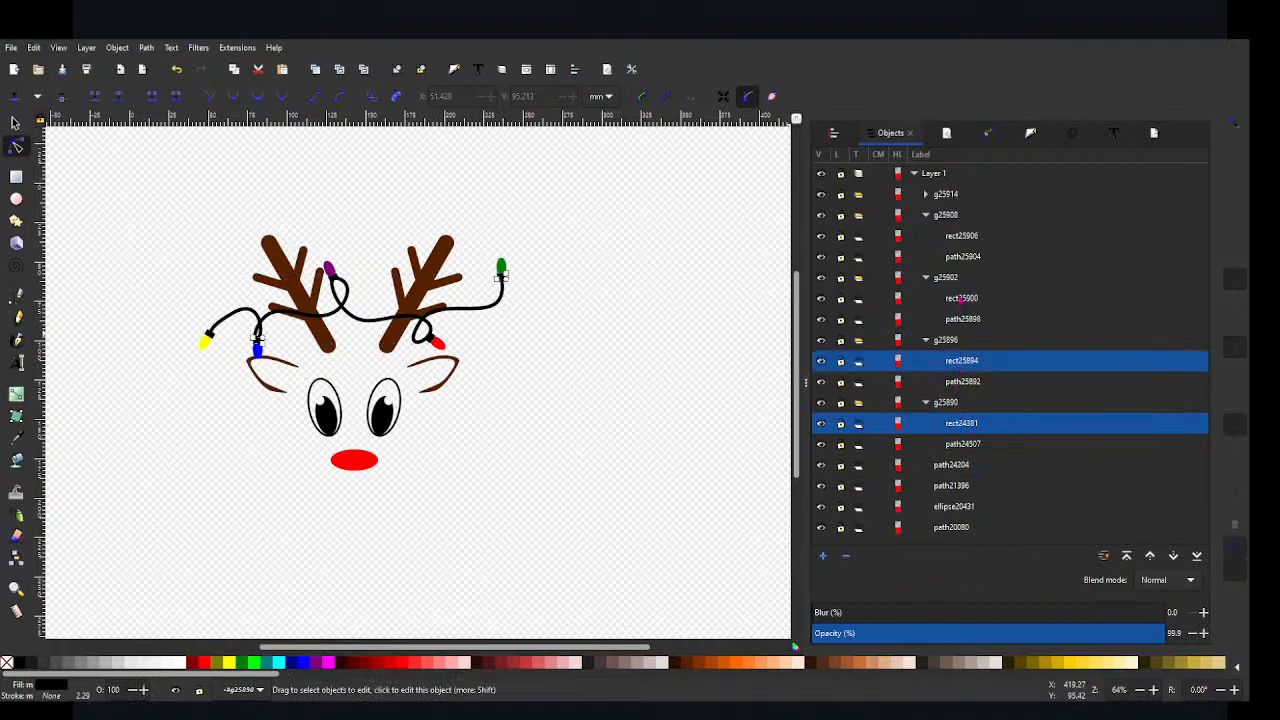
pyautogui.keyDown('ctrl'); pyautogui.click(960, 298); pyautogui.keyUp('ctrl')
pyautogui.keyDown('ctrl'); pyautogui.click(962, 236); pyautogui.keyUp('ctrl')
pyautogui.click(926, 194)
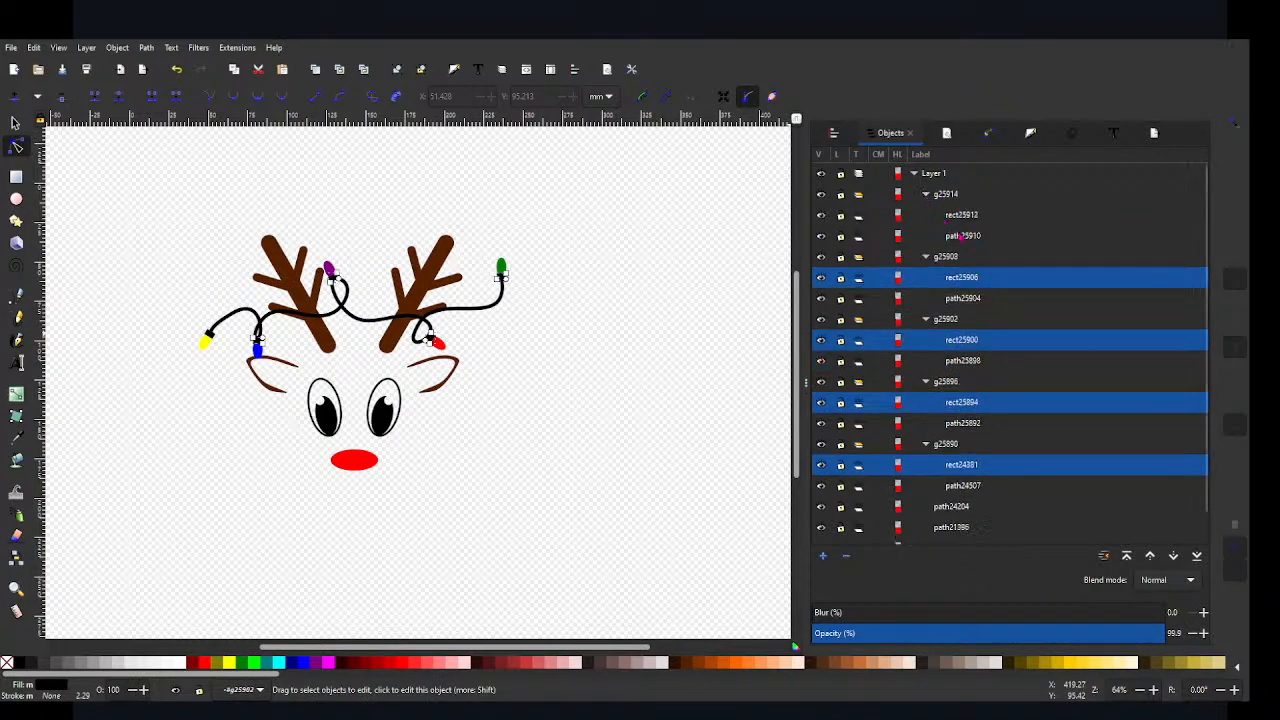
pyautogui.keyDown('ctrl'); pyautogui.click(962, 215); pyautogui.keyUp('ctrl')
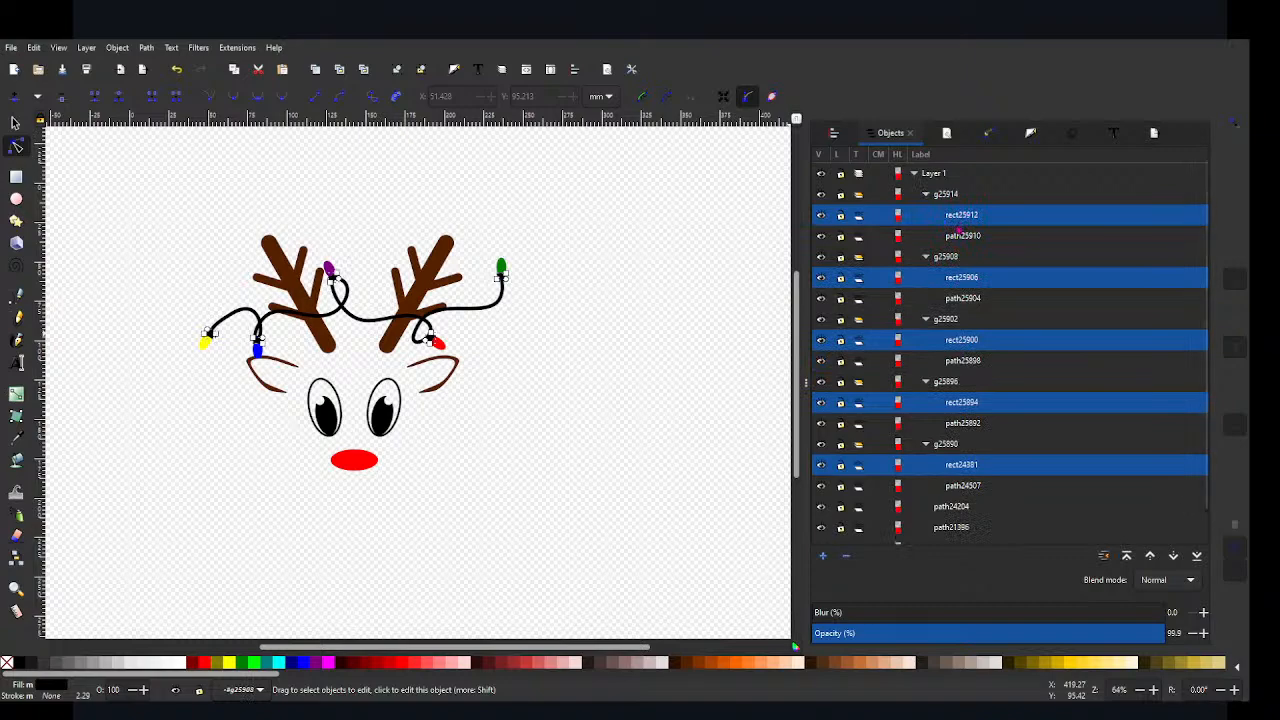
pyautogui.hotkey('ctrl', 'k')
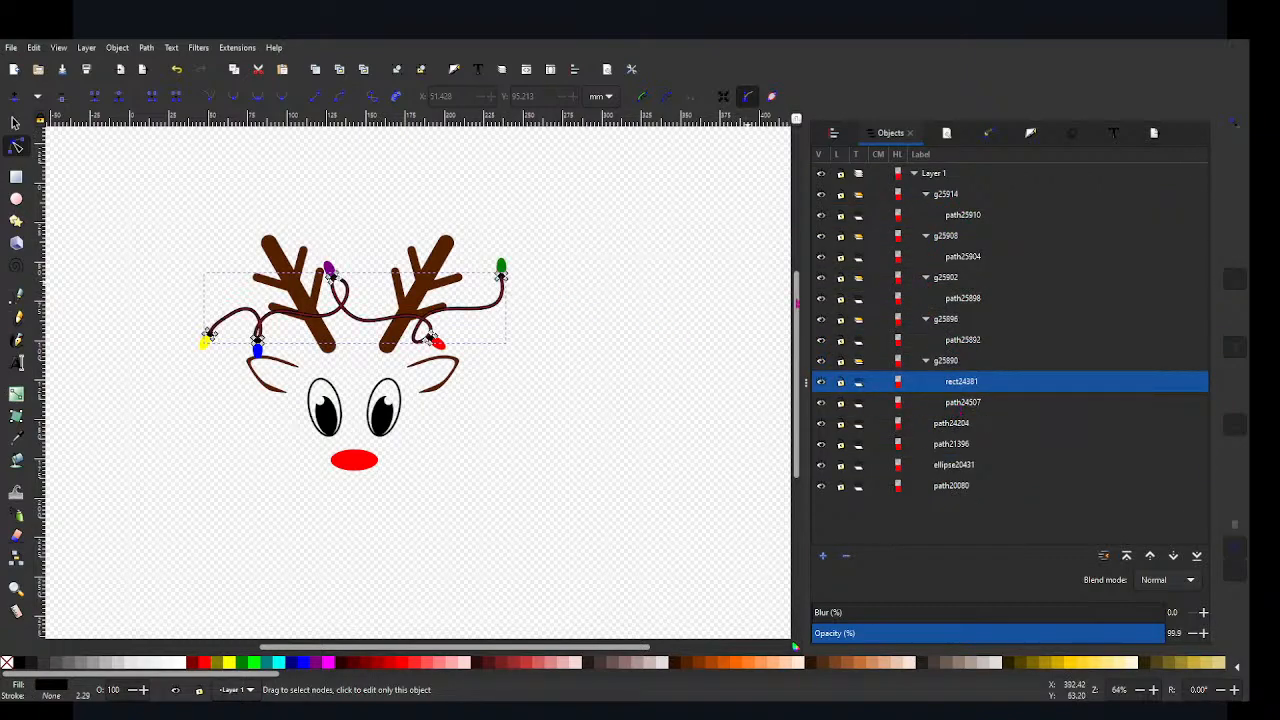
pyautogui.click(948, 368)
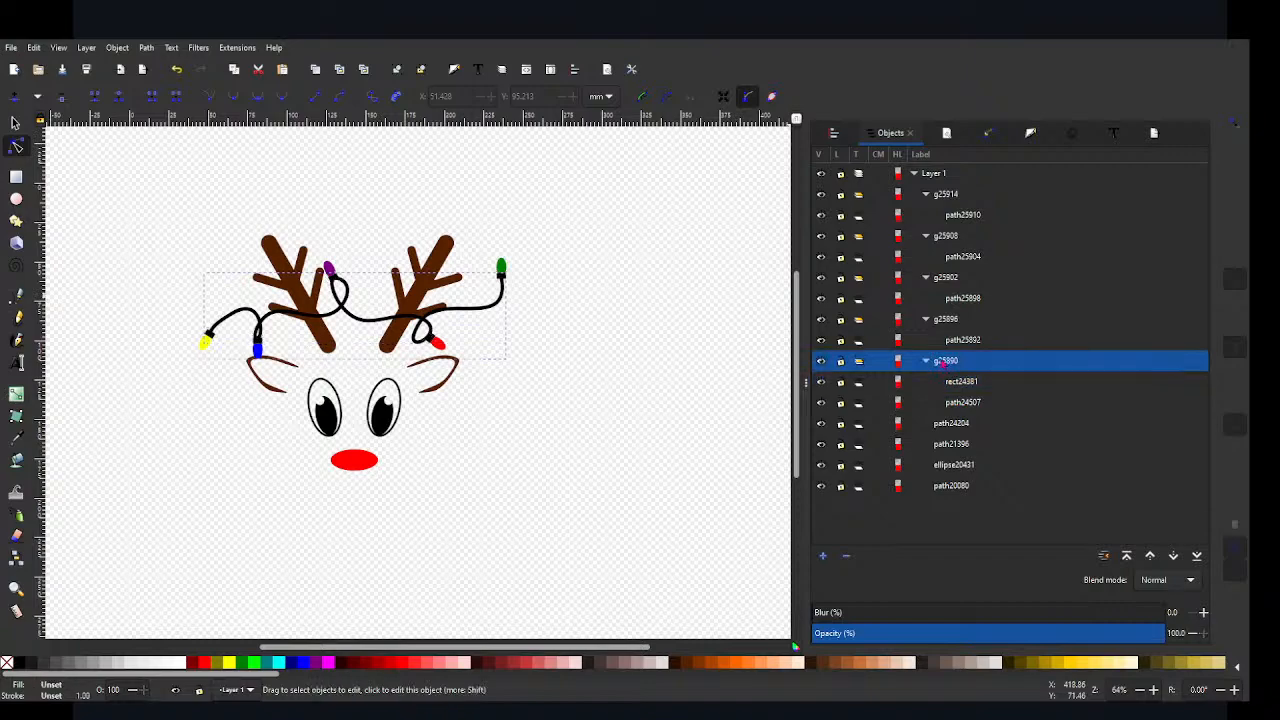
pyautogui.hotkey('ctrl', 'shift', 'g')
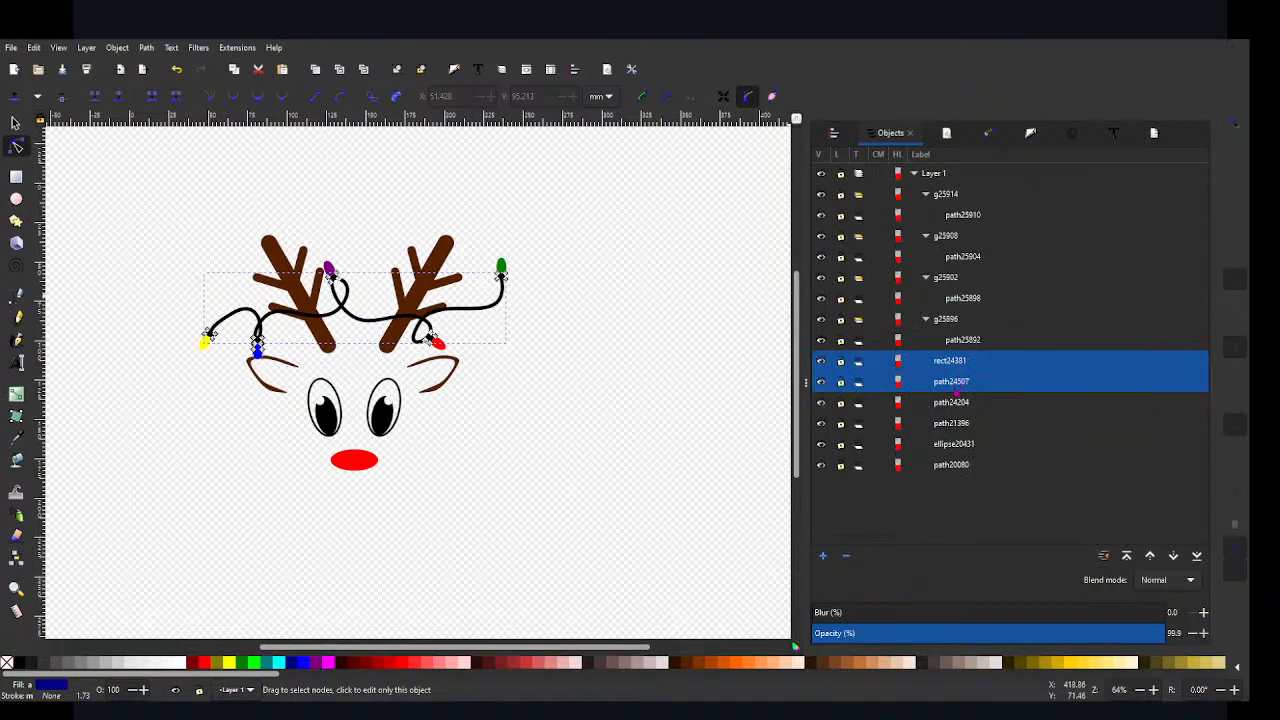
# Step: Check which paths are the wire, the blue bulb and the combined sockets by selecting them and switching visibility off and on
pyautogui.click(950, 403)
pyautogui.keyDown('shift'); pyautogui.click(957, 382); pyautogui.keyUp('shift')
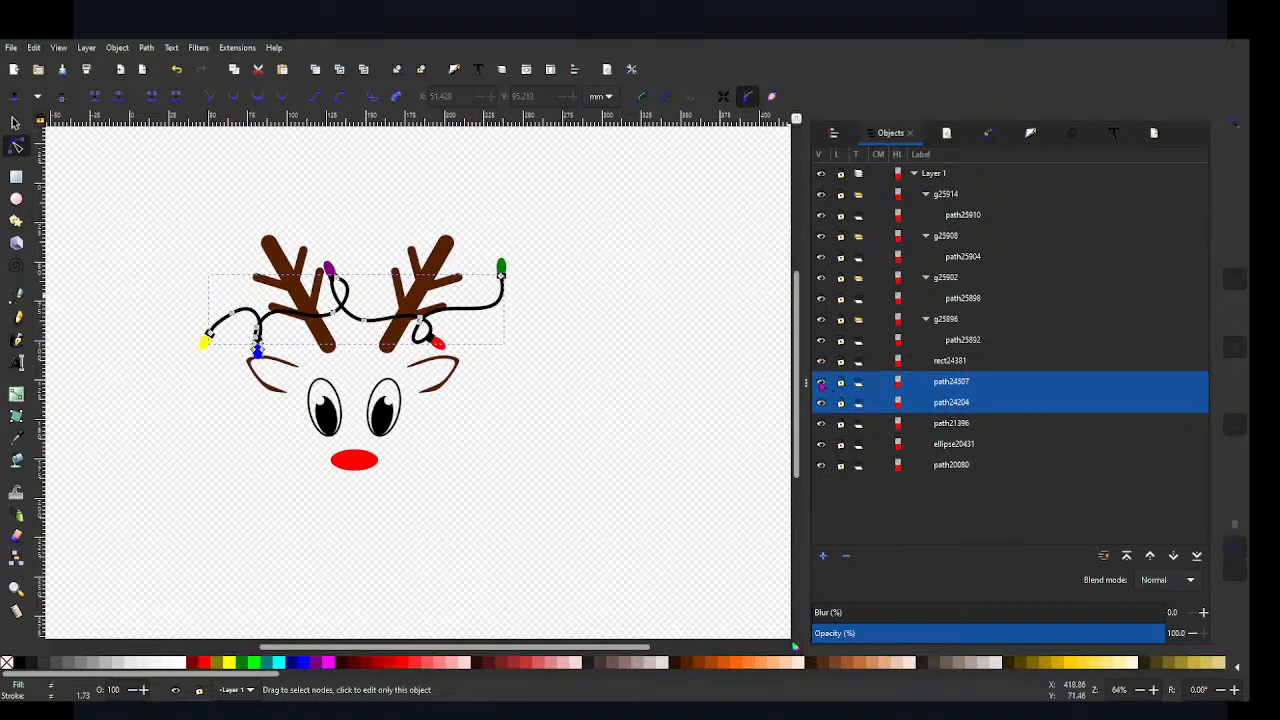
pyautogui.click(821, 383)
pyautogui.click(821, 383)
pyautogui.click(822, 403)
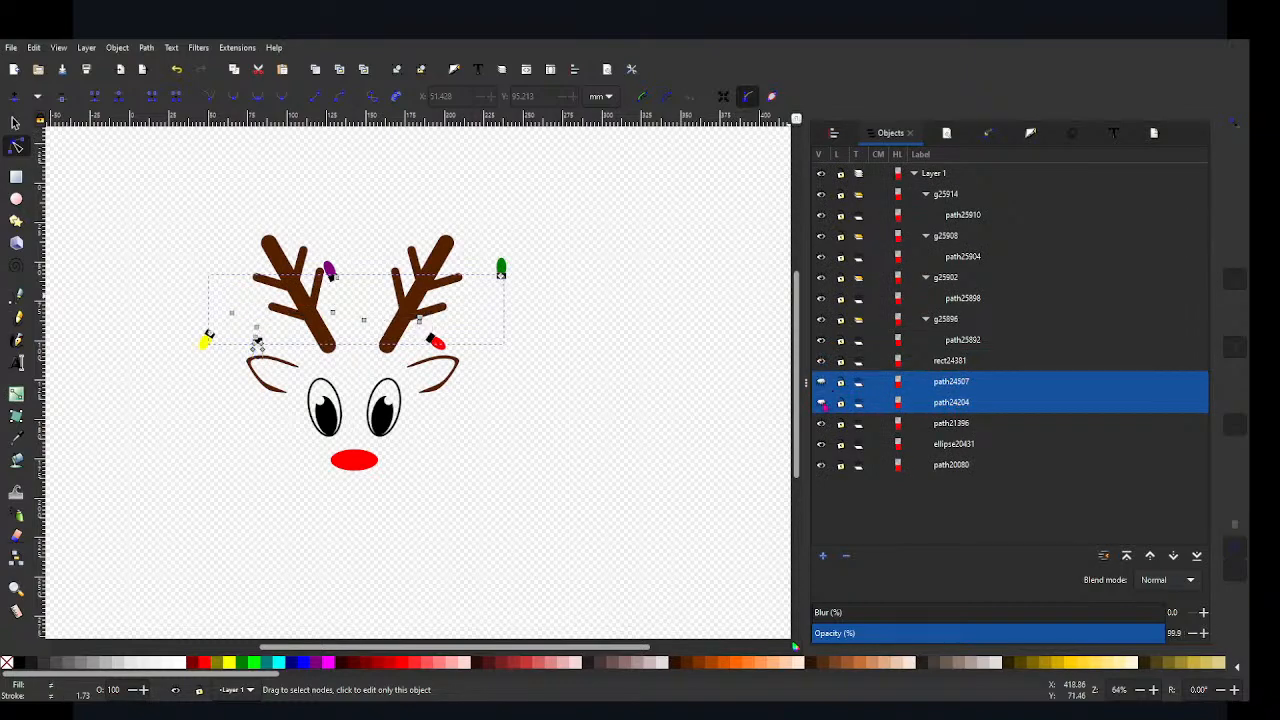
pyautogui.click(822, 403)
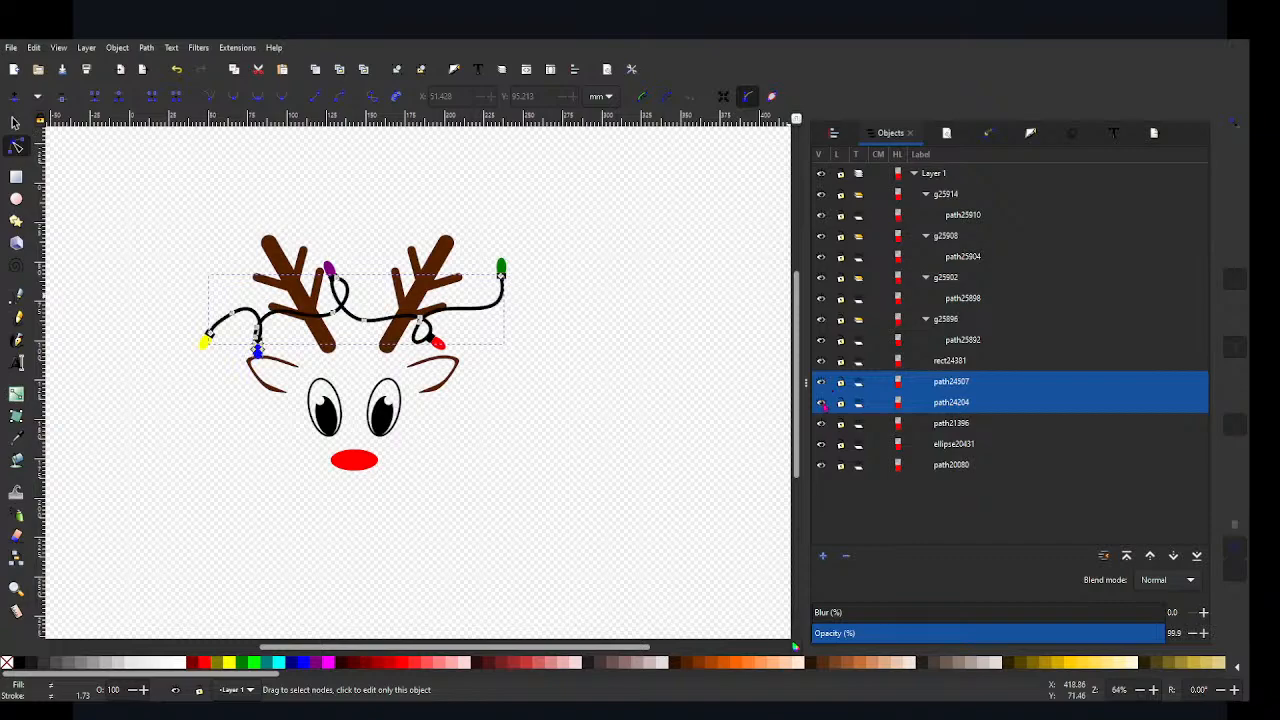
pyautogui.keyDown('ctrl'); pyautogui.click(962, 405); pyautogui.keyUp('ctrl')
pyautogui.click(962, 408)
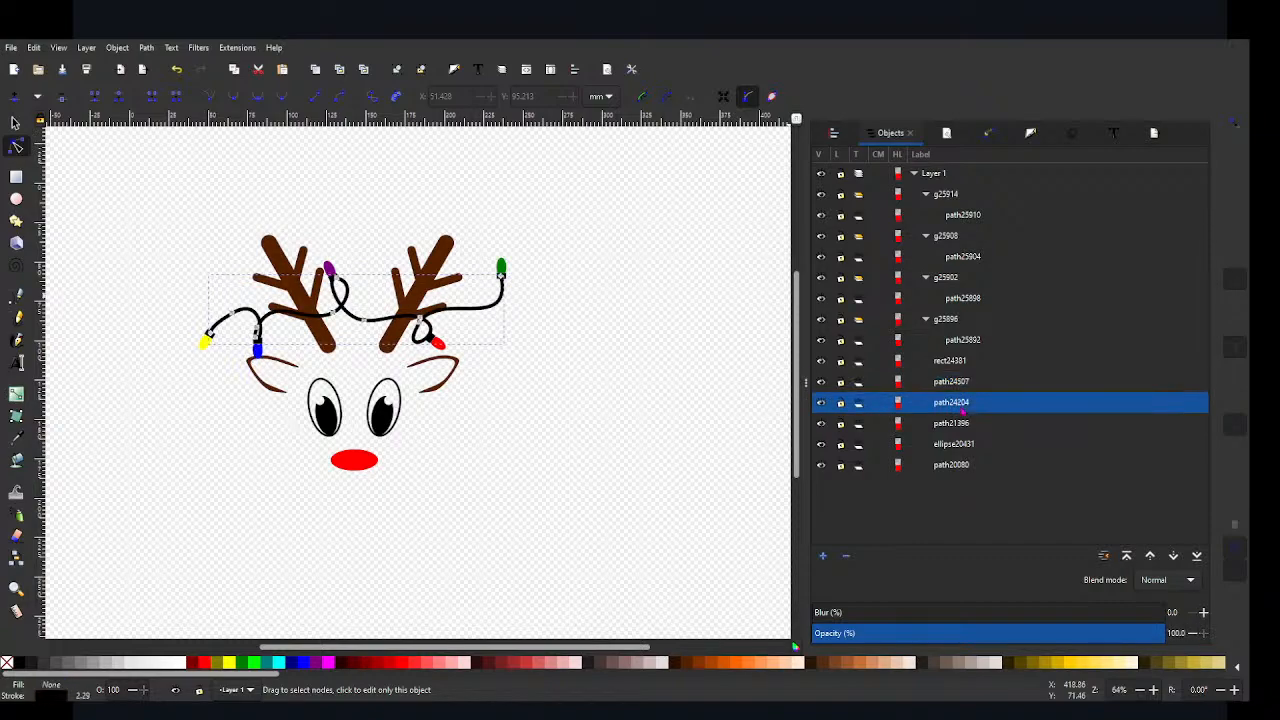
pyautogui.click(821, 403)
pyautogui.click(821, 403)
pyautogui.click(926, 380)
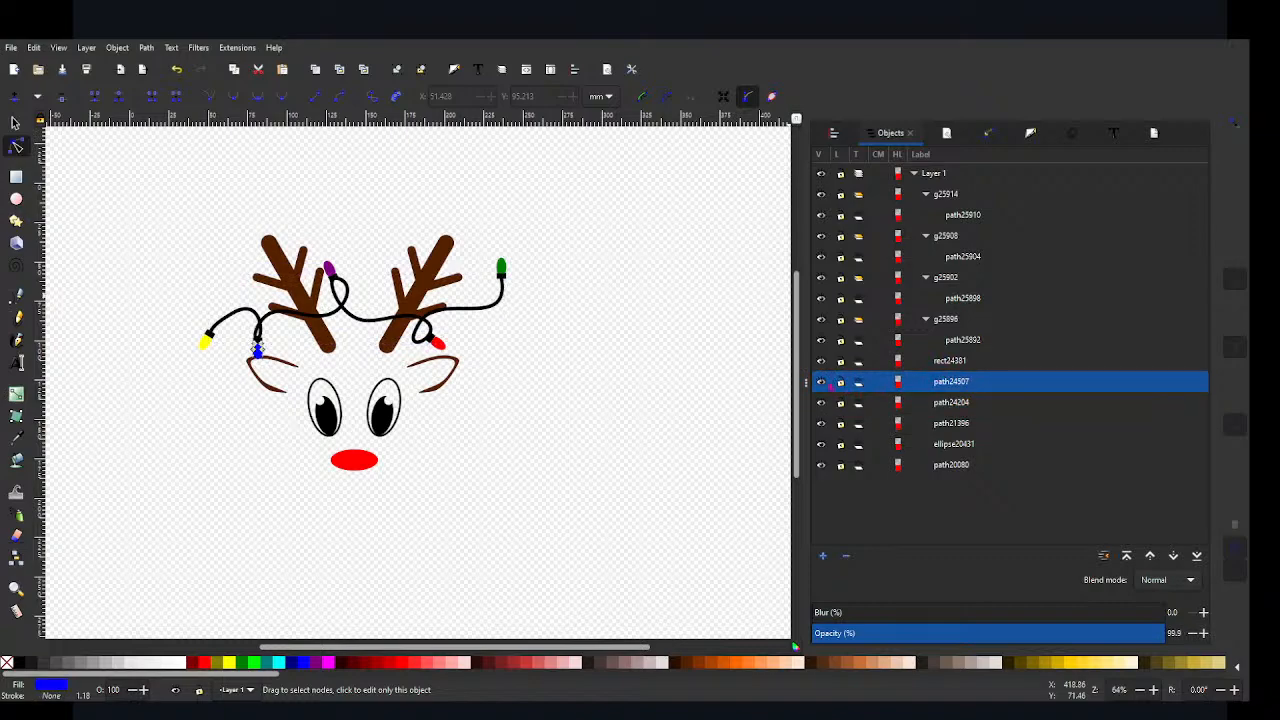
pyautogui.click(821, 382)
pyautogui.click(821, 382)
pyautogui.click(953, 362)
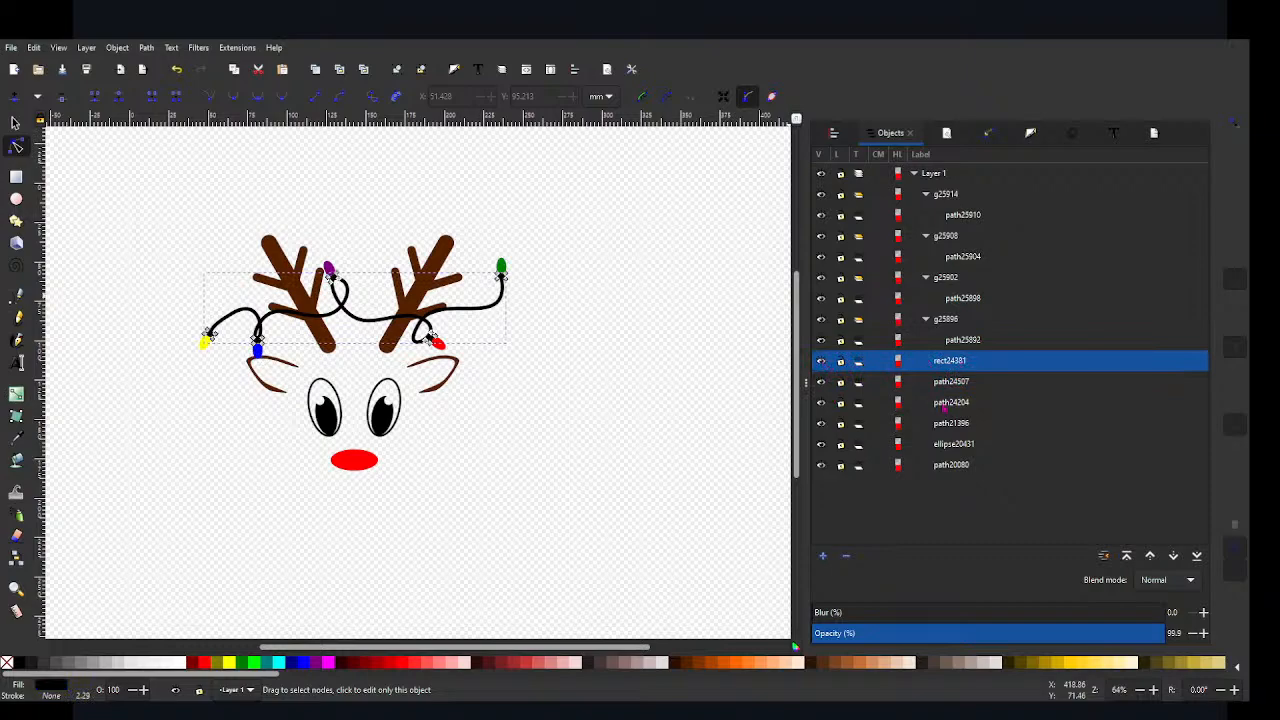
# Step: Try to unite the combined bulb sockets with the stroked wire path, and undo the attempt
pyautogui.click(944, 407)
pyautogui.keyDown('ctrl'); pyautogui.click(954, 366); pyautogui.keyUp('ctrl')
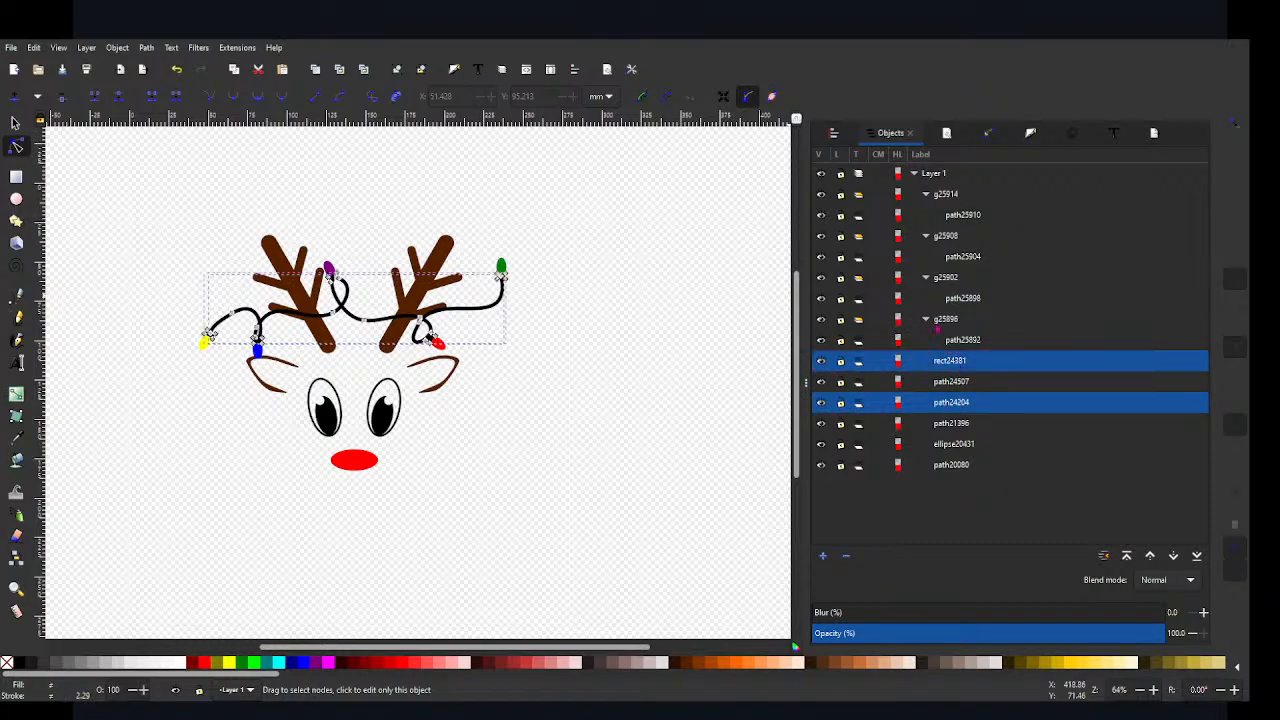
pyautogui.hotkey('ctrl', '+')
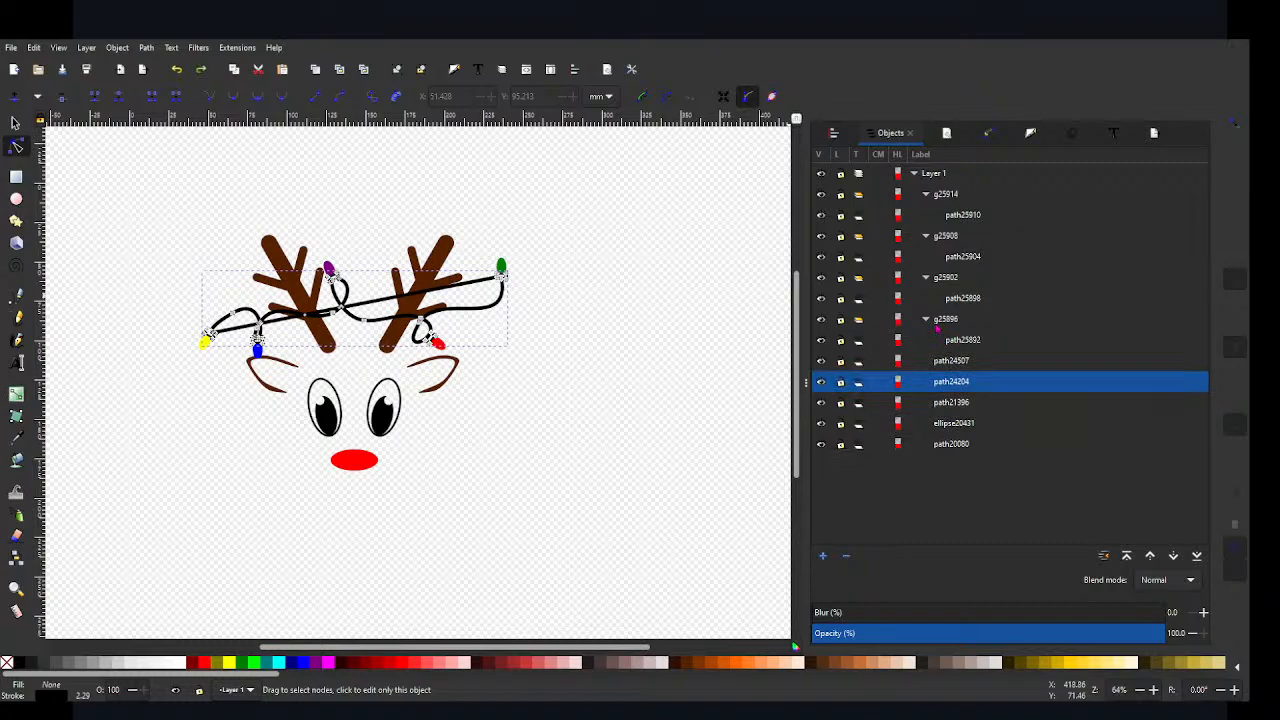
pyautogui.hotkey('ctrl', 'z')
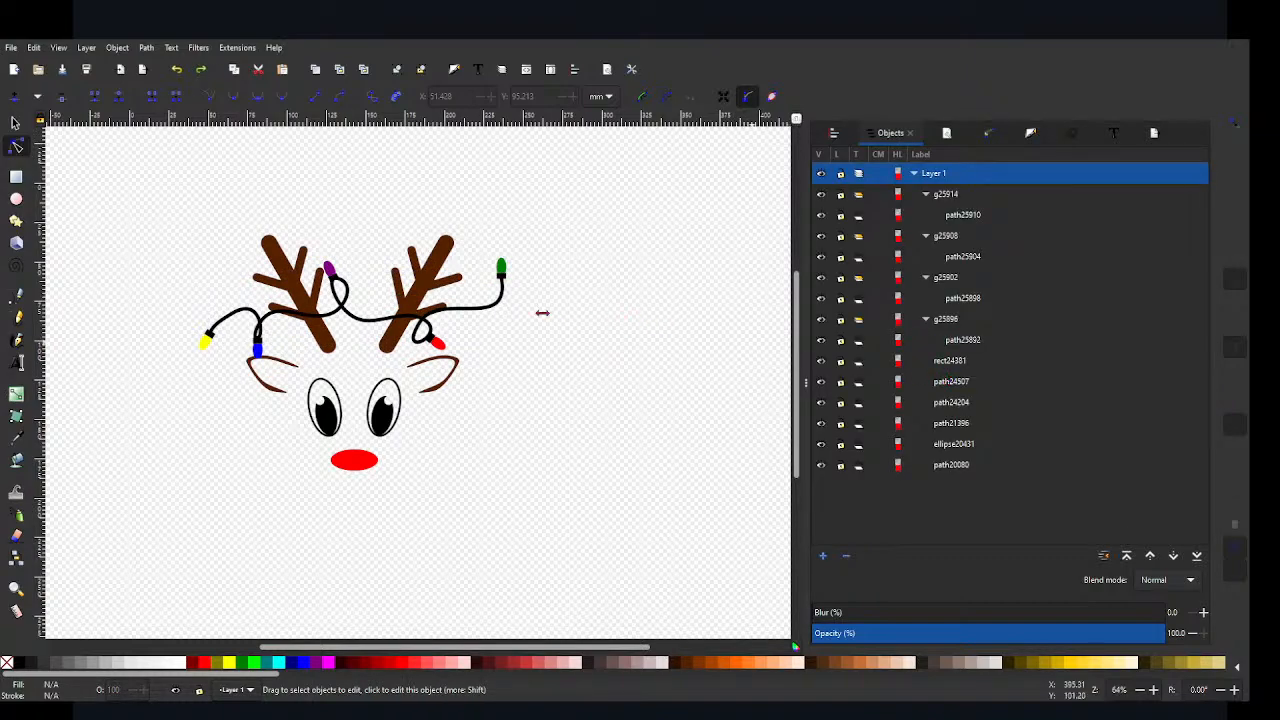
# Step: Convert the wire's stroke to a path and unite it with the combined bulb sockets
pyautogui.click(494, 314)
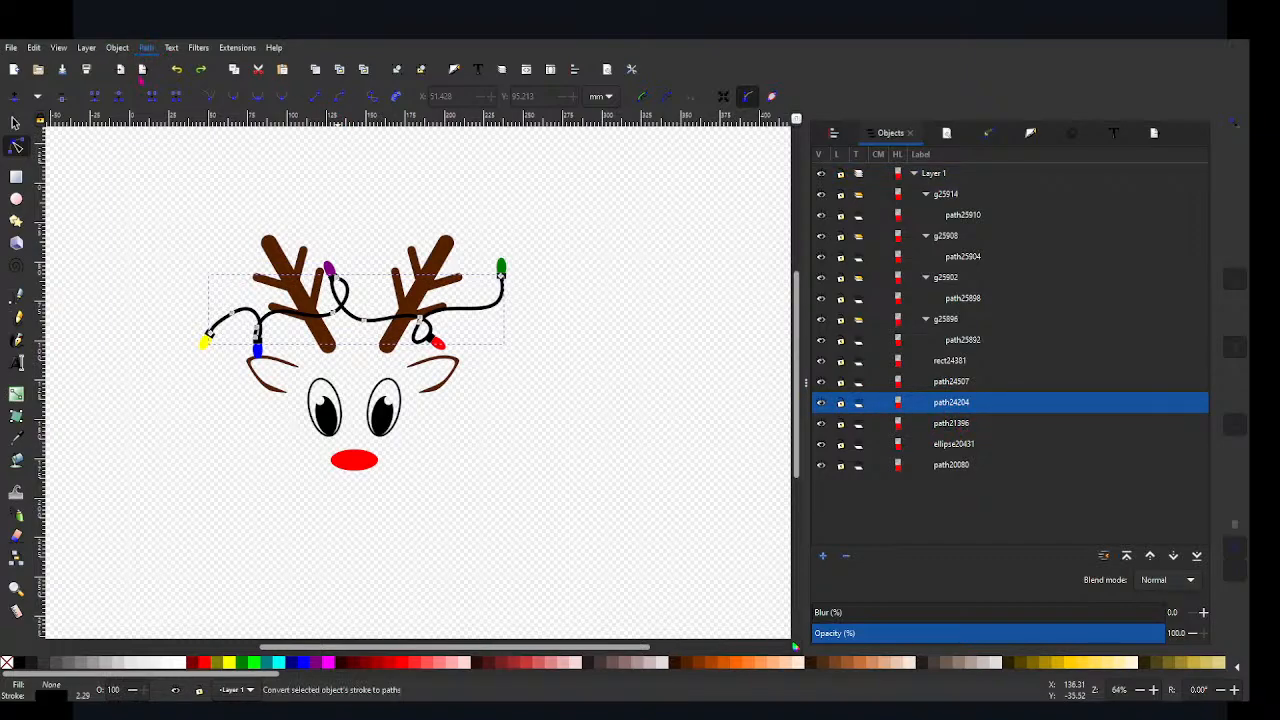
pyautogui.click(748, 96)
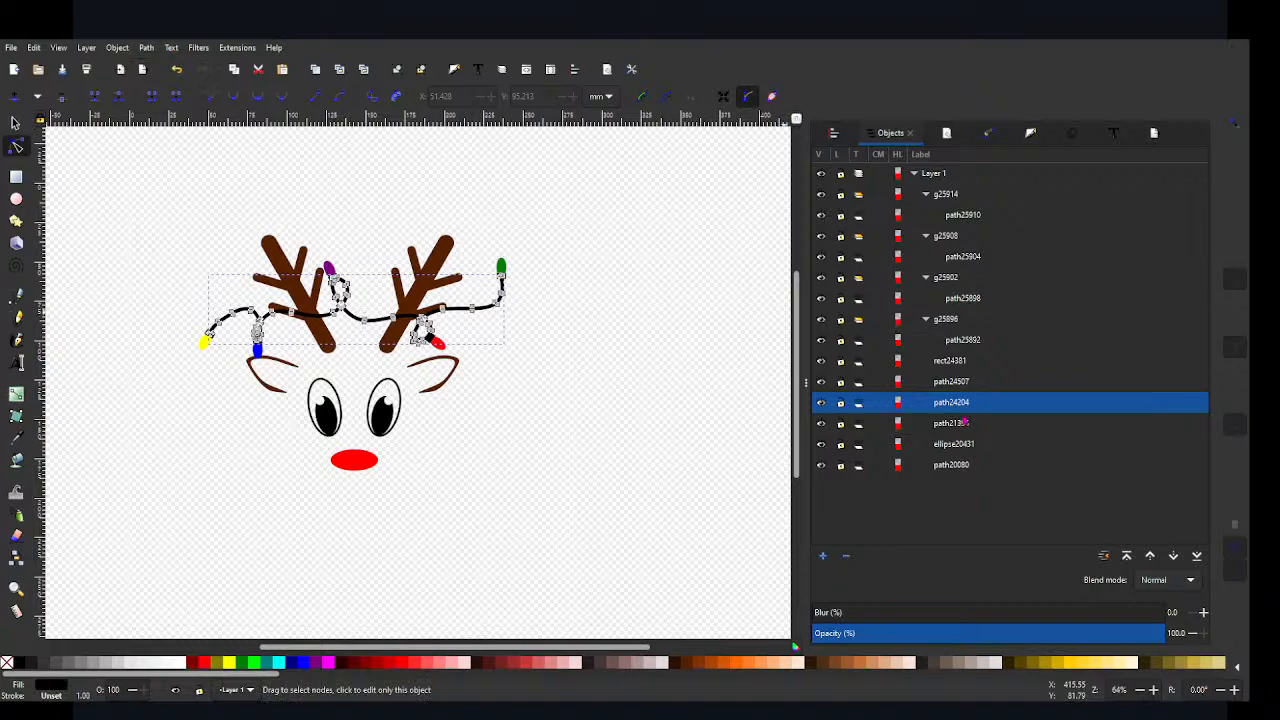
pyautogui.click(948, 360)
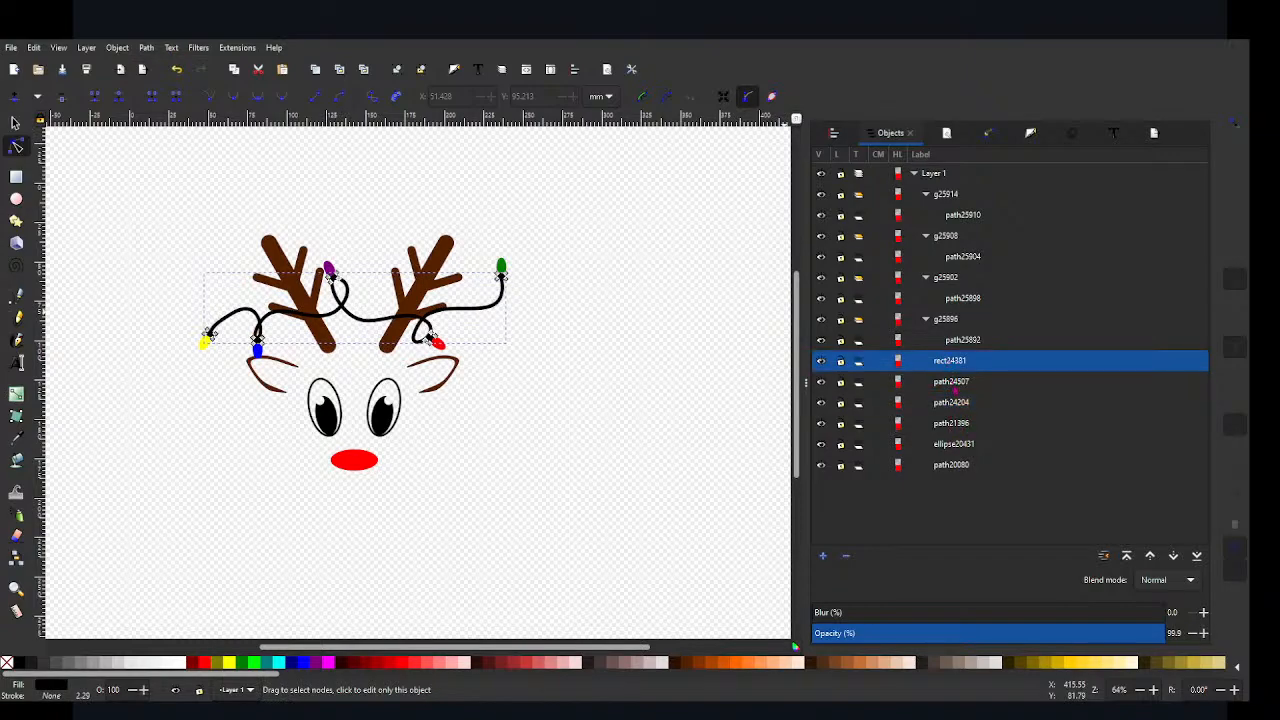
pyautogui.keyDown('ctrl'); pyautogui.click(955, 404); pyautogui.keyUp('ctrl')
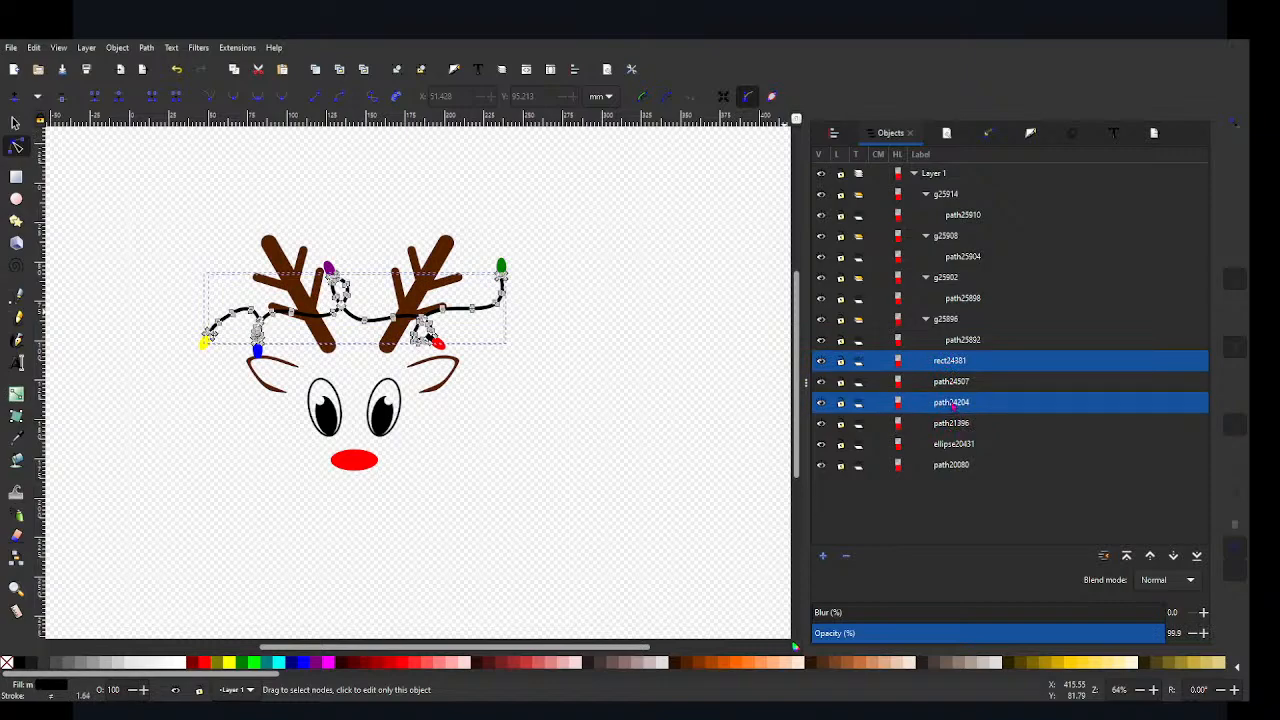
pyautogui.hotkey('ctrl', '+')
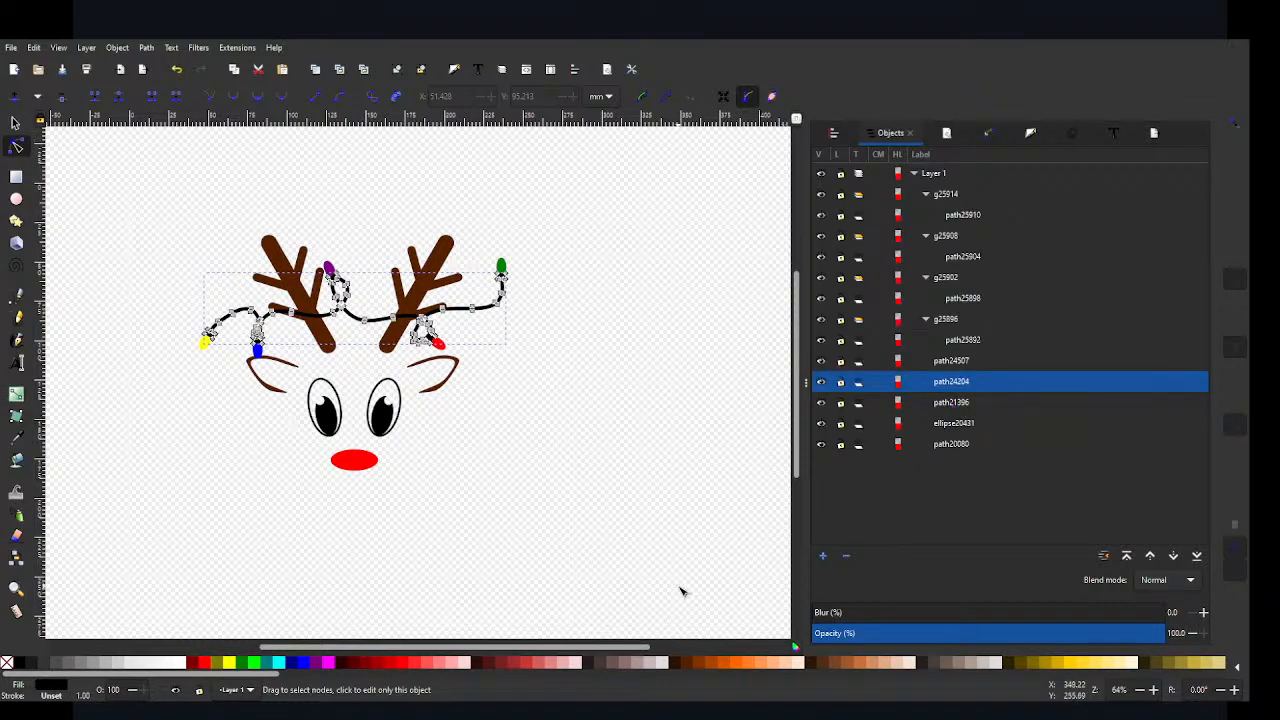
pyautogui.click(680, 592)
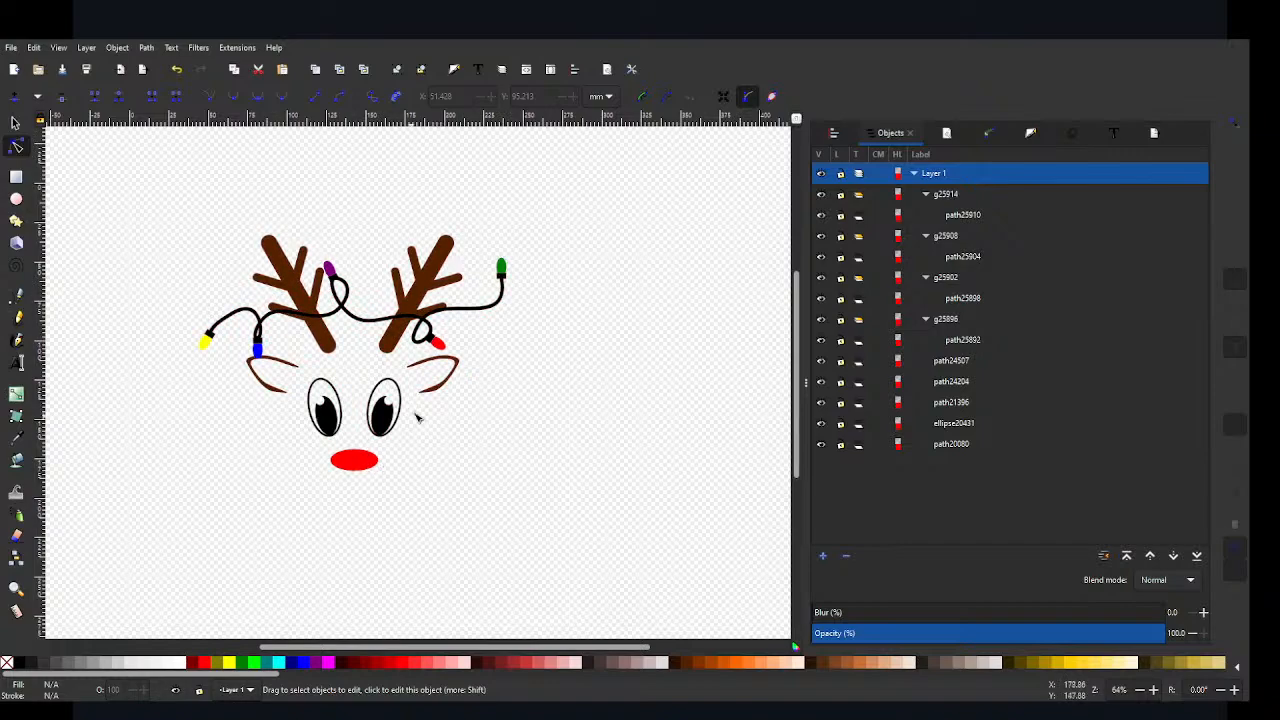
# Step: Ungroup the yellow, purple, red and green bulbs so that each is a plain path in the layer
pyautogui.click(360, 463)
pyautogui.click(436, 342)
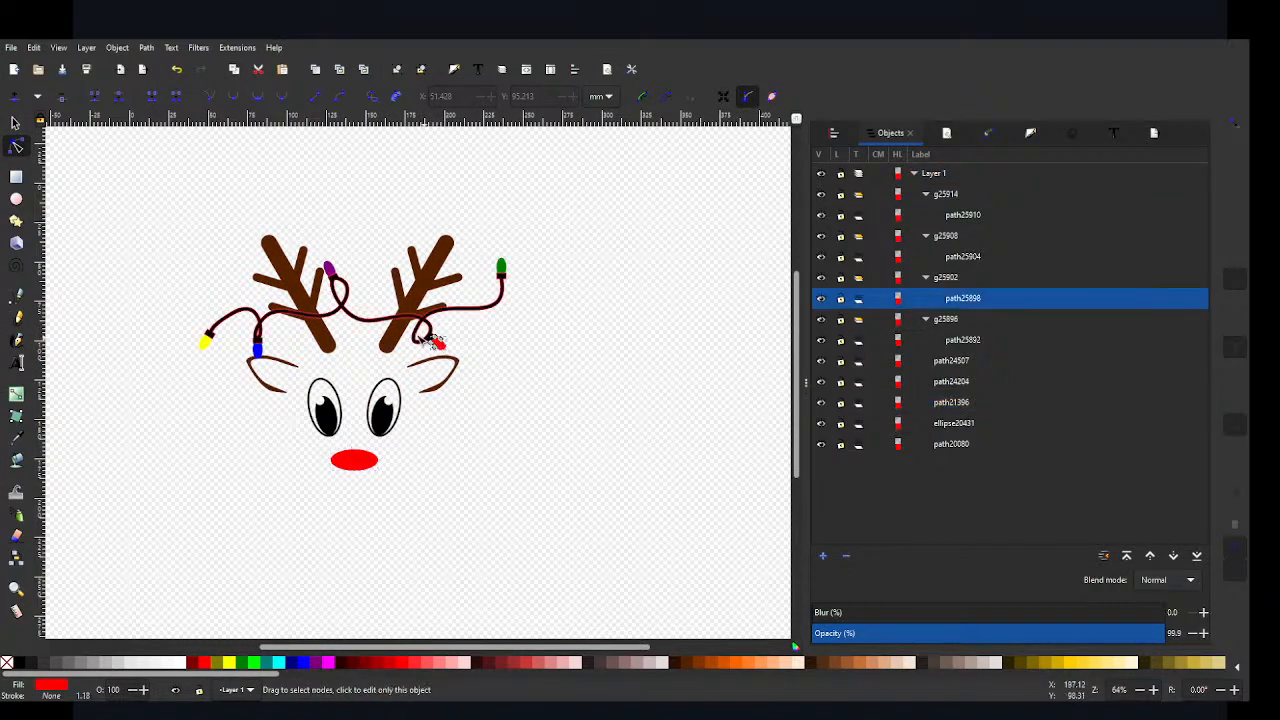
pyautogui.click(332, 272)
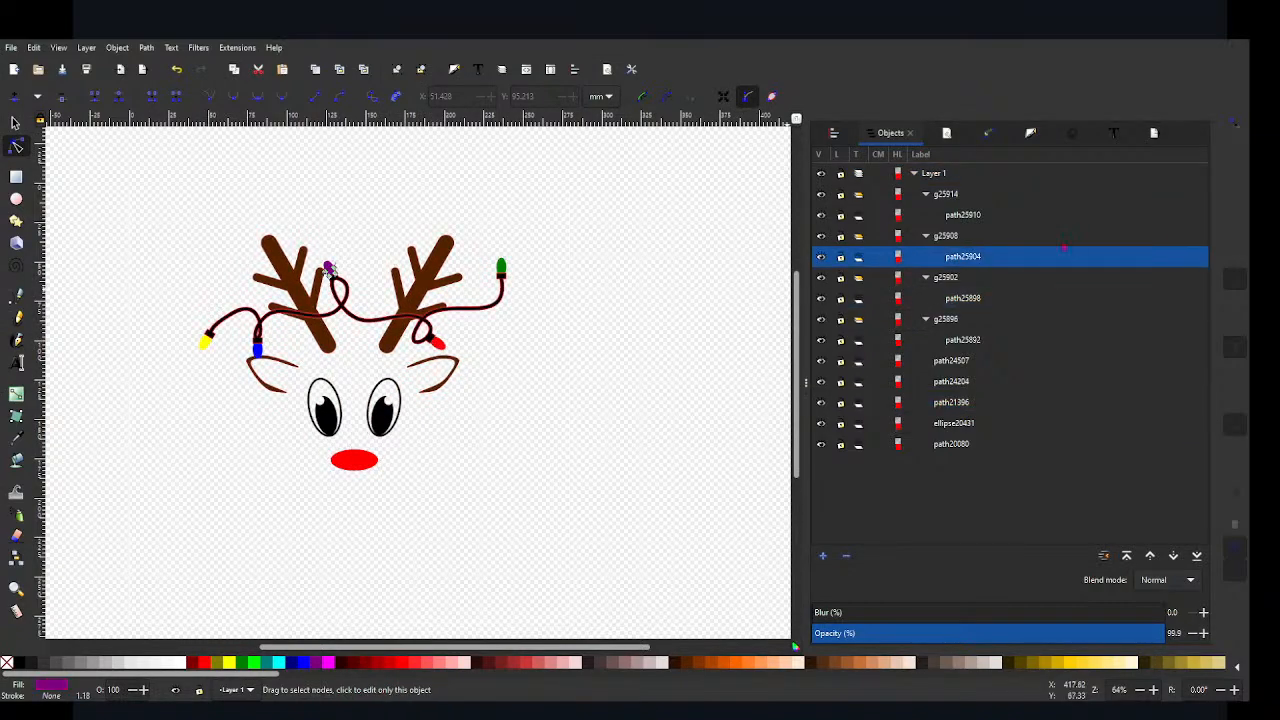
pyautogui.click(942, 180)
pyautogui.click(943, 198)
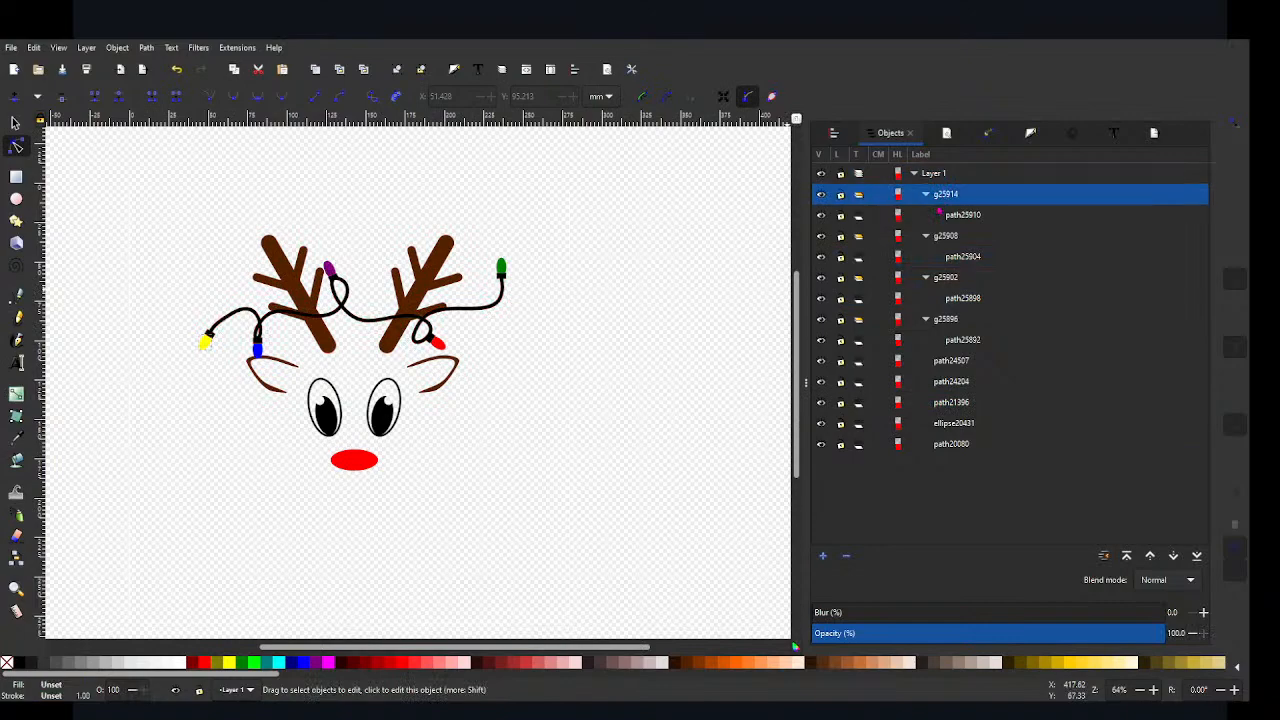
pyautogui.hotkey('ctrl', 'shift', 'g')
pyautogui.click(944, 214)
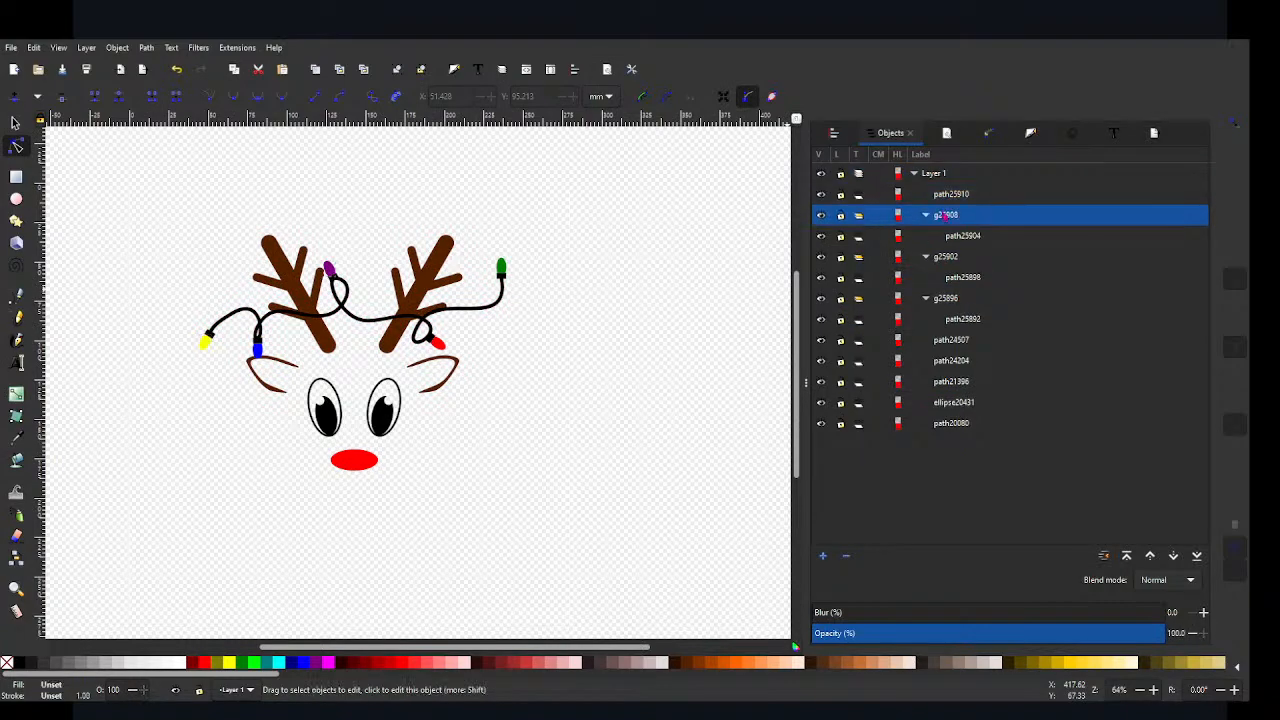
pyautogui.hotkey('ctrl', 'shift', 'g')
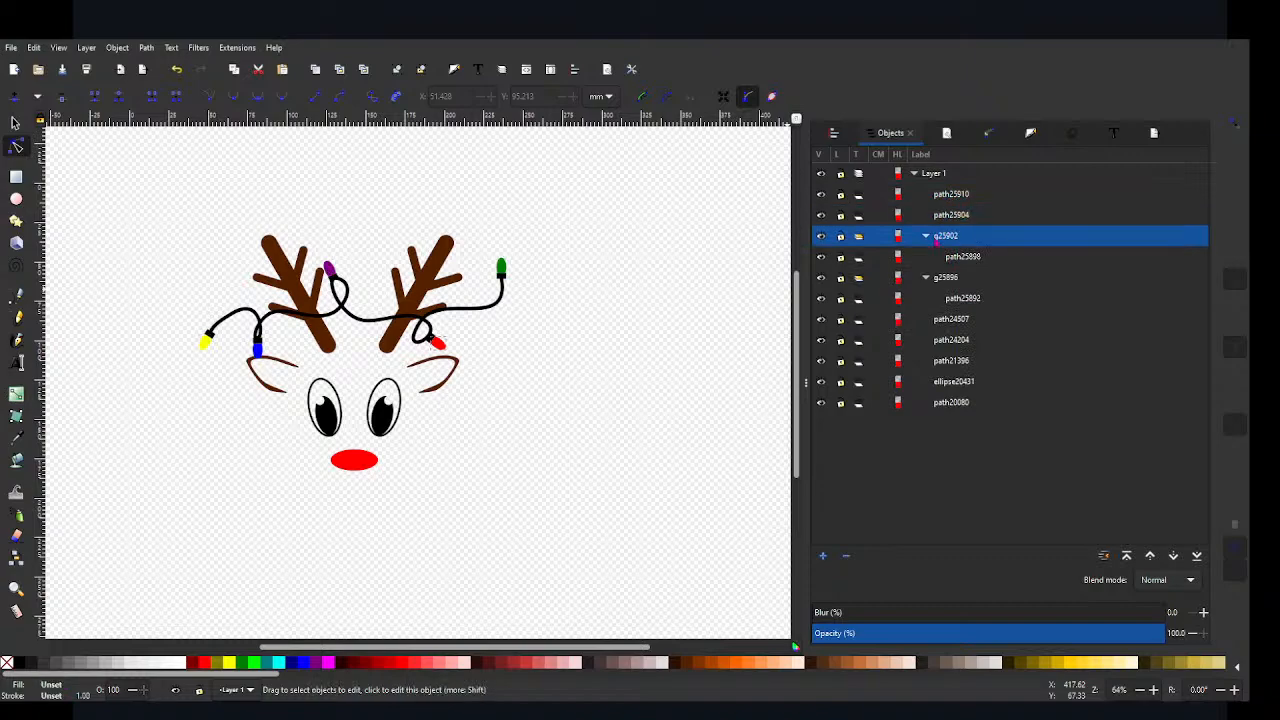
pyautogui.click(945, 236)
pyautogui.hotkey('ctrl', 'shift', 'g')
pyautogui.click(940, 258)
pyautogui.hotkey('ctrl', 'shift', 'g')
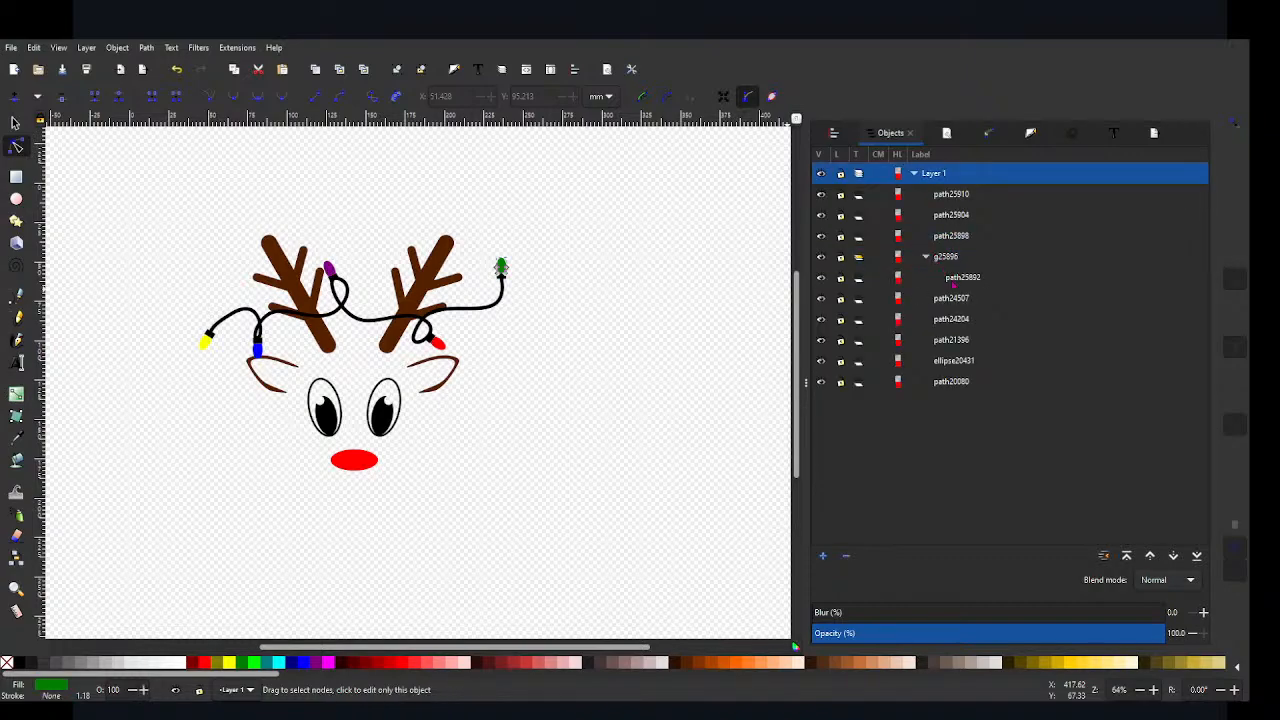
pyautogui.click(945, 257)
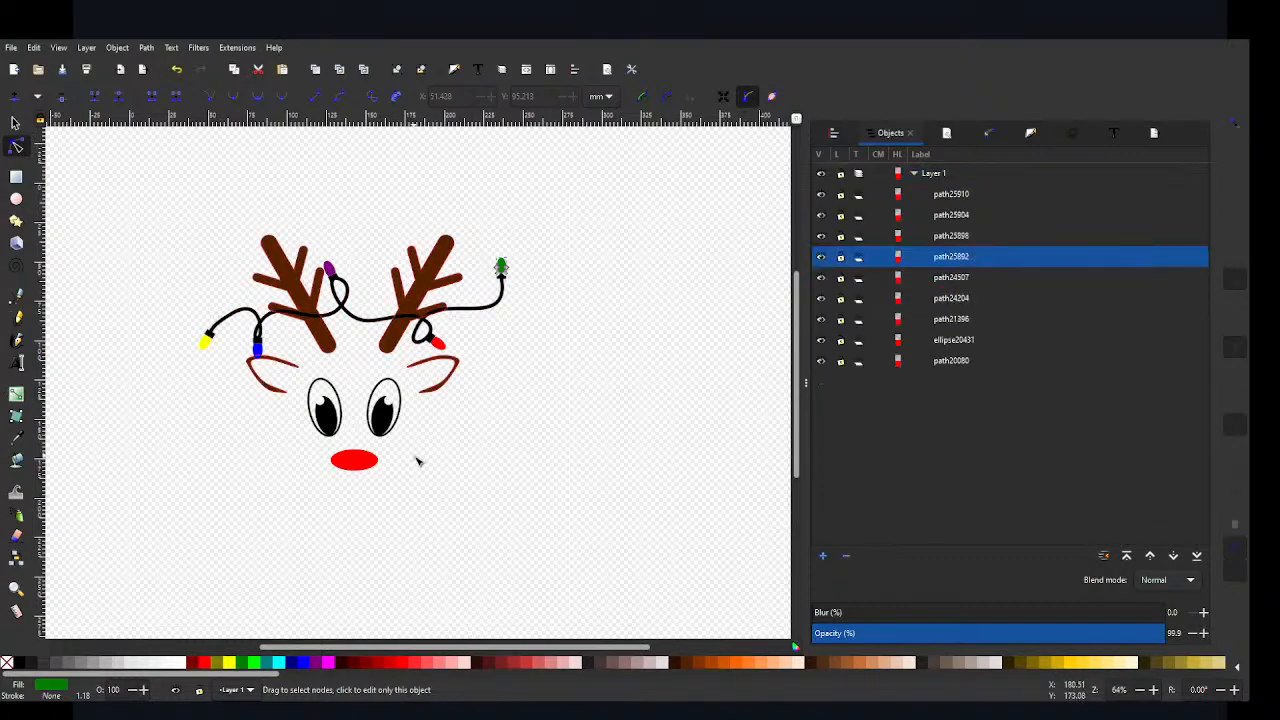
# Step: Check which path forms the eyes, the antlers and ears, each coloured bulb and the nose by selecting them in turn
pyautogui.click(385, 413)
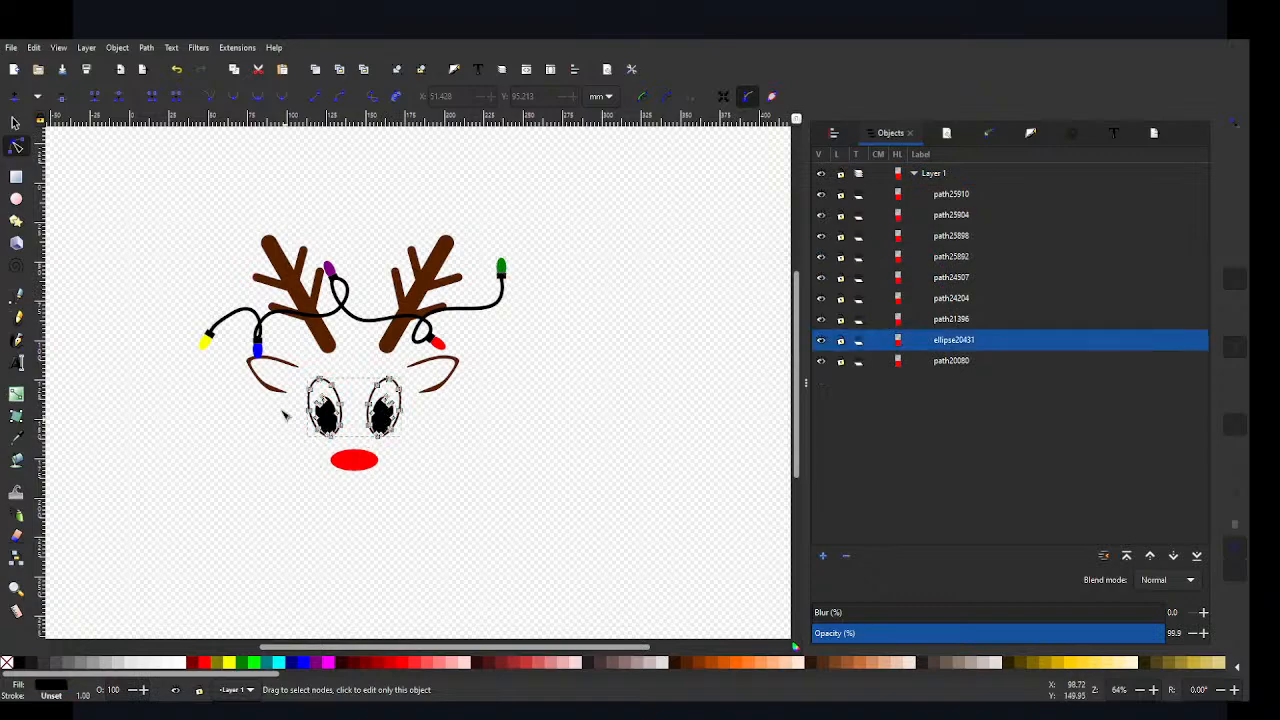
pyautogui.click(325, 345)
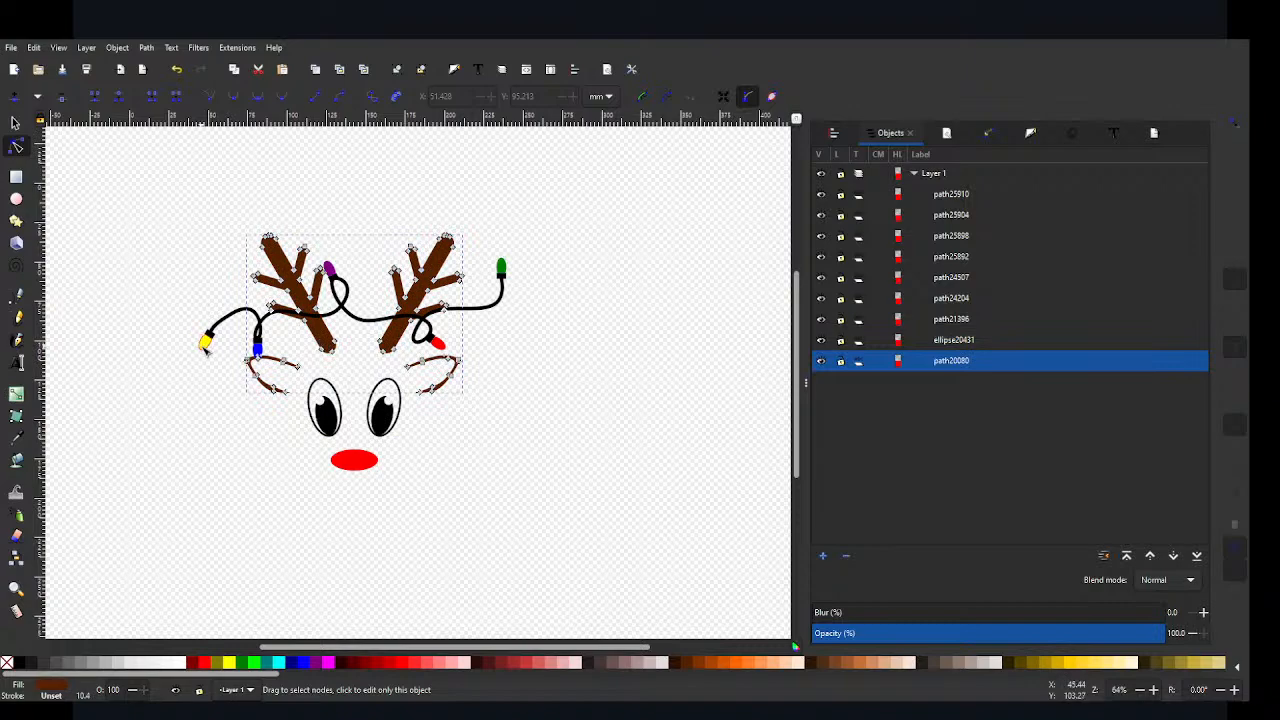
pyautogui.click(205, 340)
pyautogui.click(252, 355)
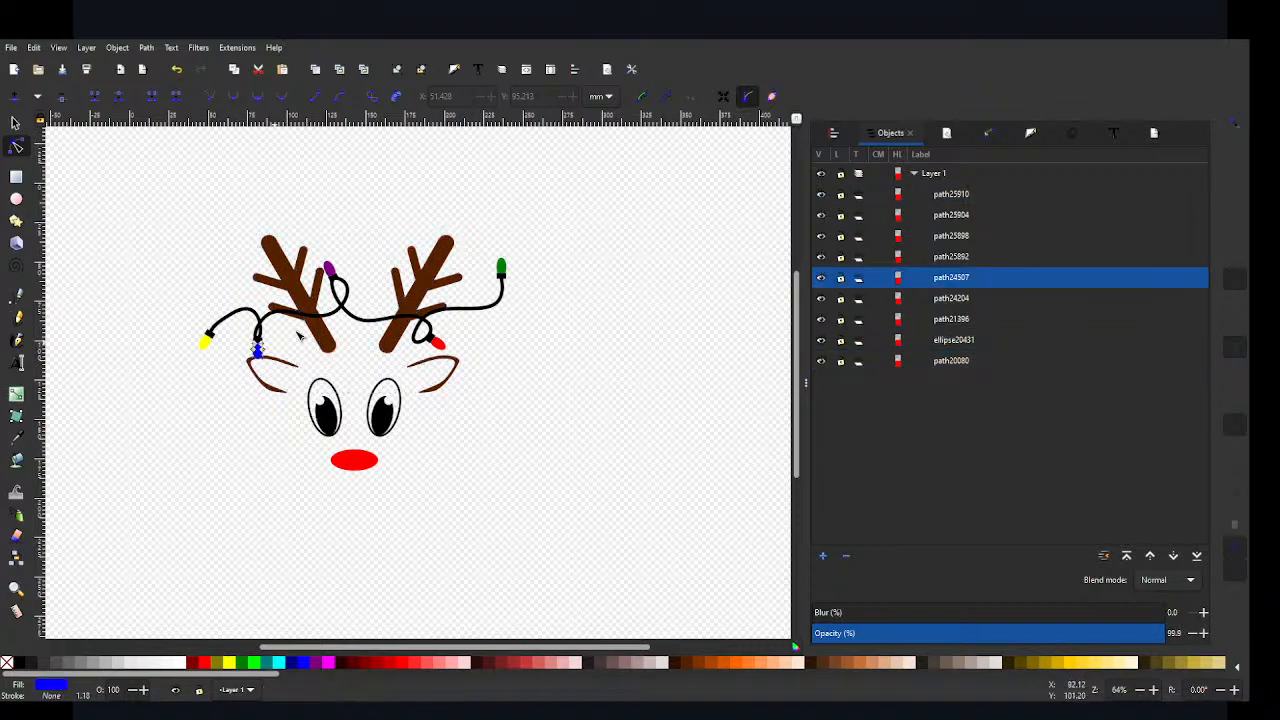
pyautogui.click(328, 268)
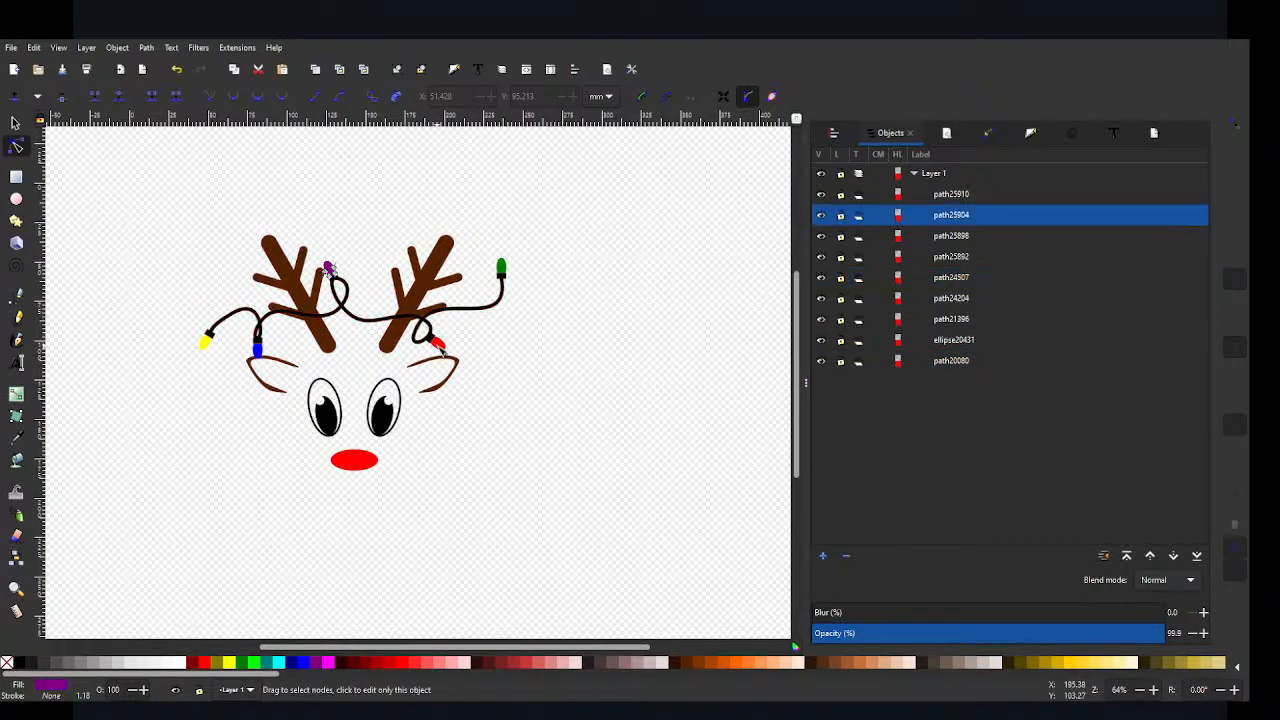
pyautogui.click(432, 338)
pyautogui.click(502, 268)
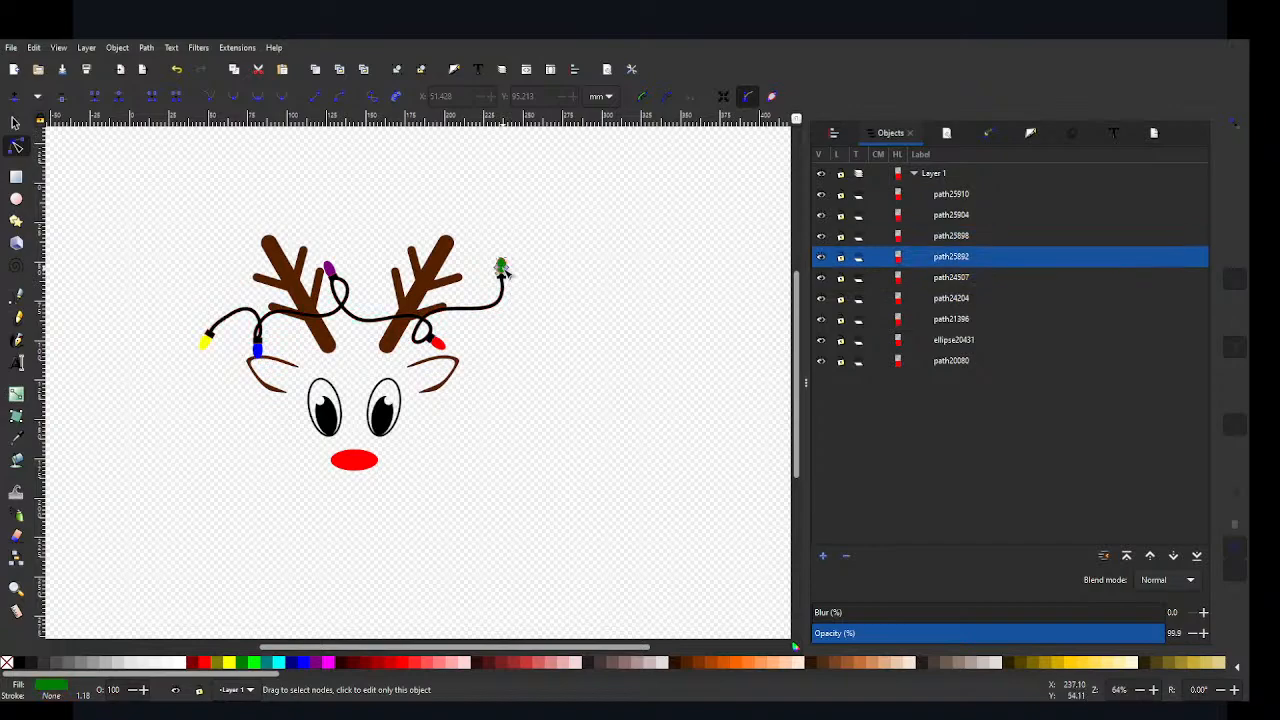
pyautogui.click(356, 458)
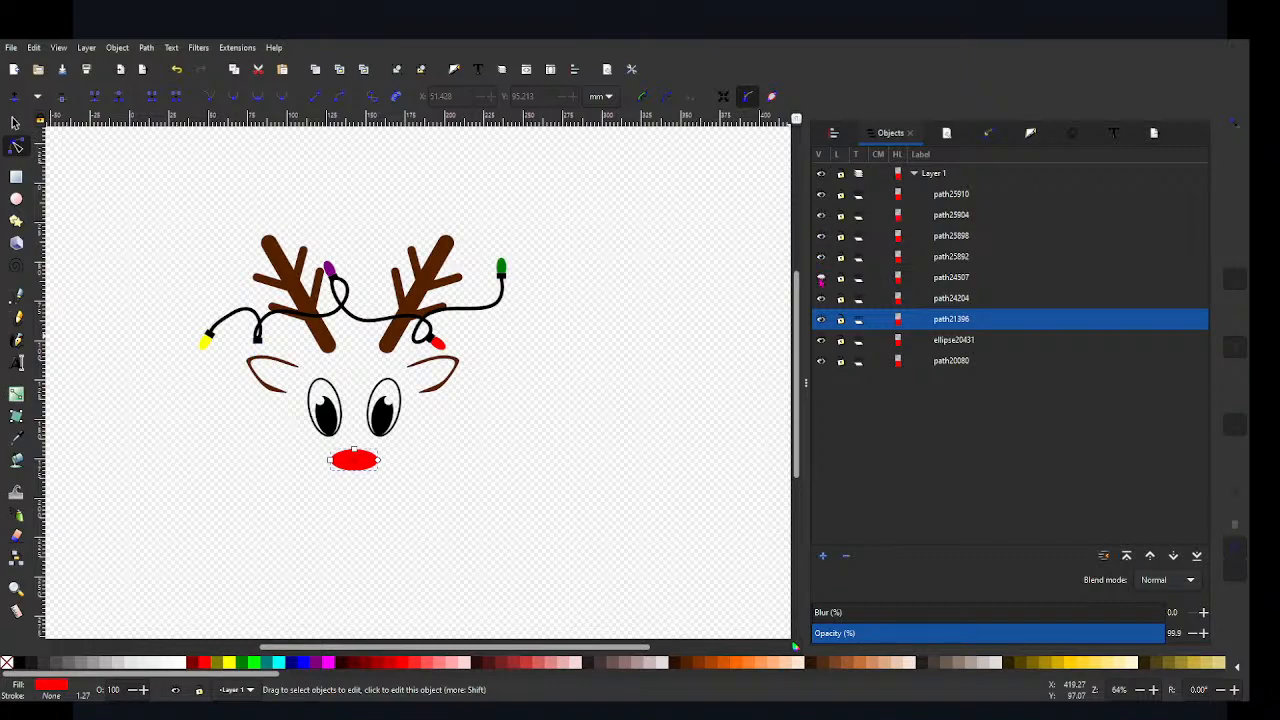
# Step: Check the wire, nose and eyes paths by switching the visibility of each off and on
pyautogui.click(821, 300)
pyautogui.click(821, 300)
pyautogui.click(821, 320)
pyautogui.click(821, 320)
pyautogui.click(821, 341)
pyautogui.click(821, 341)
# Step: Combine the eyes with the black wire-and-sockets path into a single path
pyautogui.click(379, 412)
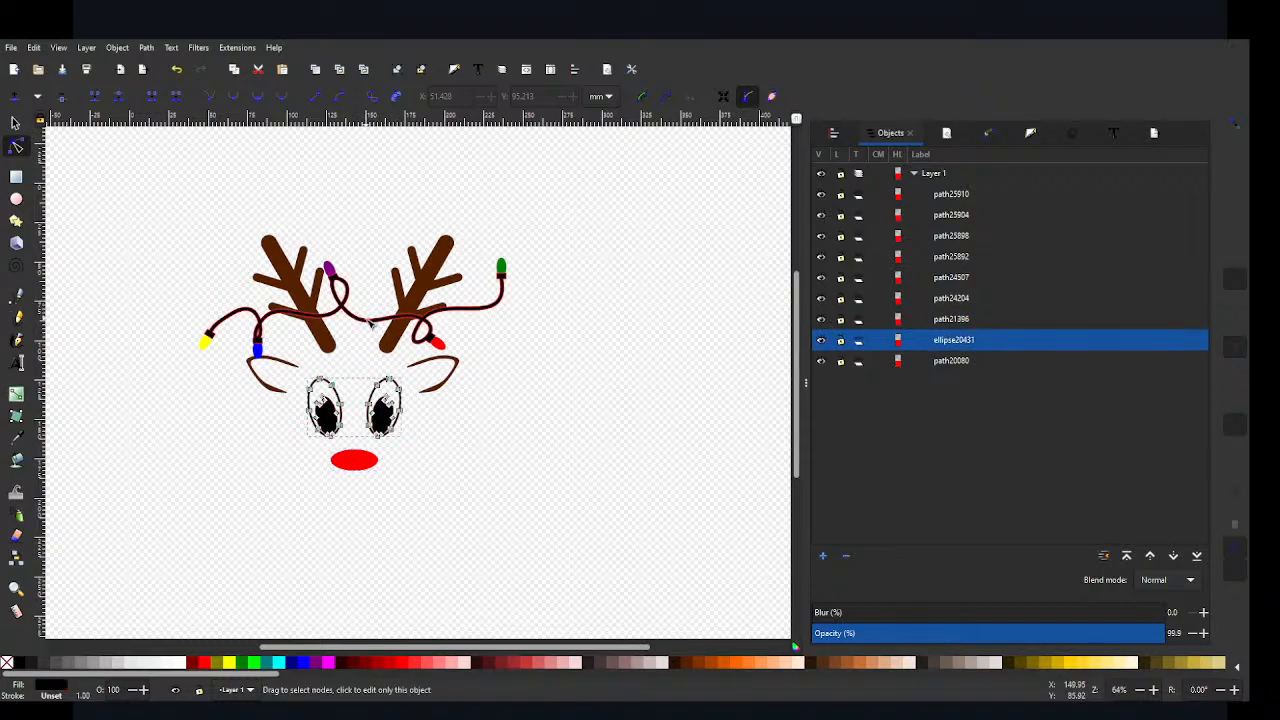
pyautogui.keyDown('shift'); pyautogui.click(370, 318); pyautogui.keyUp('shift')
pyautogui.hotkey('ctrl', 'k')
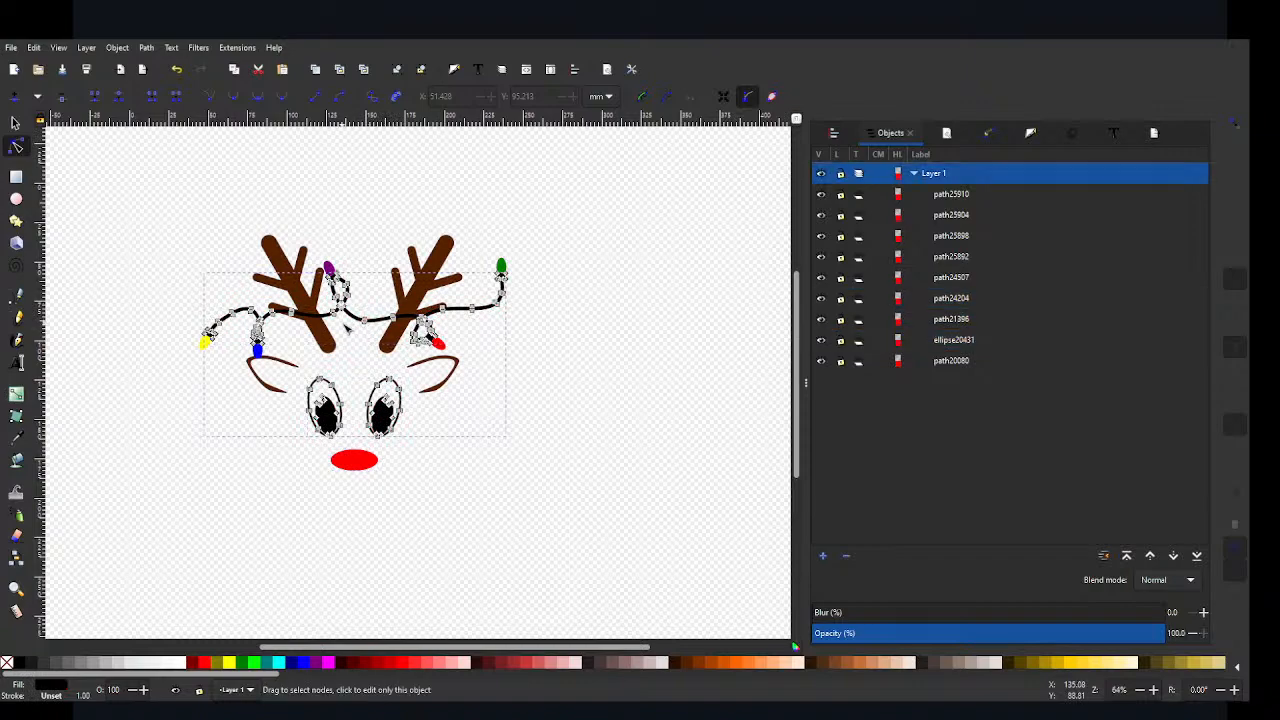
# Step: Check the combined black path and the antler-and-ear path by switching each one's visibility off and on
pyautogui.click(821, 319)
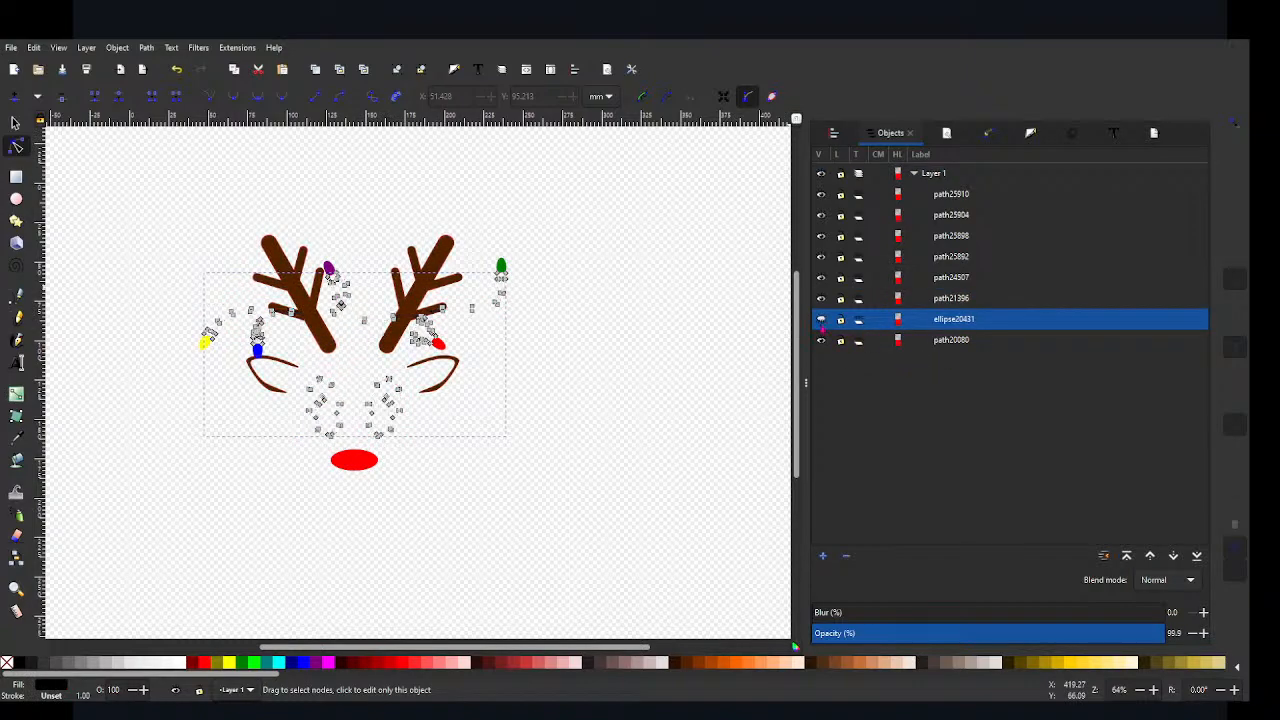
pyautogui.click(821, 319)
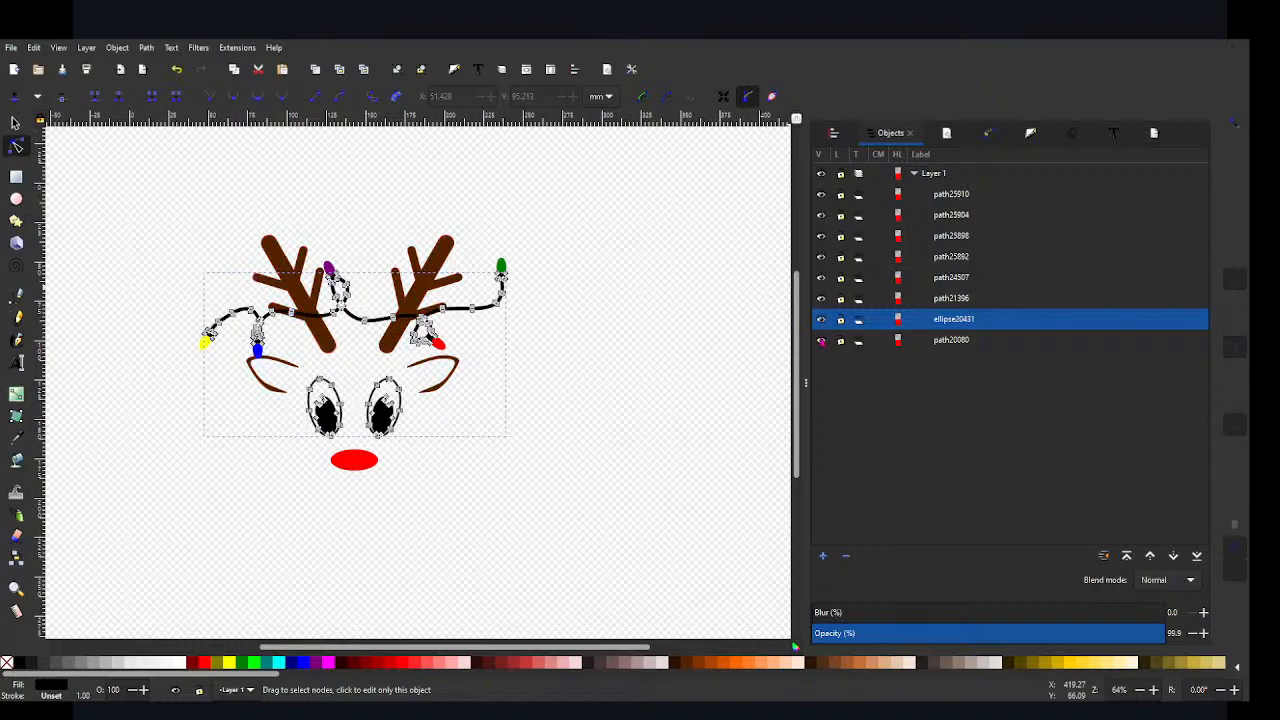
pyautogui.click(821, 340)
pyautogui.click(821, 340)
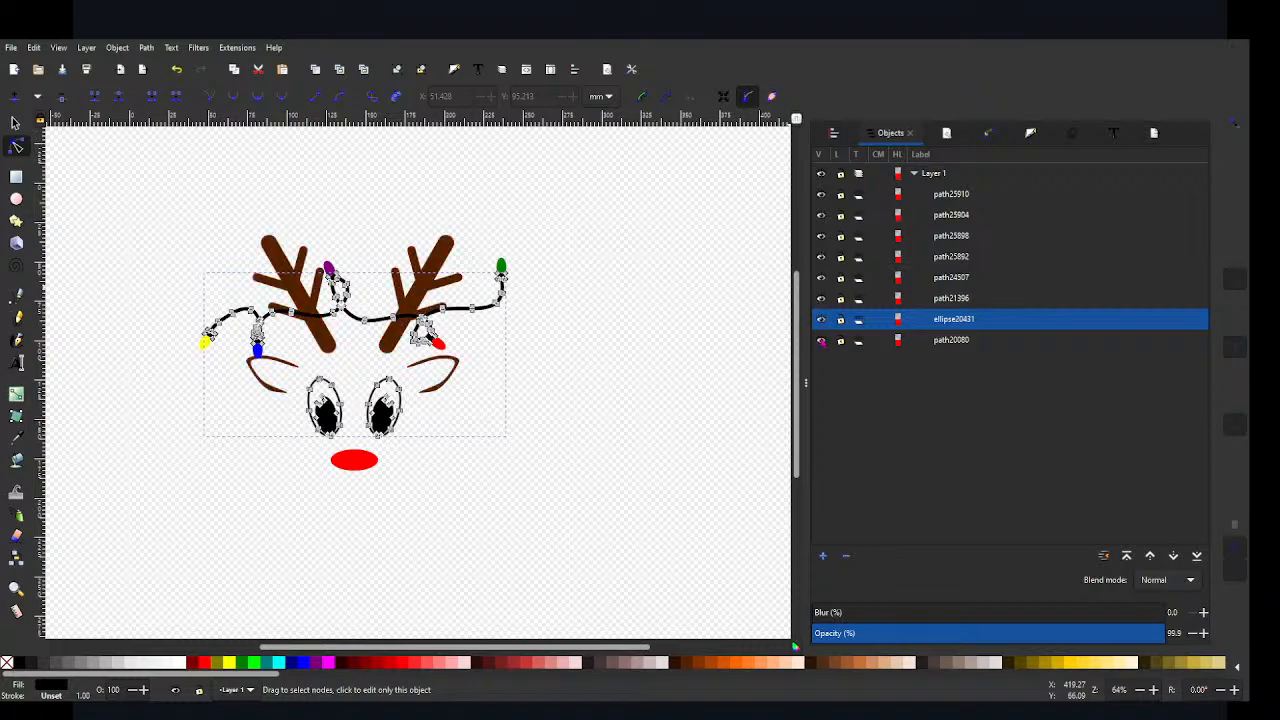
pyautogui.click(548, 598)
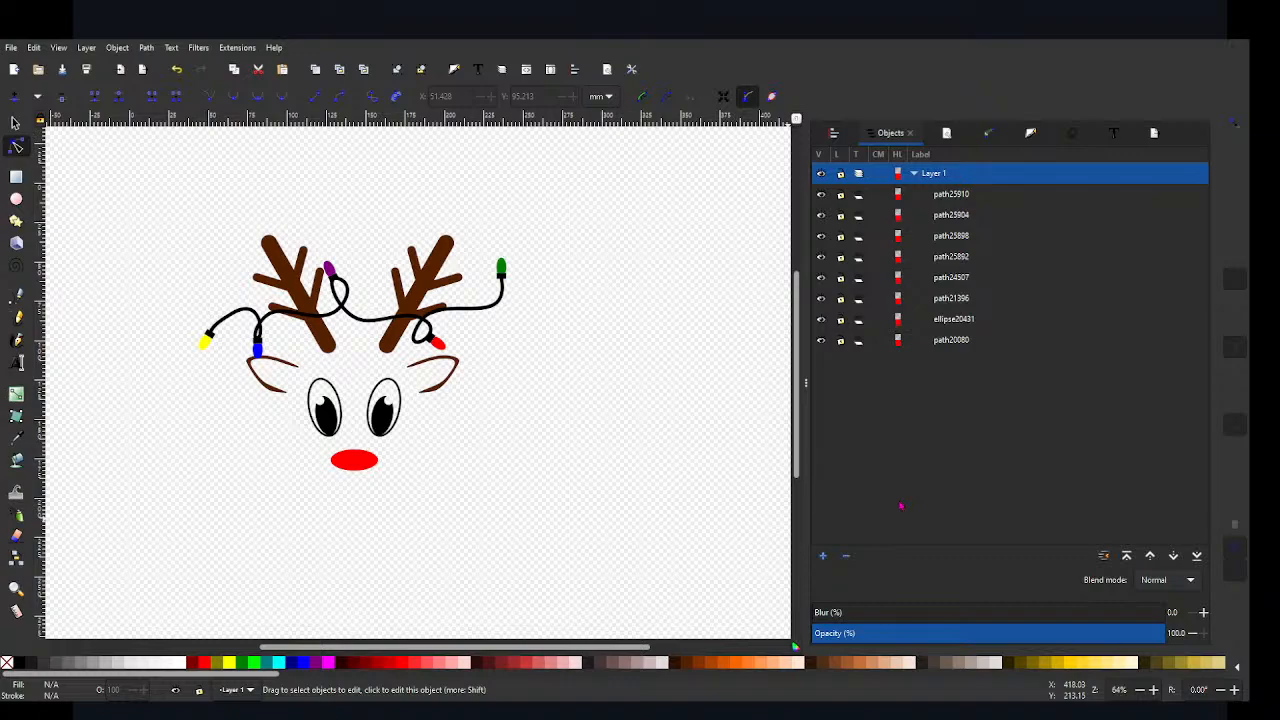
# Step: Review every path in the layer by selecting each in turn, from the yellow bulb to the antlers, and deselect all
pyautogui.click(951, 194)
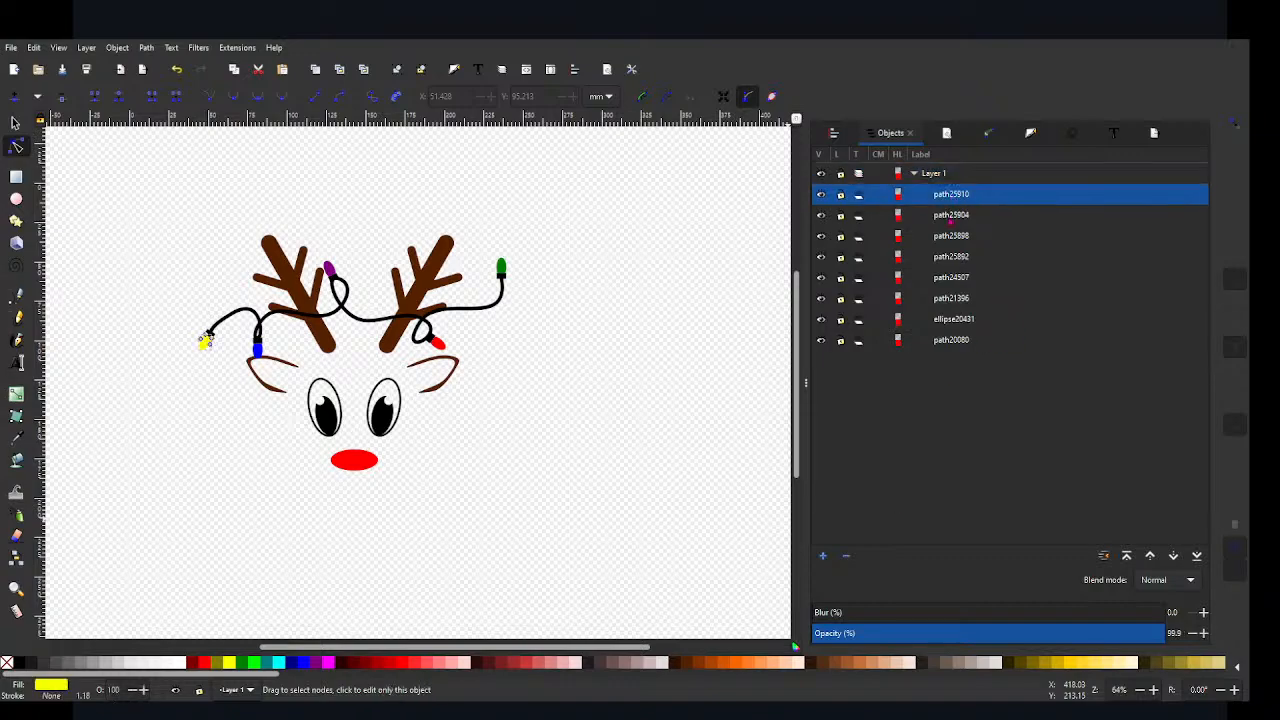
pyautogui.click(951, 214)
pyautogui.click(951, 235)
pyautogui.click(951, 256)
pyautogui.click(951, 277)
pyautogui.click(947, 298)
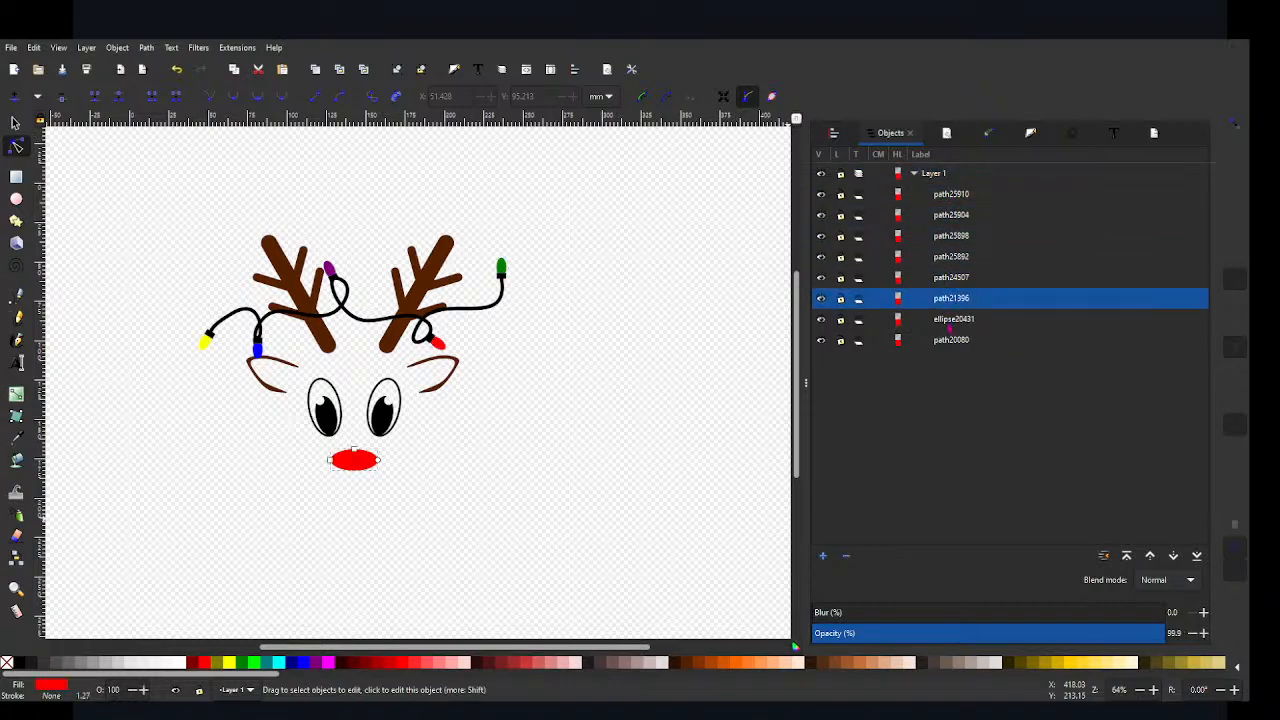
pyautogui.click(951, 319)
pyautogui.click(951, 340)
pyautogui.click(623, 214)
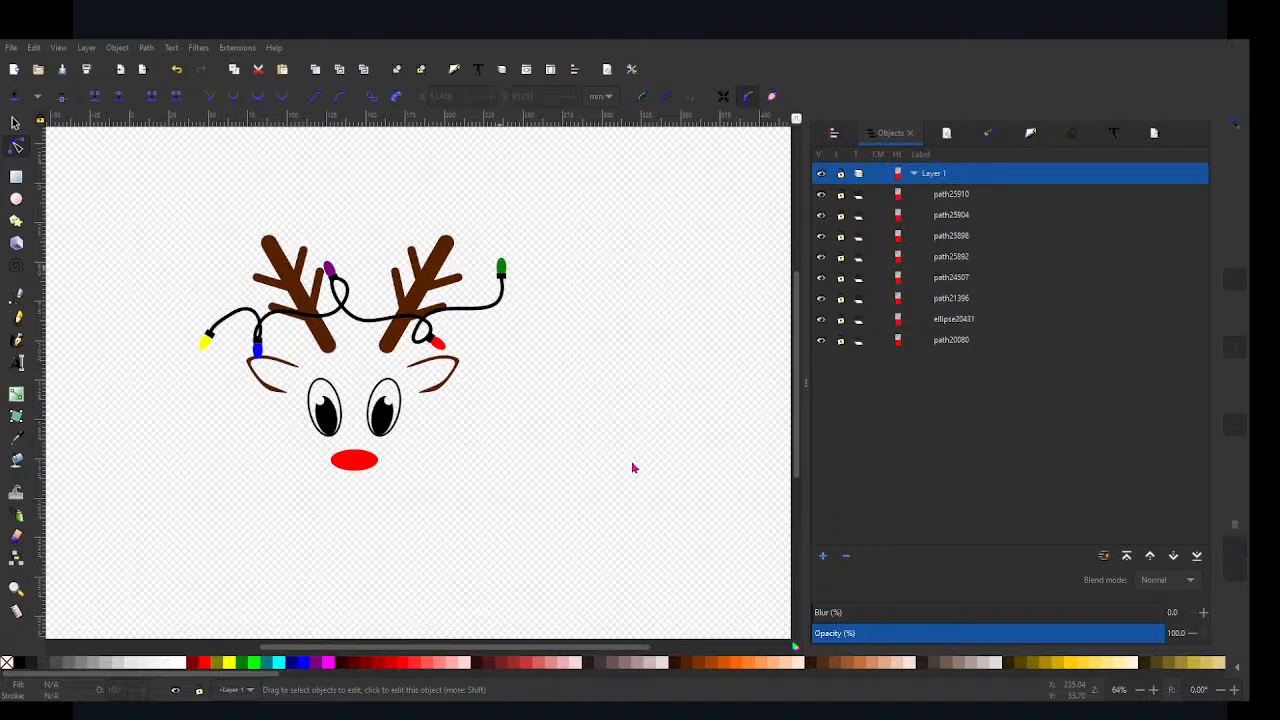
# Step: Show the PNG export settings and set the export area to the page
pyautogui.hotkey('ctrl', 'shift', 'a')
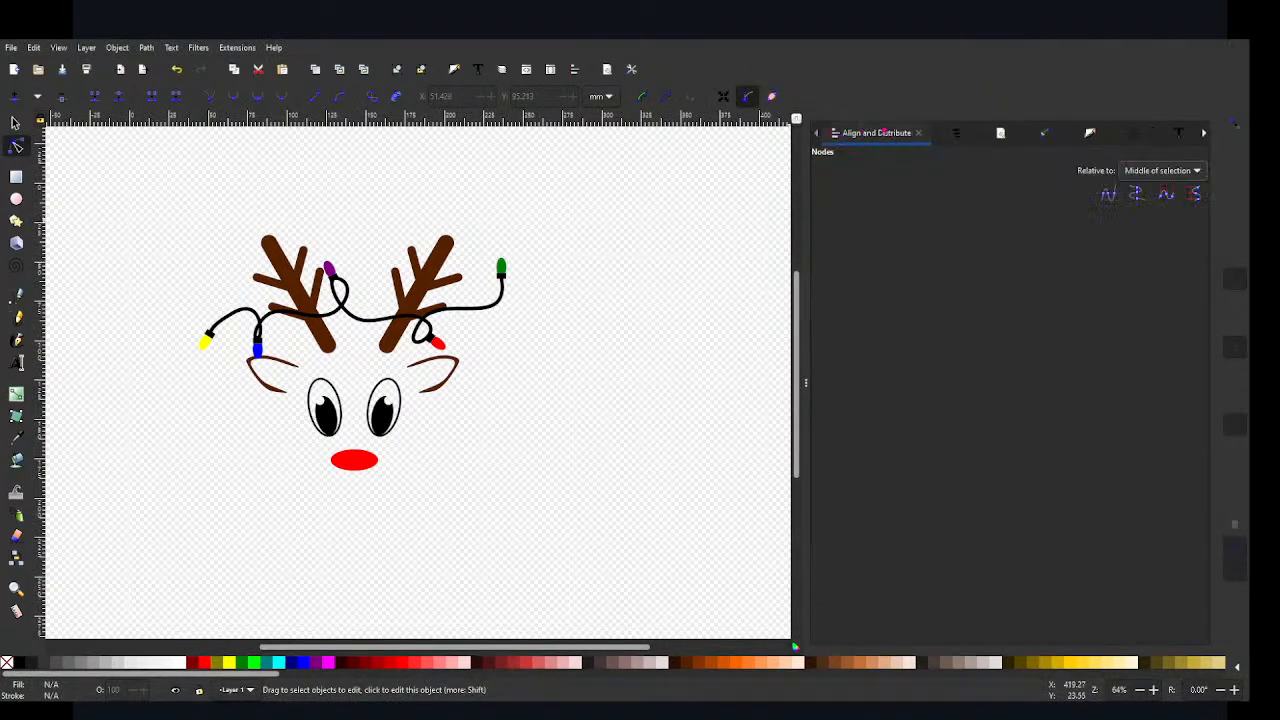
pyautogui.click(1204, 135)
pyautogui.click(1171, 137)
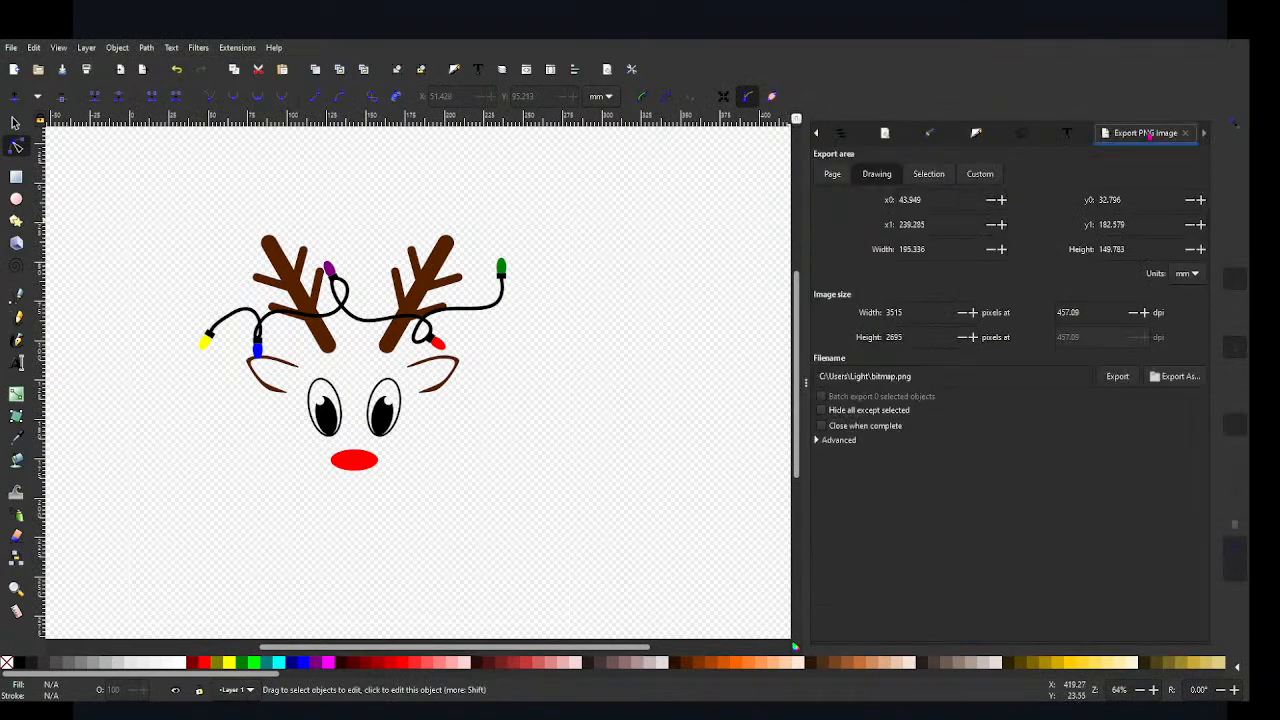
pyautogui.click(832, 174)
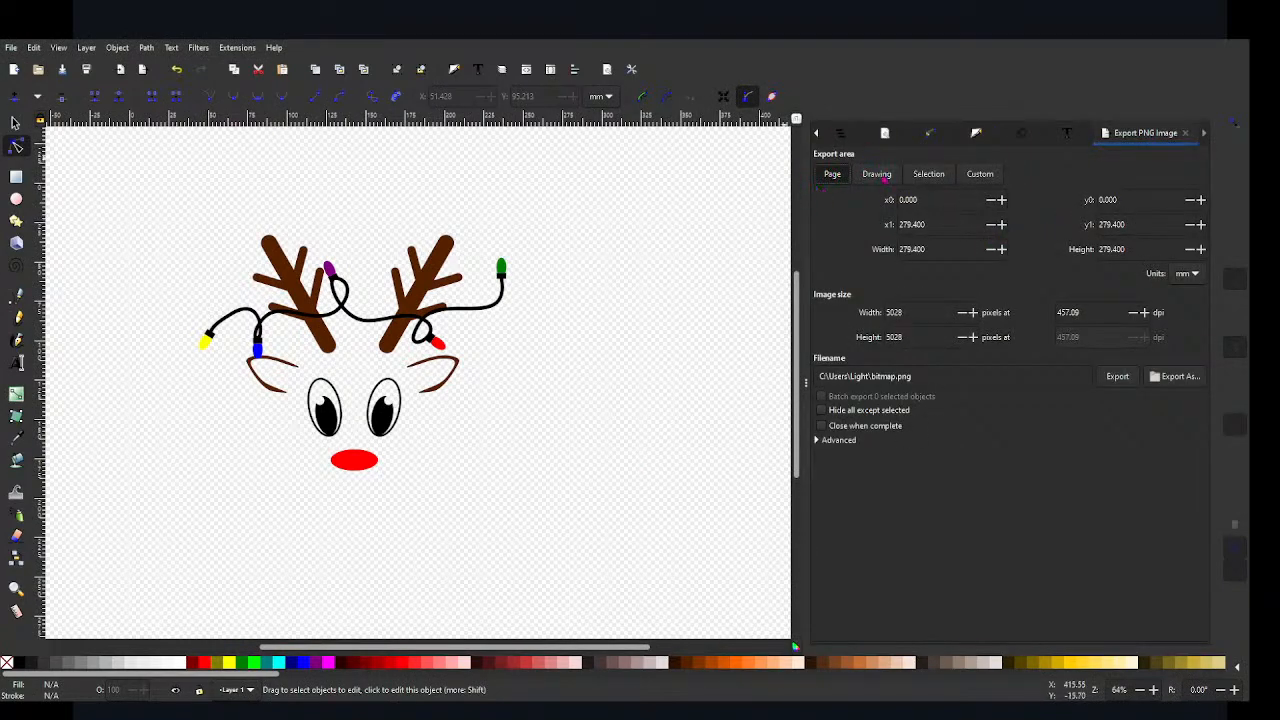
# Step: Save the finished reindeer drawing to a file
pyautogui.click(12, 48)
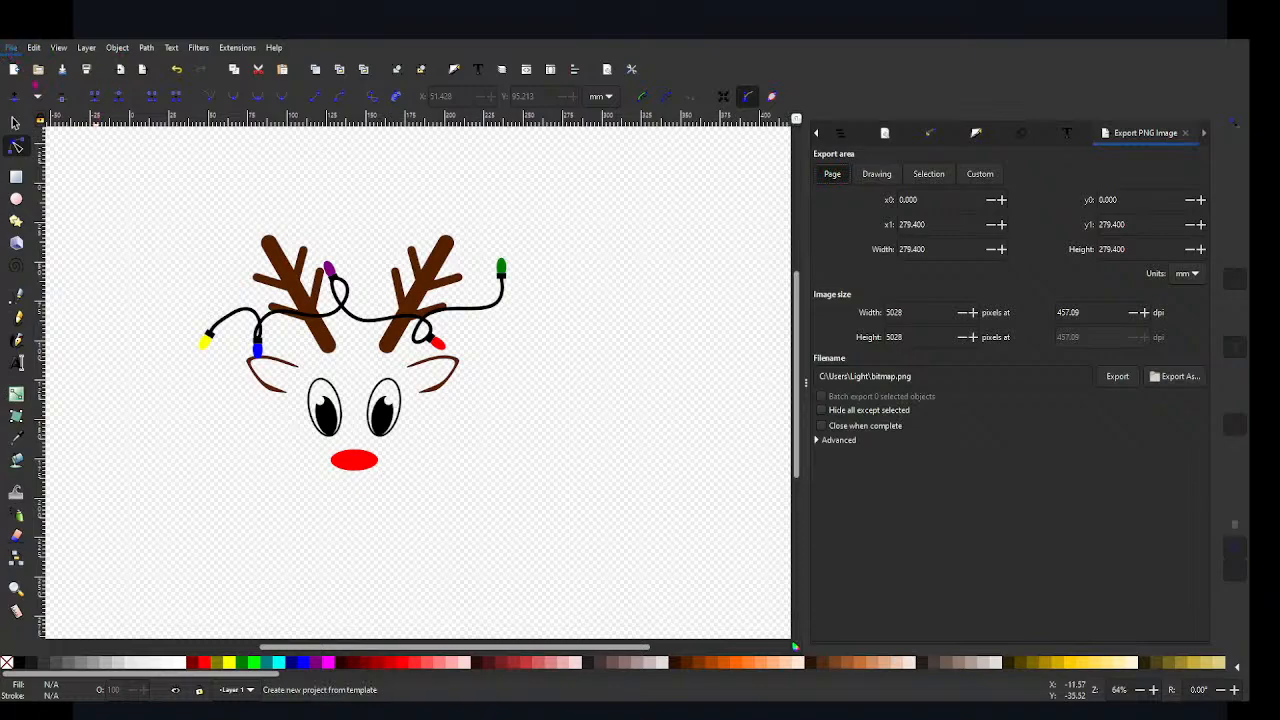
pyautogui.click(48, 163)
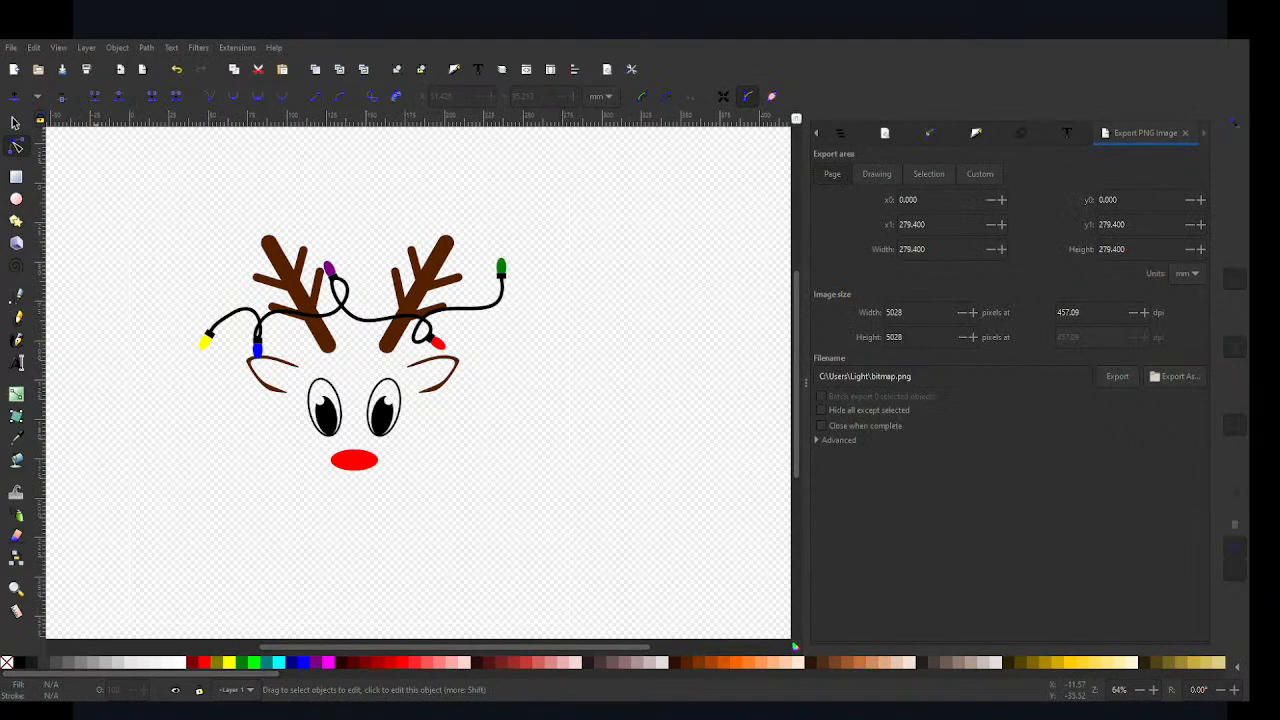
pyautogui.click(430, 414)
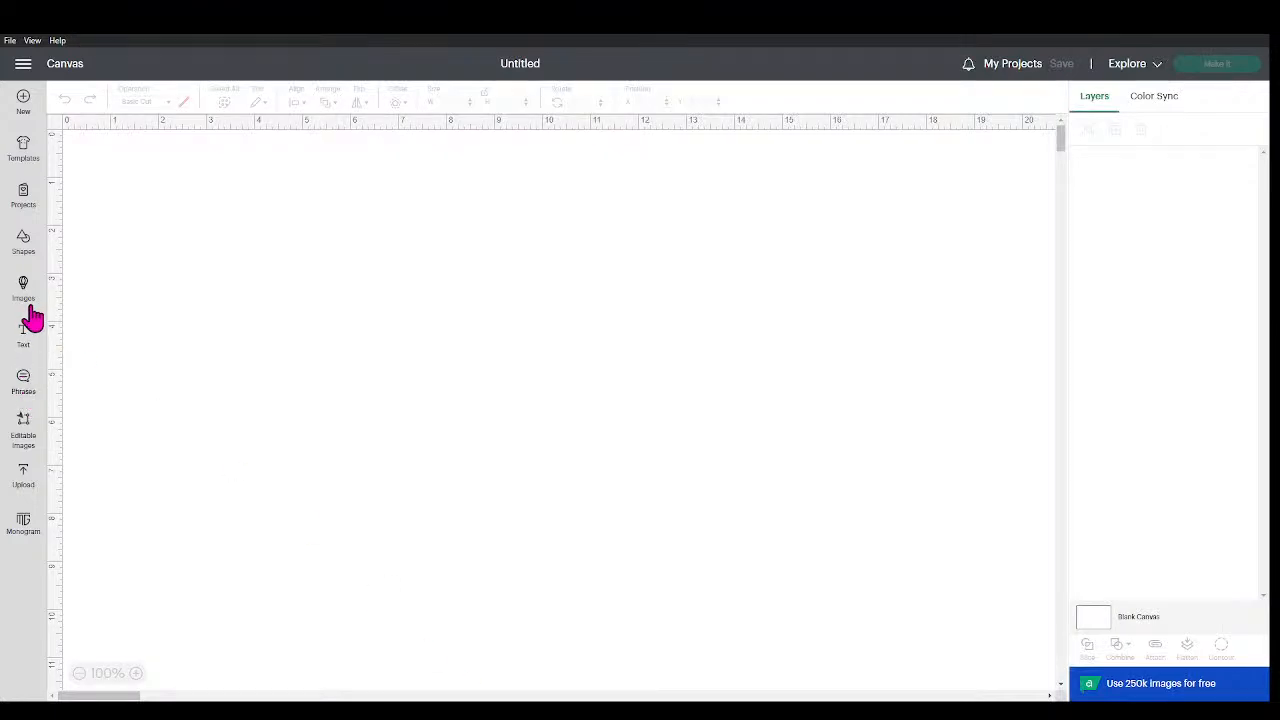
pyautogui.click(24, 474)
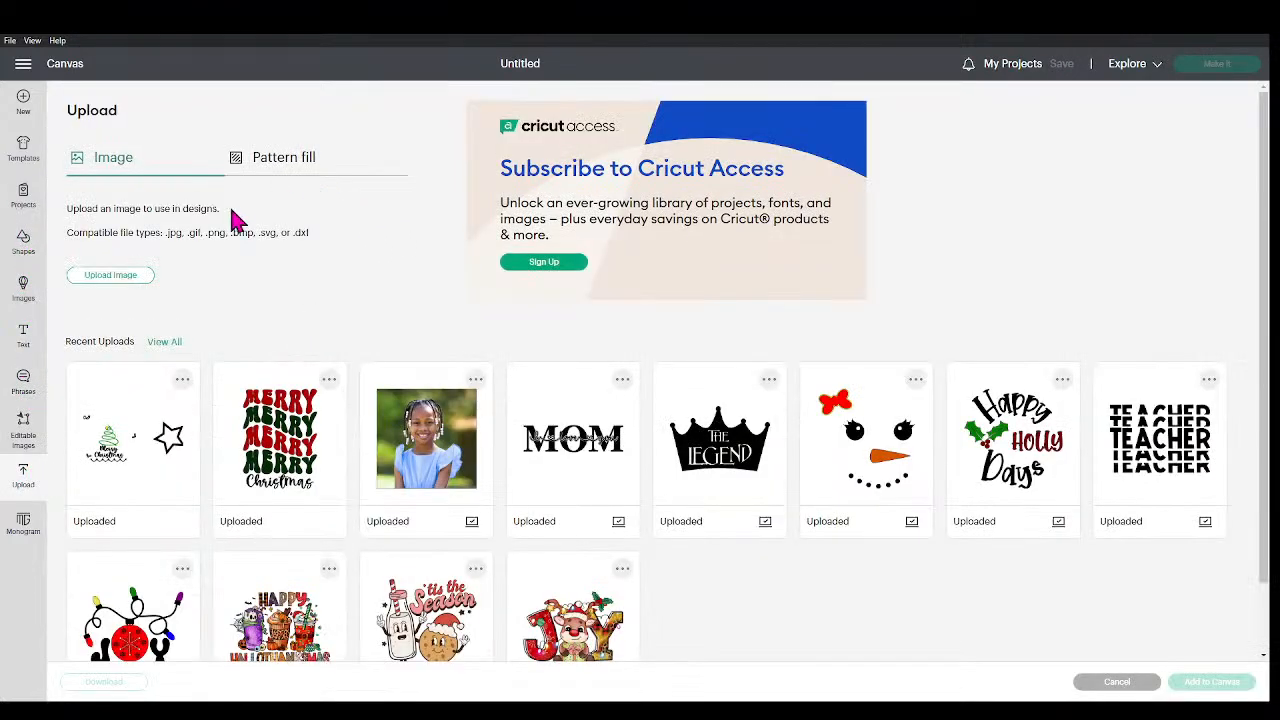
pyautogui.click(126, 280)
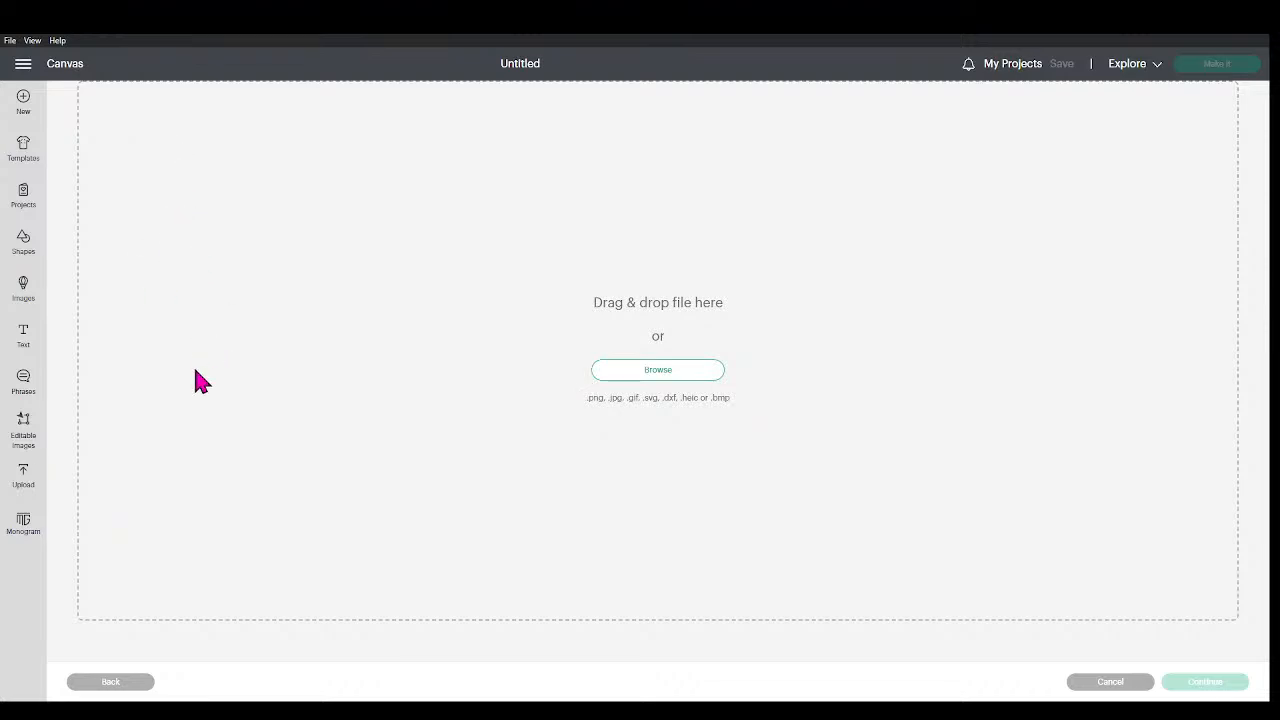
pyautogui.click(512, 374)
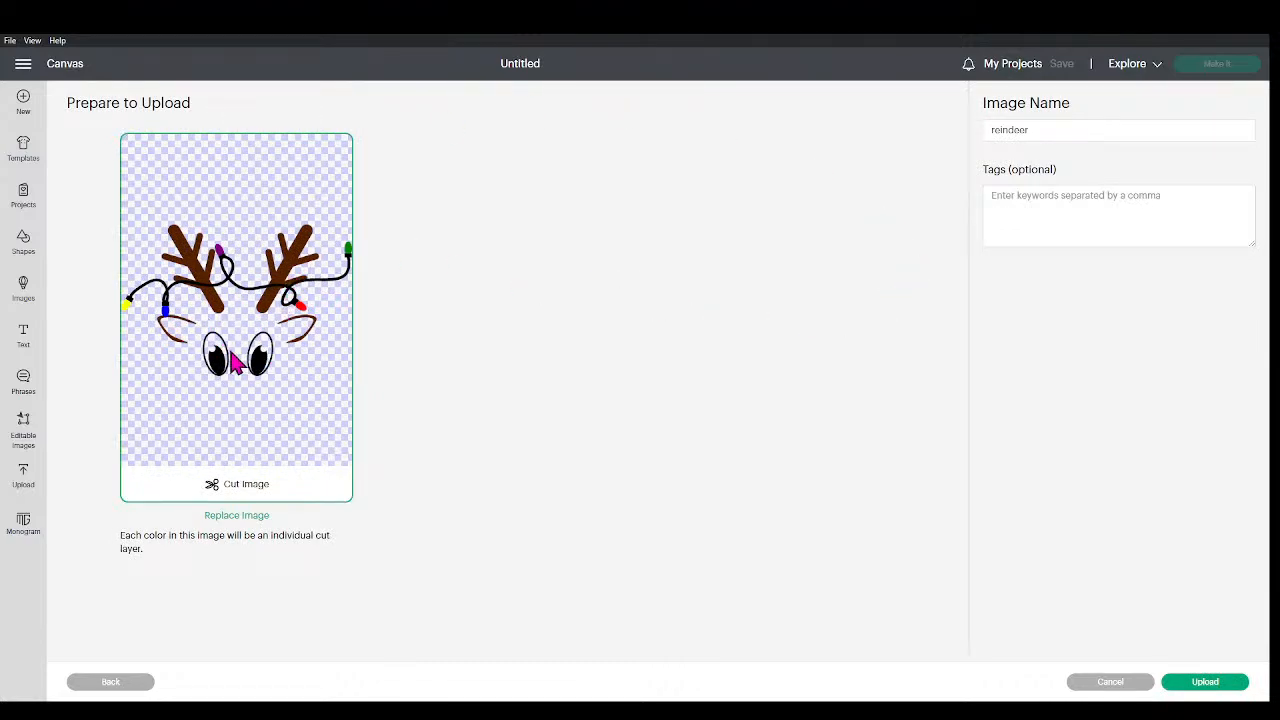
pyautogui.click(1122, 682)
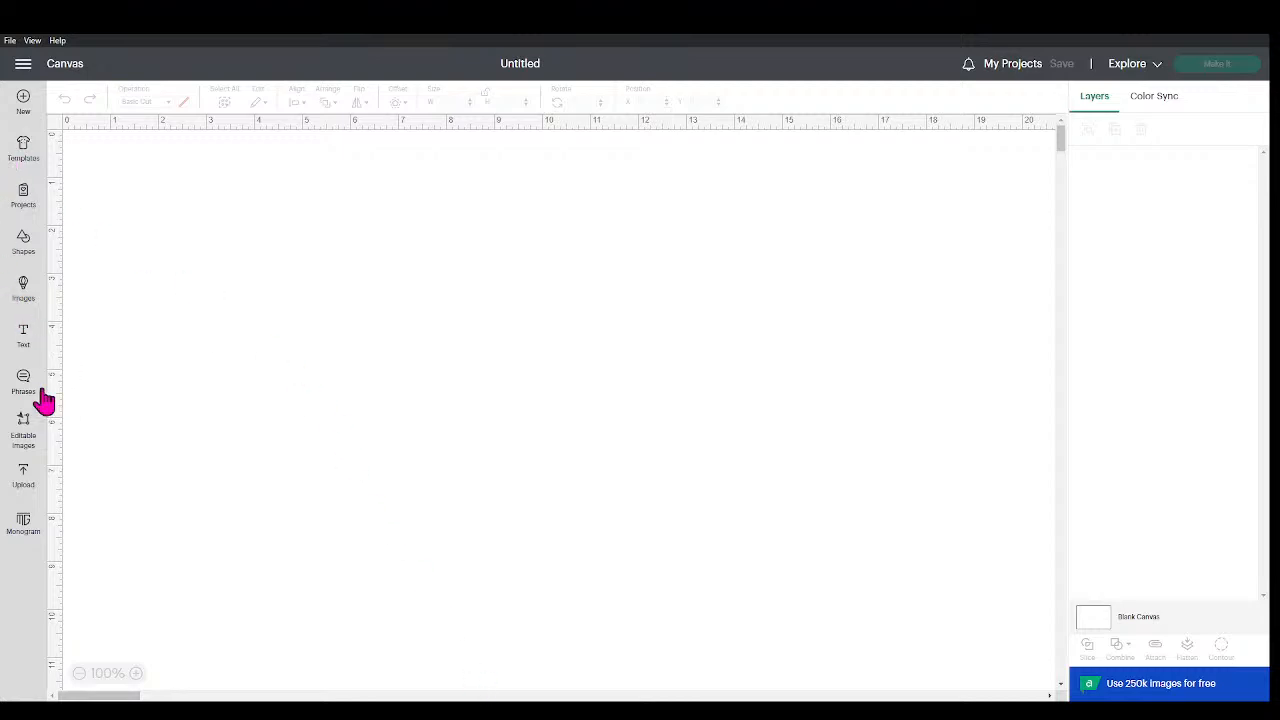
# Step: In Cricut Design Space, upload the reindeer file as a cut image, add it to the canvas and move it towards the middle
pyautogui.click(30, 468)
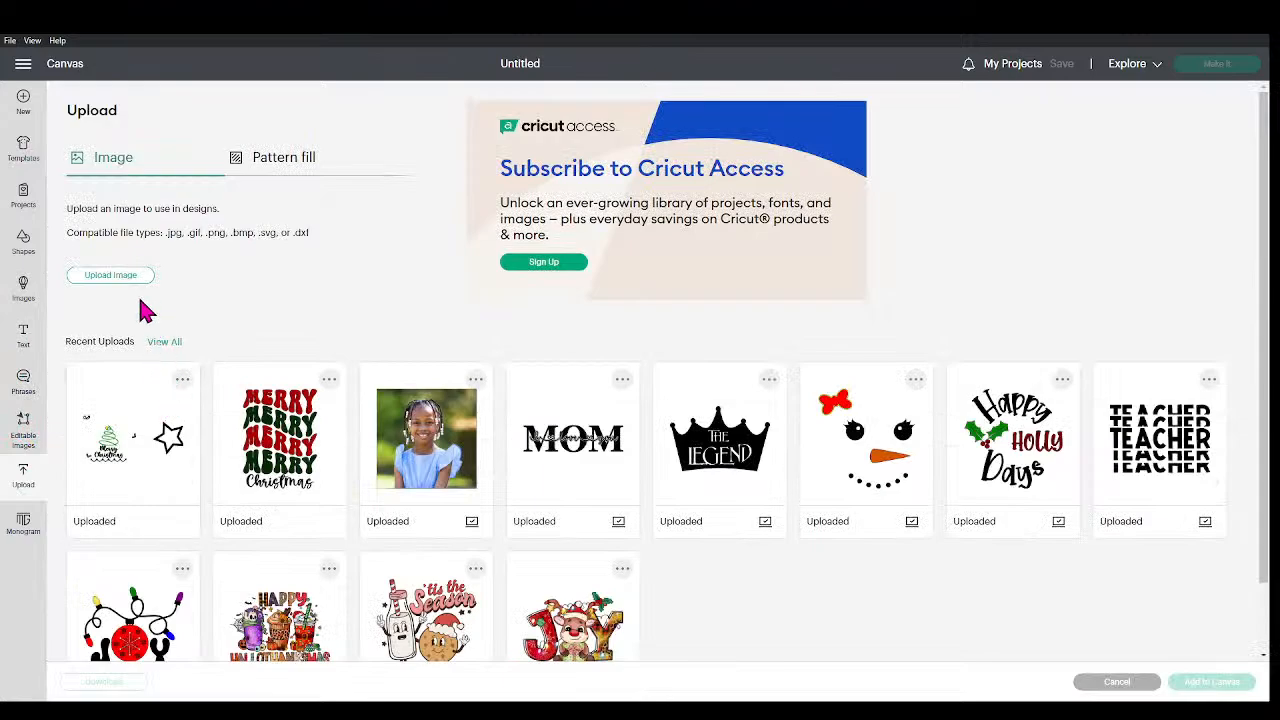
pyautogui.click(112, 276)
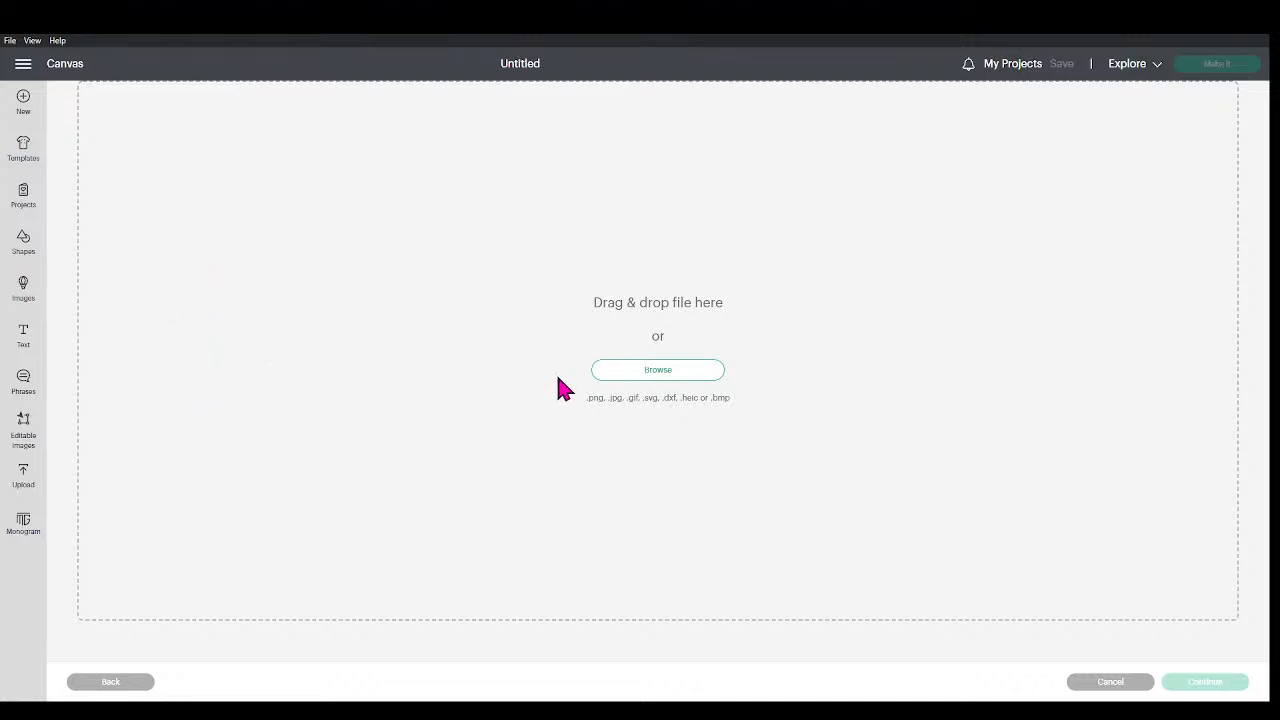
pyautogui.click(655, 370)
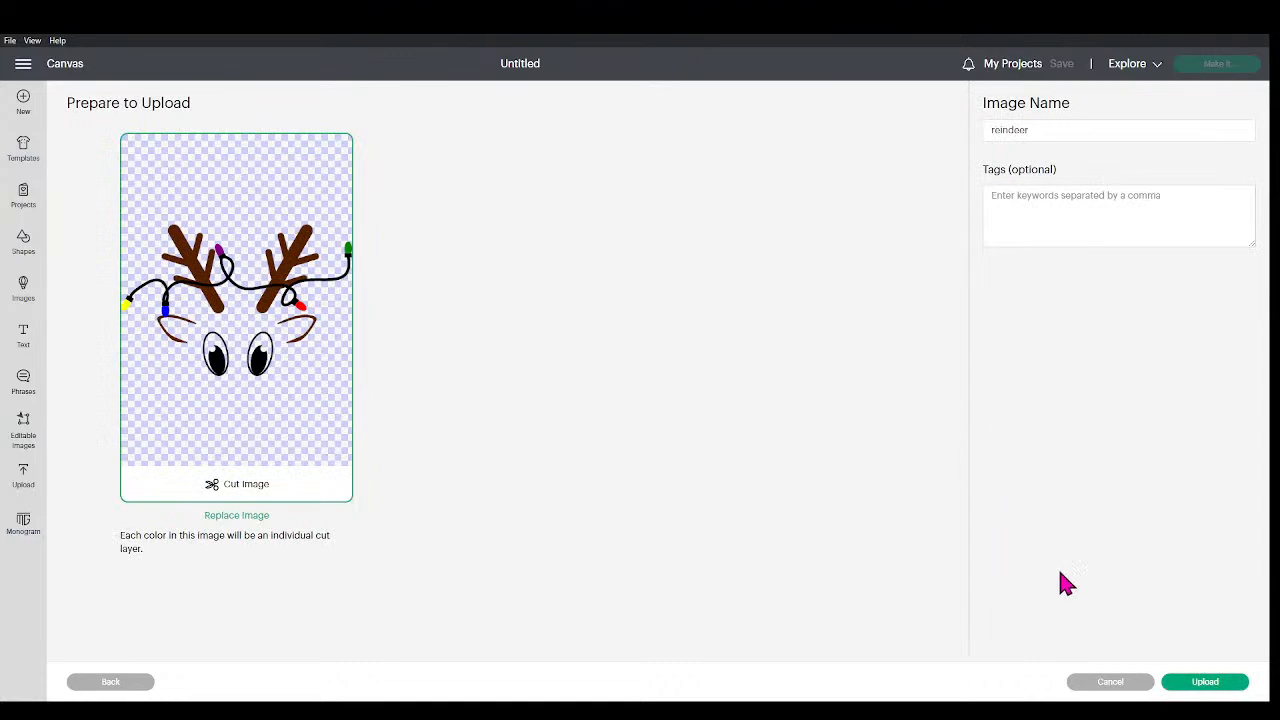
pyautogui.click(1216, 684)
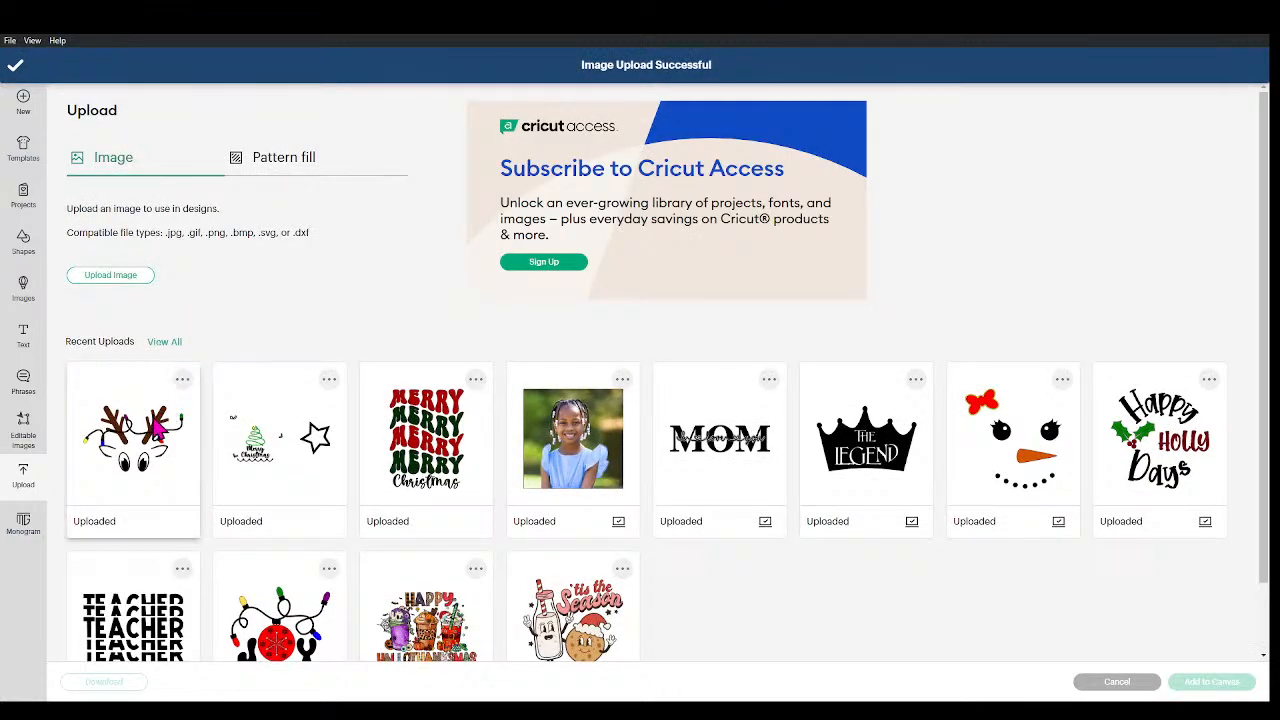
pyautogui.click(157, 428)
pyautogui.click(1195, 682)
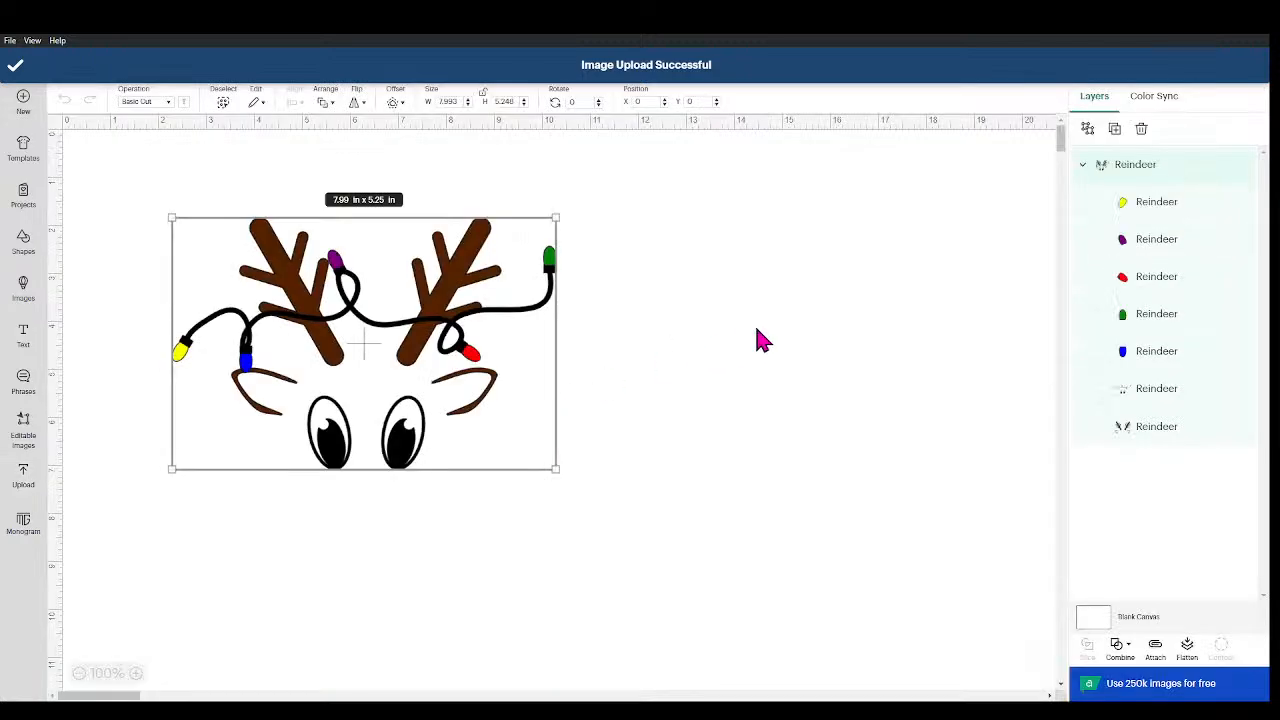
pyautogui.click(921, 338)
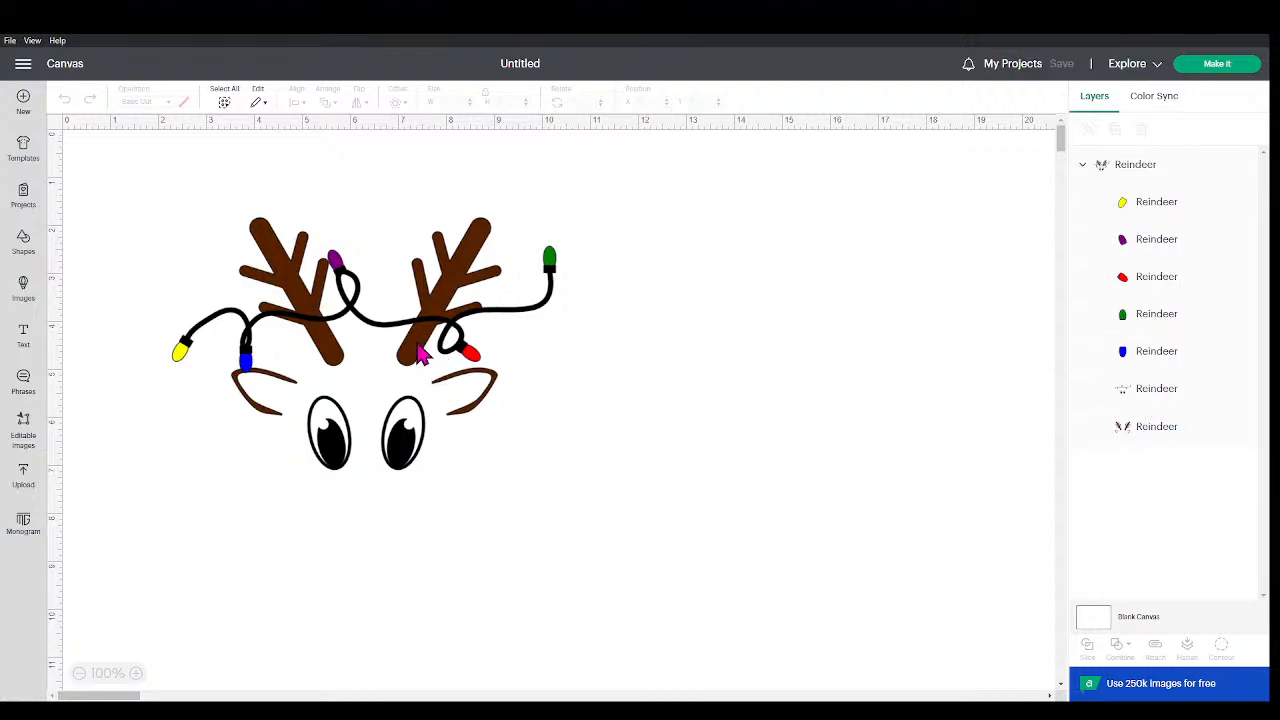
pyautogui.moveTo(420, 355); pyautogui.dragTo(604, 331)
pyautogui.click(563, 530)
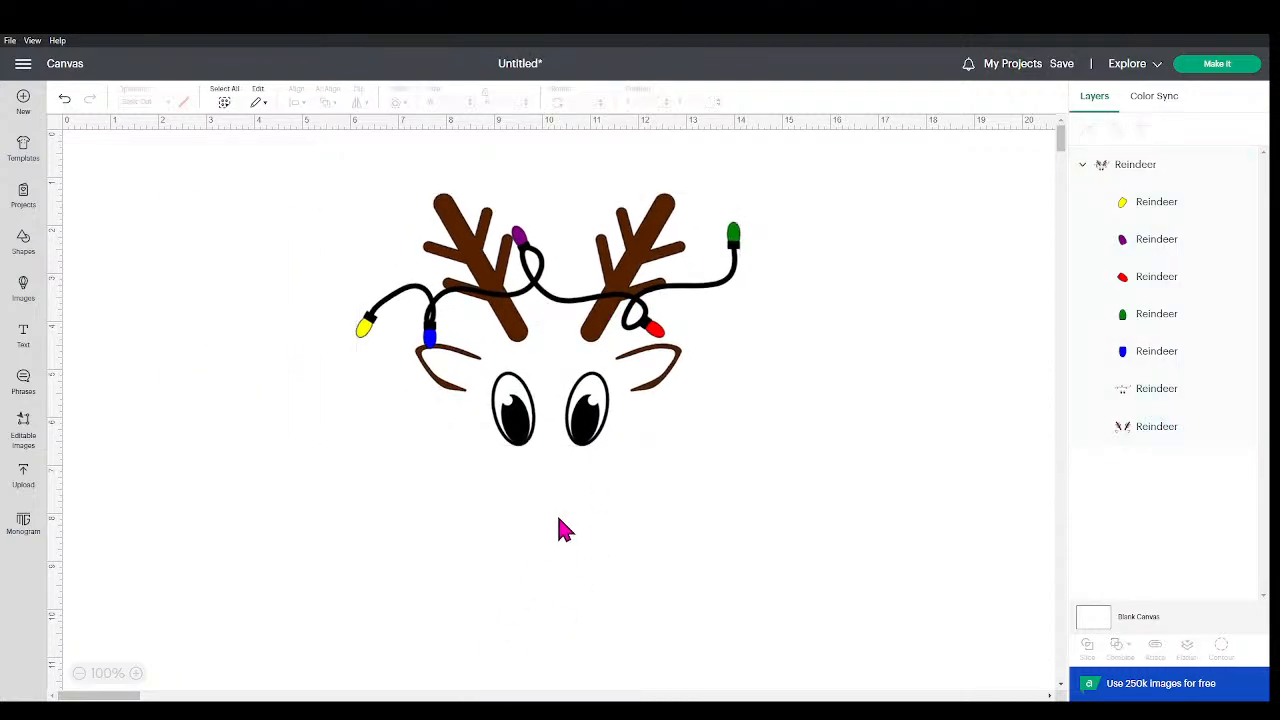
# Step: Delete the reindeer from the canvas and remove its image from the recent uploads
pyautogui.click(599, 433)
pyautogui.press('Delete')
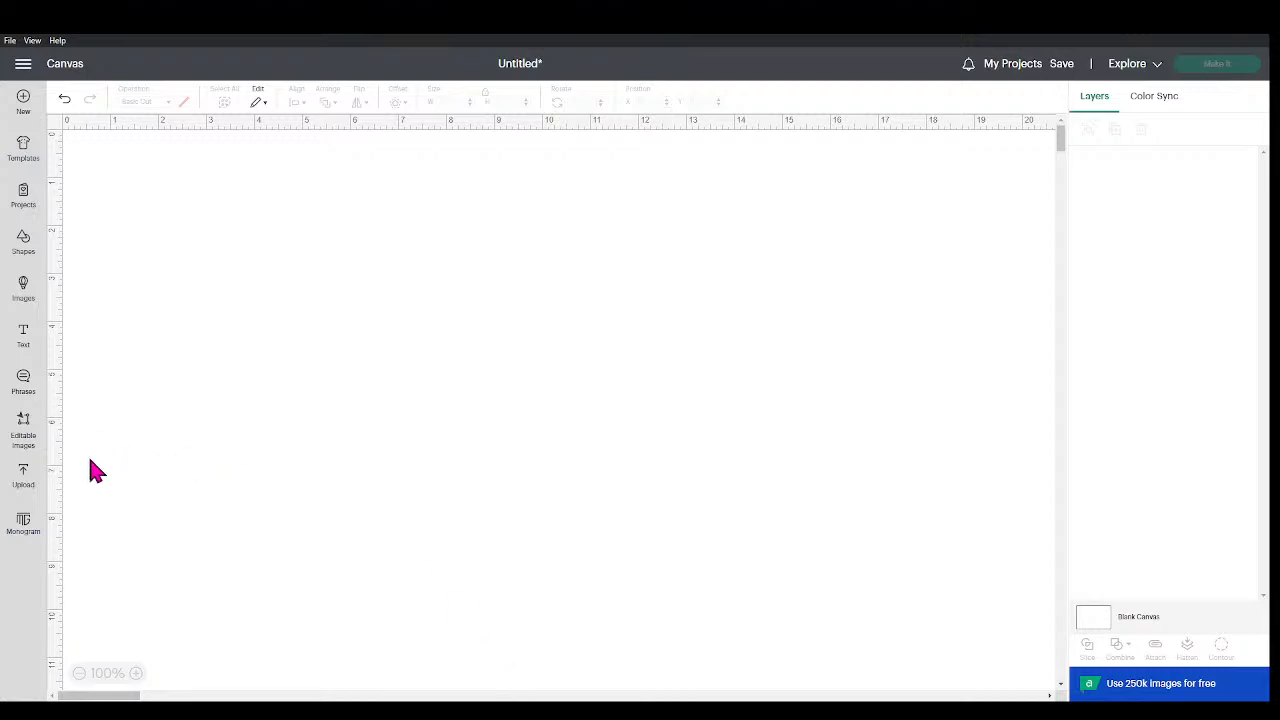
pyautogui.click(23, 476)
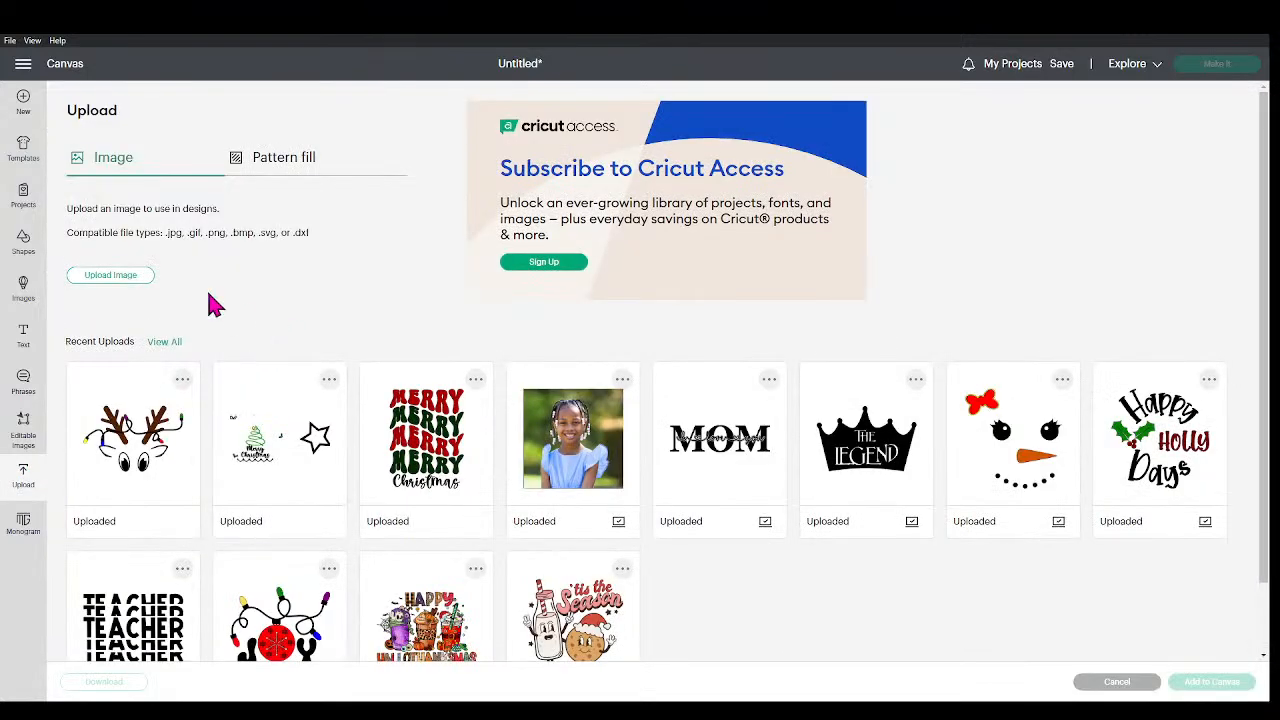
pyautogui.click(182, 380)
pyautogui.click(141, 438)
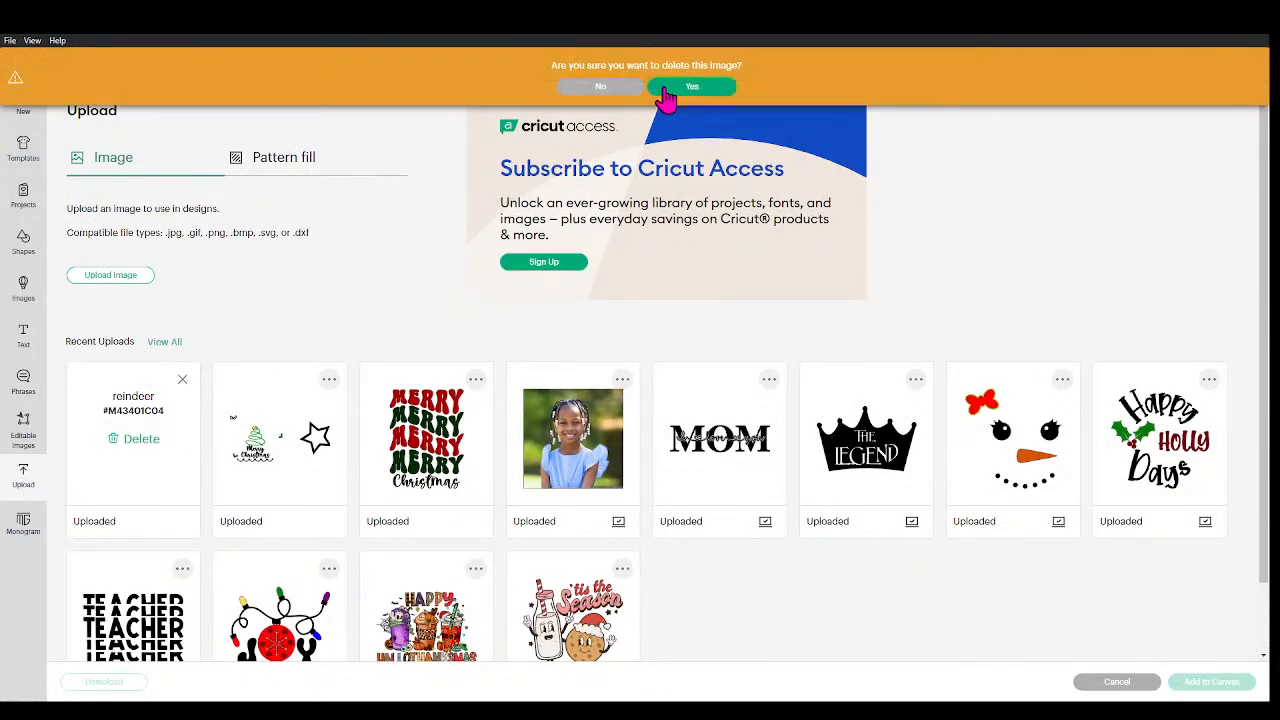
pyautogui.click(680, 87)
# Step: Upload the reindeer image that includes the red nose and place it on the canvas
pyautogui.click(130, 275)
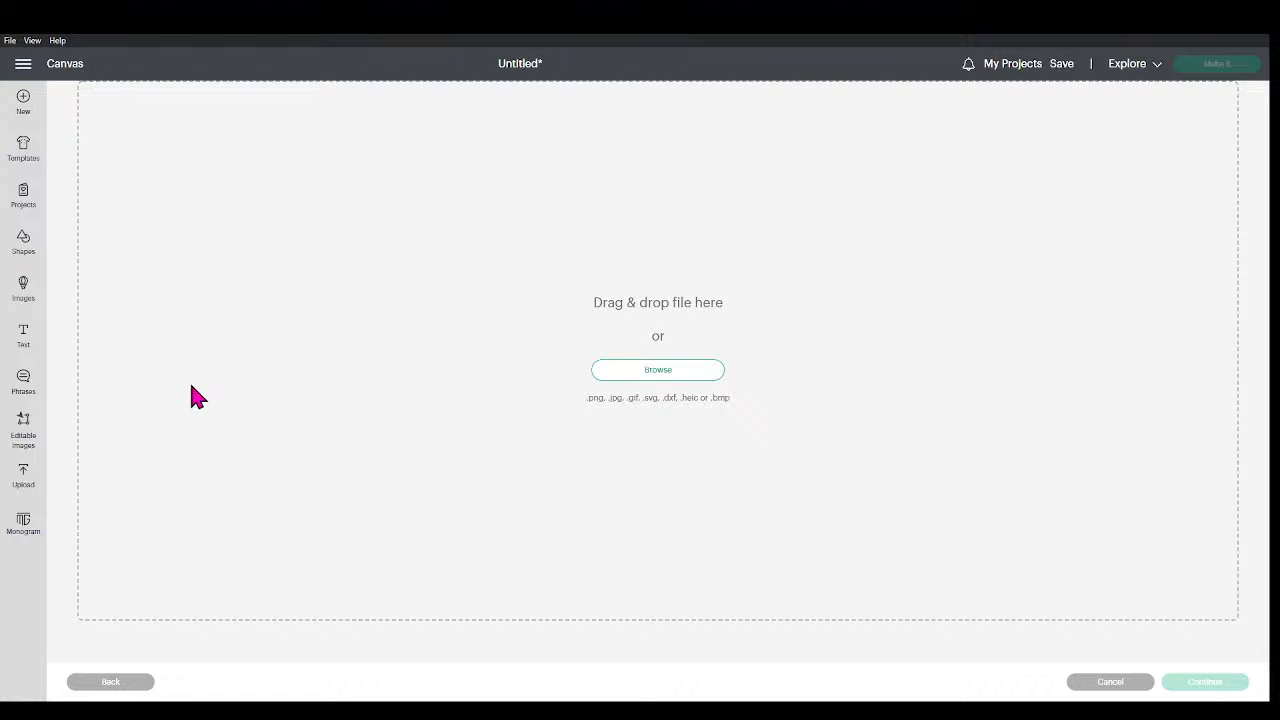
pyautogui.click(520, 376)
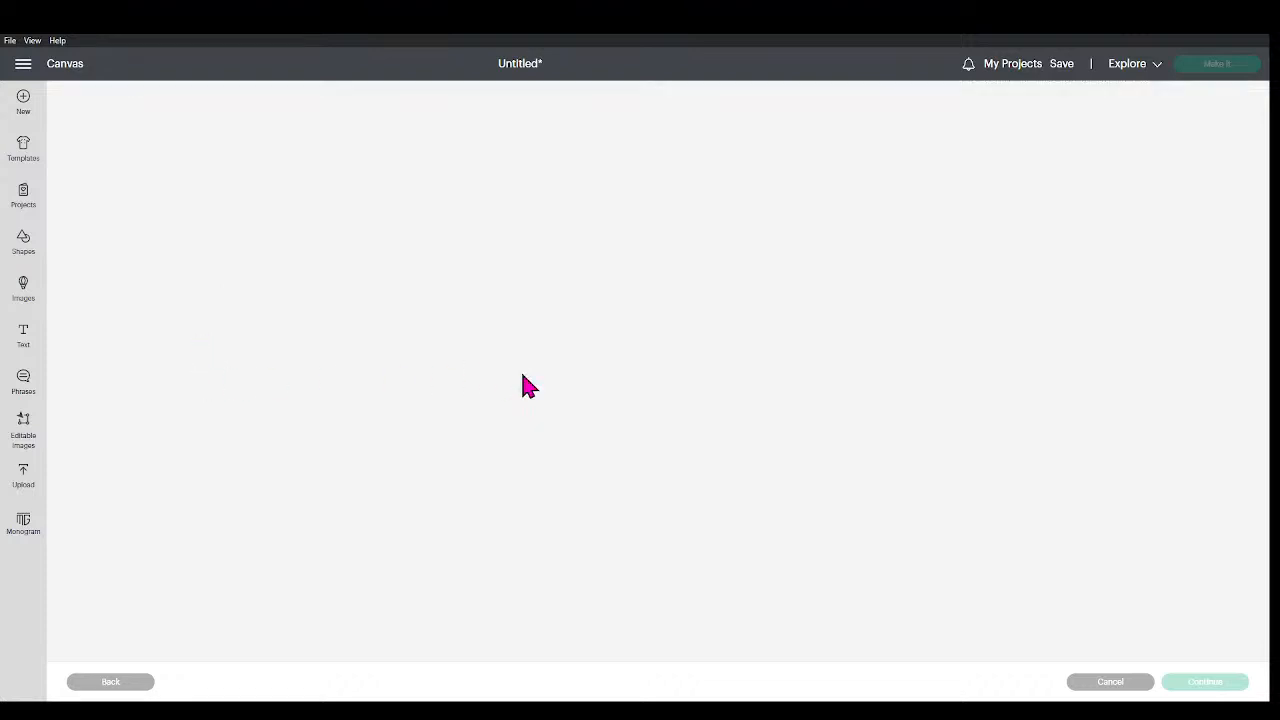
pyautogui.click(1236, 685)
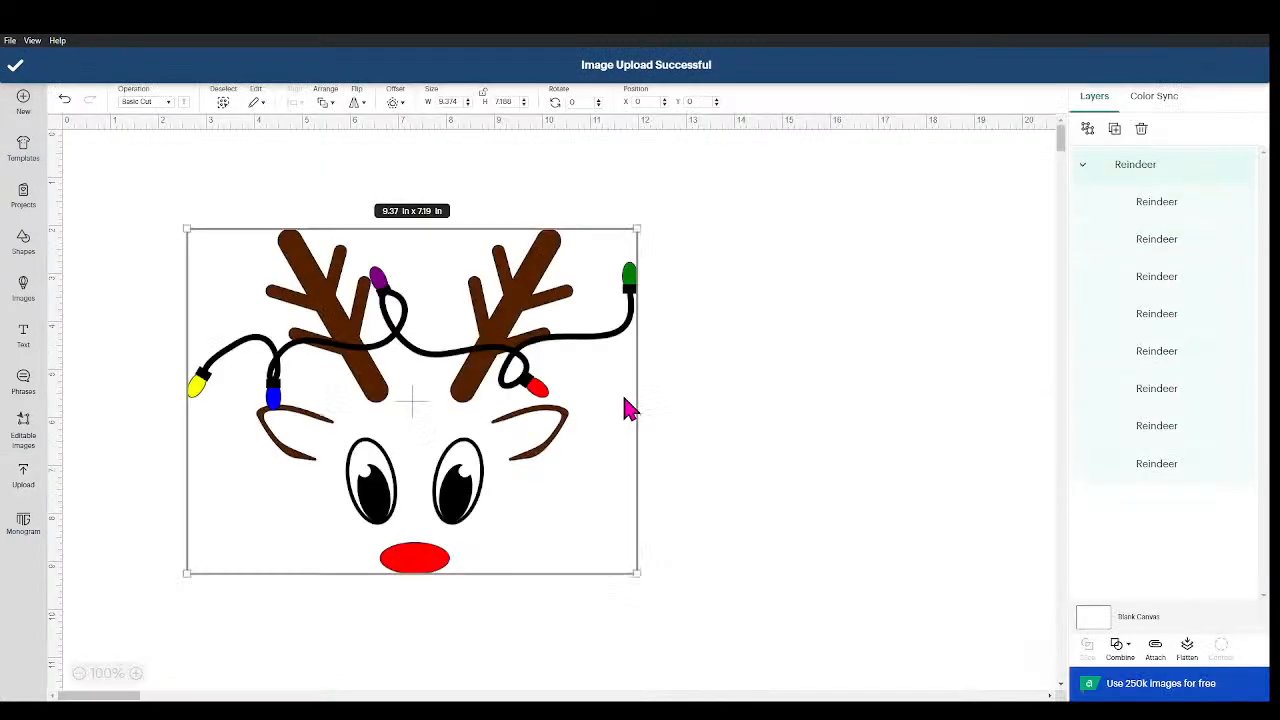
pyautogui.click(863, 506)
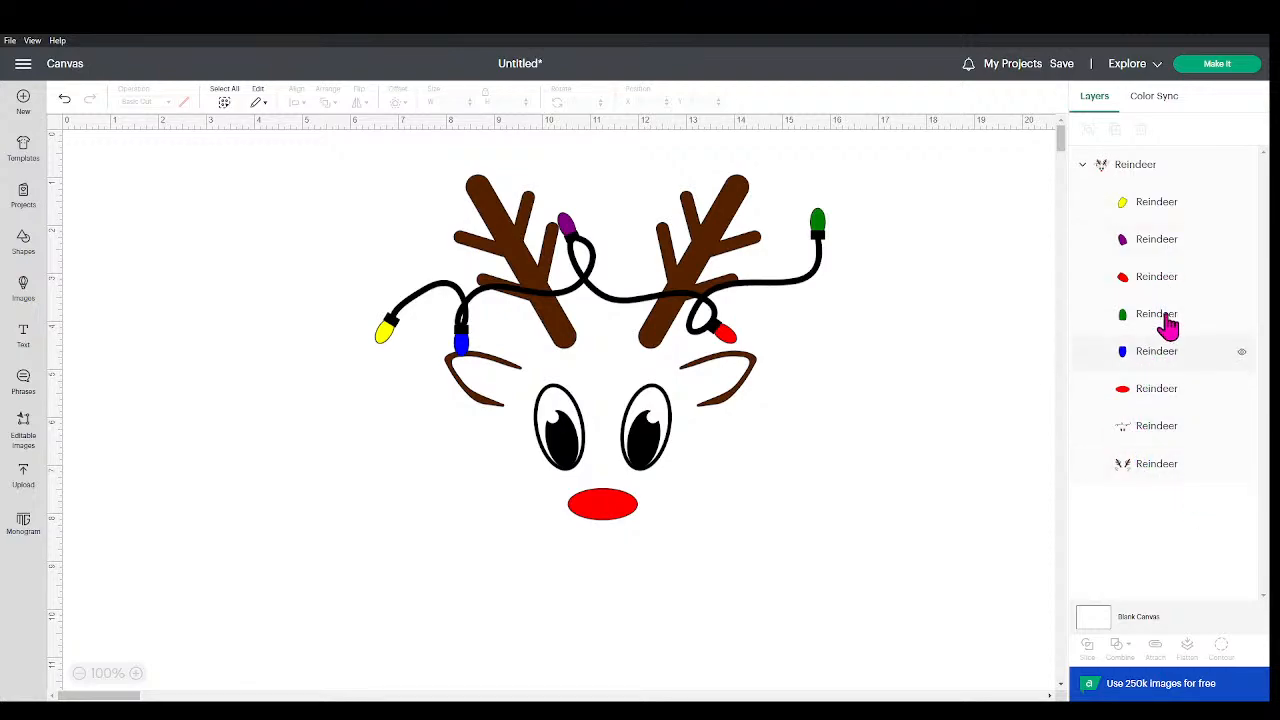
# Step: Check the separate colour layers by selecting the nose, the red bulb and the yellow bulb in turn
pyautogui.click(1128, 390)
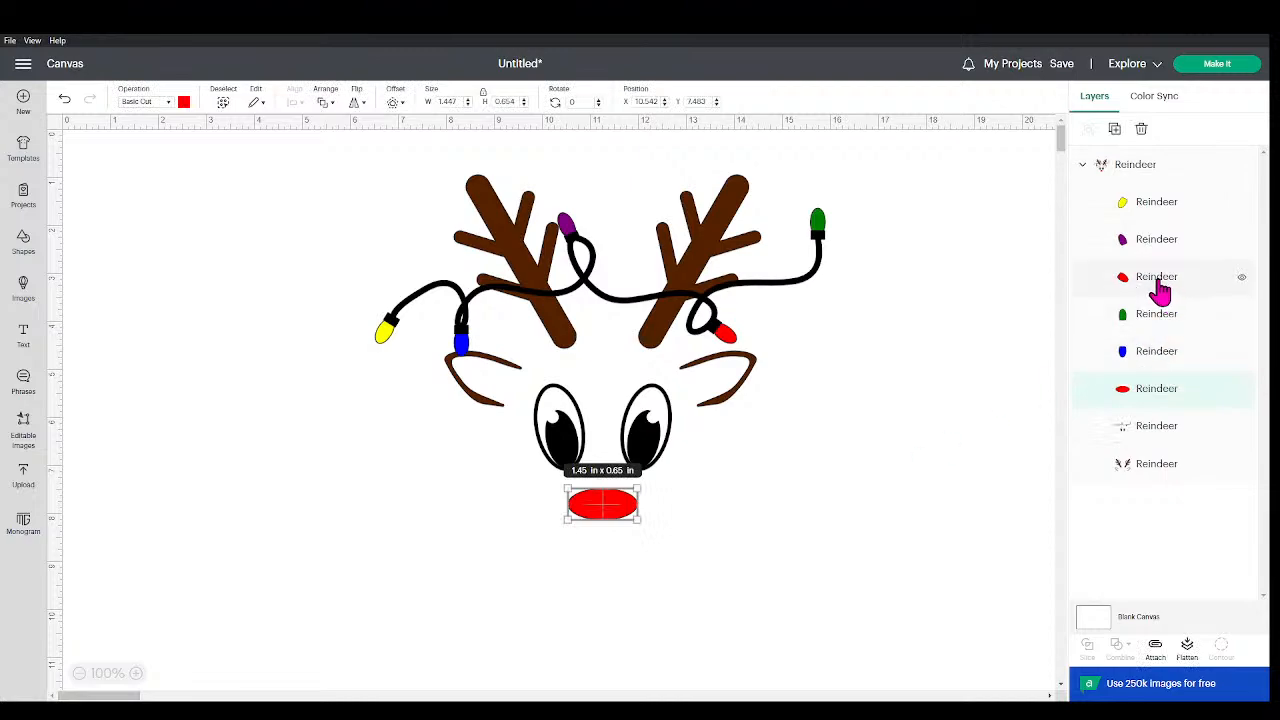
pyautogui.click(1160, 279)
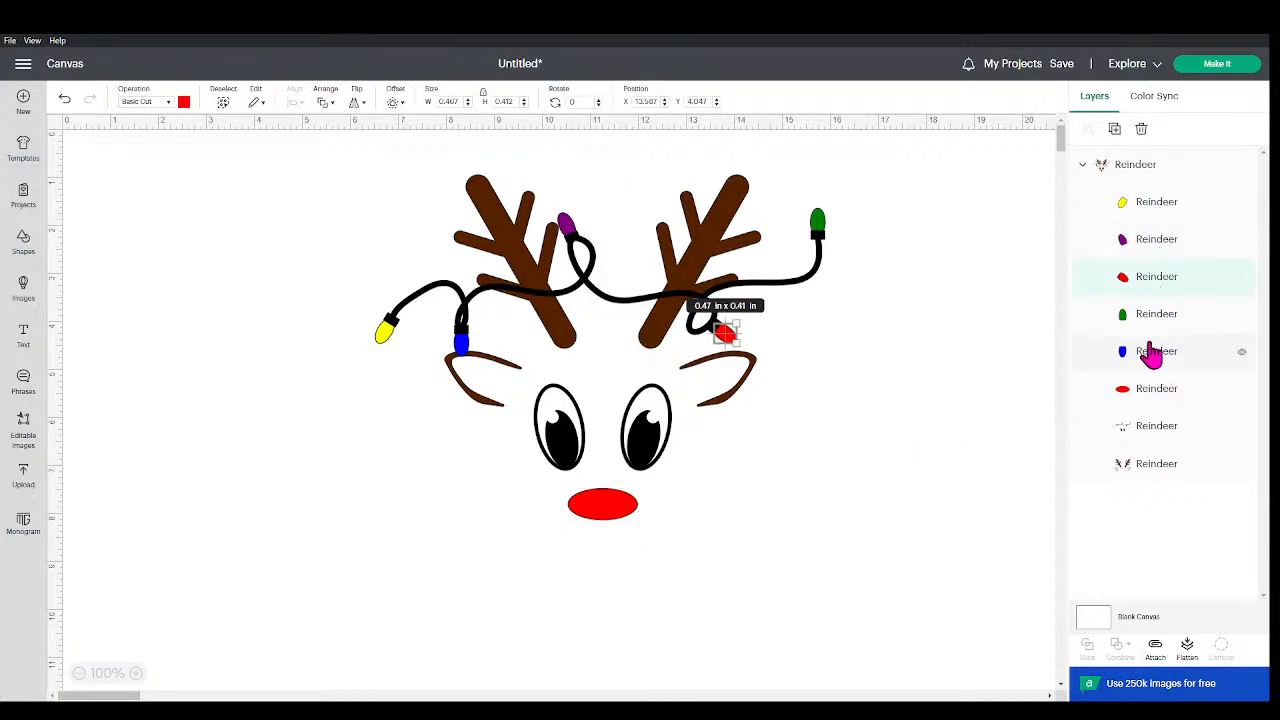
pyautogui.click(1140, 204)
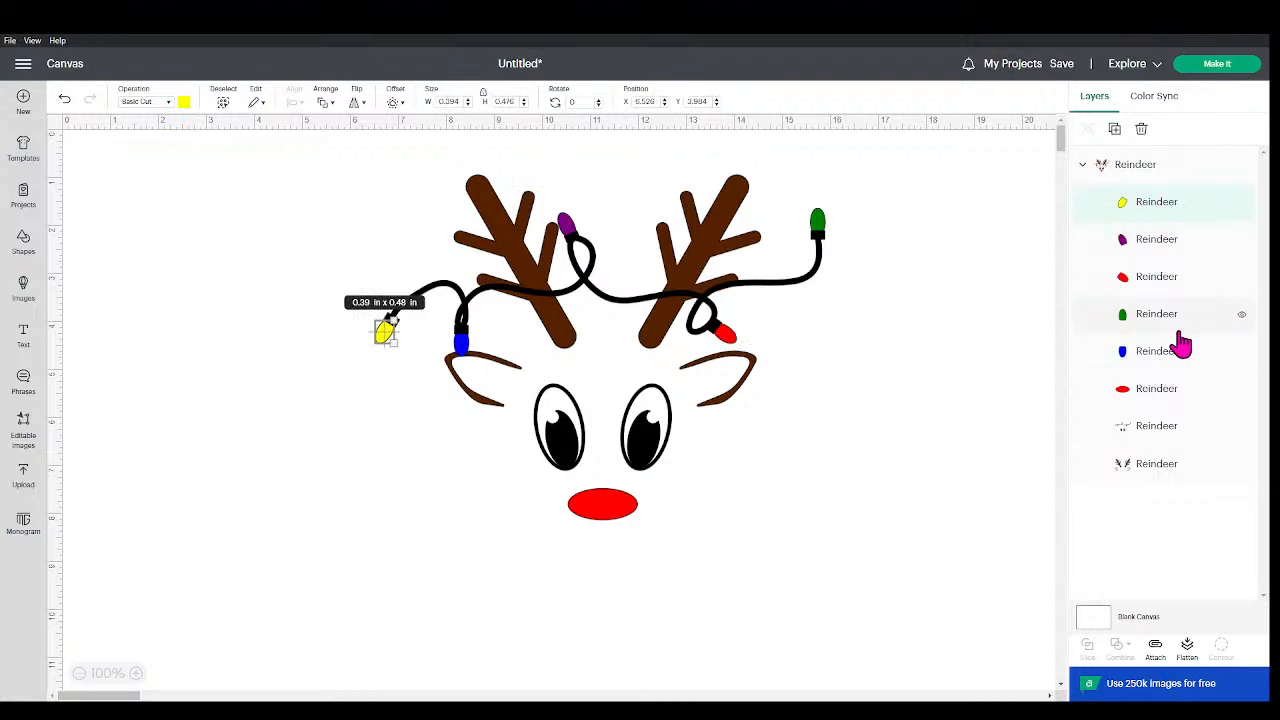
pyautogui.click(960, 457)
# Step: Scale the whole reindeer group down proportionally to about 7 inches wide
pyautogui.click(623, 366)
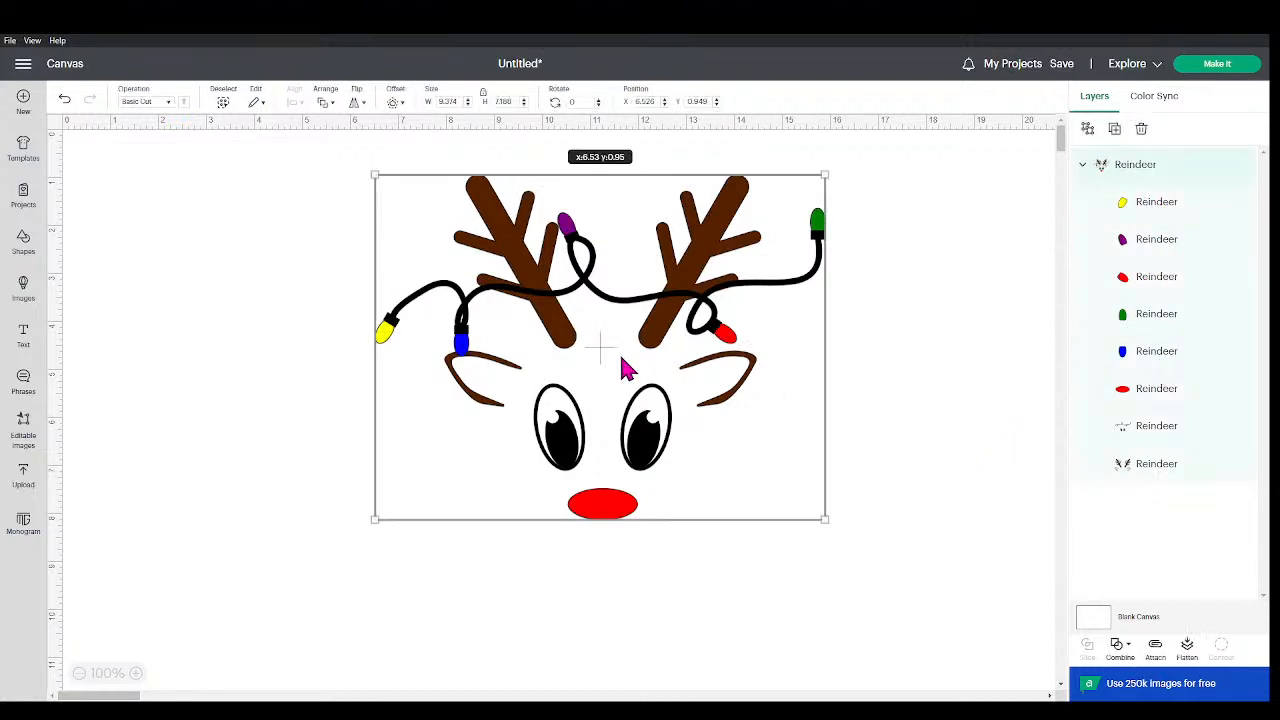
pyautogui.moveTo(826, 511); pyautogui.dragTo(711, 434)
pyautogui.click(800, 383)
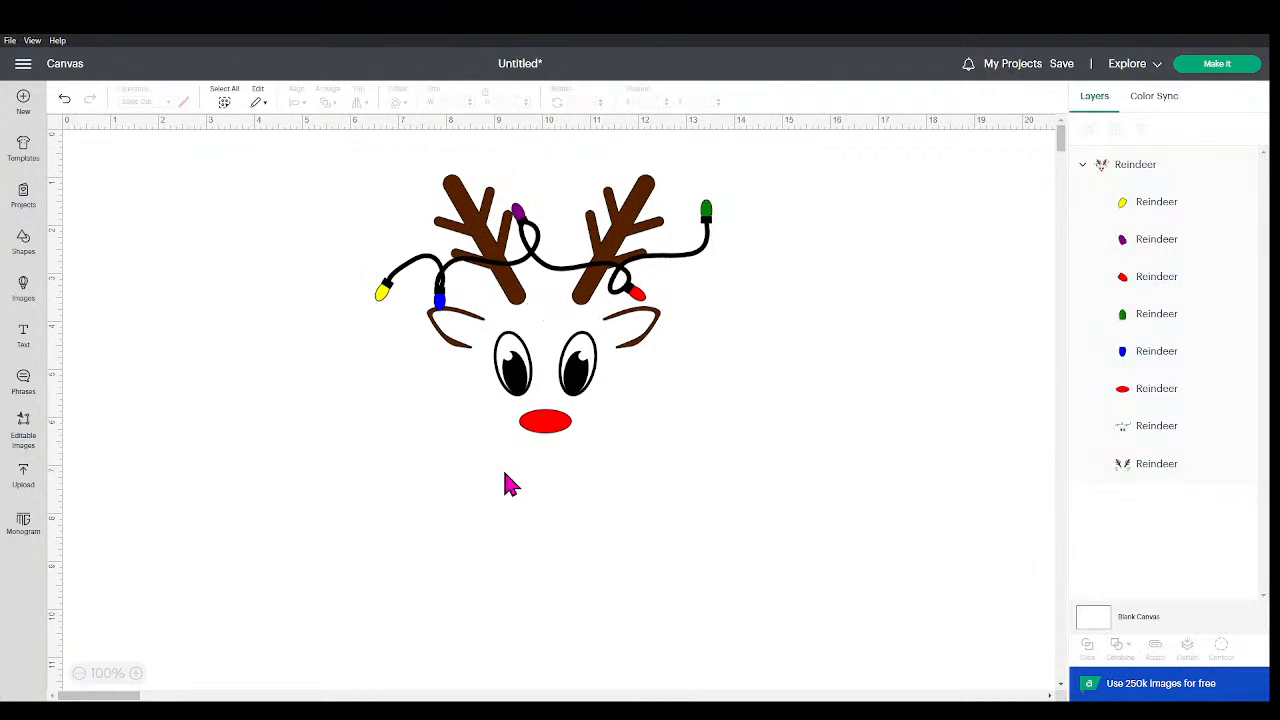
# Step: Add a text object containing the person's first name and place it just below the red nose
pyautogui.click(23, 337)
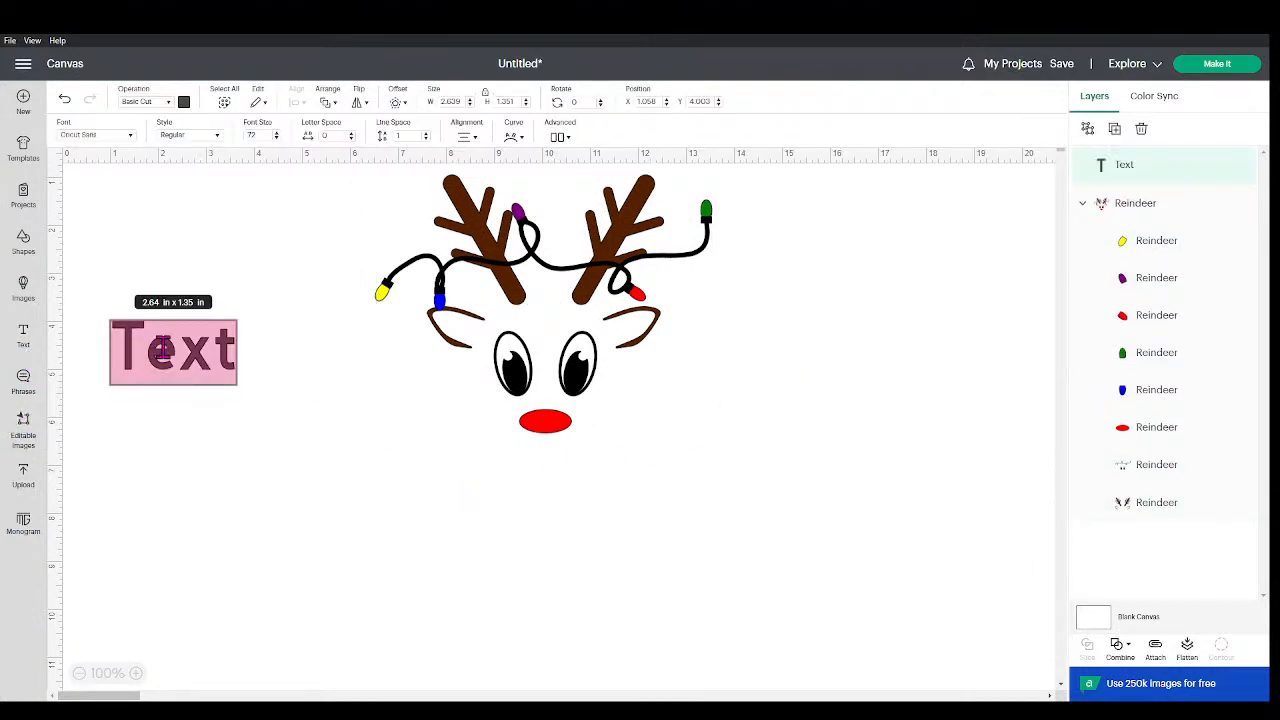
pyautogui.write('Melody')
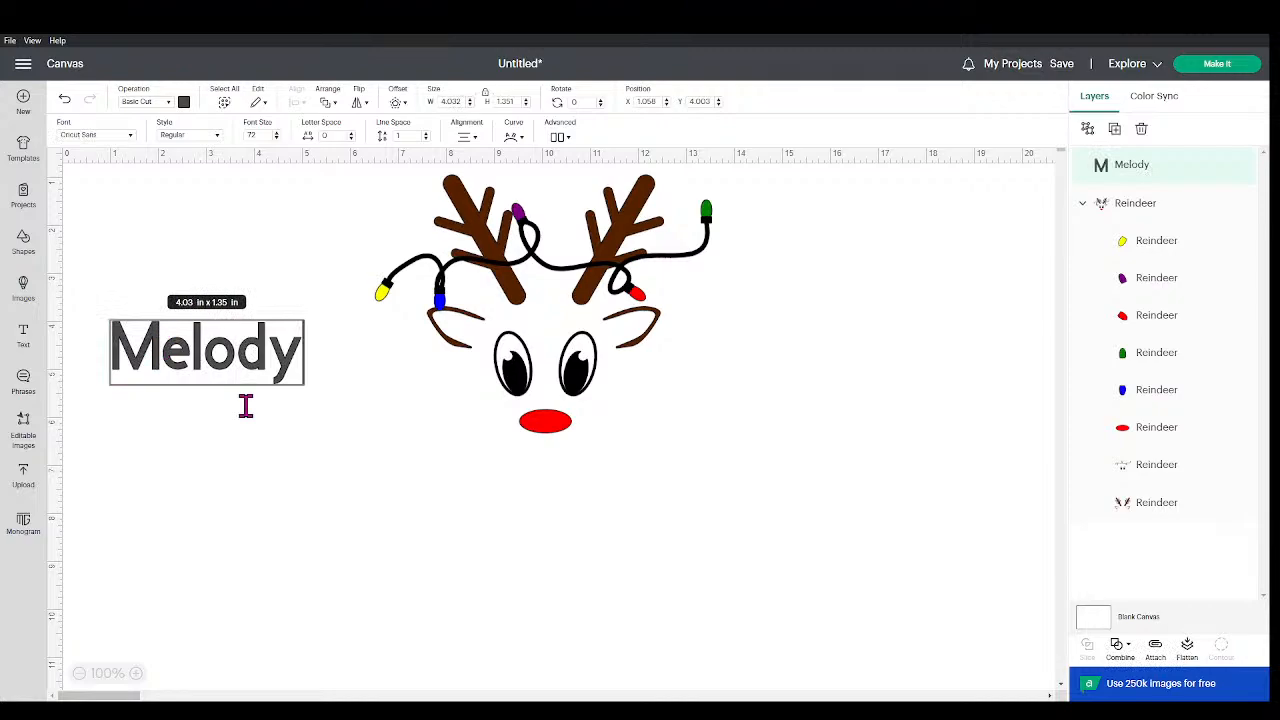
pyautogui.click(246, 403)
pyautogui.moveTo(180, 363); pyautogui.dragTo(514, 491)
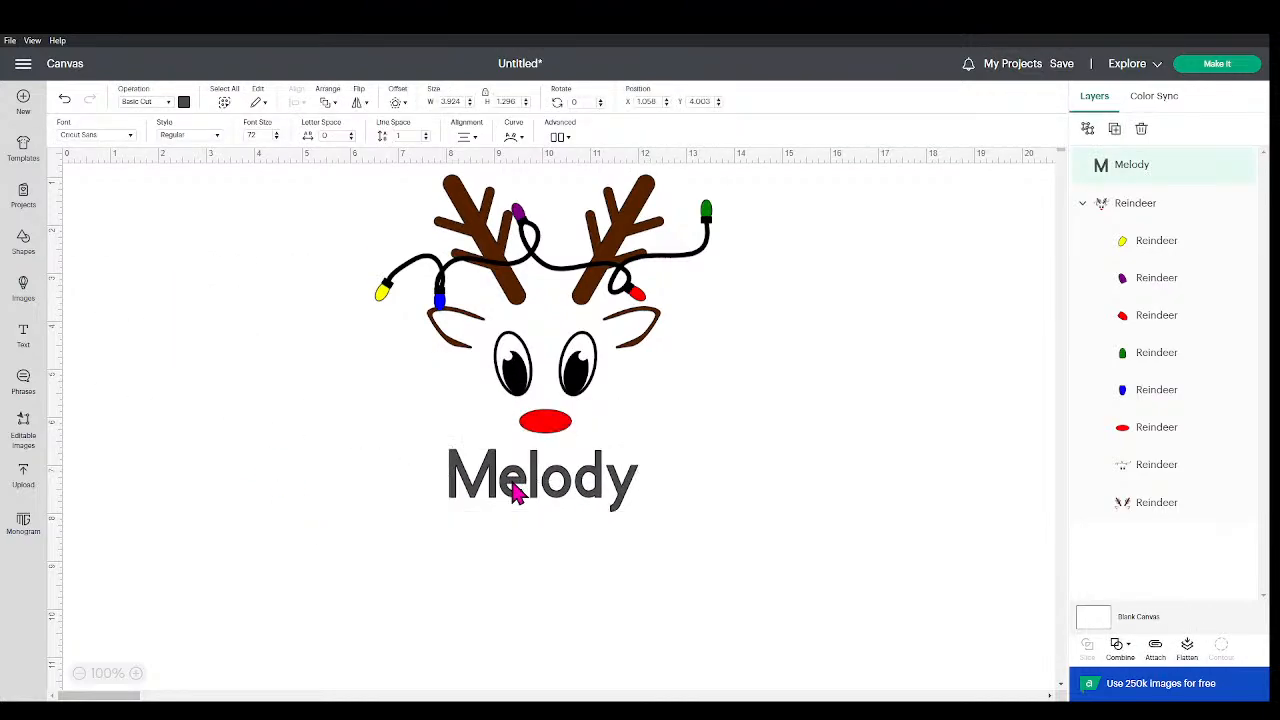
# Step: Change the name's font to the system font Pintersan
pyautogui.click(128, 134)
pyautogui.scroll(-5, 755, 276)
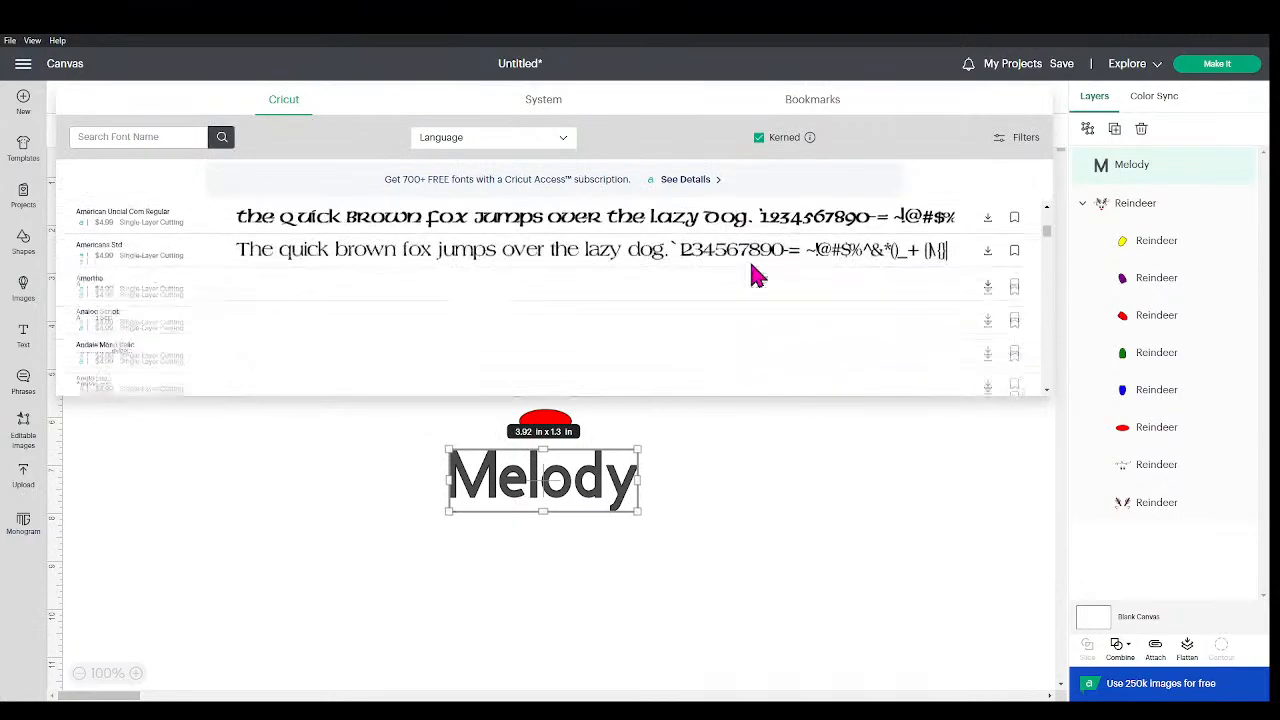
pyautogui.click(555, 104)
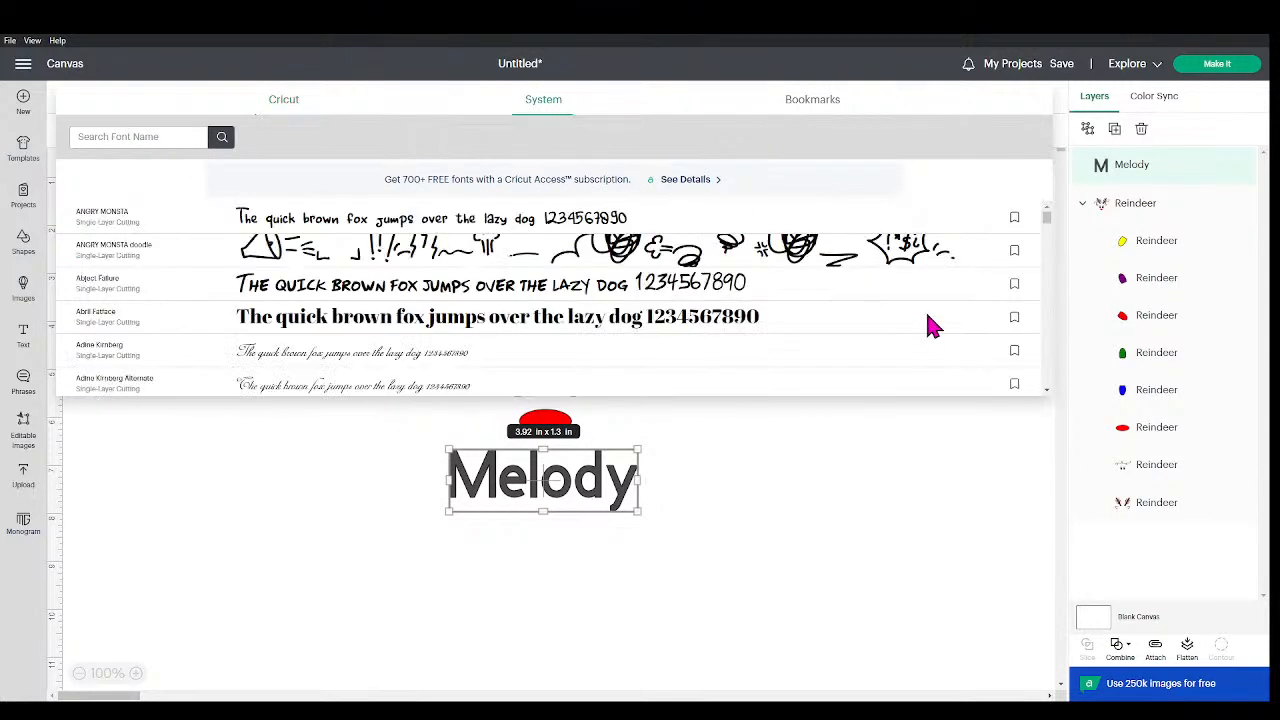
pyautogui.moveTo(1038, 224); pyautogui.dragTo(1039, 346)
pyautogui.scroll(-5, 762, 267)
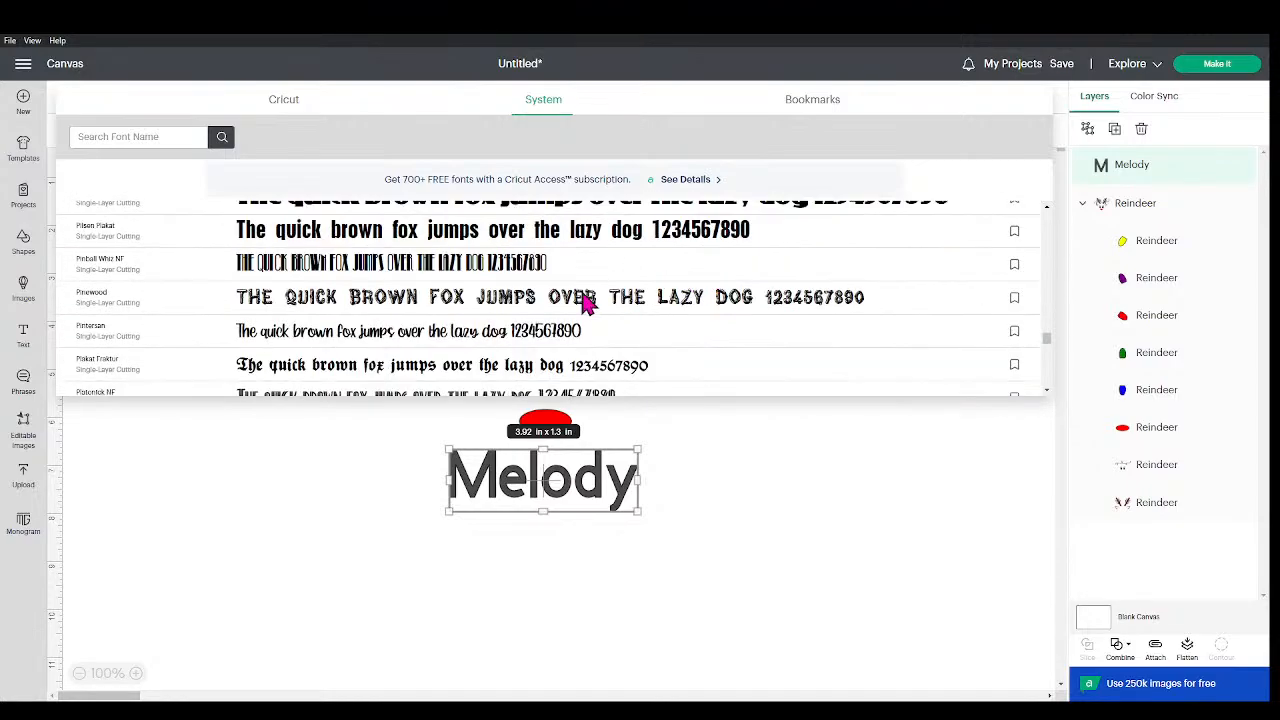
pyautogui.click(516, 334)
pyautogui.click(672, 474)
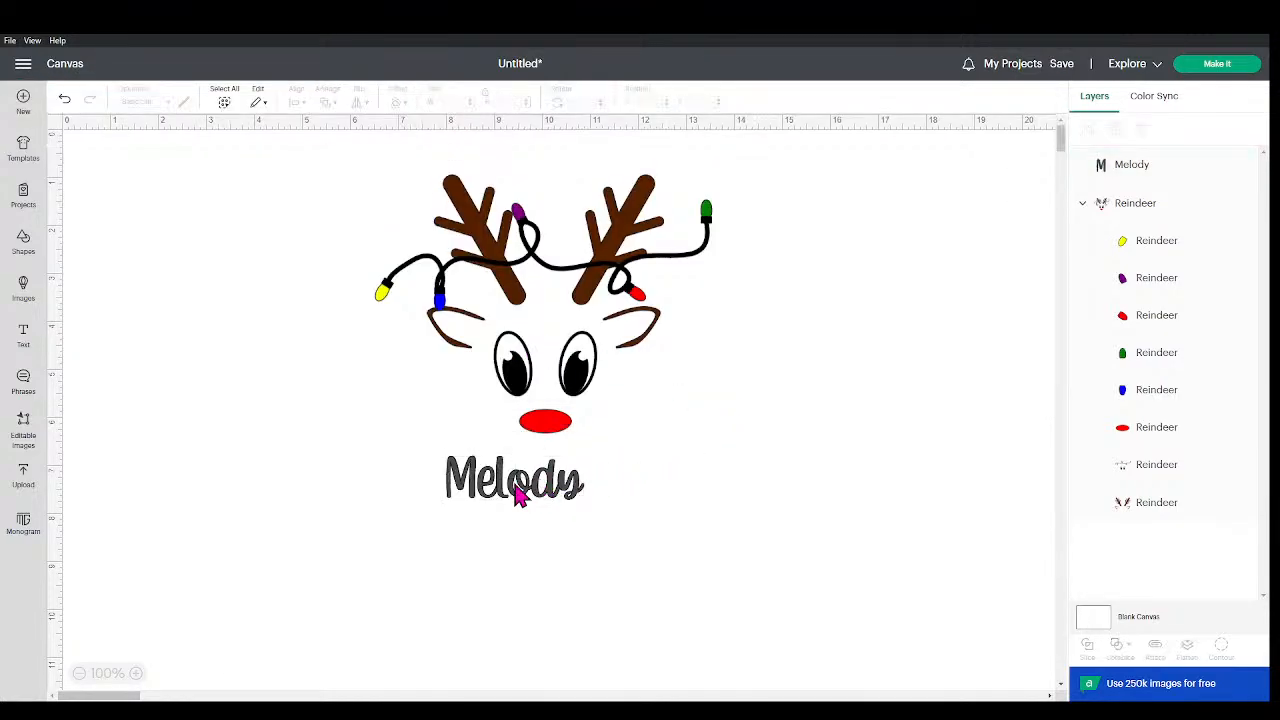
# Step: Centre the name under the reindeer's nose and colour it black
pyautogui.moveTo(523, 491); pyautogui.dragTo(561, 487)
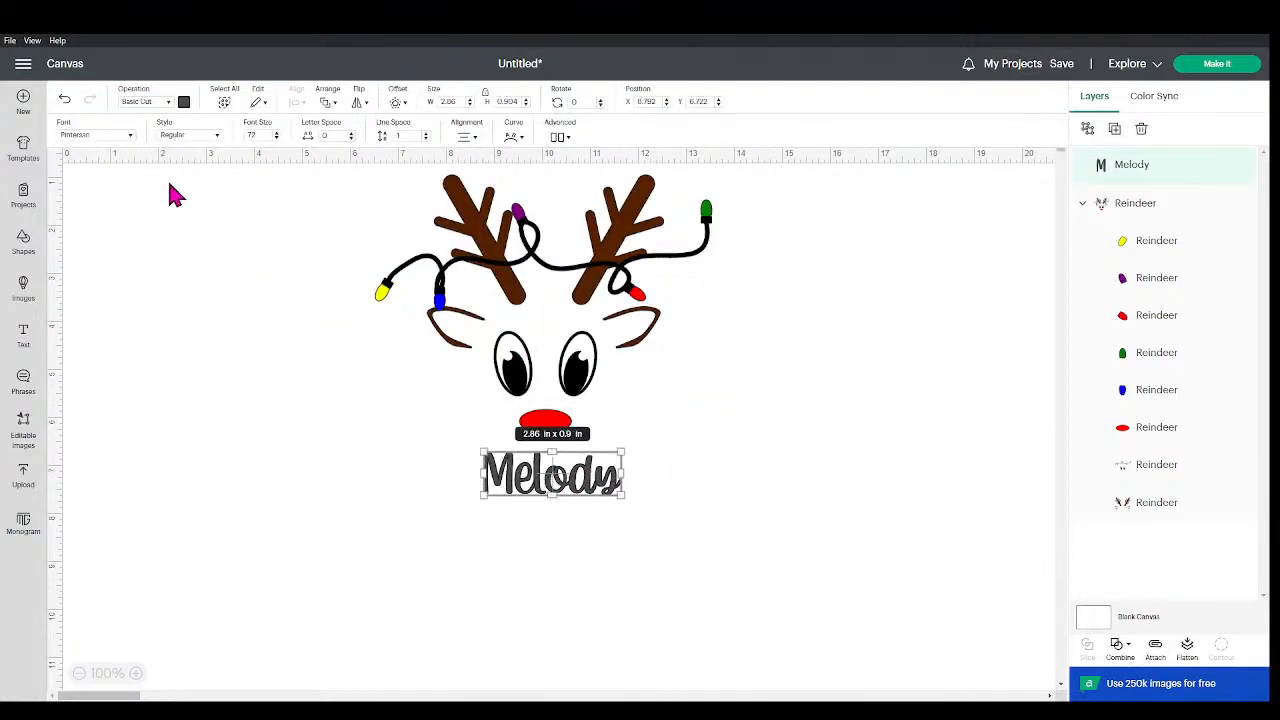
pyautogui.click(183, 102)
pyautogui.click(214, 158)
pyautogui.click(259, 391)
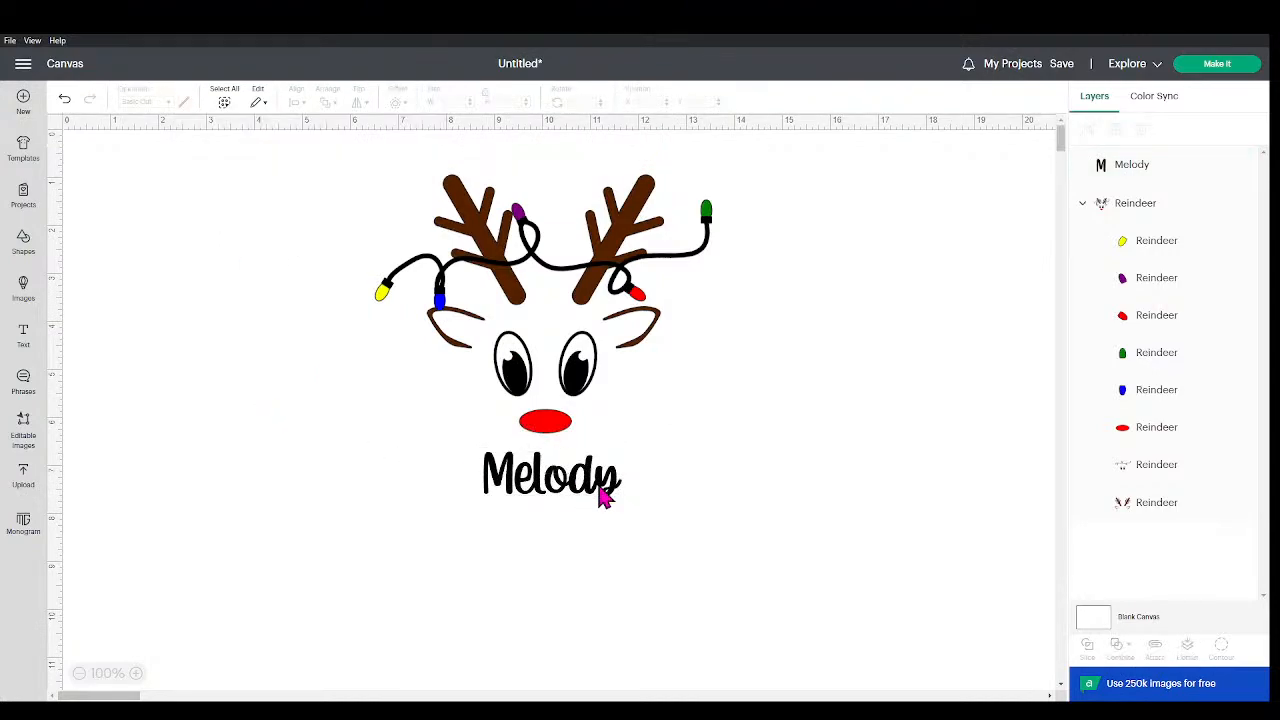
# Step: Enlarge the name to about 4.97 by 1.57 inches, keeping it centred beneath the nose
pyautogui.click(601, 488)
pyautogui.moveTo(620, 495); pyautogui.dragTo(563, 497)
pyautogui.click(761, 485)
pyautogui.click(810, 474)
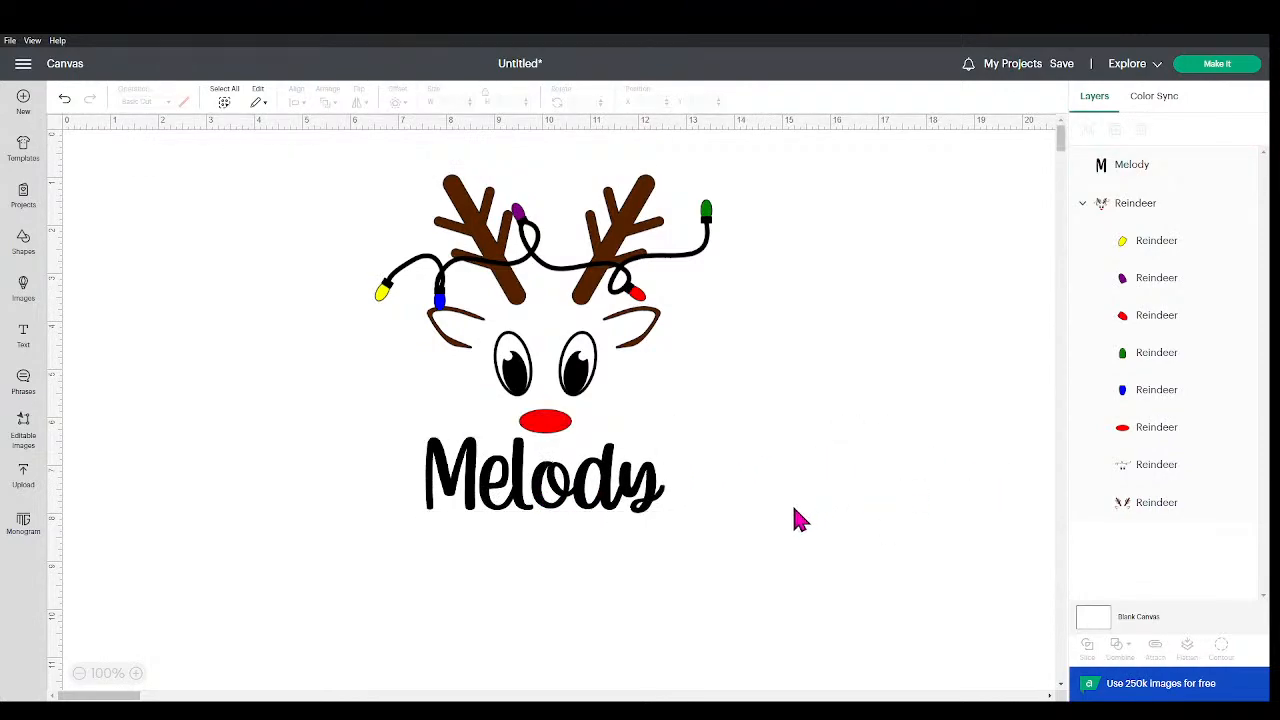
pyautogui.click(604, 494)
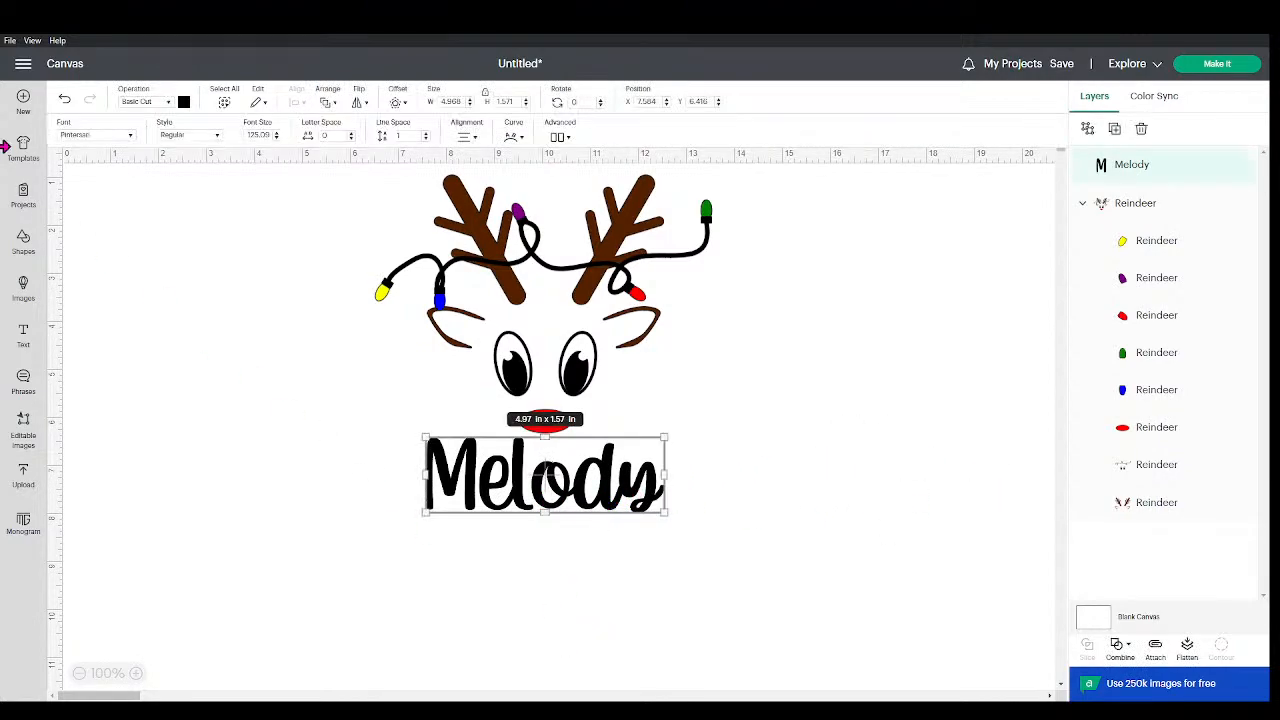